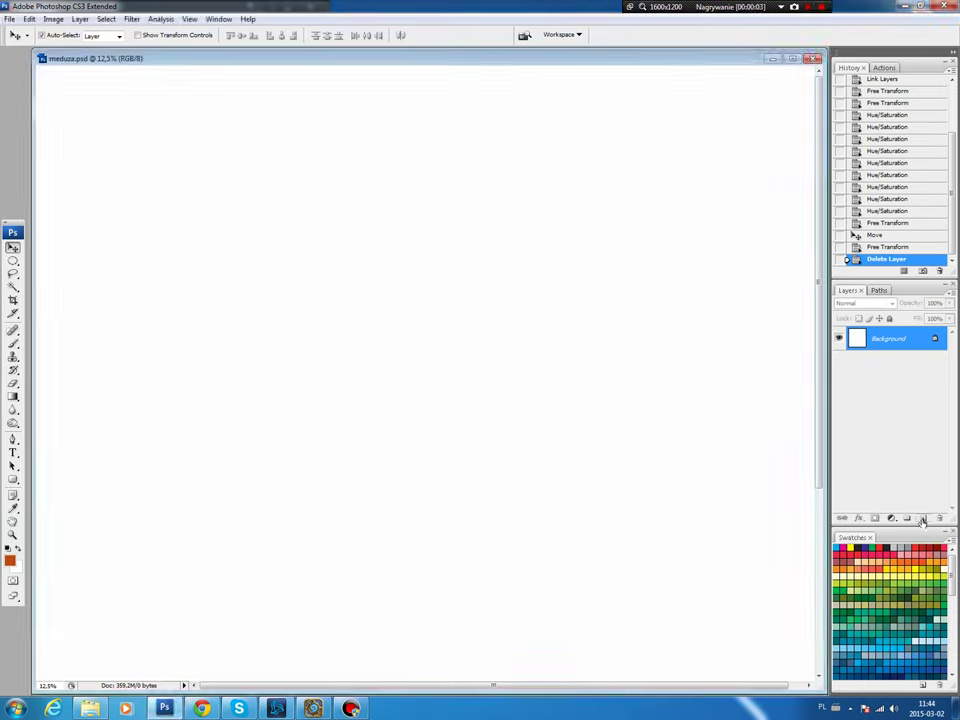
Step: On a new layer, draw a closed triangular Pen path and bend its apex into a rounded dome
{"action": "left_click", "coordinate": [922, 520]}
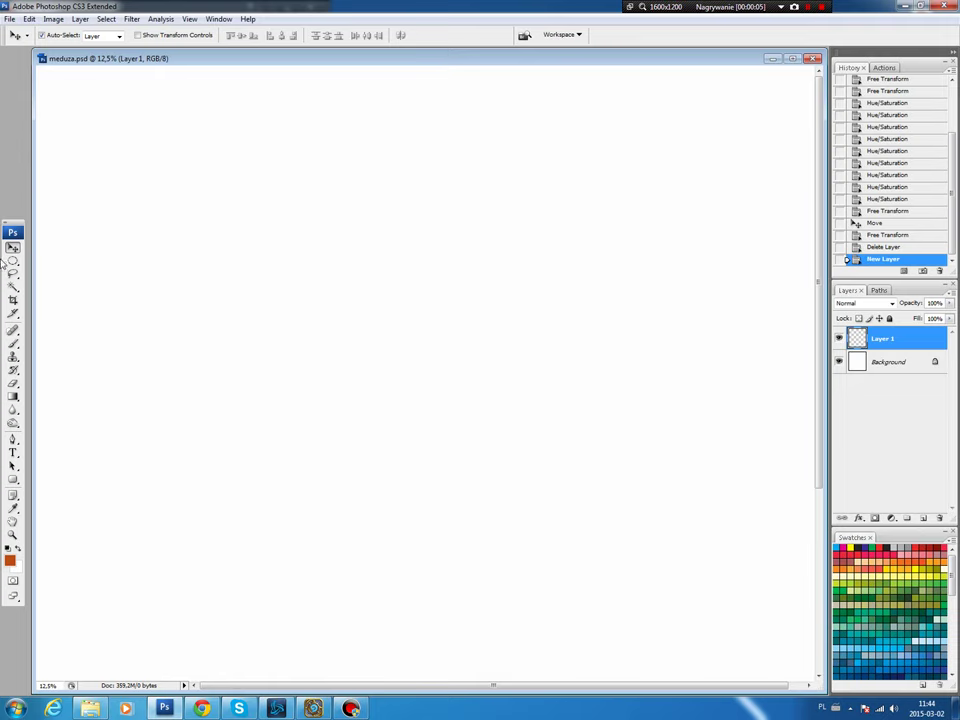
{"action": "key", "text": "p"}
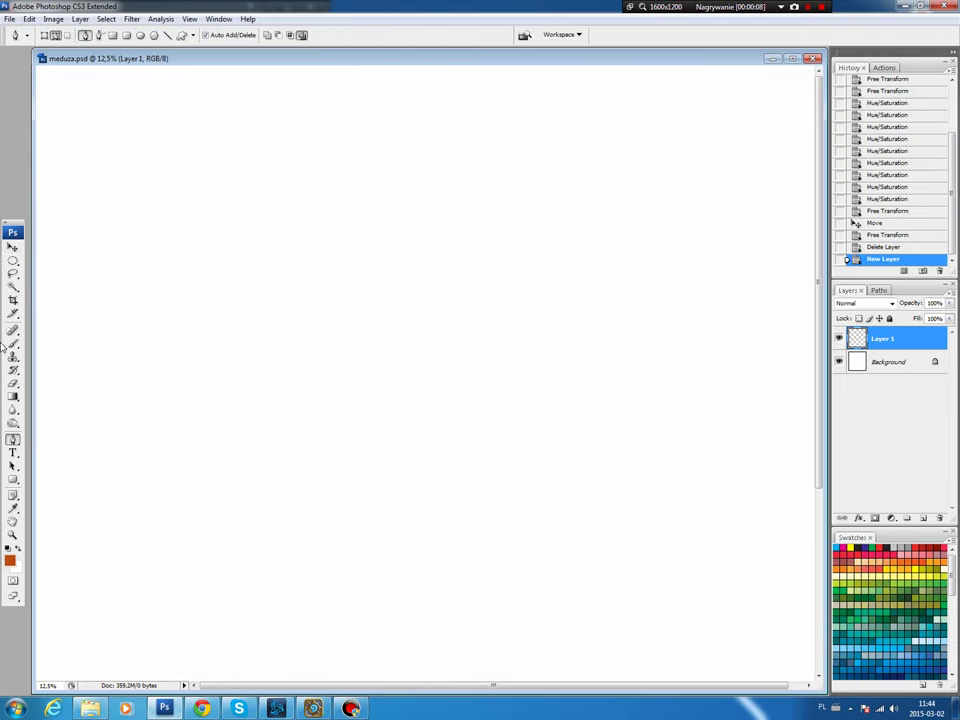
{"action": "left_click", "coordinate": [219, 469]}
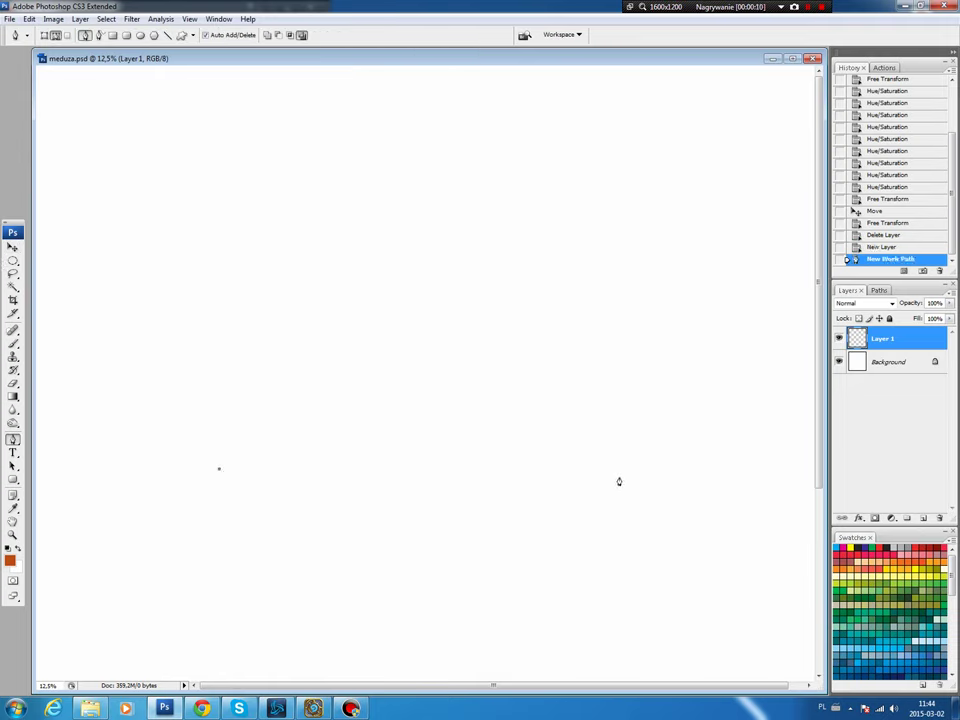
{"action": "left_click", "coordinate": [586, 479]}
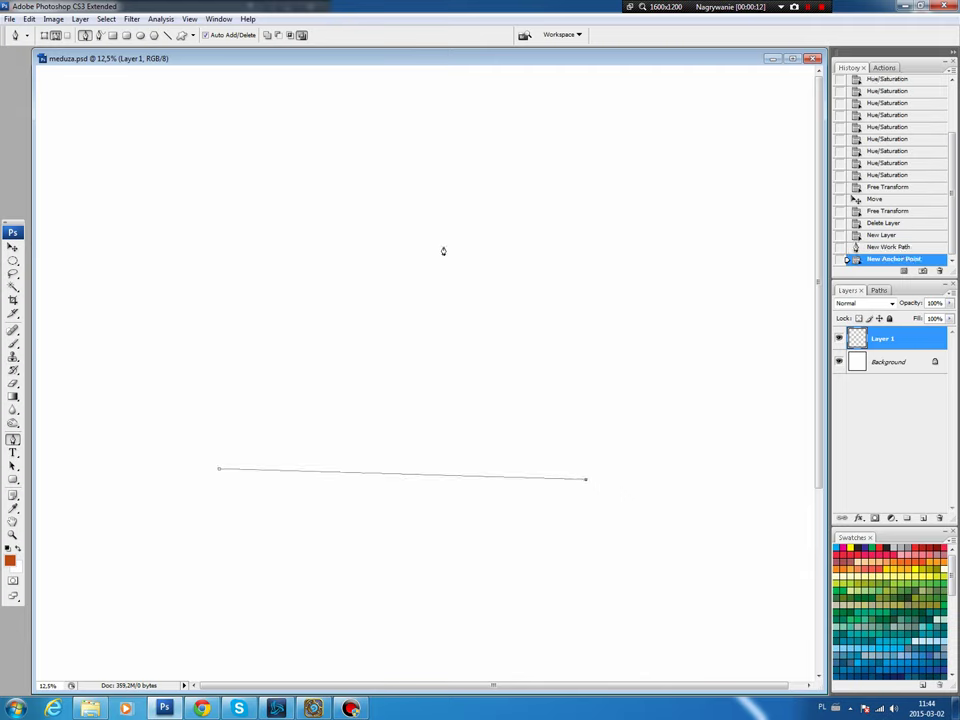
{"action": "left_click", "coordinate": [390, 146]}
{"action": "left_click", "coordinate": [219, 468]}
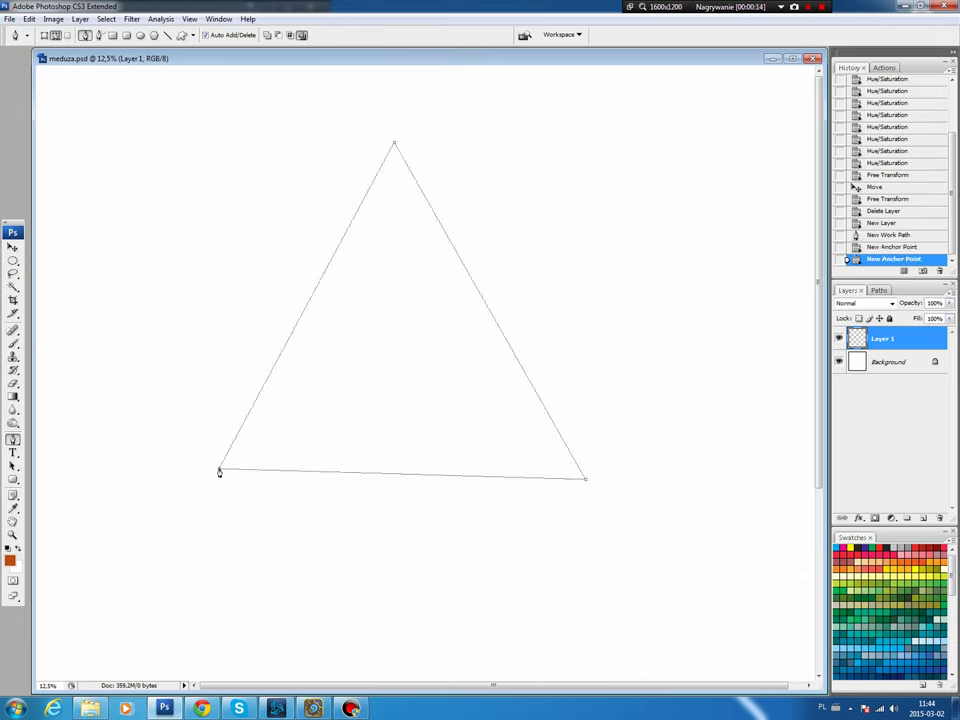
{"action": "mouse_move", "coordinate": [395, 148]}
{"action": "left_mouse_down"}
{"action": "mouse_move", "coordinate": [427, 142]}
{"action": "mouse_move", "coordinate": [170, 136]}
{"action": "left_mouse_up"}
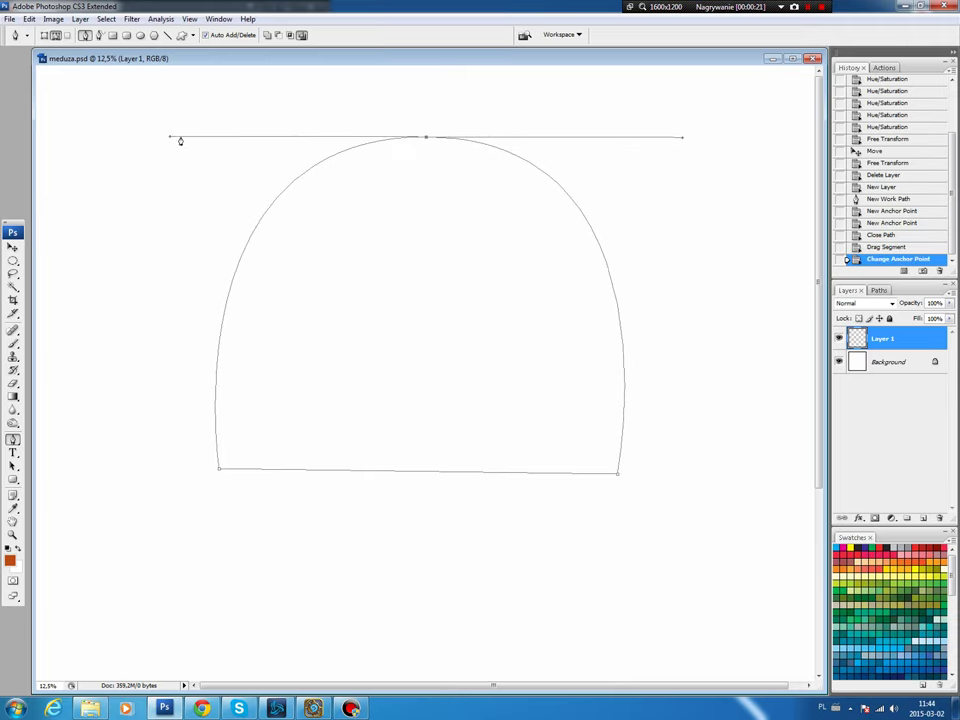
Step: Add anchors on both sides of the dome and pinch them inward, curving the sides
{"action": "left_click", "coordinate": [216, 392]}
{"action": "left_click_drag", "start_coordinate": [216, 392], "coordinate": [251, 395]}
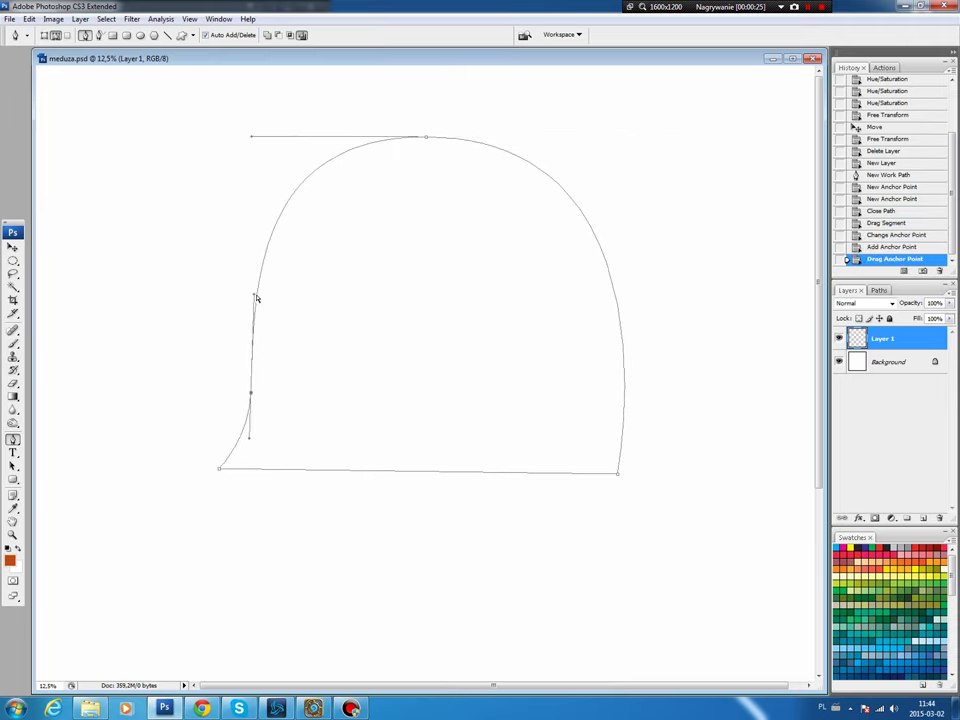
{"action": "mouse_move", "coordinate": [256, 298]}
{"action": "left_mouse_down"}
{"action": "mouse_move", "coordinate": [208, 313]}
{"action": "mouse_move", "coordinate": [214, 298]}
{"action": "left_mouse_up"}
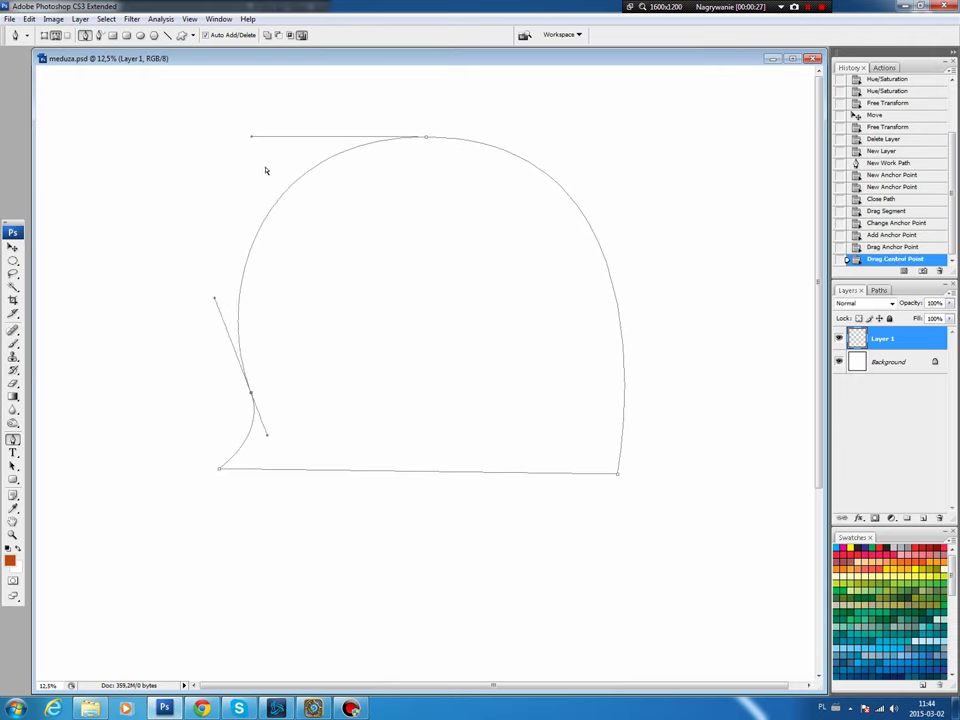
{"action": "left_click_drag", "start_coordinate": [252, 138], "coordinate": [240, 137]}
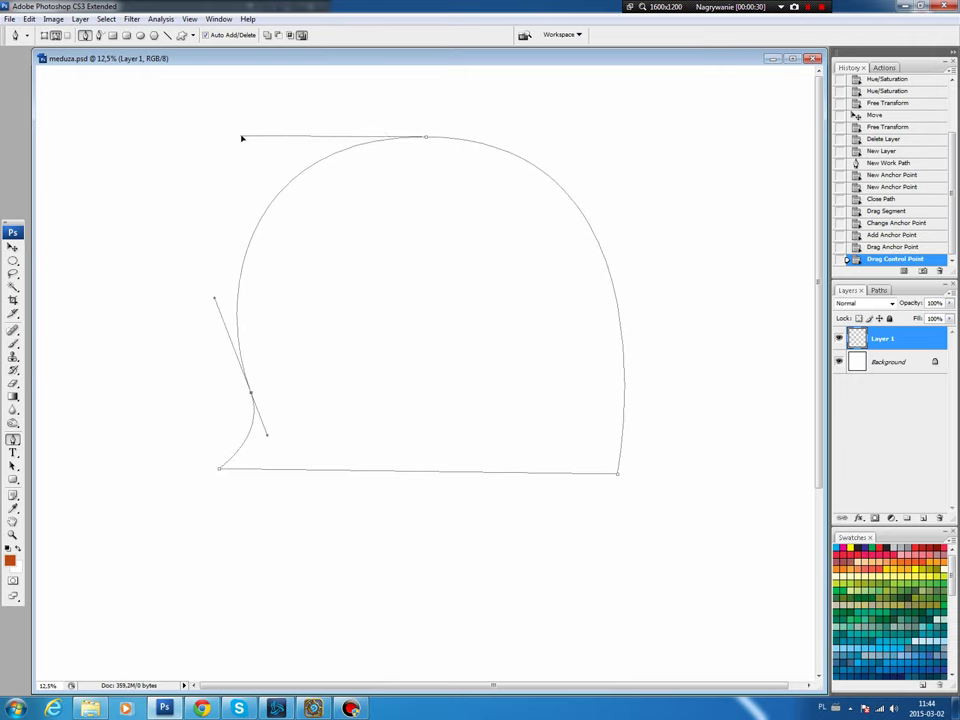
{"action": "left_click_drag", "start_coordinate": [620, 362], "coordinate": [580, 382]}
{"action": "mouse_move", "coordinate": [575, 288]}
{"action": "left_mouse_down"}
{"action": "mouse_move", "coordinate": [626, 328]}
{"action": "mouse_move", "coordinate": [606, 328]}
{"action": "mouse_move", "coordinate": [615, 318]}
{"action": "left_mouse_up"}
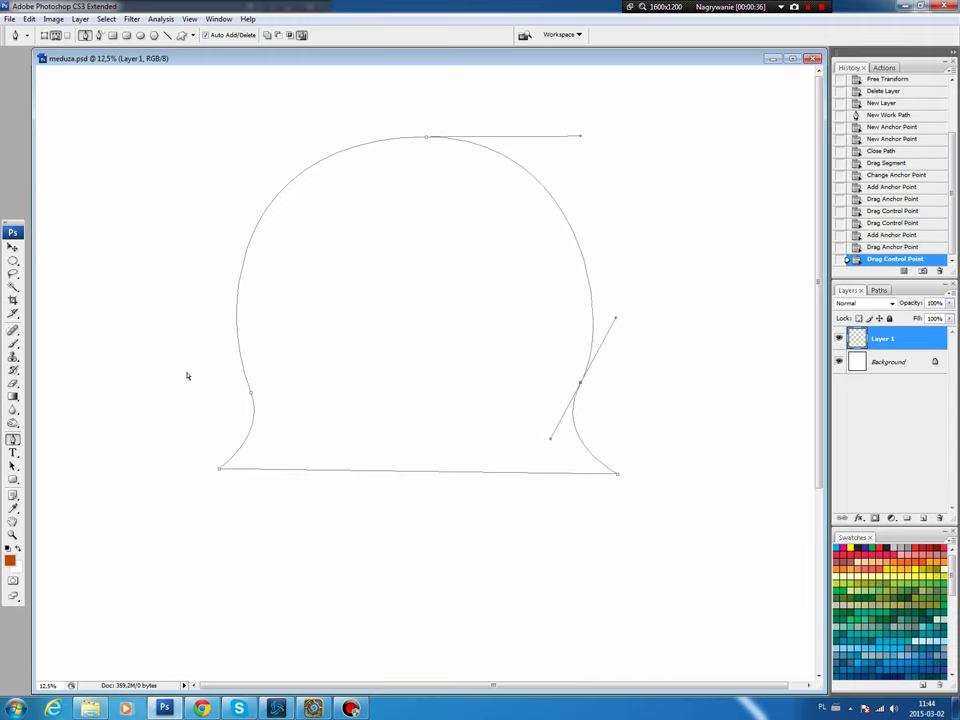
{"action": "left_click_drag", "start_coordinate": [252, 397], "coordinate": [210, 296]}
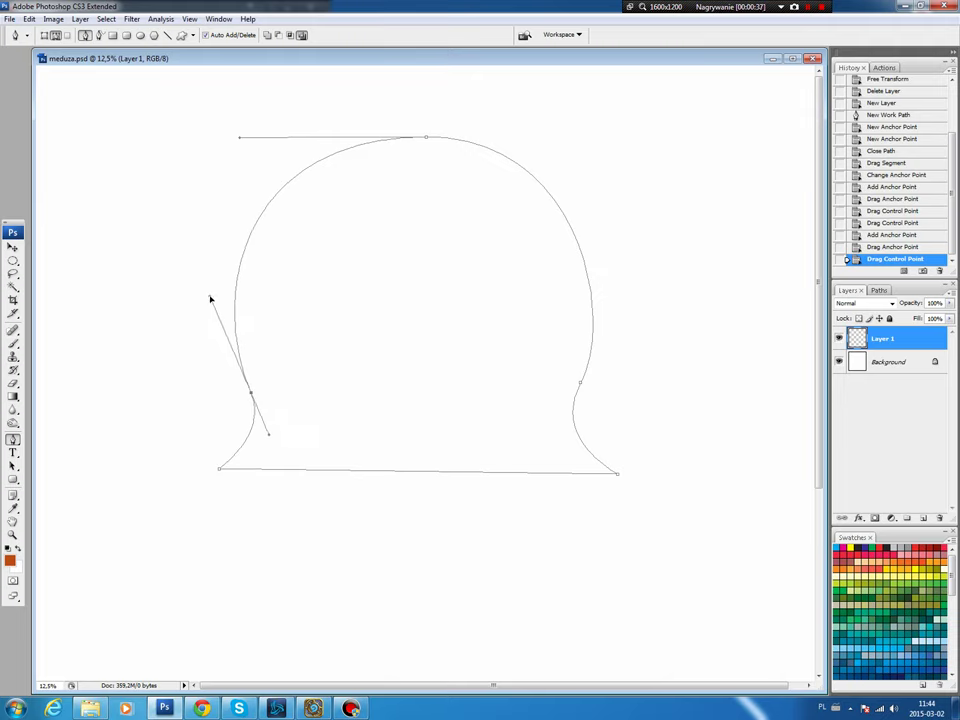
Step: Widen the dome's top curvature, lower the right pinch, and move both bottom corners inward
{"action": "left_click_drag", "start_coordinate": [430, 138], "coordinate": [597, 140]}
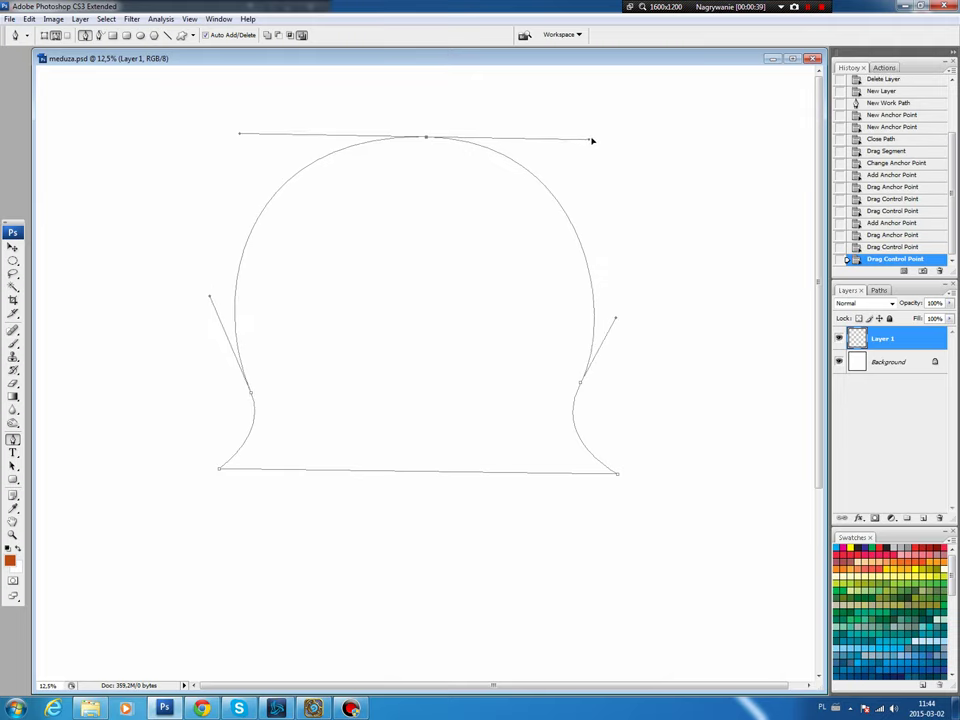
{"action": "left_click_drag", "start_coordinate": [239, 134], "coordinate": [226, 132]}
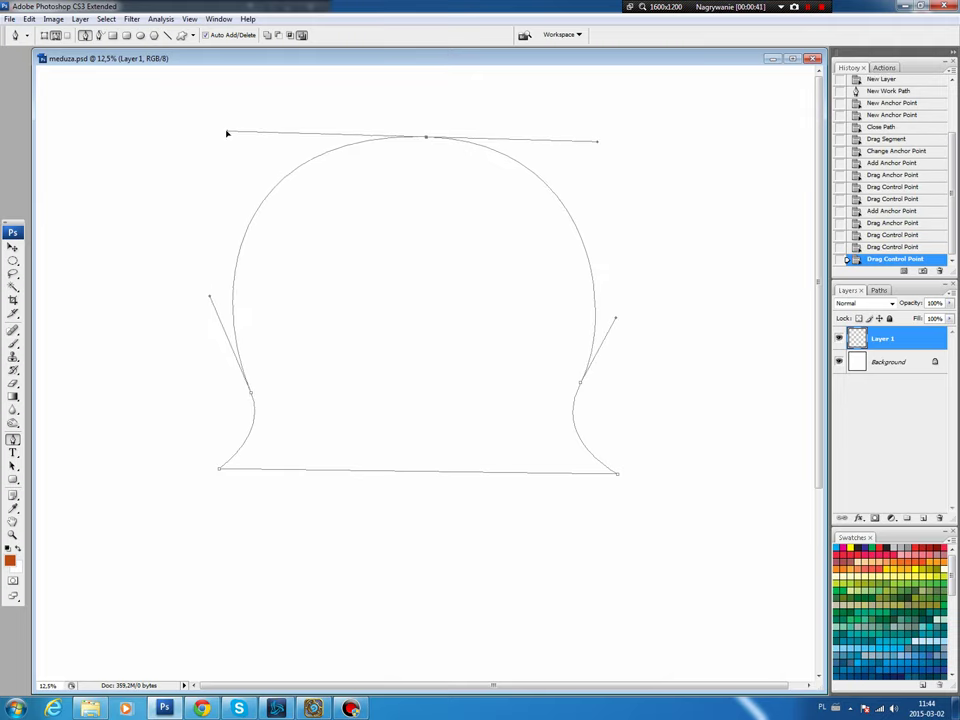
{"action": "left_click_drag", "start_coordinate": [599, 146], "coordinate": [605, 145]}
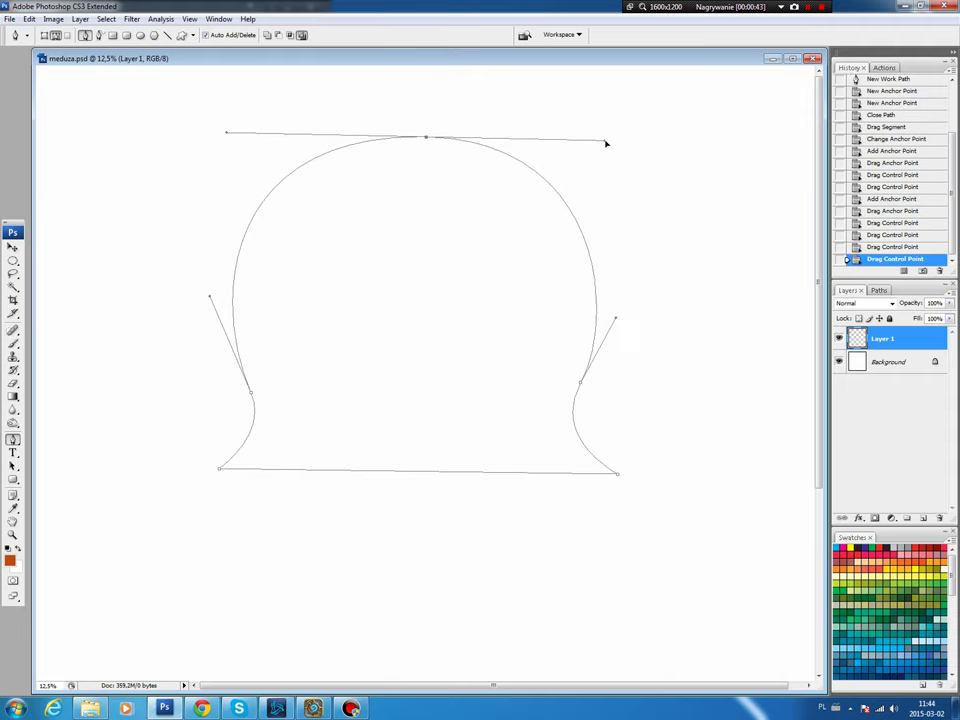
{"action": "left_click_drag", "start_coordinate": [582, 388], "coordinate": [578, 402]}
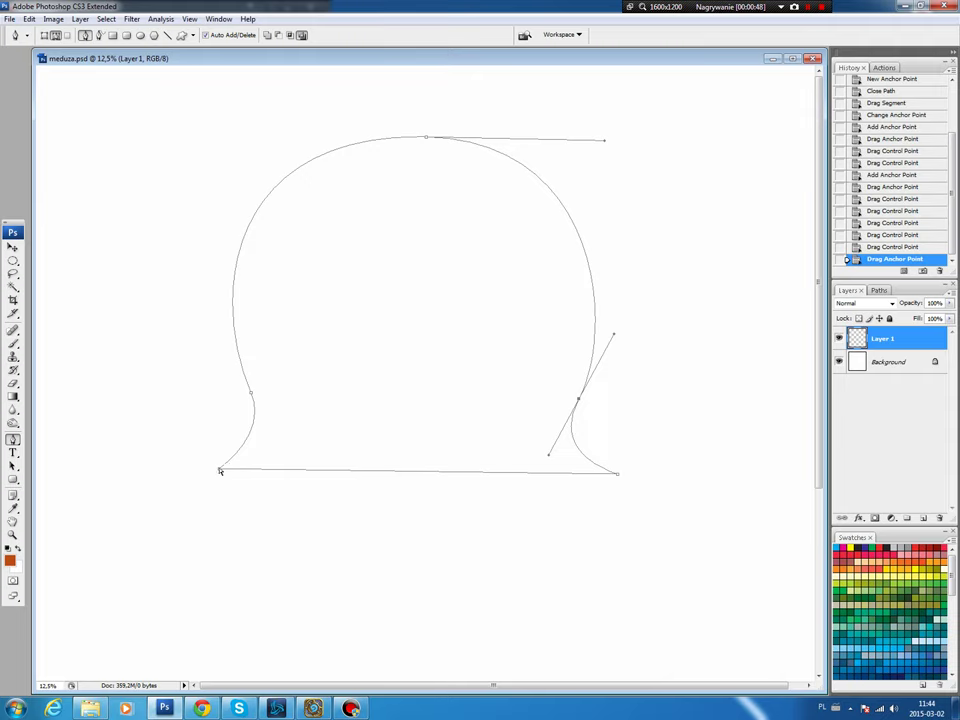
{"action": "left_click_drag", "start_coordinate": [220, 471], "coordinate": [242, 479]}
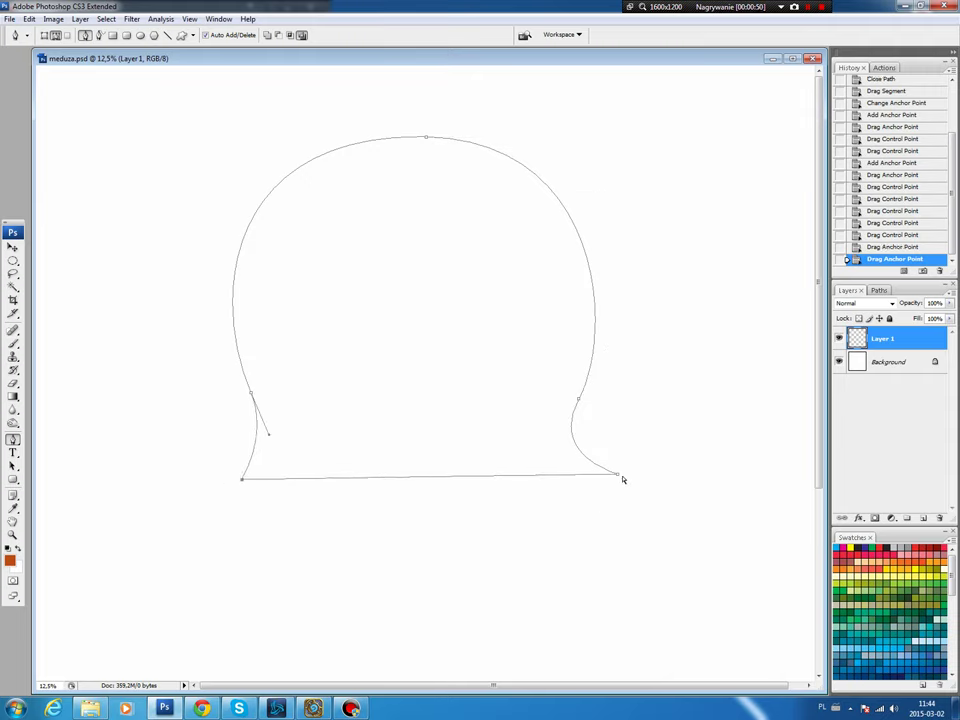
{"action": "left_click_drag", "start_coordinate": [618, 477], "coordinate": [578, 487]}
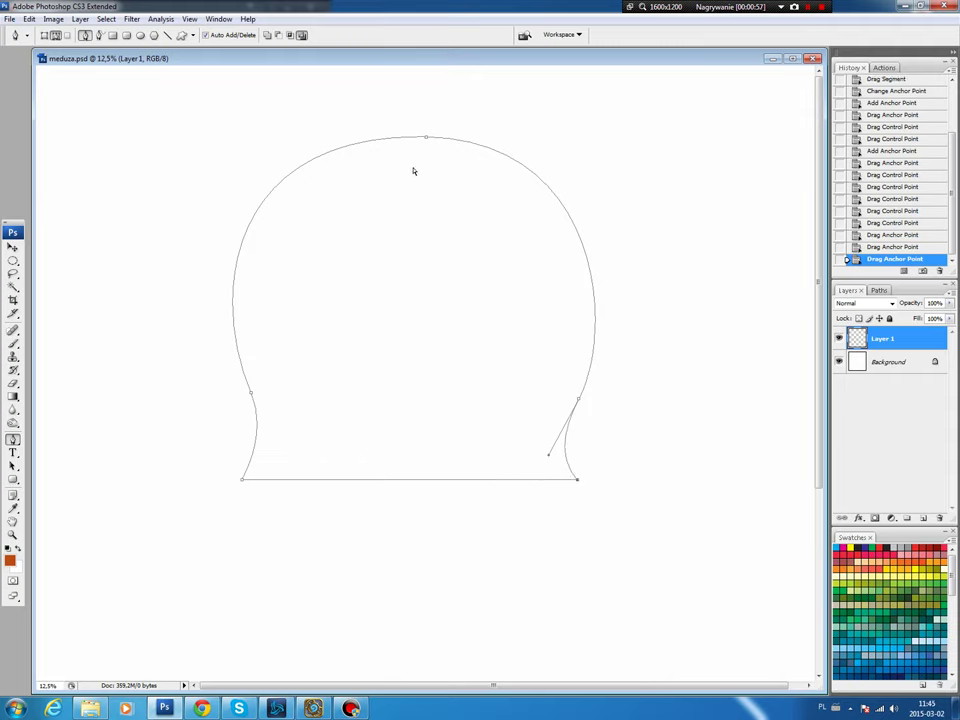
Step: Level the dome top and fine-tune both side curves, lowering the pinch points slightly
{"action": "left_click_drag", "start_coordinate": [428, 142], "coordinate": [418, 133]}
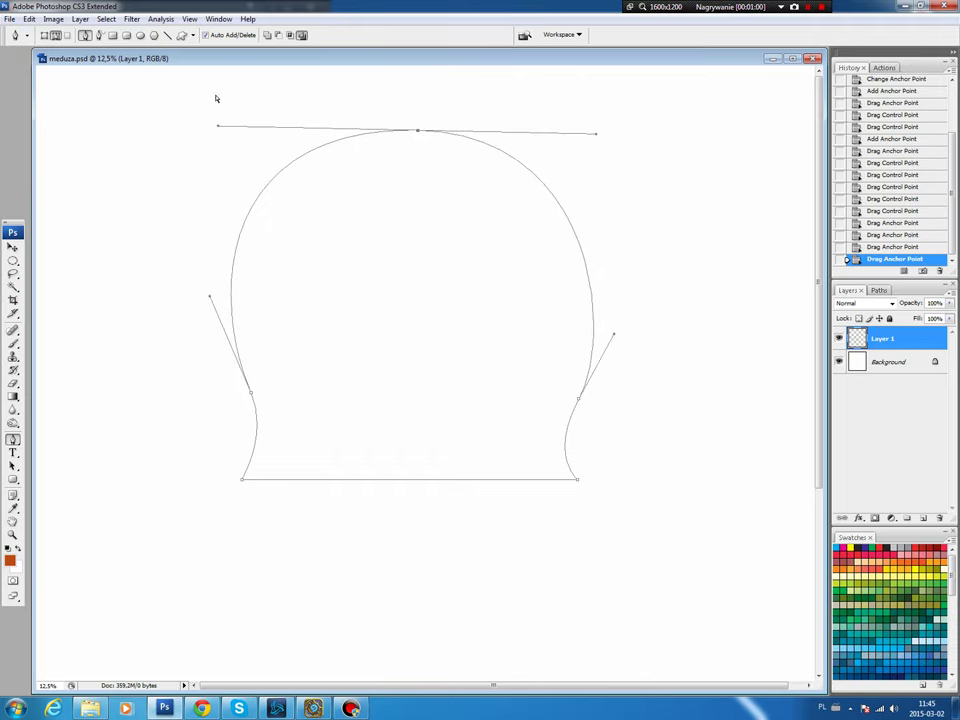
{"action": "left_click_drag", "start_coordinate": [219, 129], "coordinate": [209, 131]}
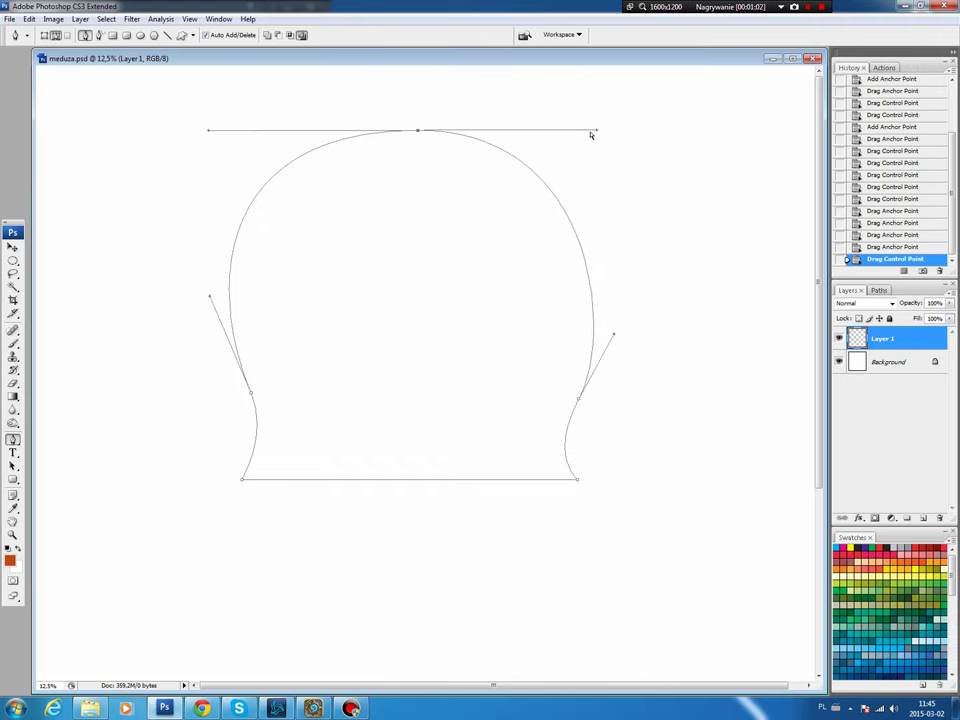
{"action": "left_click_drag", "start_coordinate": [597, 134], "coordinate": [622, 130]}
{"action": "left_click_drag", "start_coordinate": [210, 299], "coordinate": [205, 320]}
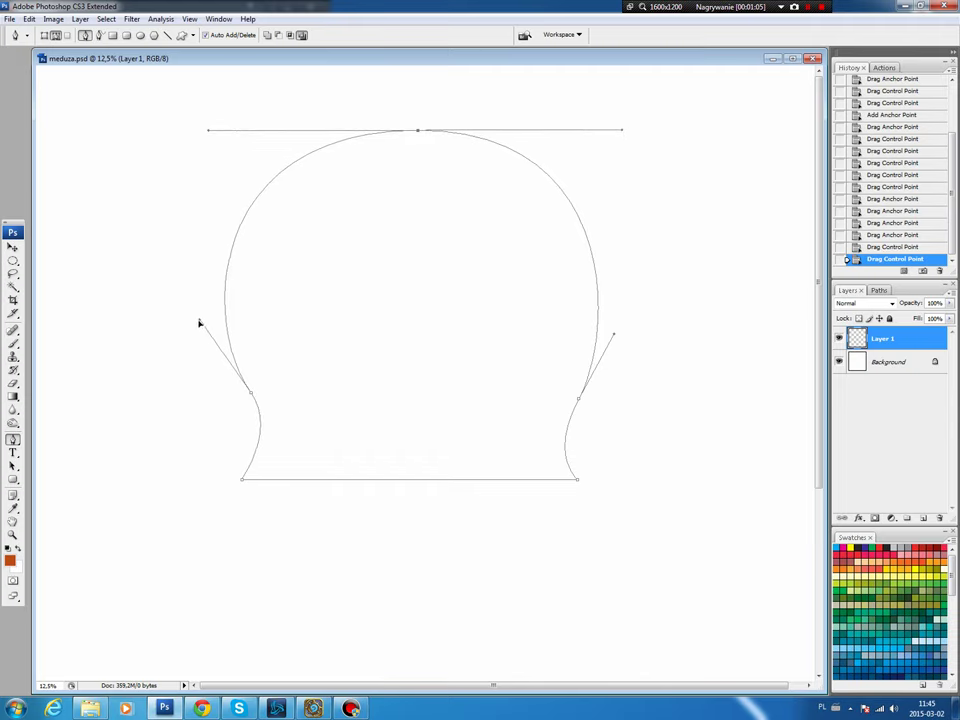
{"action": "left_click_drag", "start_coordinate": [251, 396], "coordinate": [252, 403]}
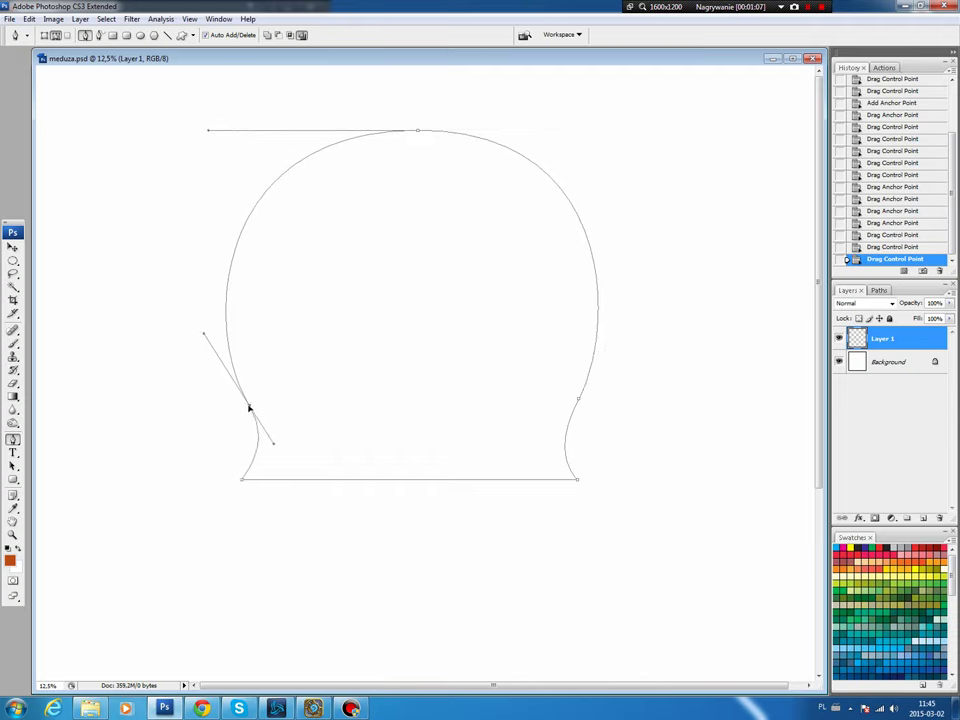
{"action": "left_click_drag", "start_coordinate": [208, 335], "coordinate": [203, 330]}
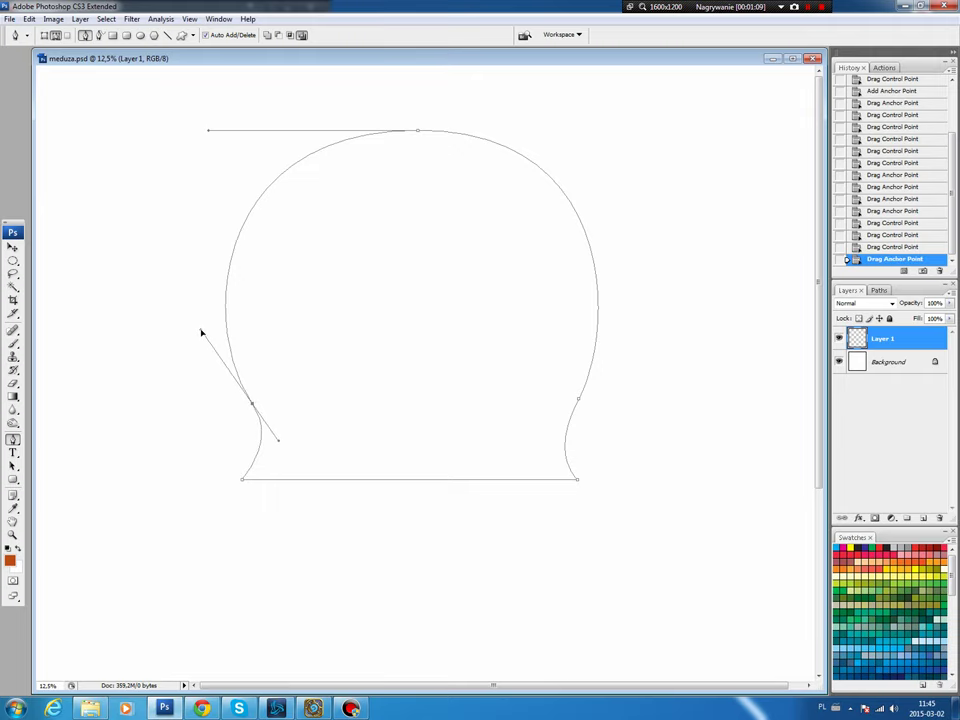
{"action": "left_click", "coordinate": [579, 398]}
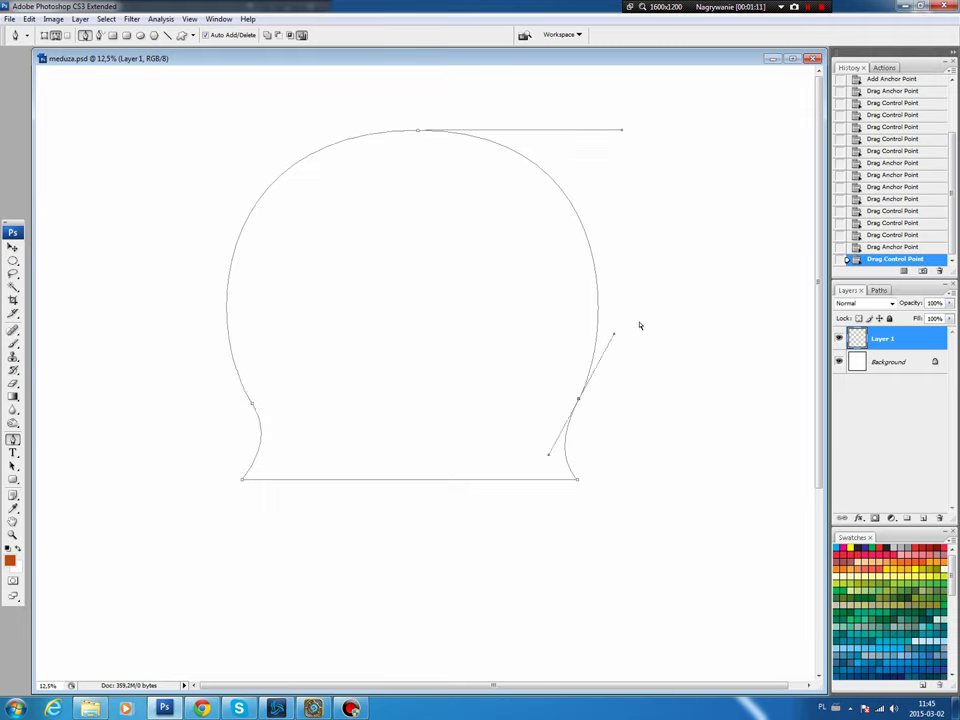
{"action": "left_click_drag", "start_coordinate": [615, 338], "coordinate": [617, 334]}
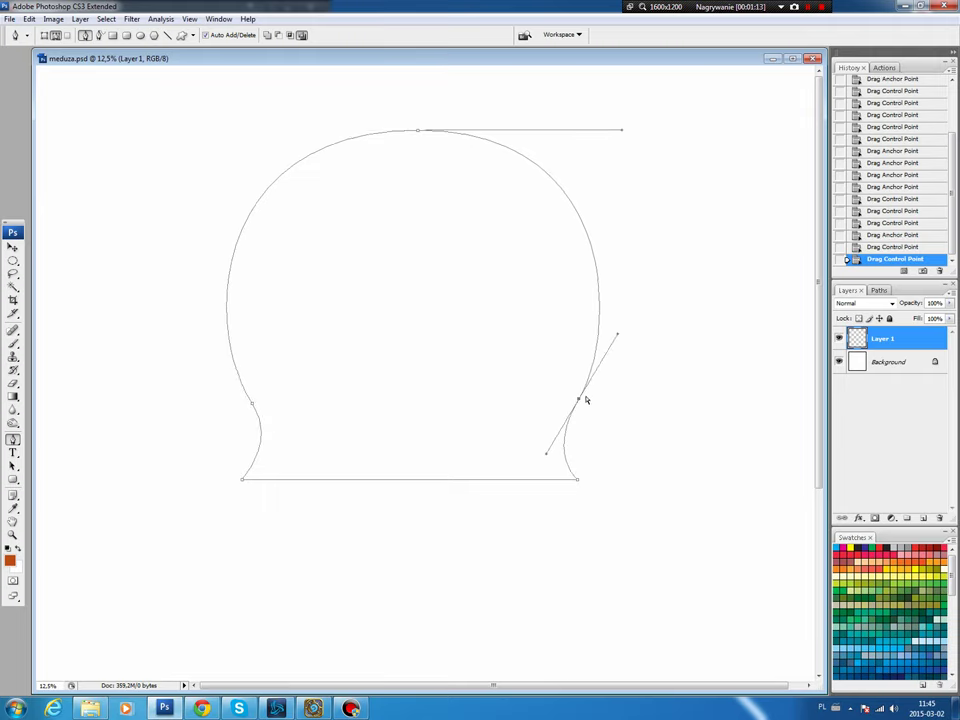
{"action": "left_click_drag", "start_coordinate": [578, 402], "coordinate": [579, 401]}
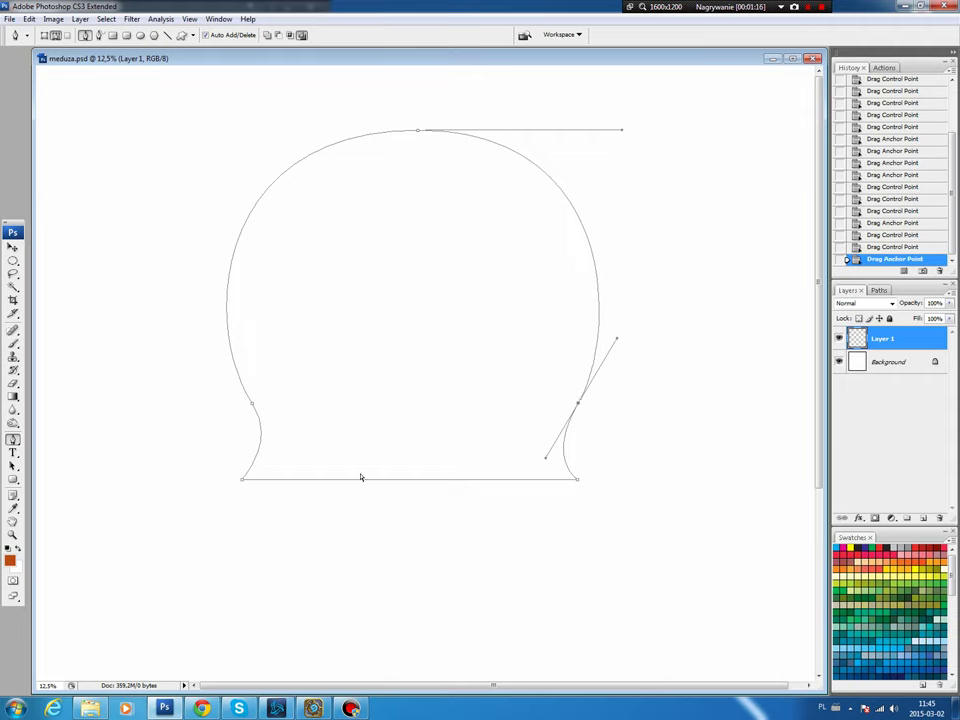
Step: Reshape the curves at the right pinch and lower-left side, and adjust the bottom-left corner
{"action": "left_click_drag", "start_coordinate": [243, 486], "coordinate": [247, 485]}
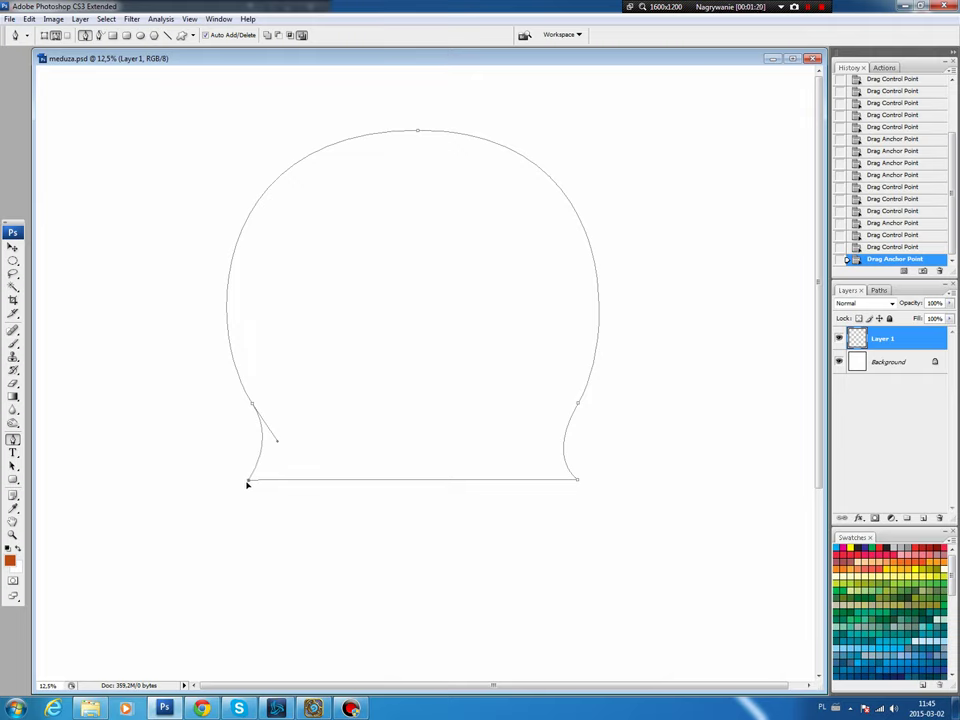
{"action": "left_click_drag", "start_coordinate": [581, 402], "coordinate": [617, 345]}
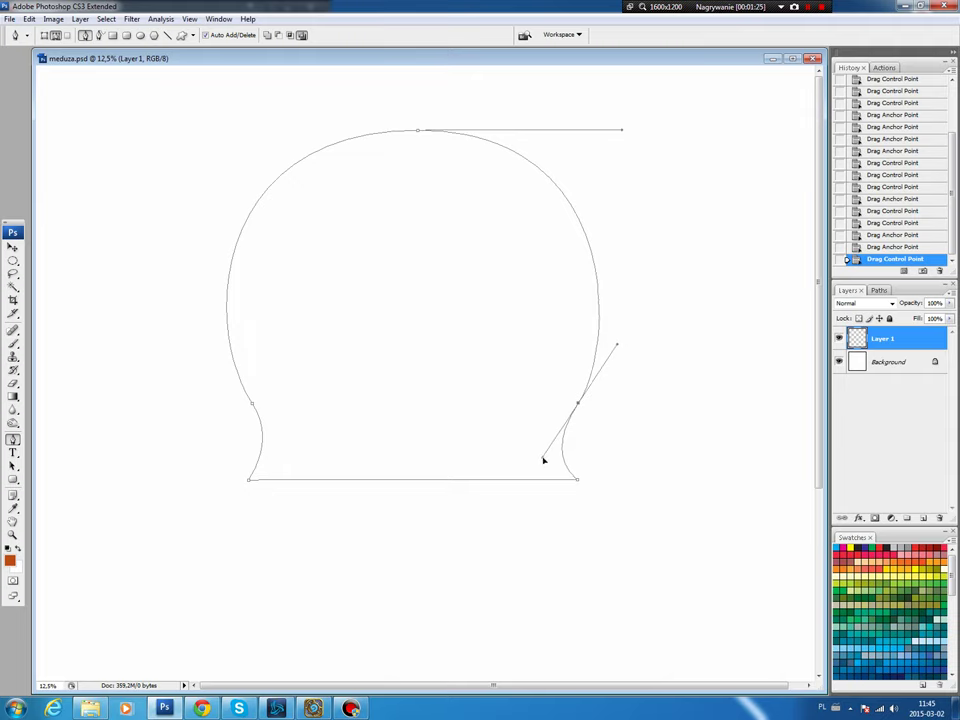
{"action": "left_click_drag", "start_coordinate": [579, 405], "coordinate": [568, 405]}
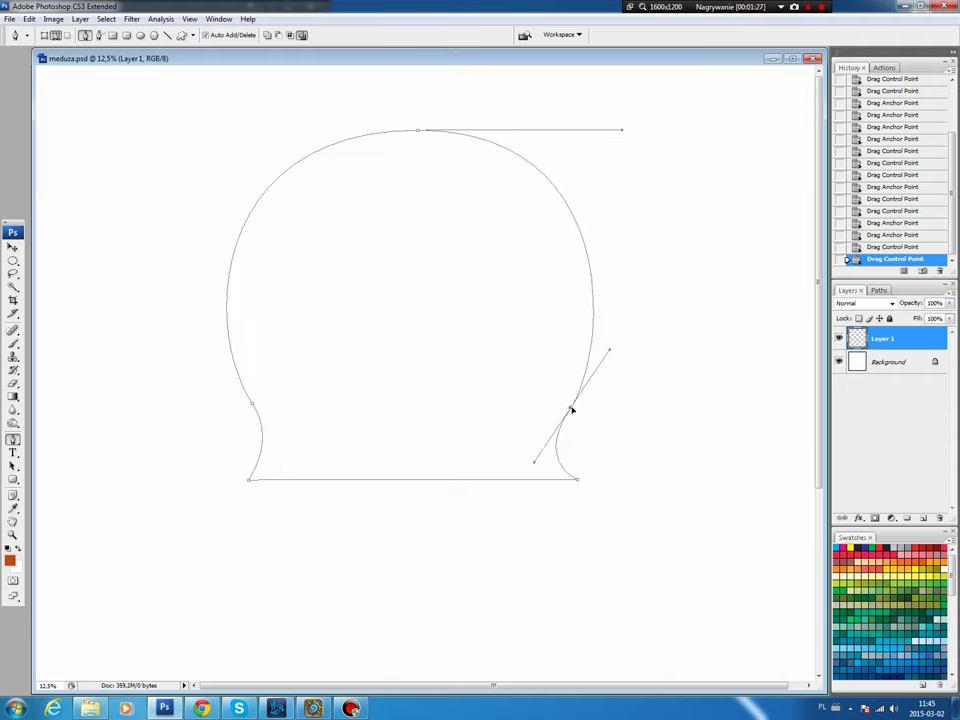
{"action": "mouse_move", "coordinate": [611, 349]}
{"action": "left_mouse_down"}
{"action": "mouse_move", "coordinate": [624, 344]}
{"action": "mouse_move", "coordinate": [609, 335]}
{"action": "left_mouse_up"}
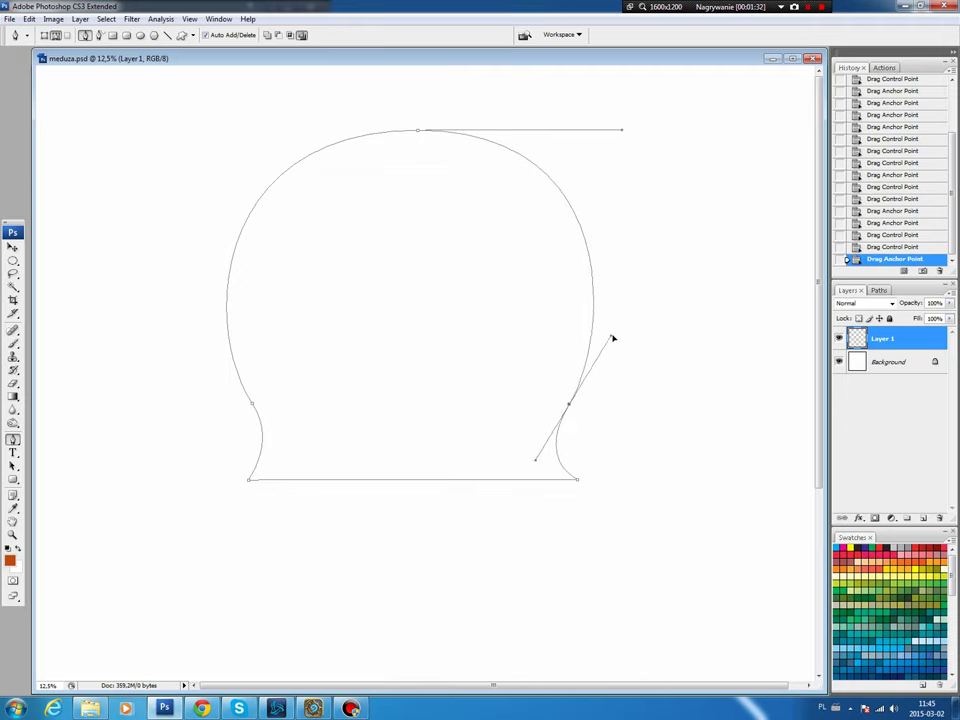
{"action": "left_click", "coordinate": [255, 406]}
{"action": "left_click_drag", "start_coordinate": [279, 441], "coordinate": [289, 454]}
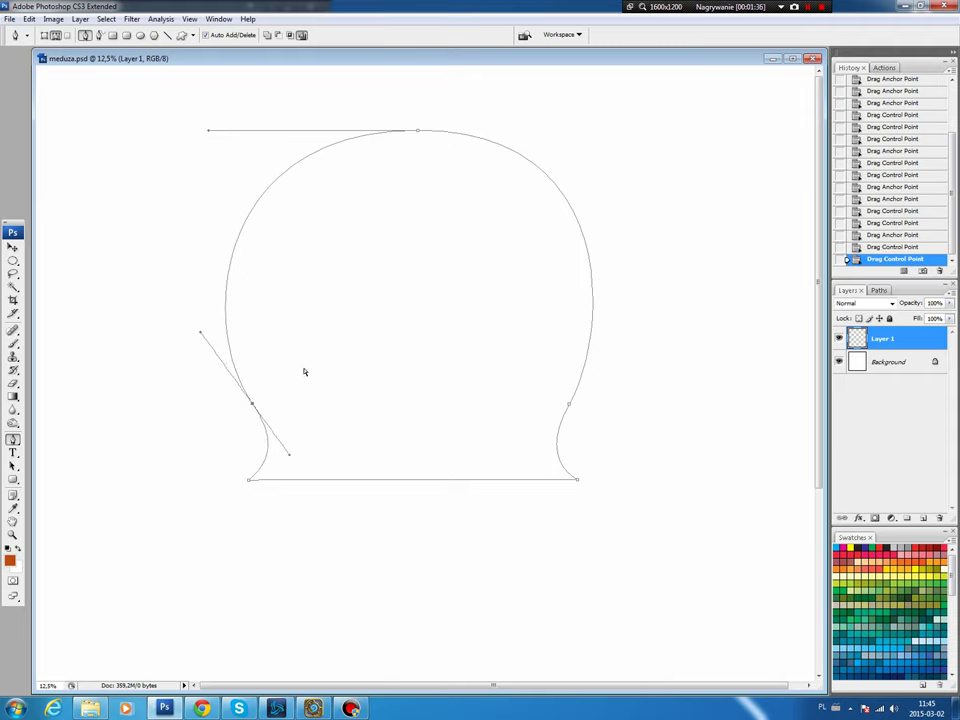
{"action": "left_click", "coordinate": [251, 482]}
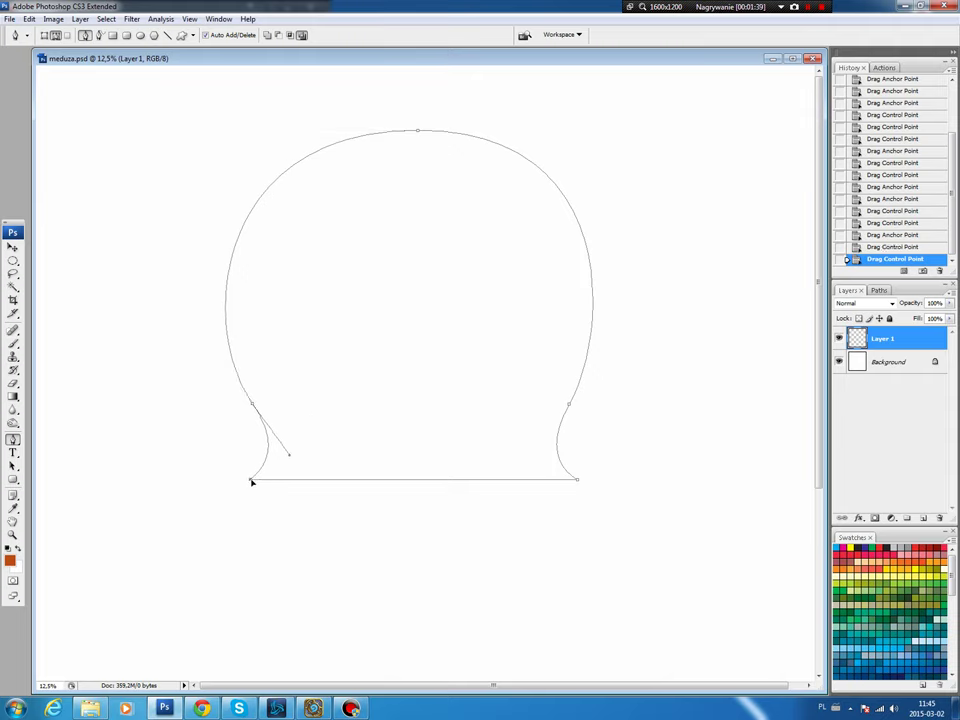
{"action": "left_click_drag", "start_coordinate": [252, 482], "coordinate": [250, 480]}
Step: Broaden the bell's top on both sides and make the lower sides bulge outward
{"action": "left_click", "coordinate": [420, 131]}
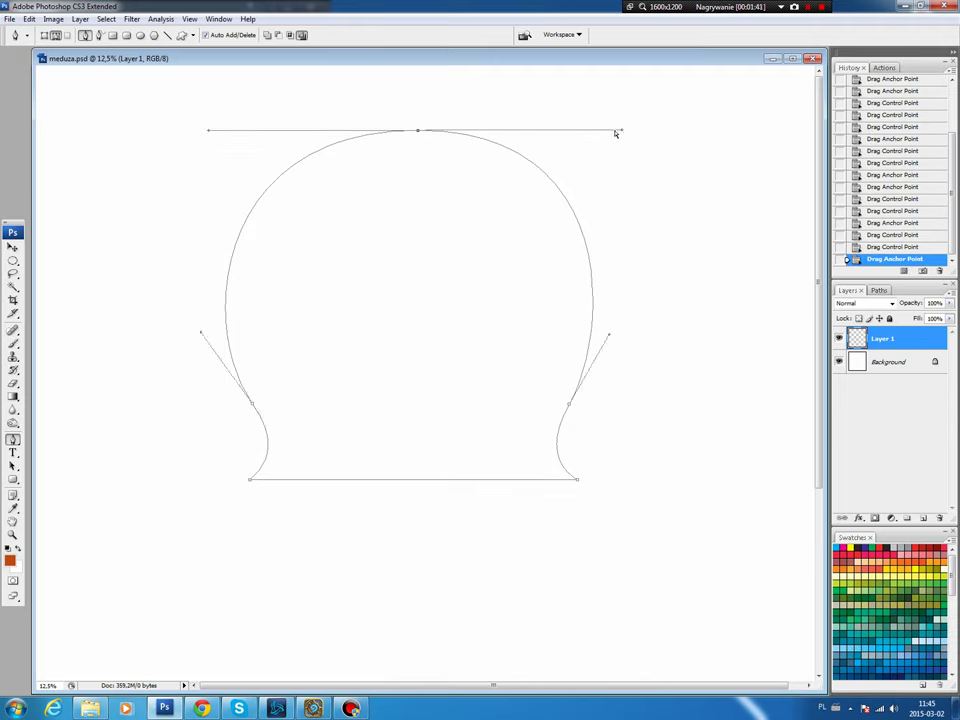
{"action": "left_click_drag", "start_coordinate": [621, 131], "coordinate": [623, 130]}
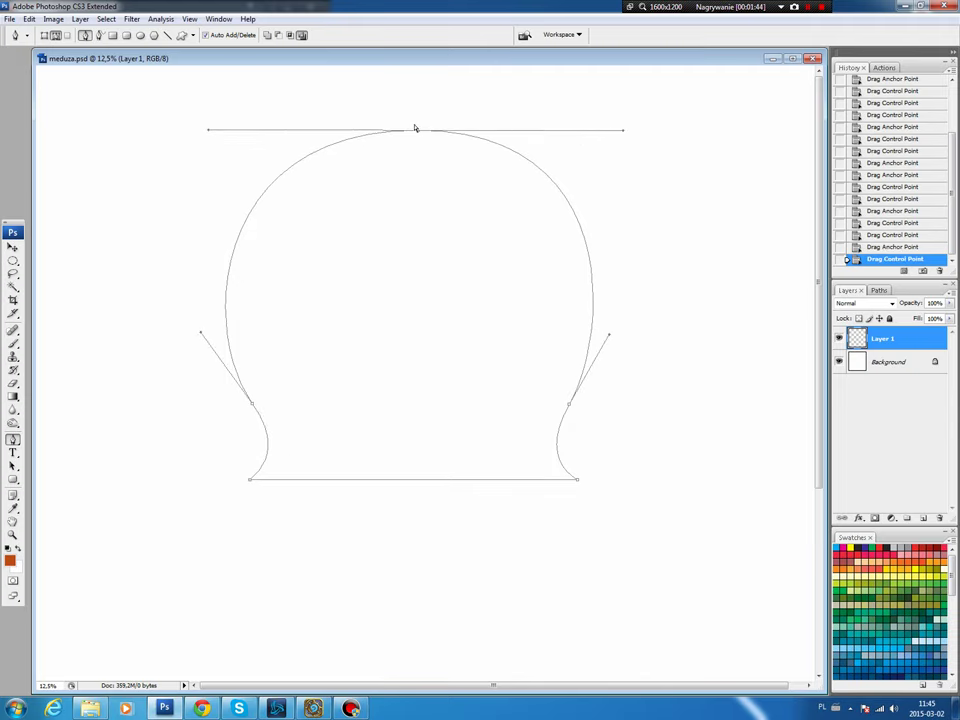
{"action": "left_click_drag", "start_coordinate": [417, 133], "coordinate": [413, 123]}
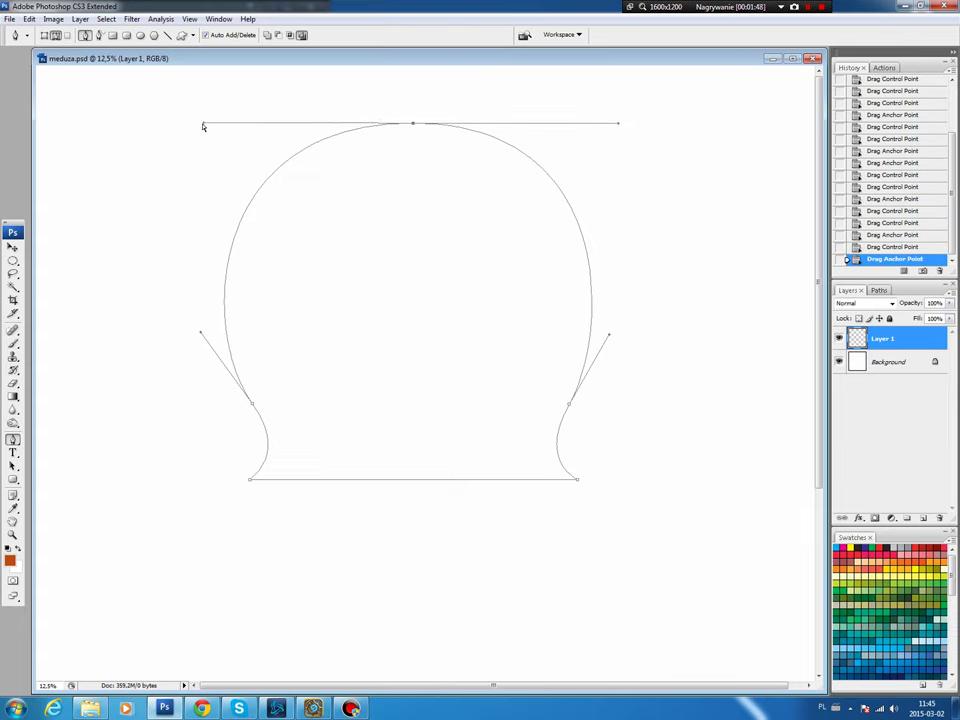
{"action": "left_click_drag", "start_coordinate": [203, 125], "coordinate": [190, 125]}
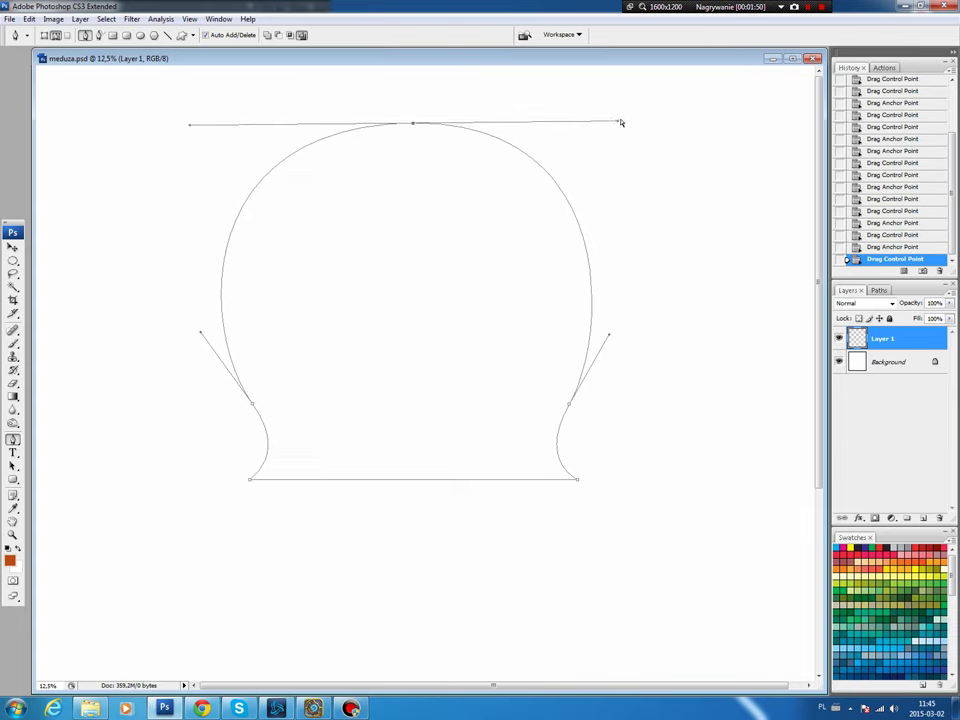
{"action": "left_click_drag", "start_coordinate": [620, 122], "coordinate": [635, 123]}
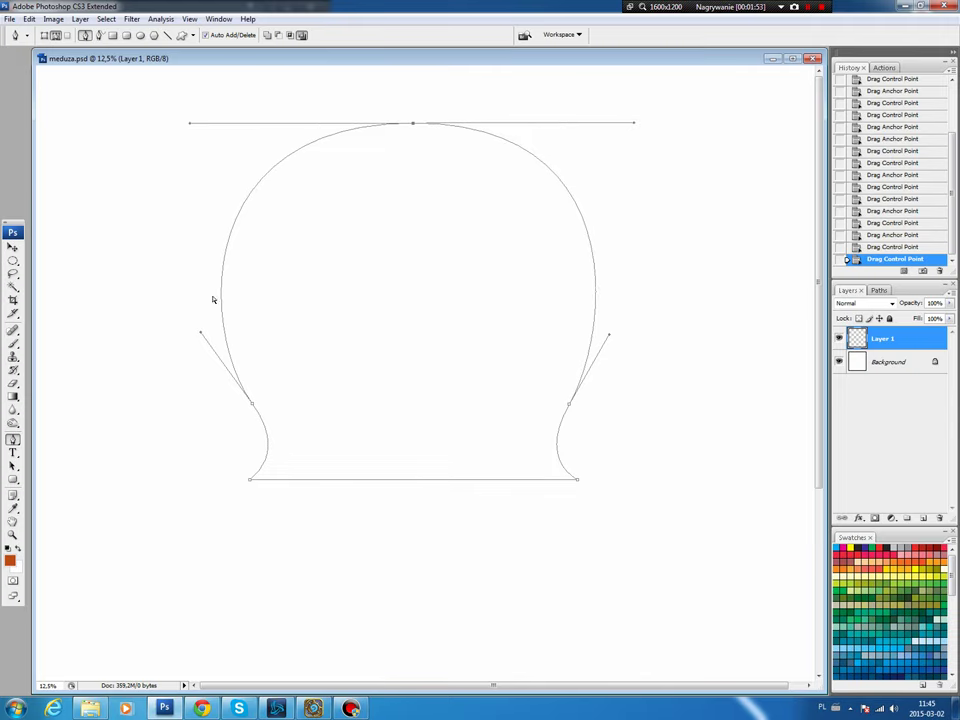
{"action": "mouse_move", "coordinate": [201, 337]}
{"action": "left_mouse_down"}
{"action": "mouse_move", "coordinate": [190, 342]}
{"action": "mouse_move", "coordinate": [197, 326]}
{"action": "left_mouse_up"}
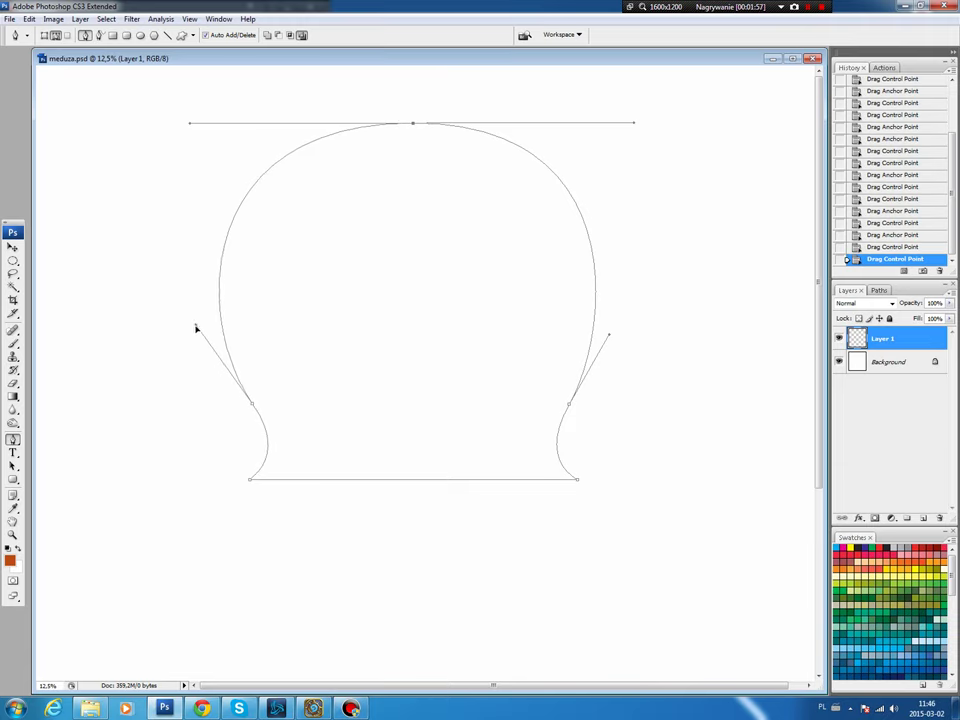
{"action": "left_click_drag", "start_coordinate": [609, 336], "coordinate": [613, 340]}
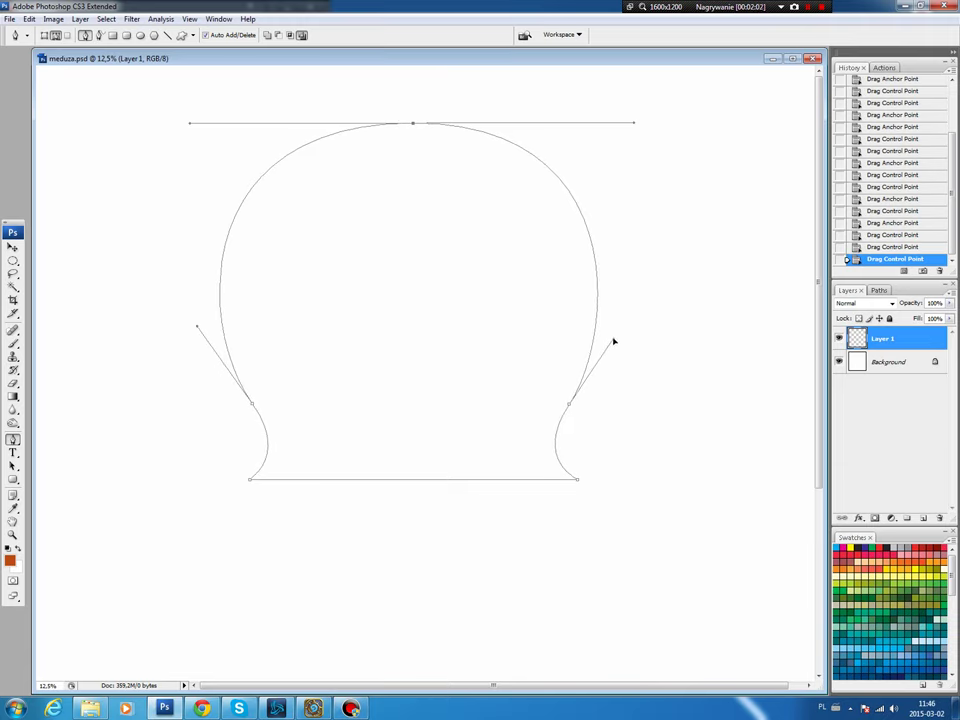
Step: Load the bell path as a selection, fill it with teal on Layer 1, and deselect
{"action": "left_click", "coordinate": [878, 290]}
{"action": "left_click", "coordinate": [857, 306], "text": "ctrl"}
{"action": "left_click", "coordinate": [847, 290]}
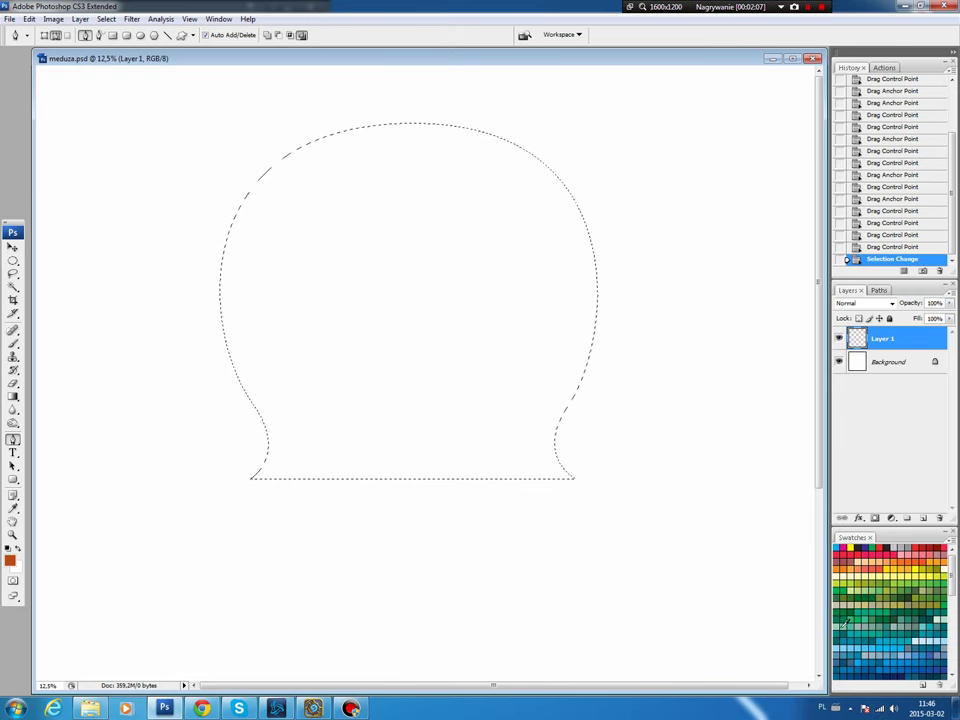
{"action": "left_click", "coordinate": [843, 616]}
{"action": "key", "text": "alt+BackSpace"}
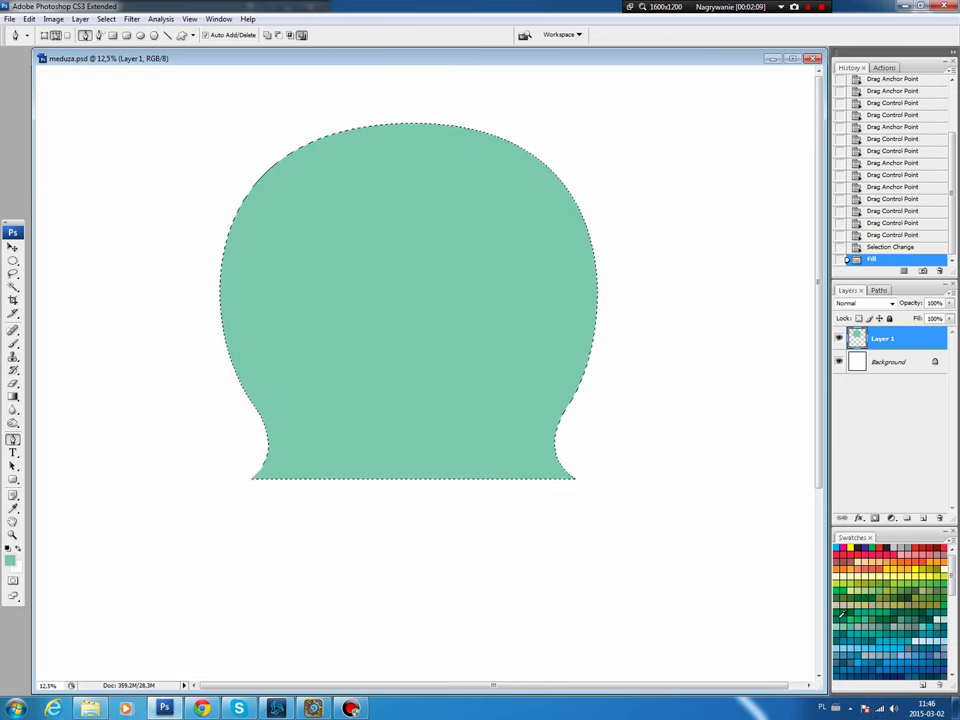
{"action": "key", "text": "ctrl+d"}
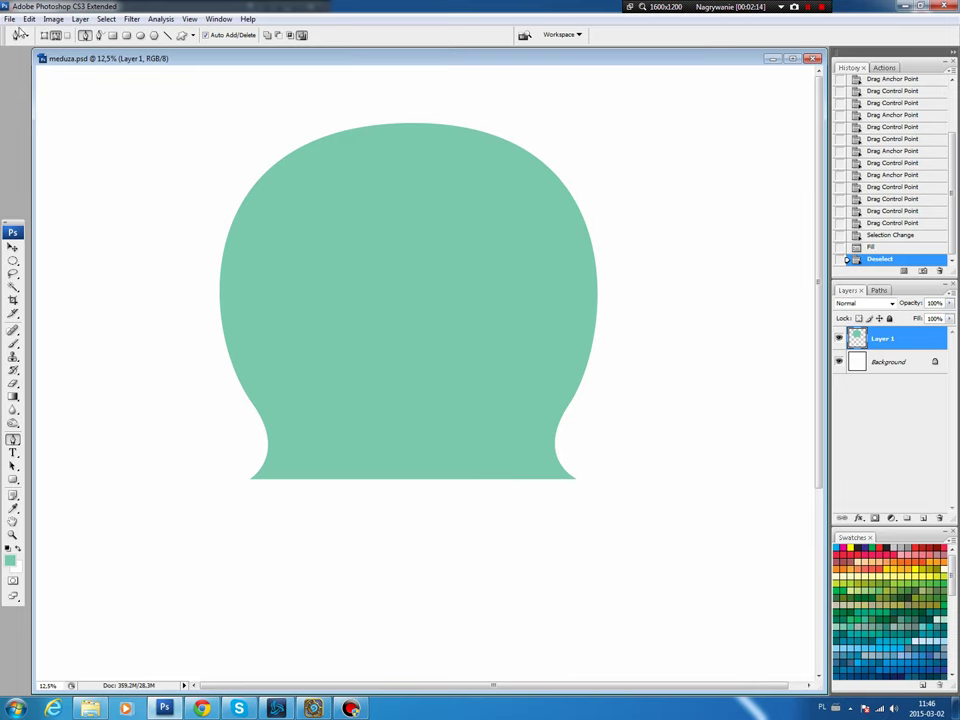
{"action": "left_click", "coordinate": [29, 19]}
{"action": "mouse_move", "coordinate": [48, 230]}
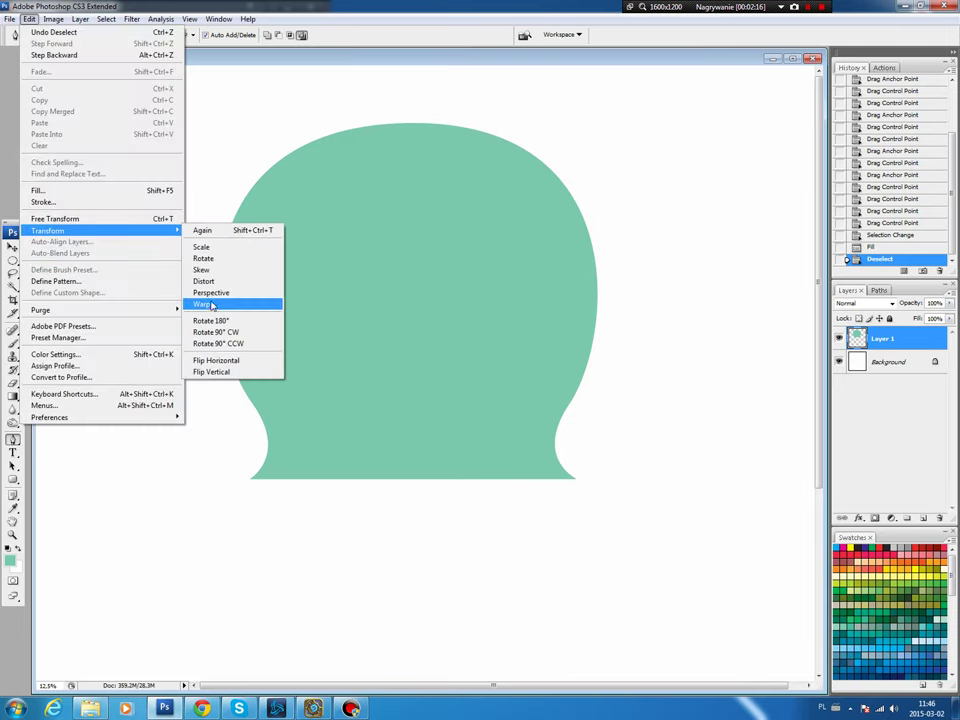
Step: Free-transform the teal bell, pulling the top corners up and outward and tilting the base
{"action": "left_click", "coordinate": [210, 304]}
{"action": "key", "text": "Escape"}
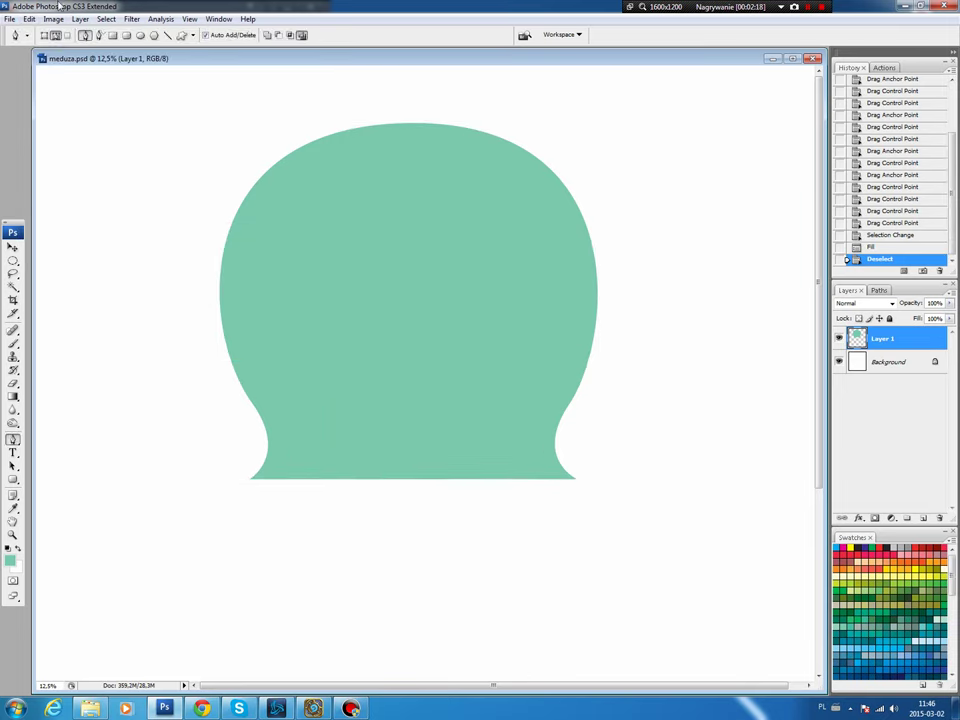
{"action": "left_click", "coordinate": [29, 19]}
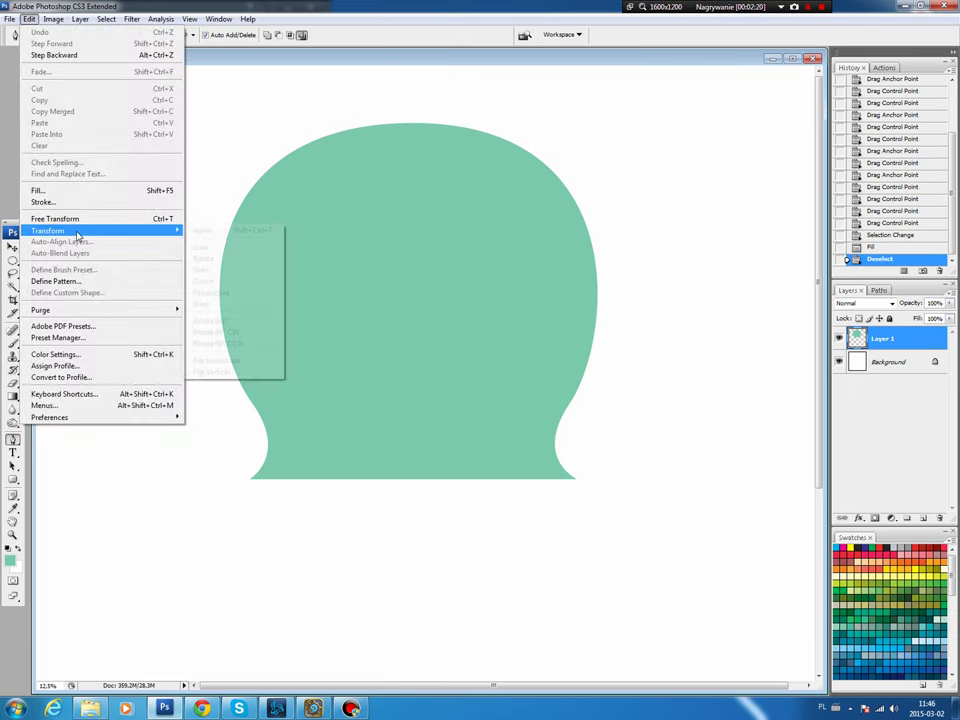
{"action": "left_click", "coordinate": [225, 280]}
{"action": "left_click_drag", "start_coordinate": [219, 124], "coordinate": [200, 110]}
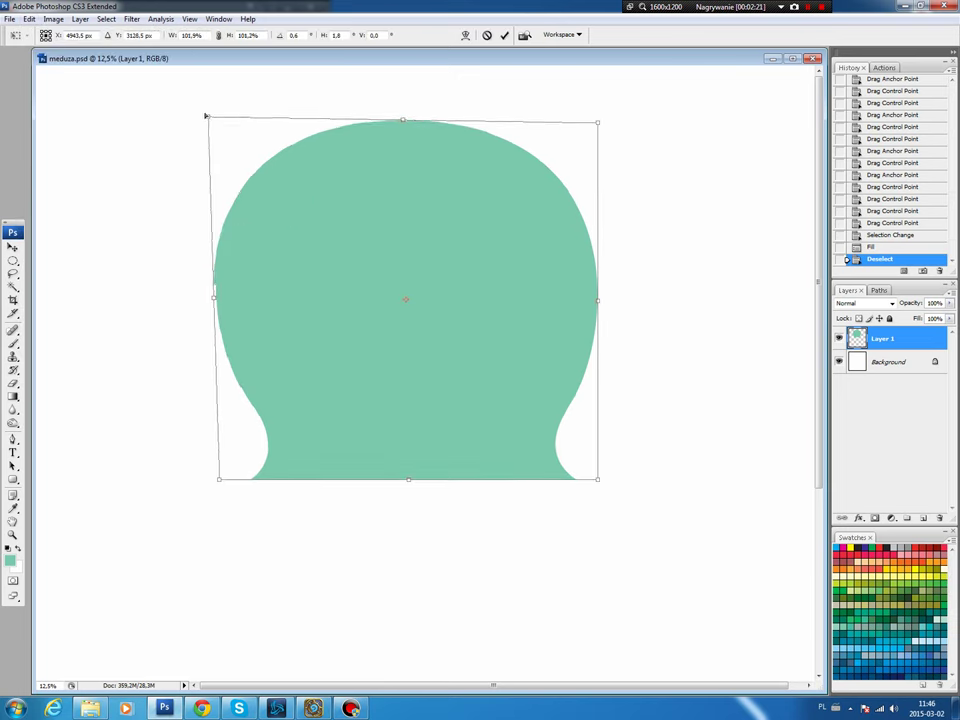
{"action": "left_click_drag", "start_coordinate": [600, 123], "coordinate": [612, 106]}
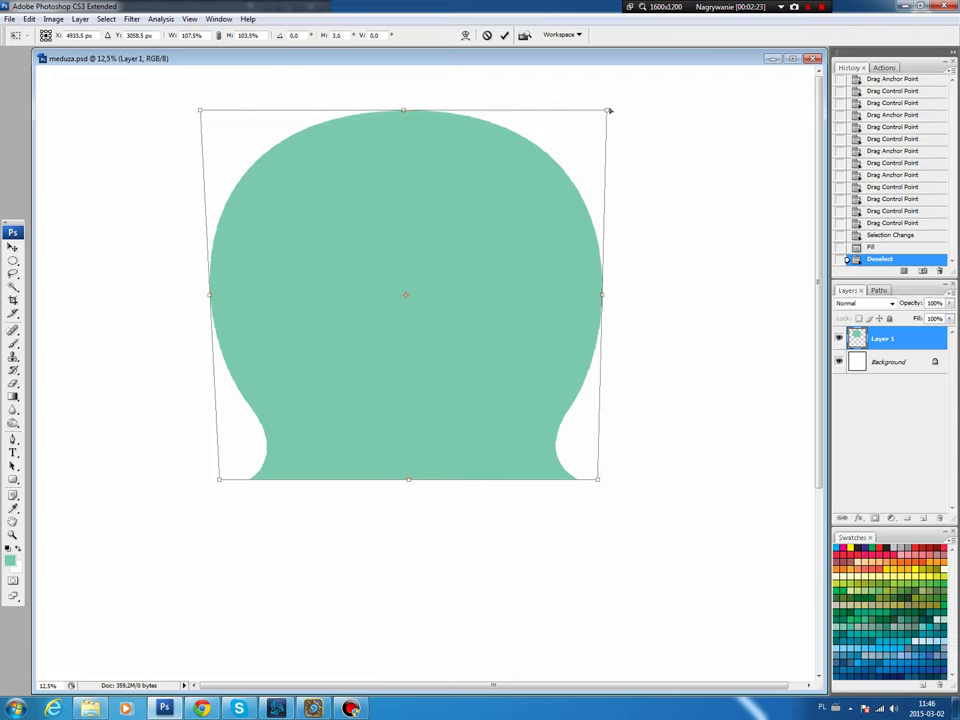
{"action": "left_click_drag", "start_coordinate": [200, 110], "coordinate": [193, 110]}
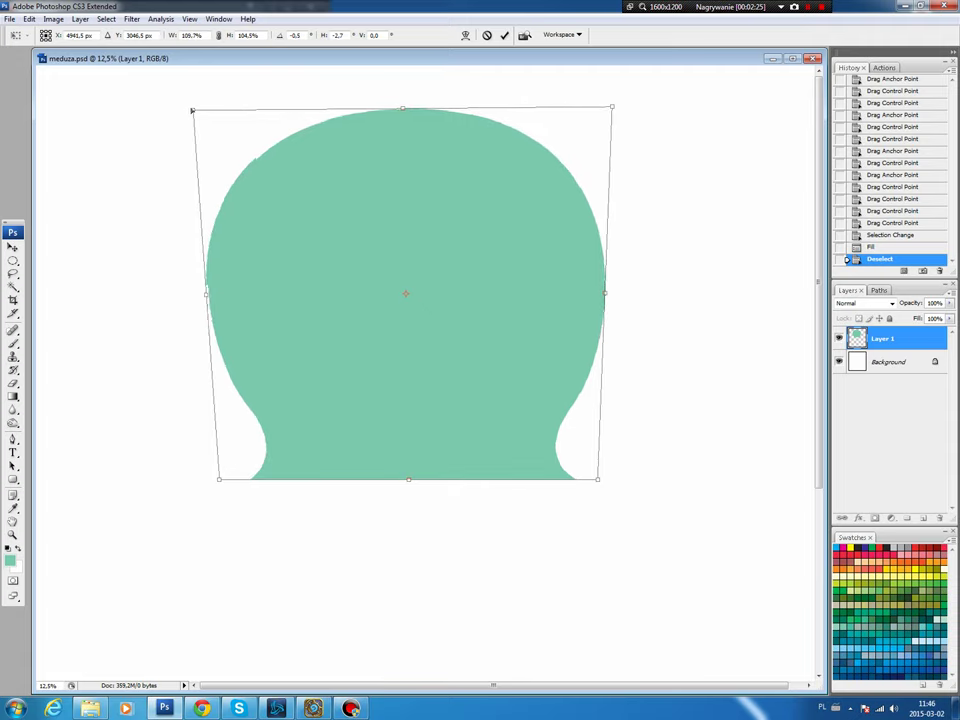
{"action": "left_click_drag", "start_coordinate": [222, 487], "coordinate": [233, 498]}
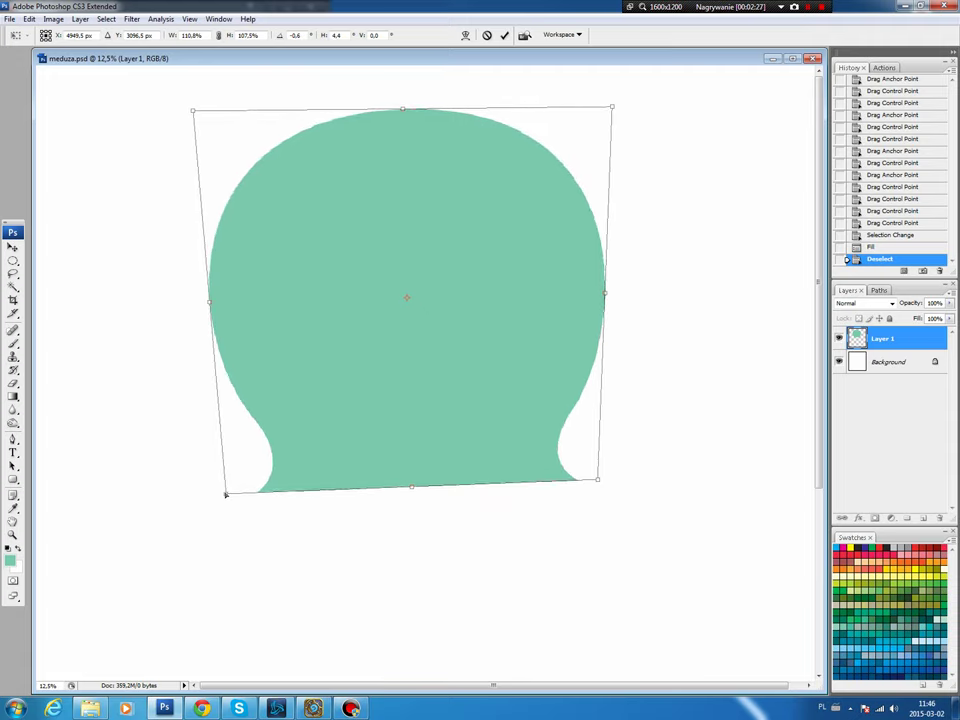
{"action": "left_click_drag", "start_coordinate": [597, 479], "coordinate": [599, 482]}
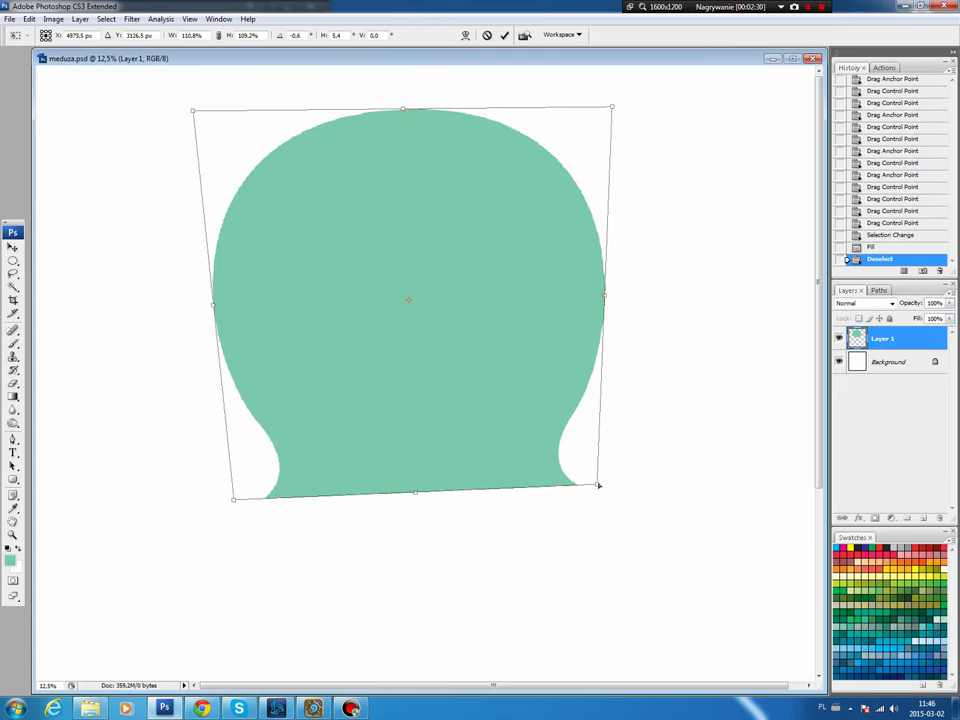
{"action": "key", "text": "p"}
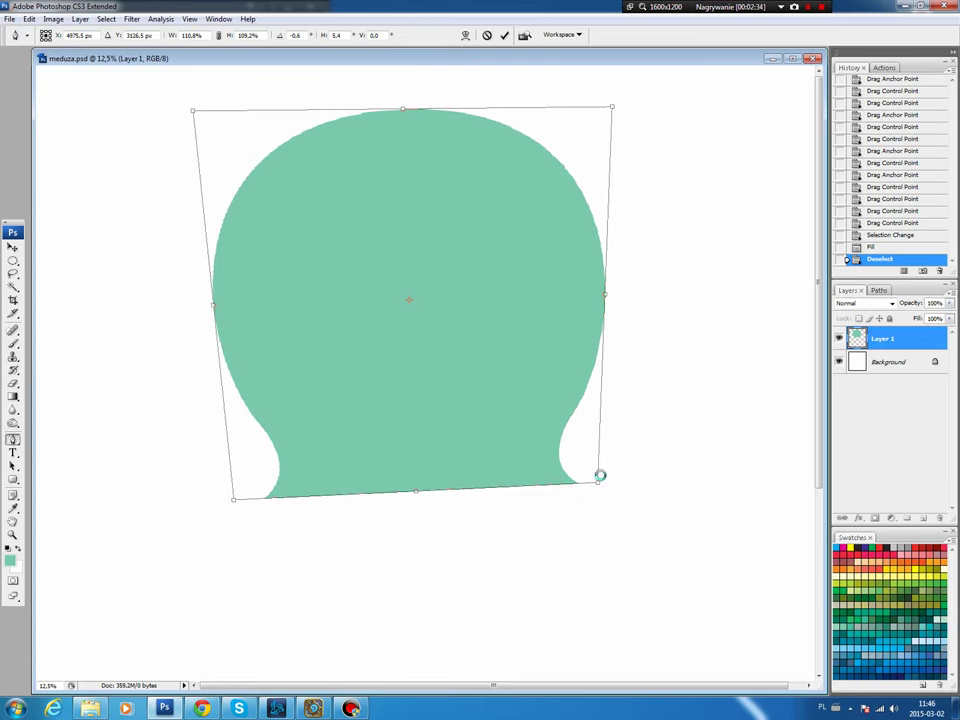
{"action": "key", "text": "Return"}
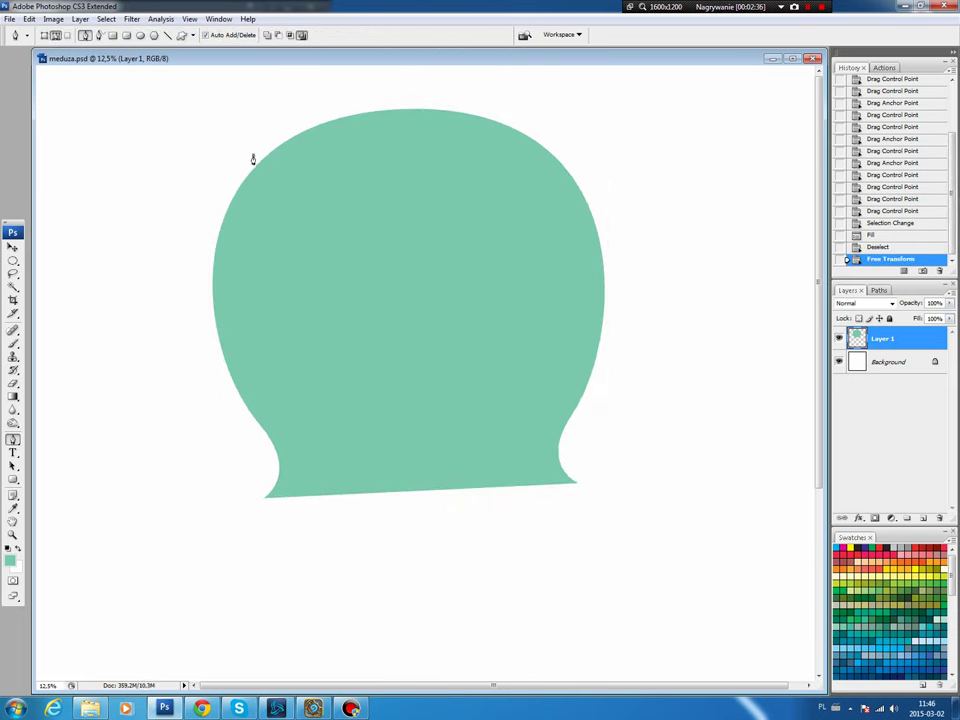
Step: Draw a closed zigzag Pen path enclosing the right part of the bell
{"action": "left_click", "coordinate": [253, 157]}
{"action": "left_click", "coordinate": [270, 234]}
{"action": "left_click", "coordinate": [482, 237]}
{"action": "left_click", "coordinate": [415, 379]}
{"action": "left_click", "coordinate": [468, 389]}
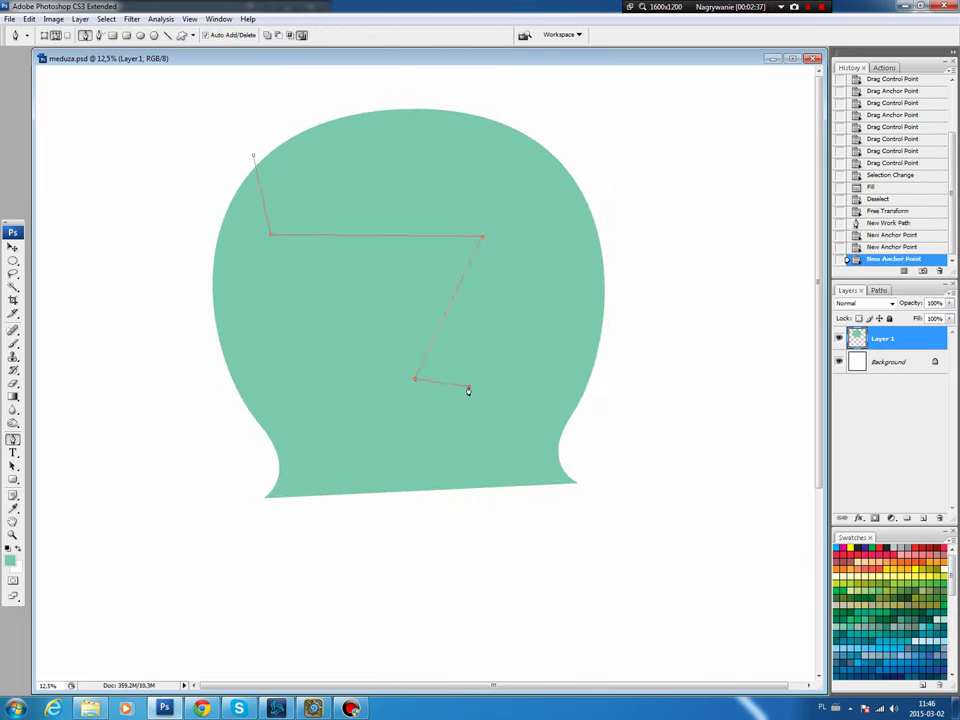
{"action": "left_click", "coordinate": [445, 520]}
{"action": "left_click", "coordinate": [677, 493]}
{"action": "left_click", "coordinate": [599, 85]}
{"action": "left_click", "coordinate": [302, 91]}
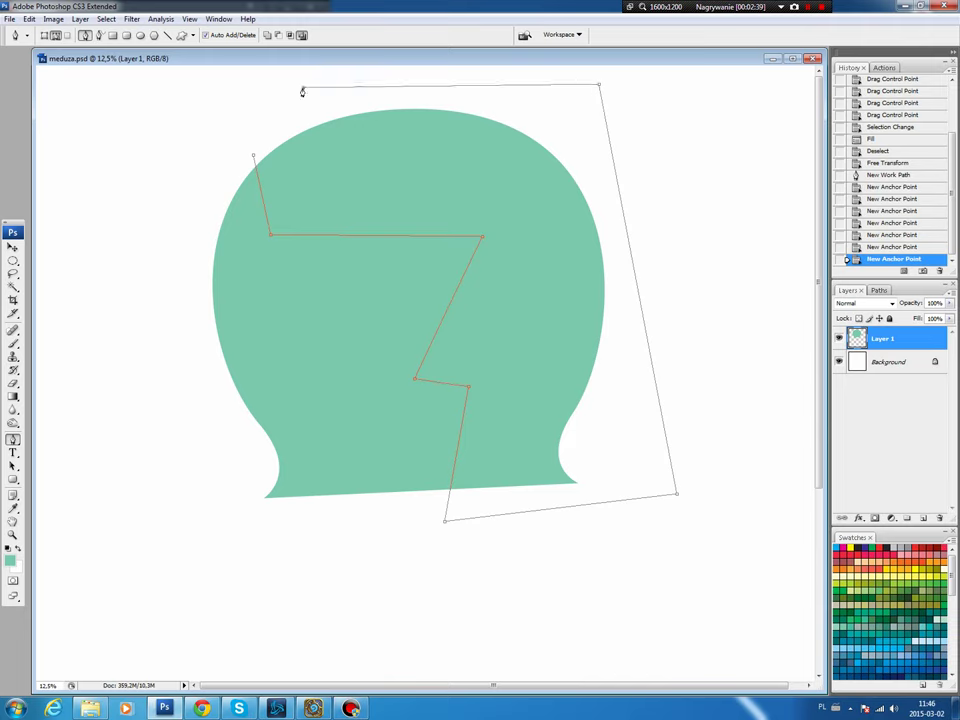
{"action": "left_click", "coordinate": [253, 157]}
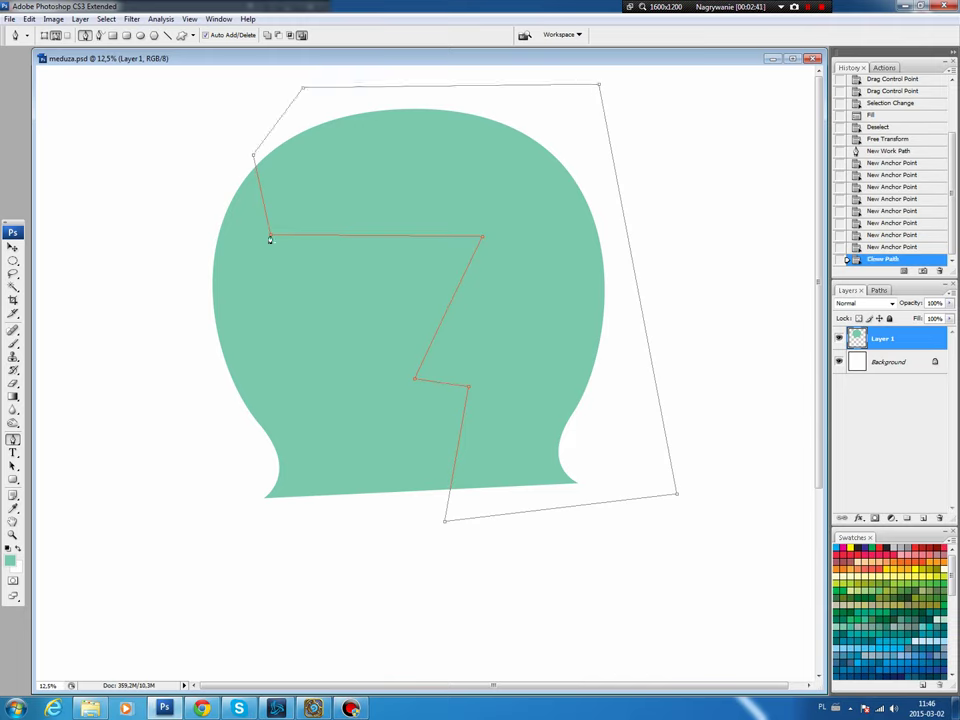
Step: Smooth the path's bends into a wavy S-curve running down through the bell
{"action": "left_click_drag", "start_coordinate": [270, 236], "coordinate": [305, 276]}
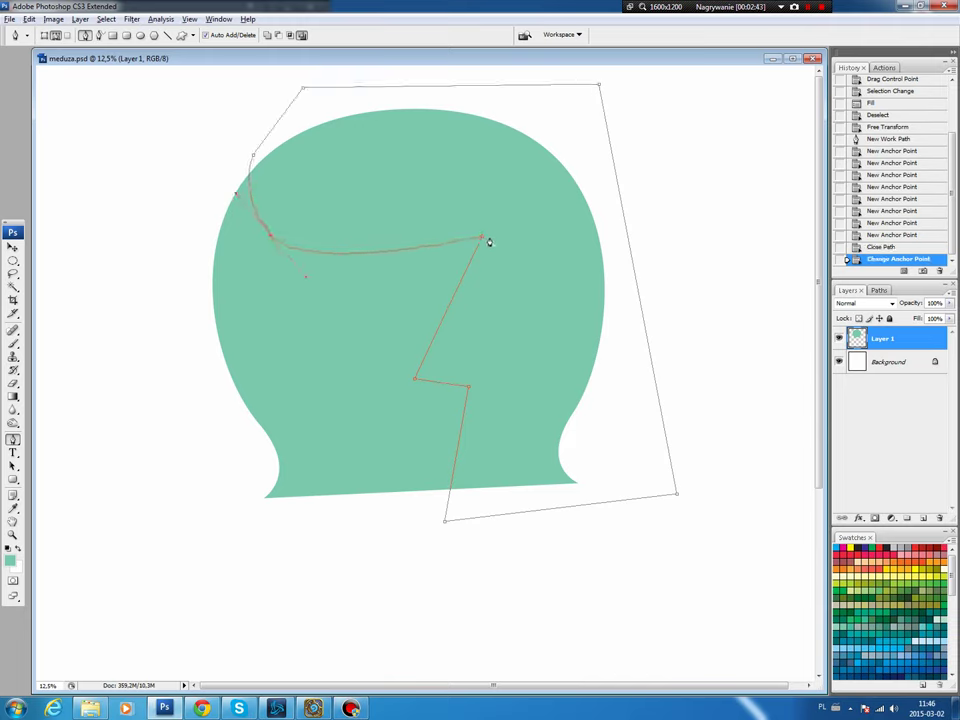
{"action": "left_click_drag", "start_coordinate": [483, 239], "coordinate": [522, 278]}
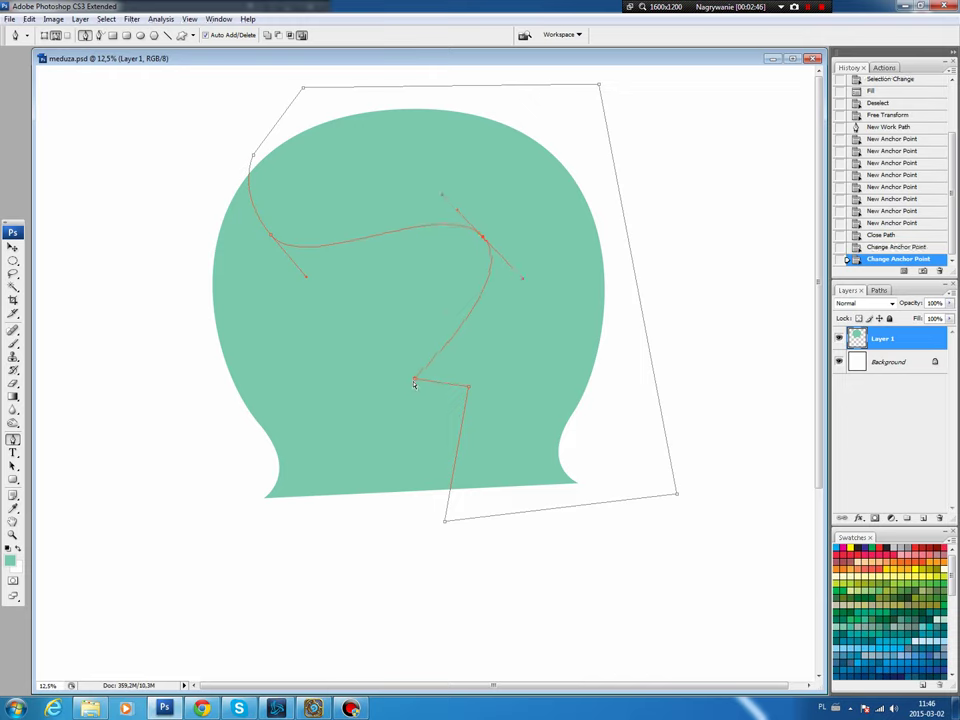
{"action": "left_click_drag", "start_coordinate": [422, 371], "coordinate": [411, 339]}
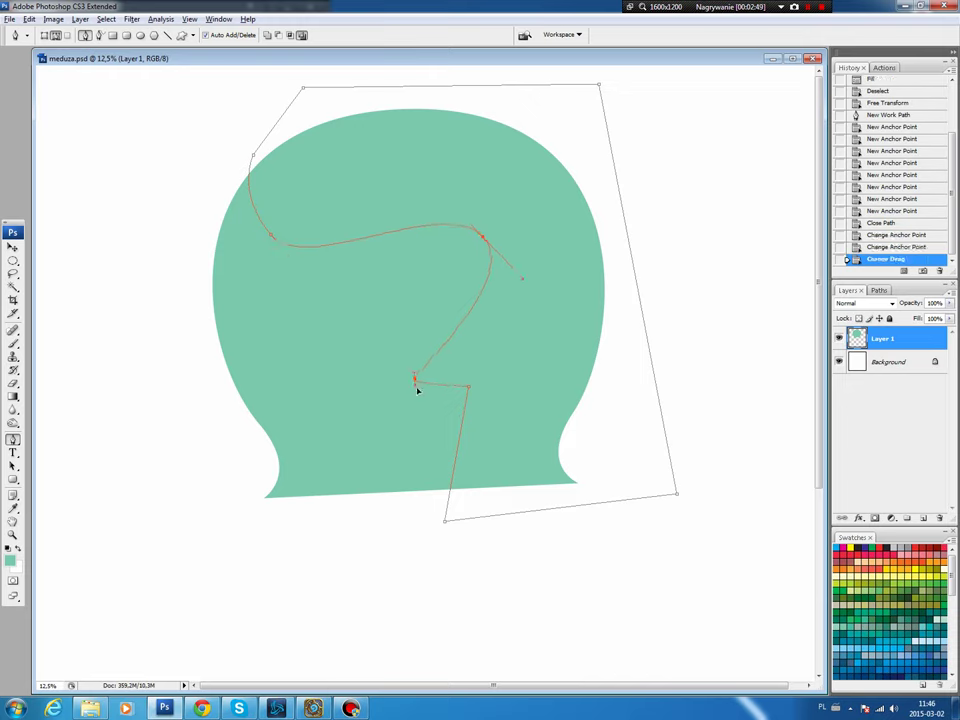
{"action": "mouse_move", "coordinate": [415, 386]}
{"action": "left_mouse_down"}
{"action": "mouse_move", "coordinate": [430, 398]}
{"action": "mouse_move", "coordinate": [411, 300]}
{"action": "left_mouse_up"}
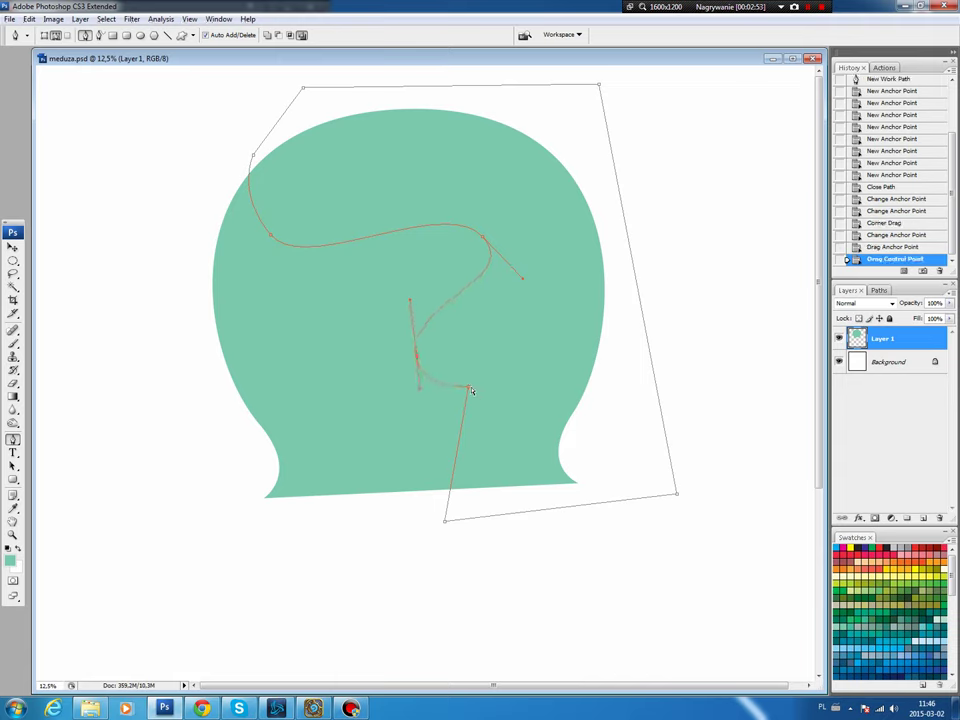
{"action": "left_click_drag", "start_coordinate": [467, 387], "coordinate": [491, 452]}
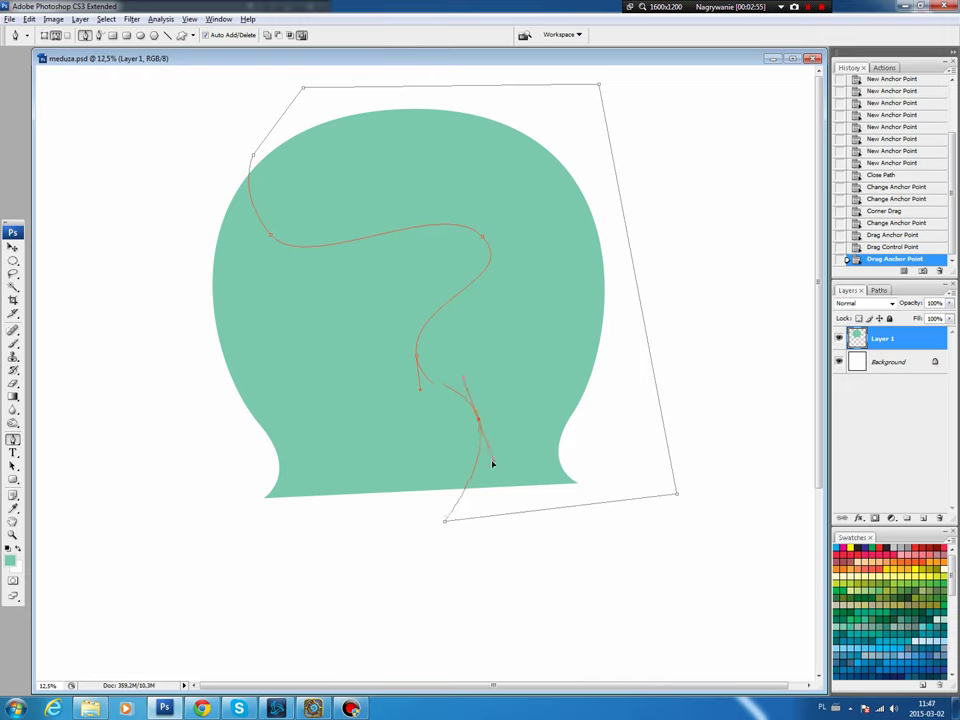
{"action": "left_click_drag", "start_coordinate": [483, 239], "coordinate": [501, 285]}
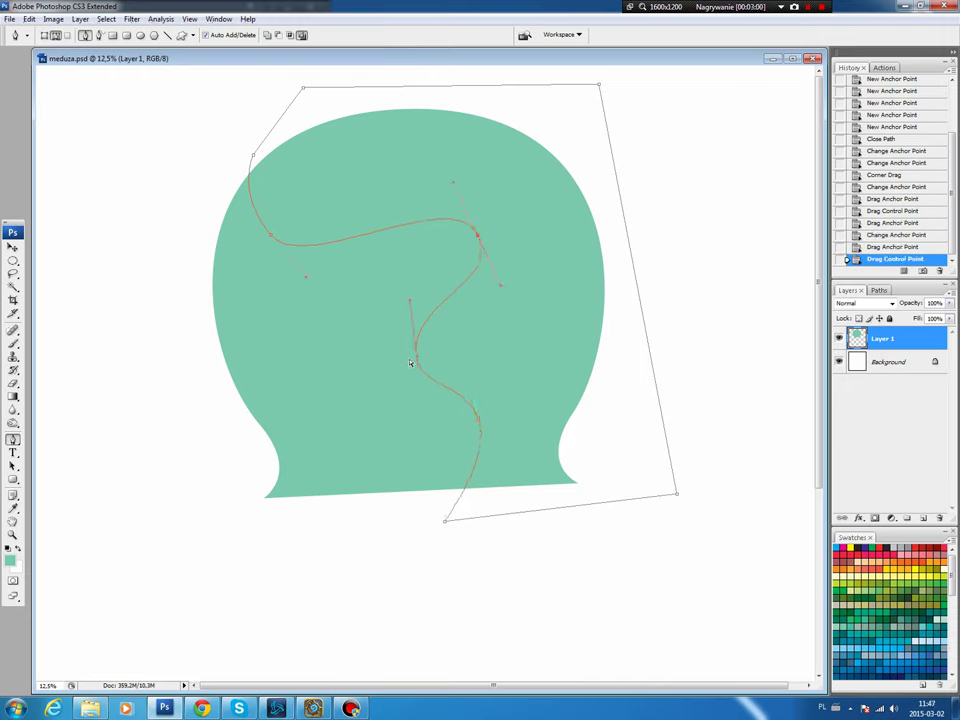
{"action": "left_click_drag", "start_coordinate": [477, 236], "coordinate": [443, 252]}
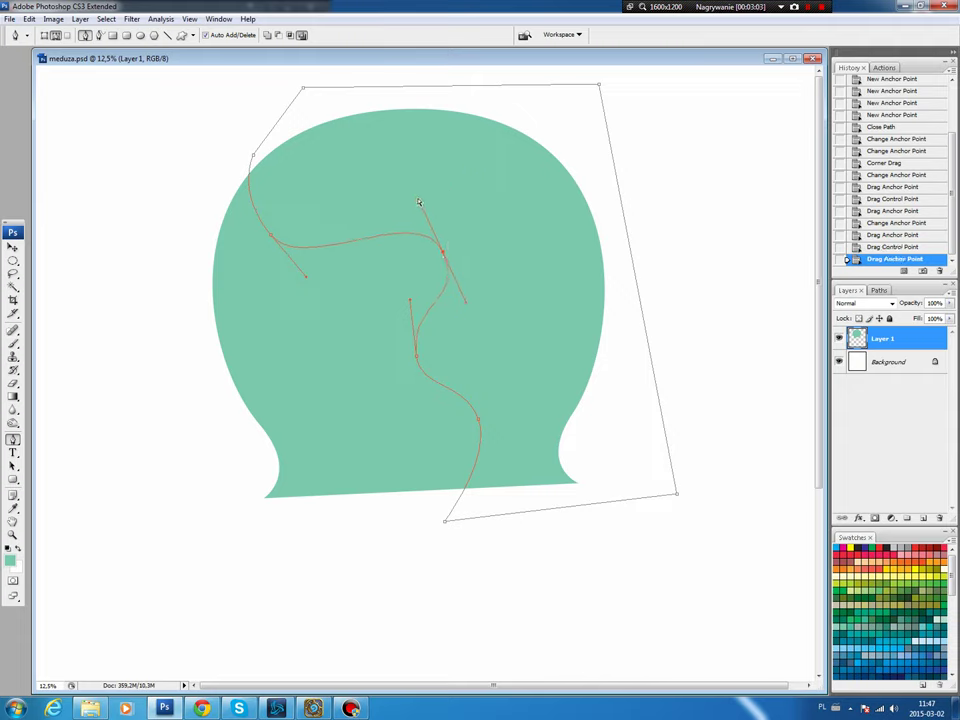
{"action": "left_click_drag", "start_coordinate": [419, 202], "coordinate": [410, 196]}
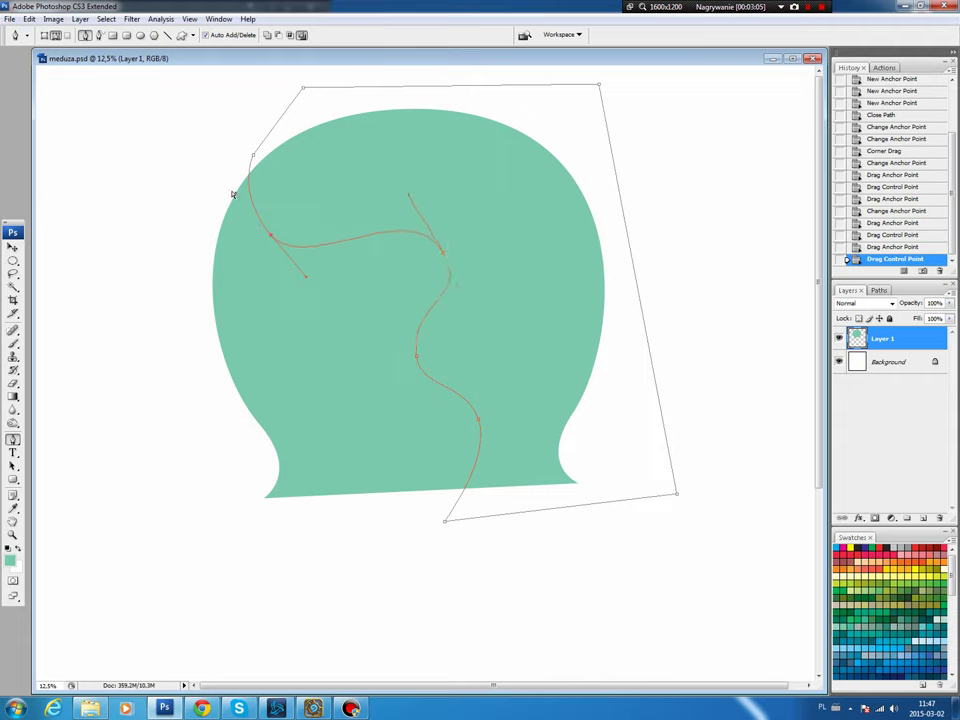
{"action": "left_click_drag", "start_coordinate": [232, 194], "coordinate": [222, 203]}
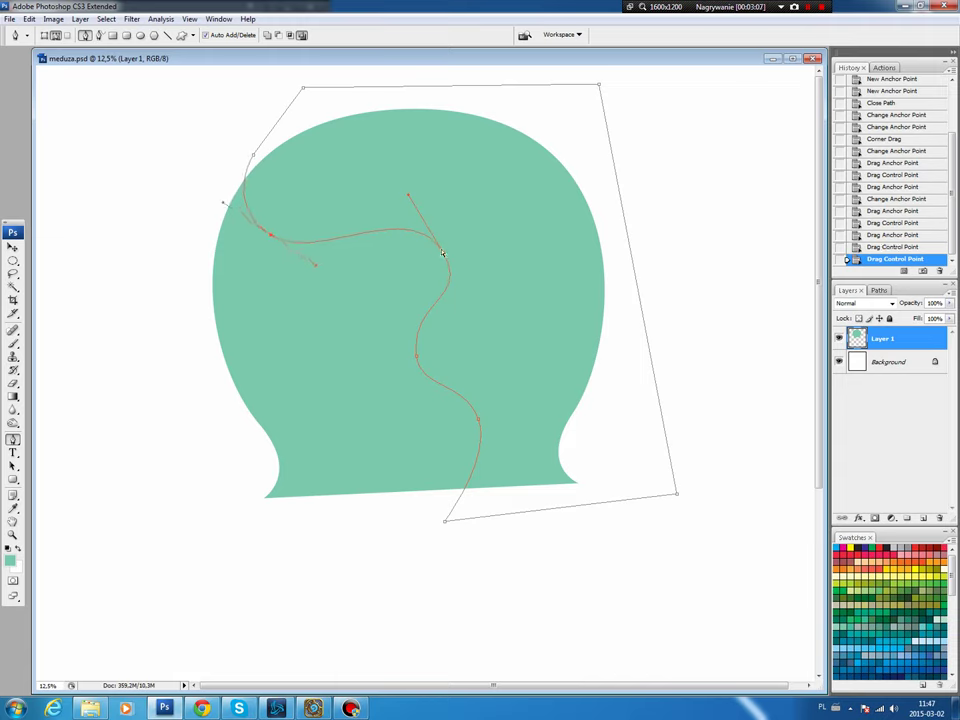
{"action": "left_click_drag", "start_coordinate": [442, 254], "coordinate": [465, 297]}
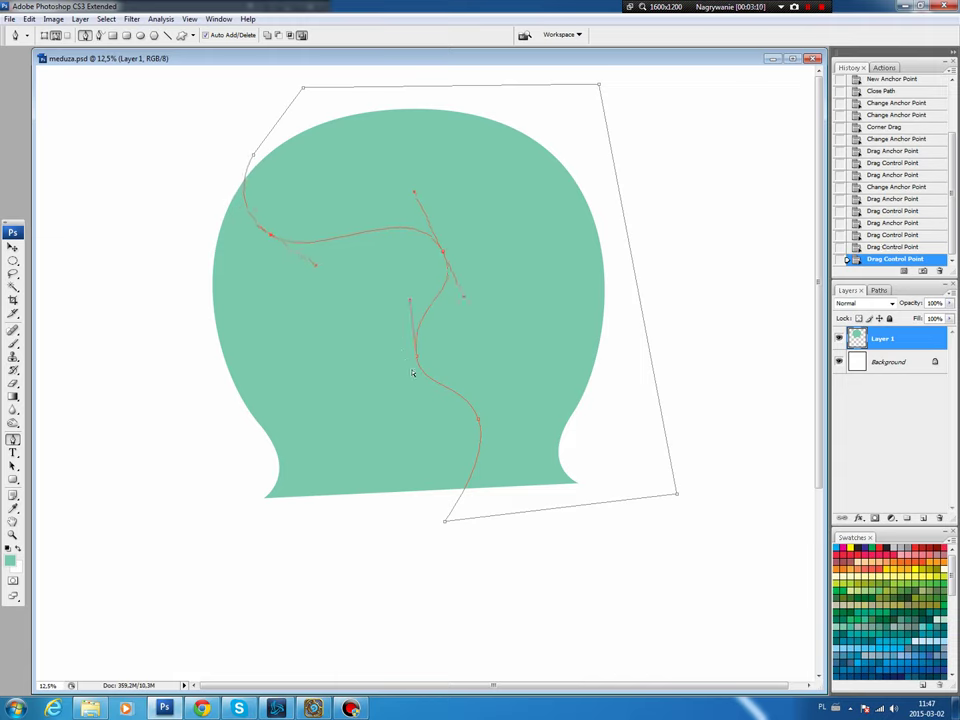
{"action": "left_click_drag", "start_coordinate": [421, 393], "coordinate": [427, 394]}
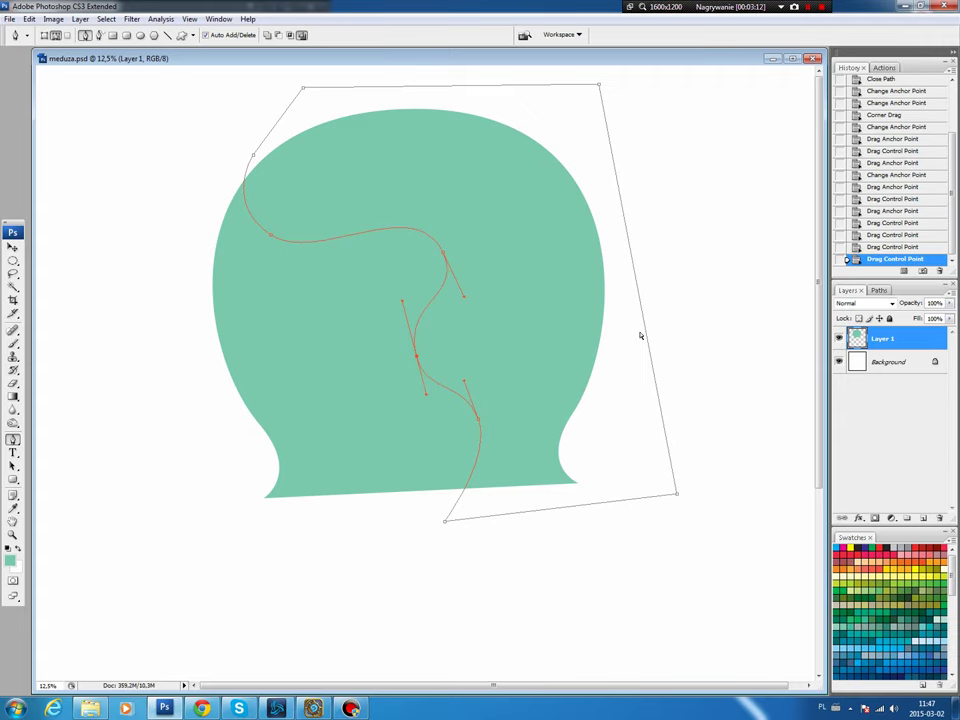
{"action": "left_click", "coordinate": [868, 291]}
Step: Select the right portion and apply Hue/Saturation of Hue +8, Saturation +7, Lightness -5, then deselect
{"action": "key", "text": "ctrl+Return"}
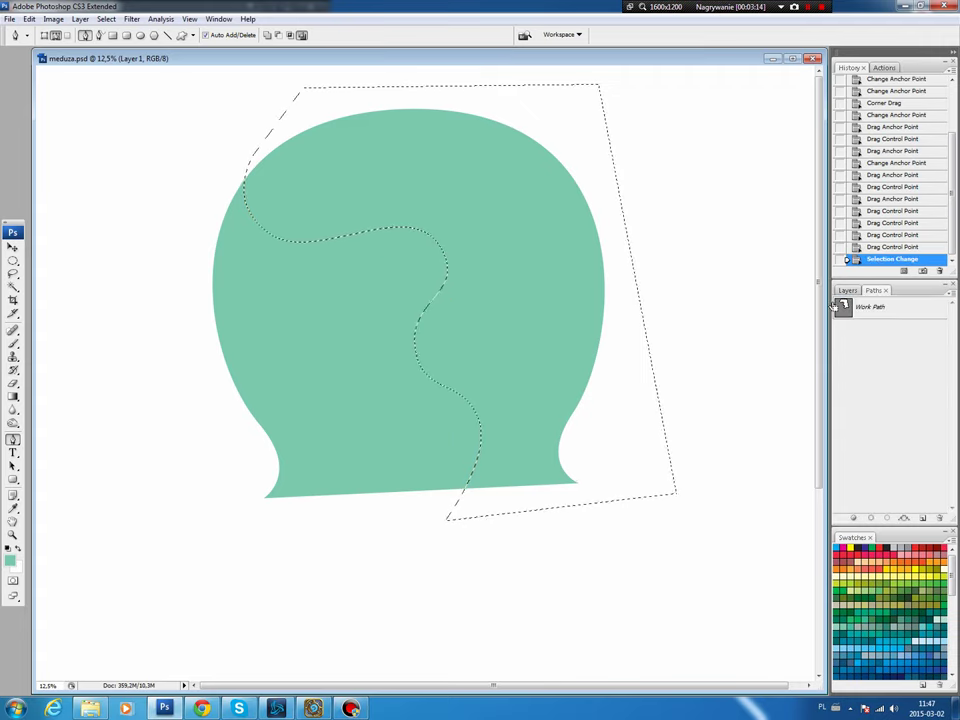
{"action": "key", "text": "ctrl+u"}
{"action": "left_click_drag", "start_coordinate": [817, 186], "coordinate": [823, 189]}
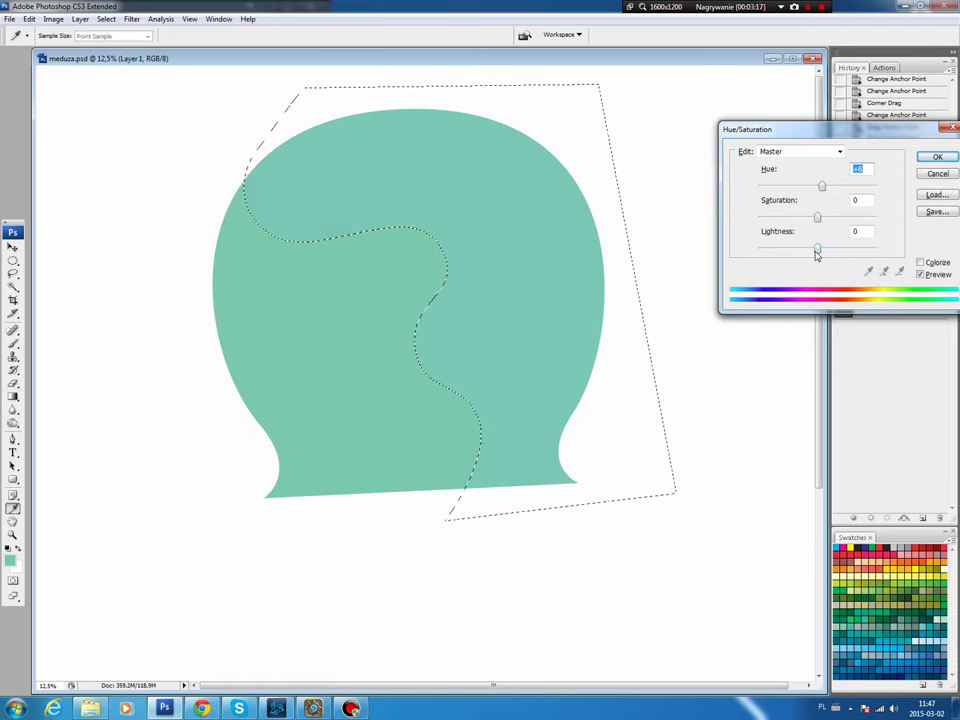
{"action": "left_click_drag", "start_coordinate": [817, 249], "coordinate": [815, 252]}
{"action": "left_click_drag", "start_coordinate": [817, 218], "coordinate": [822, 219]}
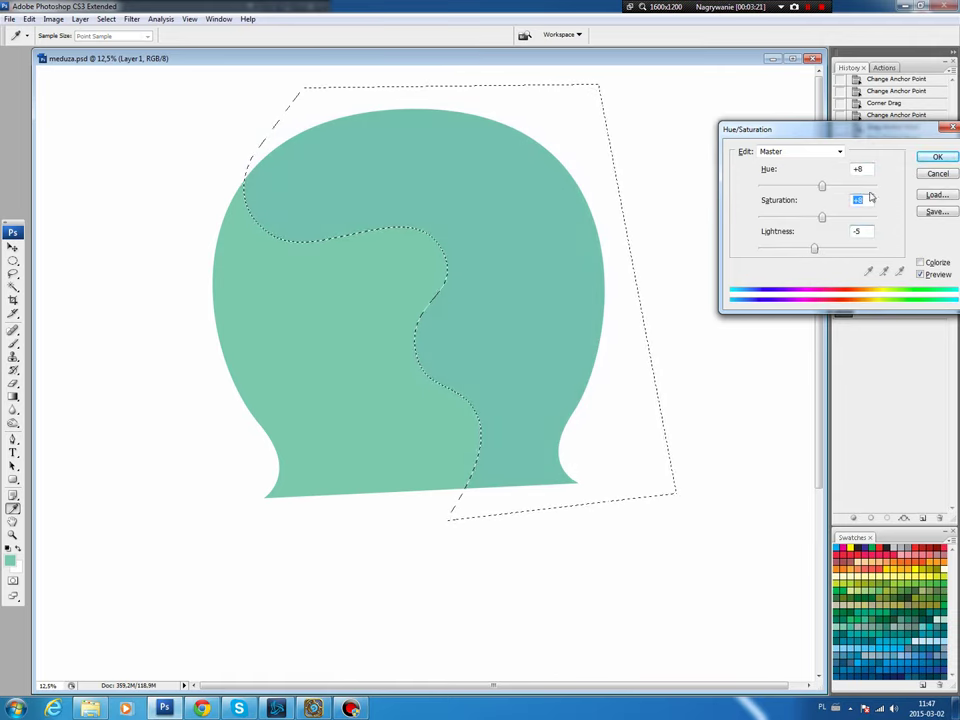
{"action": "left_click", "coordinate": [937, 157]}
{"action": "key", "text": "ctrl+d"}
Step: Load Layer 1's bell shape as a selection and add a new empty layer
{"action": "key", "text": "p"}
{"action": "key", "text": "b"}
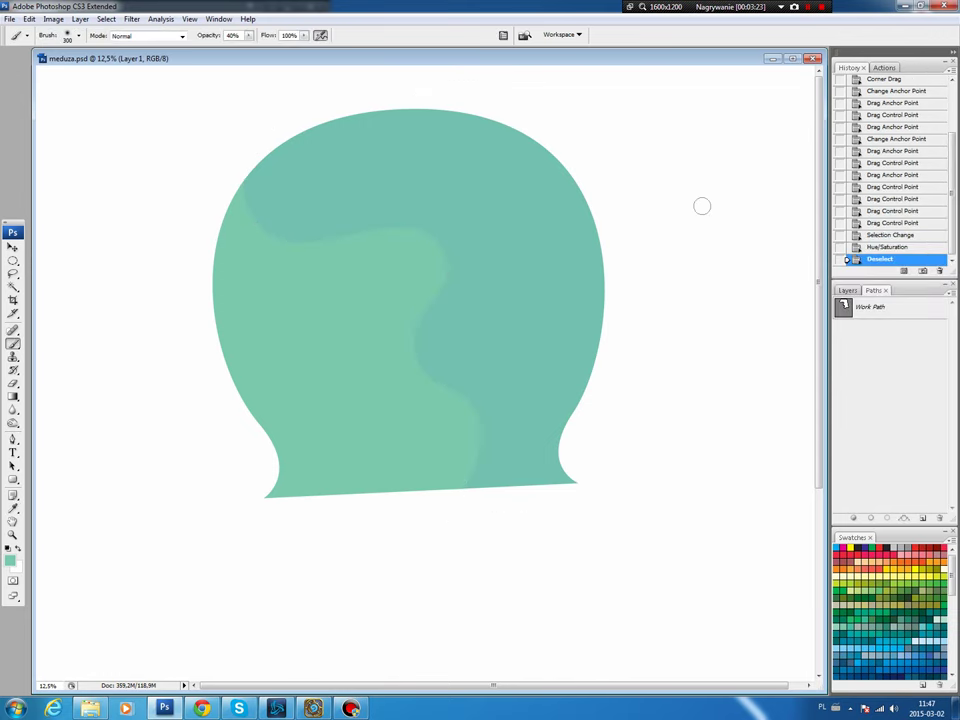
{"action": "left_click", "coordinate": [848, 291]}
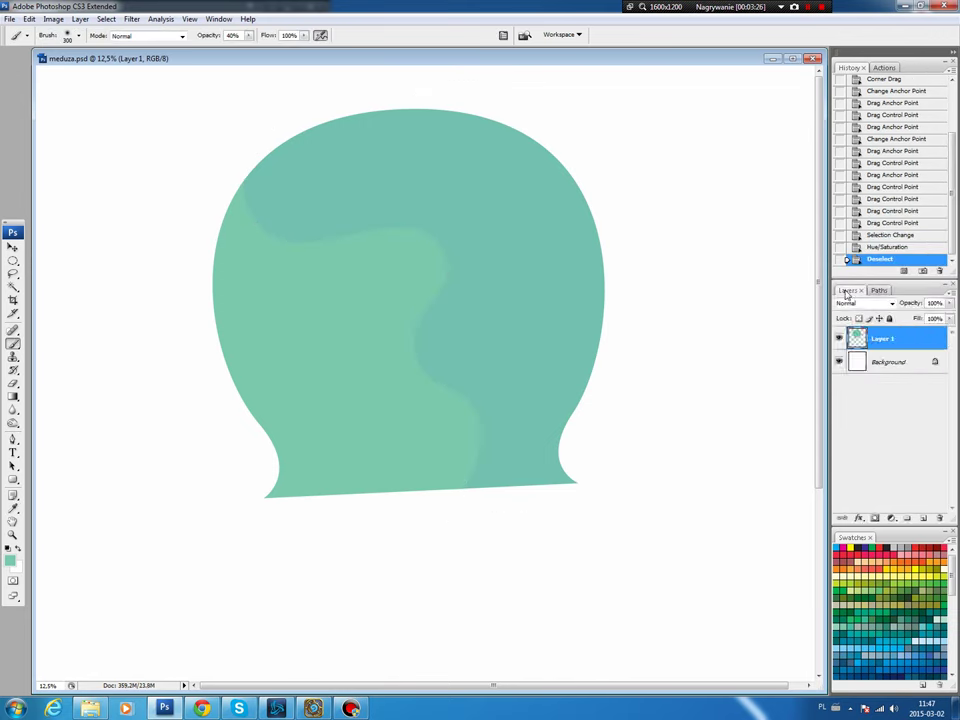
{"action": "left_click", "coordinate": [856, 338], "text": "ctrl"}
{"action": "left_click", "coordinate": [923, 518]}
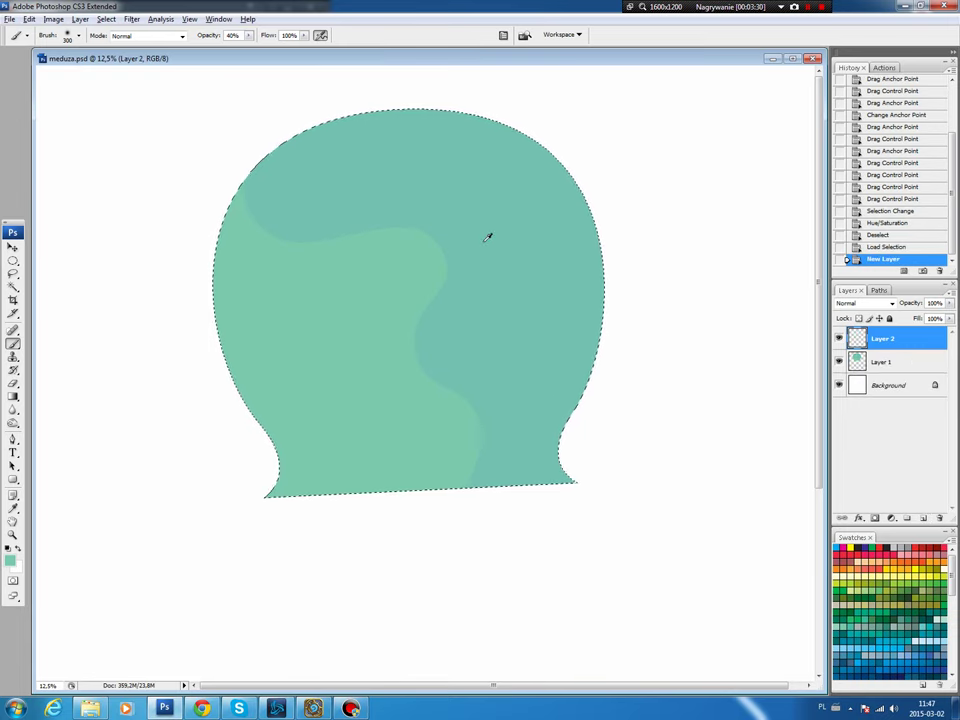
Step: Stroke the bell selection with darker teal #50a08c, then deselect
{"action": "left_click", "coordinate": [13, 508]}
{"action": "left_click", "coordinate": [10, 560]}
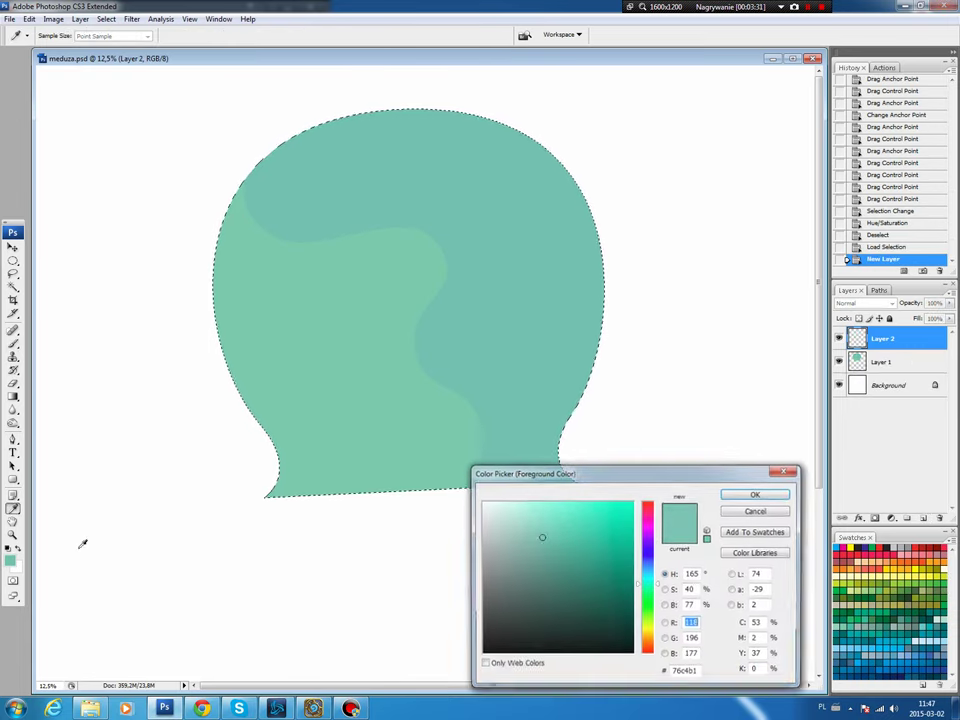
{"action": "left_click", "coordinate": [552, 555]}
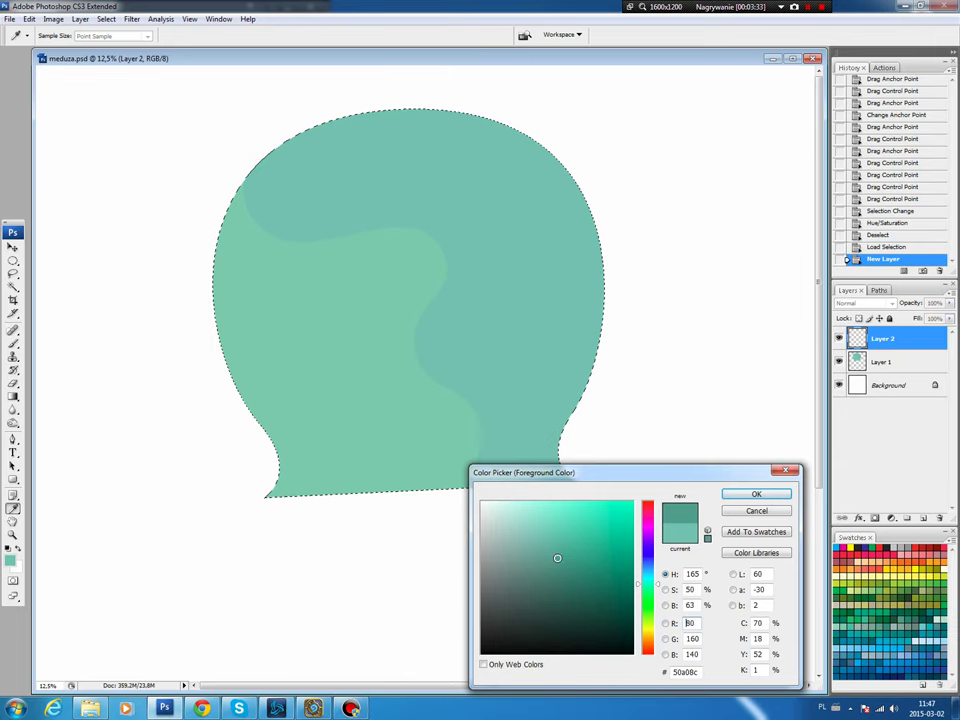
{"action": "left_click", "coordinate": [756, 494]}
{"action": "key", "text": "b"}
{"action": "left_click", "coordinate": [29, 18]}
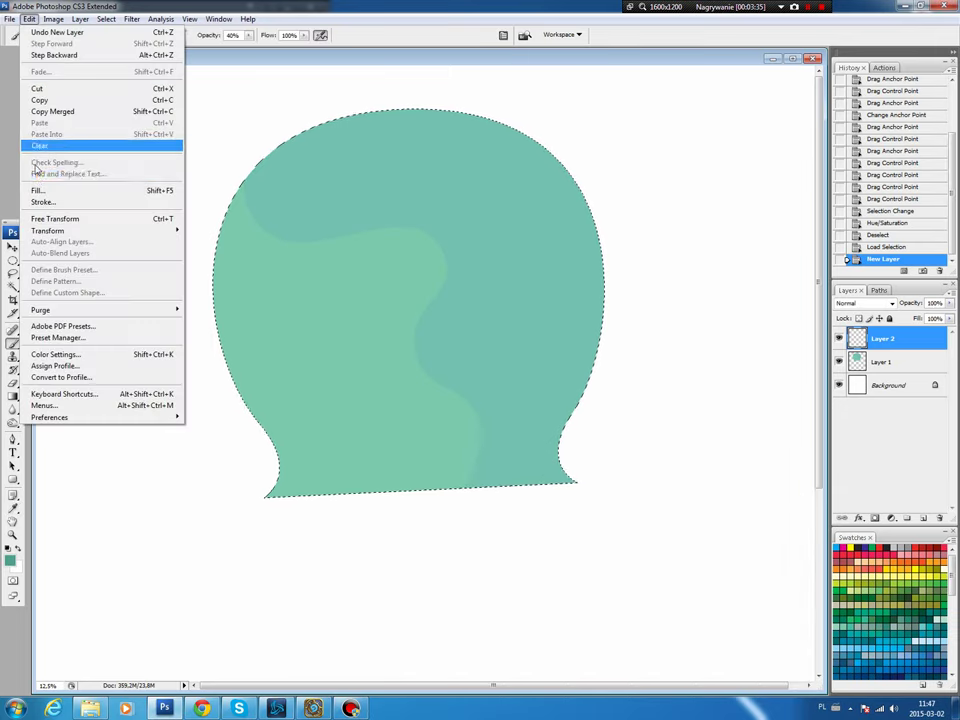
{"action": "left_click", "coordinate": [30, 200]}
{"action": "key", "text": "Return"}
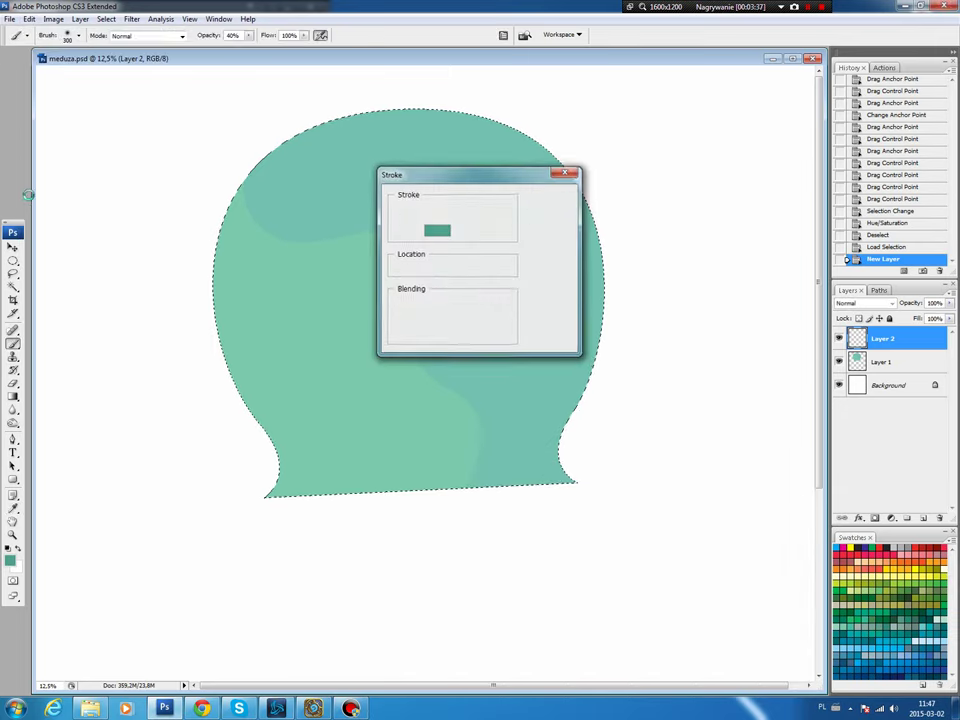
{"action": "key", "text": "ctrl+d"}
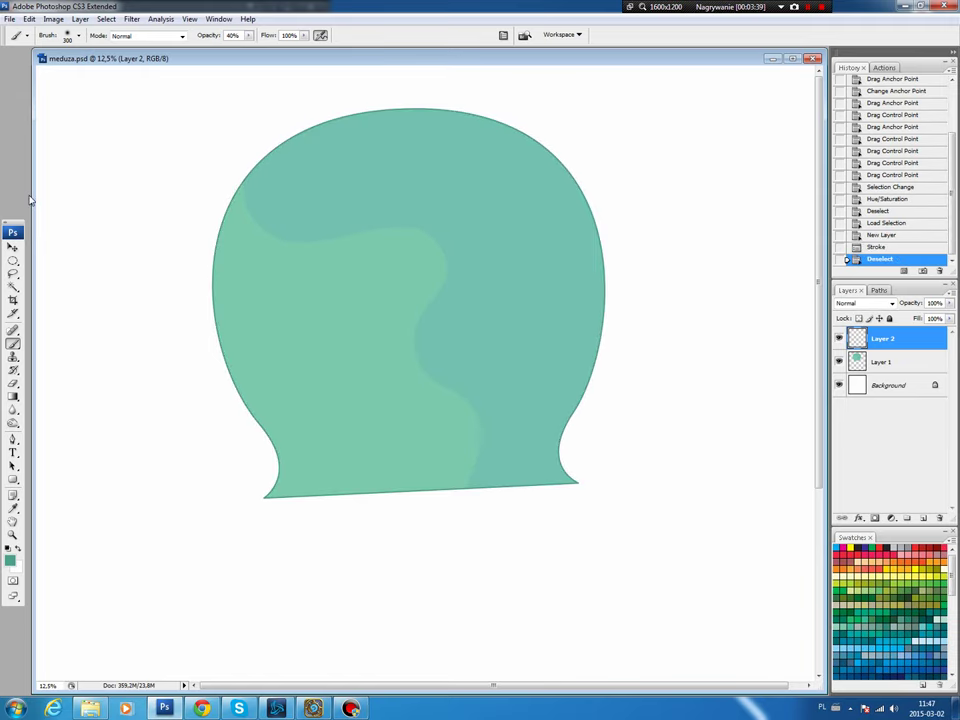
{"action": "key", "text": "m"}
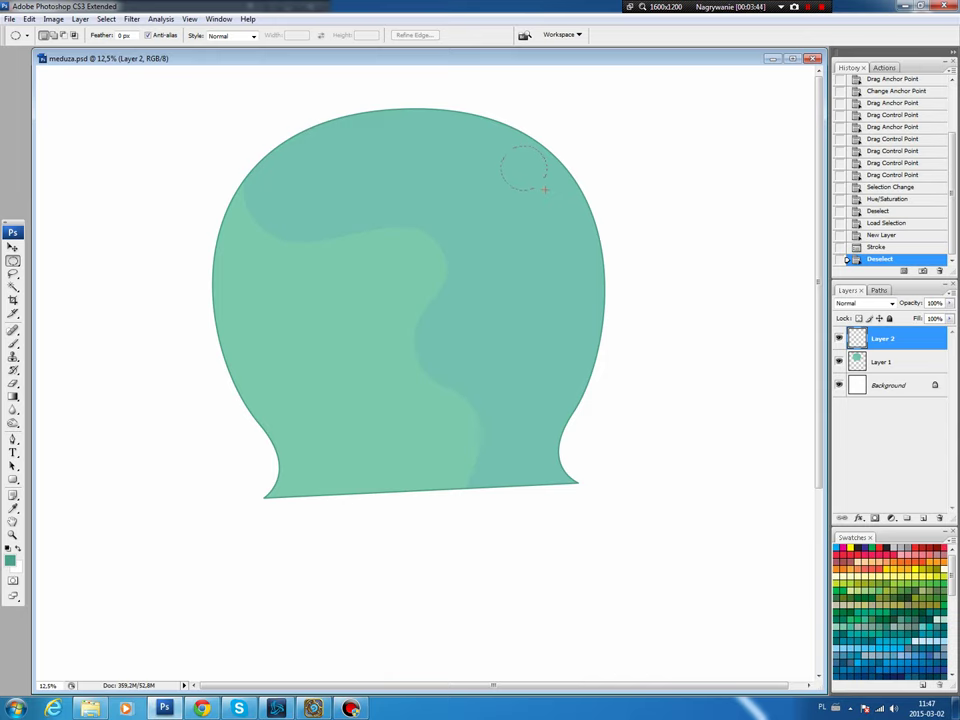
Step: Select several circles of varying sizes across the upper bell
{"action": "left_click_drag", "start_coordinate": [545, 188], "coordinate": [546, 189]}
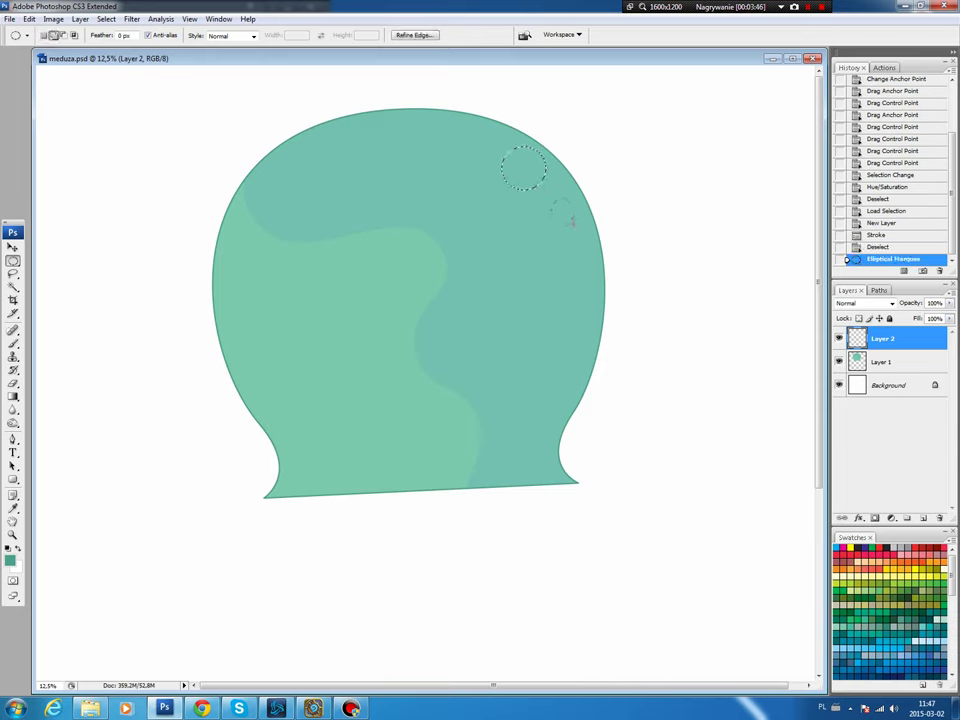
{"action": "left_click_drag", "start_coordinate": [573, 221], "coordinate": [574, 222]}
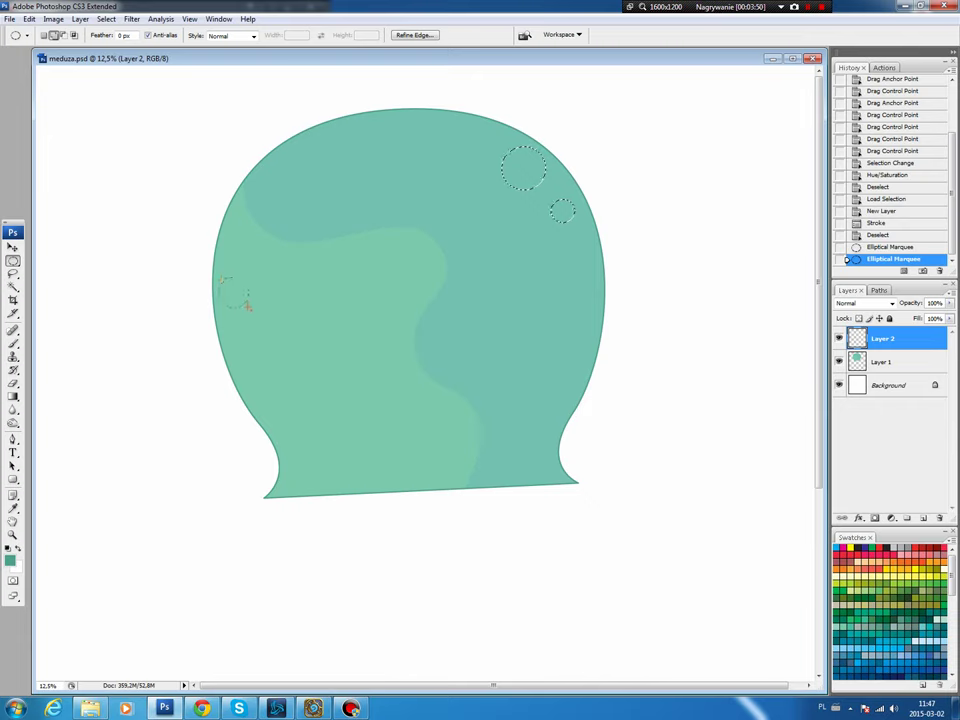
{"action": "left_click_drag", "start_coordinate": [249, 306], "coordinate": [250, 307]}
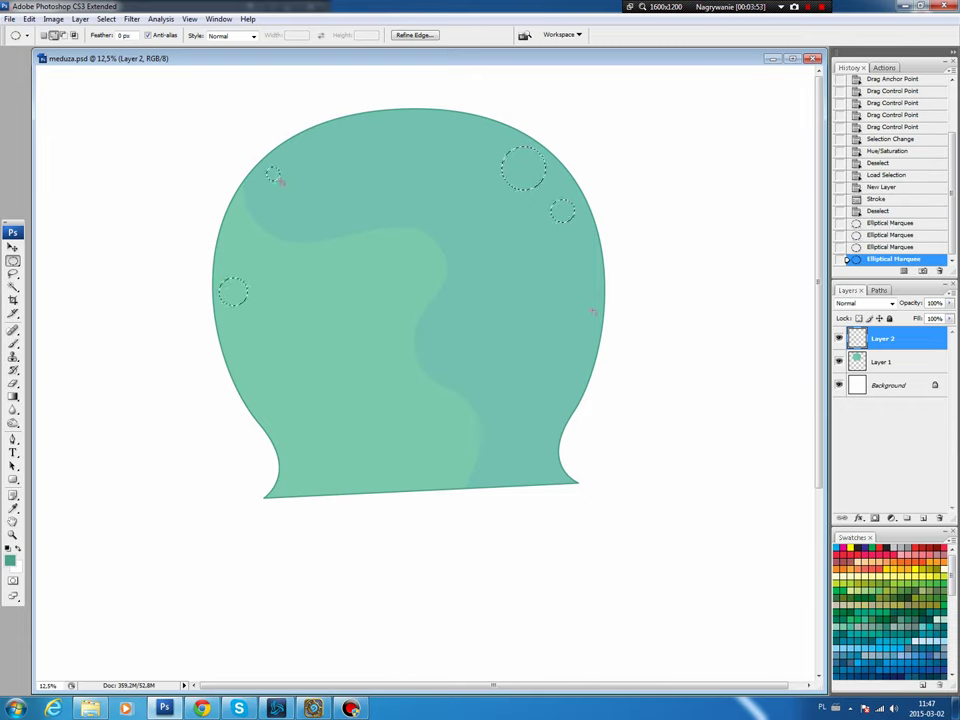
{"action": "left_click_drag", "start_coordinate": [280, 181], "coordinate": [265, 166]}
Step: On a new Layer 3, fill the circles with pale mint #a6ddc8 and deselect
{"action": "key", "text": "ctrl+shift+alt+n"}
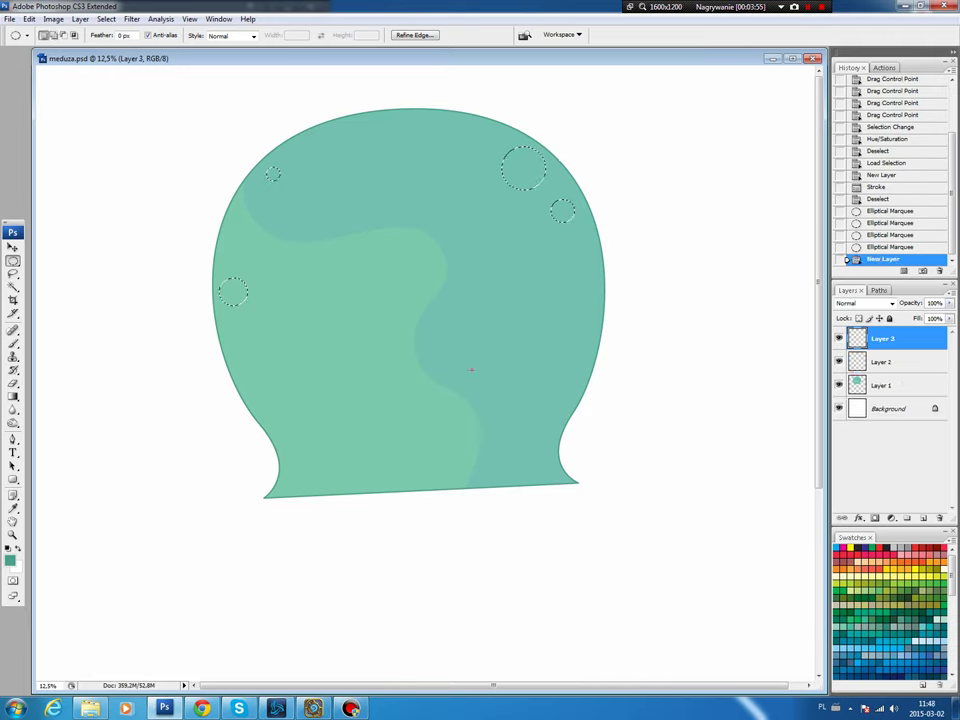
{"action": "key", "text": "b"}
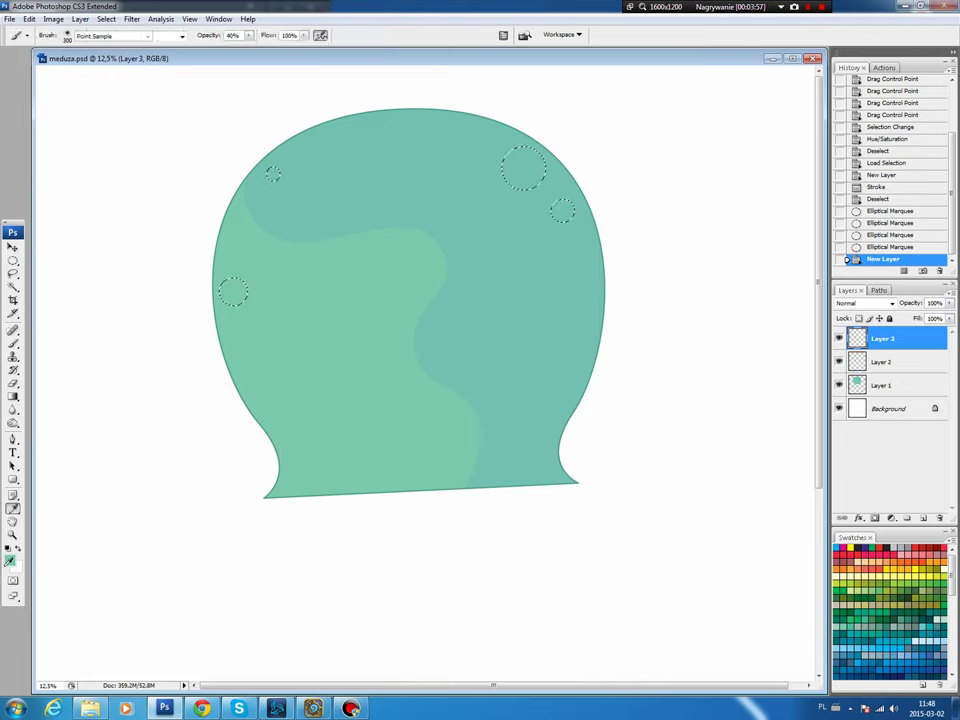
{"action": "left_click", "coordinate": [10, 561]}
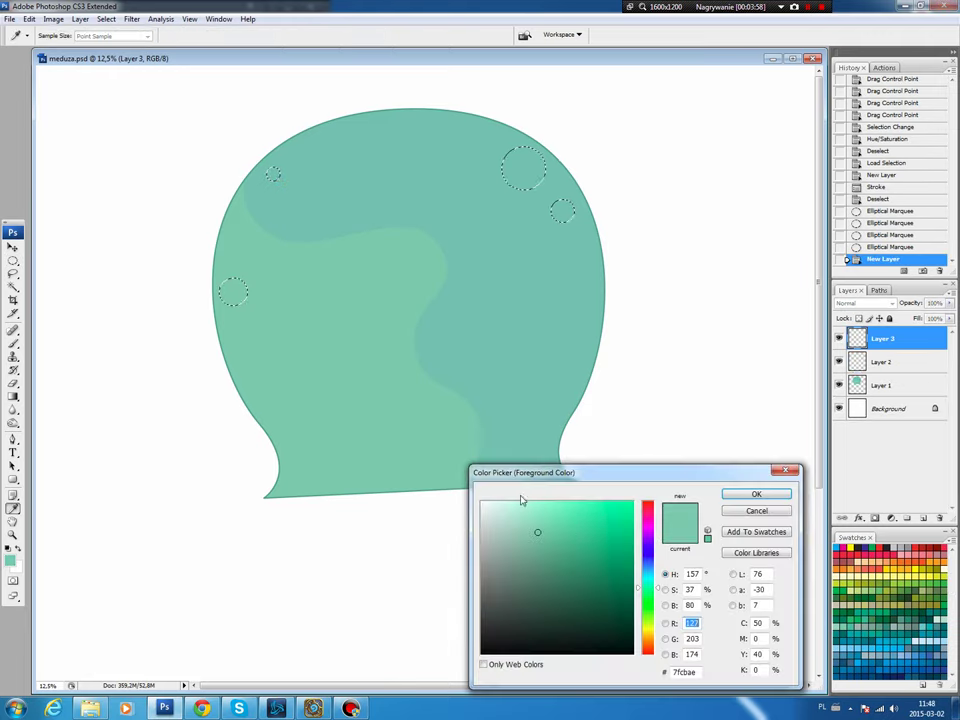
{"action": "left_click", "coordinate": [756, 494]}
{"action": "key", "text": "alt+BackSpace"}
{"action": "key", "text": "ctrl+d"}
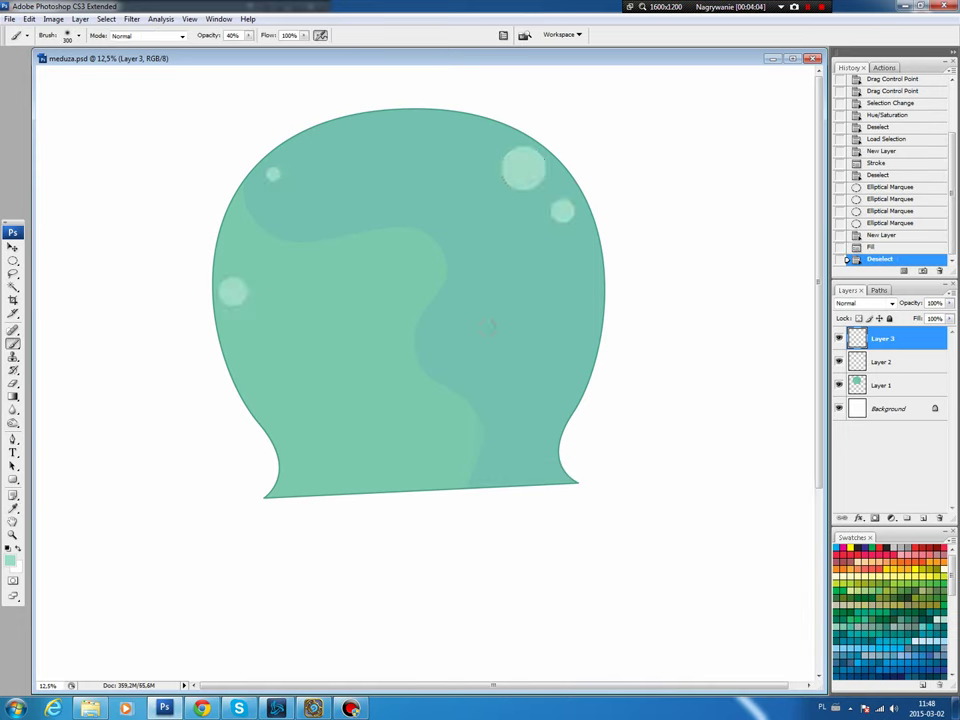
Step: Add another pale mint spot near the top of the bell
{"action": "key", "text": "m"}
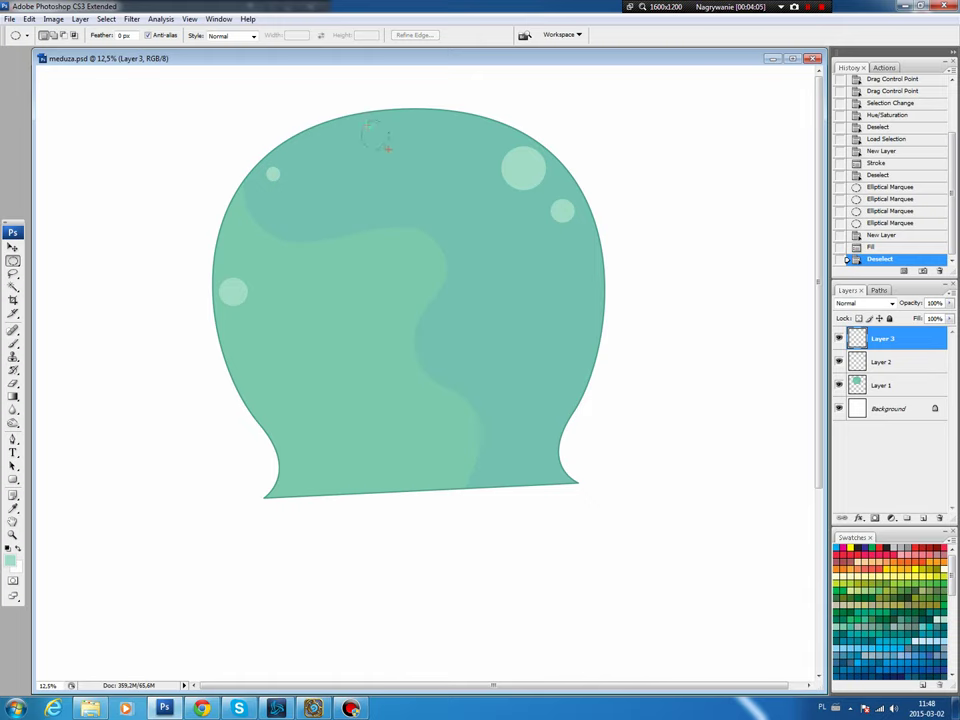
{"action": "left_click_drag", "start_coordinate": [388, 148], "coordinate": [391, 127]}
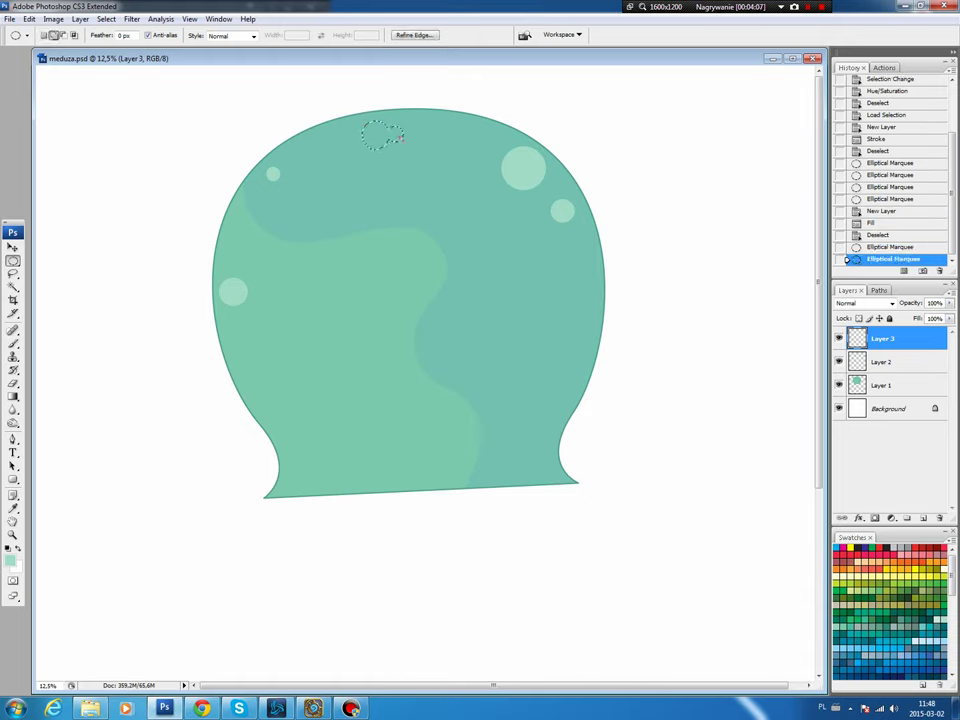
{"action": "key", "text": "alt+BackSpace"}
{"action": "key", "text": "ctrl+d"}
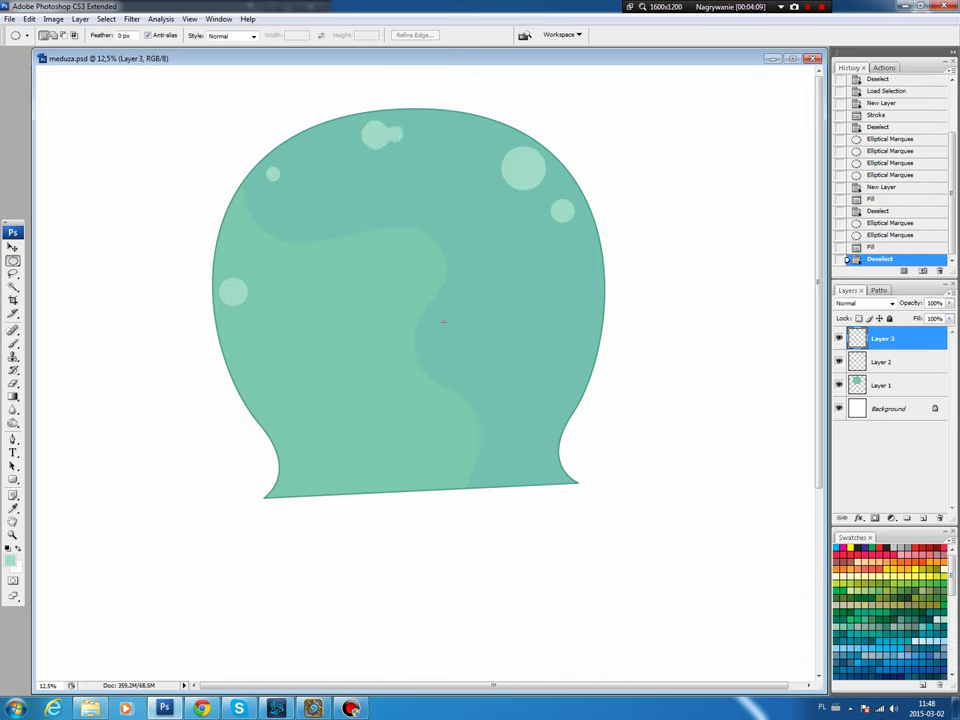
Step: Stroke the bubble spots in teal on a new Layer 4, then deselect
{"action": "key", "text": "b"}
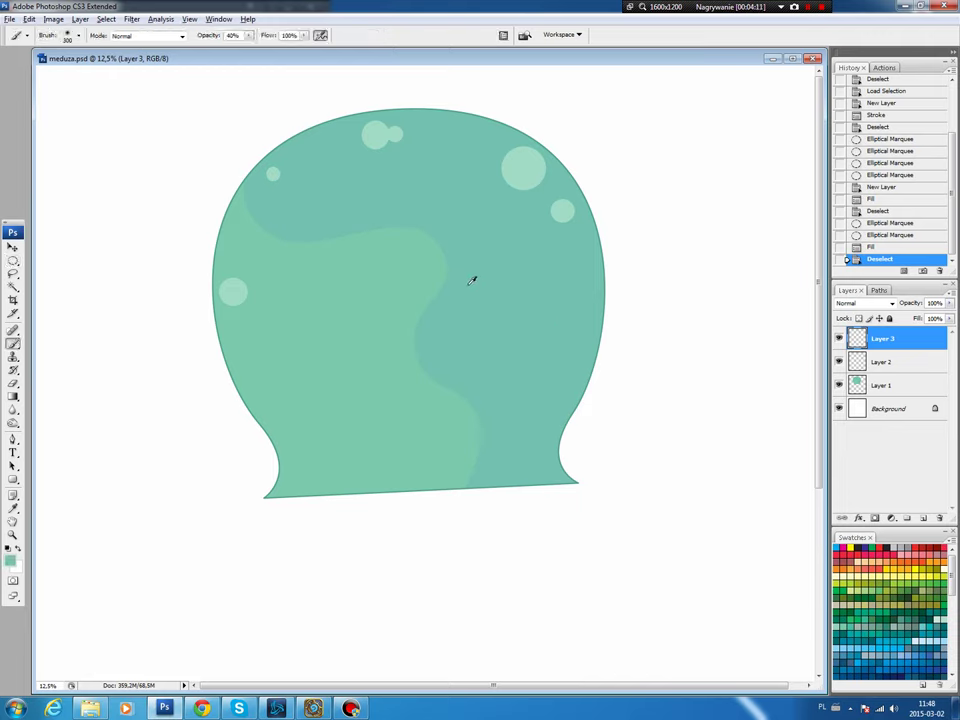
{"action": "left_click", "coordinate": [10, 559]}
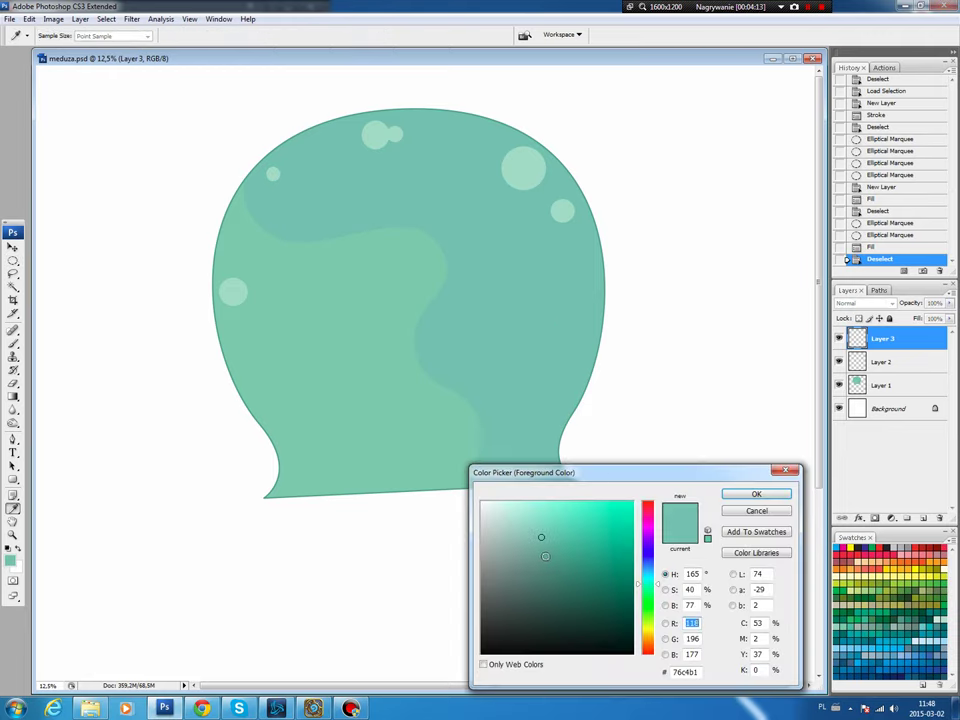
{"action": "left_click", "coordinate": [756, 494]}
{"action": "left_click", "coordinate": [857, 338], "text": "ctrl"}
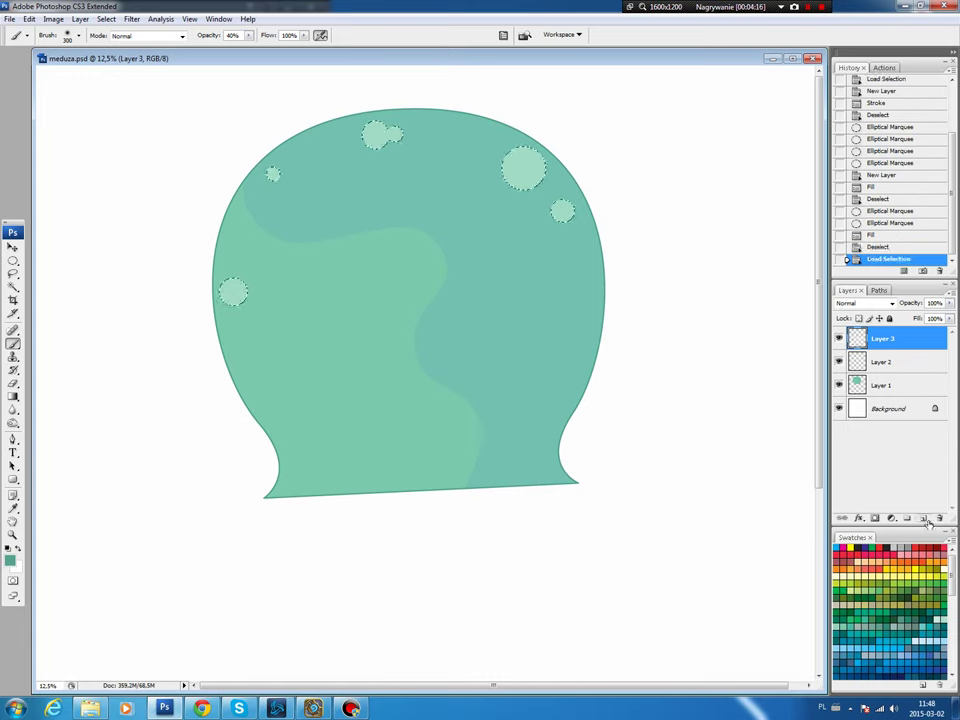
{"action": "left_click", "coordinate": [923, 518]}
{"action": "left_click", "coordinate": [29, 18]}
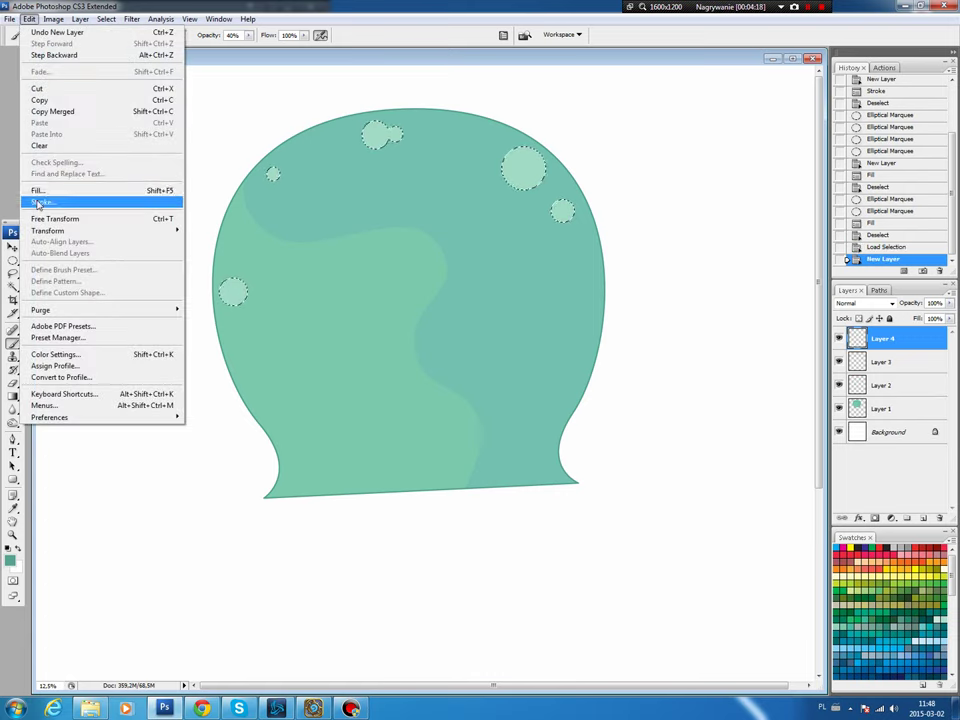
{"action": "left_click", "coordinate": [38, 204]}
{"action": "key", "text": "Return"}
{"action": "key", "text": "ctrl+d"}
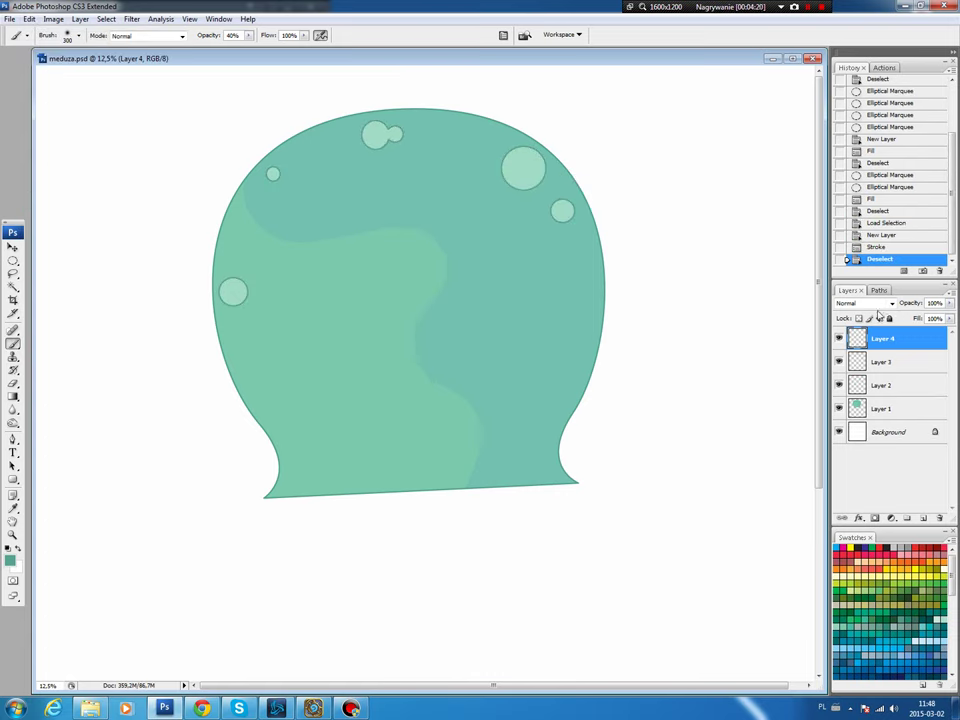
Step: Lower Layer 4's opacity to 62%
{"action": "left_click", "coordinate": [949, 303]}
{"action": "left_click_drag", "start_coordinate": [942, 317], "coordinate": [927, 317]}
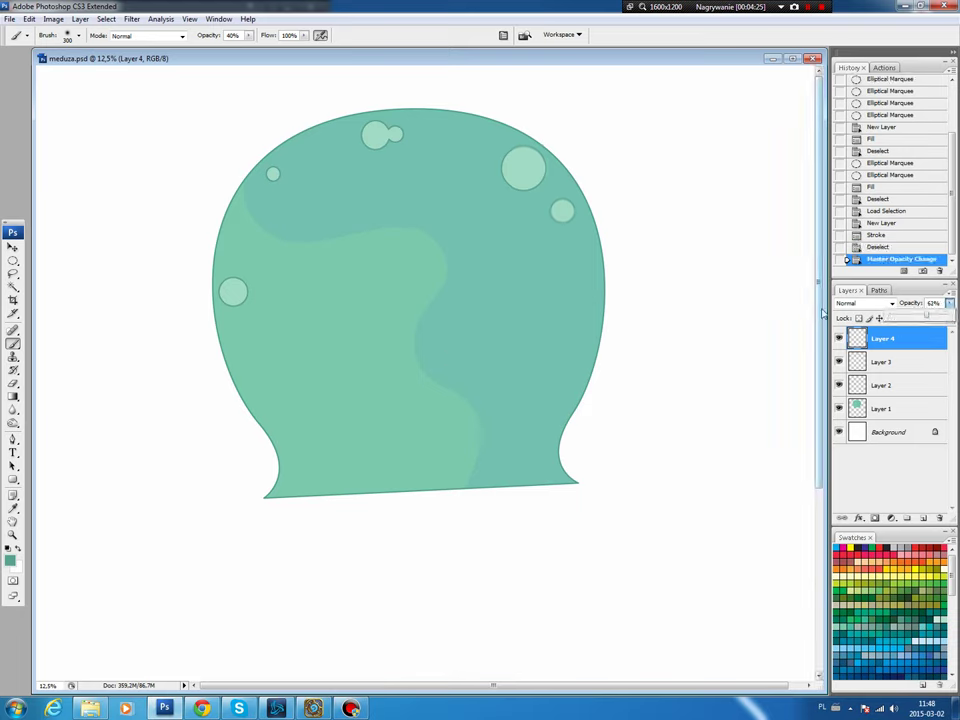
{"action": "key", "text": "p"}
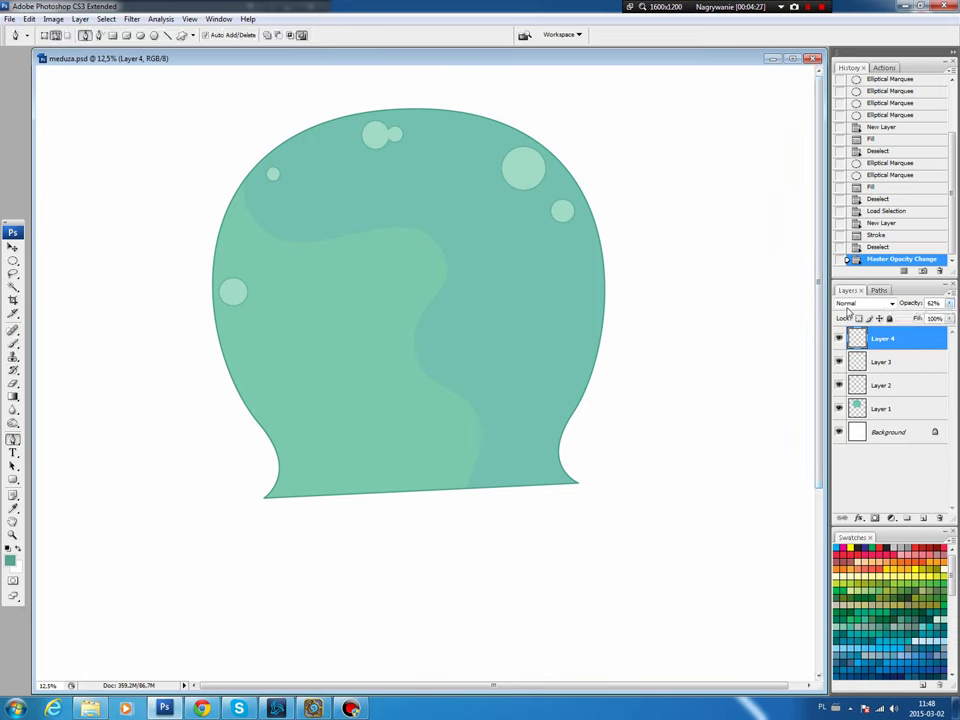
{"action": "left_click", "coordinate": [13, 260]}
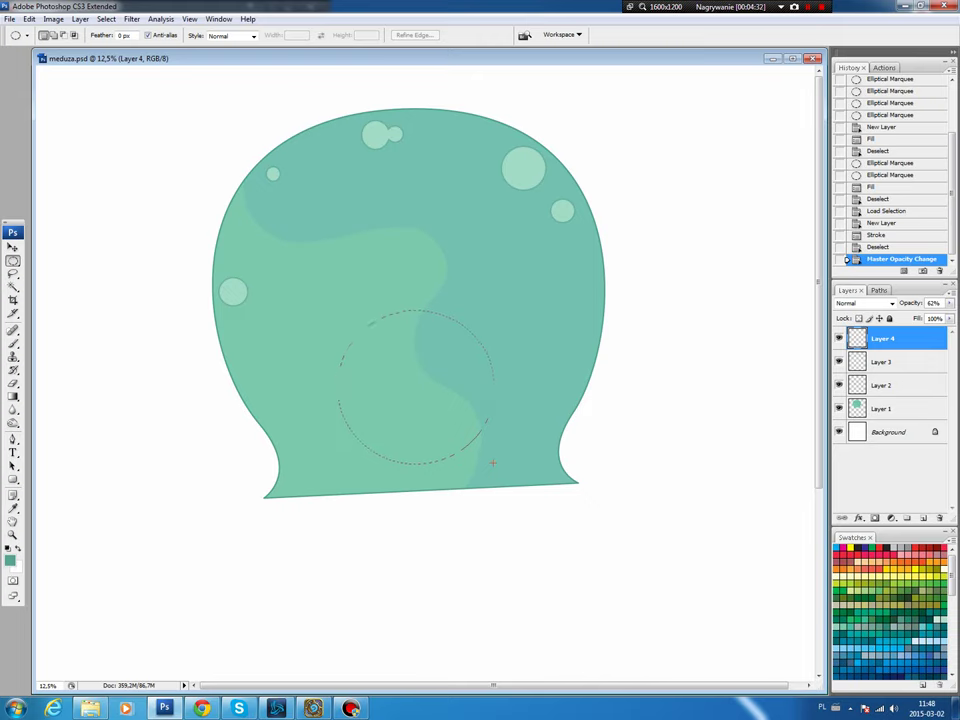
Step: Fill a circle in the lower middle of the bell with salmon pink on a new layer
{"action": "left_click_drag", "start_coordinate": [492, 462], "coordinate": [490, 460]}
{"action": "left_click", "coordinate": [907, 518]}
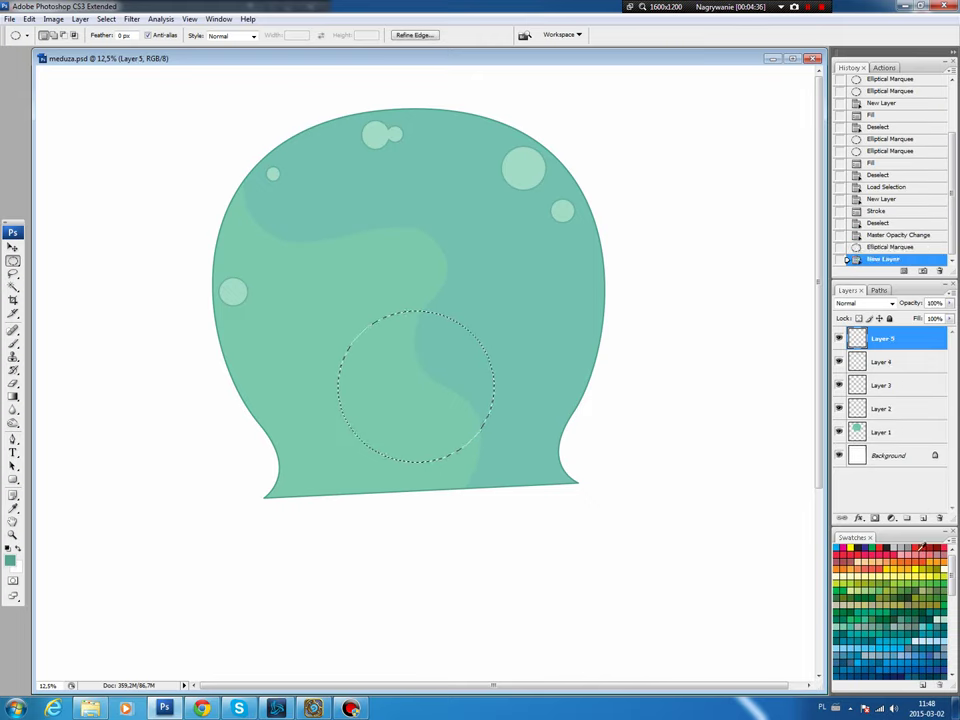
{"action": "left_click", "coordinate": [914, 553]}
{"action": "key", "text": "alt+BackSpace"}
{"action": "key", "text": "ctrl+d"}
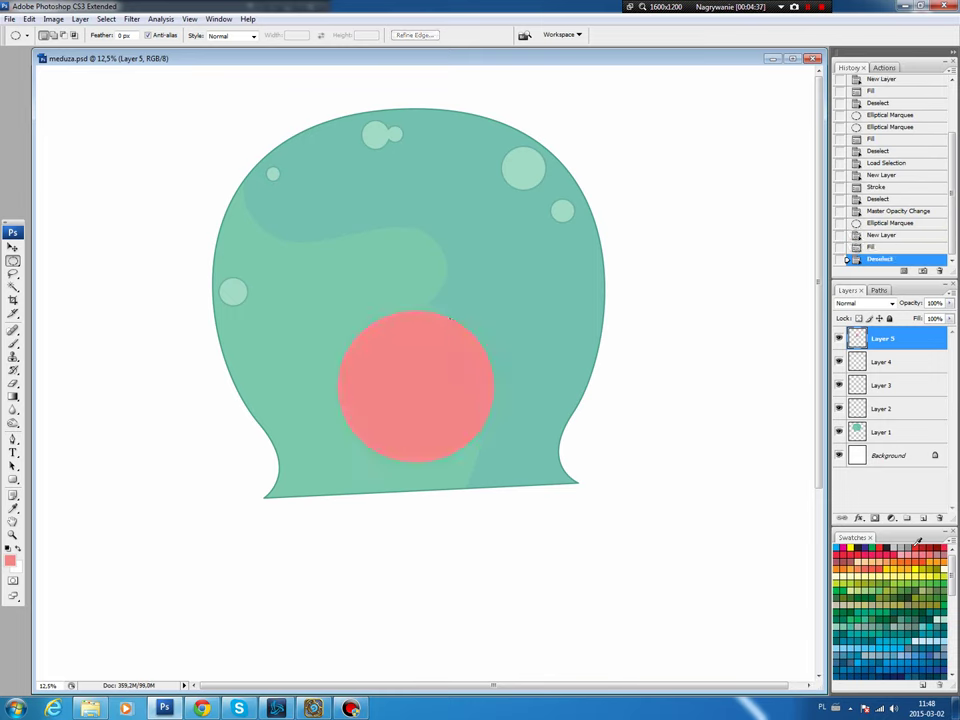
Step: Delete the top half of the pink circle, leaving a flat-topped half-disc
{"action": "right_click", "coordinate": [12, 264]}
{"action": "left_click", "coordinate": [60, 259]}
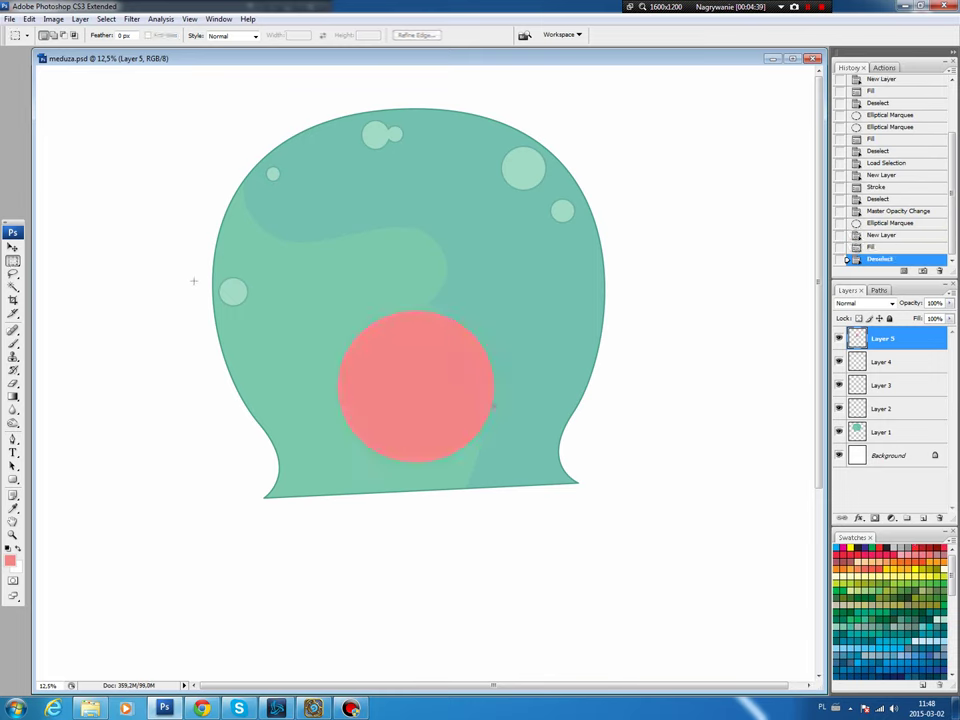
{"action": "left_click_drag", "start_coordinate": [521, 357], "coordinate": [510, 357]}
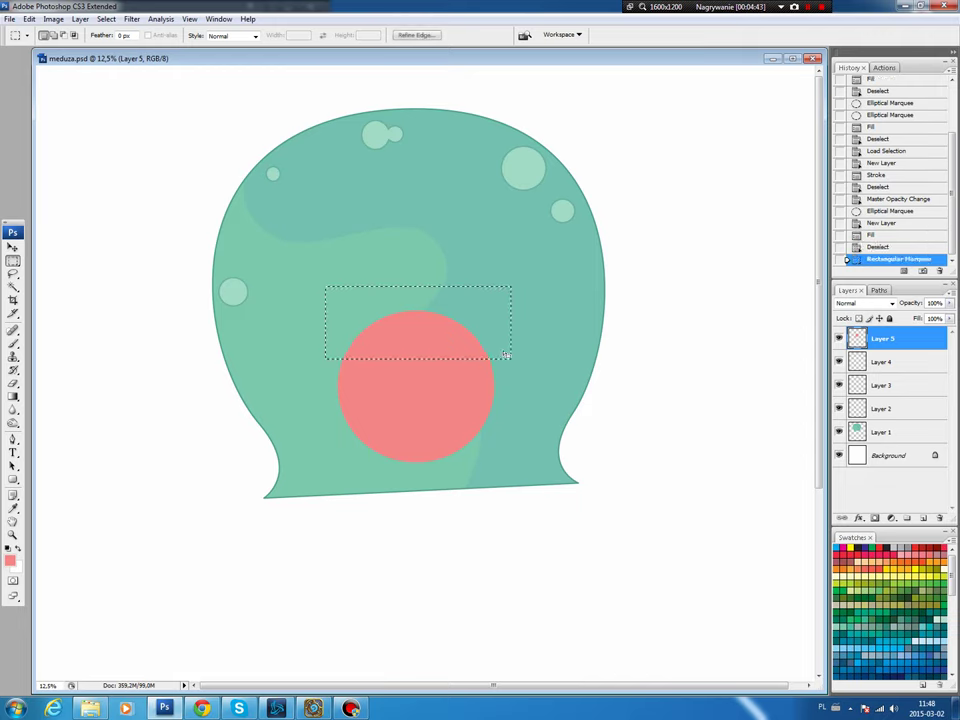
{"action": "key", "text": "Delete"}
{"action": "key", "text": "ctrl+d"}
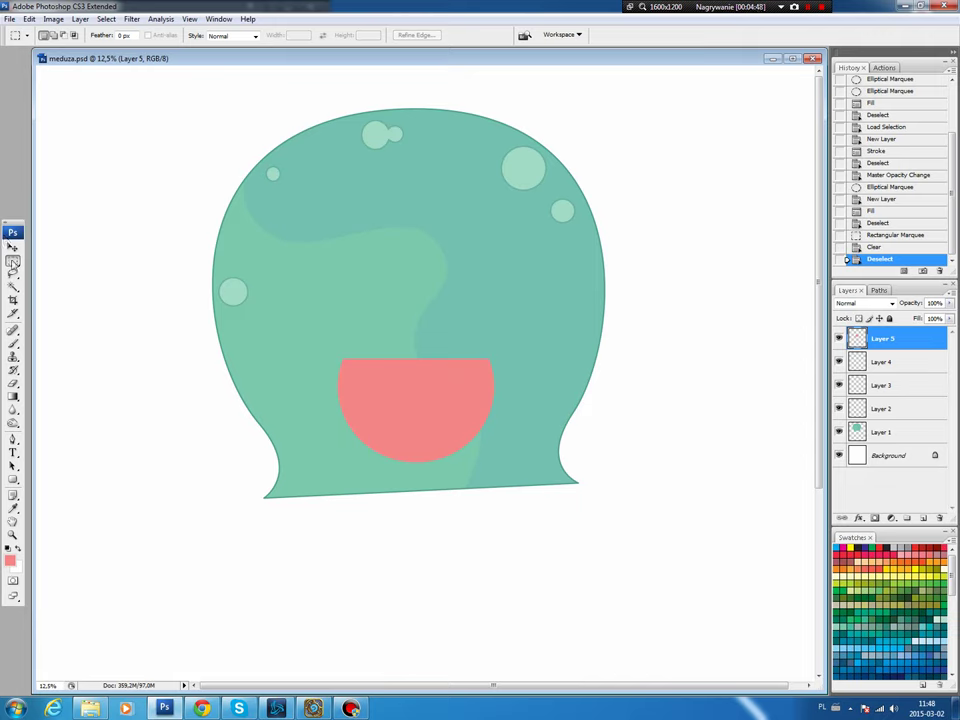
{"action": "right_click", "coordinate": [13, 261]}
{"action": "left_click", "coordinate": [50, 272]}
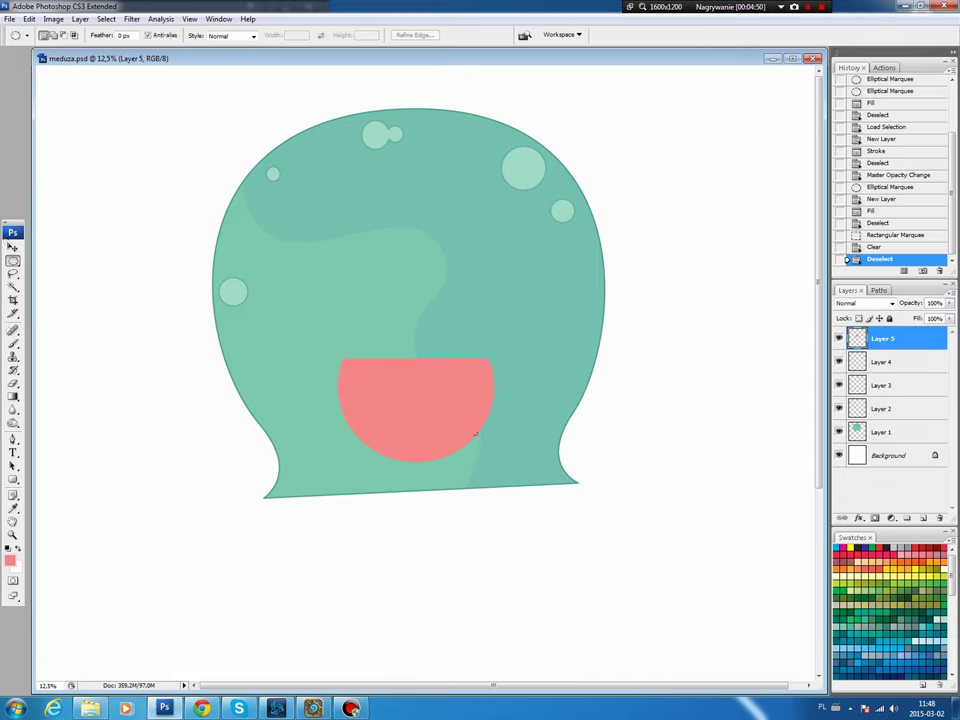
Step: Darken the mouth's right portion with Hue/Saturation Lightness -10
{"action": "mouse_move", "coordinate": [517, 494]}
{"action": "left_mouse_down"}
{"action": "mouse_move", "coordinate": [514, 508]}
{"action": "mouse_move", "coordinate": [490, 456]}
{"action": "left_mouse_up"}
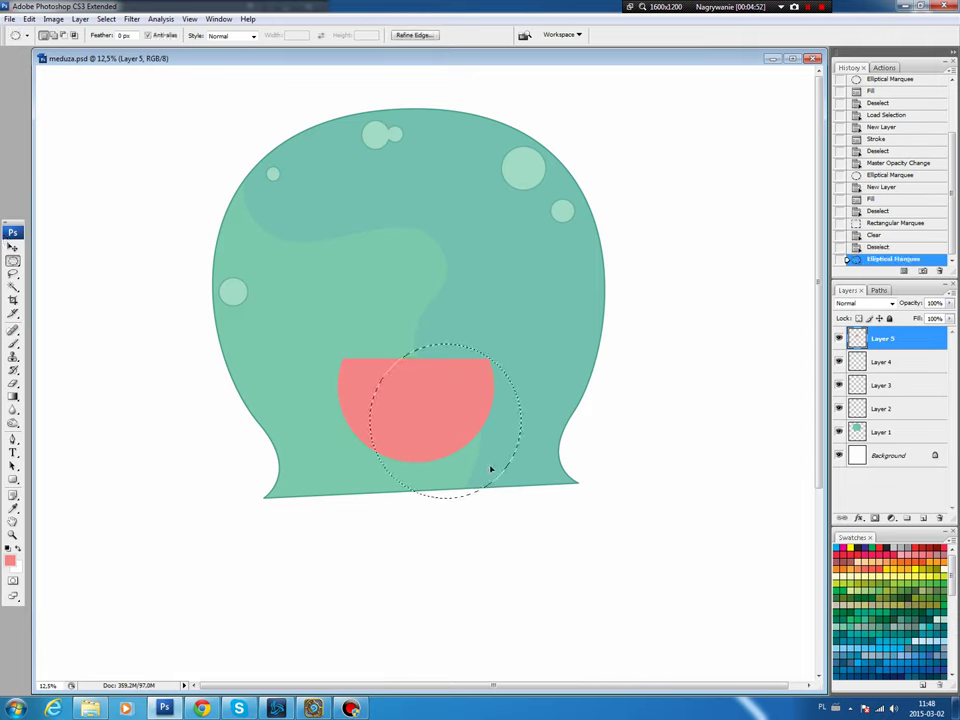
{"action": "key", "text": "ctrl+u"}
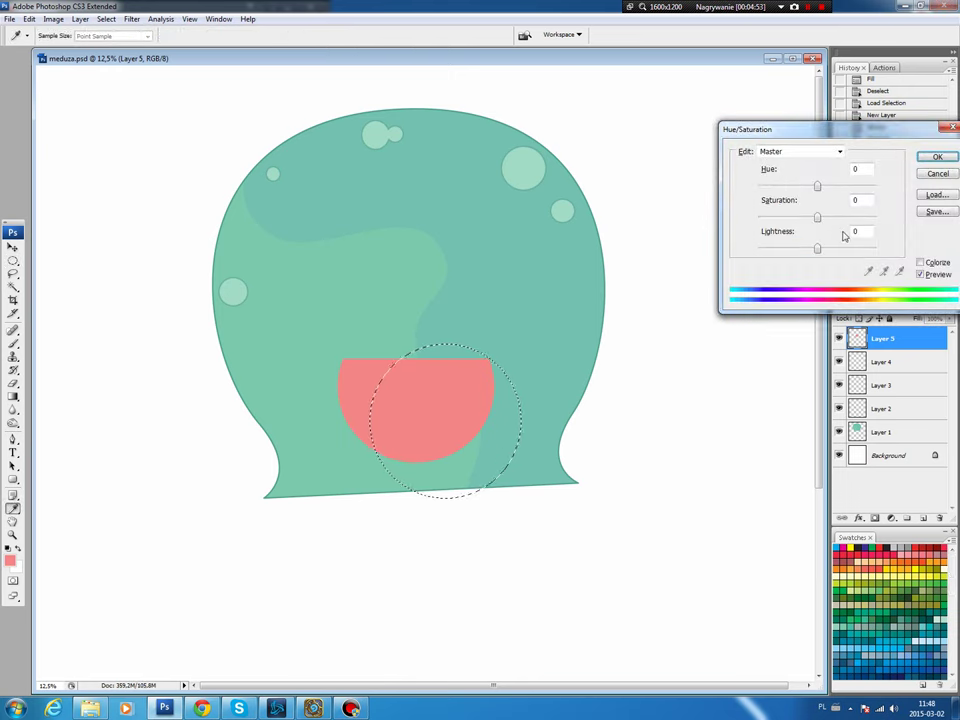
{"action": "left_click_drag", "start_coordinate": [817, 252], "coordinate": [822, 220]}
{"action": "left_click", "coordinate": [937, 157]}
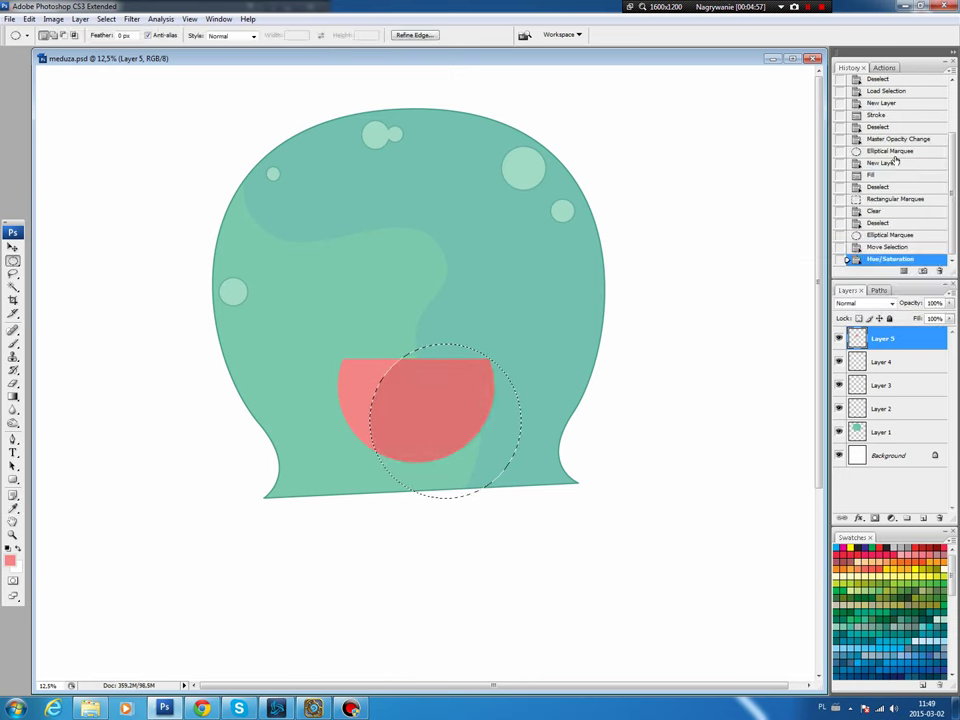
{"action": "key", "text": "ctrl+d"}
Step: Stroke a thin outline around the mouth shape on a new layer
{"action": "key", "text": "b"}
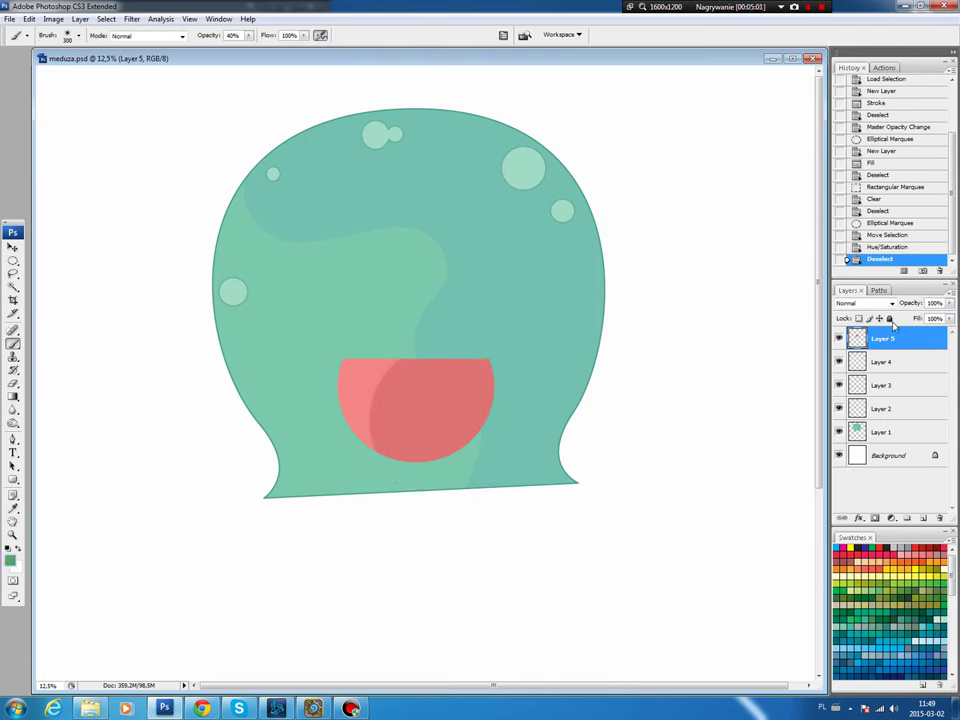
{"action": "left_click", "coordinate": [857, 338], "text": "ctrl"}
{"action": "left_click", "coordinate": [923, 518]}
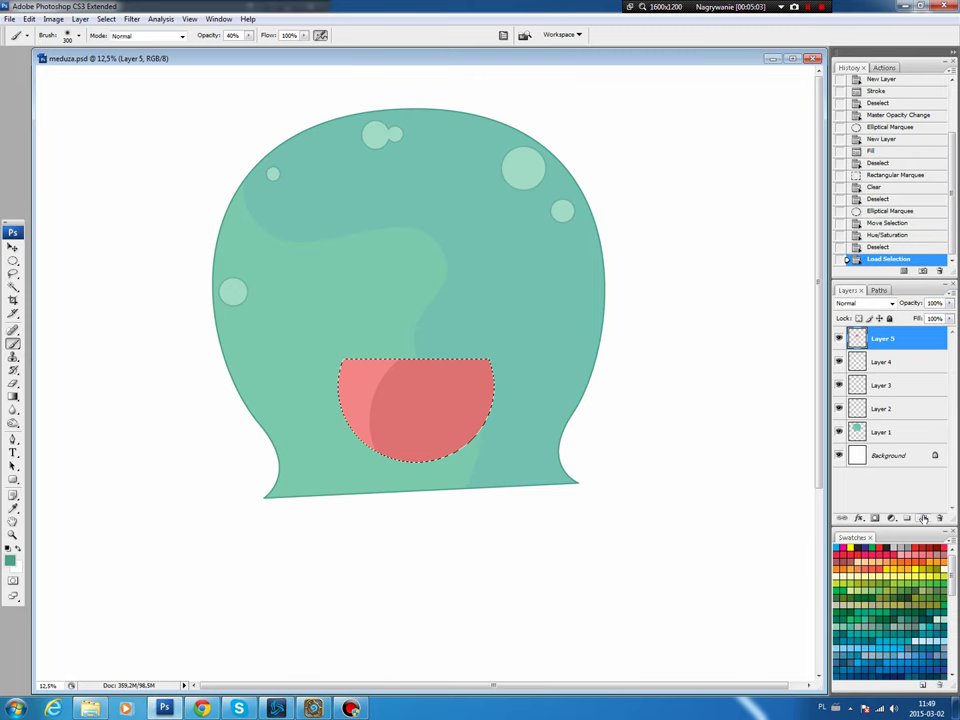
{"action": "left_click", "coordinate": [22, 18]}
{"action": "left_click", "coordinate": [44, 199]}
{"action": "key", "text": "Return"}
{"action": "key", "text": "ctrl+d"}
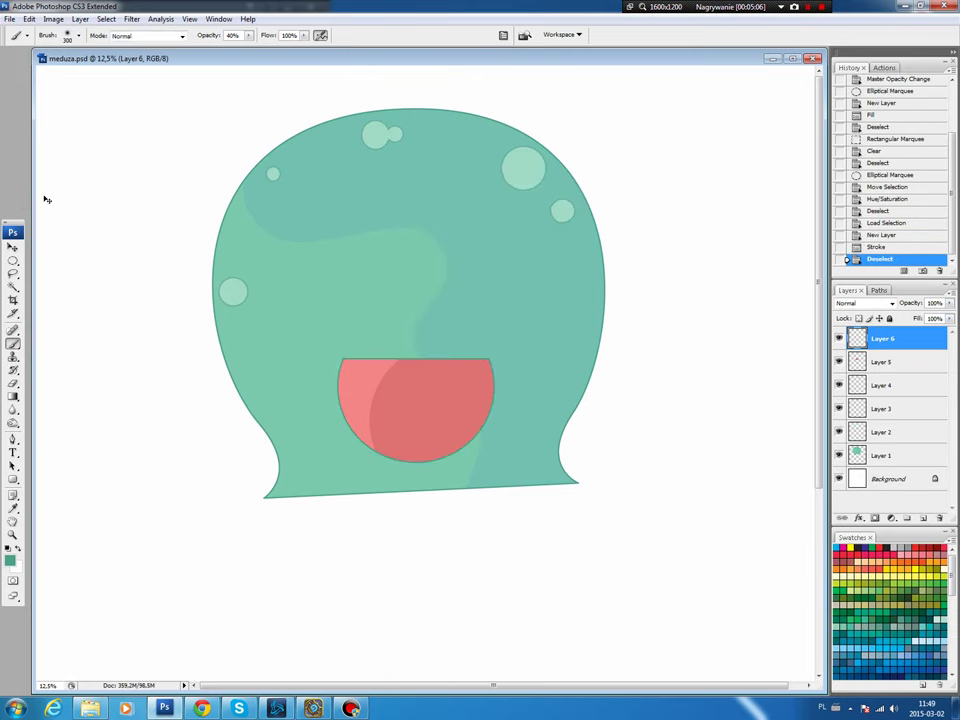
Step: Darken and desaturate the mouth outline with Hue/Saturation
{"action": "key", "text": "ctrl+u"}
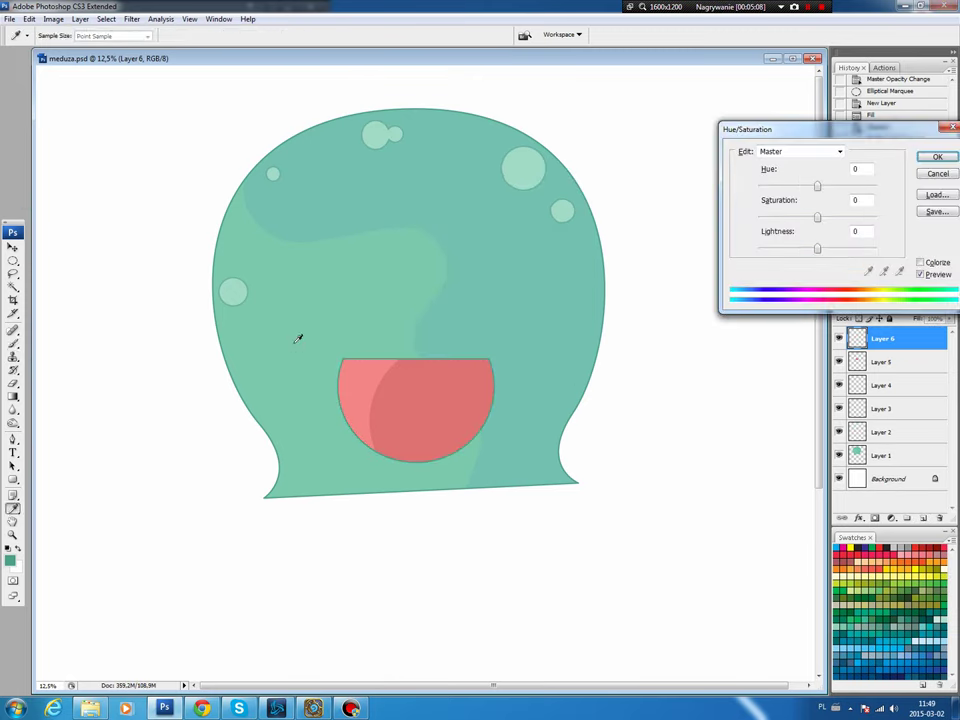
{"action": "left_click_drag", "start_coordinate": [818, 249], "coordinate": [808, 218]}
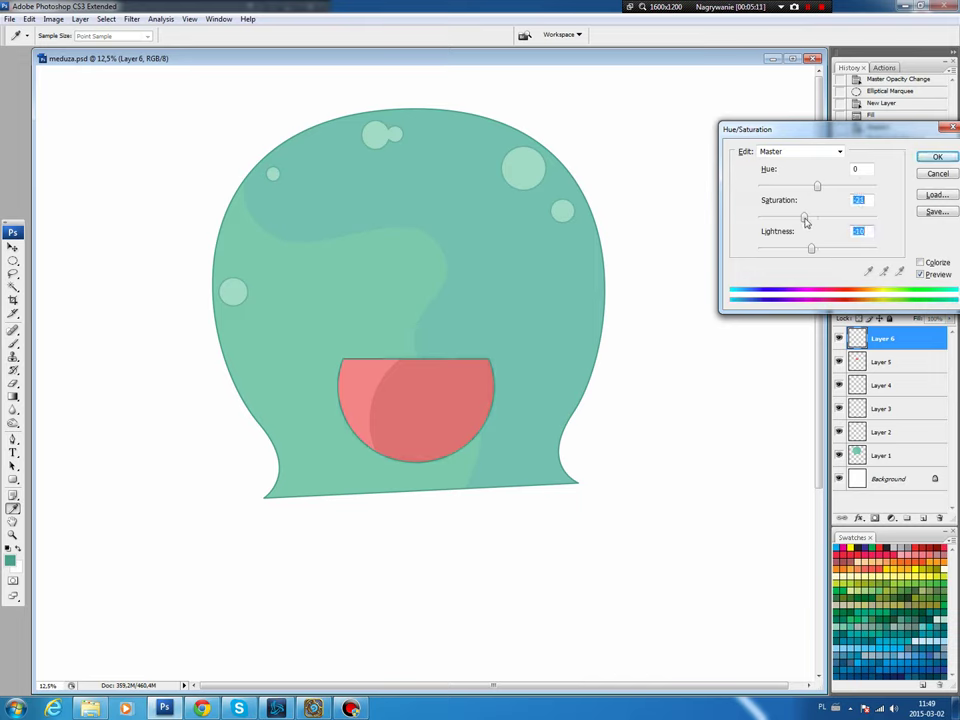
{"action": "left_click", "coordinate": [937, 157]}
{"action": "left_click", "coordinate": [885, 365]}
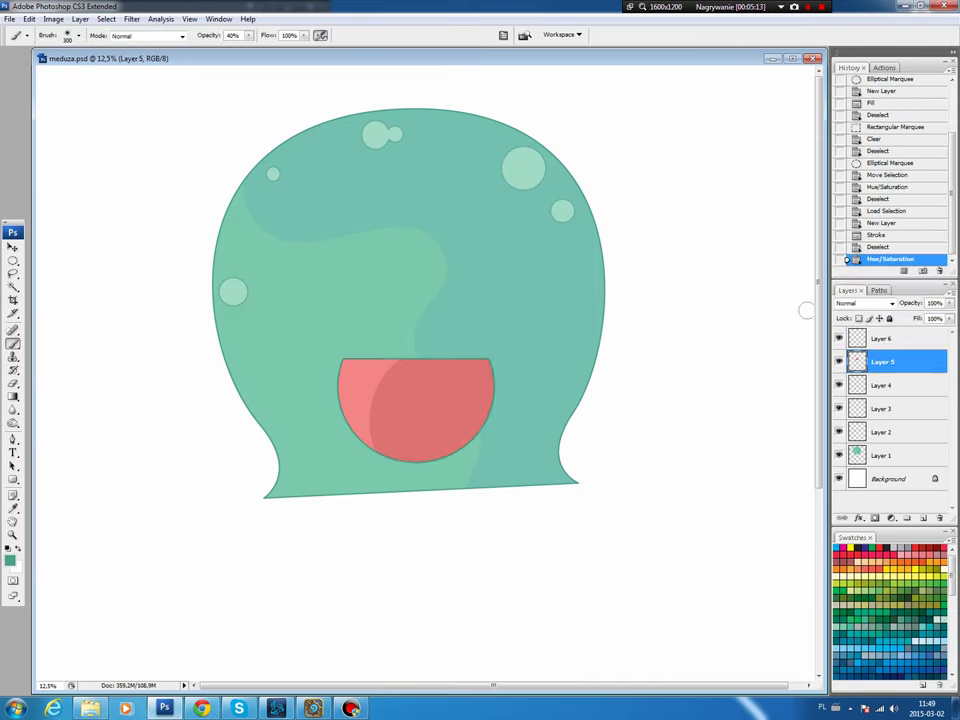
{"action": "key", "text": "m"}
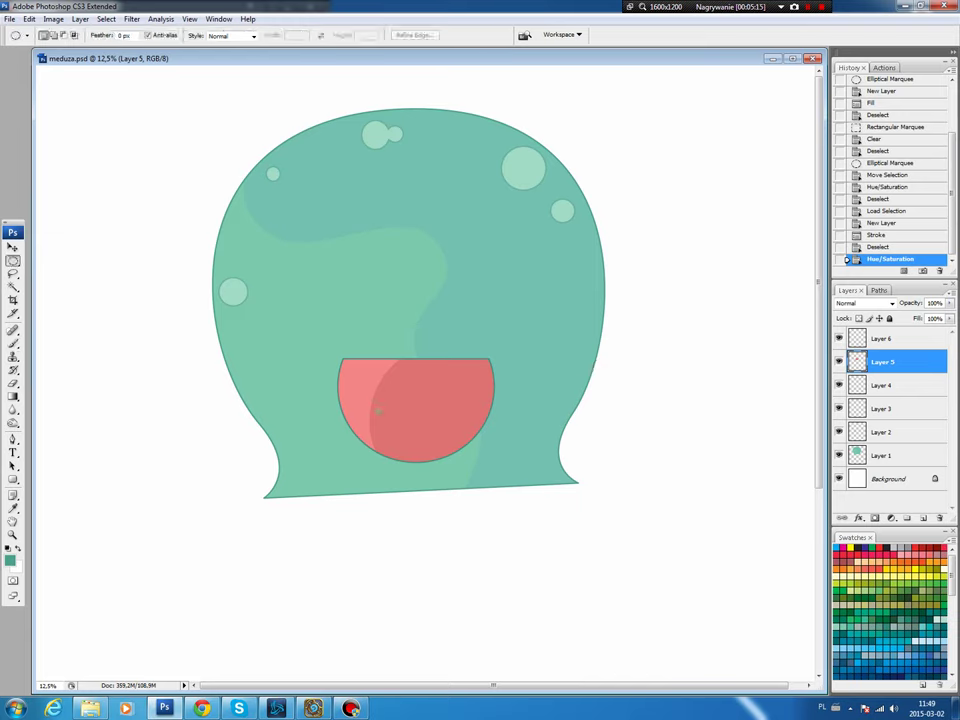
Step: Fill a circle over the bottom of the mouth with light pink on a new layer
{"action": "left_click_drag", "start_coordinate": [445, 485], "coordinate": [427, 465]}
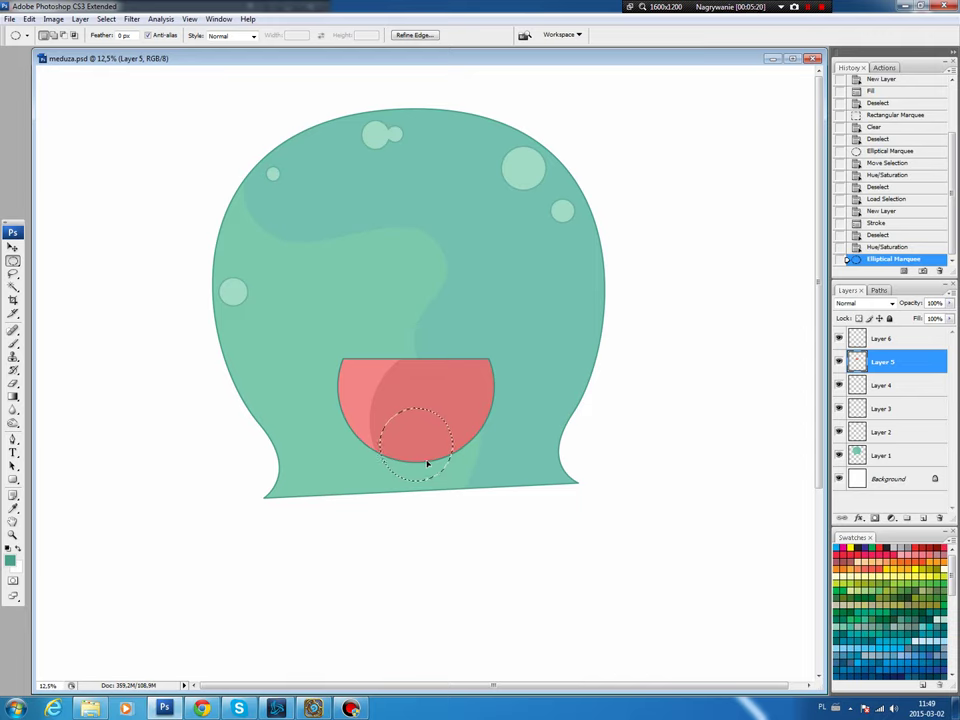
{"action": "left_click_drag", "start_coordinate": [430, 462], "coordinate": [432, 460]}
{"action": "left_click", "coordinate": [906, 518]}
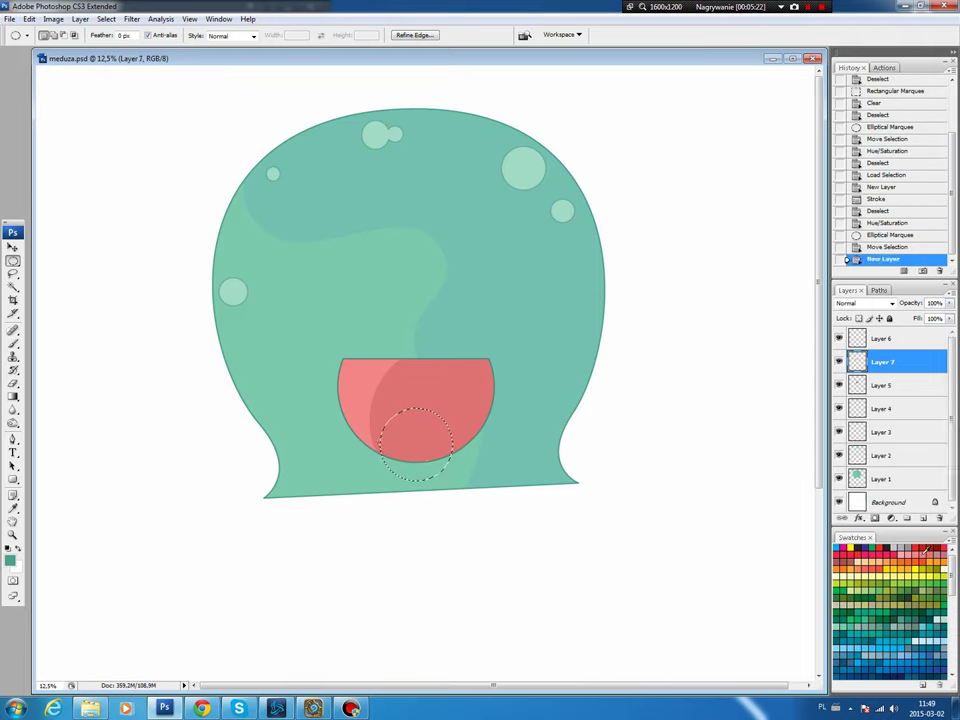
{"action": "left_click", "coordinate": [888, 543]}
{"action": "key", "text": "alt+BackSpace"}
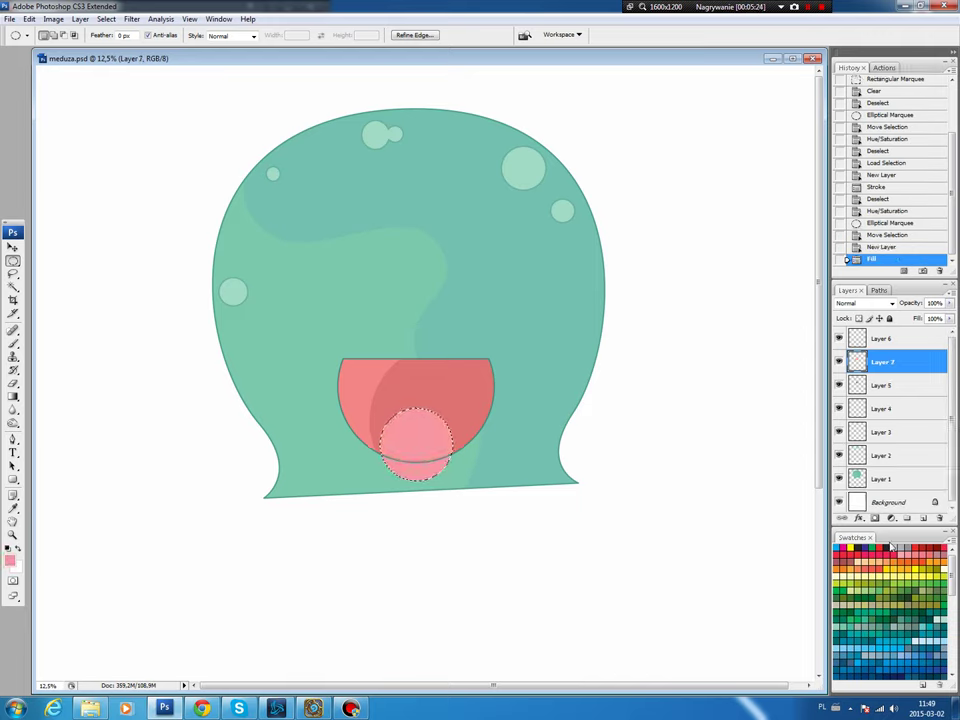
{"action": "key", "text": "ctrl+d"}
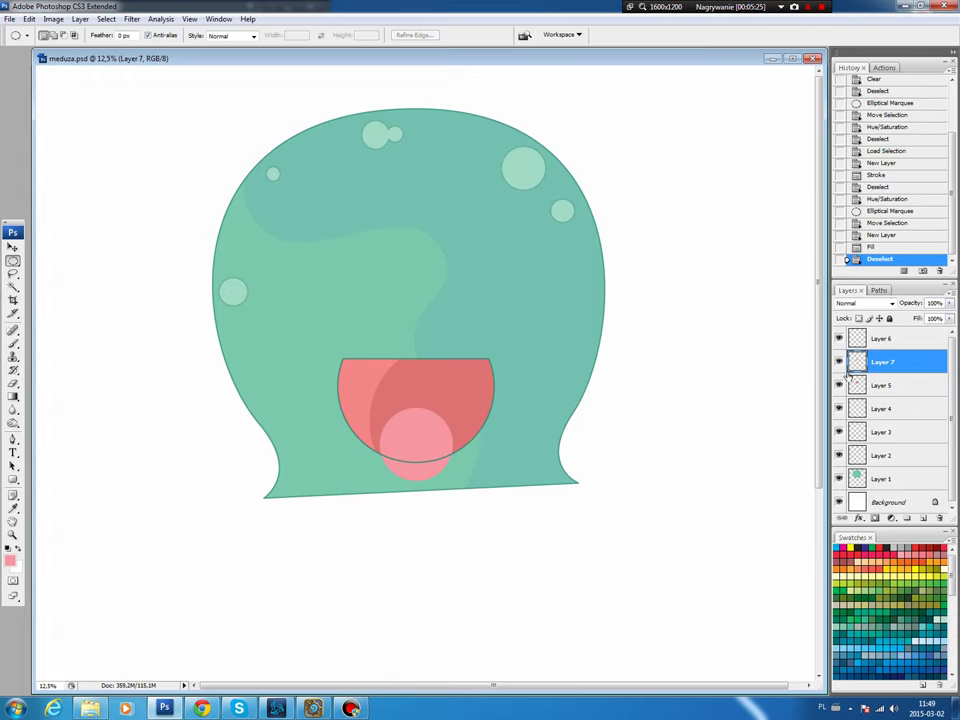
Step: Trim the light pink tongue to the mouth's shape using an inverted mouth selection
{"action": "left_click", "coordinate": [852, 366], "text": "ctrl"}
{"action": "left_click", "coordinate": [106, 19]}
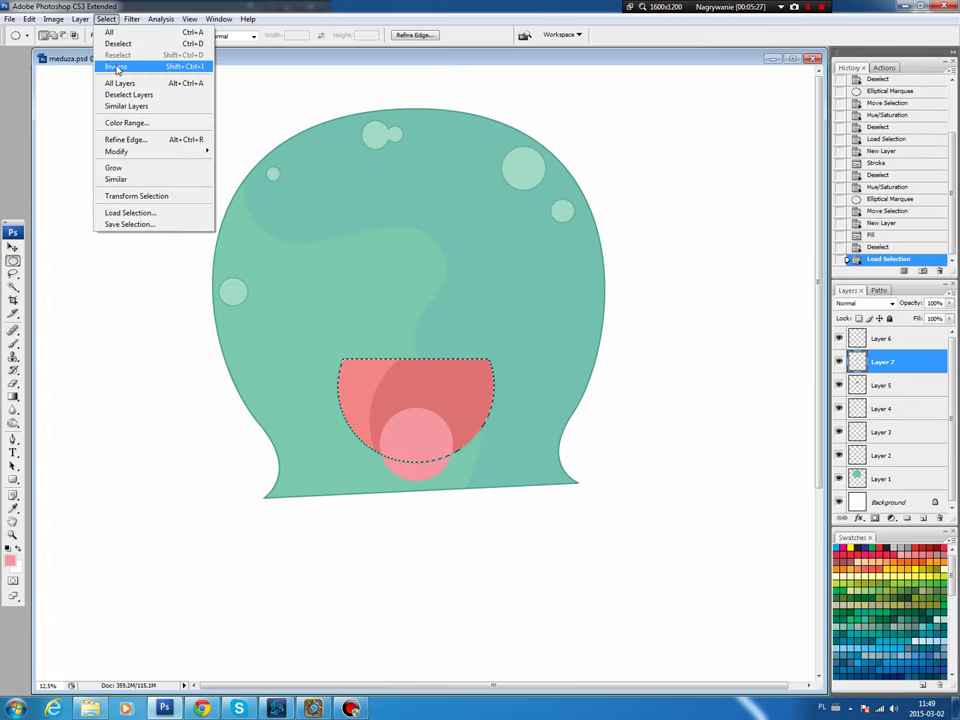
{"action": "left_click", "coordinate": [116, 67]}
{"action": "key", "text": "Delete"}
{"action": "key", "text": "ctrl+d"}
Step: Outline the tongue with a darker pink stroke on a new layer
{"action": "key", "text": "b"}
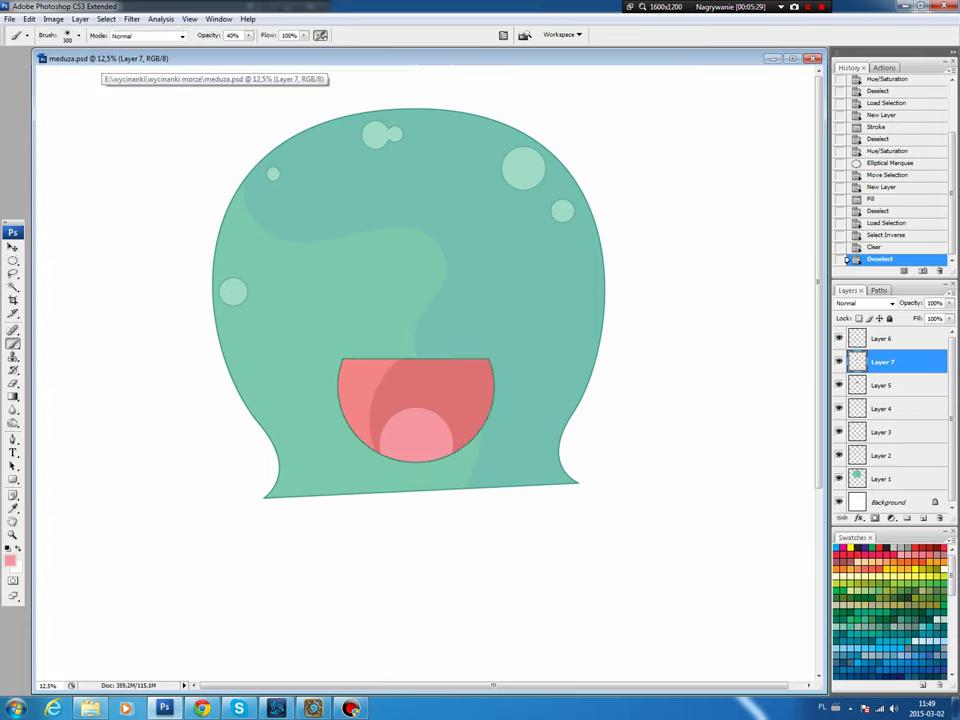
{"action": "left_click", "coordinate": [7, 563]}
{"action": "left_click", "coordinate": [543, 510]}
{"action": "left_click", "coordinate": [564, 525]}
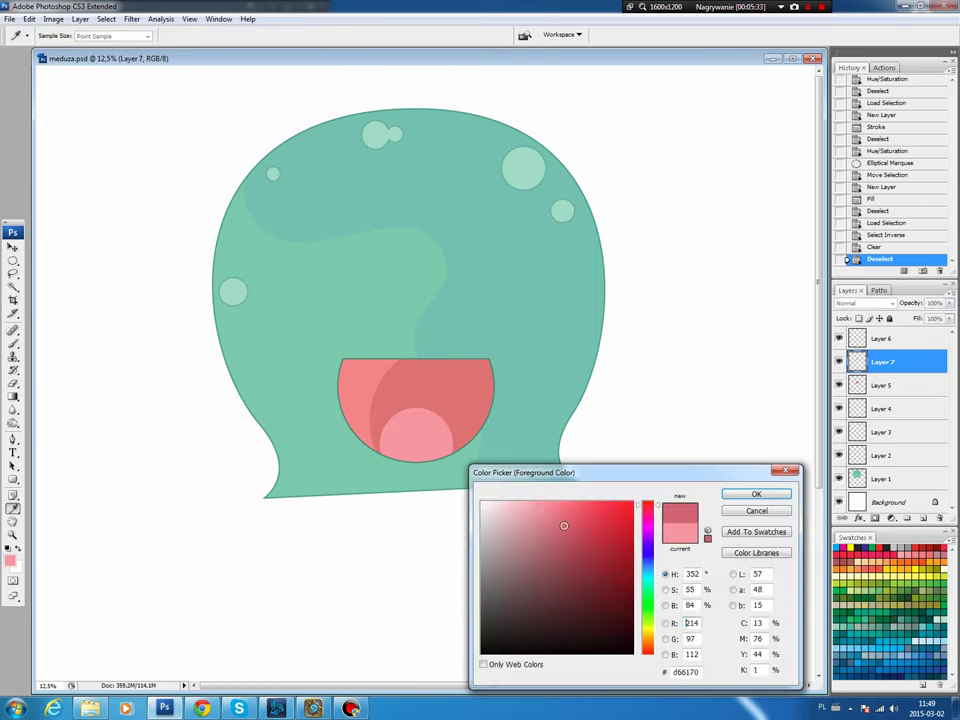
{"action": "left_click", "coordinate": [757, 494]}
{"action": "left_click", "coordinate": [858, 362], "text": "ctrl"}
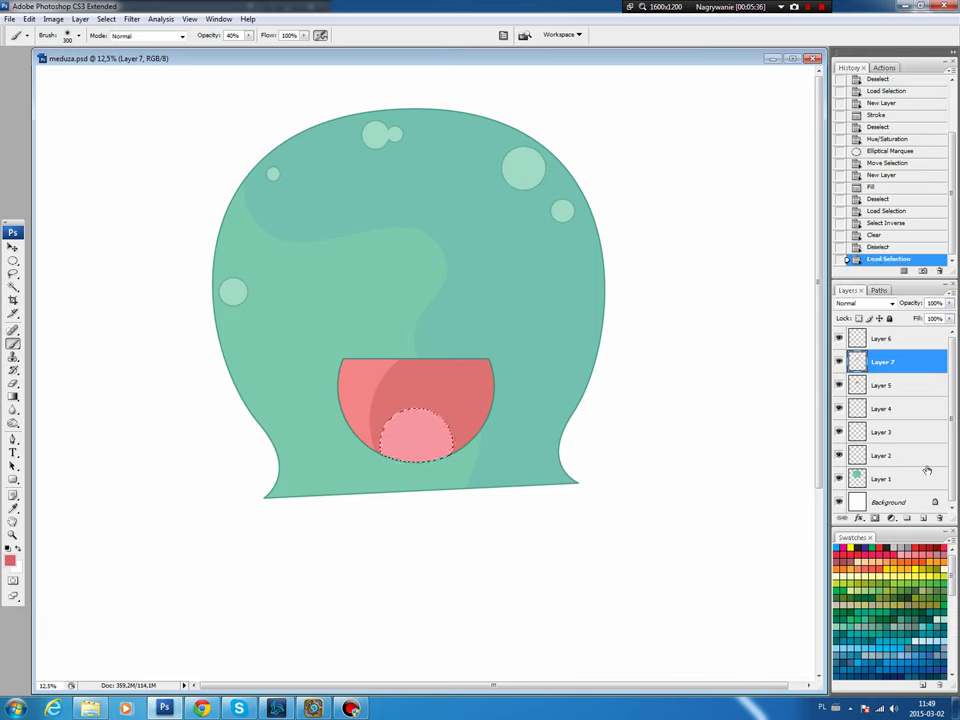
{"action": "left_click", "coordinate": [923, 517]}
{"action": "left_click", "coordinate": [30, 20]}
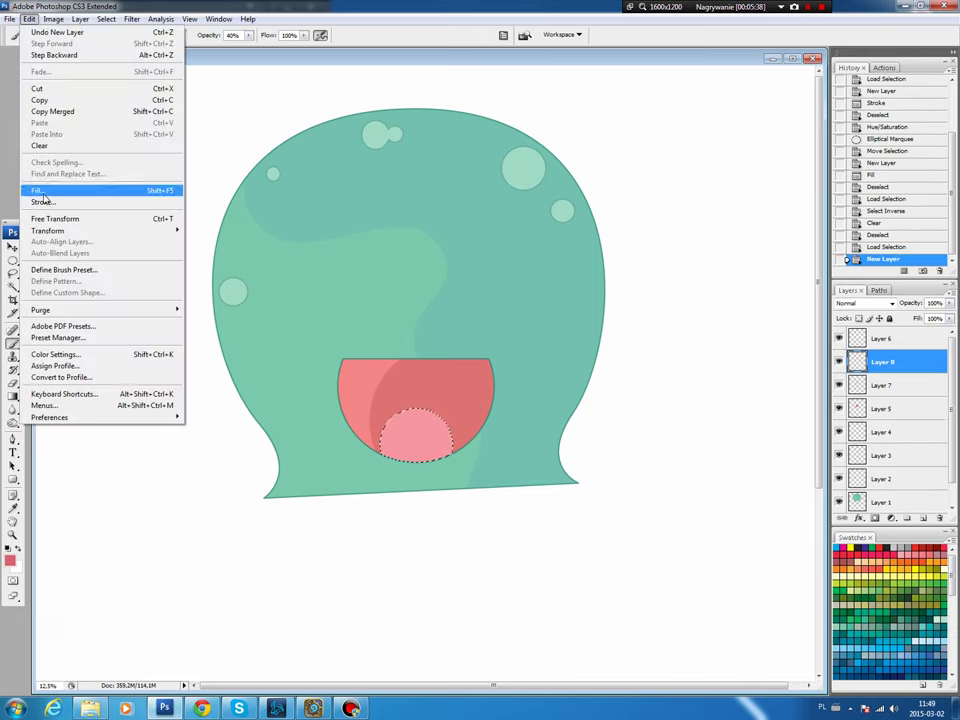
{"action": "left_click", "coordinate": [27, 201]}
{"action": "key", "text": "Return"}
{"action": "key", "text": "ctrl+d"}
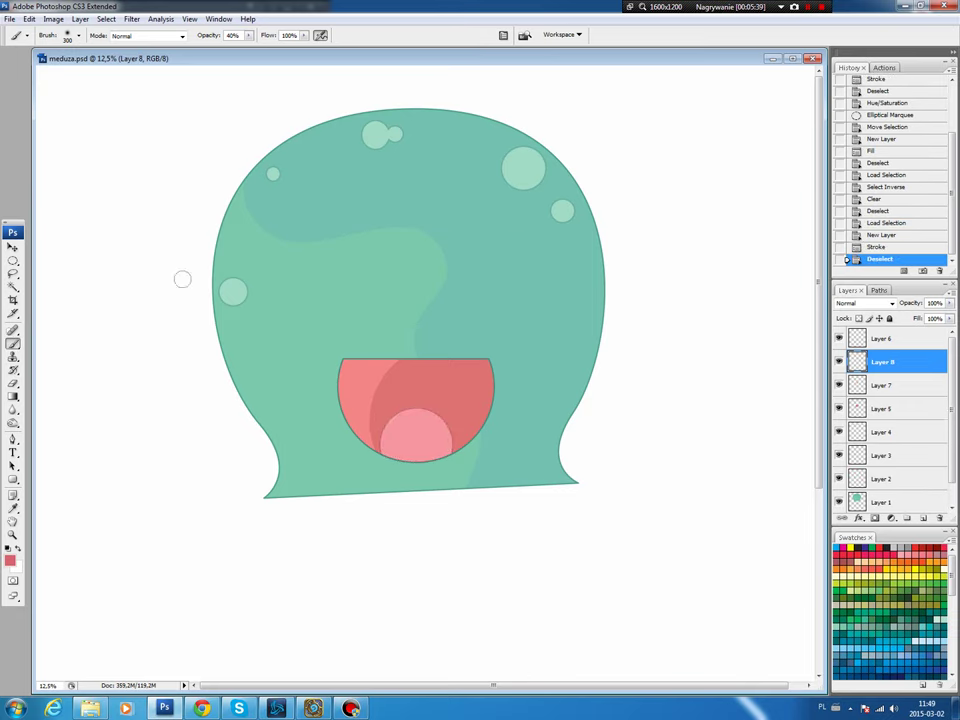
Step: Pick a deeper red and fill the active layer's existing pixels with it
{"action": "left_click", "coordinate": [10, 561]}
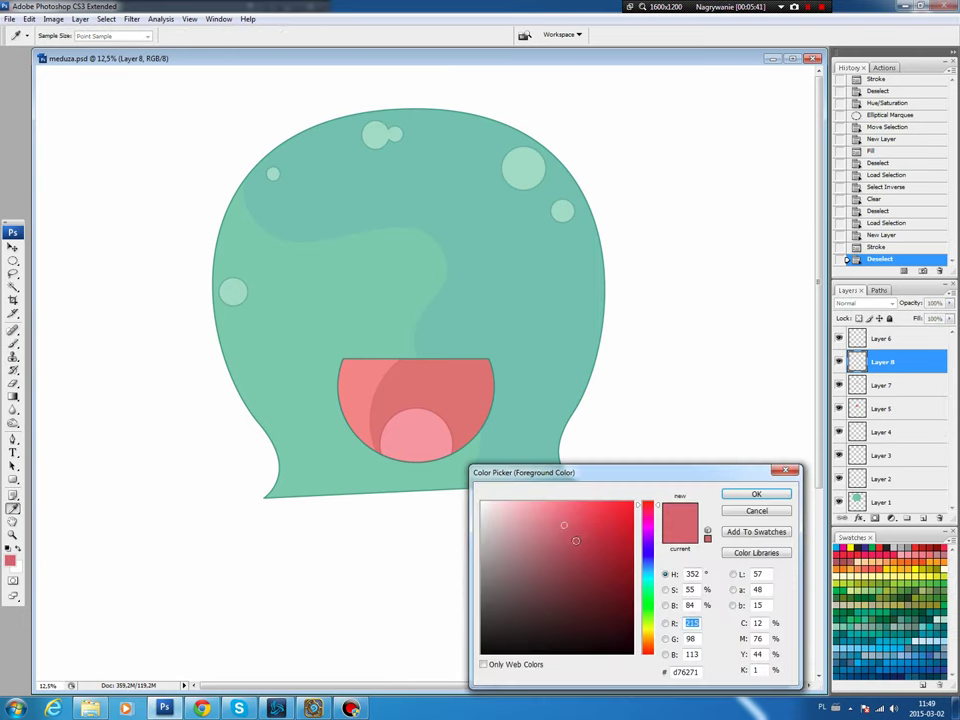
{"action": "left_click", "coordinate": [568, 543]}
{"action": "left_click", "coordinate": [752, 496]}
{"action": "key", "text": "b"}
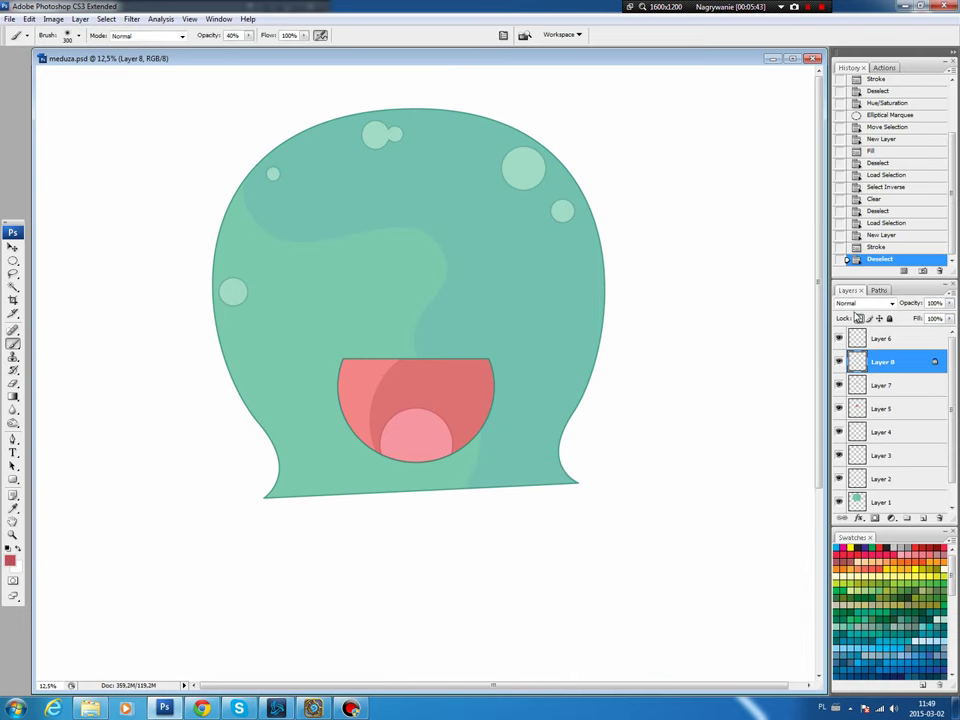
{"action": "key", "text": "shift+alt+BackSpace"}
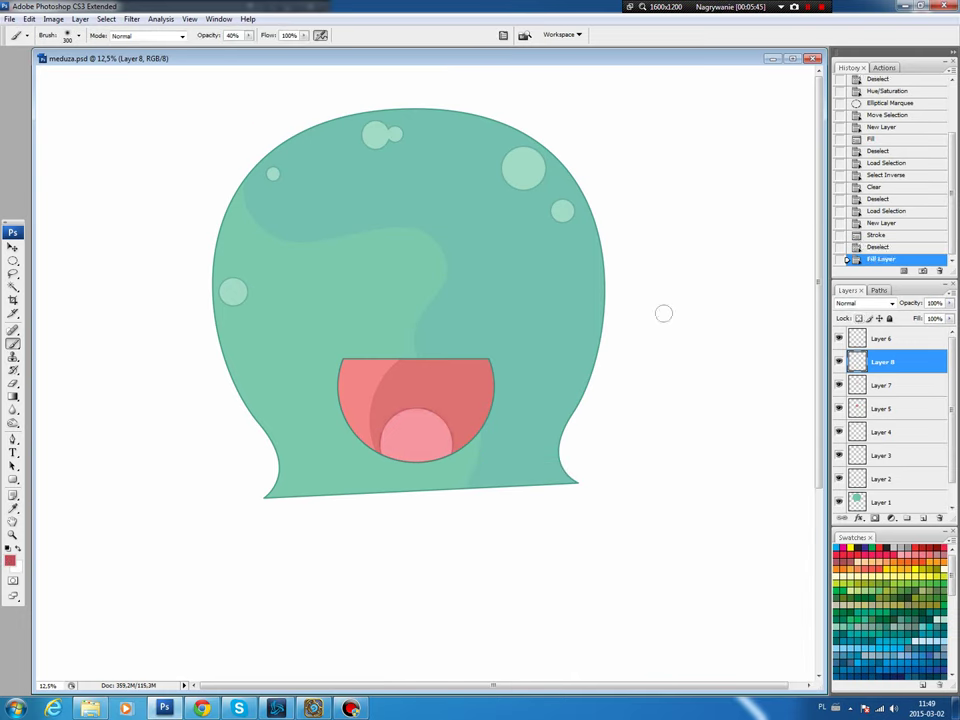
Step: Stroke a circle outline over the pink tongue on a new layer
{"action": "key", "text": "m"}
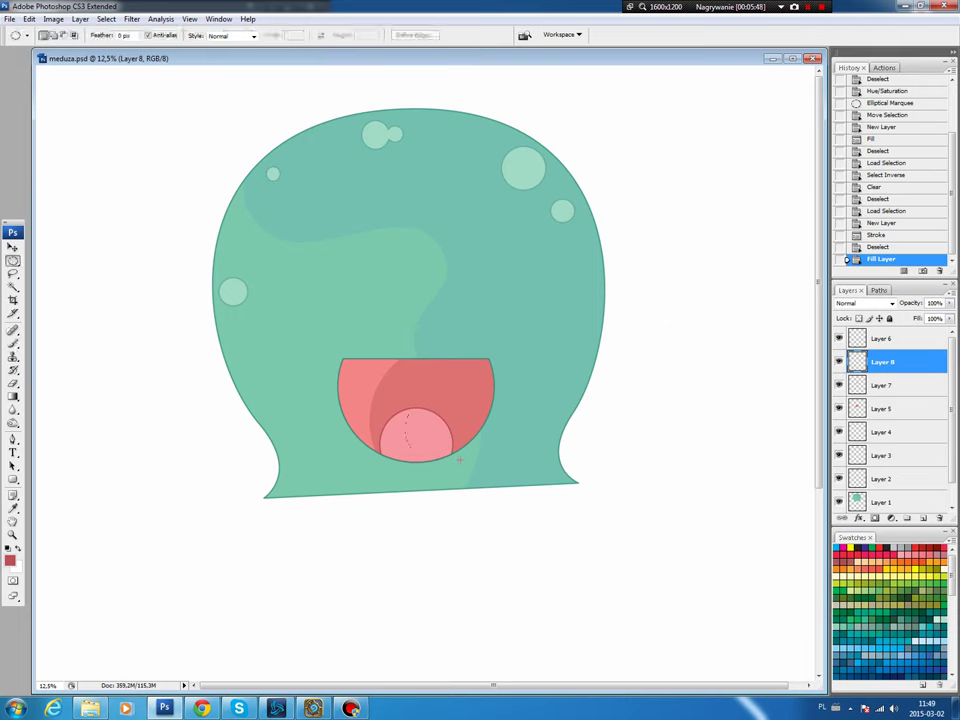
{"action": "mouse_move", "coordinate": [460, 459]}
{"action": "left_mouse_down"}
{"action": "mouse_move", "coordinate": [446, 444]}
{"action": "mouse_move", "coordinate": [458, 446]}
{"action": "left_mouse_up"}
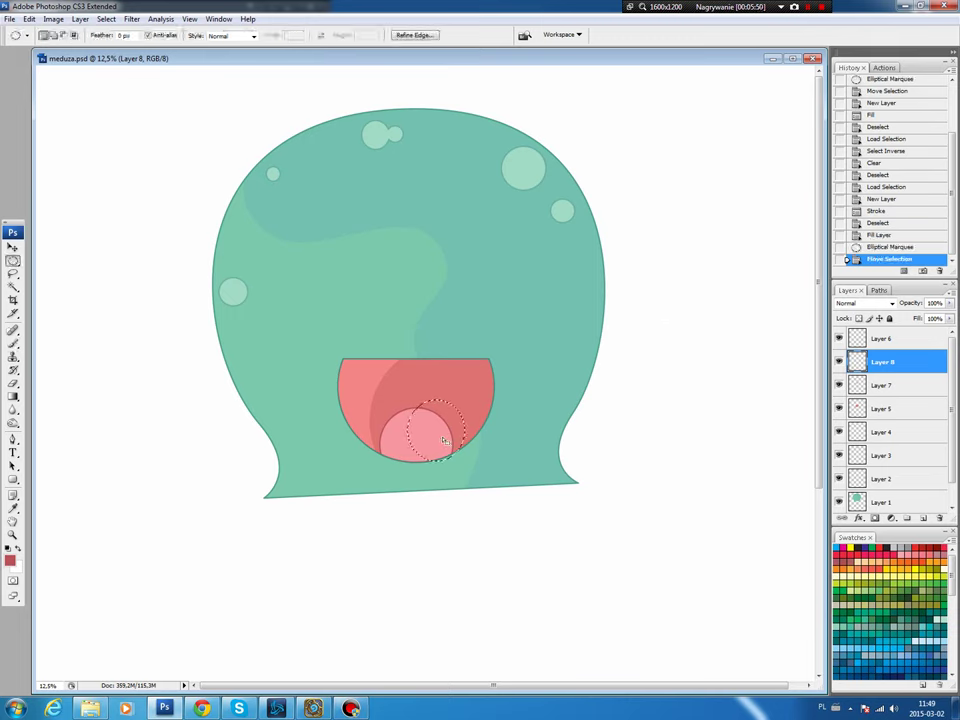
{"action": "left_click", "coordinate": [922, 518]}
{"action": "left_click", "coordinate": [29, 19]}
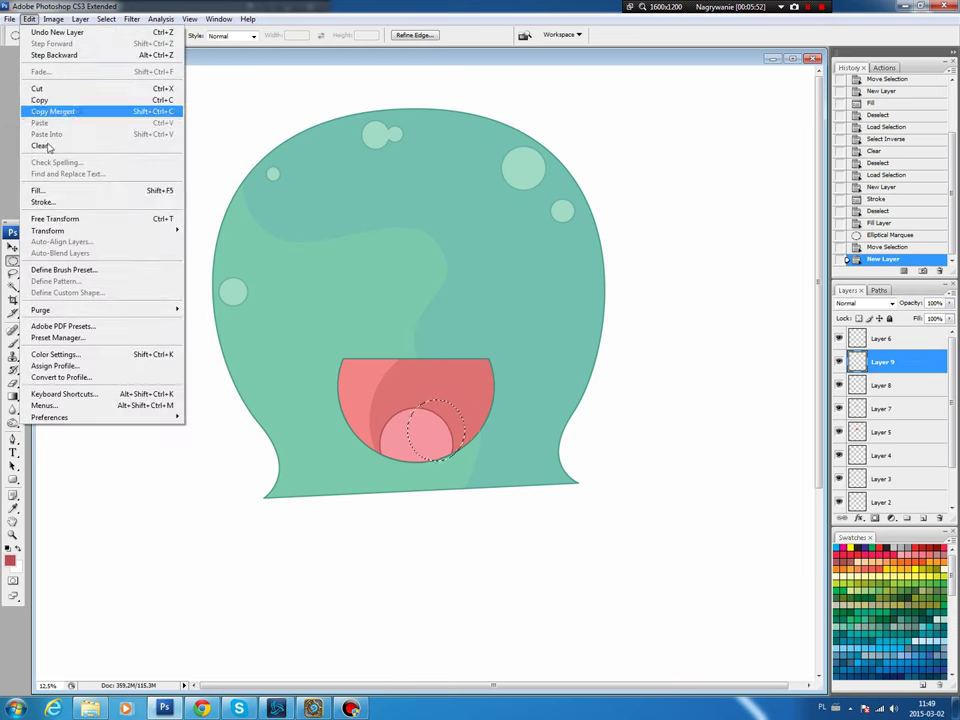
{"action": "left_click", "coordinate": [48, 203]}
{"action": "key", "text": "Return"}
{"action": "key", "text": "ctrl+d"}
Step: Lasso and delete the lower part of the outline, leaving a curved centre crease
{"action": "key", "text": "l"}
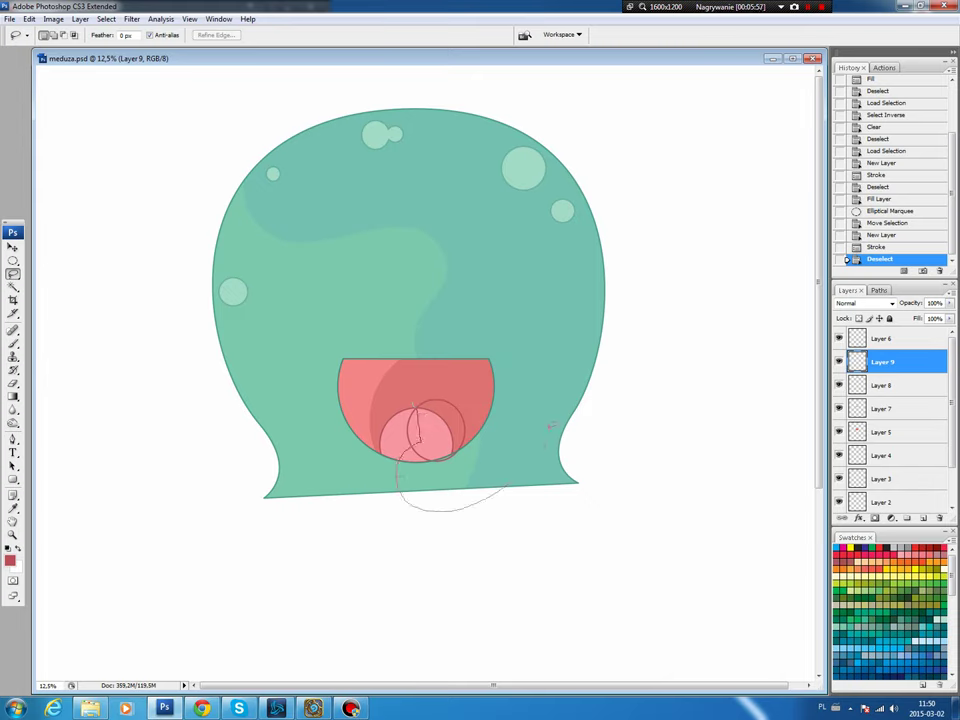
{"action": "left_click_drag", "start_coordinate": [422, 435], "coordinate": [437, 335]}
{"action": "key", "text": "Delete"}
{"action": "key", "text": "ctrl+d"}
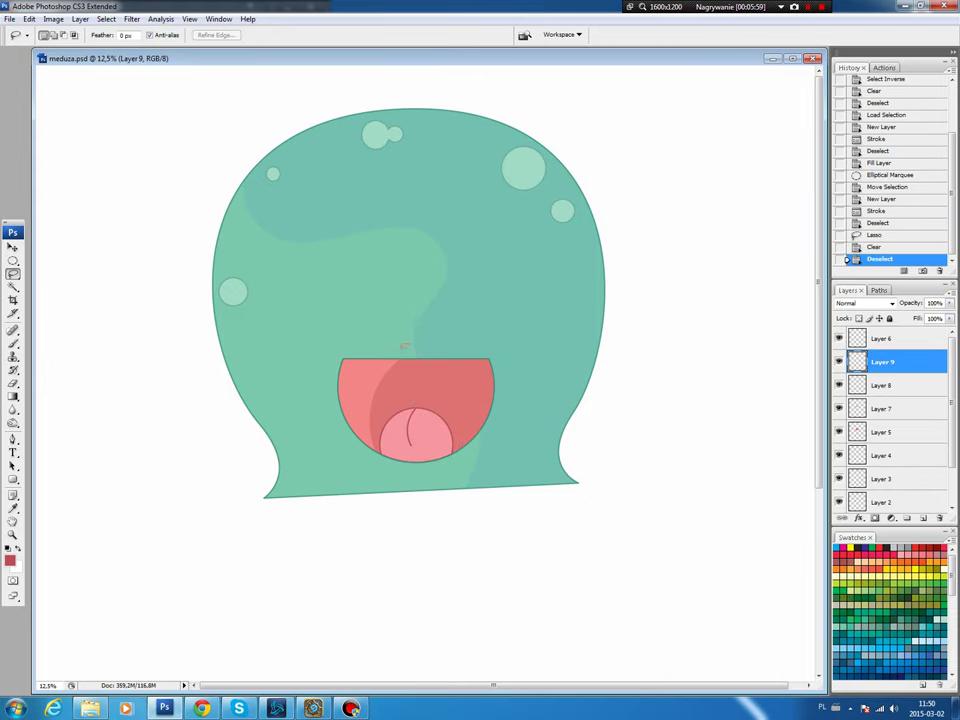
{"action": "key", "text": "v"}
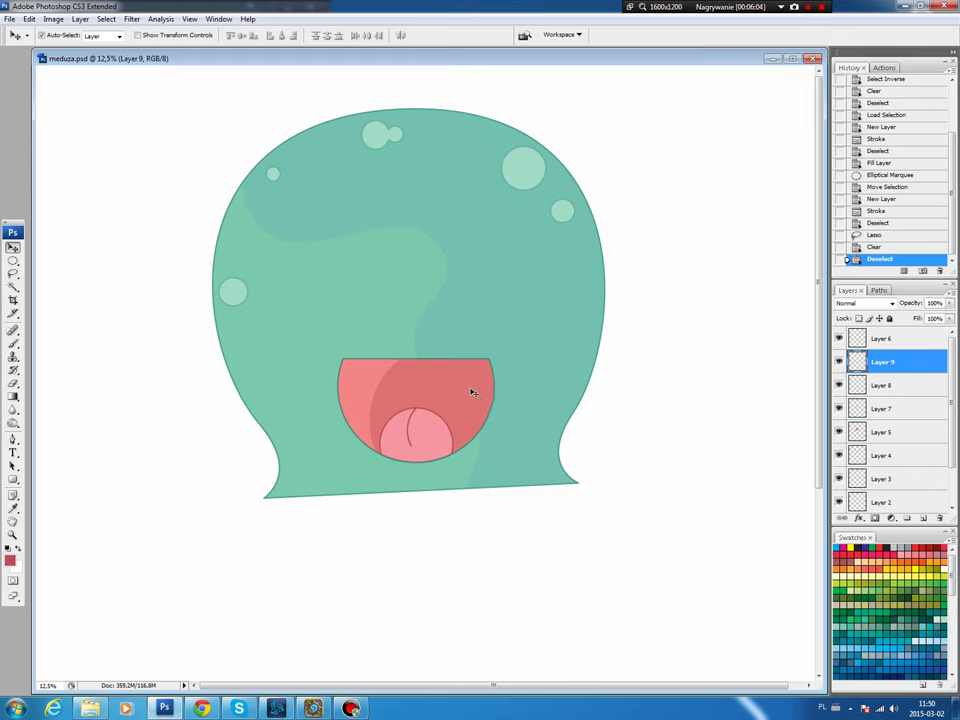
Step: Fill a circle right of the mouth with a slightly darker teal on a new layer
{"action": "left_click", "coordinate": [522, 328]}
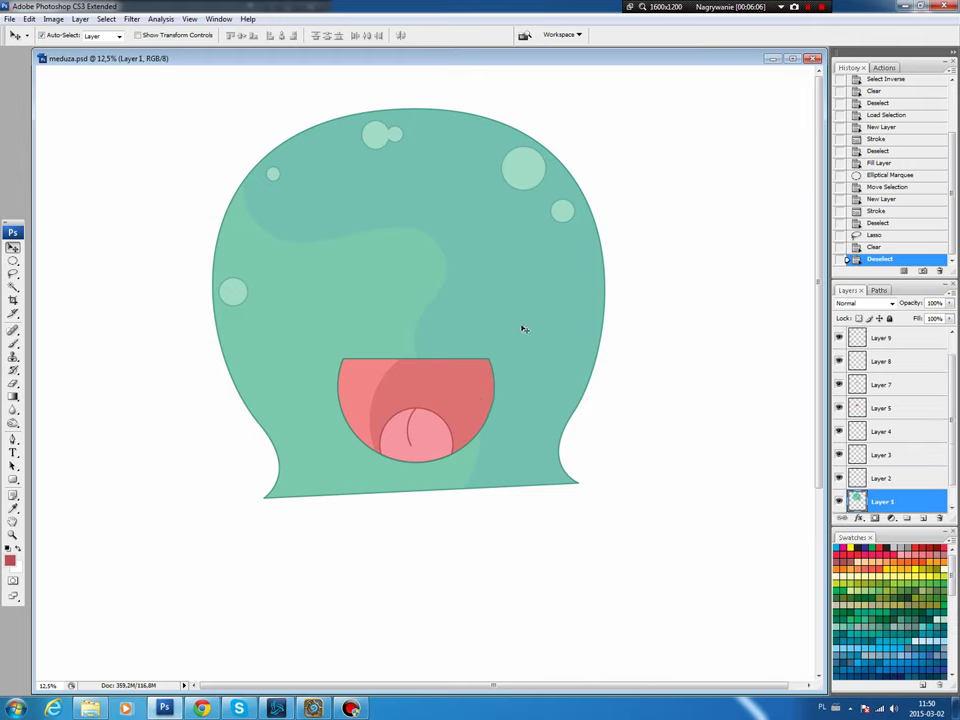
{"action": "key", "text": "m"}
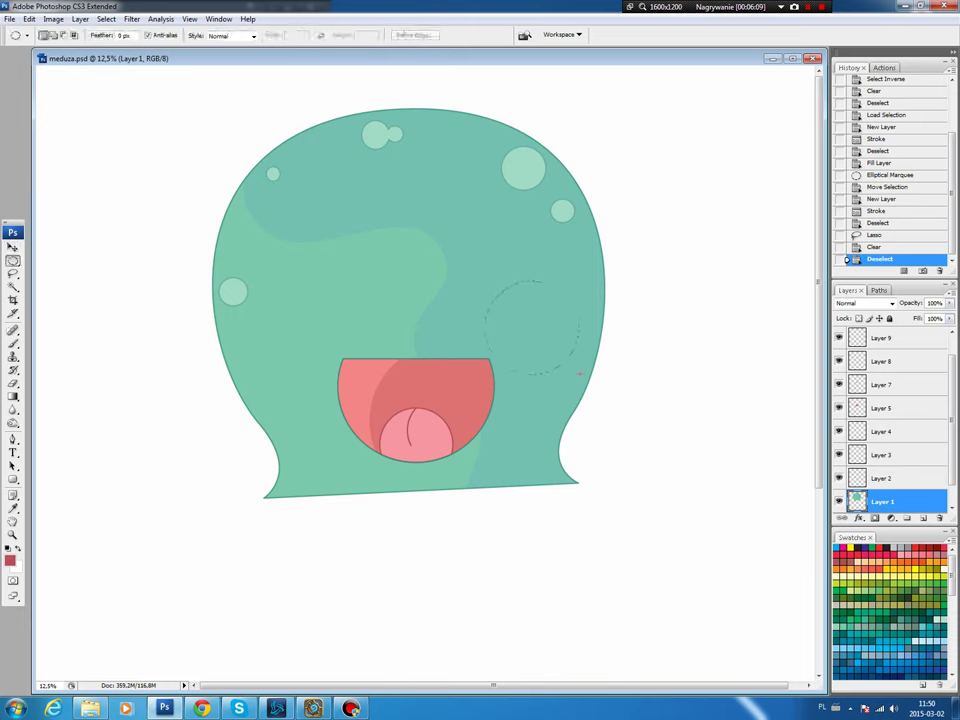
{"action": "left_click_drag", "start_coordinate": [578, 373], "coordinate": [538, 359]}
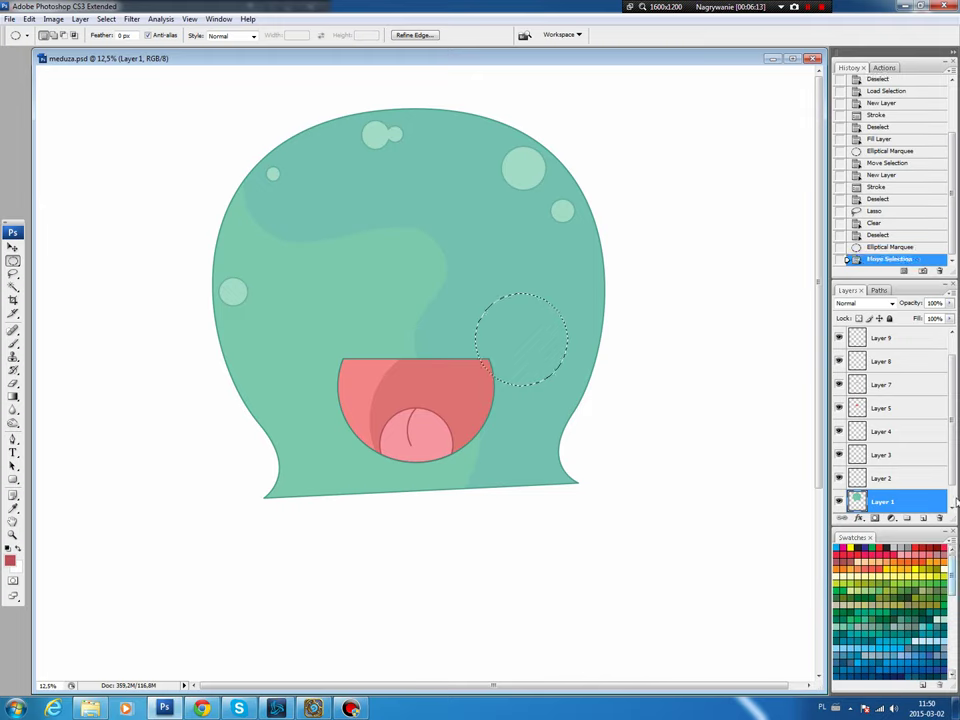
{"action": "left_click", "coordinate": [923, 518]}
{"action": "key", "text": "b"}
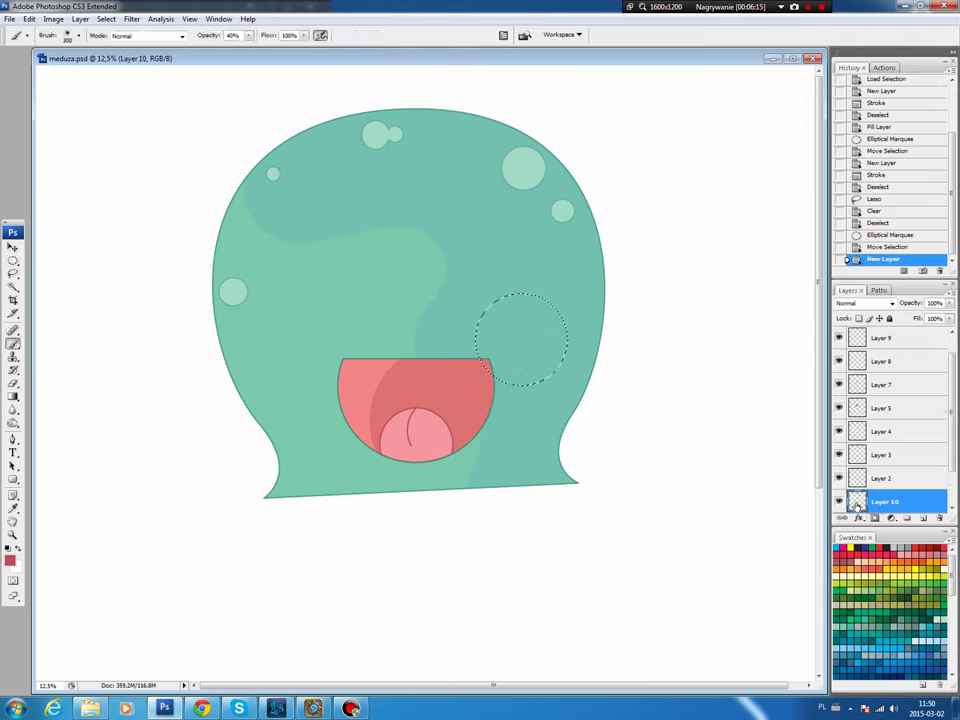
{"action": "left_click", "coordinate": [504, 300], "text": "alt"}
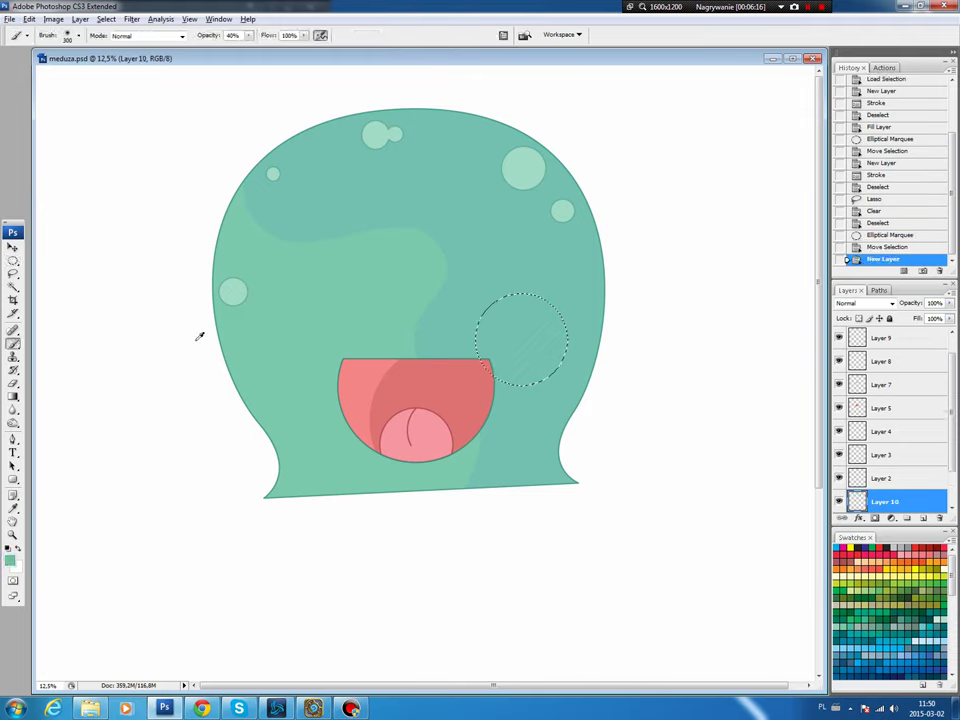
{"action": "left_click", "coordinate": [11, 558]}
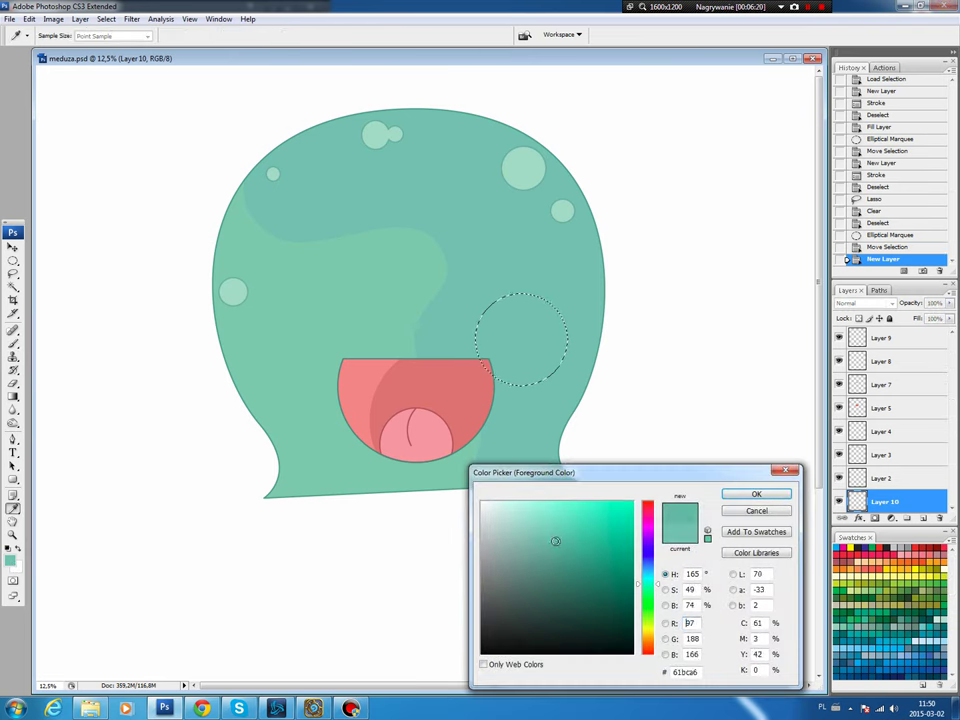
{"action": "left_click_drag", "start_coordinate": [555, 541], "coordinate": [560, 543]}
{"action": "left_click", "coordinate": [735, 493]}
{"action": "key", "text": "alt+BackSpace"}
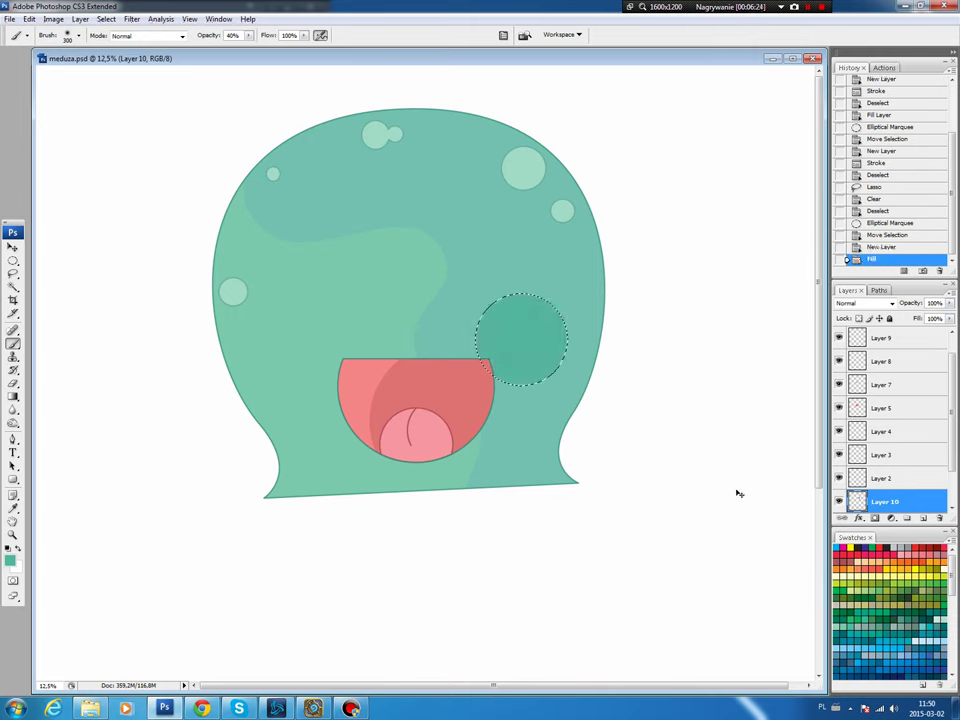
{"action": "key", "text": "ctrl+d"}
Step: Lighten a small spot near the circle's upper edge with Hue/Saturation Lightness +10
{"action": "key", "text": "m"}
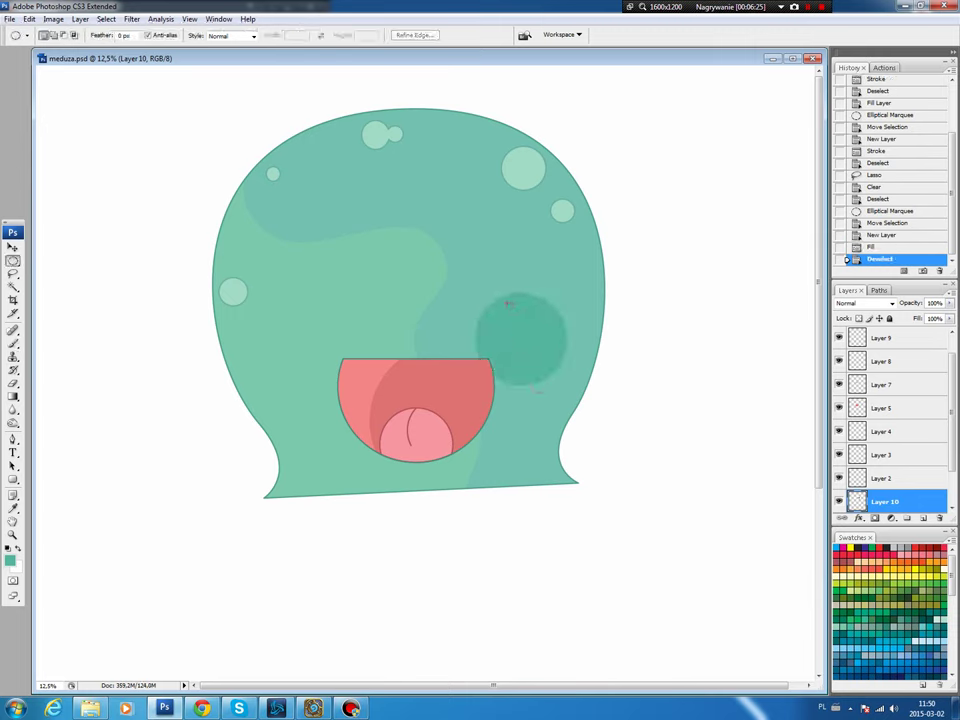
{"action": "mouse_move", "coordinate": [517, 322]}
{"action": "left_mouse_down"}
{"action": "mouse_move", "coordinate": [510, 315]}
{"action": "mouse_move", "coordinate": [534, 310]}
{"action": "left_mouse_up"}
{"action": "key", "text": "ctrl+u"}
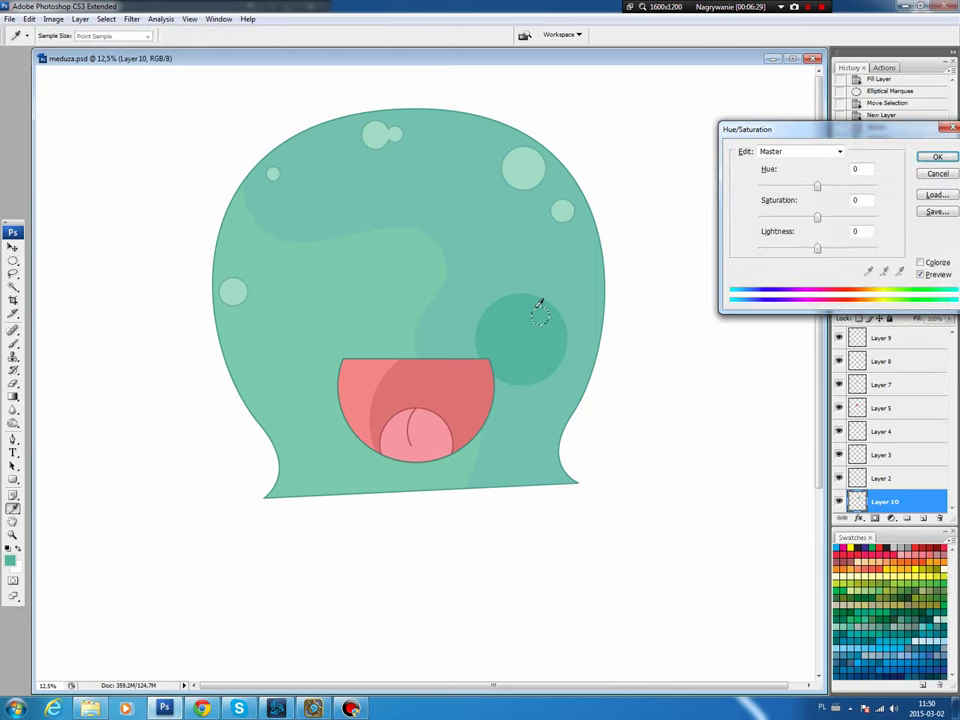
{"action": "left_click", "coordinate": [937, 157]}
{"action": "key", "text": "ctrl+d"}
Step: Stroke a thin #499784 darker teal outline around the circle on a new layer
{"action": "key", "text": "b"}
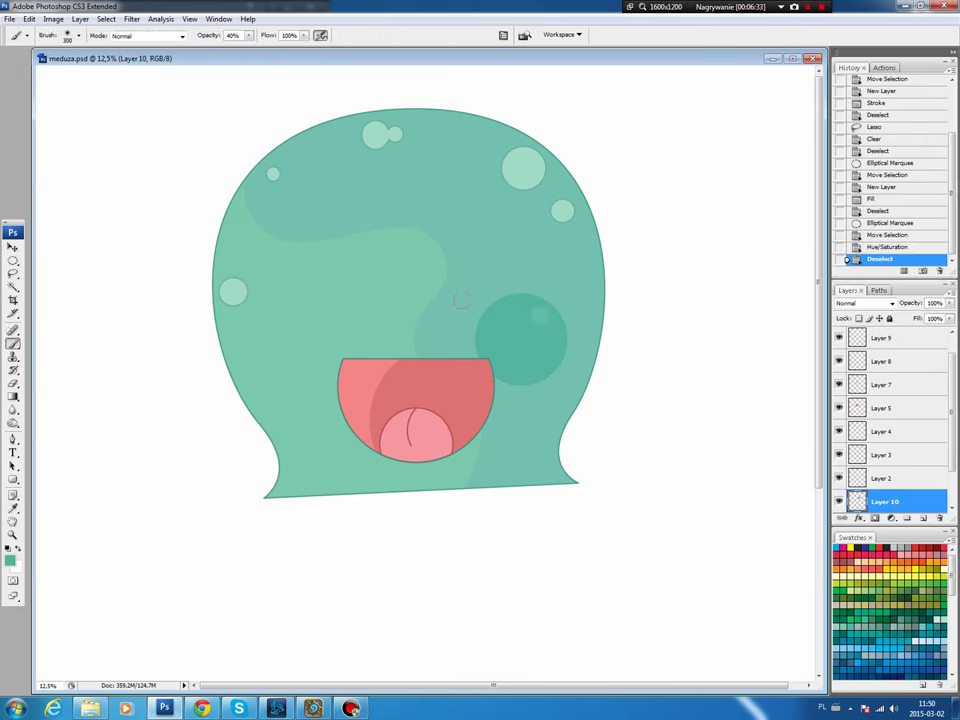
{"action": "key", "text": "i"}
{"action": "left_click", "coordinate": [9, 560]}
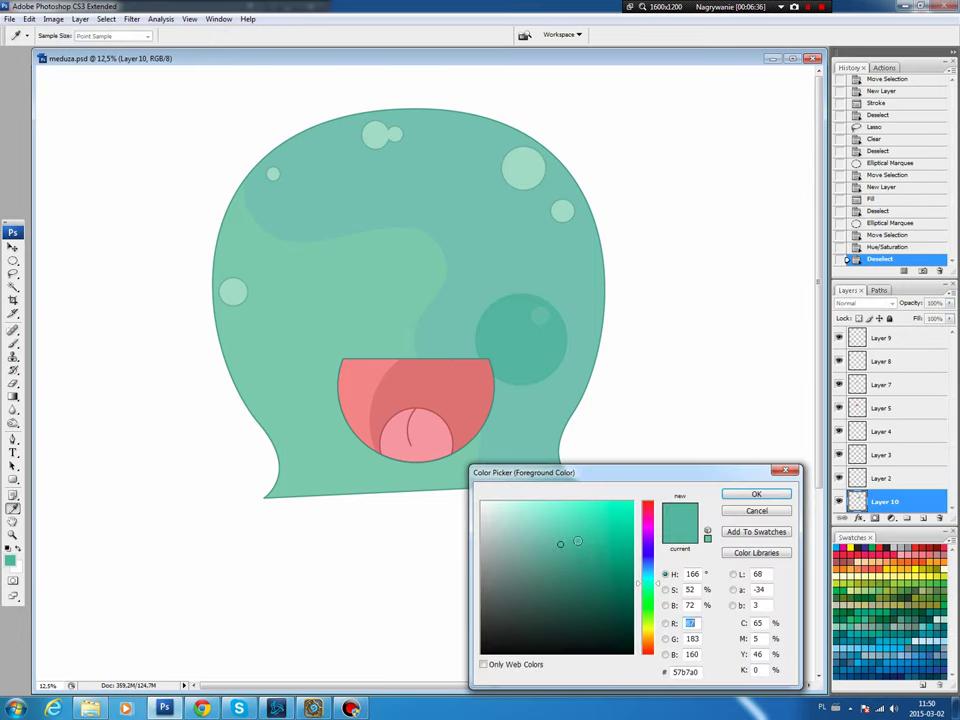
{"action": "left_click", "coordinate": [755, 494]}
{"action": "key", "text": "b"}
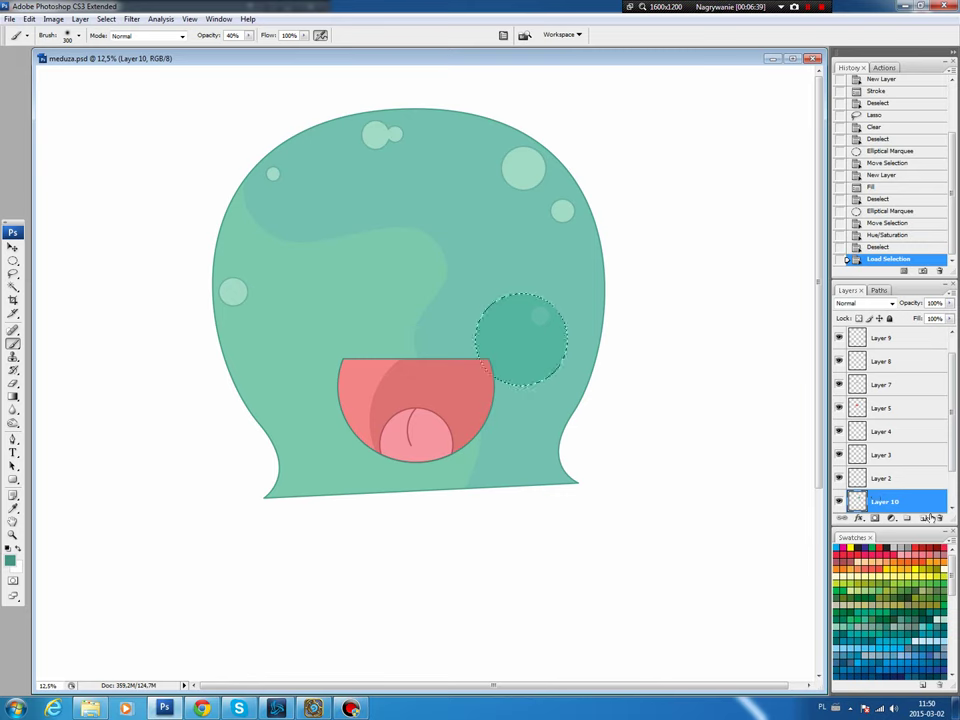
{"action": "key", "text": "ctrl+shift+alt+n"}
{"action": "left_click", "coordinate": [29, 18]}
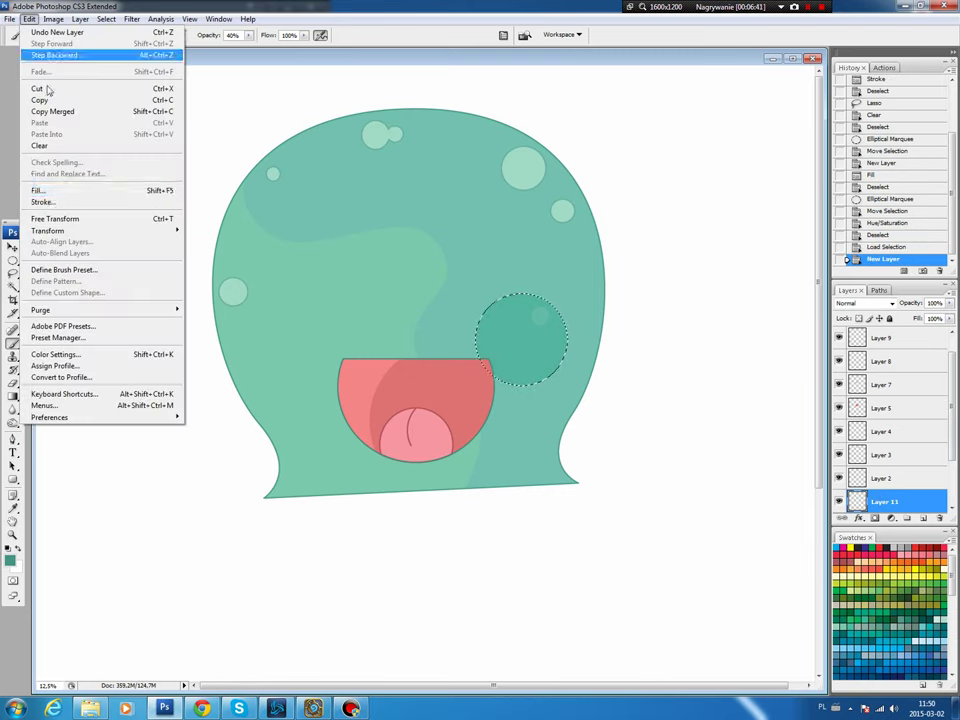
{"action": "left_click", "coordinate": [42, 201]}
{"action": "key", "text": "Return"}
{"action": "key", "text": "ctrl+d"}
{"action": "key", "text": "v"}
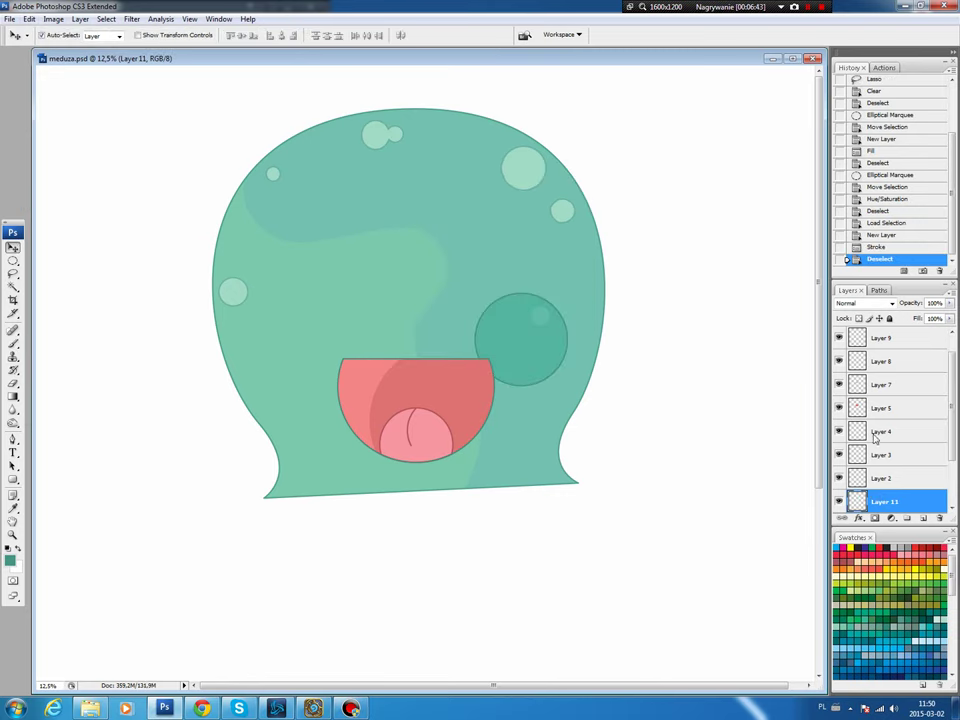
Step: Duplicate the linked circle layers, flip them horizontally, and place the copy left of the mouth
{"action": "scroll", "coordinate": [953, 393], "scroll_direction": "down", "scroll_amount": 2}
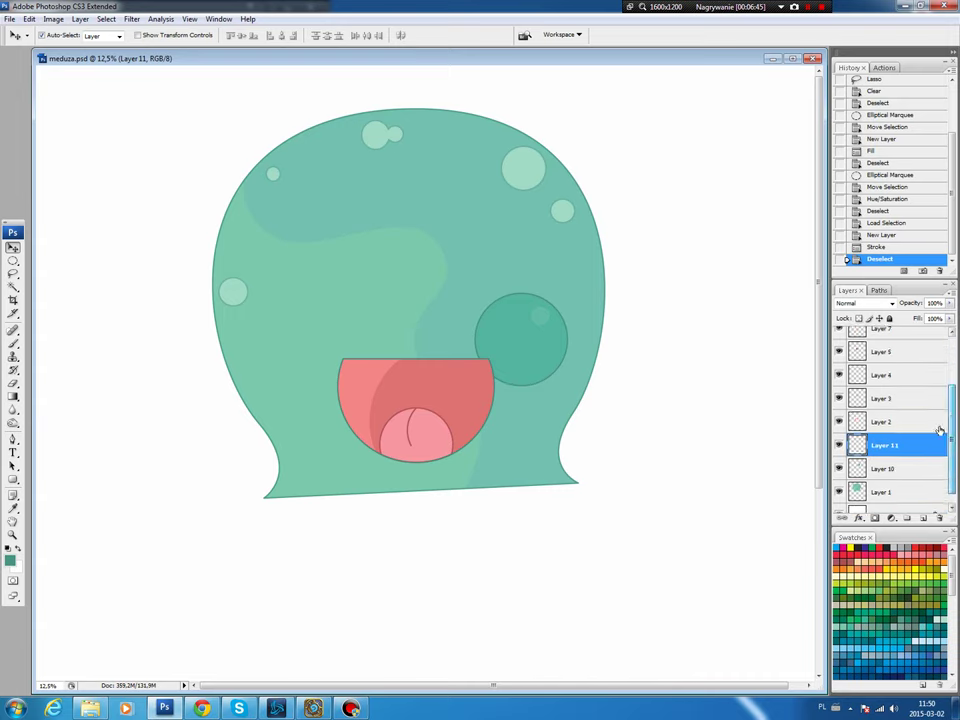
{"action": "left_click", "coordinate": [890, 466], "text": "shift"}
{"action": "left_click", "coordinate": [842, 518]}
{"action": "key", "text": "ctrl+j"}
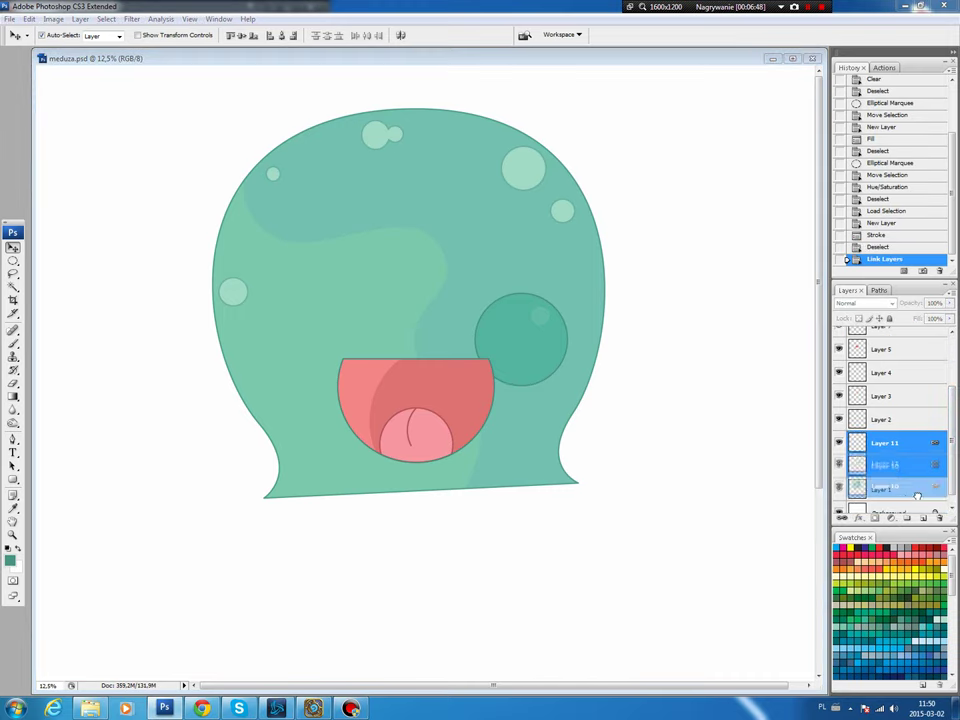
{"action": "left_click", "coordinate": [30, 19]}
{"action": "mouse_move", "coordinate": [48, 230]}
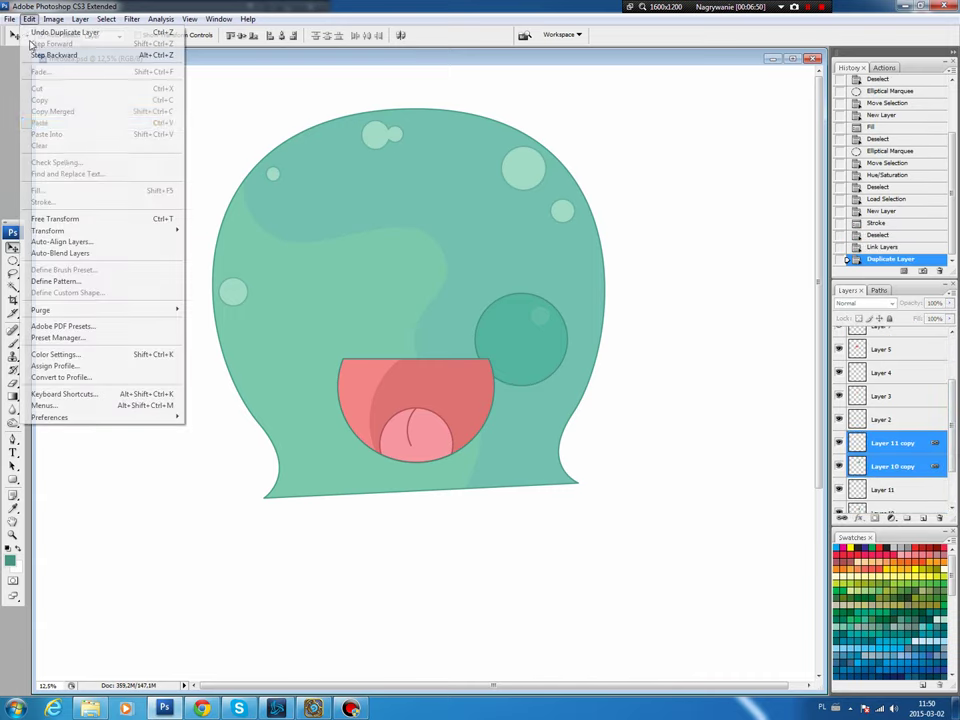
{"action": "left_click", "coordinate": [261, 364]}
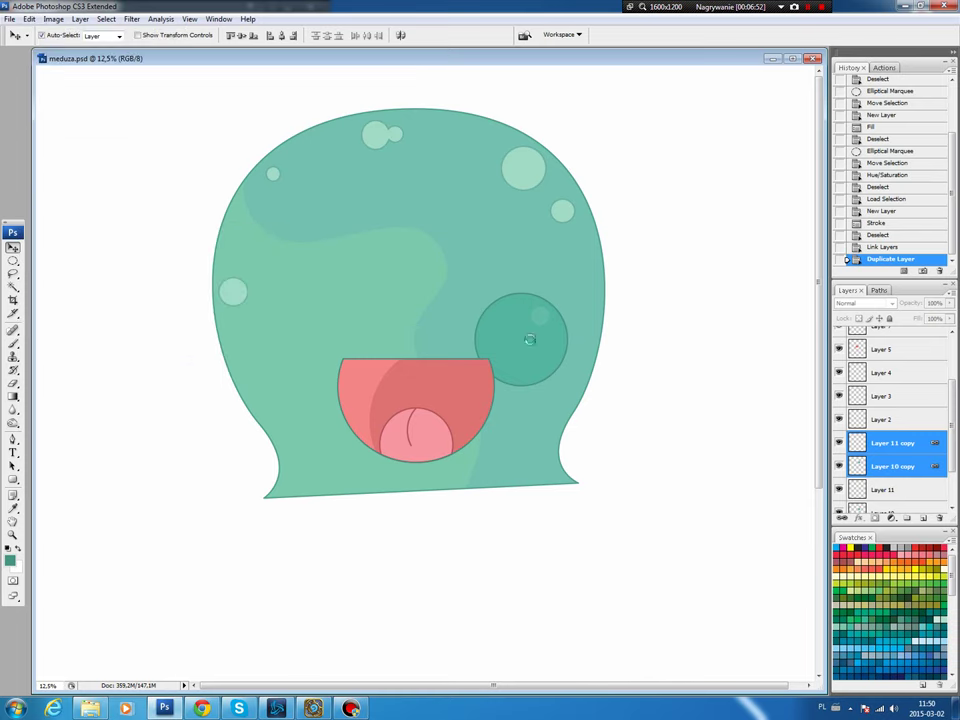
{"action": "left_click_drag", "start_coordinate": [550, 337], "coordinate": [333, 365]}
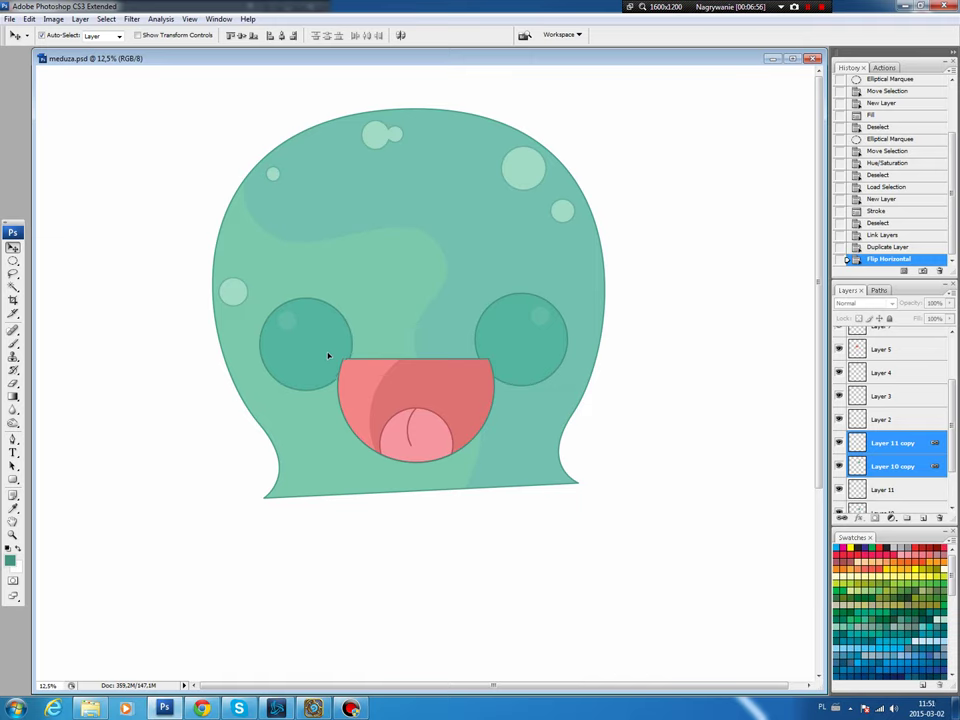
{"action": "left_click_drag", "start_coordinate": [333, 365], "coordinate": [328, 356]}
{"action": "left_click", "coordinate": [881, 350]}
Step: Link the mouth and tongue layers and try a tilt, then cancel it
{"action": "scroll", "coordinate": [890, 420], "scroll_direction": "up", "scroll_amount": 1}
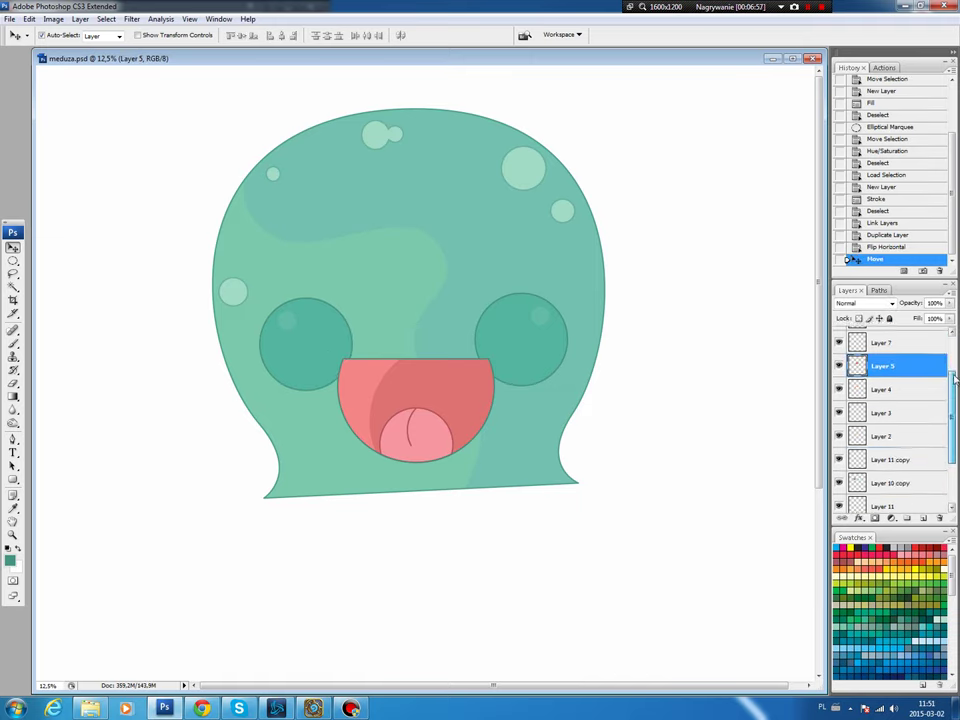
{"action": "scroll", "coordinate": [890, 420], "scroll_direction": "up", "scroll_amount": 2}
{"action": "left_click", "coordinate": [860, 387], "text": "ctrl"}
{"action": "left_click", "coordinate": [857, 363], "text": "ctrl"}
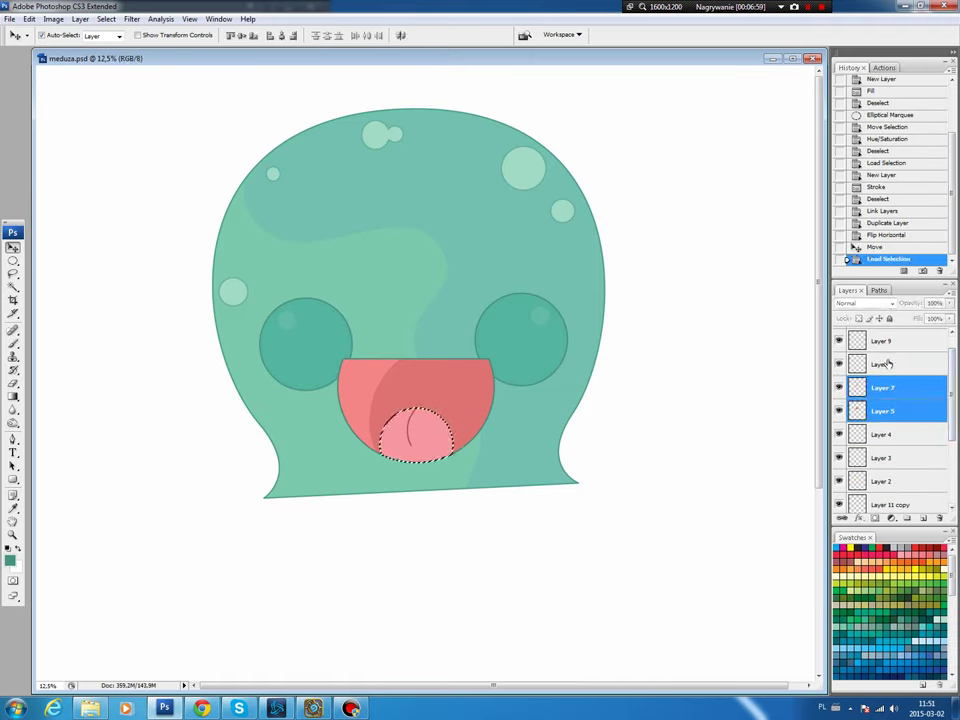
{"action": "left_click", "coordinate": [882, 341], "text": "shift"}
{"action": "left_click", "coordinate": [857, 433], "text": "ctrl"}
{"action": "left_click", "coordinate": [843, 518]}
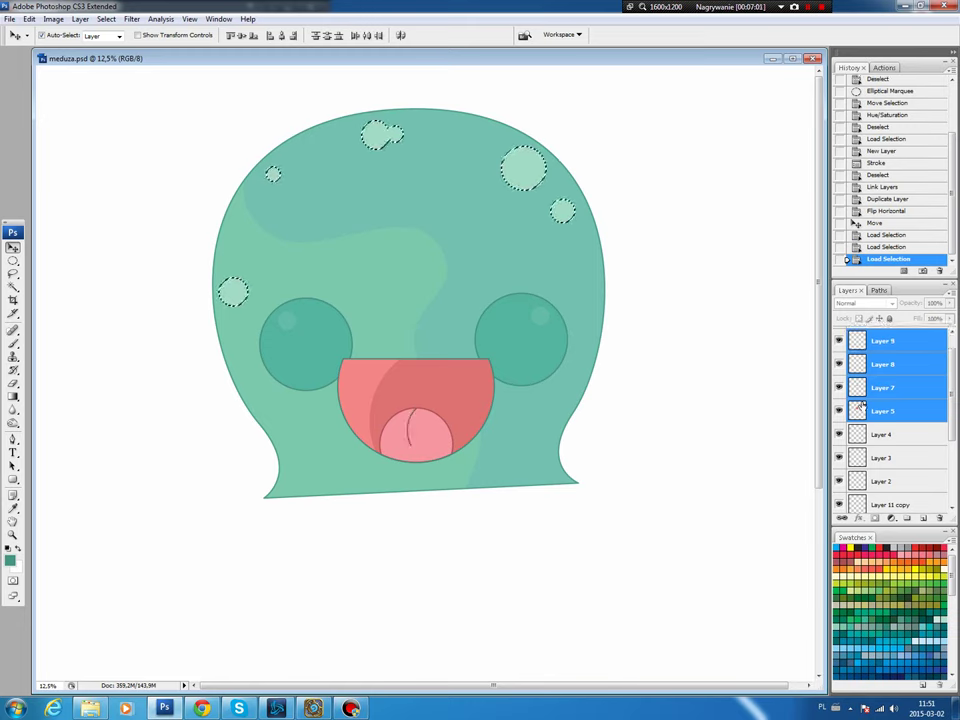
{"action": "key", "text": "ctrl+d"}
{"action": "key", "text": "ctrl+t"}
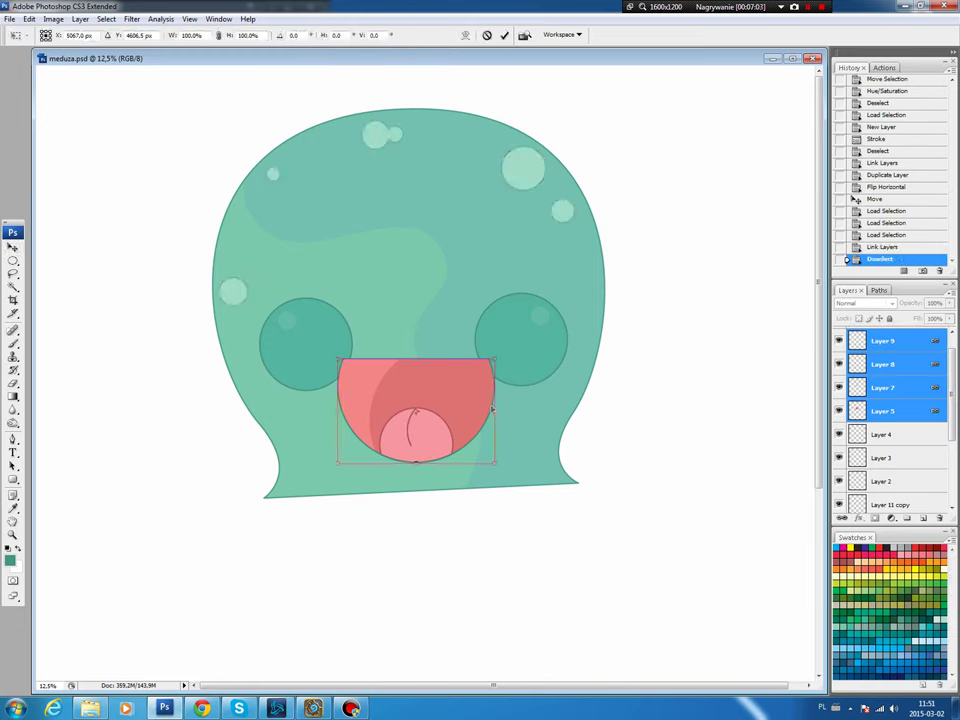
{"action": "left_click_drag", "start_coordinate": [561, 394], "coordinate": [557, 386]}
{"action": "key", "text": "Escape"}
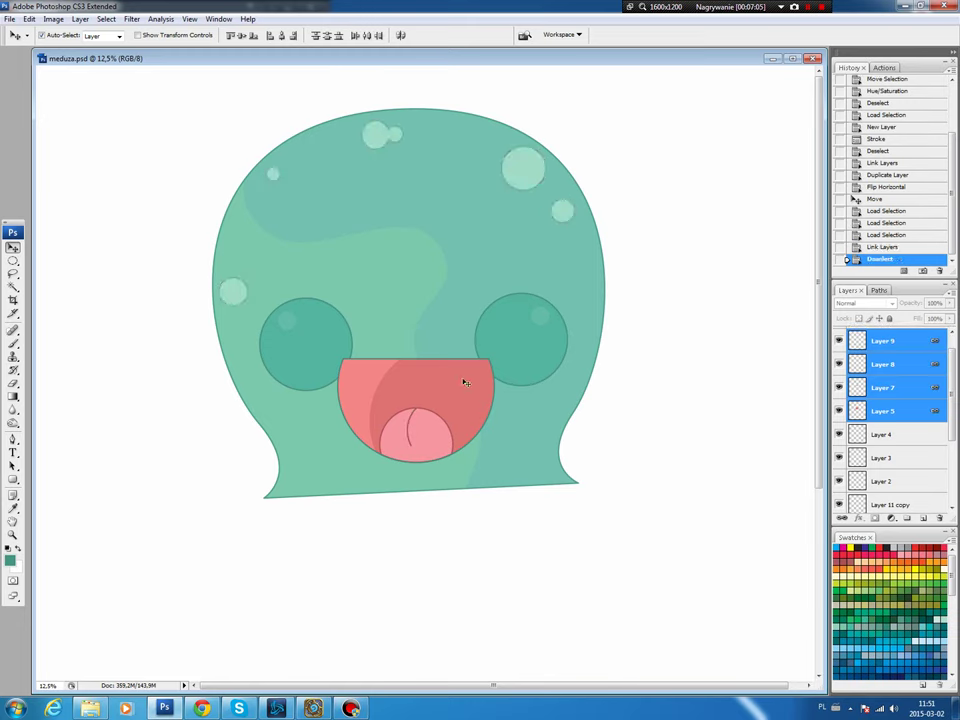
Step: Link Layer 6 as well and rotate the whole mouth about 4 degrees
{"action": "scroll", "coordinate": [952, 352], "scroll_direction": "up", "scroll_amount": 1}
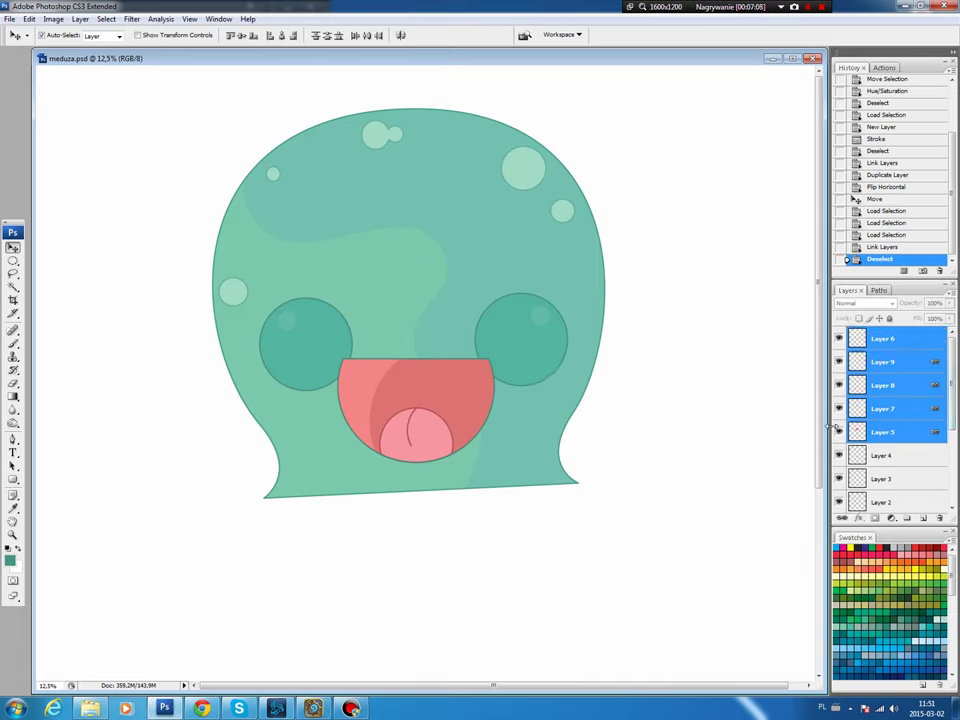
{"action": "left_click", "coordinate": [840, 518]}
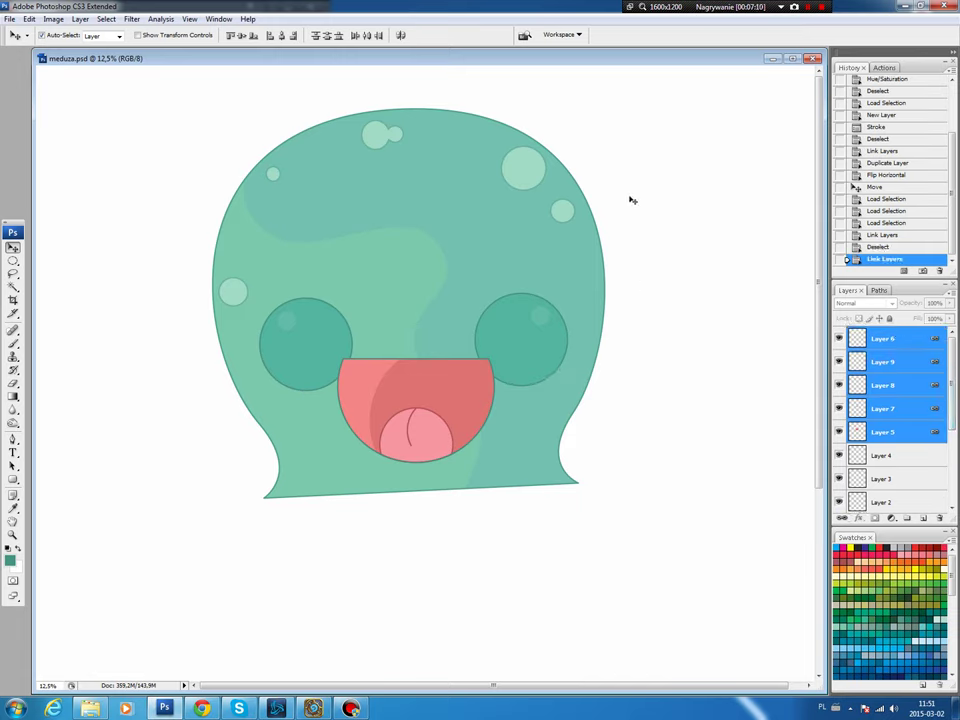
{"action": "key", "text": "ctrl+t"}
{"action": "left_click_drag", "start_coordinate": [562, 370], "coordinate": [557, 358]}
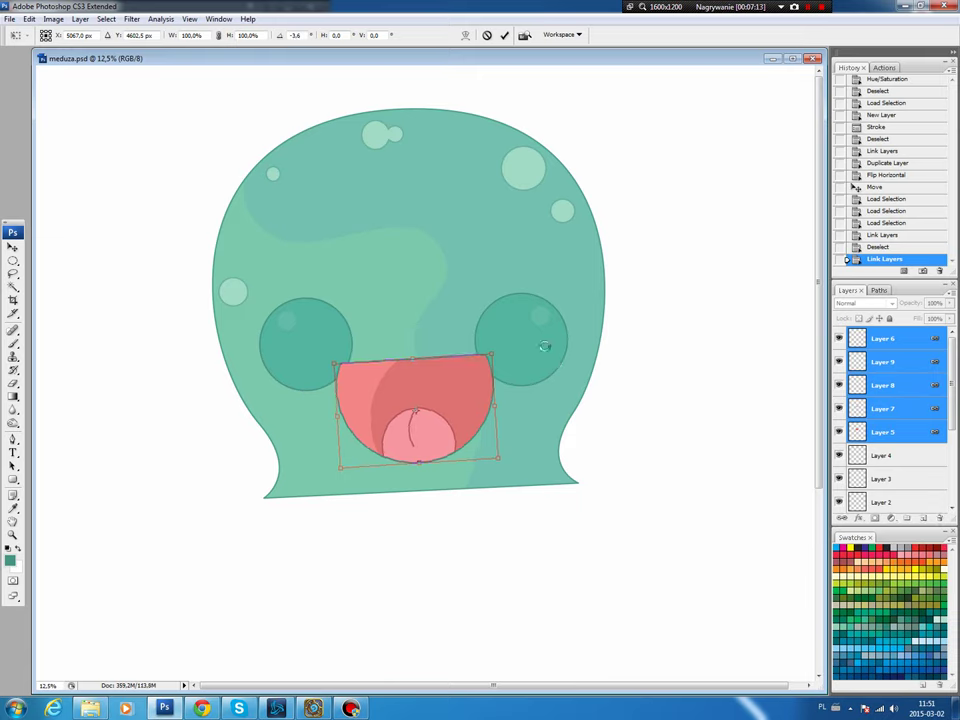
{"action": "key", "text": "Return"}
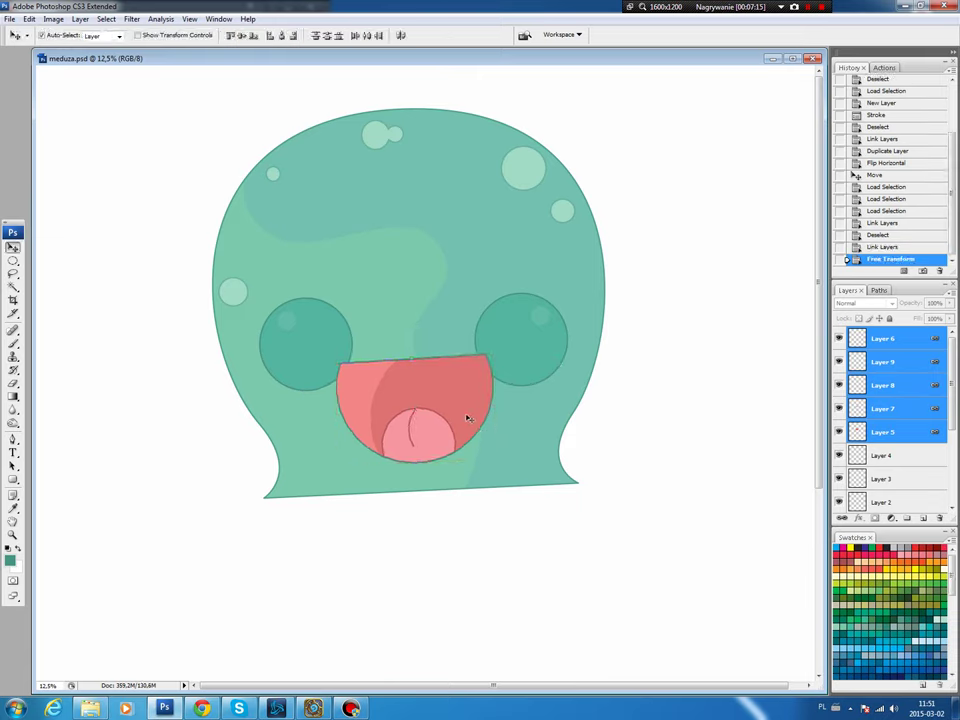
{"action": "left_click", "coordinate": [893, 433]}
Step: Boost the mouth's saturation on Layer 5 to +22 with Hue/Saturation
{"action": "key", "text": "ctrl+u"}
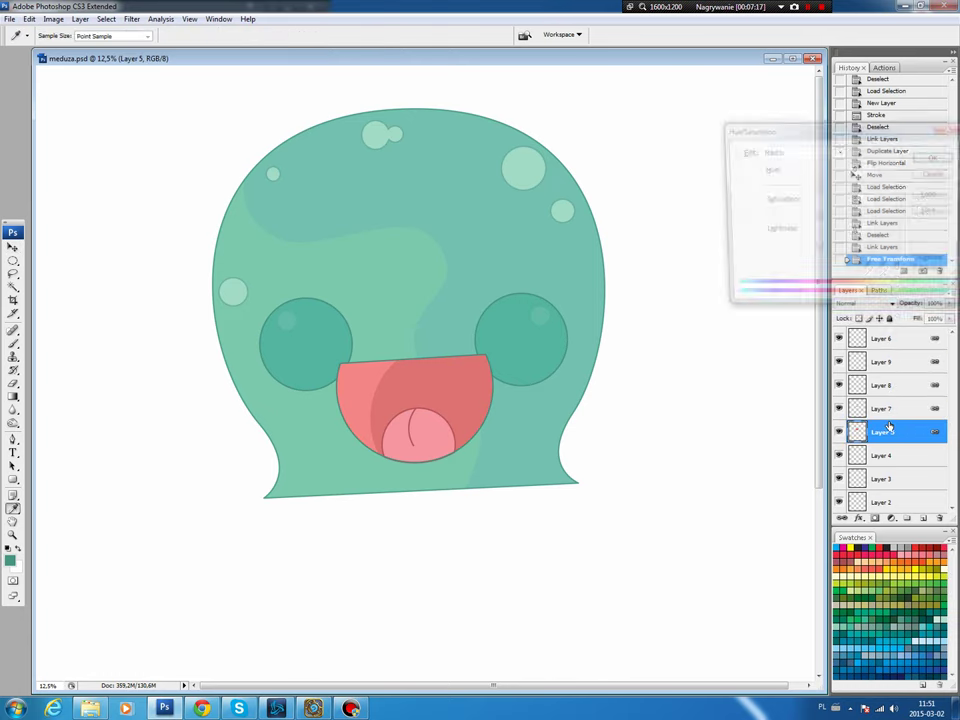
{"action": "left_click_drag", "start_coordinate": [825, 219], "coordinate": [815, 251]}
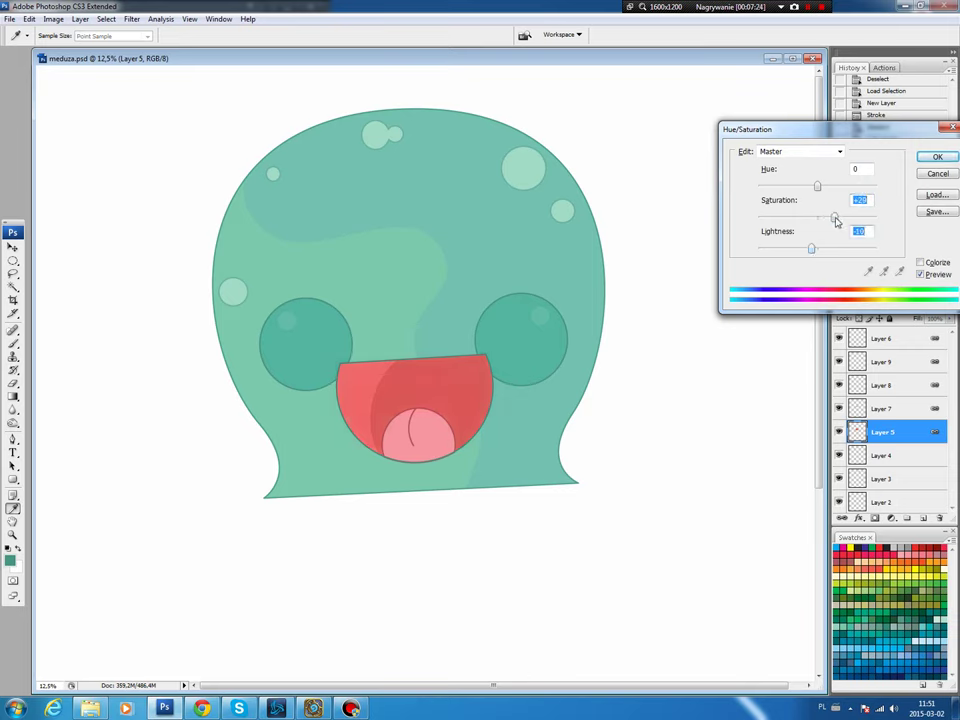
{"action": "left_click", "coordinate": [937, 157]}
{"action": "key", "text": "v"}
Step: On Layer 7, select everything except an ellipse around the tongue
{"action": "left_click", "coordinate": [437, 407]}
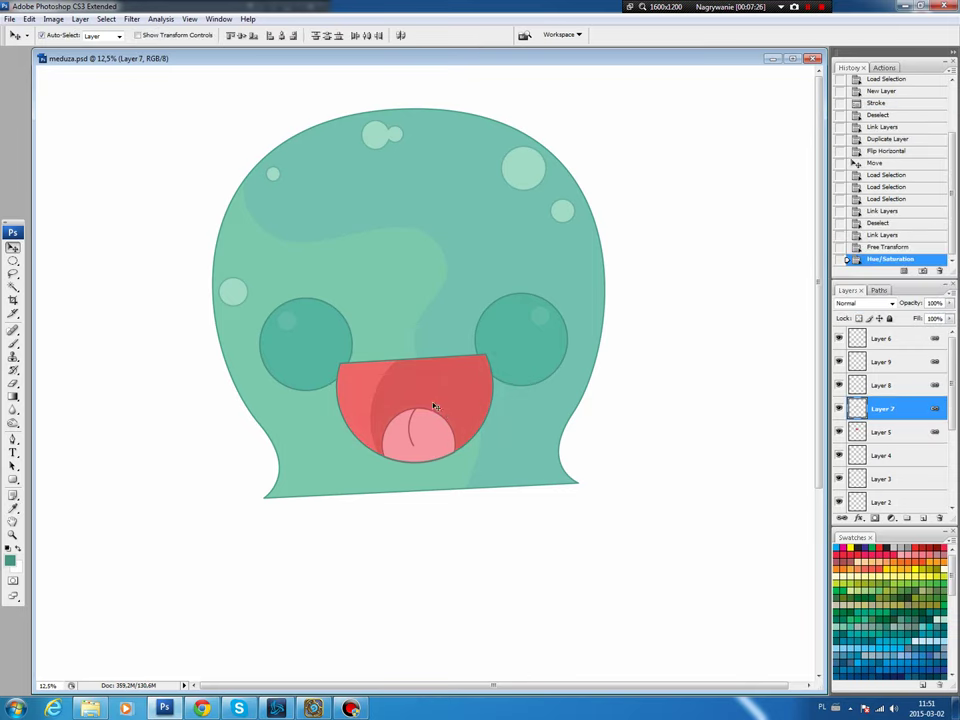
{"action": "key", "text": "m"}
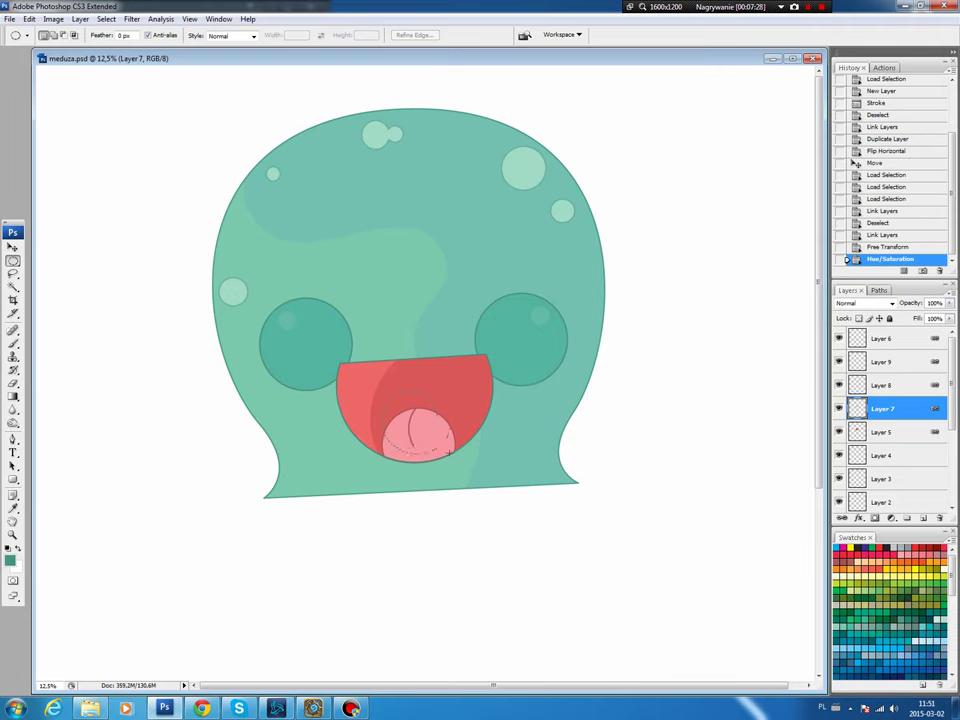
{"action": "left_click_drag", "start_coordinate": [455, 452], "coordinate": [379, 389]}
{"action": "left_click_drag", "start_coordinate": [432, 434], "coordinate": [432, 432]}
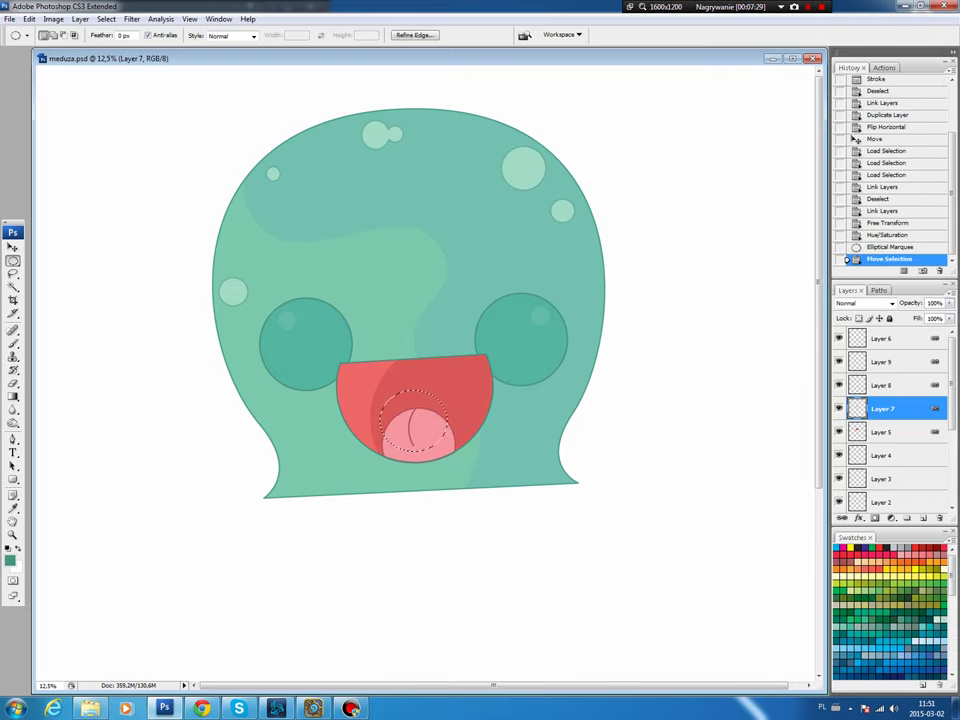
{"action": "left_click", "coordinate": [106, 19]}
{"action": "left_click", "coordinate": [115, 65]}
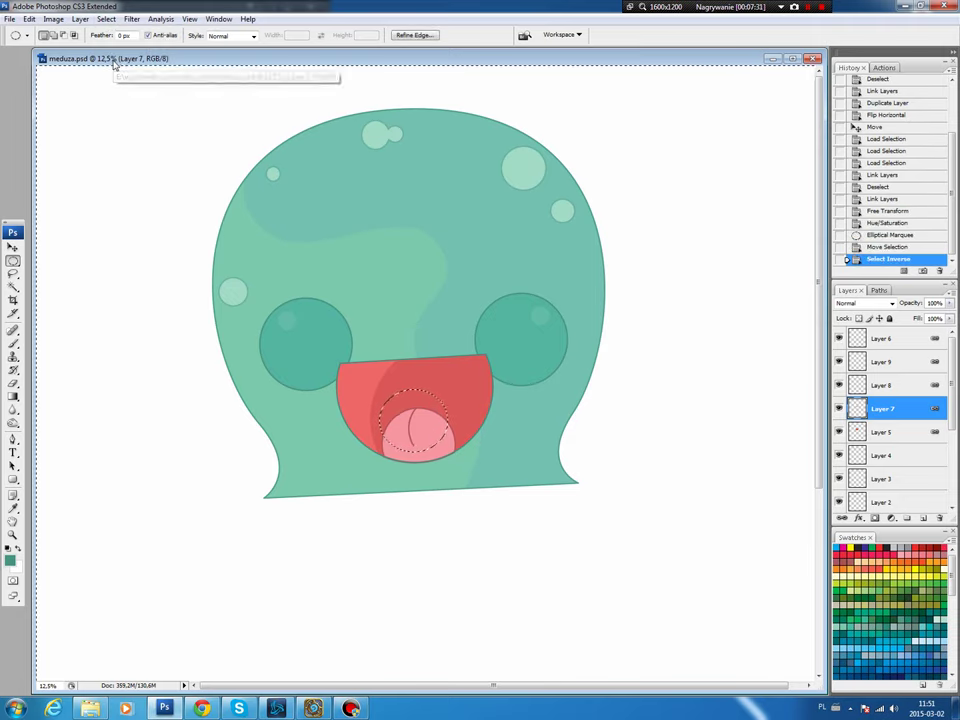
Step: Shade around the tongue with saturation about +12 and lightness -4, then deselect
{"action": "key", "text": "ctrl+u"}
{"action": "left_click", "coordinate": [816, 250]}
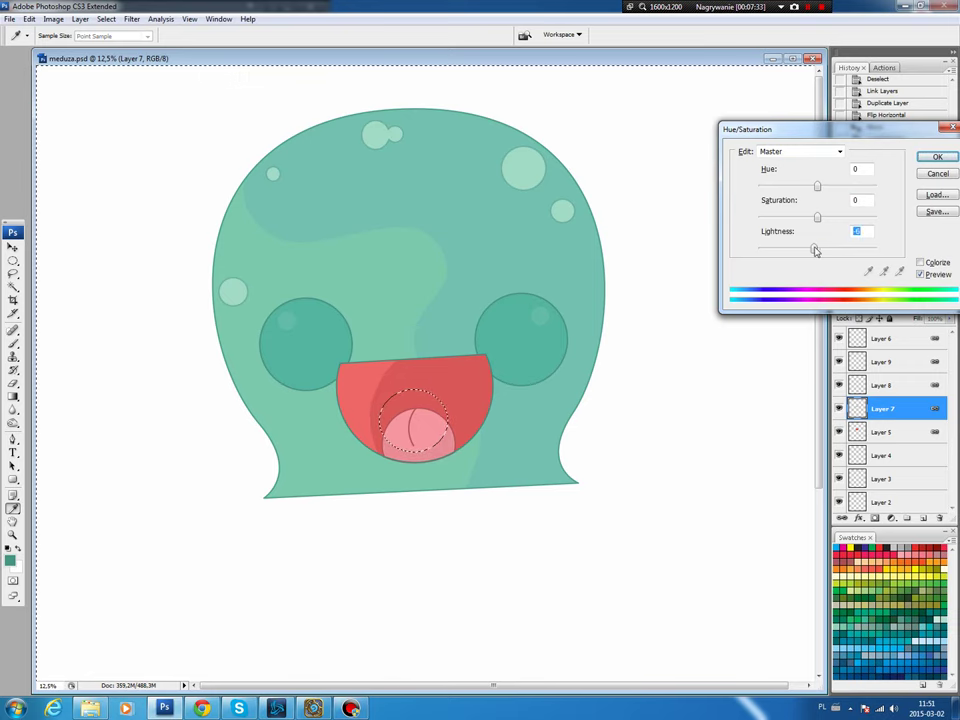
{"action": "left_click_drag", "start_coordinate": [816, 250], "coordinate": [819, 187]}
{"action": "left_click", "coordinate": [817, 189]}
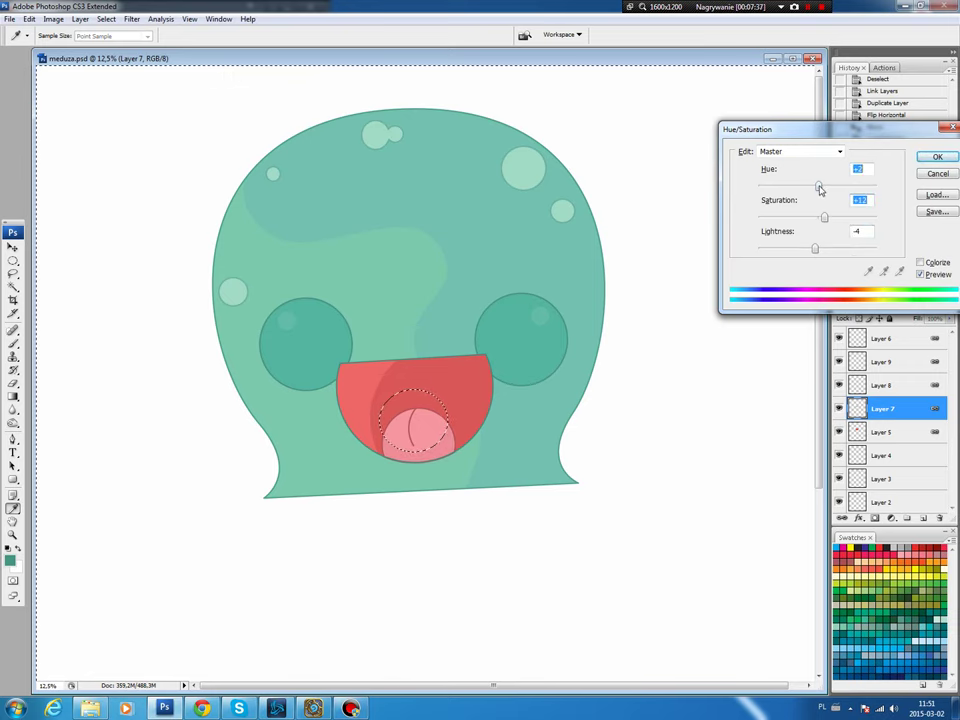
{"action": "left_click_drag", "start_coordinate": [816, 249], "coordinate": [814, 250]}
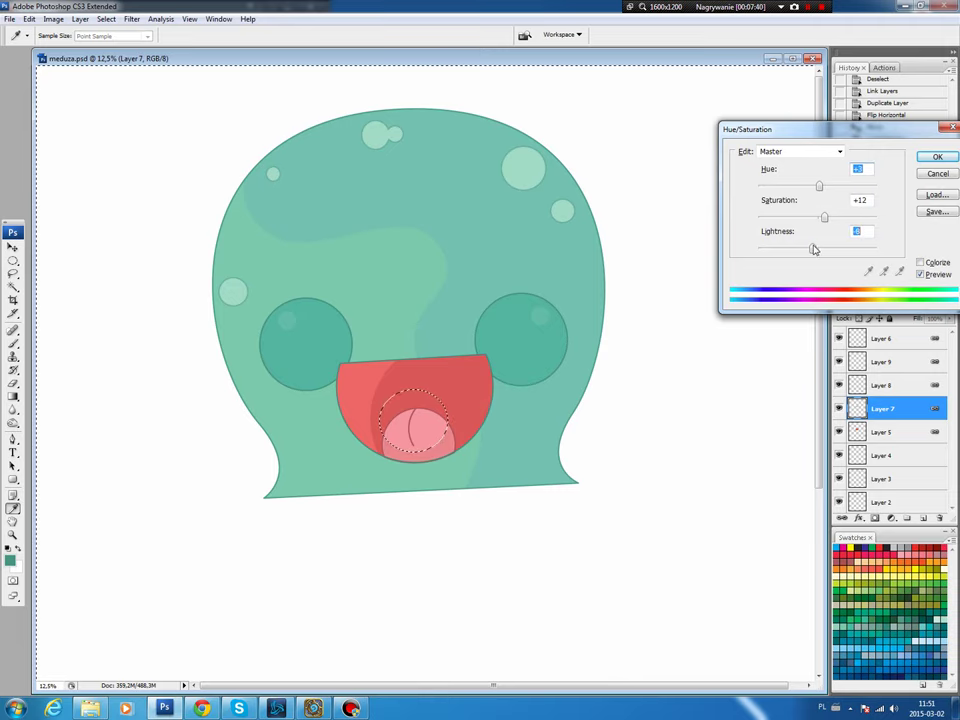
{"action": "key", "text": "Return"}
{"action": "key", "text": "ctrl+d"}
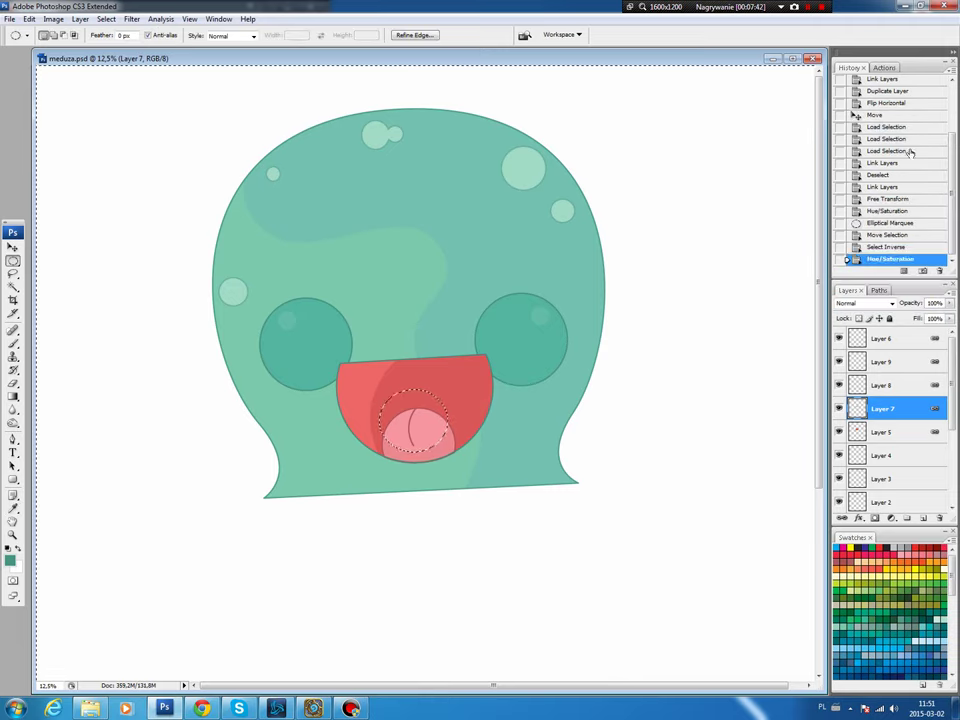
Step: On Layer 5, slightly darken an ellipse around the tongue and lower mouth
{"action": "key", "text": "v"}
{"action": "left_click", "coordinate": [448, 375]}
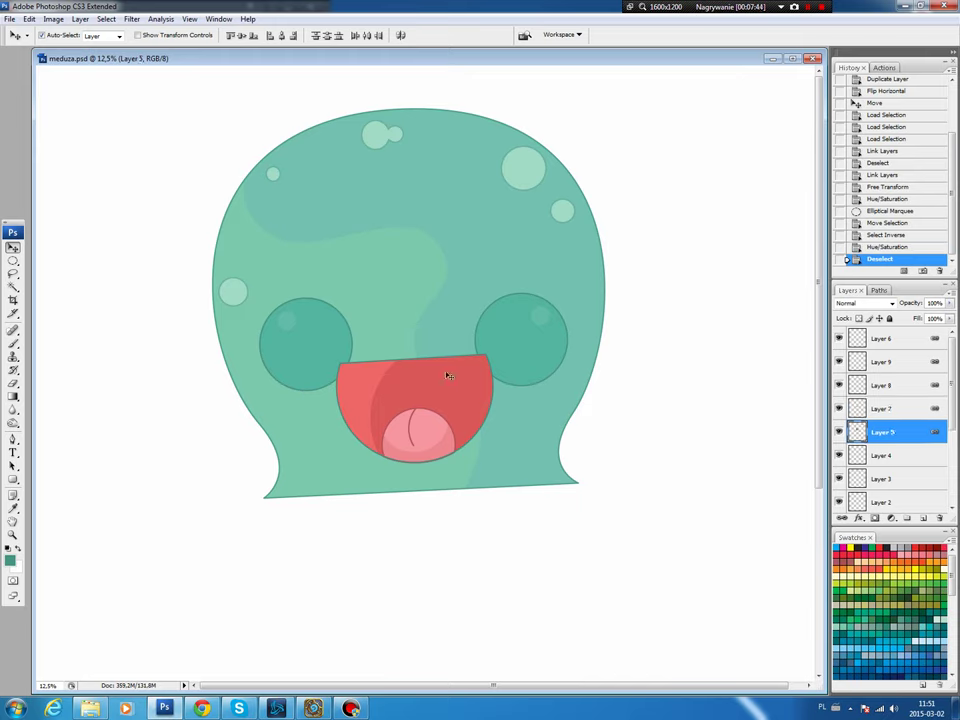
{"action": "key", "text": "m"}
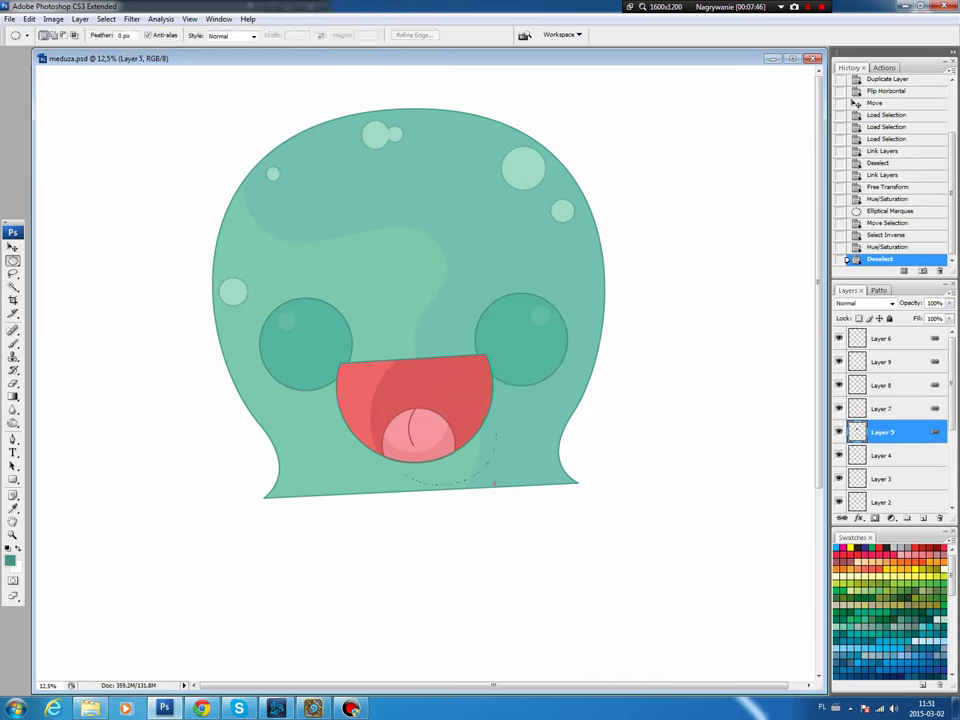
{"action": "left_click_drag", "start_coordinate": [493, 481], "coordinate": [450, 428]}
{"action": "key", "text": "ctrl+u"}
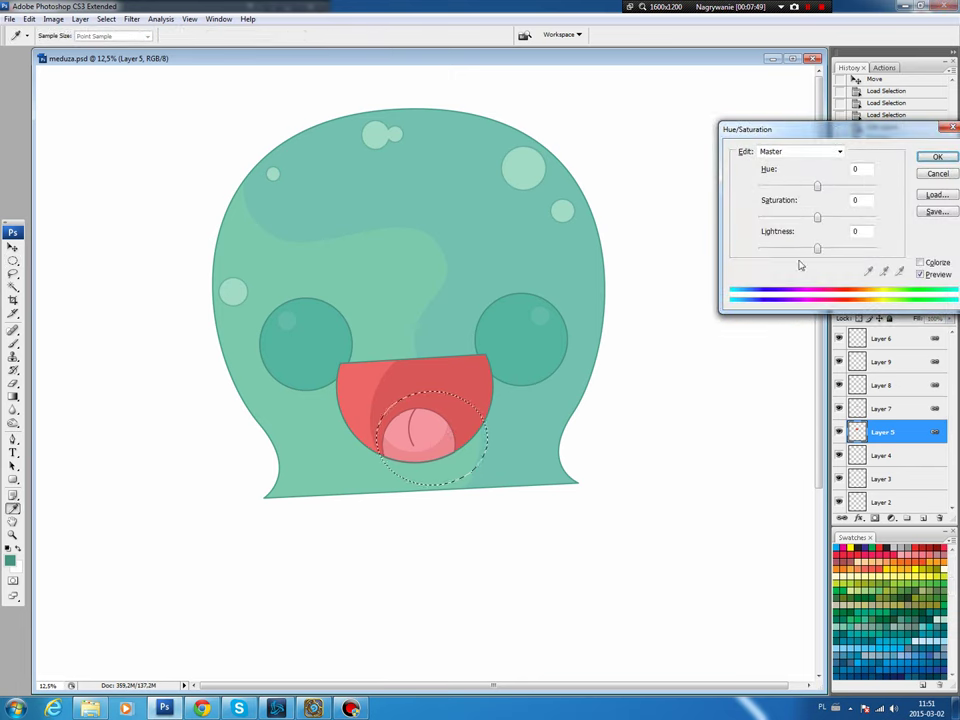
{"action": "left_click_drag", "start_coordinate": [817, 250], "coordinate": [813, 250]}
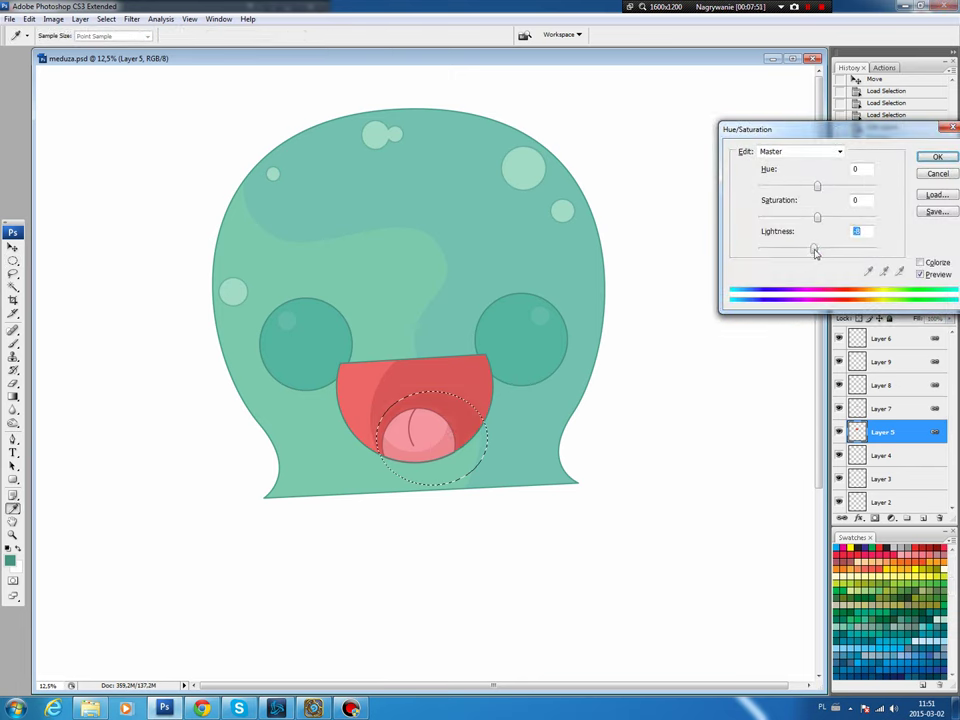
{"action": "left_click", "coordinate": [936, 157]}
{"action": "key", "text": "ctrl+d"}
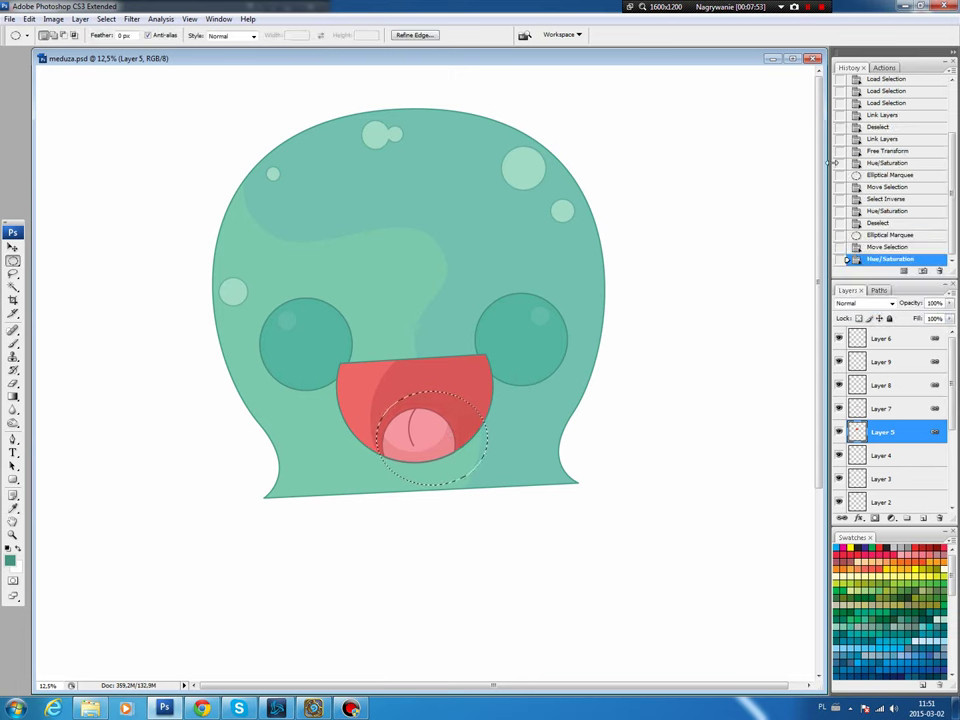
{"action": "key", "text": "v"}
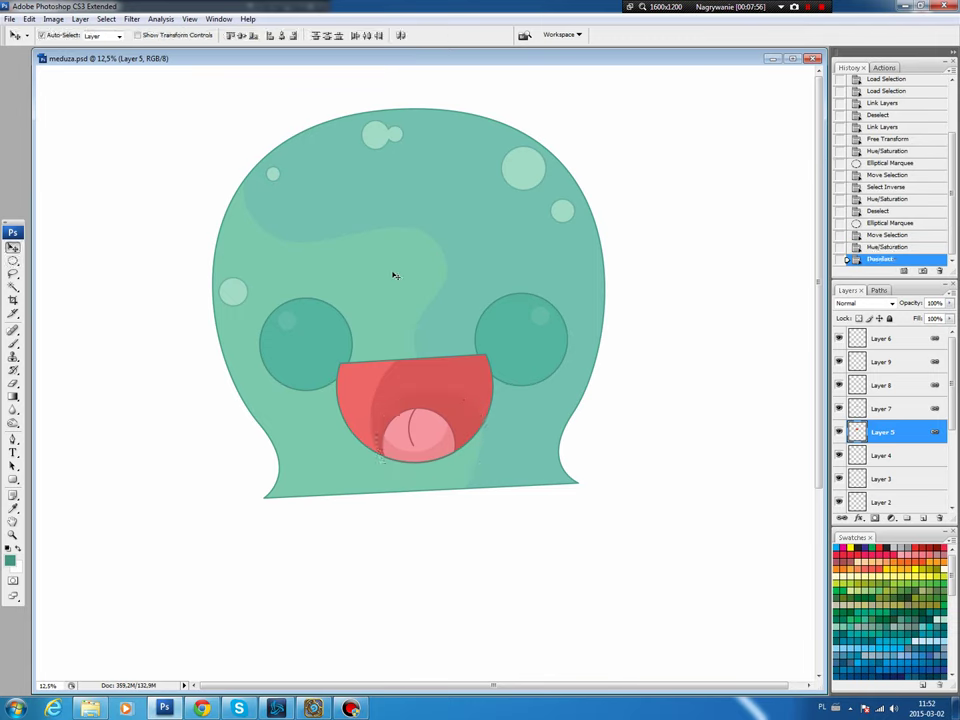
Step: Shift the left eye down and left, and raise the right eye about 12 px
{"action": "left_click_drag", "start_coordinate": [319, 316], "coordinate": [316, 323]}
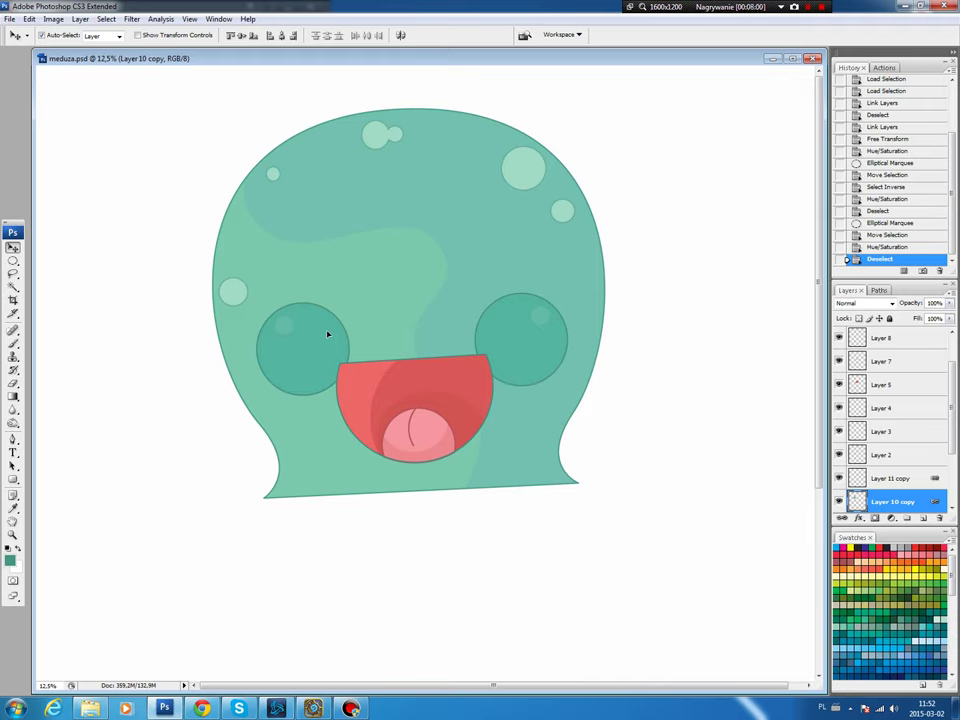
{"action": "left_click_drag", "start_coordinate": [327, 334], "coordinate": [327, 330]}
{"action": "left_click_drag", "start_coordinate": [524, 343], "coordinate": [521, 331]}
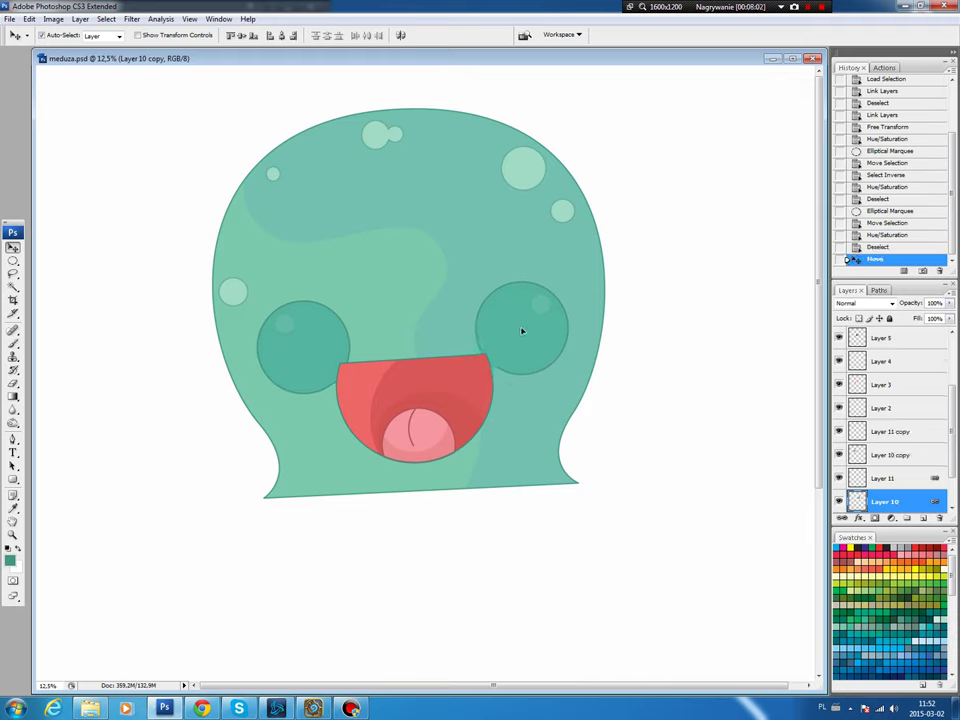
{"action": "left_click_drag", "start_coordinate": [324, 358], "coordinate": [333, 333]}
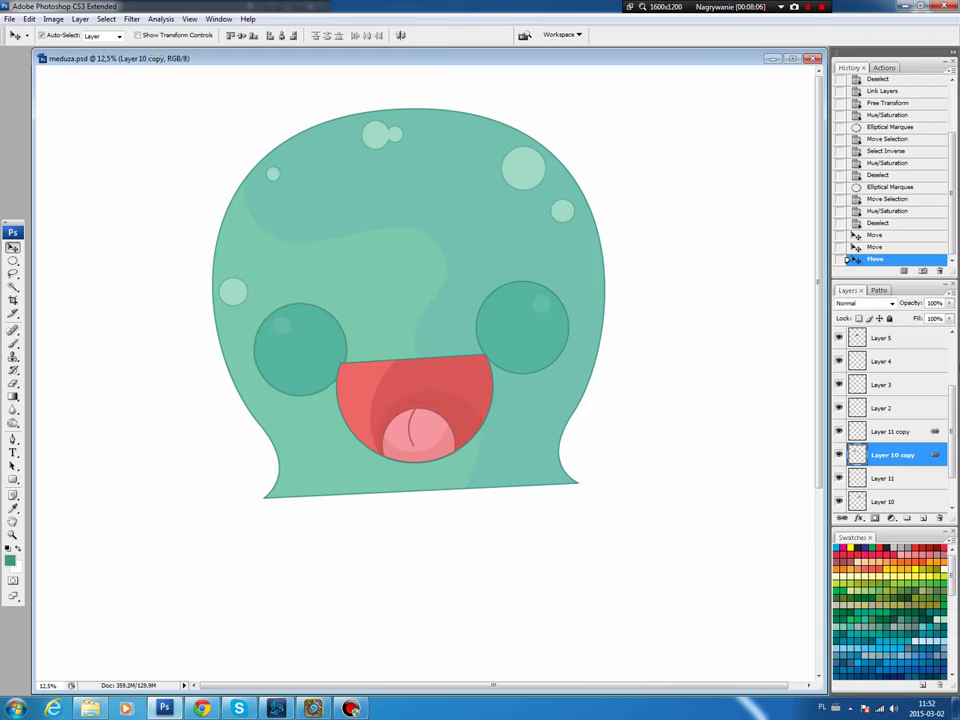
{"action": "scroll", "coordinate": [890, 420], "scroll_direction": "up", "scroll_amount": 2}
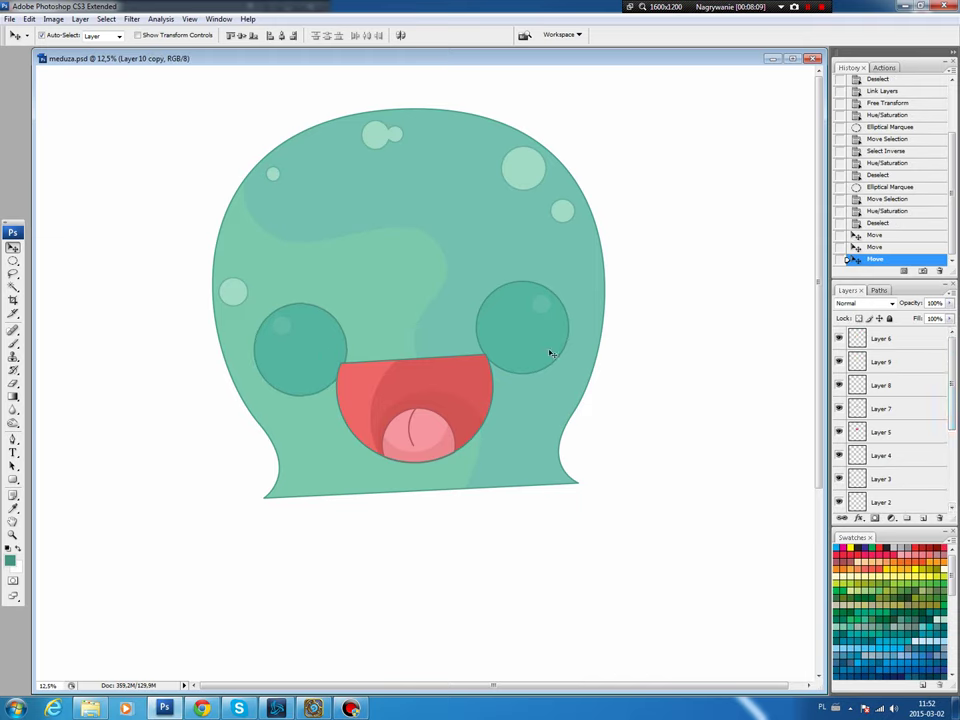
{"action": "left_click", "coordinate": [942, 341]}
{"action": "key", "text": "m"}
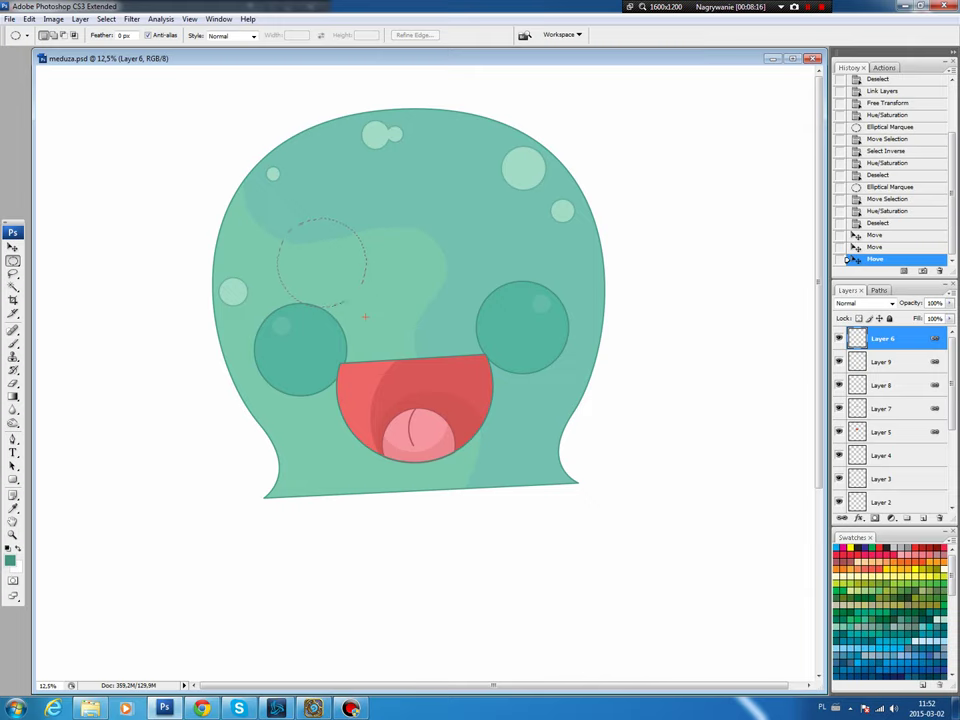
Step: Fill a circle above the left eye with white on a new layer
{"action": "left_click_drag", "start_coordinate": [365, 317], "coordinate": [339, 270]}
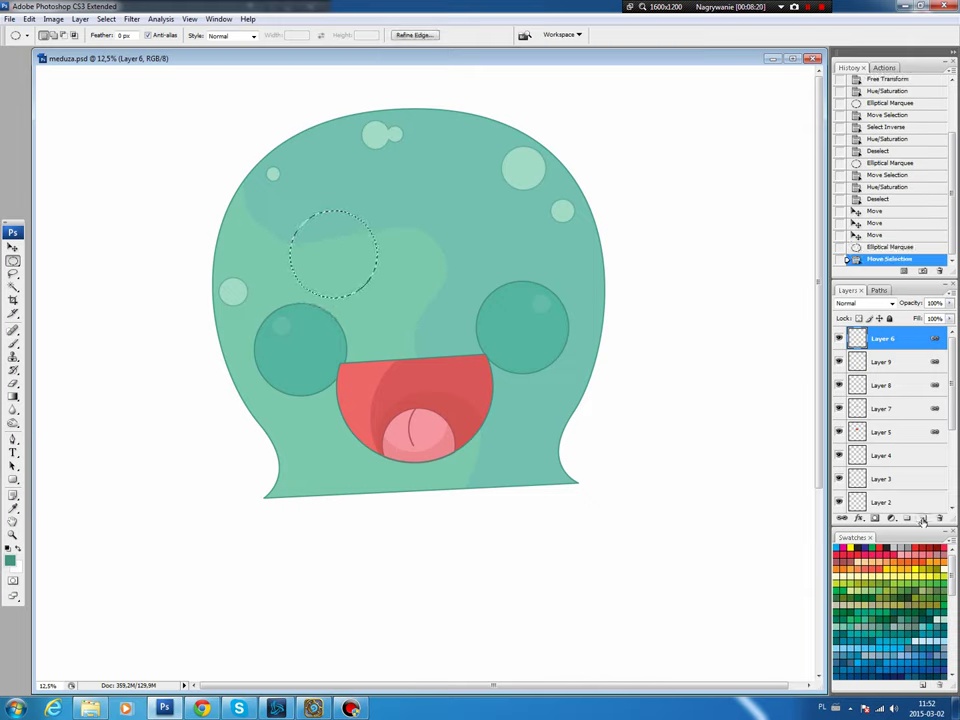
{"action": "left_click", "coordinate": [922, 518]}
{"action": "key", "text": "ctrl+BackSpace"}
{"action": "key", "text": "ctrl+d"}
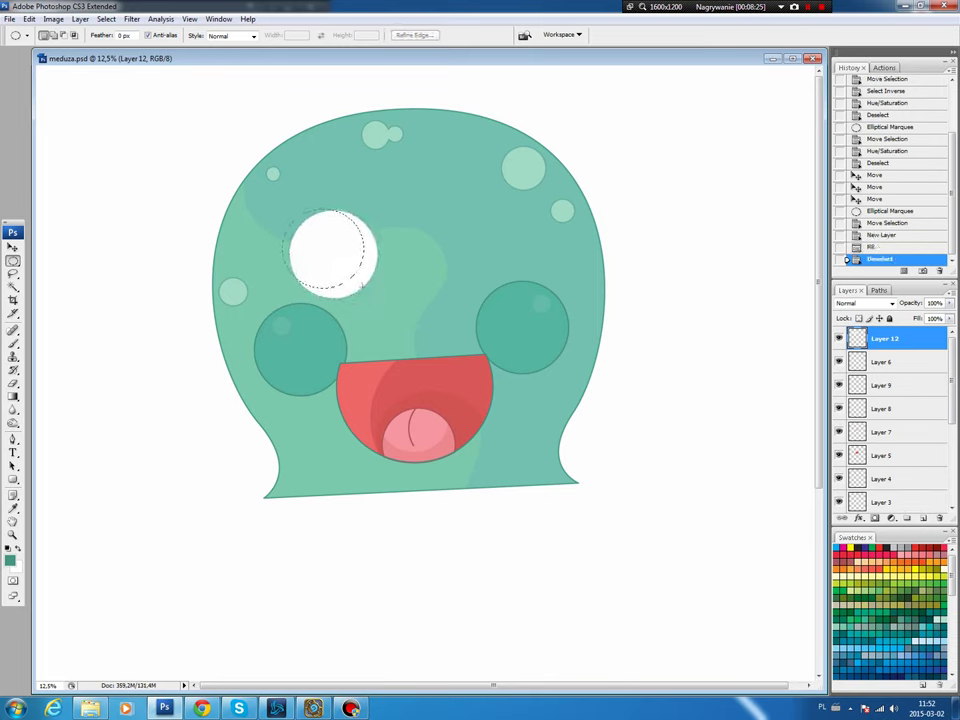
Step: Select outside an offset ellipse over the white circle and lower its edge lightness
{"action": "left_click_drag", "start_coordinate": [363, 286], "coordinate": [364, 287]}
{"action": "left_click", "coordinate": [106, 19]}
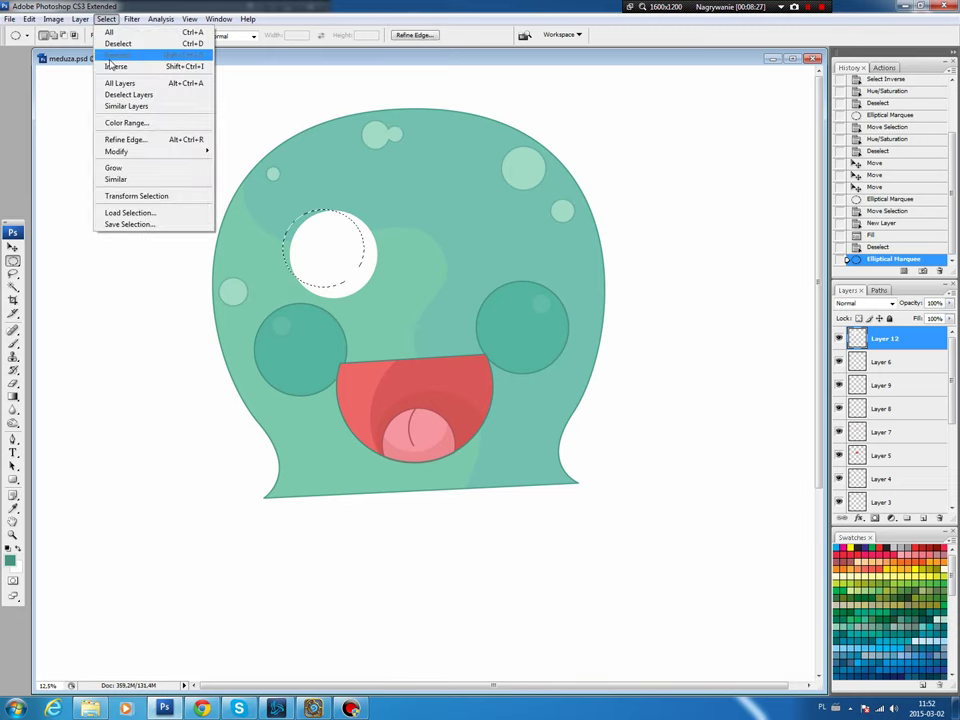
{"action": "left_click", "coordinate": [115, 66]}
{"action": "key", "text": "ctrl+u"}
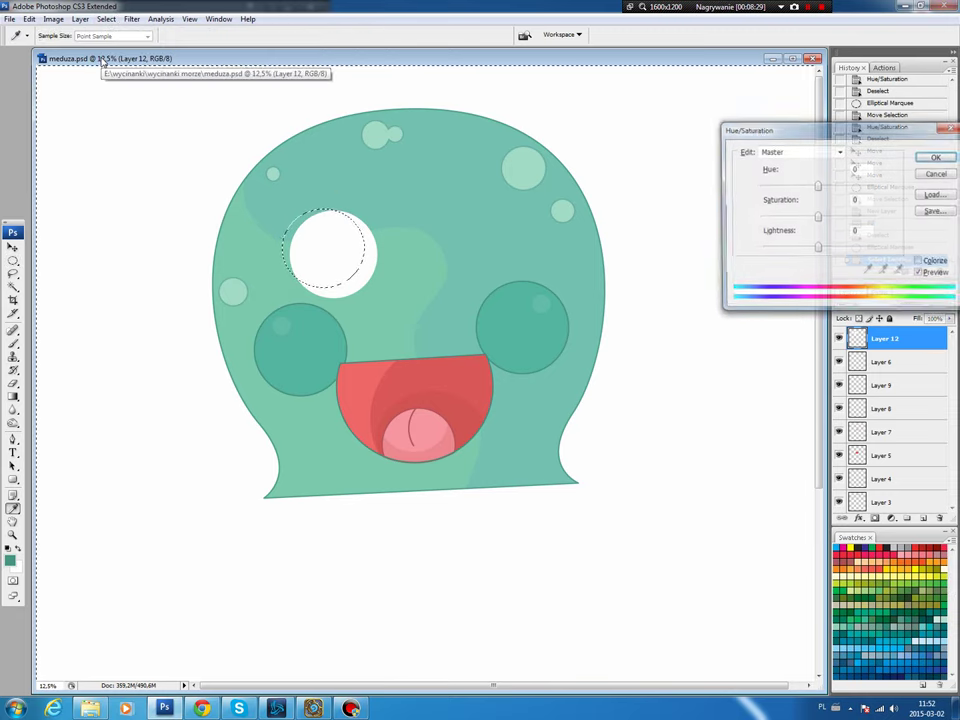
{"action": "left_click_drag", "start_coordinate": [818, 249], "coordinate": [816, 252]}
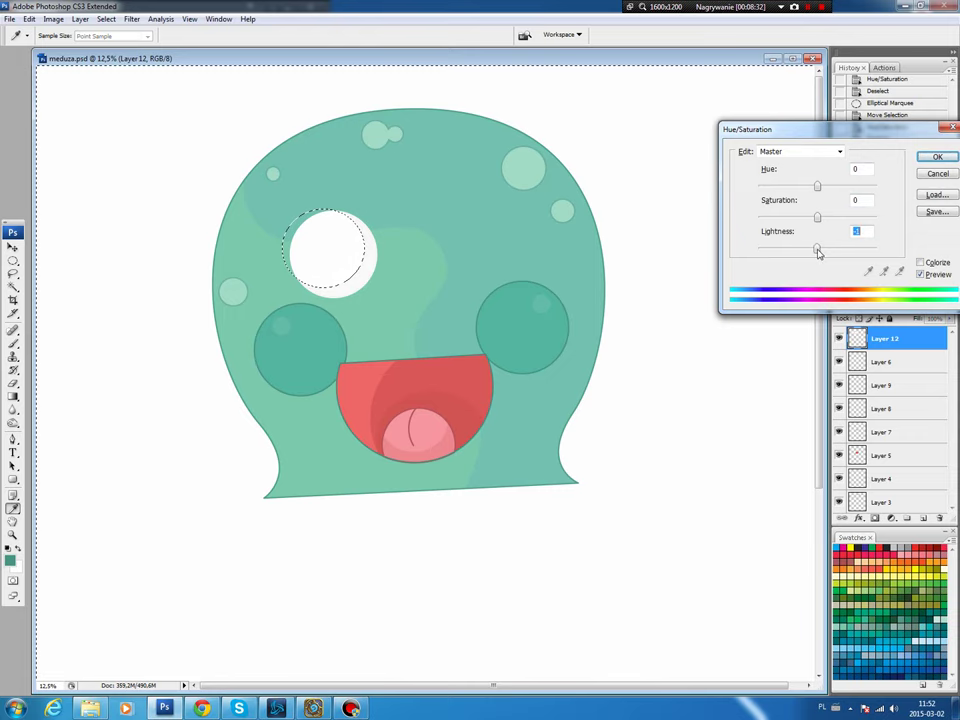
Step: Apply the grey edge shading, load Layer 12's outline, and add Layer 13 above it
{"action": "left_click", "coordinate": [937, 157]}
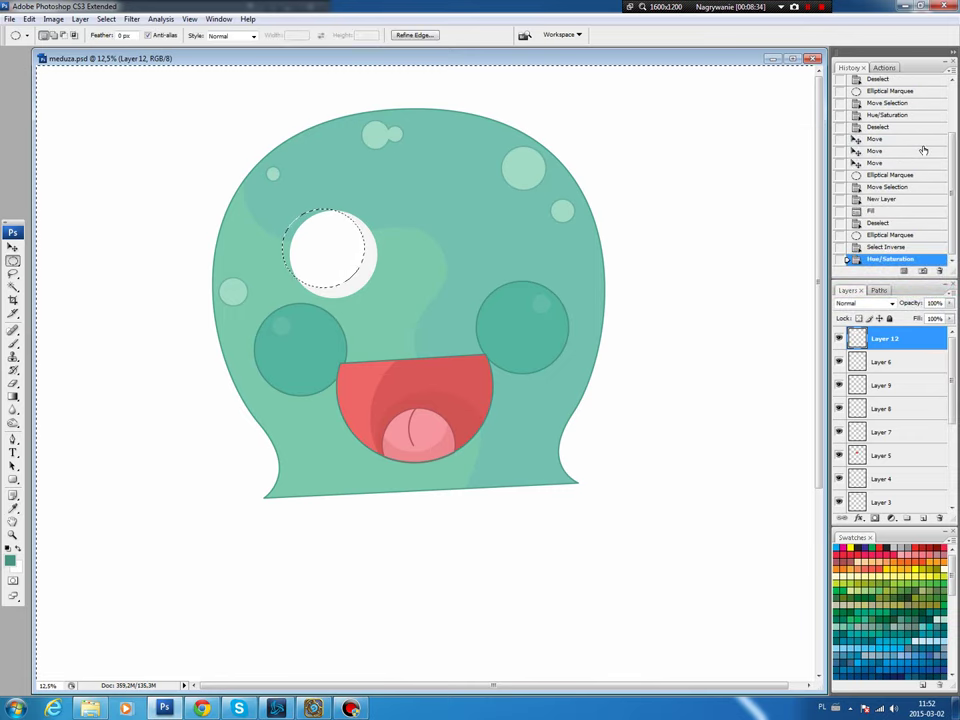
{"action": "key", "text": "ctrl+d"}
{"action": "key", "text": "b"}
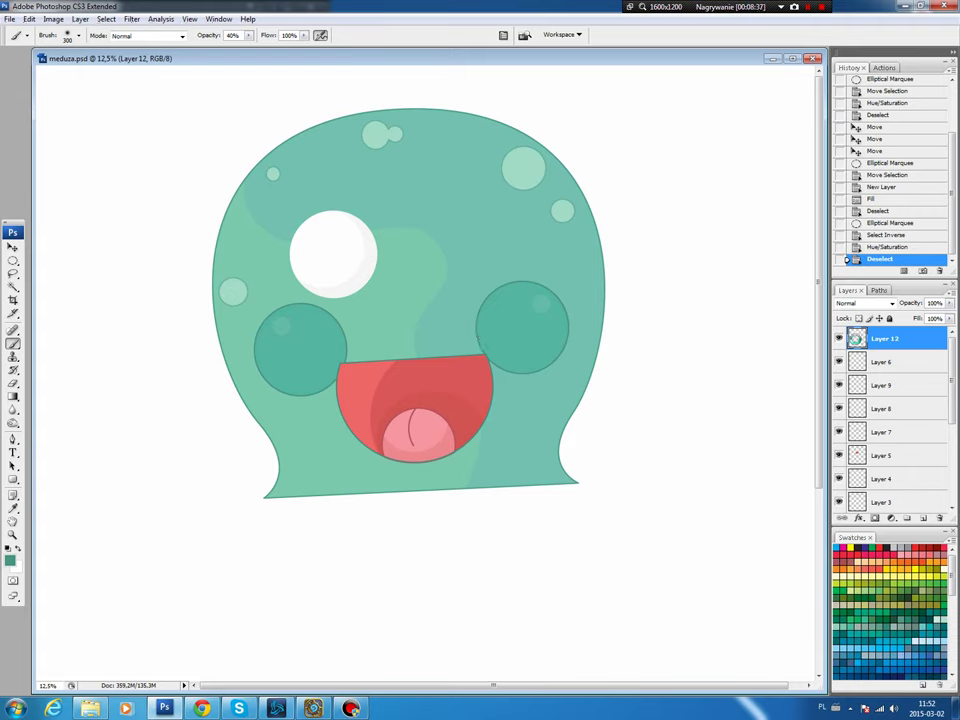
{"action": "left_click", "coordinate": [857, 338], "text": "ctrl"}
{"action": "left_click", "coordinate": [923, 518]}
Step: Stroke the eye selection with a thin outline and deselect
{"action": "left_click", "coordinate": [30, 18]}
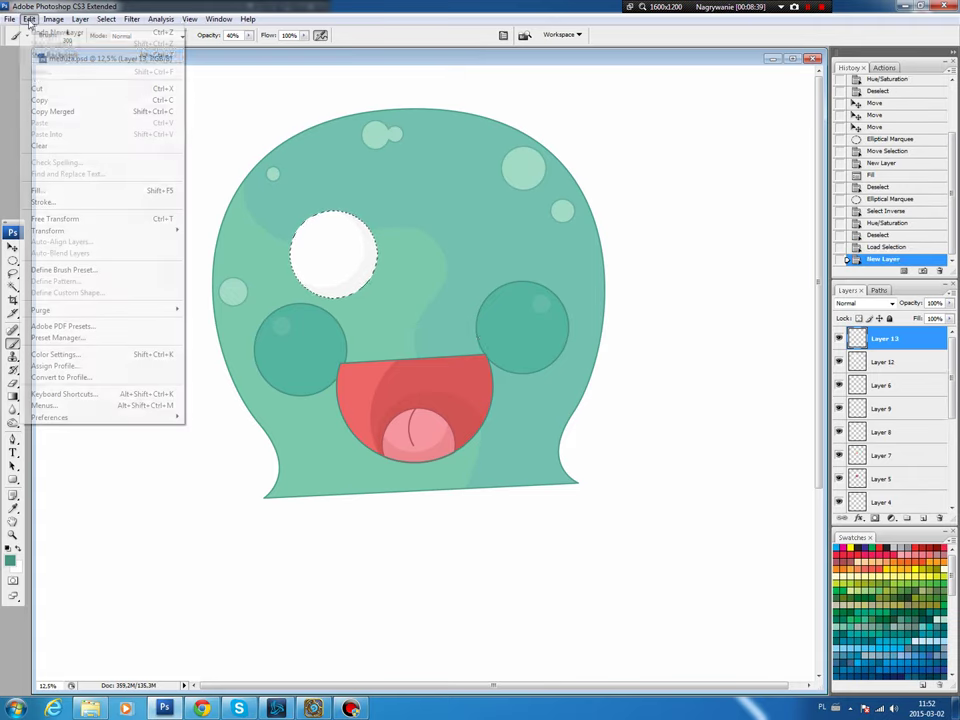
{"action": "left_click", "coordinate": [43, 198]}
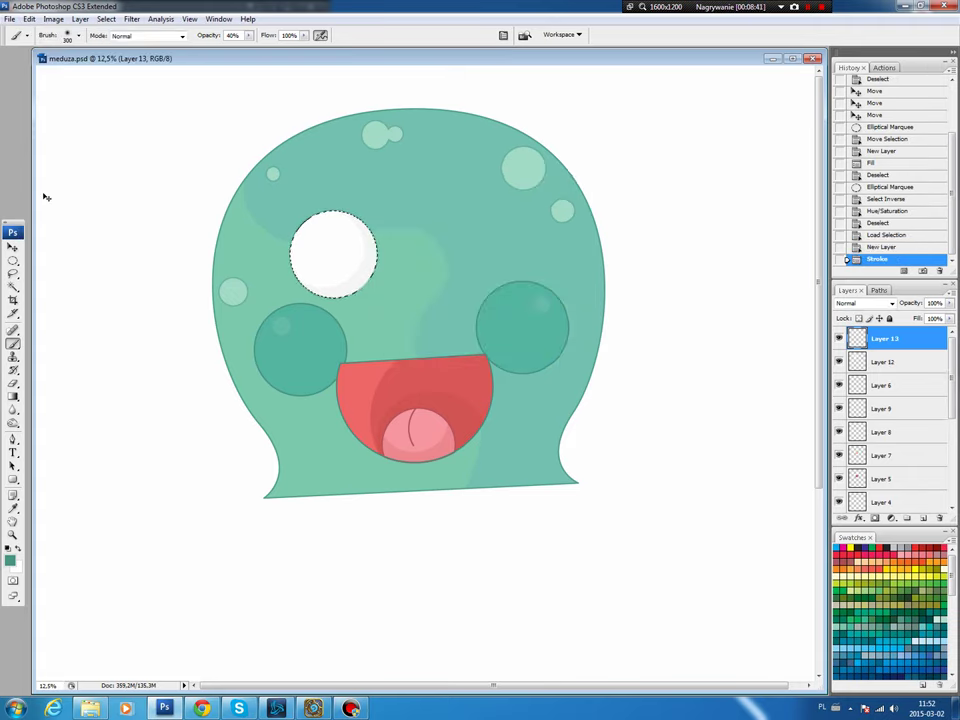
{"action": "key", "text": "ctrl+d"}
{"action": "key", "text": "v"}
Step: Link Layers 12 and 13, move the eye down-left, and place a duplicate on the right
{"action": "left_click", "coordinate": [884, 361], "text": "shift"}
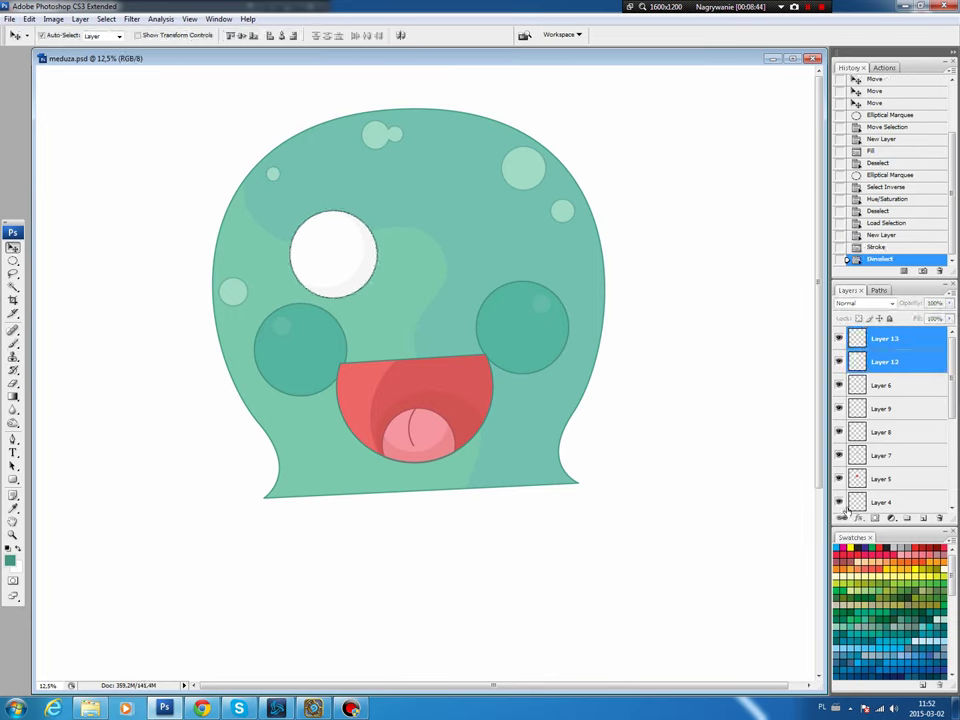
{"action": "left_click", "coordinate": [841, 518]}
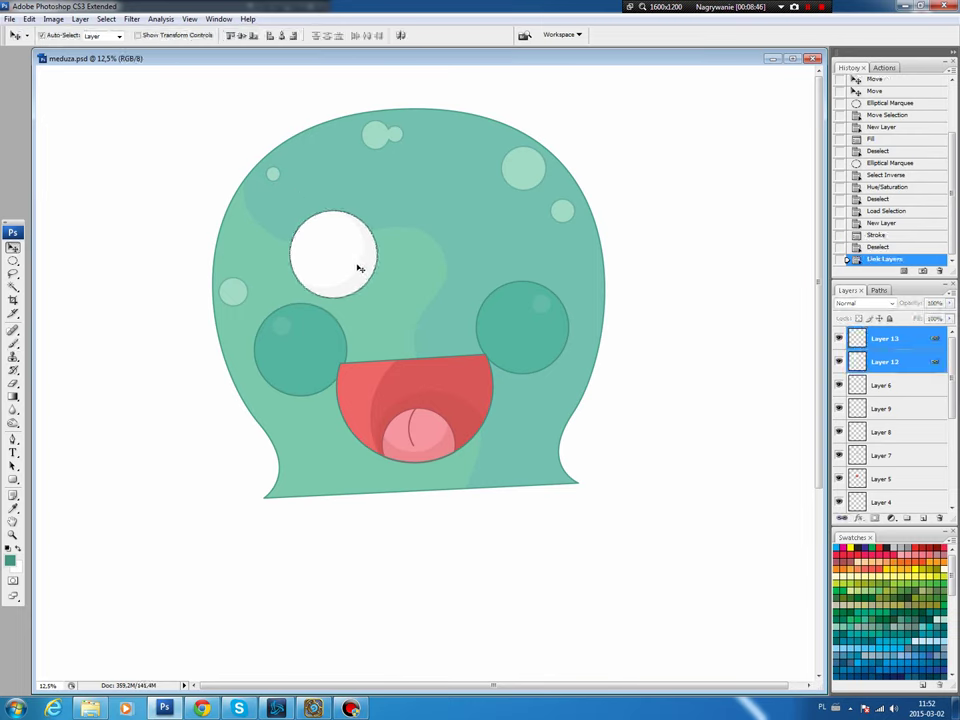
{"action": "mouse_move", "coordinate": [358, 268]}
{"action": "left_mouse_down"}
{"action": "mouse_move", "coordinate": [351, 290]}
{"action": "mouse_move", "coordinate": [346, 283]}
{"action": "left_mouse_up"}
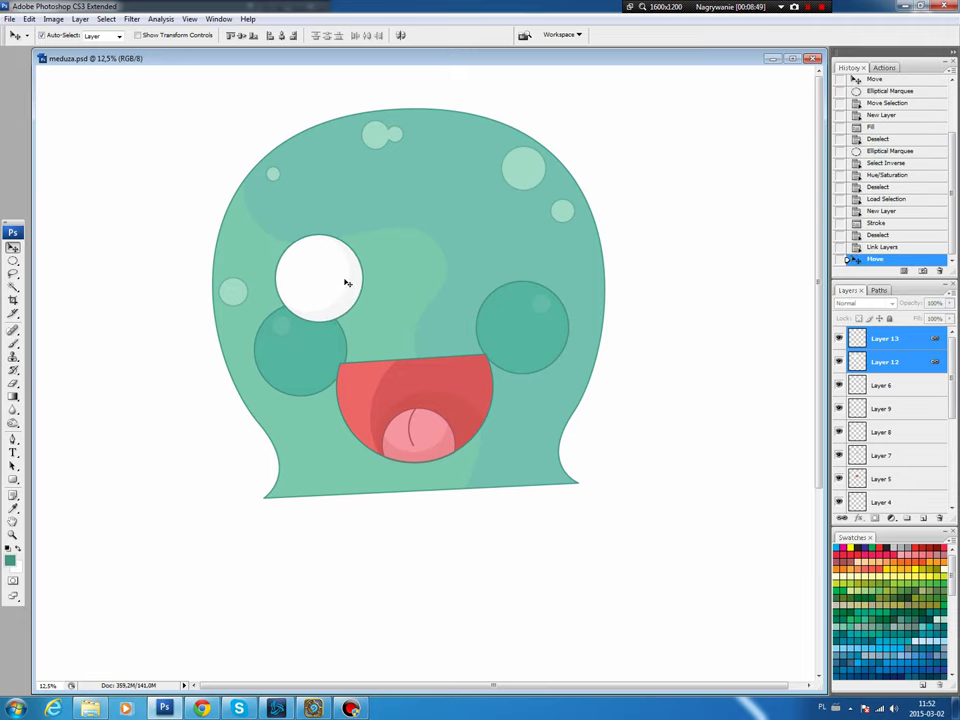
{"action": "key", "text": "ctrl+j"}
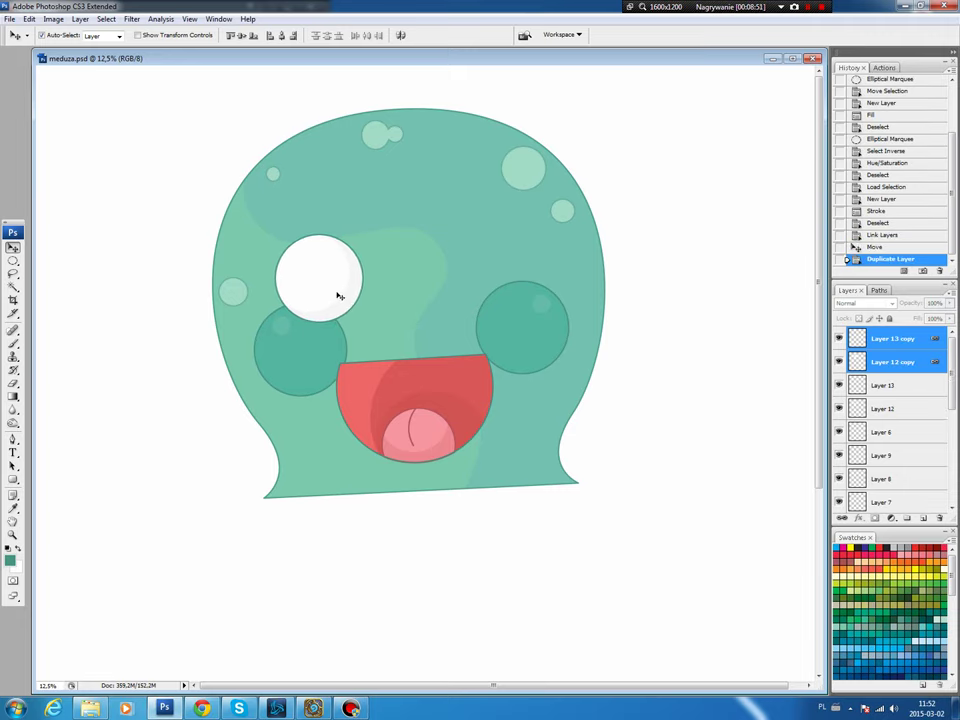
{"action": "mouse_move", "coordinate": [339, 296]}
{"action": "left_mouse_down"}
{"action": "mouse_move", "coordinate": [503, 288]}
{"action": "mouse_move", "coordinate": [501, 297]}
{"action": "left_mouse_up"}
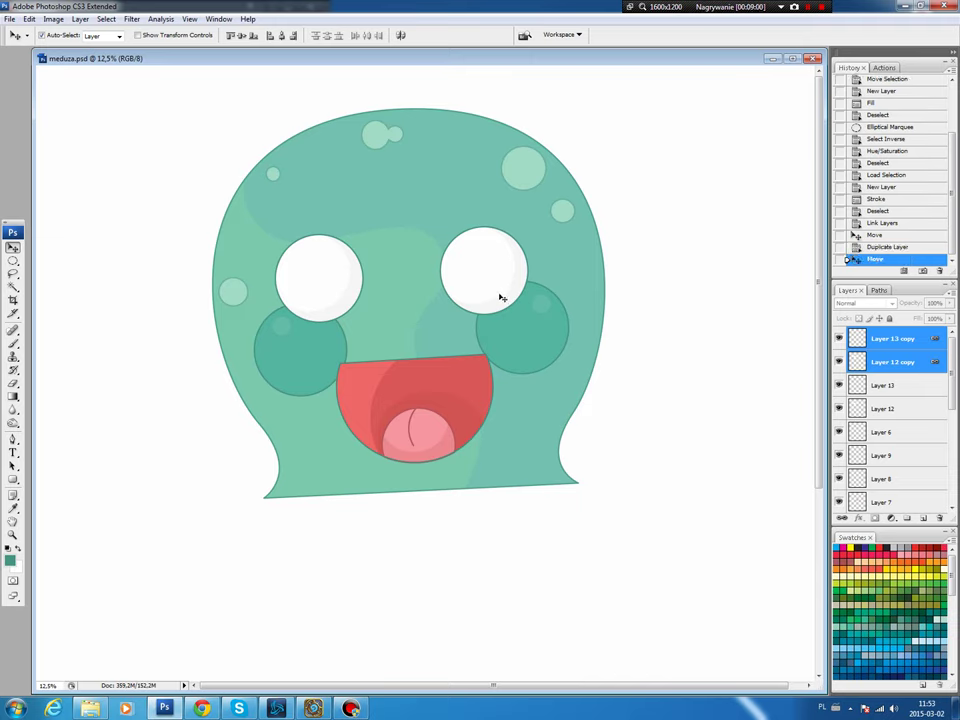
Step: Fill a round selection in the left eye with black on a new pupil layer
{"action": "left_click", "coordinate": [924, 332]}
{"action": "left_click", "coordinate": [17, 263]}
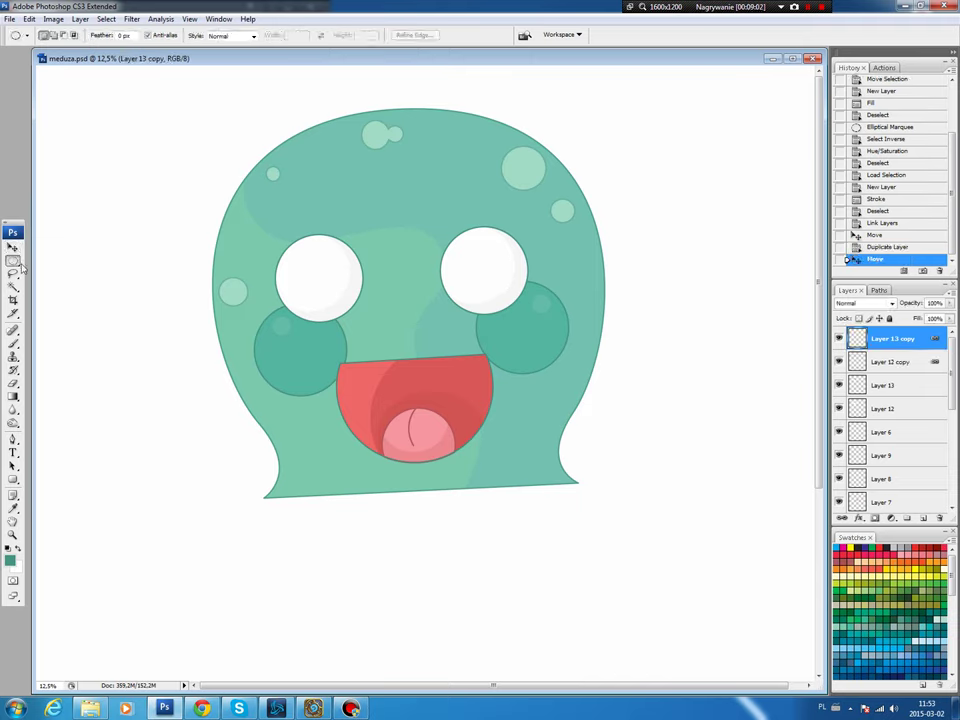
{"action": "left_click_drag", "start_coordinate": [310, 276], "coordinate": [350, 323]}
{"action": "left_click_drag", "start_coordinate": [351, 324], "coordinate": [341, 312]}
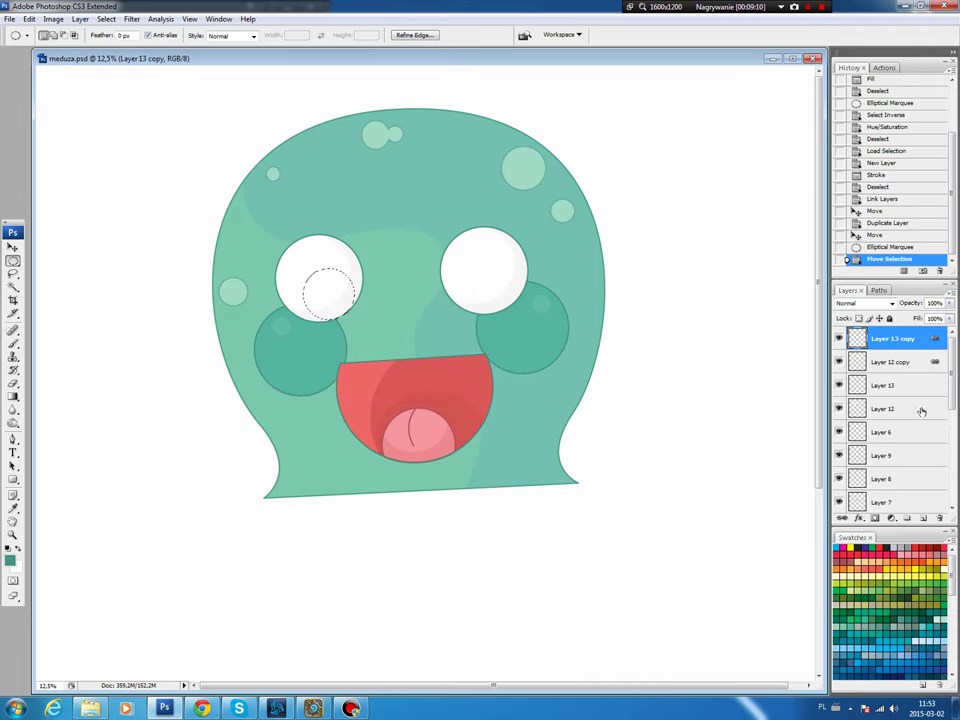
{"action": "key", "text": "ctrl+shift+alt+n"}
{"action": "key", "text": "d"}
{"action": "key", "text": "alt+BackSpace"}
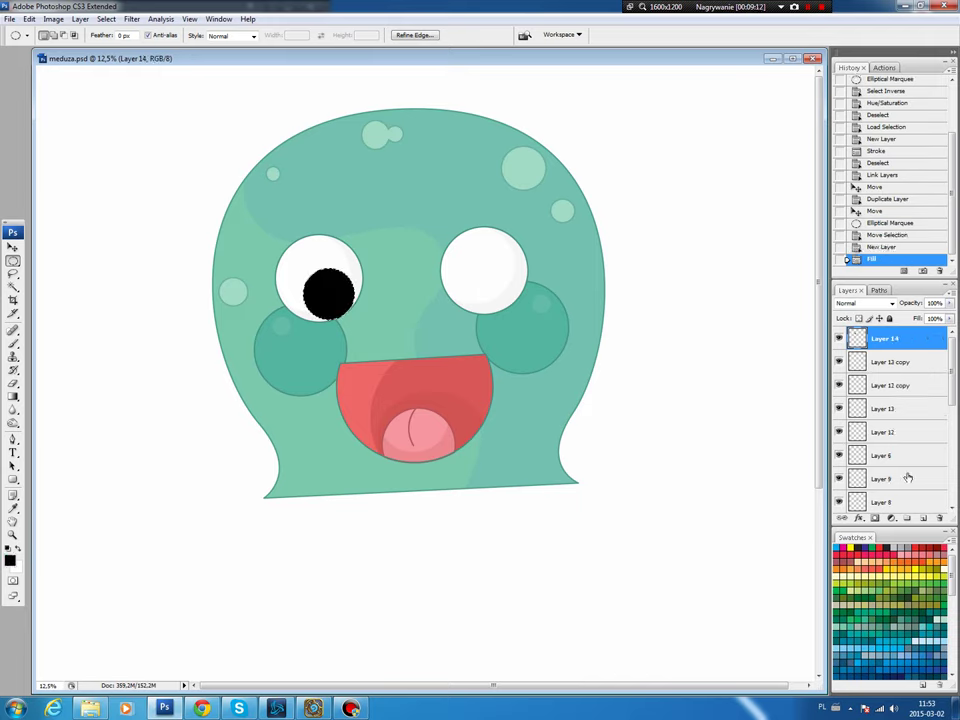
{"action": "key", "text": "ctrl+d"}
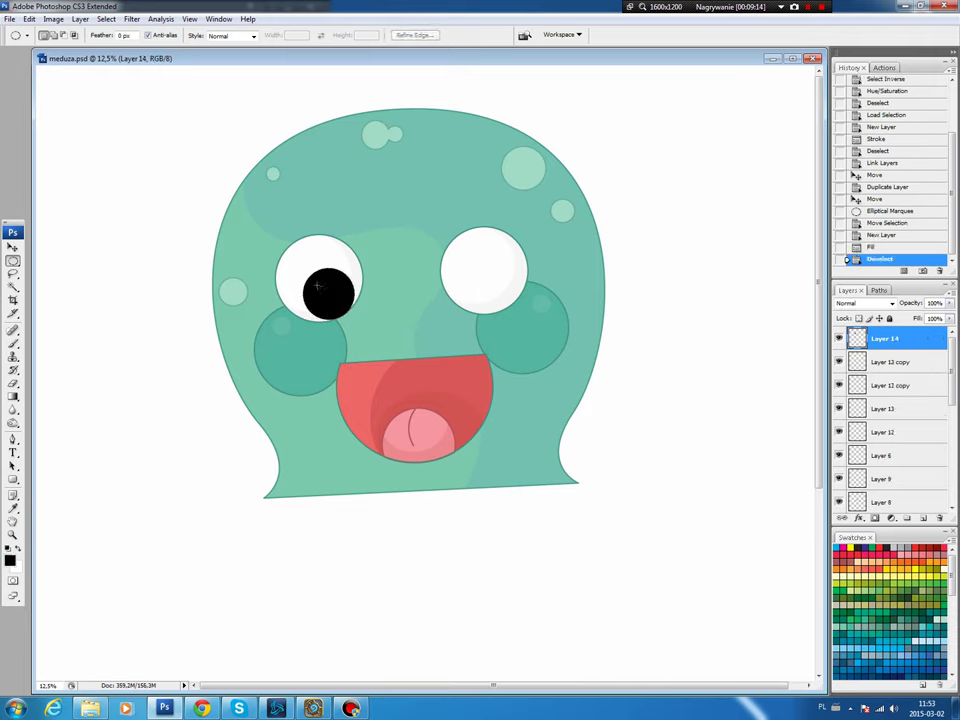
Step: Add a white highlight to the pupil, nudge it up, and copy it into the right eye
{"action": "left_click_drag", "start_coordinate": [312, 283], "coordinate": [339, 305]}
{"action": "key", "text": "ctrl+BackSpace"}
{"action": "key", "text": "ctrl+d"}
{"action": "key", "text": "v"}
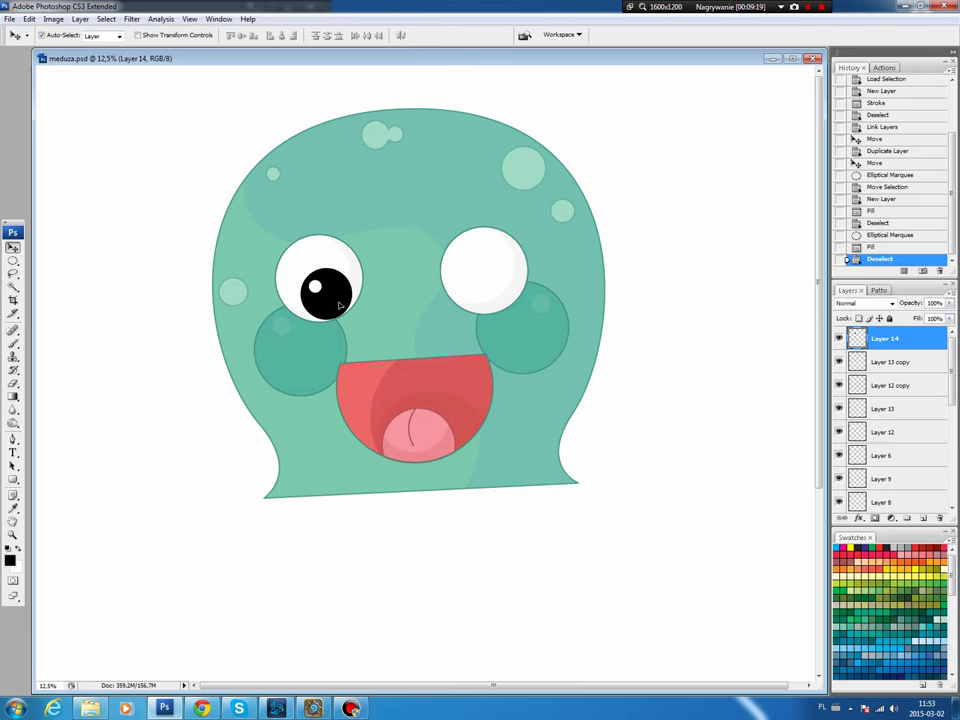
{"action": "left_click_drag", "start_coordinate": [339, 305], "coordinate": [337, 298]}
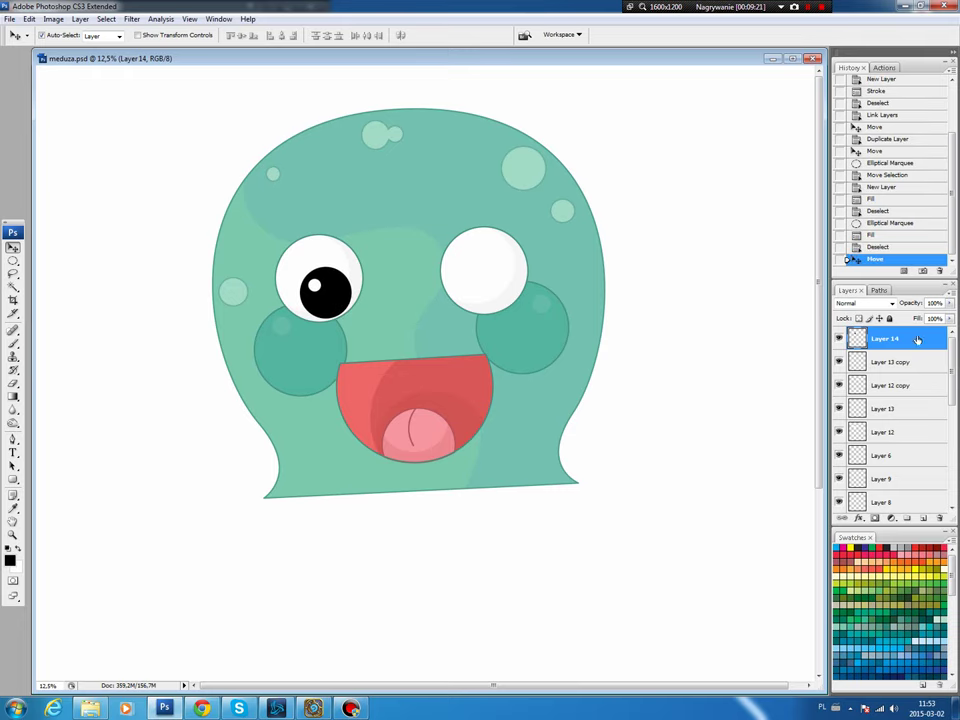
{"action": "left_click_drag", "start_coordinate": [917, 340], "coordinate": [907, 518]}
{"action": "mouse_move", "coordinate": [365, 290]}
{"action": "left_mouse_down"}
{"action": "mouse_move", "coordinate": [377, 300]}
{"action": "mouse_move", "coordinate": [481, 269]}
{"action": "left_mouse_up"}
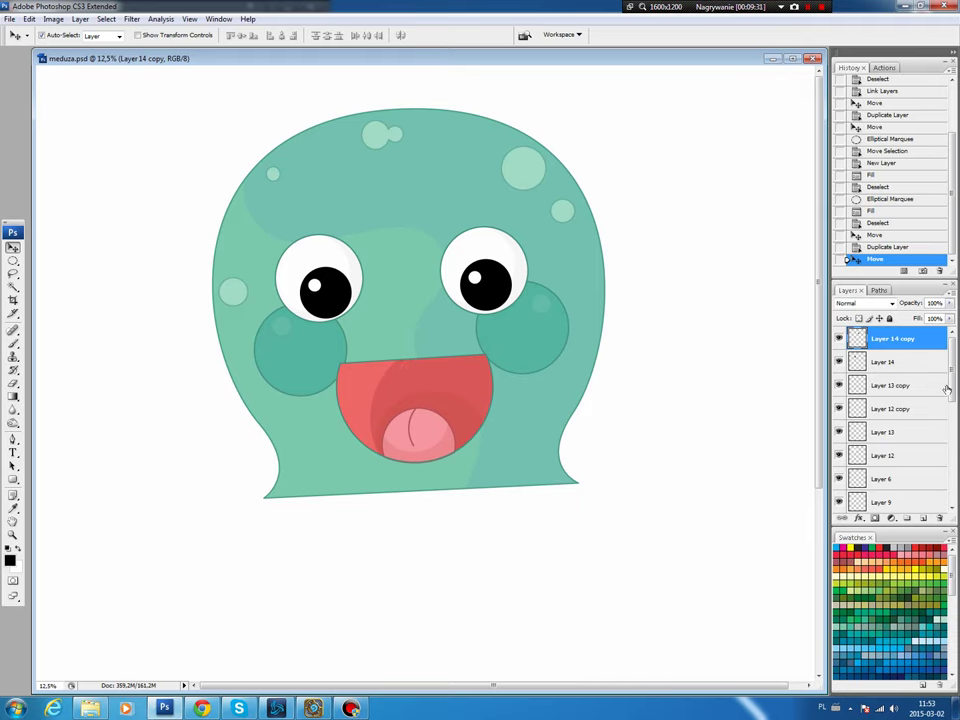
Step: Link all the eye and pupil layers and move both eyes higher on the bell
{"action": "left_click", "coordinate": [905, 455], "text": "shift"}
{"action": "left_click", "coordinate": [857, 479], "text": "ctrl"}
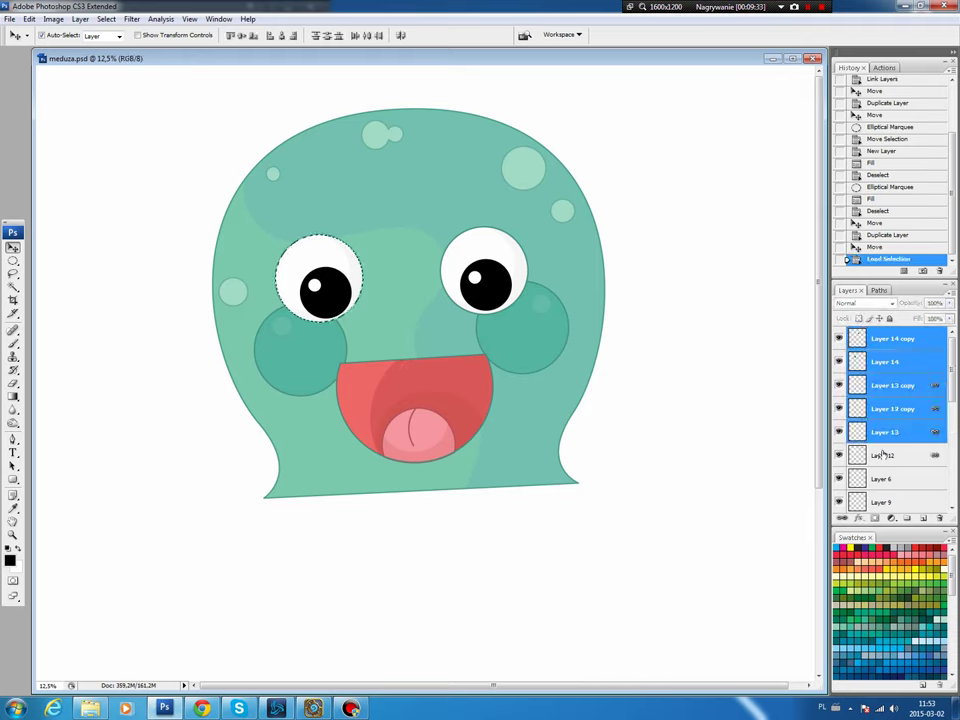
{"action": "left_click", "coordinate": [857, 502], "text": "ctrl"}
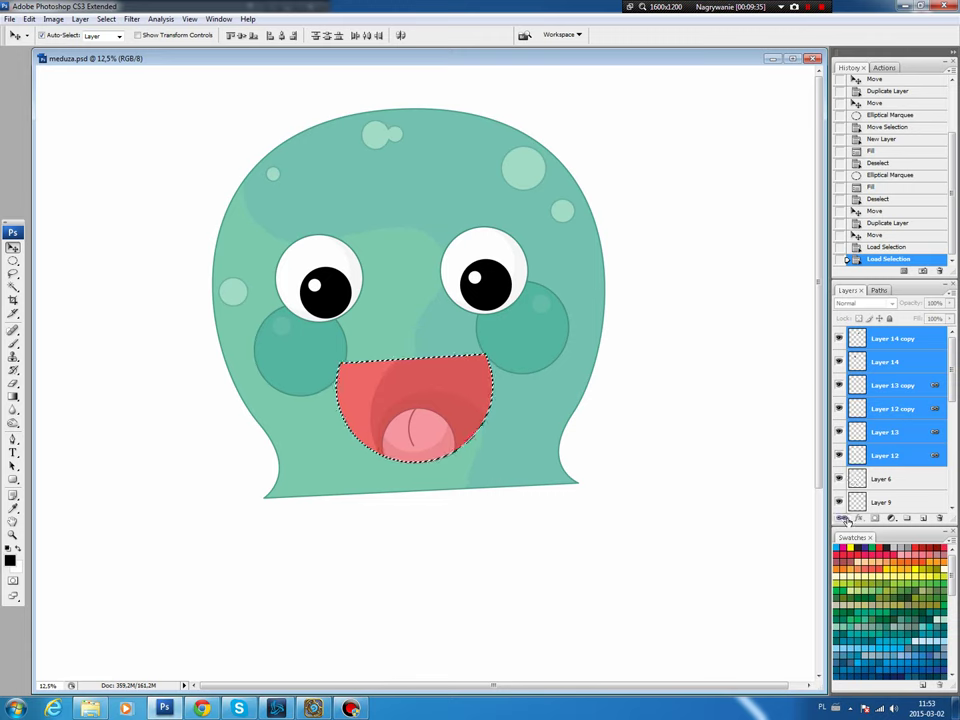
{"action": "left_click", "coordinate": [839, 518]}
{"action": "key", "text": "ctrl+d"}
{"action": "left_click_drag", "start_coordinate": [330, 265], "coordinate": [331, 233]}
Step: Rotate the eyes about -1° with Free Transform, nudge them slightly, and apply
{"action": "key", "text": "ctrl+t"}
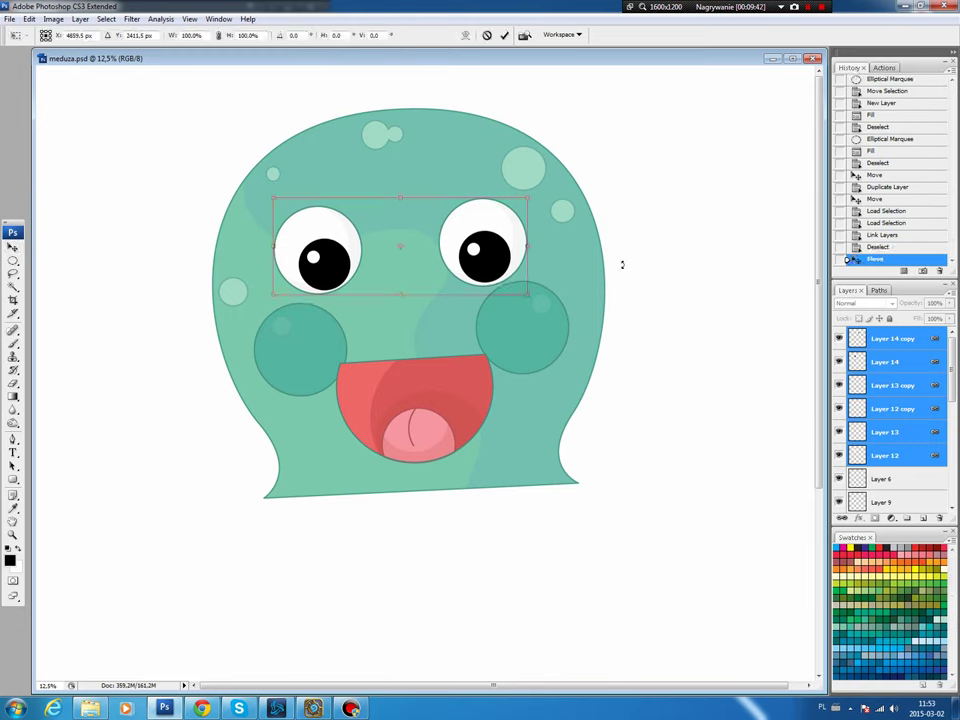
{"action": "left_click_drag", "start_coordinate": [622, 264], "coordinate": [619, 263]}
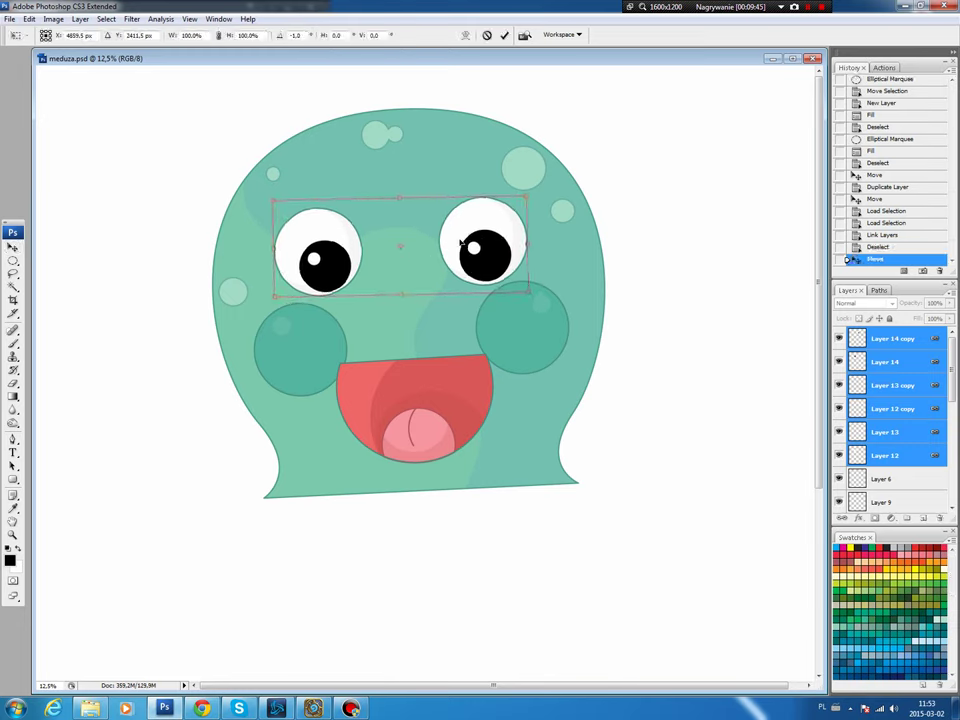
{"action": "left_click_drag", "start_coordinate": [487, 224], "coordinate": [485, 225]}
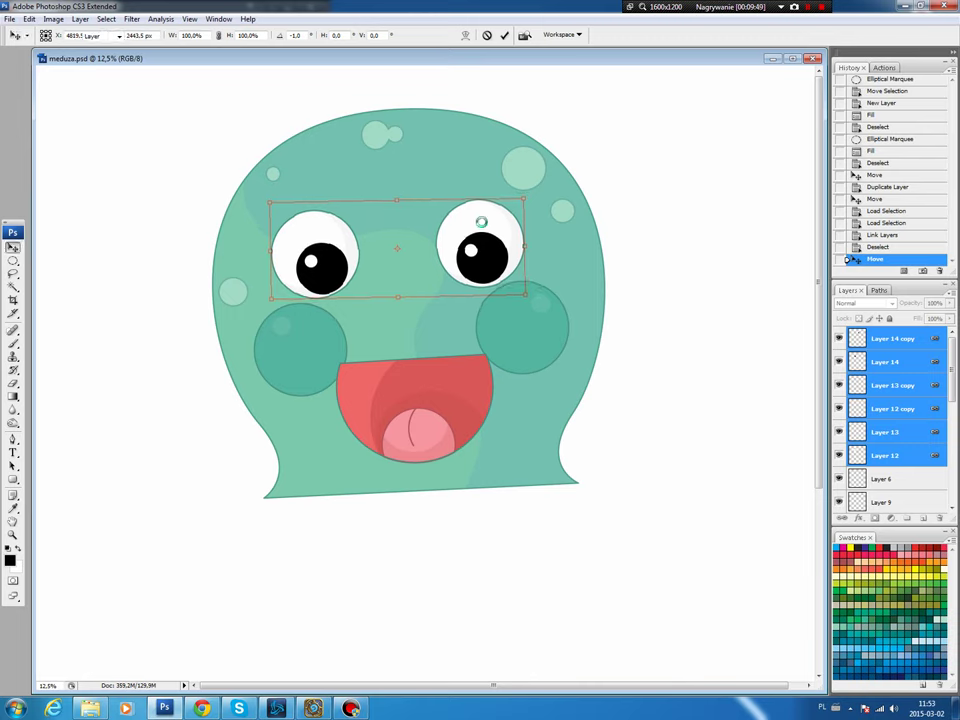
{"action": "key", "text": "Return"}
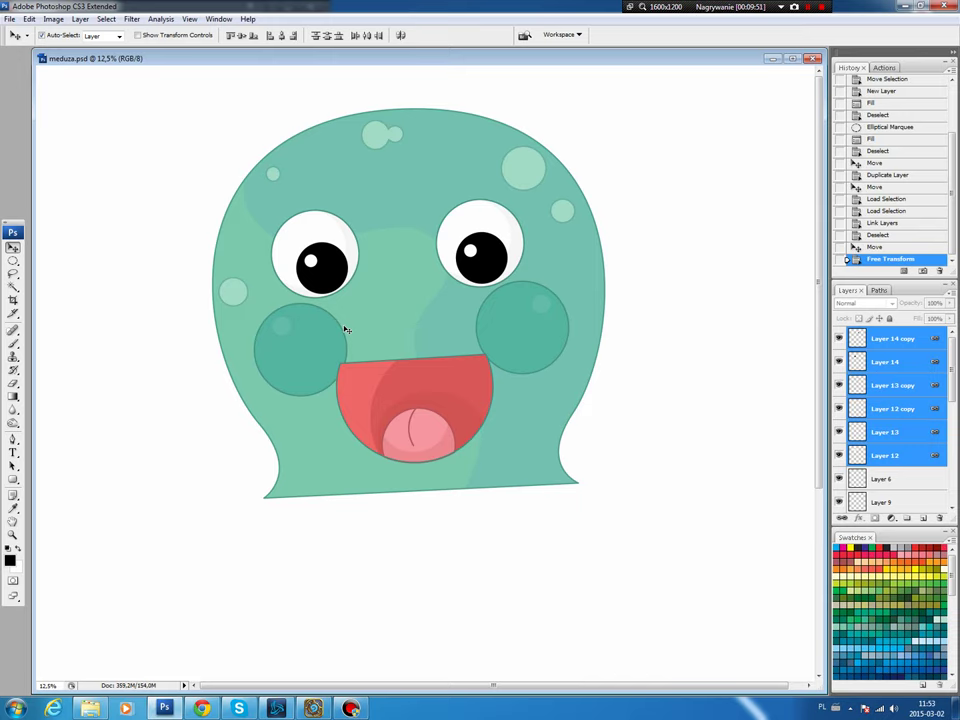
Step: Lower the linked eyes and move both cheek circles to sit beside the mouth
{"action": "left_click_drag", "start_coordinate": [332, 344], "coordinate": [326, 320]}
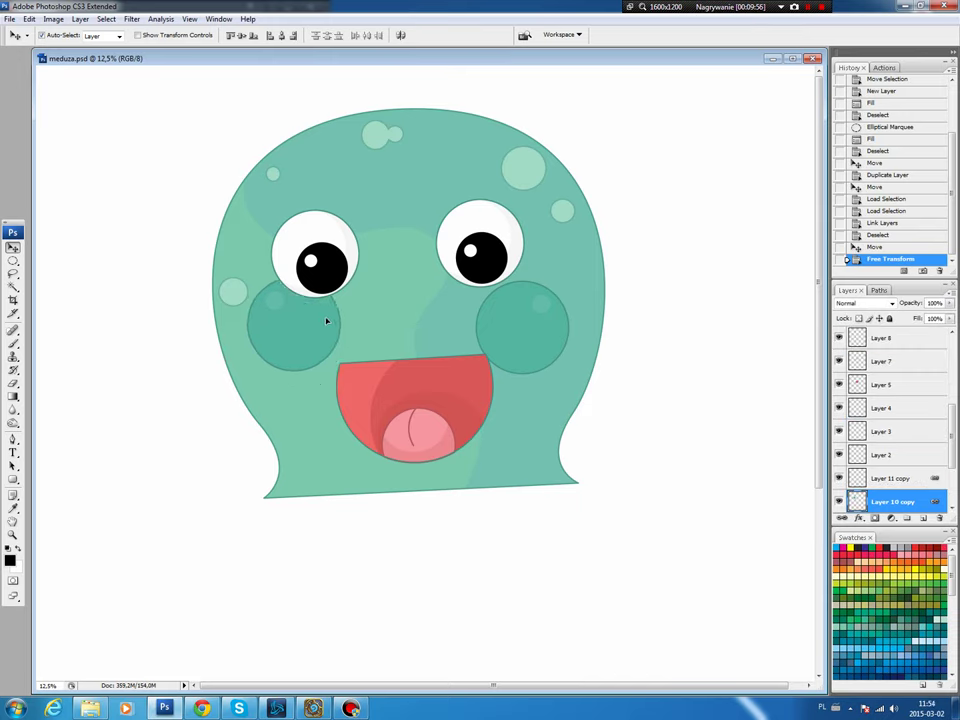
{"action": "left_click_drag", "start_coordinate": [326, 320], "coordinate": [327, 347]}
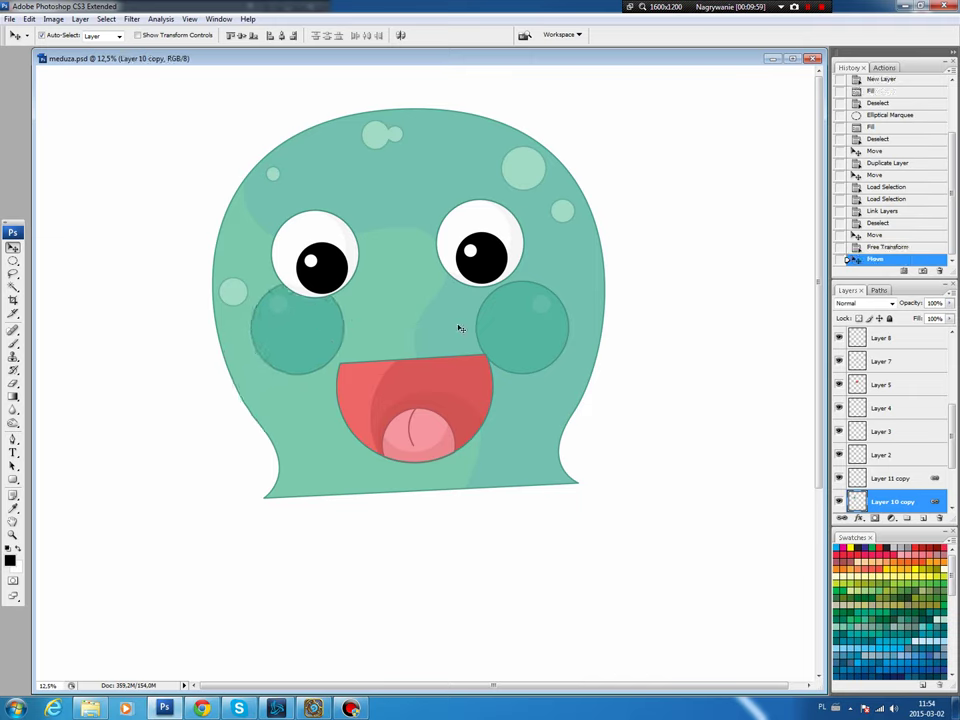
{"action": "left_click_drag", "start_coordinate": [527, 338], "coordinate": [528, 318]}
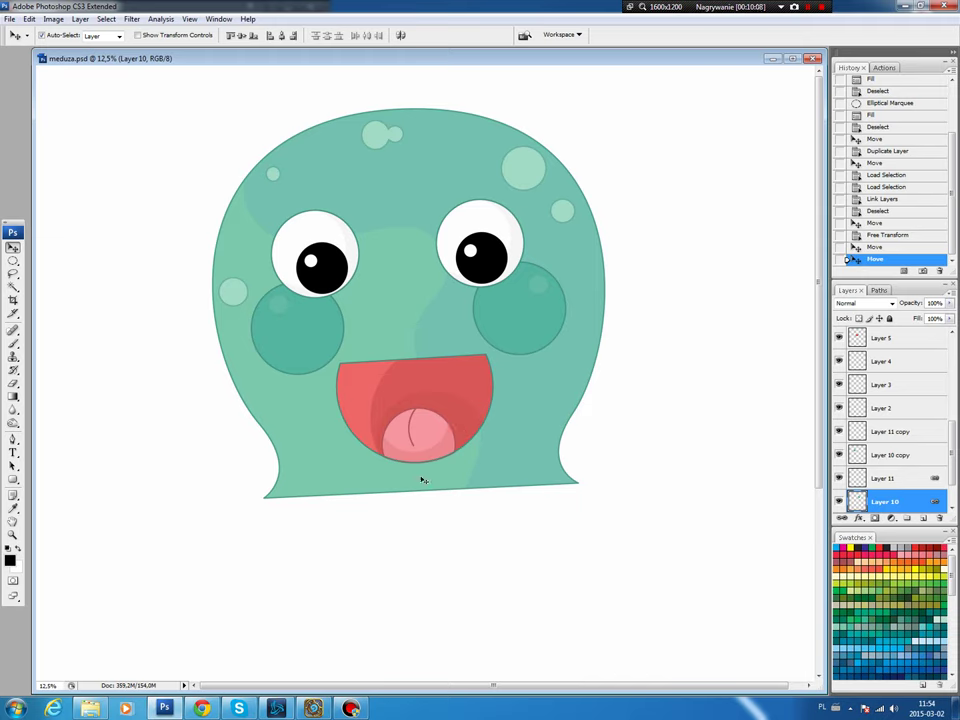
{"action": "left_click_drag", "start_coordinate": [354, 252], "coordinate": [355, 286]}
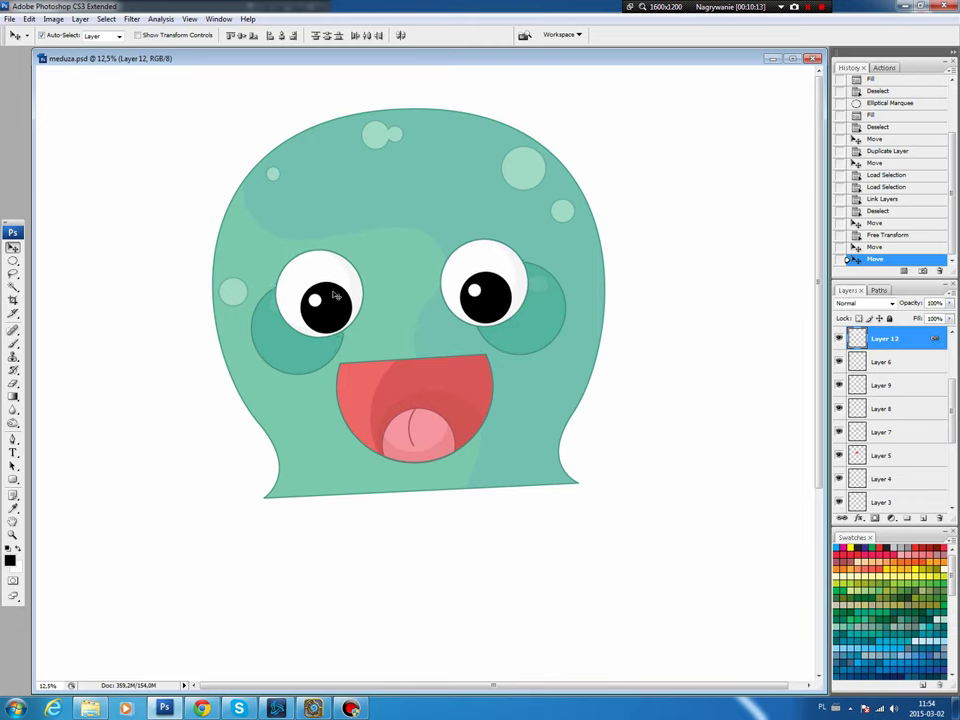
{"action": "mouse_move", "coordinate": [297, 352]}
{"action": "left_mouse_down"}
{"action": "mouse_move", "coordinate": [296, 412]}
{"action": "mouse_move", "coordinate": [300, 377]}
{"action": "mouse_move", "coordinate": [289, 392]}
{"action": "left_mouse_up"}
{"action": "left_click_drag", "start_coordinate": [533, 326], "coordinate": [538, 368]}
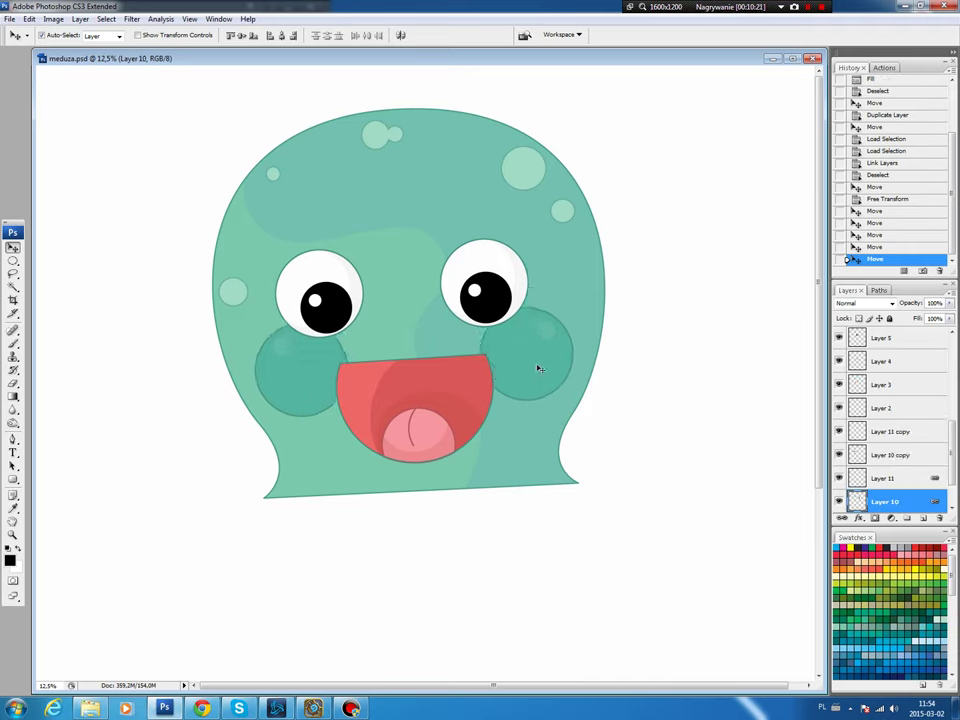
{"action": "left_click", "coordinate": [489, 482]}
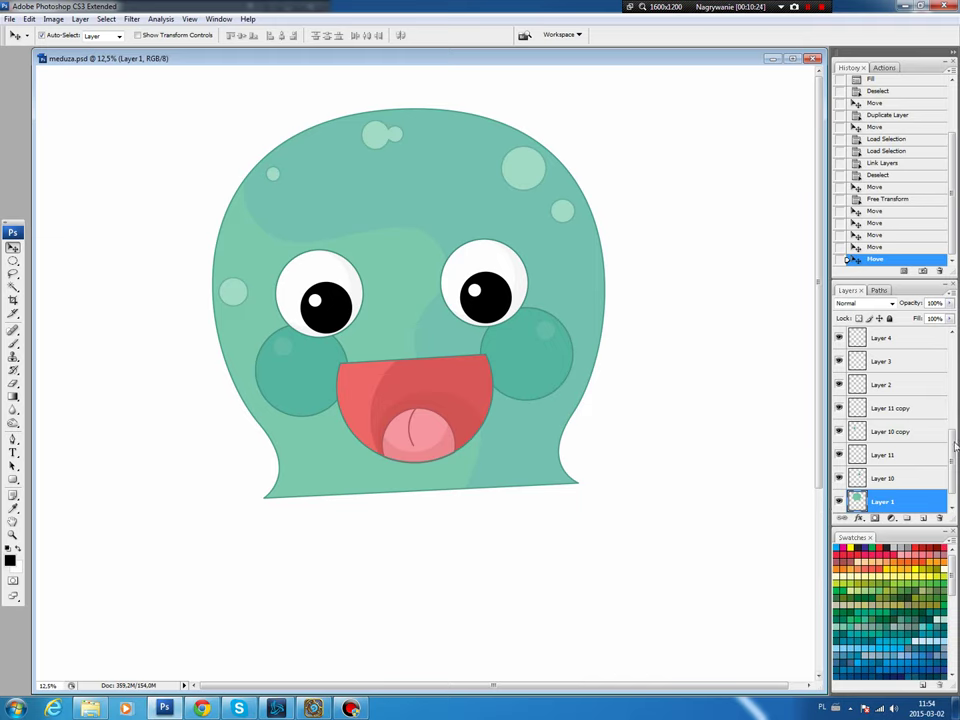
Step: On the Background layer, draw a closed zigzag Pen path along the bell's bottom edge
{"action": "left_click", "coordinate": [880, 500]}
{"action": "key", "text": "p"}
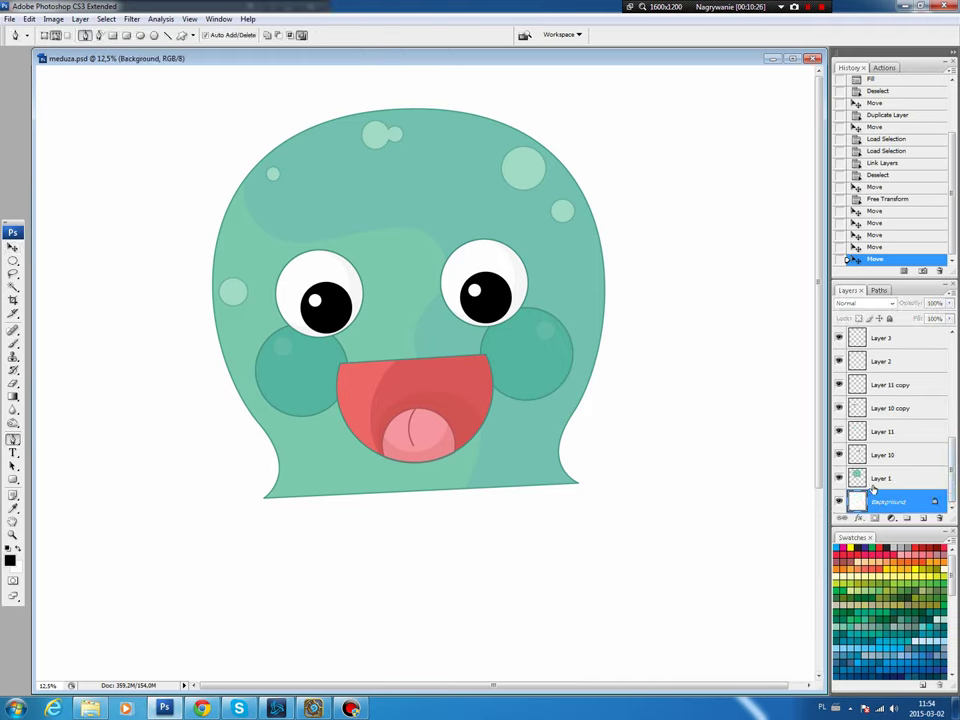
{"action": "left_click", "coordinate": [264, 498]}
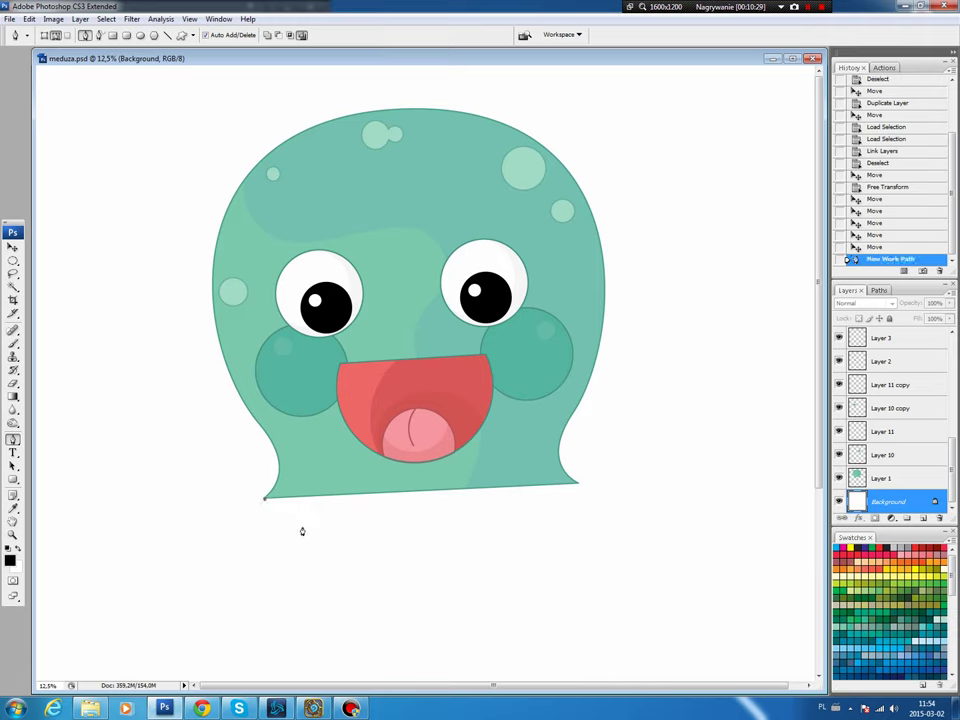
{"action": "left_click", "coordinate": [302, 525]}
{"action": "left_click", "coordinate": [344, 501]}
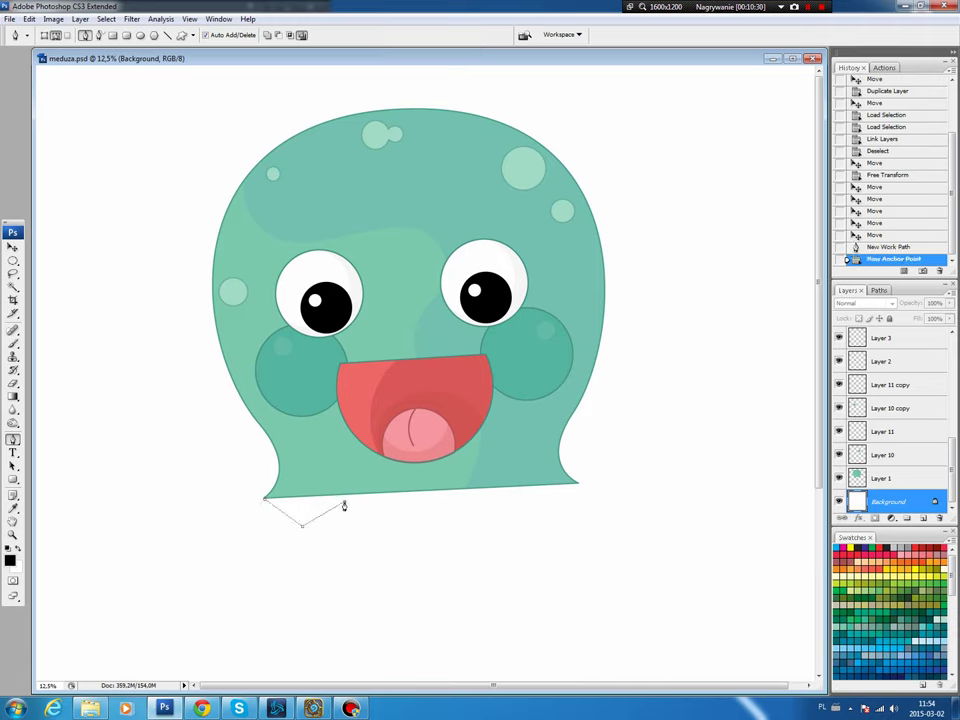
{"action": "left_click", "coordinate": [402, 525]}
{"action": "left_click", "coordinate": [438, 502]}
{"action": "left_click", "coordinate": [490, 525]}
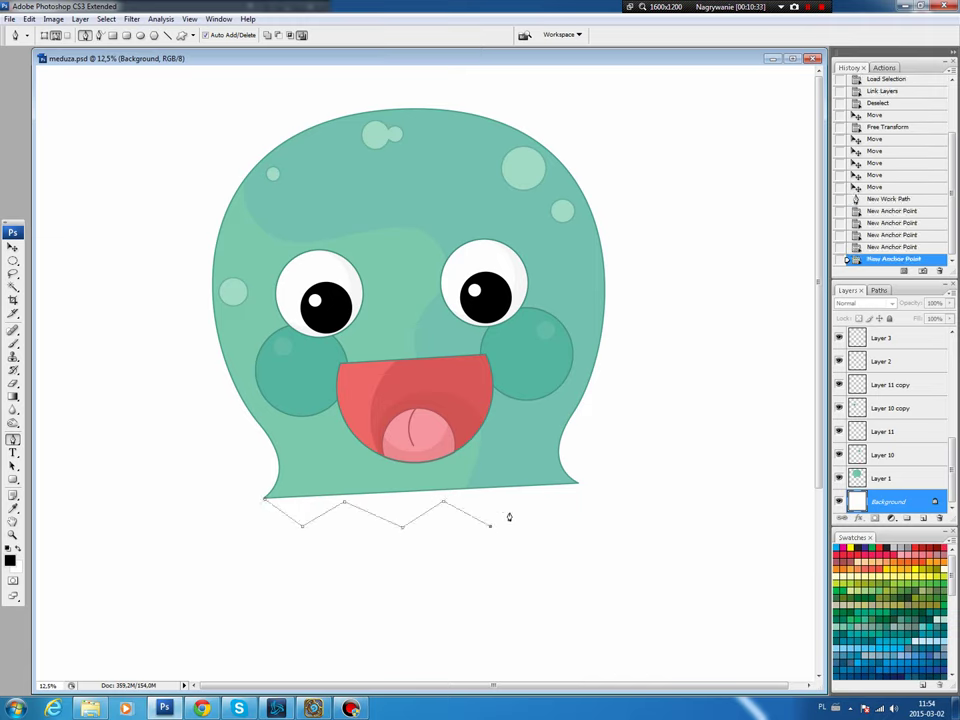
{"action": "left_click", "coordinate": [522, 503]}
{"action": "left_click", "coordinate": [565, 516]}
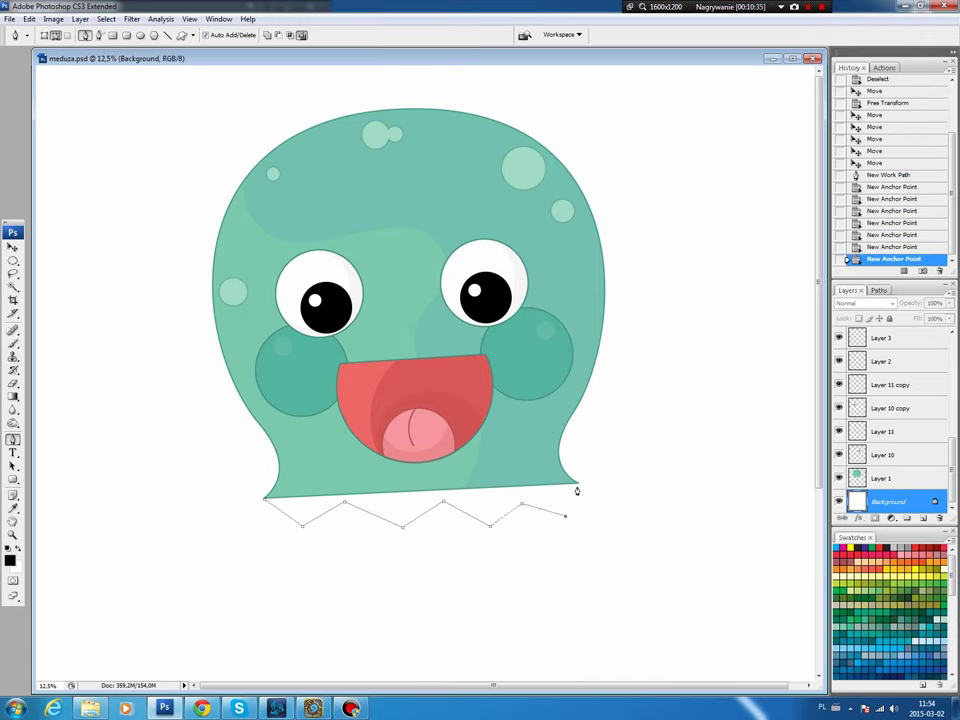
{"action": "left_click", "coordinate": [577, 487]}
{"action": "left_click", "coordinate": [266, 501]}
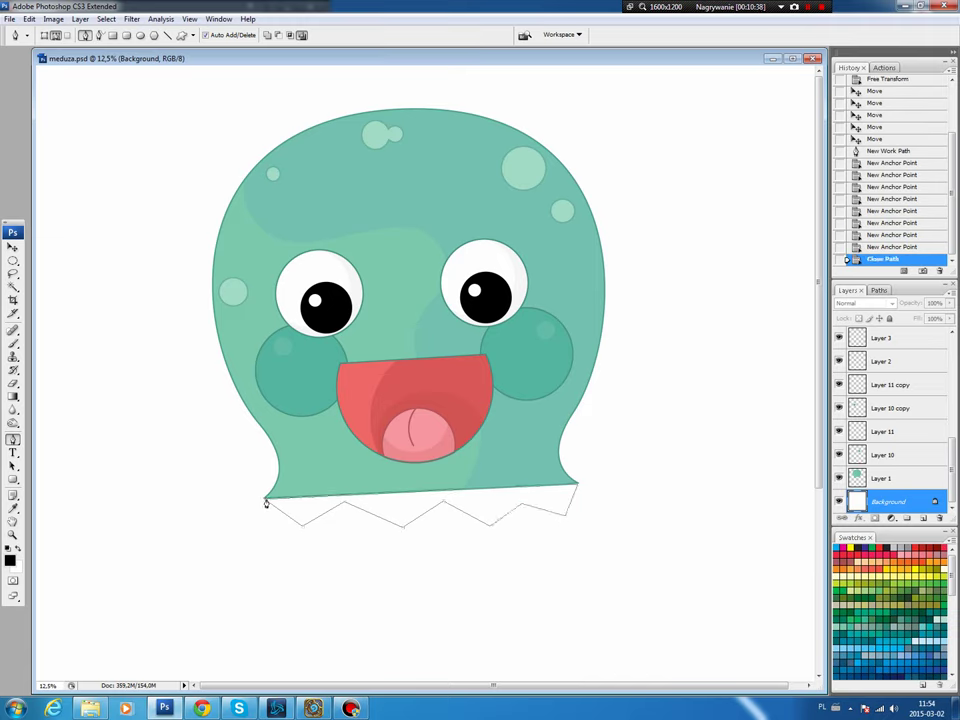
Step: Drag the zigzag's anchor points to even out the spacing of its points
{"action": "left_click_drag", "start_coordinate": [579, 488], "coordinate": [579, 484]}
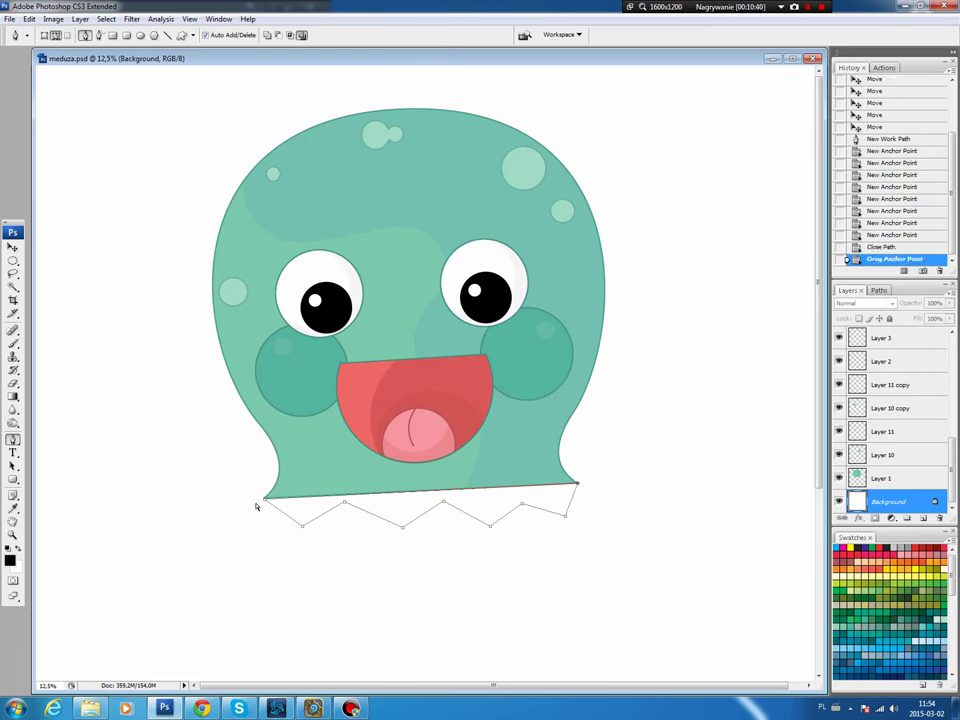
{"action": "left_click_drag", "start_coordinate": [266, 502], "coordinate": [263, 499]}
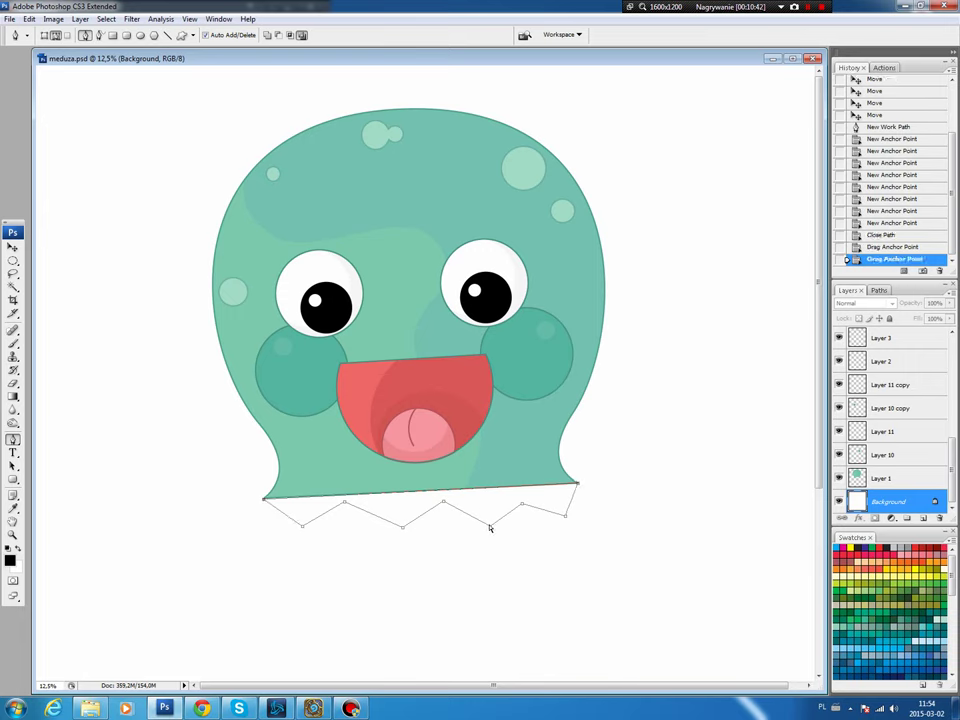
{"action": "mouse_move", "coordinate": [490, 527]}
{"action": "left_mouse_down"}
{"action": "mouse_move", "coordinate": [482, 527]}
{"action": "mouse_move", "coordinate": [517, 499]}
{"action": "left_mouse_up"}
{"action": "left_click_drag", "start_coordinate": [444, 501], "coordinate": [386, 530]}
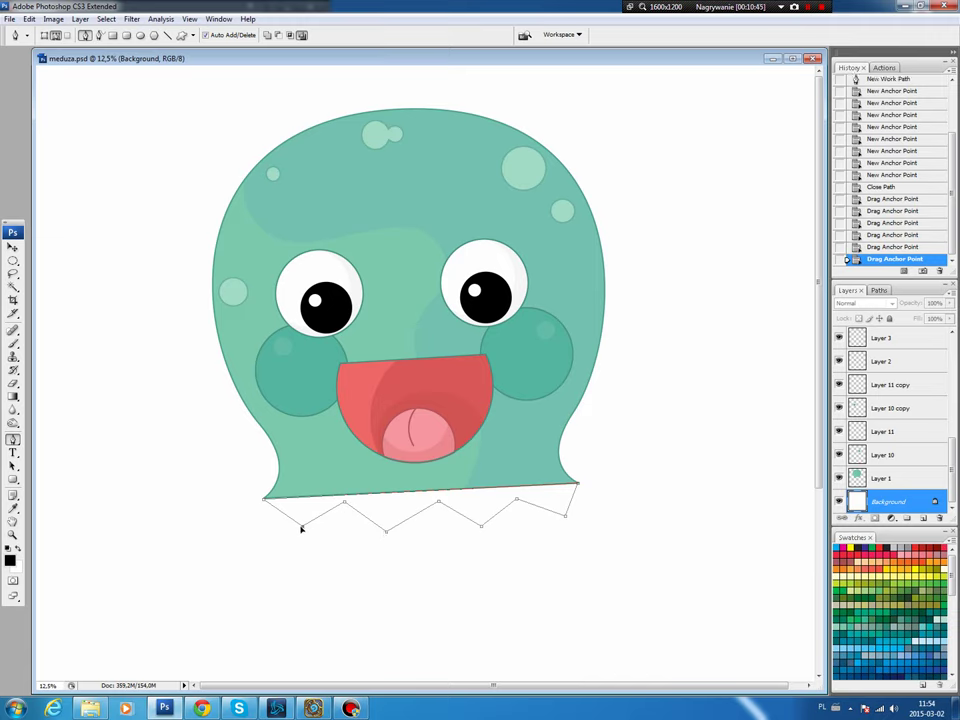
{"action": "left_click_drag", "start_coordinate": [301, 529], "coordinate": [295, 528]}
{"action": "left_click_drag", "start_coordinate": [343, 503], "coordinate": [336, 505]}
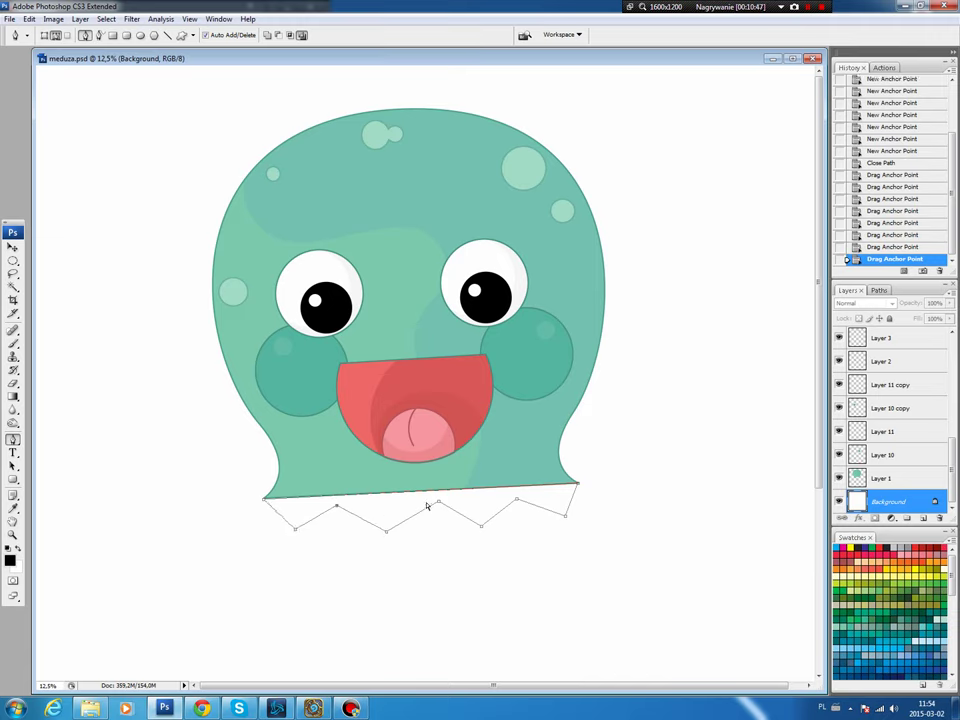
{"action": "left_click_drag", "start_coordinate": [436, 503], "coordinate": [426, 504]}
{"action": "left_click_drag", "start_coordinate": [481, 525], "coordinate": [504, 503]}
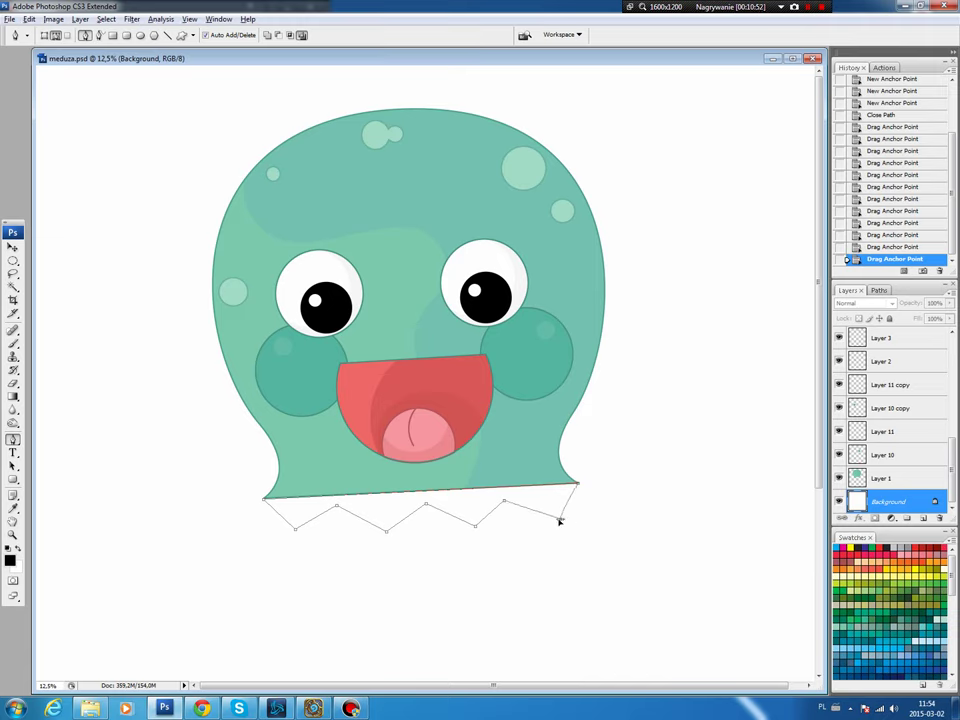
Step: Convert the lower zigzag points into smooth curves across the row
{"action": "left_click_drag", "start_coordinate": [564, 519], "coordinate": [583, 512]}
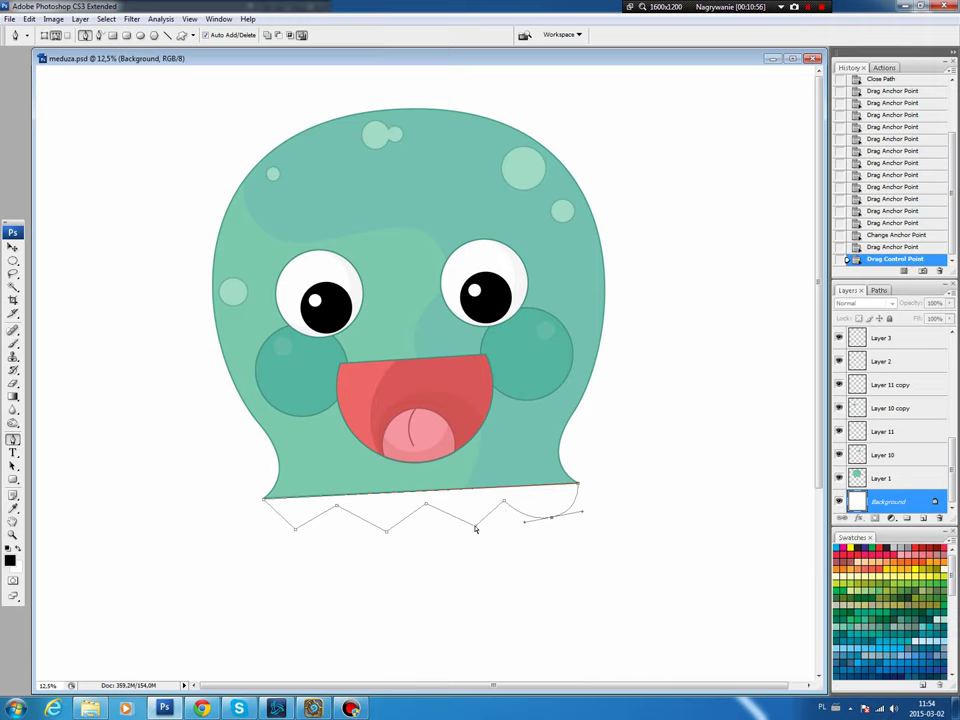
{"action": "left_click_drag", "start_coordinate": [470, 527], "coordinate": [502, 529]}
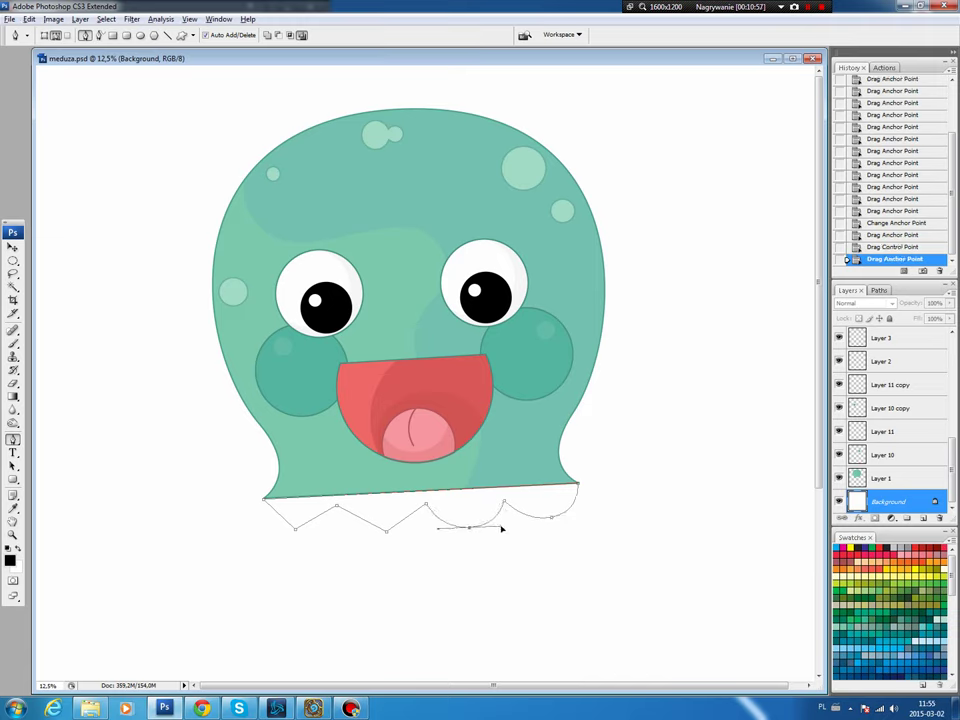
{"action": "left_click_drag", "start_coordinate": [437, 528], "coordinate": [435, 531]}
{"action": "left_click_drag", "start_coordinate": [502, 528], "coordinate": [522, 521]}
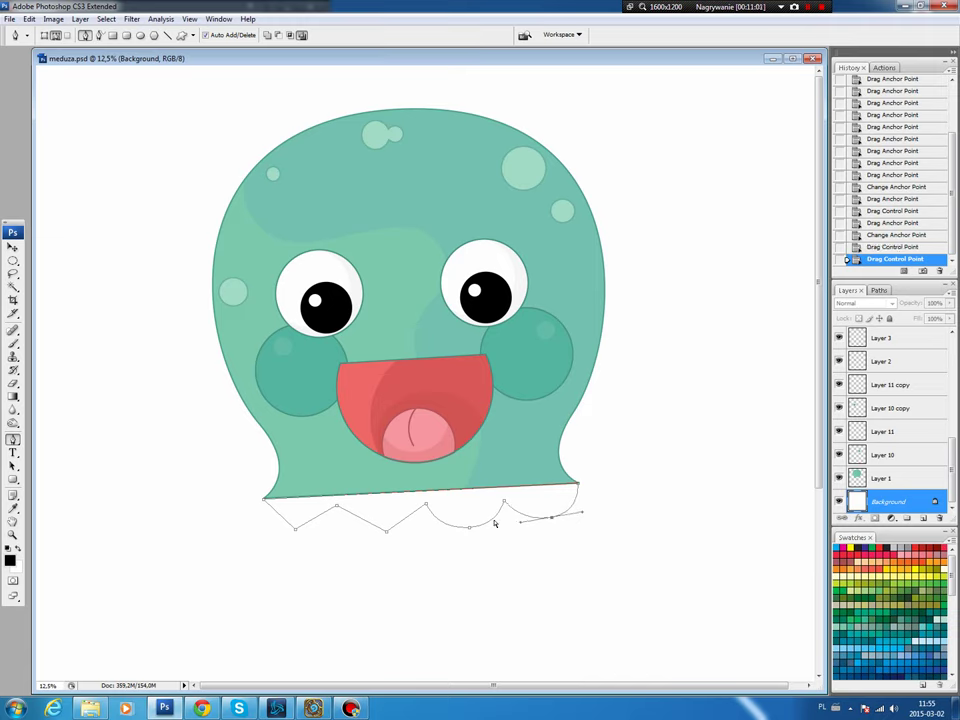
{"action": "mouse_move", "coordinate": [387, 532]}
{"action": "left_mouse_down"}
{"action": "mouse_move", "coordinate": [378, 531]}
{"action": "mouse_move", "coordinate": [414, 536]}
{"action": "left_mouse_up"}
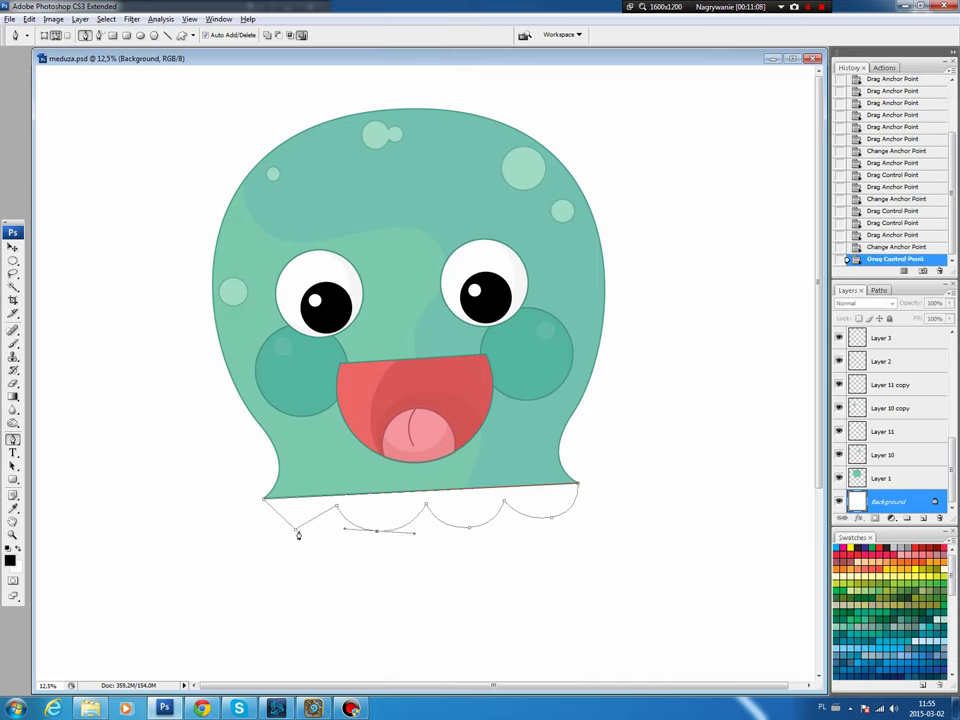
{"action": "mouse_move", "coordinate": [300, 531]}
{"action": "left_mouse_down"}
{"action": "mouse_move", "coordinate": [328, 534]}
{"action": "mouse_move", "coordinate": [298, 533]}
{"action": "mouse_move", "coordinate": [336, 508]}
{"action": "mouse_move", "coordinate": [332, 535]}
{"action": "left_mouse_up"}
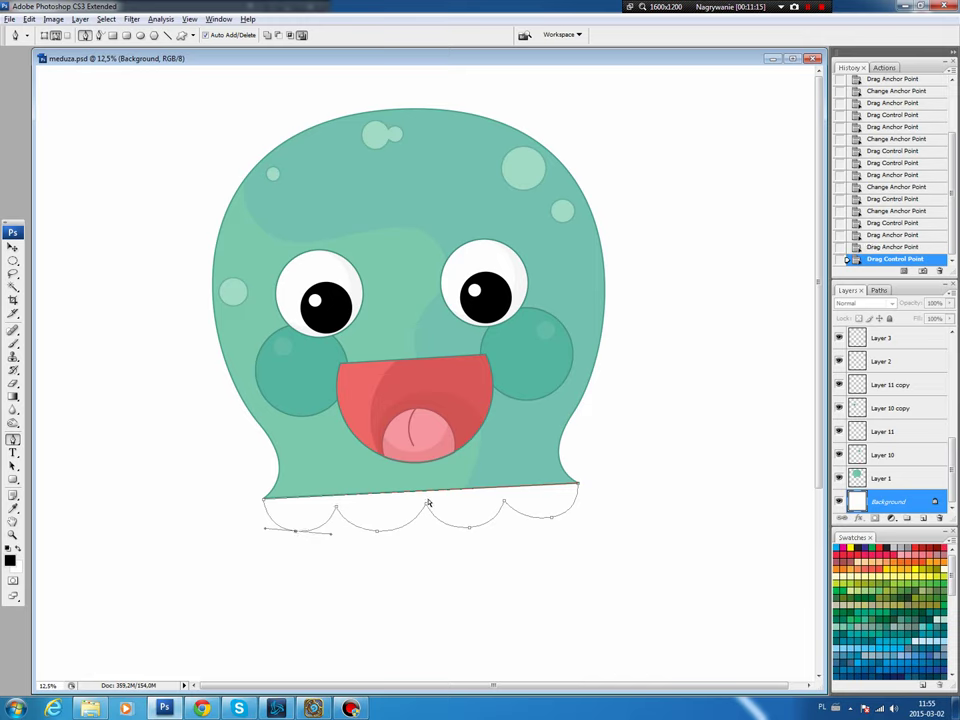
Step: Fine-tune the curve handles of the left, middle and right scallops
{"action": "left_click_drag", "start_coordinate": [468, 527], "coordinate": [467, 530]}
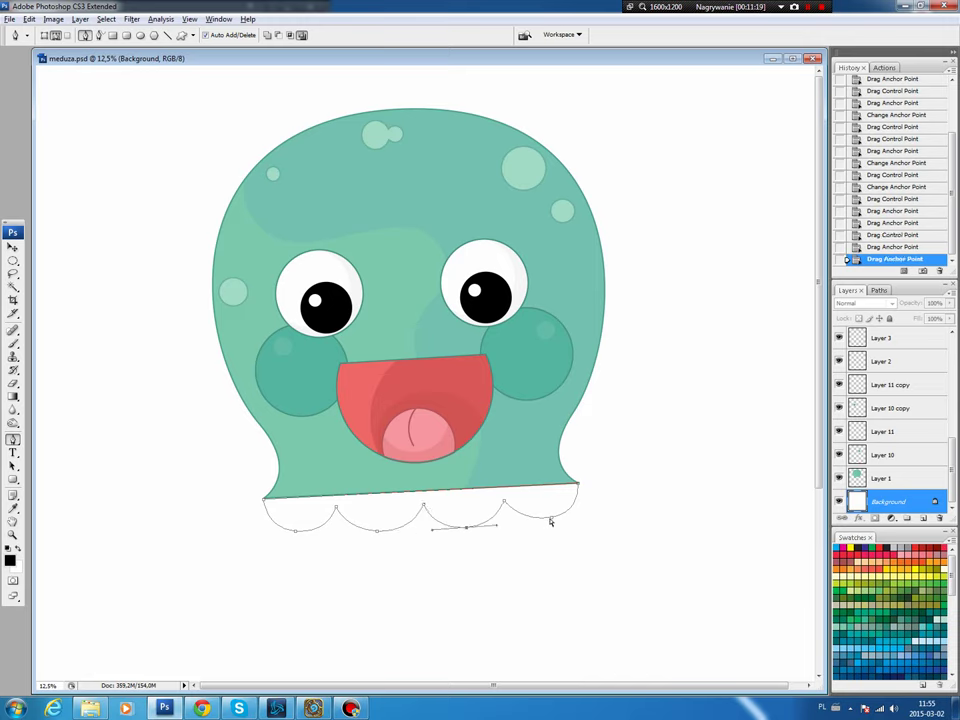
{"action": "left_click_drag", "start_coordinate": [550, 521], "coordinate": [552, 518]}
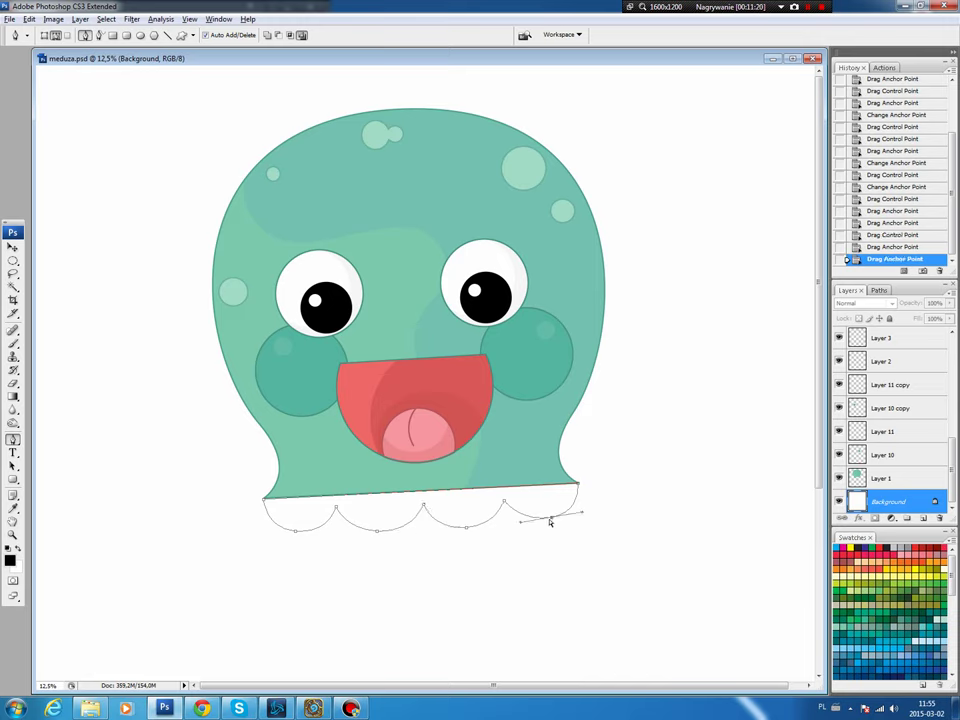
{"action": "left_click", "coordinate": [295, 532]}
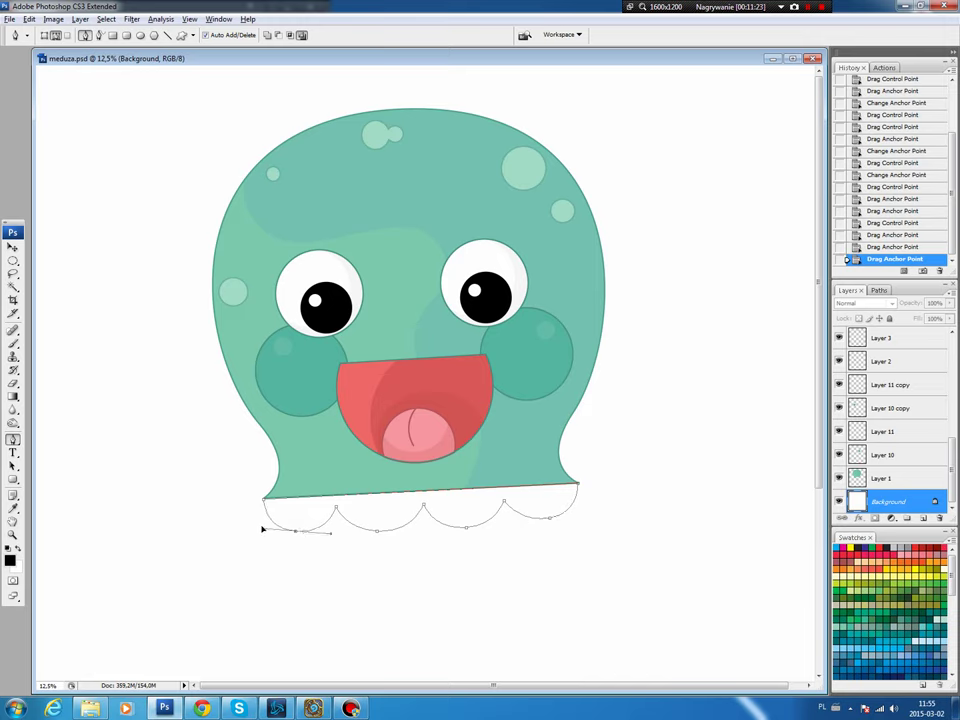
{"action": "left_click_drag", "start_coordinate": [263, 529], "coordinate": [295, 532]}
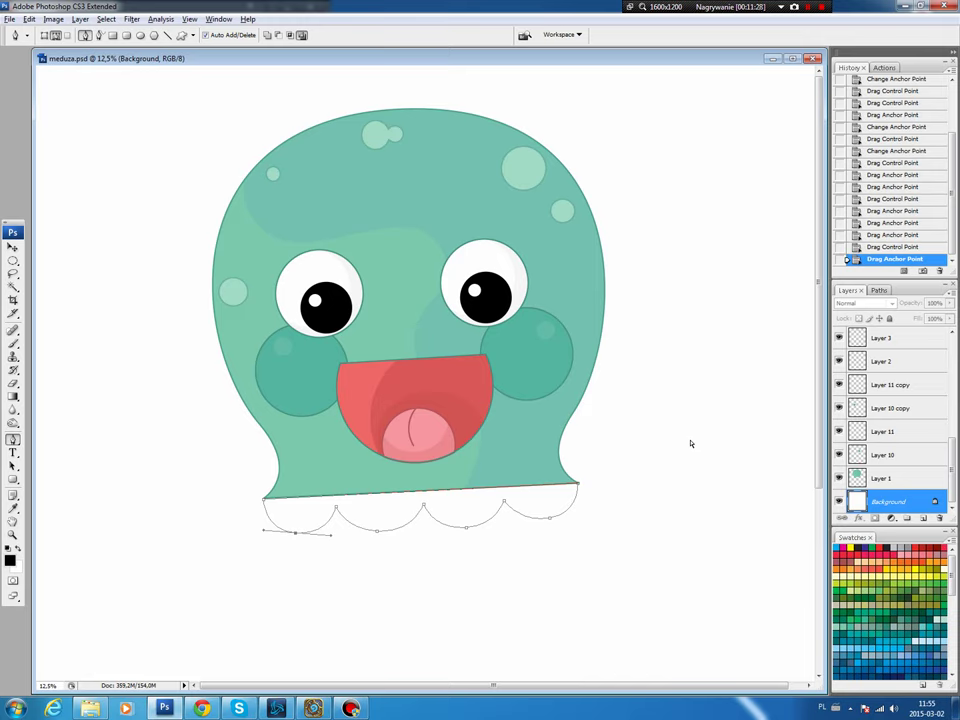
{"action": "left_click_drag", "start_coordinate": [263, 534], "coordinate": [255, 533]}
{"action": "left_click", "coordinate": [549, 517]}
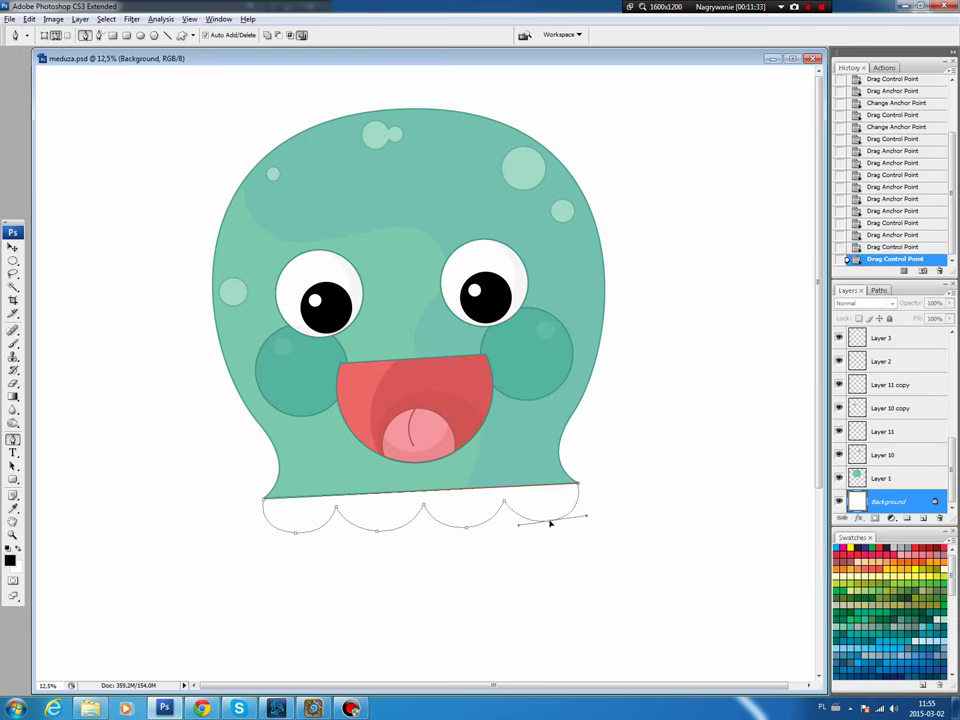
{"action": "left_click_drag", "start_coordinate": [551, 521], "coordinate": [590, 517]}
Step: Load the scalloped shape as a selection on a new layer and pick a darker teal than the bell
{"action": "left_click", "coordinate": [878, 290]}
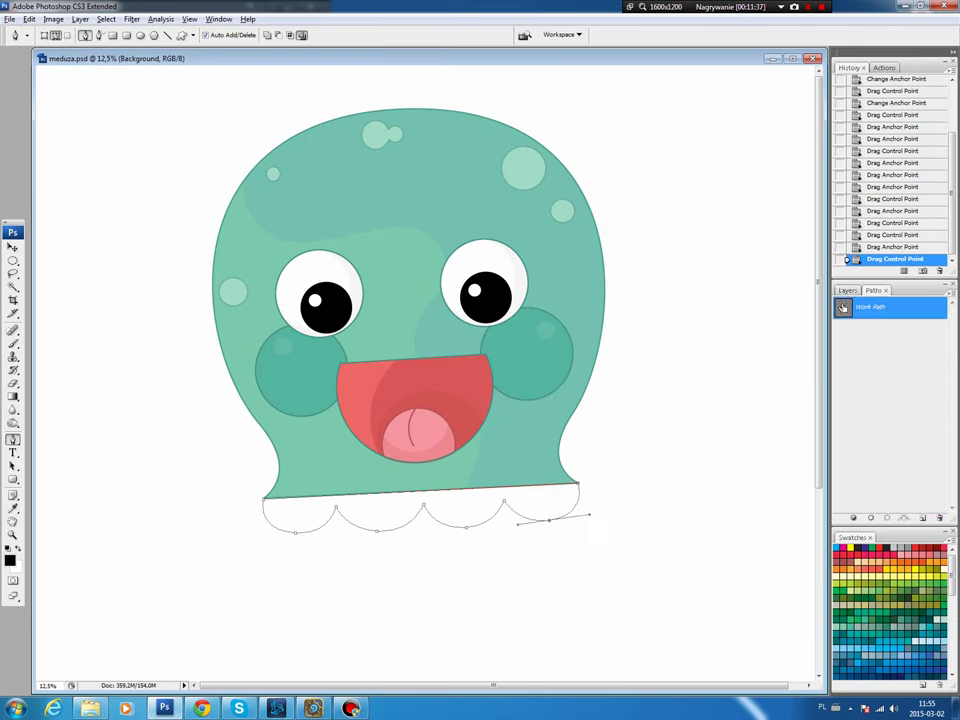
{"action": "left_click", "coordinate": [850, 302], "text": "ctrl"}
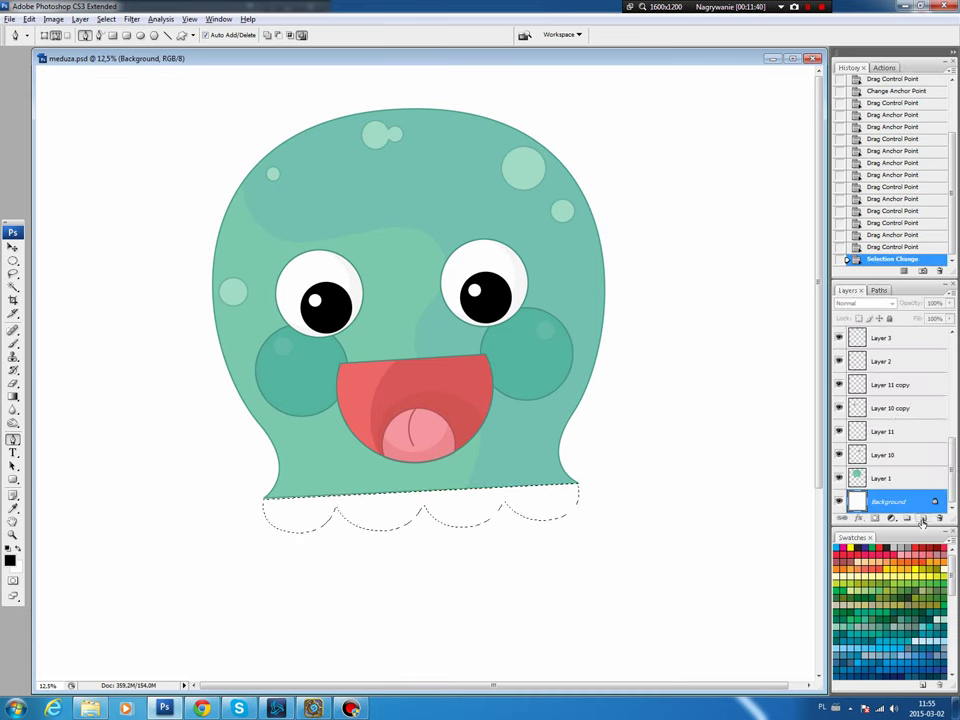
{"action": "left_click", "coordinate": [920, 517]}
{"action": "key", "text": "b"}
{"action": "key", "text": "i"}
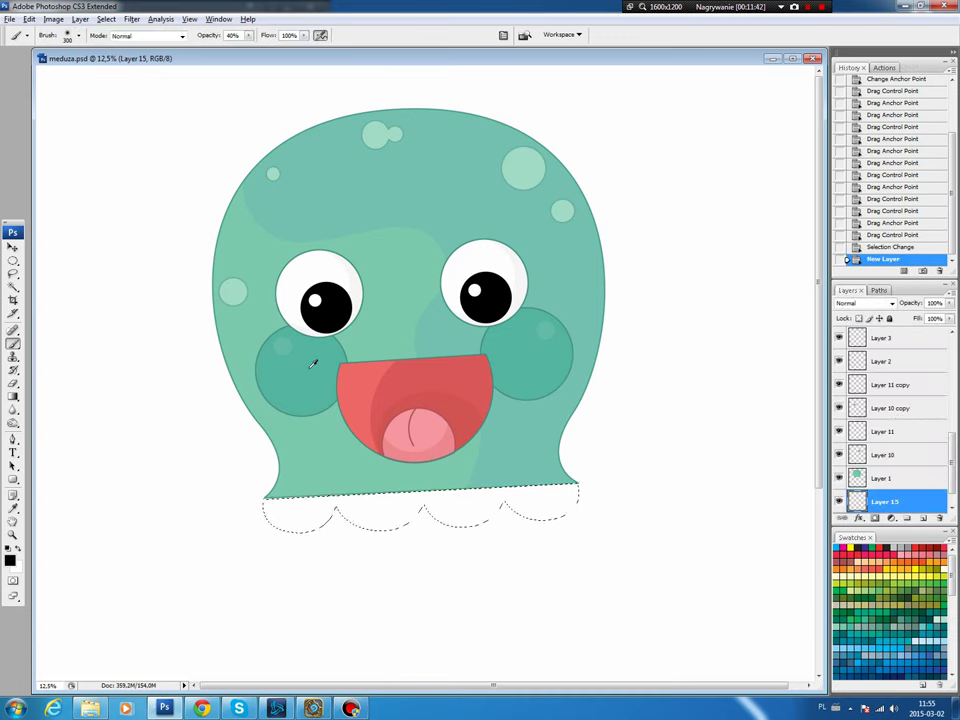
{"action": "left_click", "coordinate": [315, 364]}
{"action": "left_click", "coordinate": [9, 557]}
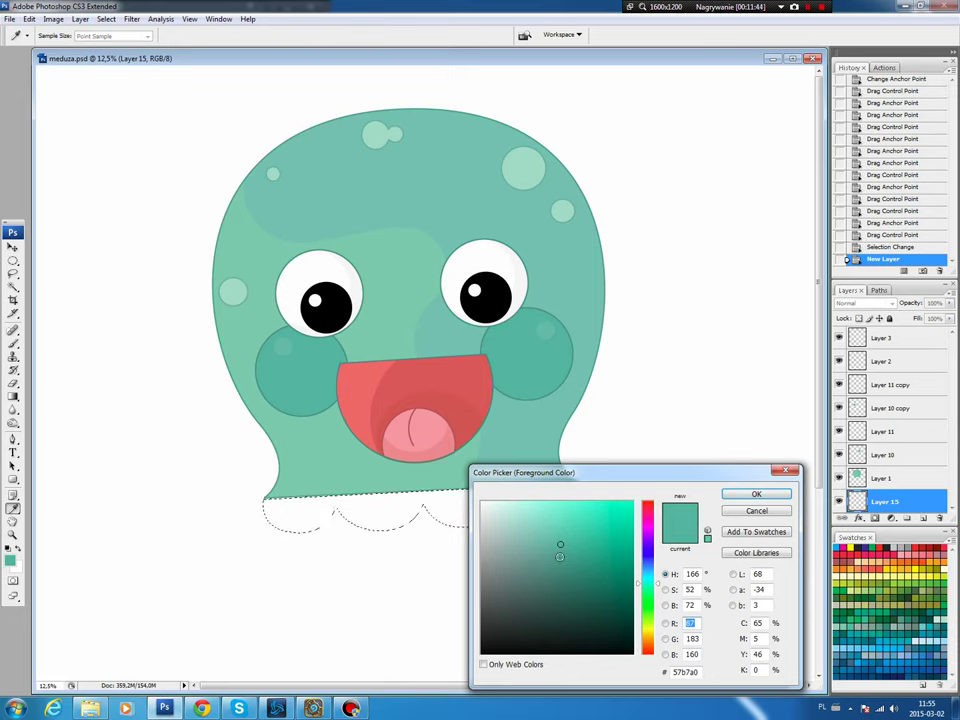
{"action": "left_click_drag", "start_coordinate": [645, 583], "coordinate": [645, 575]}
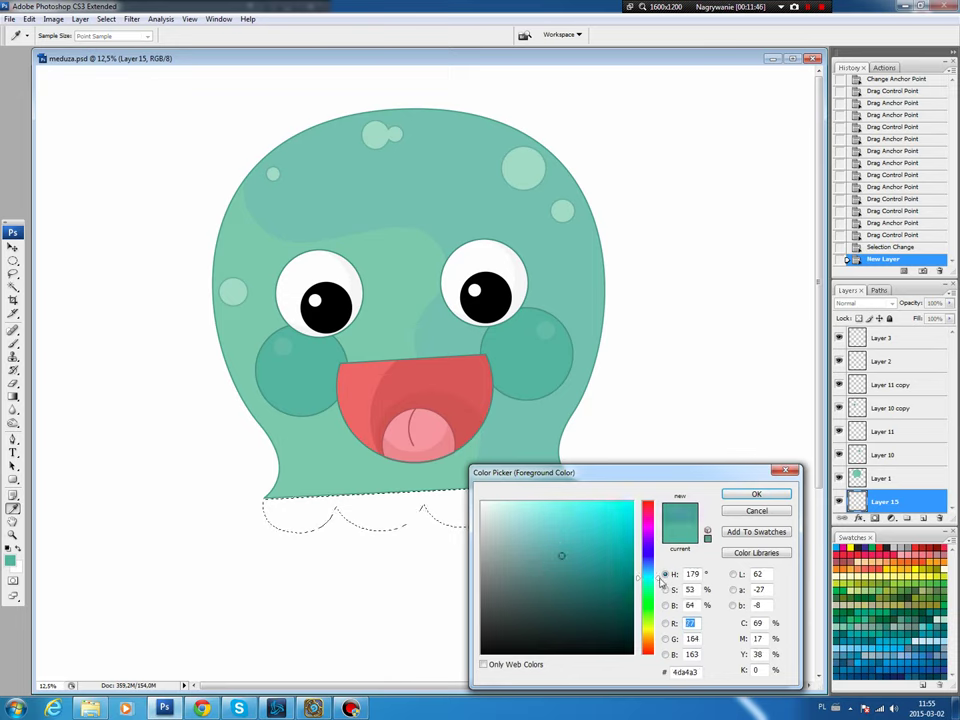
{"action": "left_click", "coordinate": [768, 498]}
Step: Fill the scalloped band with the darker teal, deselect, and nudge it up
{"action": "key", "text": "b"}
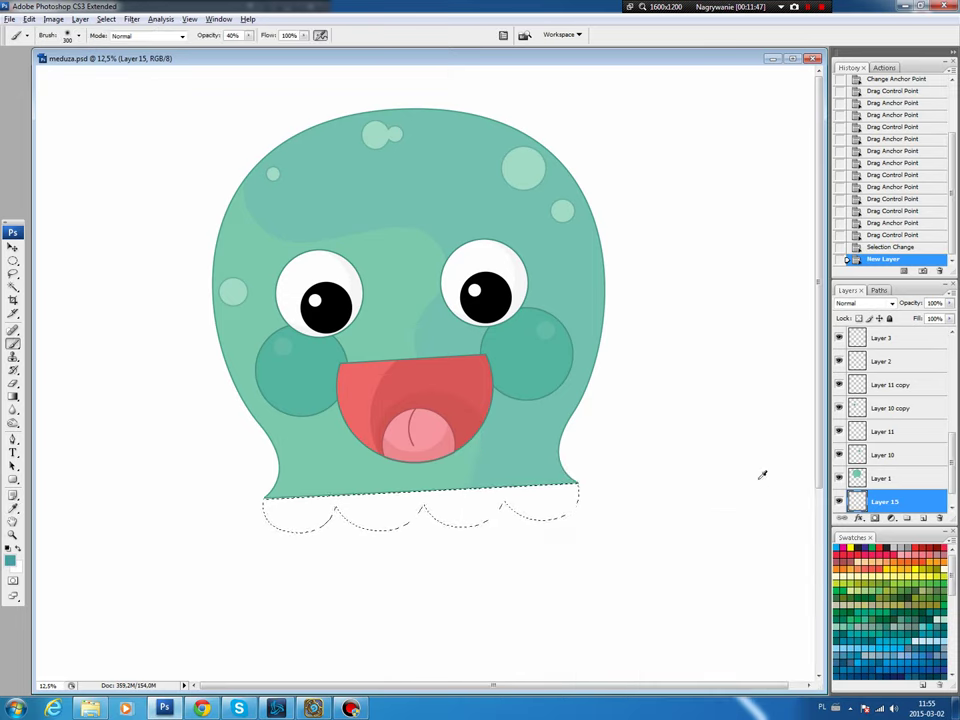
{"action": "key", "text": "alt+BackSpace"}
{"action": "key", "text": "ctrl+d"}
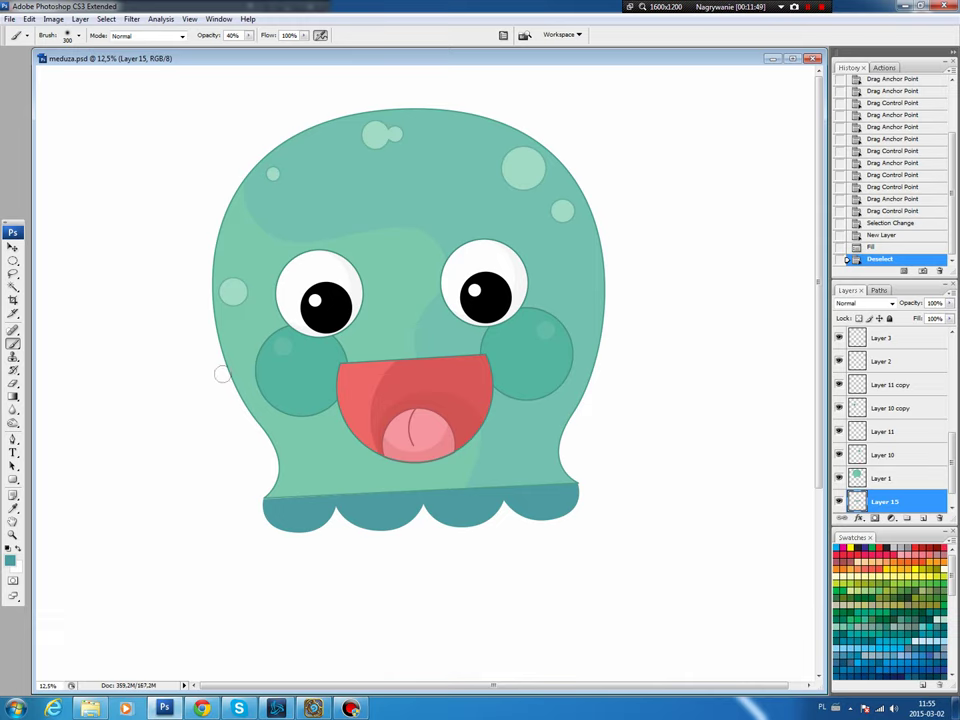
{"action": "key", "text": "v"}
{"action": "key", "text": "Up"}
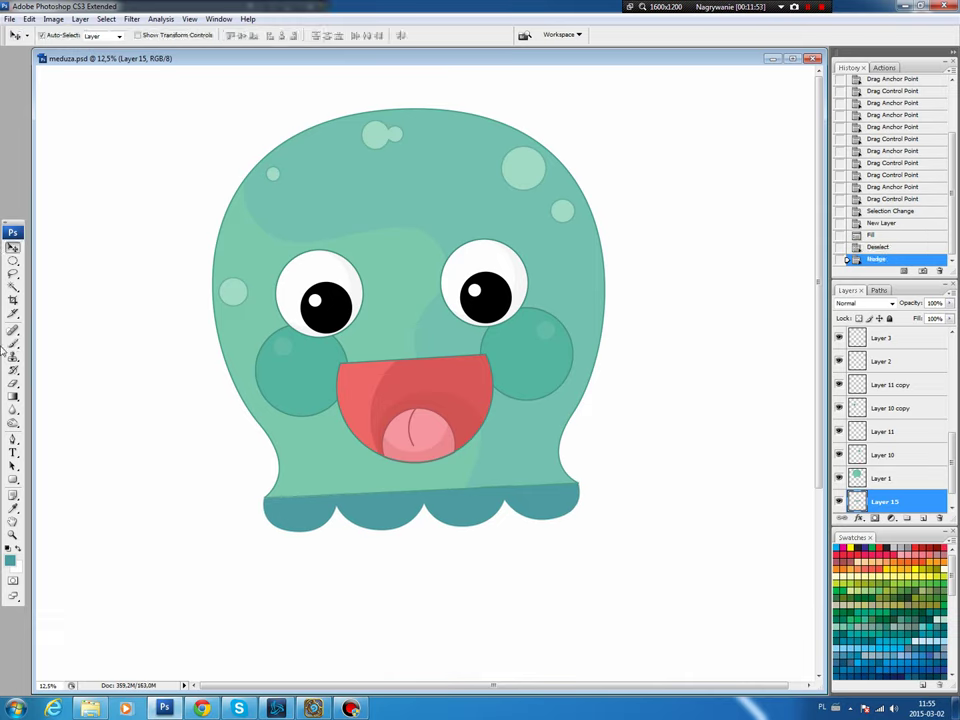
Step: Outline the band with a teal Edit > Stroke on new Layer 16
{"action": "left_click", "coordinate": [10, 561]}
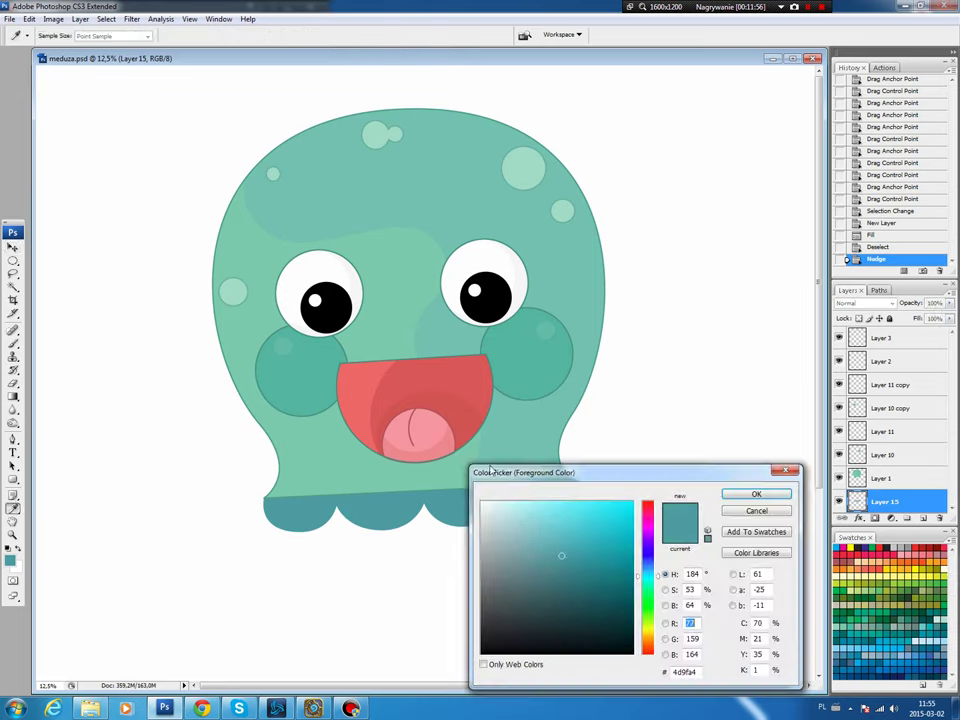
{"action": "left_click", "coordinate": [756, 494]}
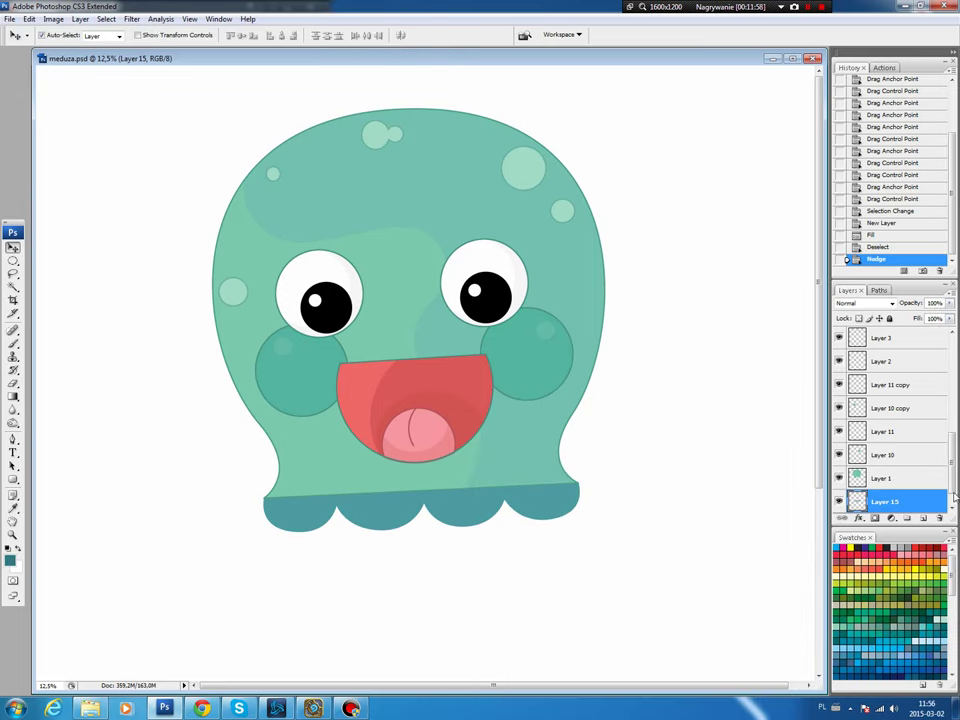
{"action": "left_click", "coordinate": [857, 501], "text": "ctrl"}
{"action": "left_click", "coordinate": [923, 517]}
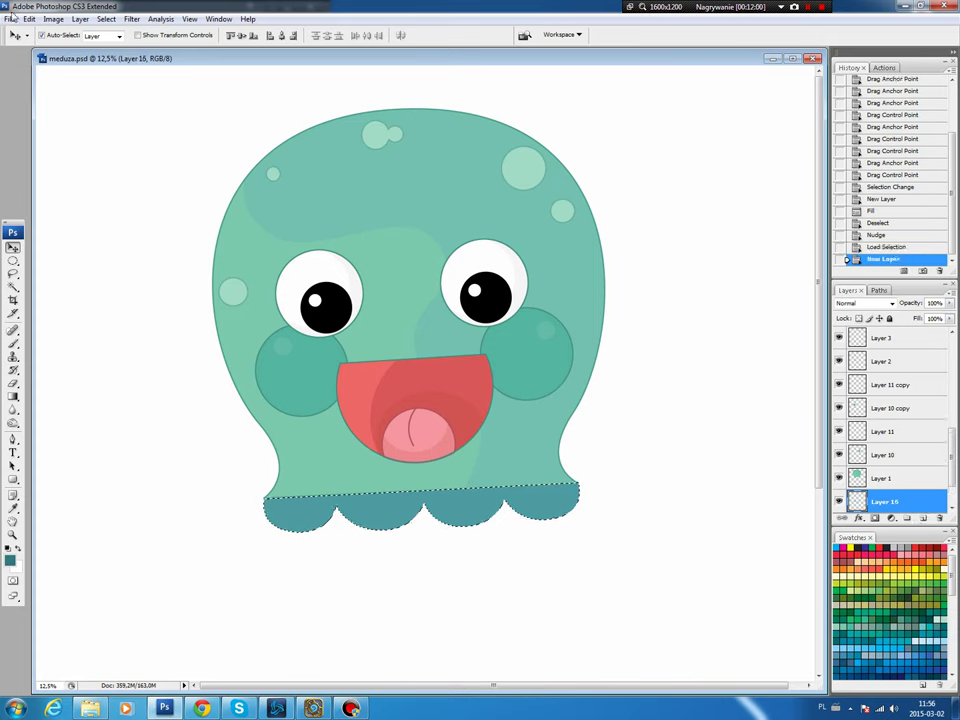
{"action": "left_click", "coordinate": [31, 20]}
{"action": "left_click", "coordinate": [60, 203]}
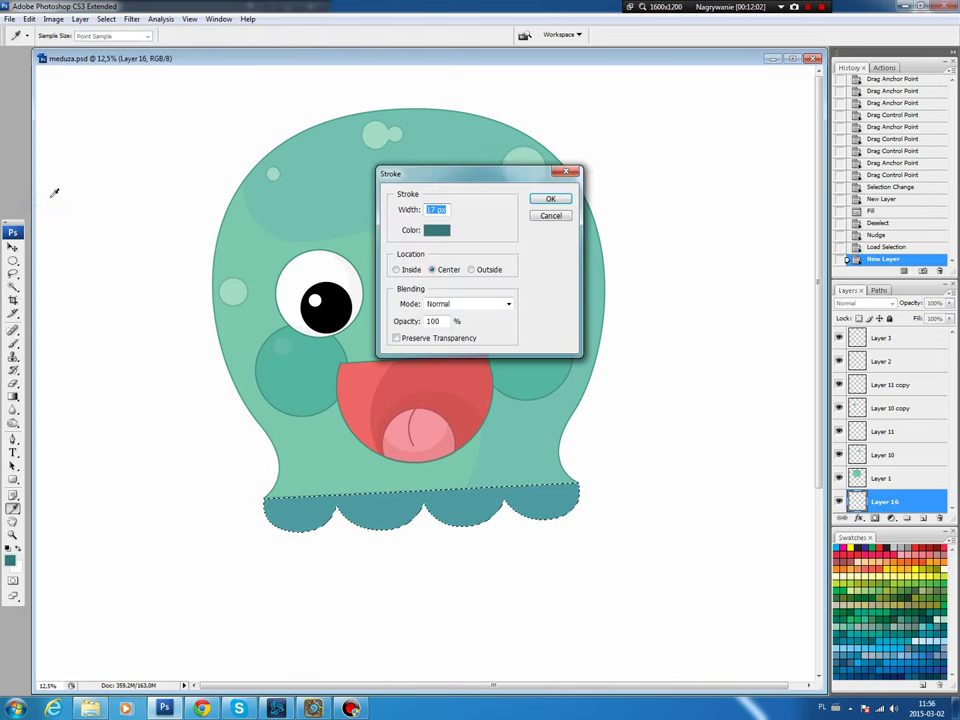
{"action": "key", "text": "Return"}
{"action": "key", "text": "ctrl+d"}
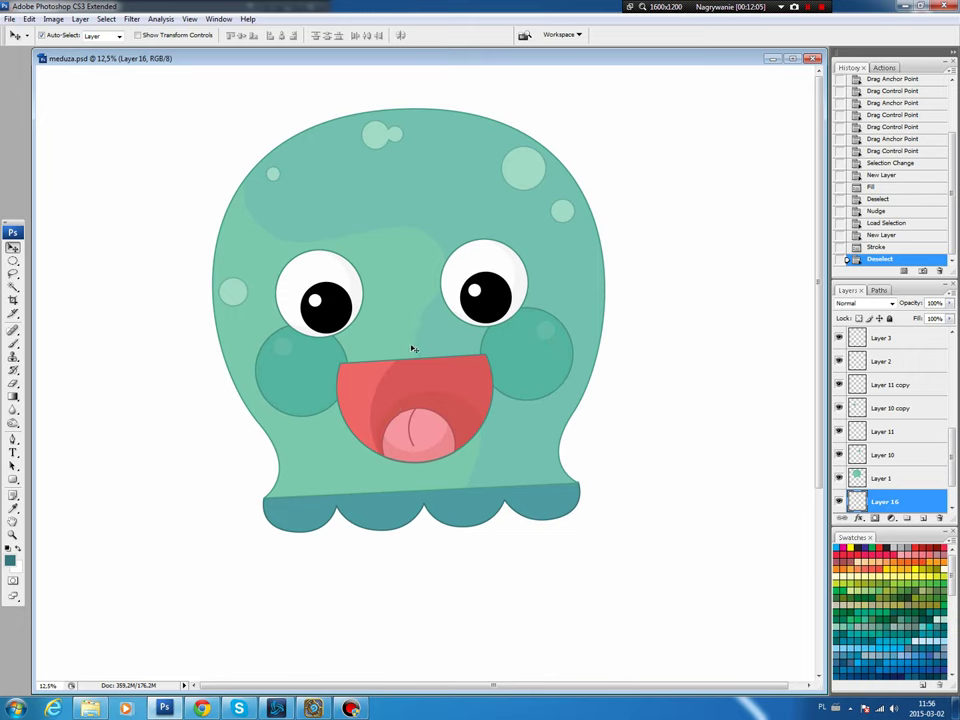
{"action": "left_click", "coordinate": [400, 376]}
{"action": "key", "text": "m"}
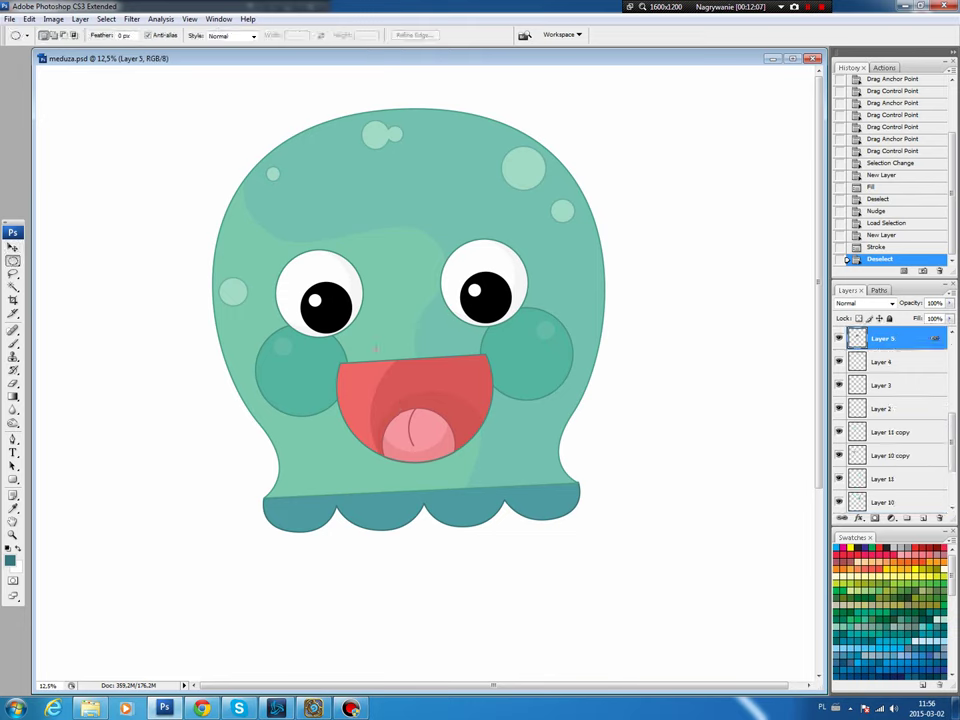
Step: Fill a white ellipse over the top of the mouth on a new teeth layer
{"action": "left_click_drag", "start_coordinate": [476, 416], "coordinate": [472, 412]}
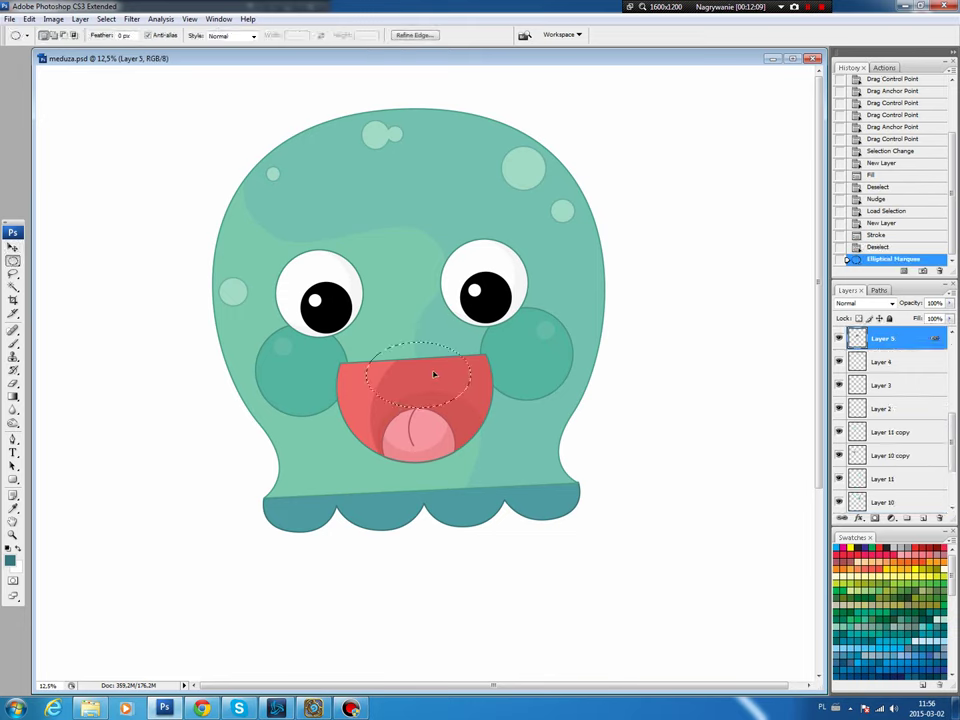
{"action": "left_click_drag", "start_coordinate": [435, 378], "coordinate": [422, 358]}
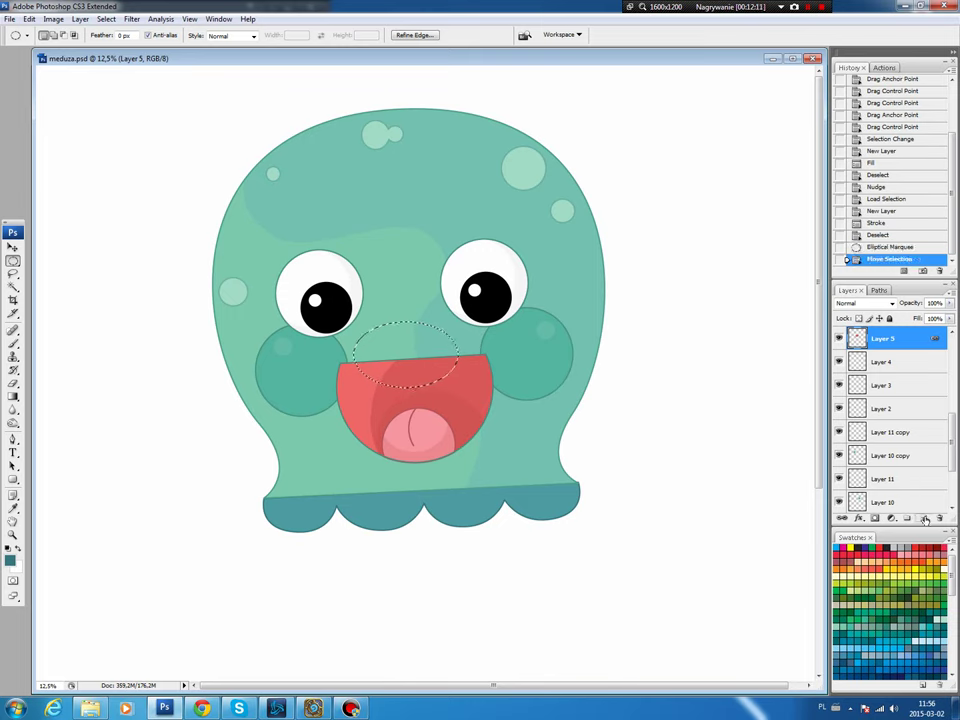
{"action": "left_click", "coordinate": [922, 518]}
{"action": "key", "text": "ctrl+BackSpace"}
{"action": "key", "text": "ctrl+d"}
Step: Tilt the white ellipse slightly counter-clockwise and shift it up-right with Free Transform
{"action": "key", "text": "ctrl+t"}
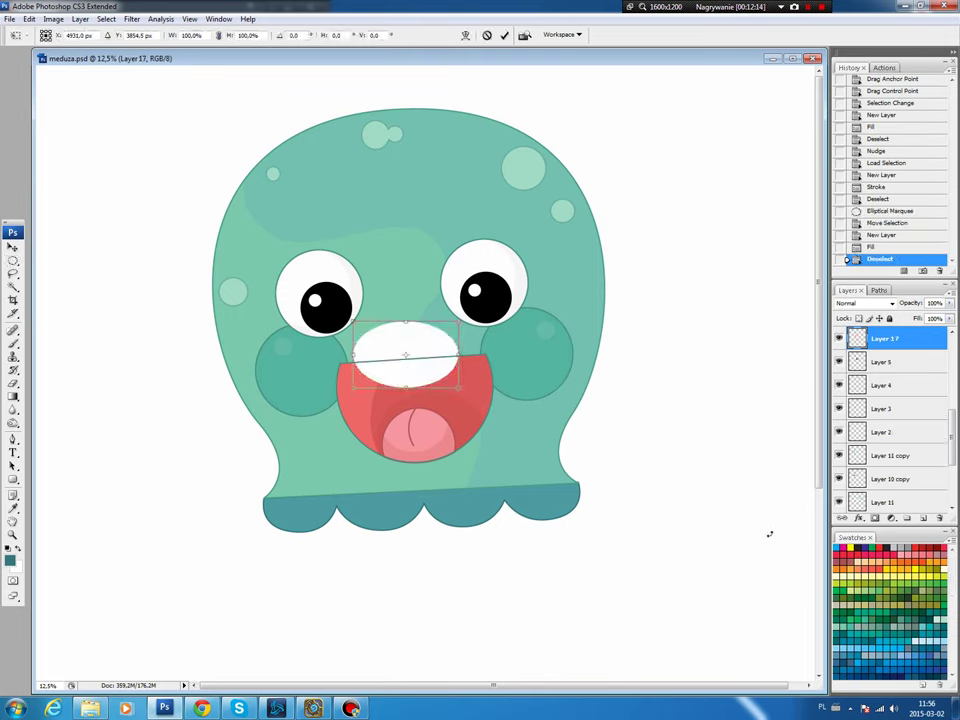
{"action": "left_click_drag", "start_coordinate": [497, 424], "coordinate": [496, 417]}
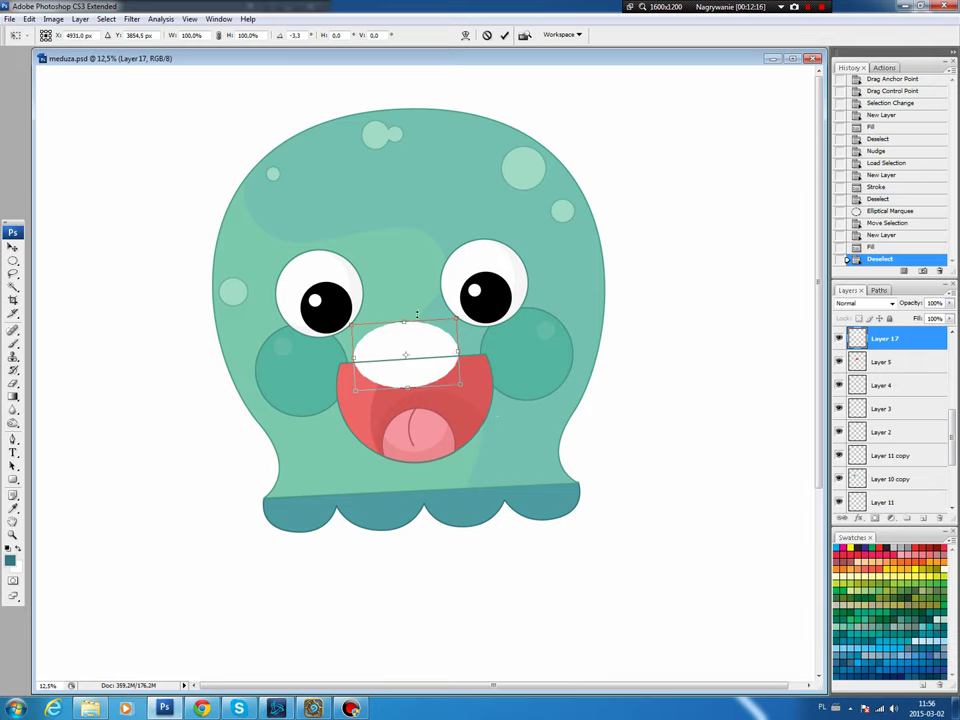
{"action": "left_click_drag", "start_coordinate": [436, 352], "coordinate": [443, 345]}
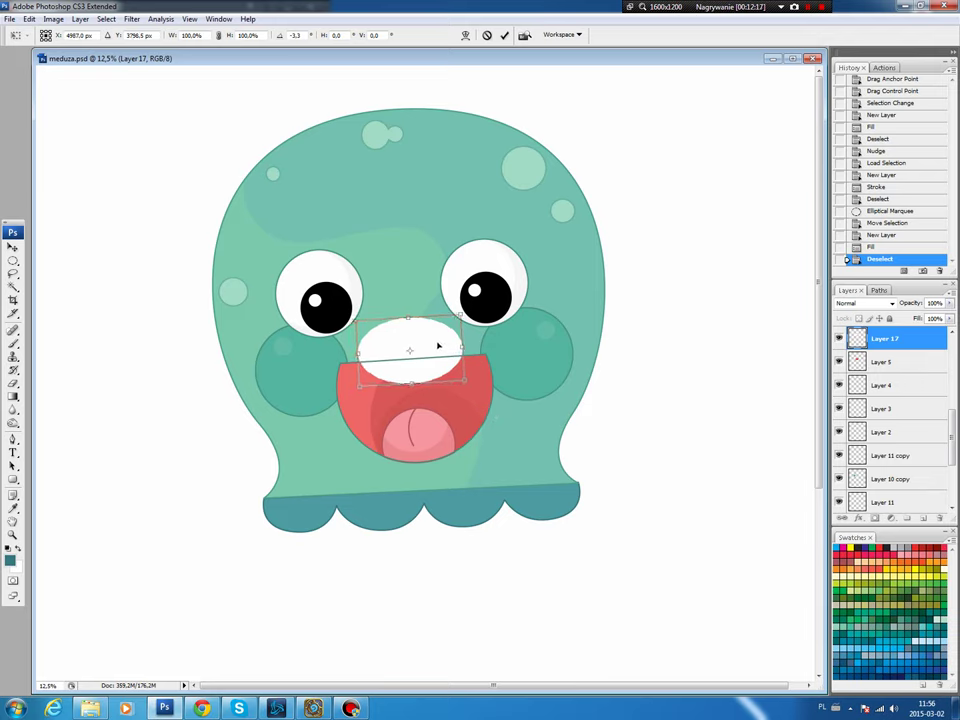
{"action": "key", "text": "Return"}
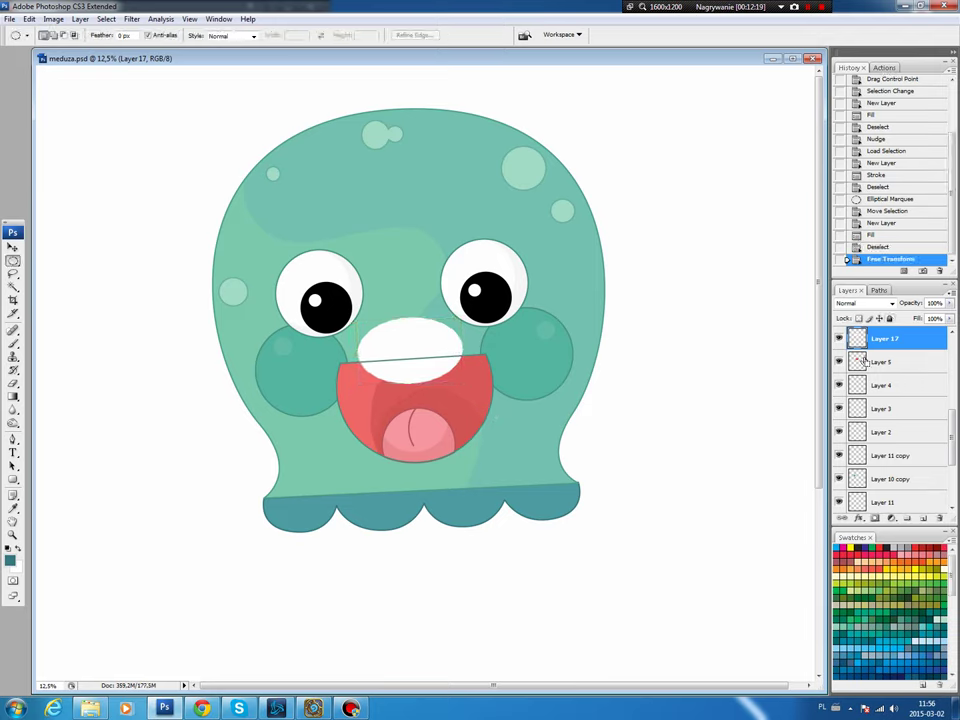
Step: Trim the white teeth to inside the mouth outline, then raise the eyes a few pixels
{"action": "left_click", "coordinate": [857, 361], "text": "ctrl"}
{"action": "left_click", "coordinate": [105, 19]}
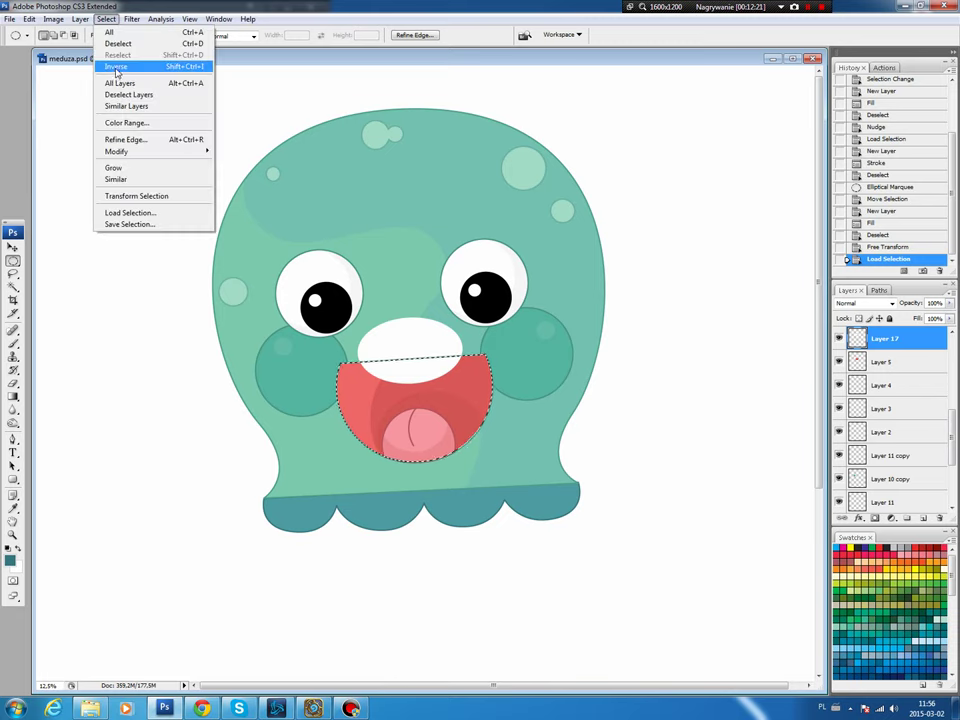
{"action": "left_click", "coordinate": [109, 66]}
{"action": "key", "text": "Delete"}
{"action": "key", "text": "ctrl+d"}
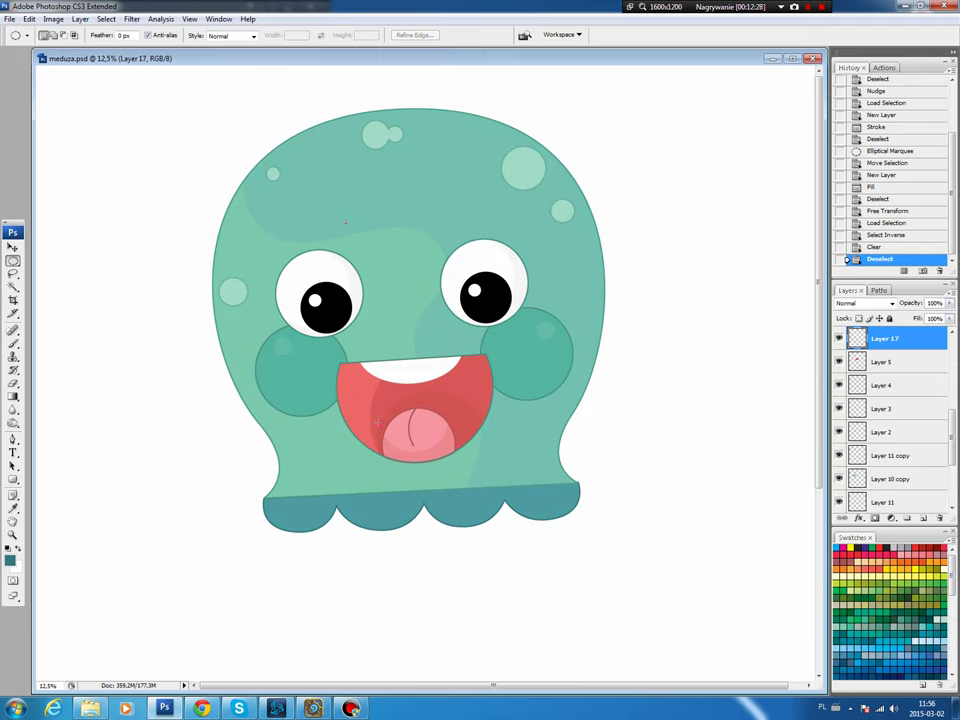
{"action": "key", "text": "v"}
{"action": "left_click_drag", "start_coordinate": [330, 286], "coordinate": [328, 279]}
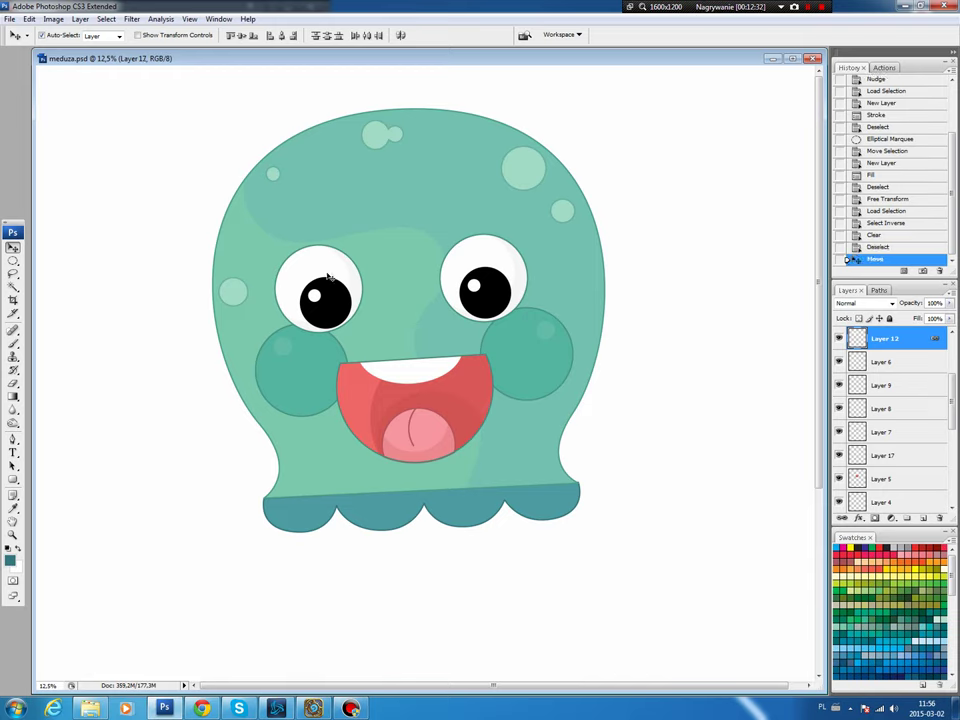
Step: Stroke a dark elliptical ring over the left eye on Layer 6
{"action": "left_click", "coordinate": [912, 366]}
{"action": "key", "text": "m"}
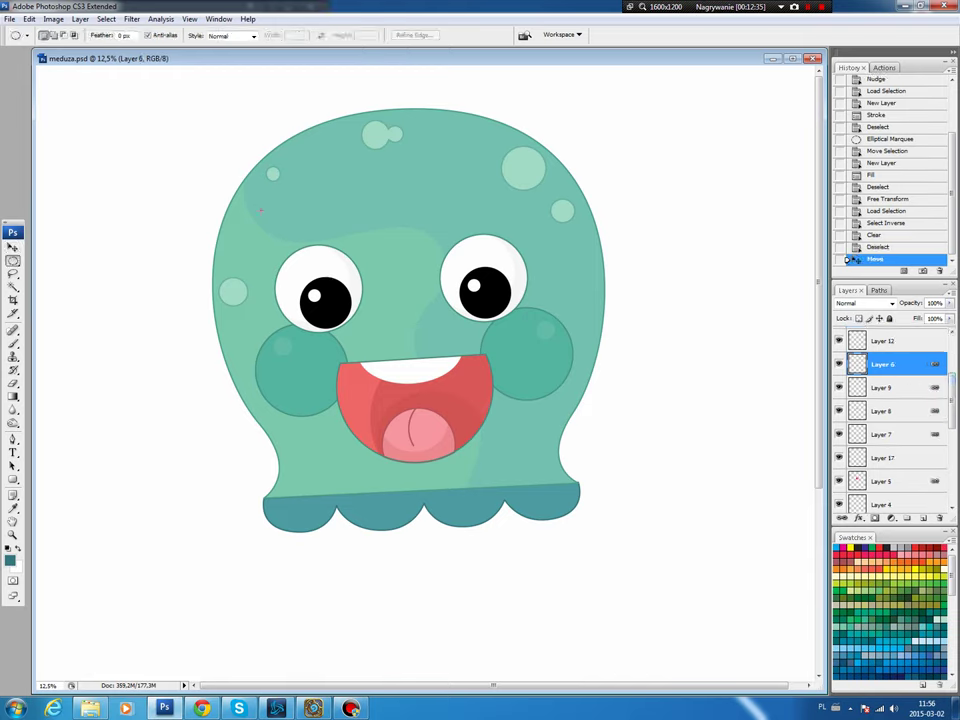
{"action": "left_click_drag", "start_coordinate": [264, 214], "coordinate": [359, 309]}
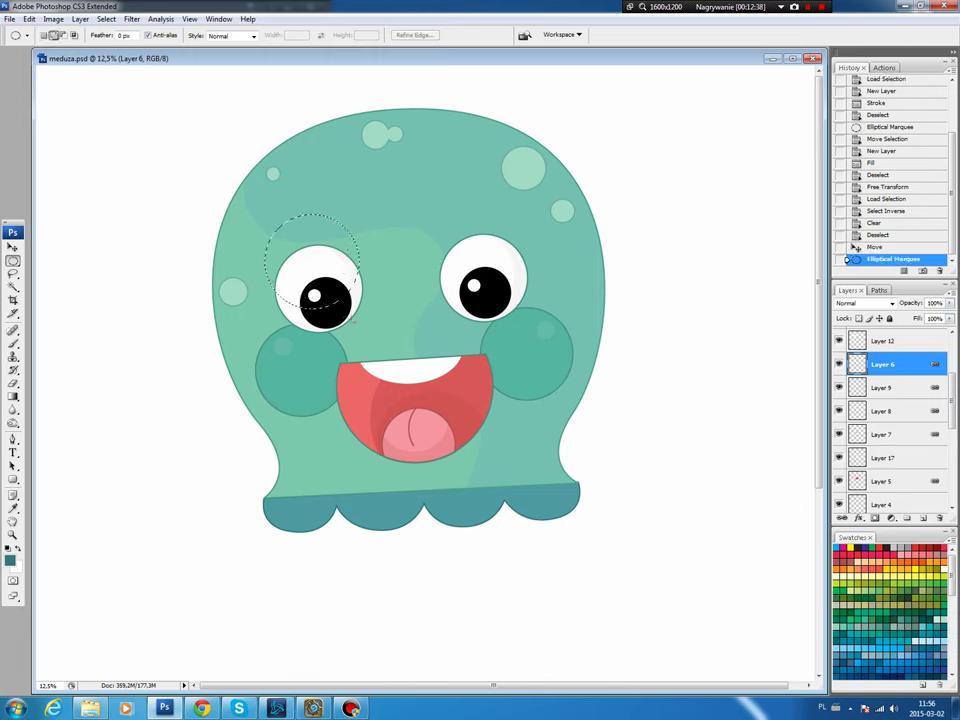
{"action": "key", "text": "b"}
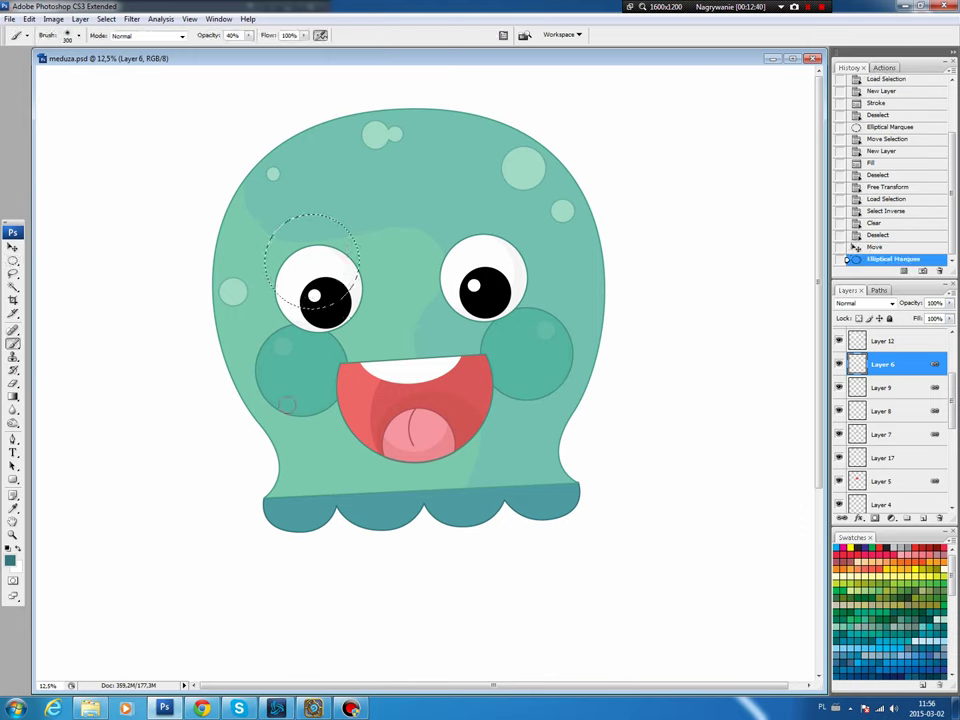
{"action": "left_click", "coordinate": [30, 19]}
{"action": "left_click", "coordinate": [30, 201]}
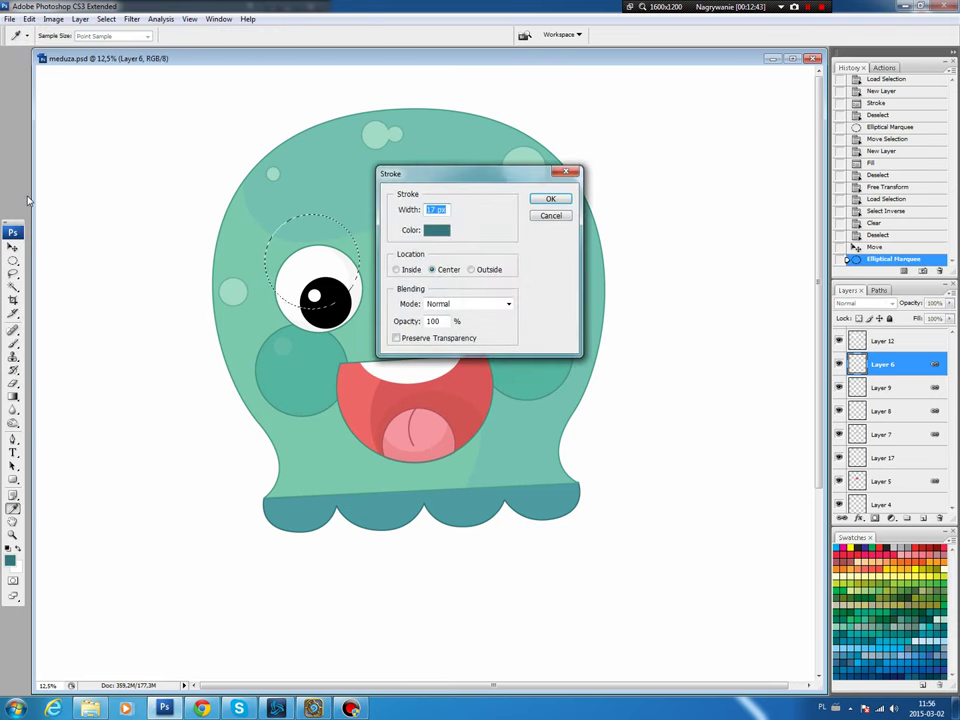
{"action": "key", "text": "Return"}
{"action": "key", "text": "ctrl+d"}
Step: Erase the ring's lower part with a polygonal selection, leaving a left eyebrow arc
{"action": "key", "text": "l"}
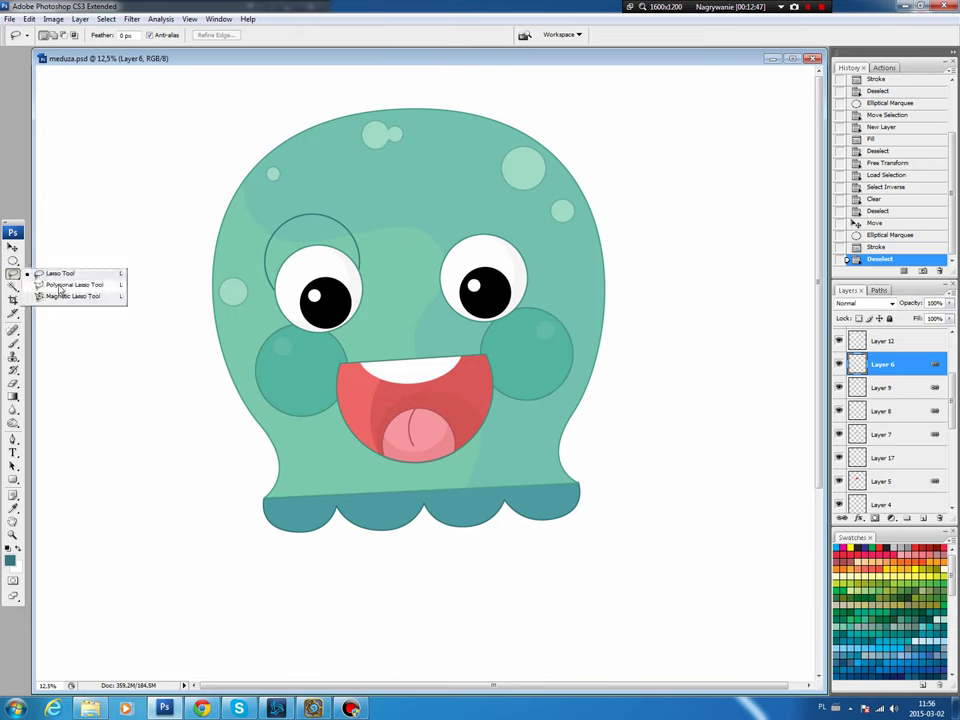
{"action": "left_click_drag", "start_coordinate": [13, 273], "coordinate": [62, 281]}
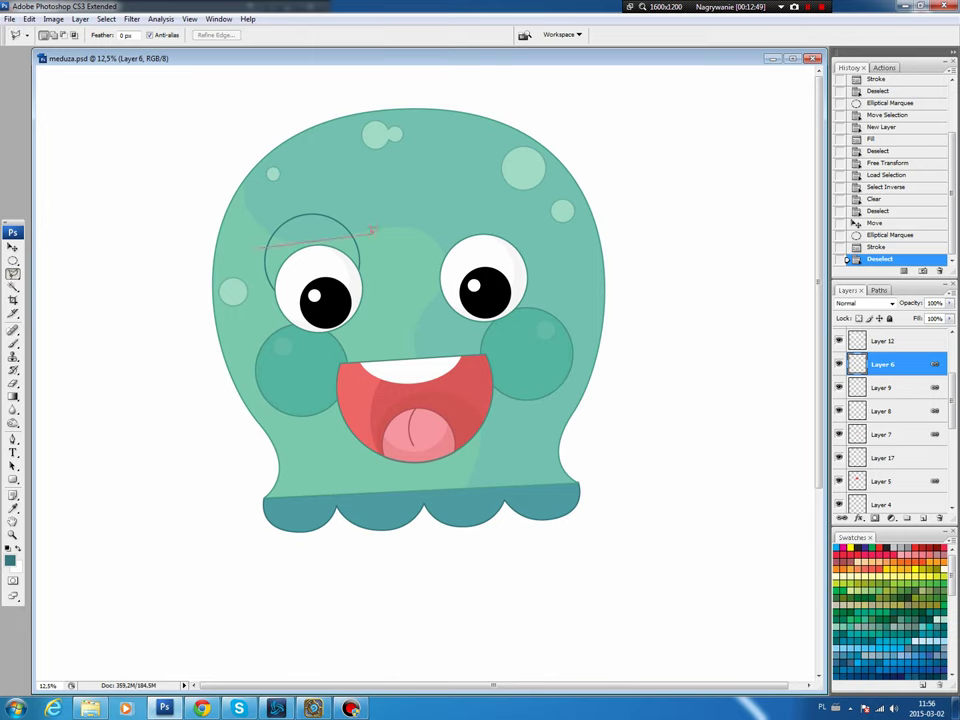
{"action": "left_click", "coordinate": [371, 235]}
{"action": "left_click", "coordinate": [377, 332]}
{"action": "left_click", "coordinate": [287, 353]}
{"action": "left_click", "coordinate": [243, 312]}
{"action": "left_click", "coordinate": [245, 248]}
{"action": "key", "text": "Delete"}
{"action": "key", "text": "ctrl+d"}
Step: Copy the eyebrow arc and place the pasted copy above the right eye
{"action": "key", "text": "v"}
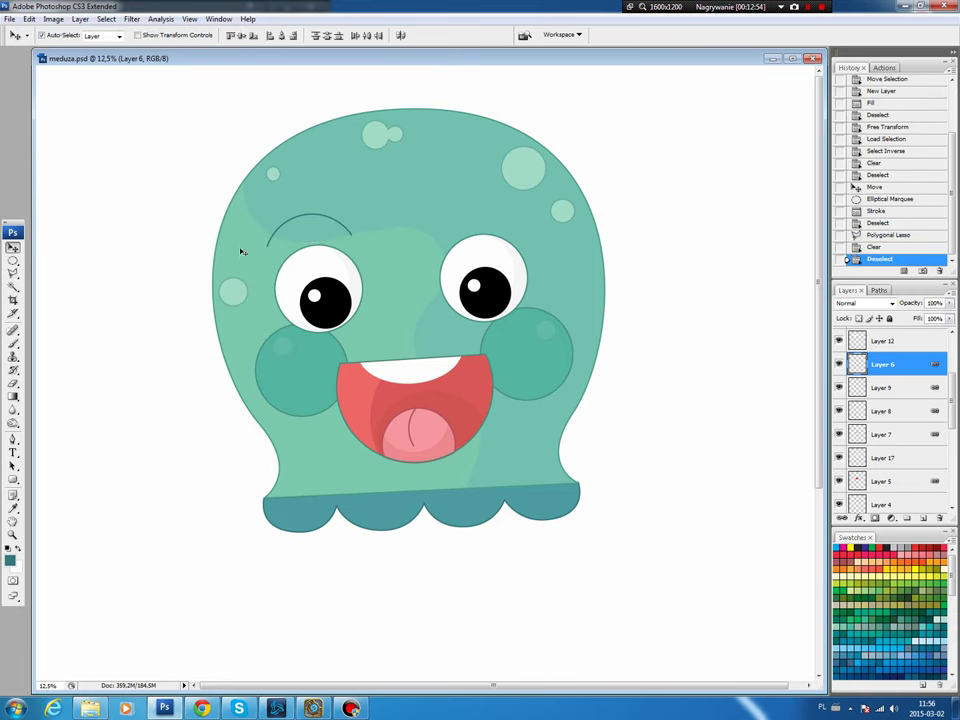
{"action": "mouse_move", "coordinate": [915, 366]}
{"action": "left_mouse_down"}
{"action": "mouse_move", "coordinate": [920, 517]}
{"action": "mouse_move", "coordinate": [839, 364]}
{"action": "left_mouse_up"}
{"action": "left_click", "coordinate": [839, 364]}
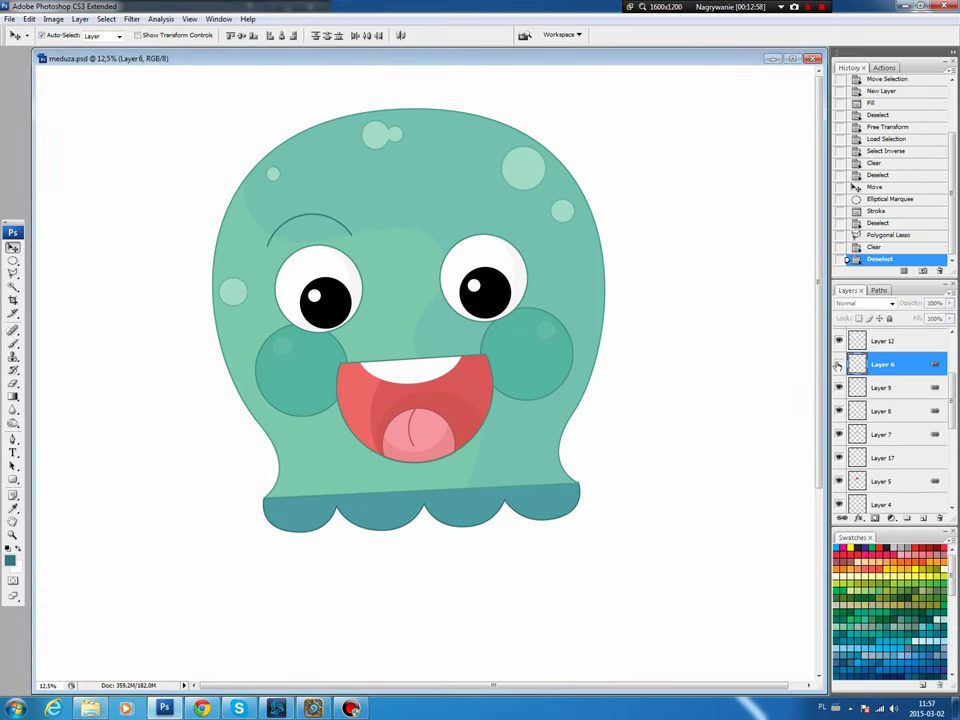
{"action": "key", "text": "m"}
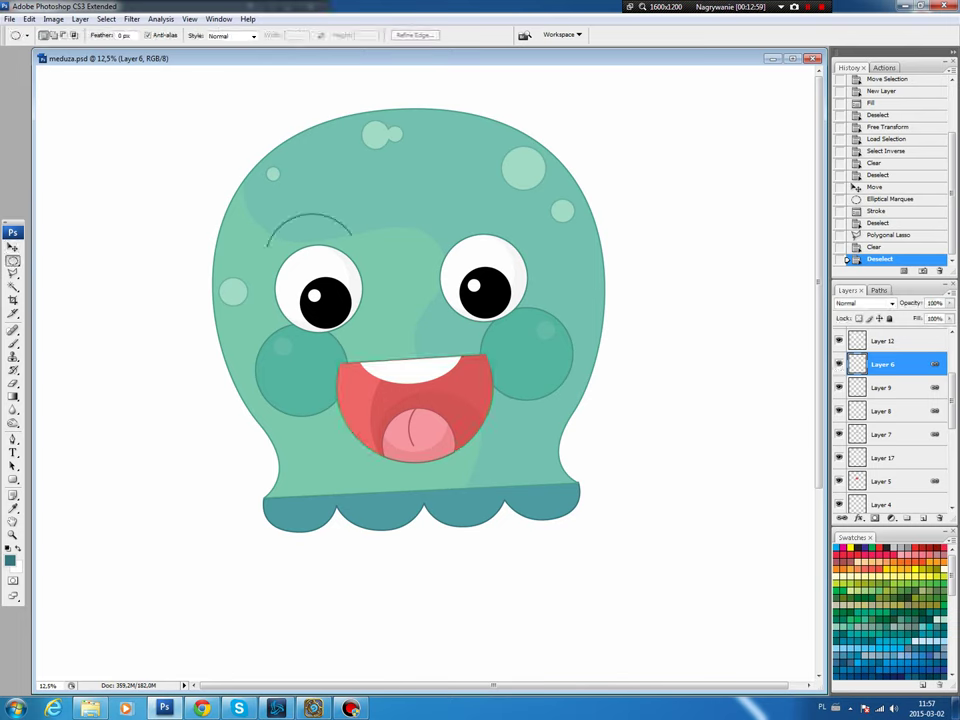
{"action": "left_click_drag", "start_coordinate": [382, 289], "coordinate": [382, 289]}
{"action": "key", "text": "ctrl+c"}
{"action": "key", "text": "ctrl+v"}
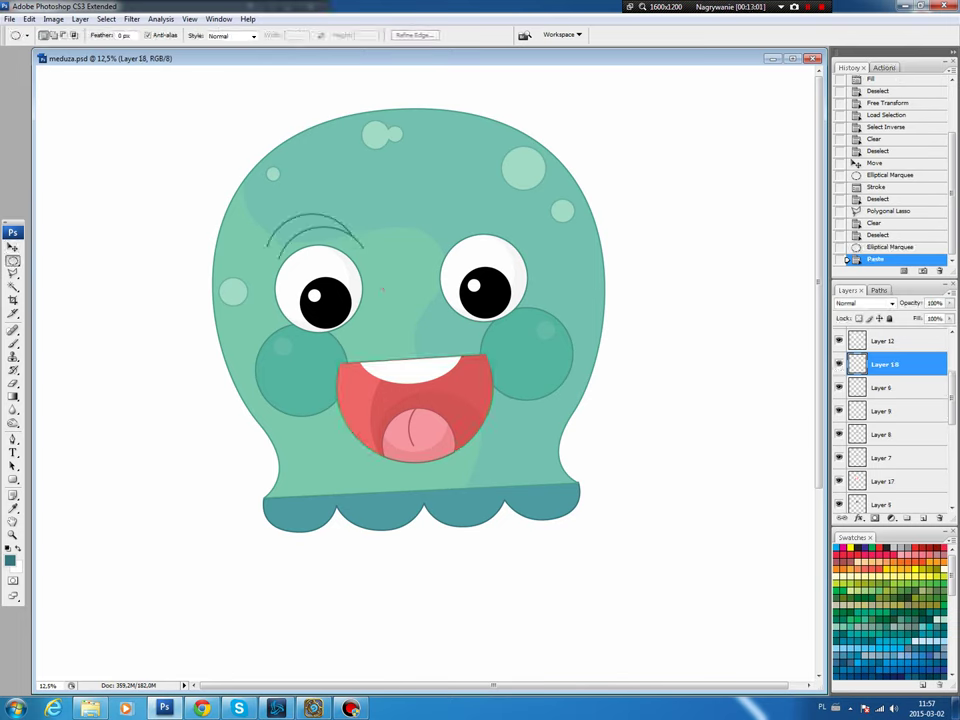
{"action": "key", "text": "v"}
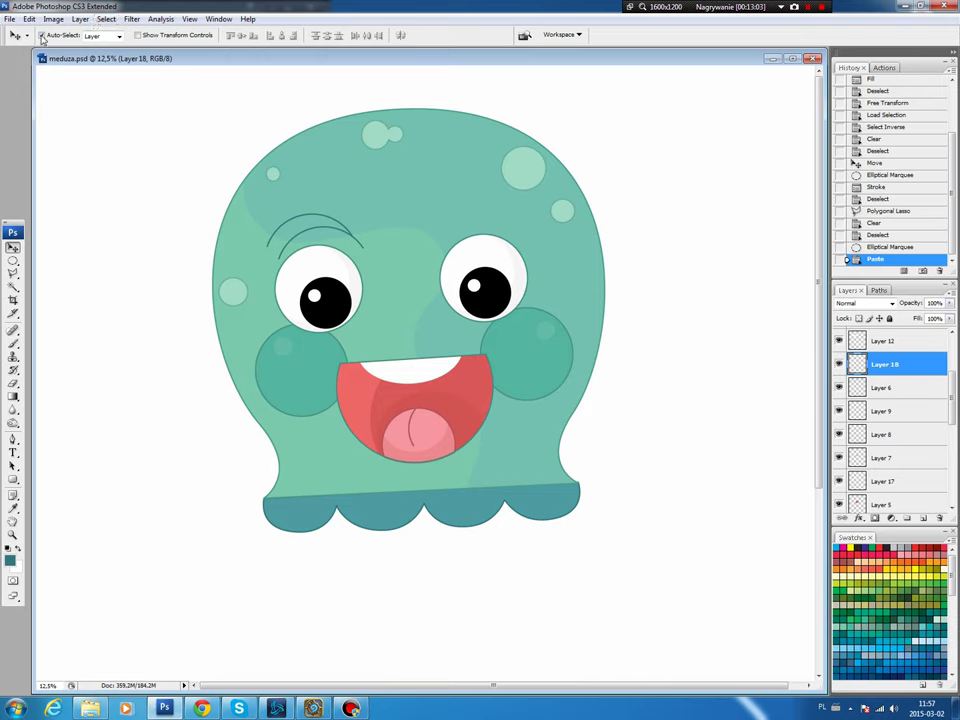
{"action": "mouse_move", "coordinate": [360, 263]}
{"action": "left_mouse_down"}
{"action": "mouse_move", "coordinate": [530, 235]}
{"action": "mouse_move", "coordinate": [525, 243]}
{"action": "left_mouse_up"}
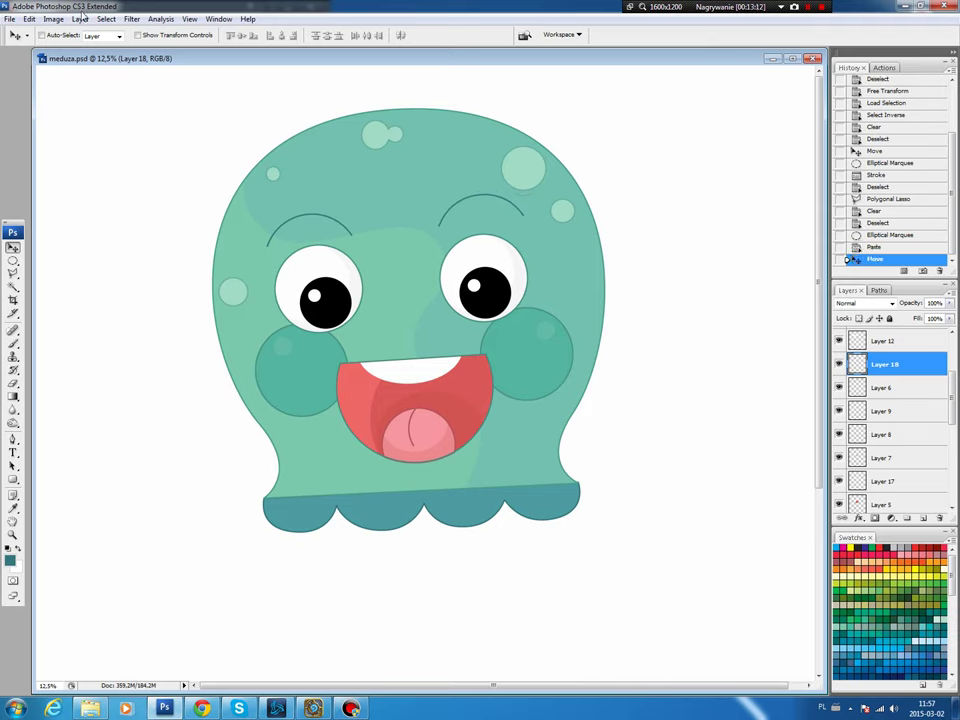
{"action": "left_click", "coordinate": [563, 255], "text": "ctrl"}
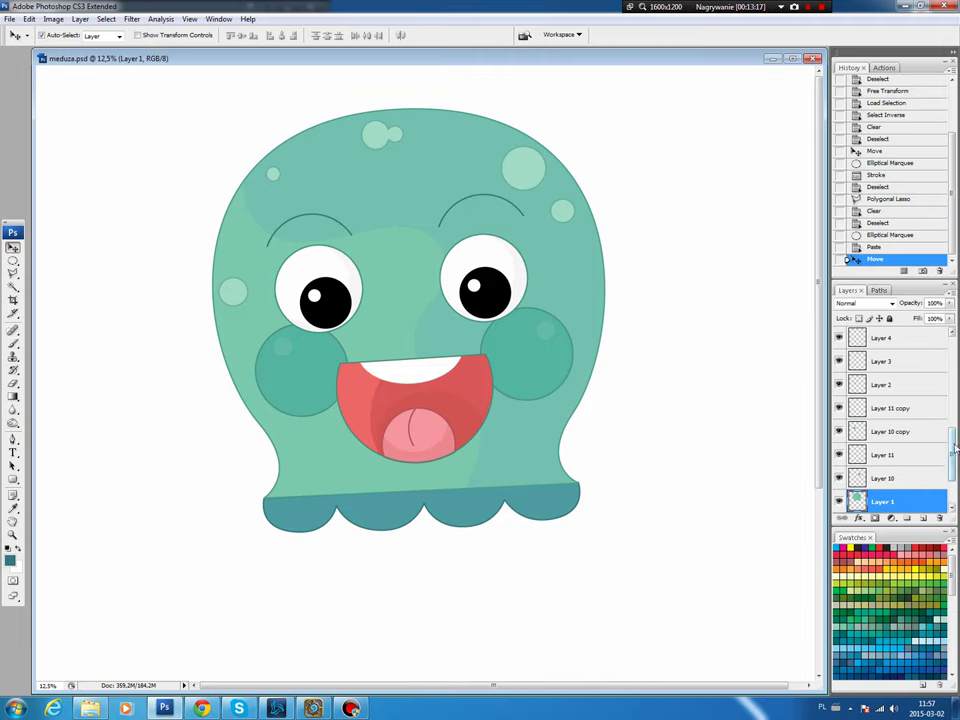
Step: Select all the jellyfish layers and link them together
{"action": "scroll", "coordinate": [953, 462], "scroll_direction": "down", "scroll_amount": 3}
{"action": "key", "text": "alt+bracketleft"}
{"action": "key", "text": "alt+bracketleft"}
{"action": "left_click_drag", "start_coordinate": [953, 372], "coordinate": [953, 335]}
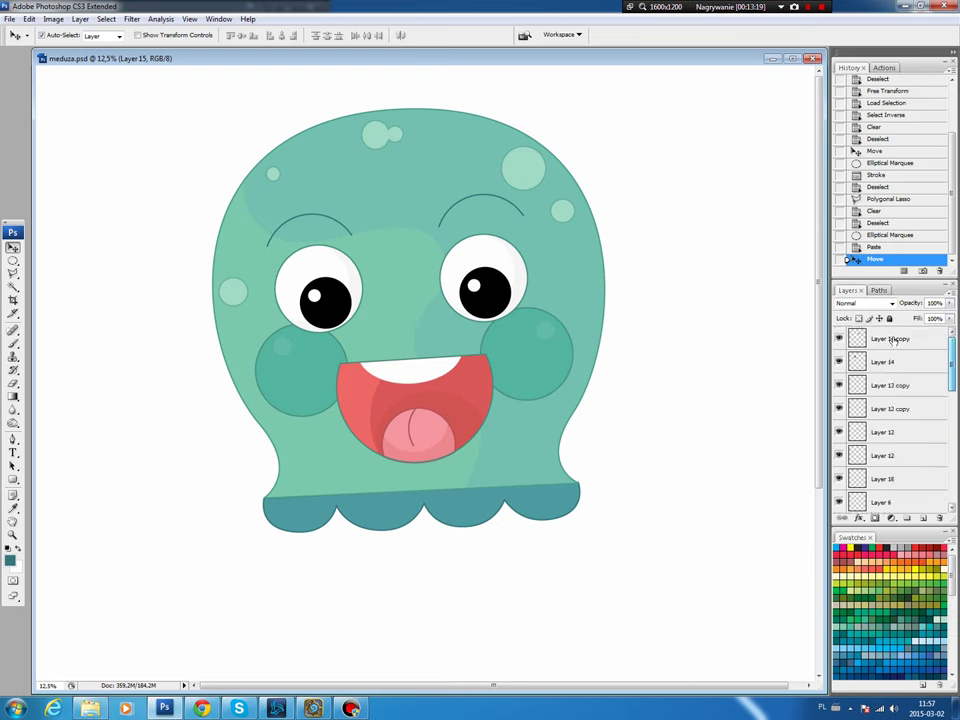
{"action": "left_click", "coordinate": [875, 503], "text": "shift"}
{"action": "left_click", "coordinate": [843, 519]}
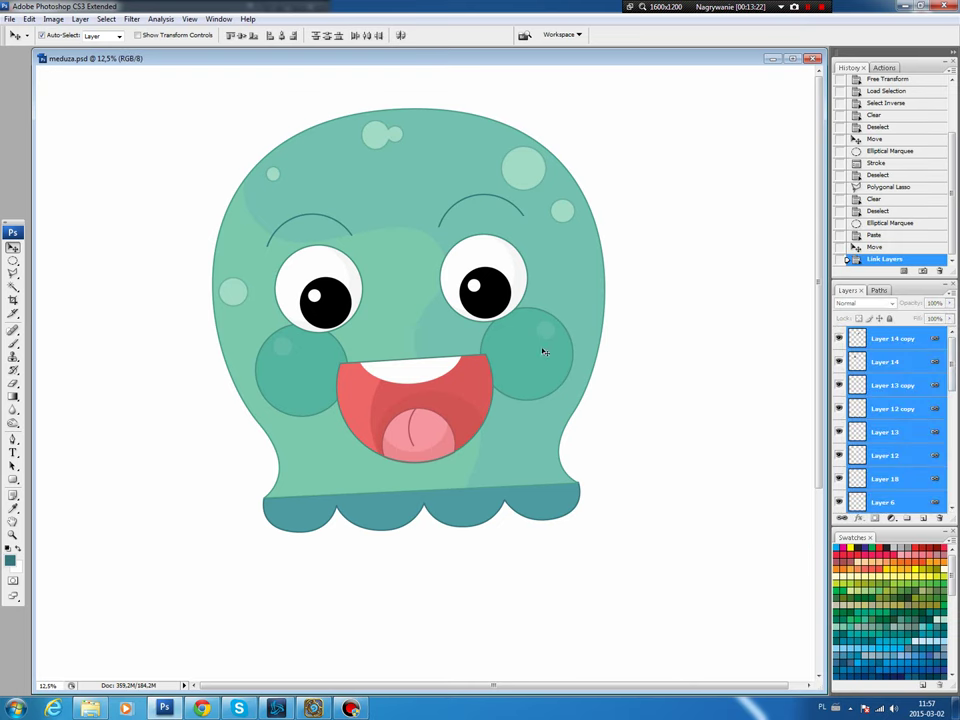
Step: Rotate the linked jellyfish to -27° and move it up and to the left
{"action": "key", "text": "ctrl+t"}
{"action": "mouse_move", "coordinate": [711, 392]}
{"action": "left_mouse_down"}
{"action": "mouse_move", "coordinate": [629, 311]}
{"action": "mouse_move", "coordinate": [567, 301]}
{"action": "left_mouse_up"}
{"action": "left_click_drag", "start_coordinate": [682, 293], "coordinate": [680, 307]}
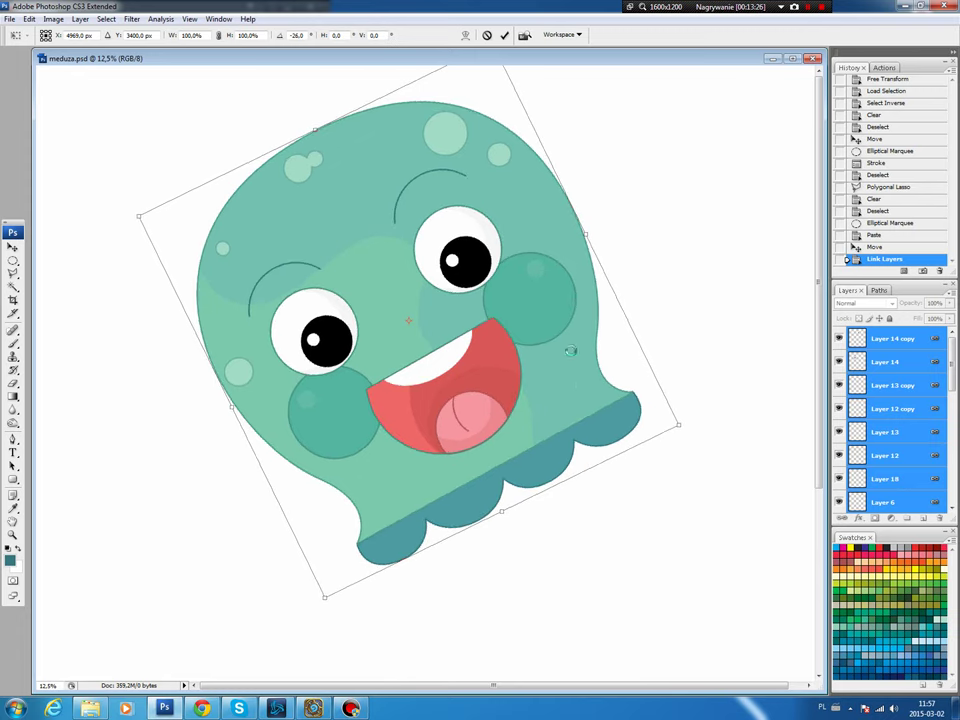
{"action": "left_click_drag", "start_coordinate": [527, 381], "coordinate": [447, 363]}
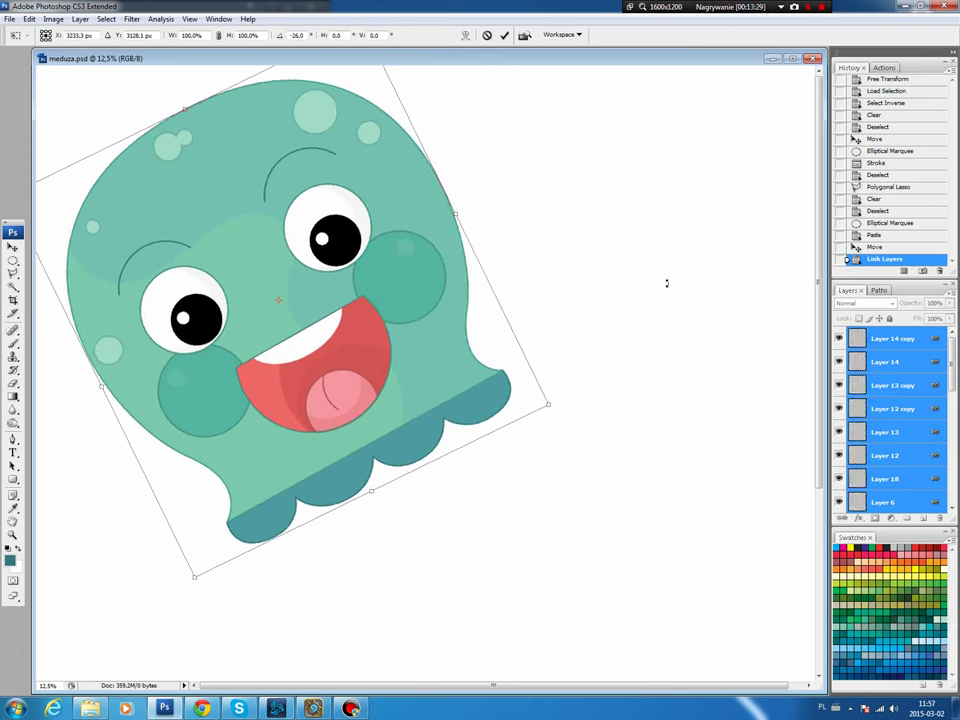
{"action": "left_click_drag", "start_coordinate": [671, 274], "coordinate": [661, 268]}
{"action": "key", "text": "Return"}
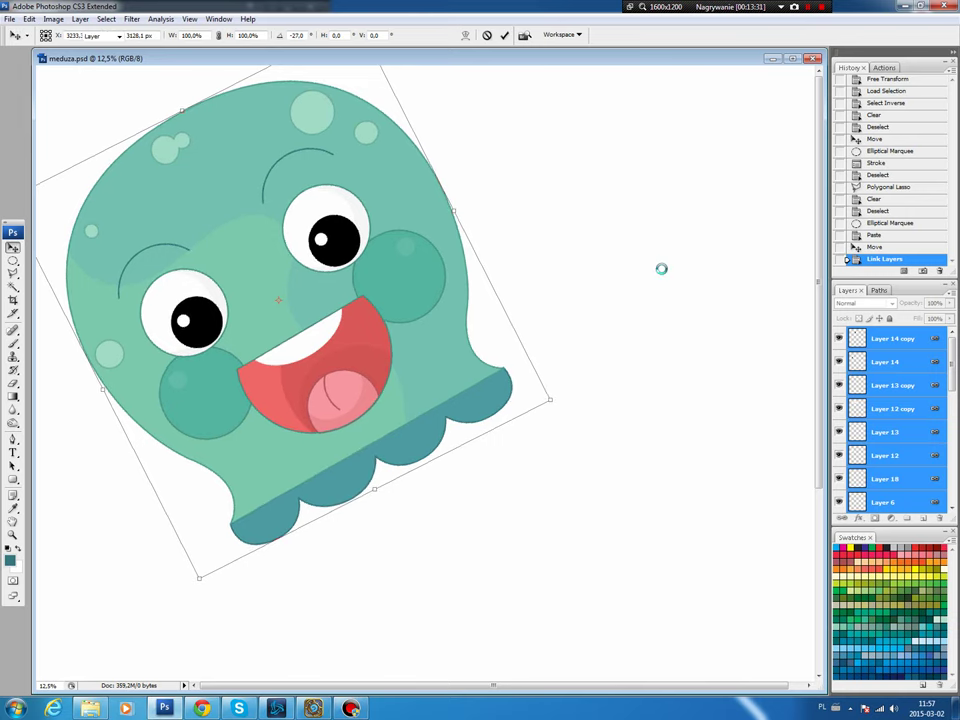
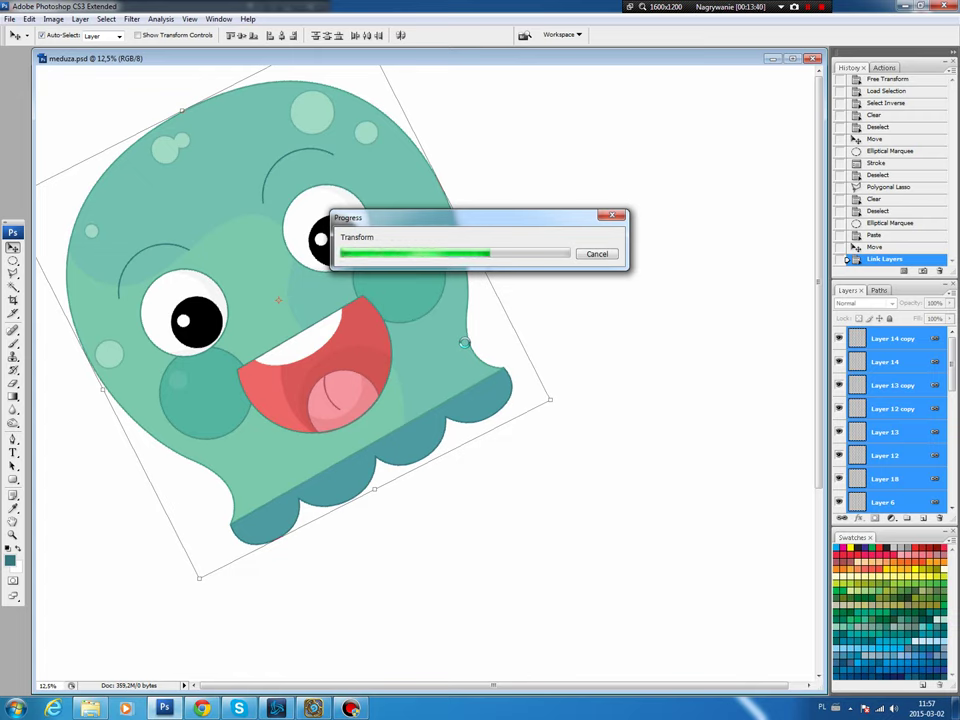
Step: Save the tilted jellyfish with maximum compatibility and group its body layers into Group 1
{"action": "key", "text": "ctrl+s"}
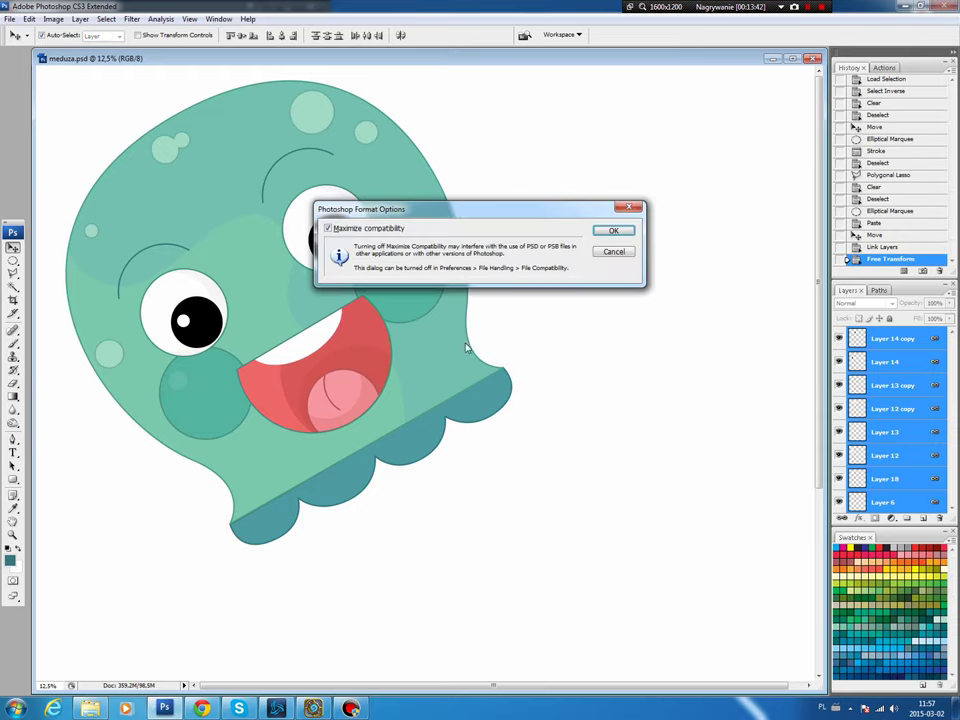
{"action": "left_click", "coordinate": [613, 230]}
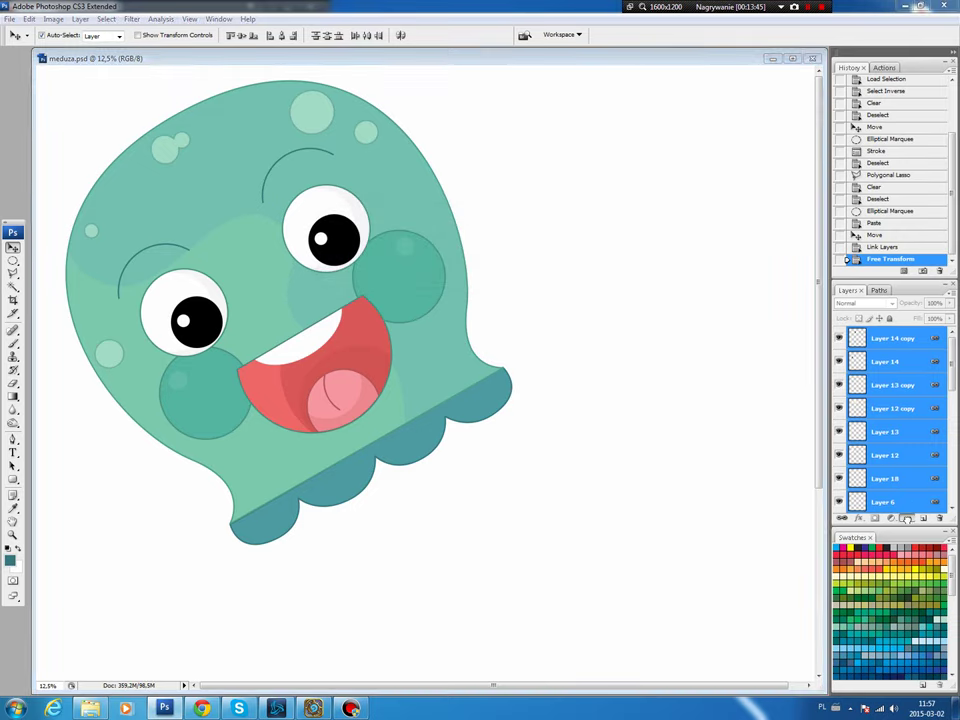
{"action": "key", "text": "ctrl+g"}
{"action": "key", "text": "p"}
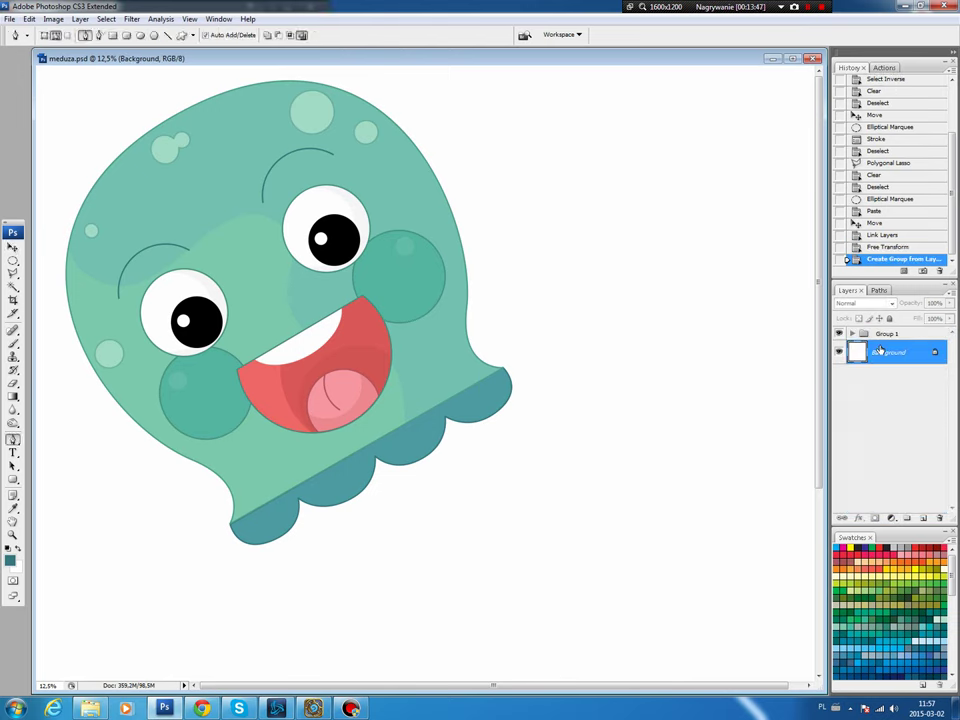
Step: Place eight anchors for a closed tentacle outline from the bell edge to a lower-right tip
{"action": "left_click", "coordinate": [279, 517]}
{"action": "left_click", "coordinate": [375, 658]}
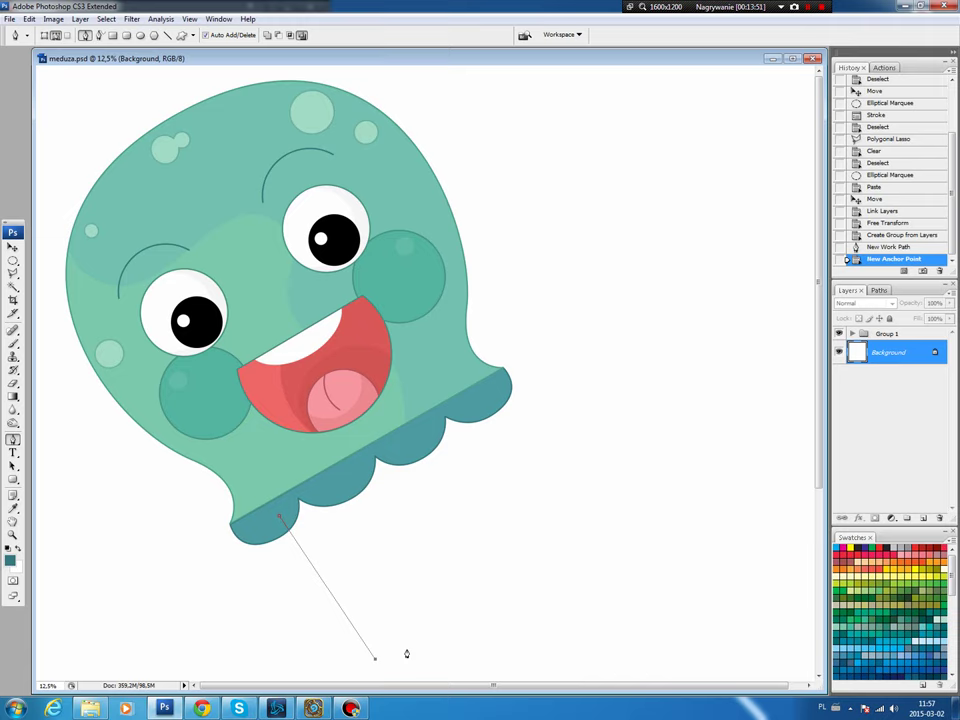
{"action": "left_click", "coordinate": [570, 602]}
{"action": "left_click", "coordinate": [638, 634]}
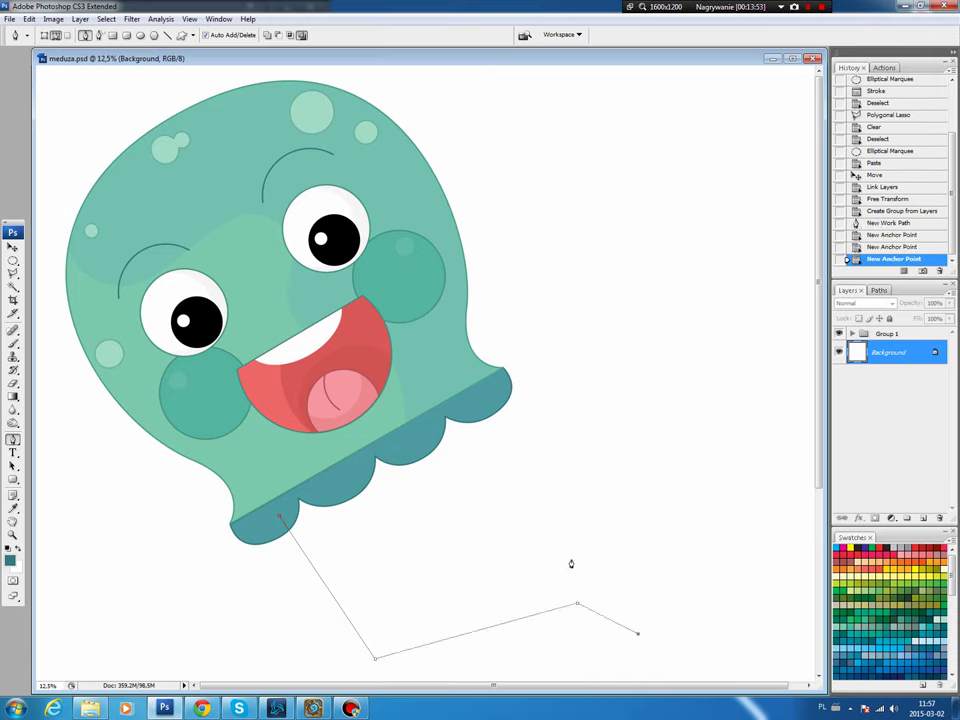
{"action": "left_click", "coordinate": [574, 572]}
{"action": "left_click", "coordinate": [386, 620]}
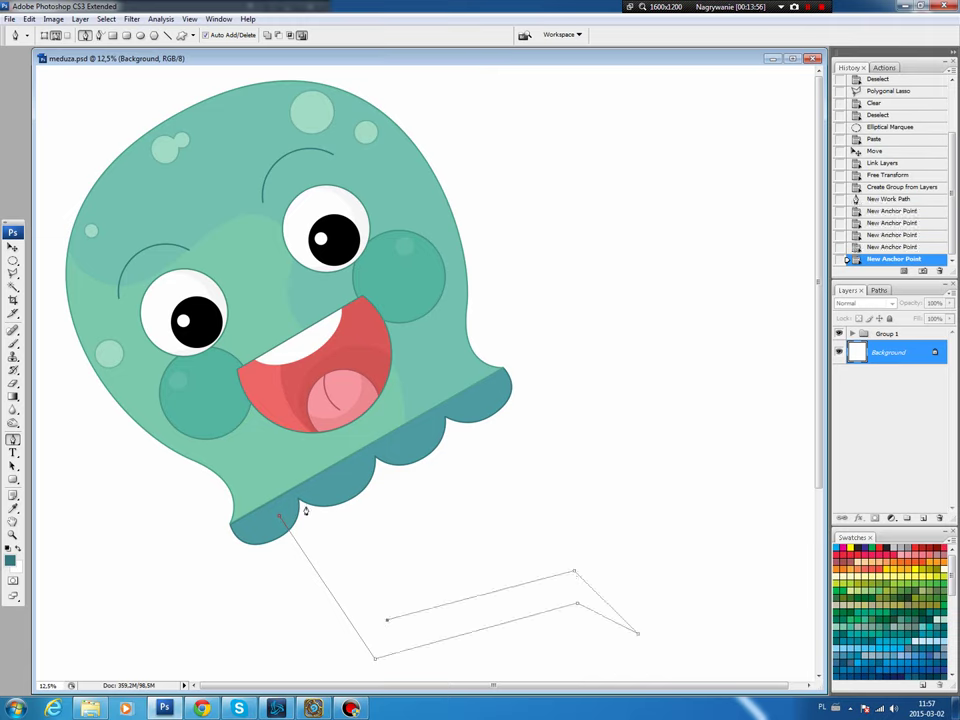
{"action": "left_click", "coordinate": [304, 489]}
{"action": "left_click", "coordinate": [280, 517]}
Step: Curve the tentacle's outer and inner bends and move its top point onto the bell edge
{"action": "left_click_drag", "start_coordinate": [281, 519], "coordinate": [270, 514]}
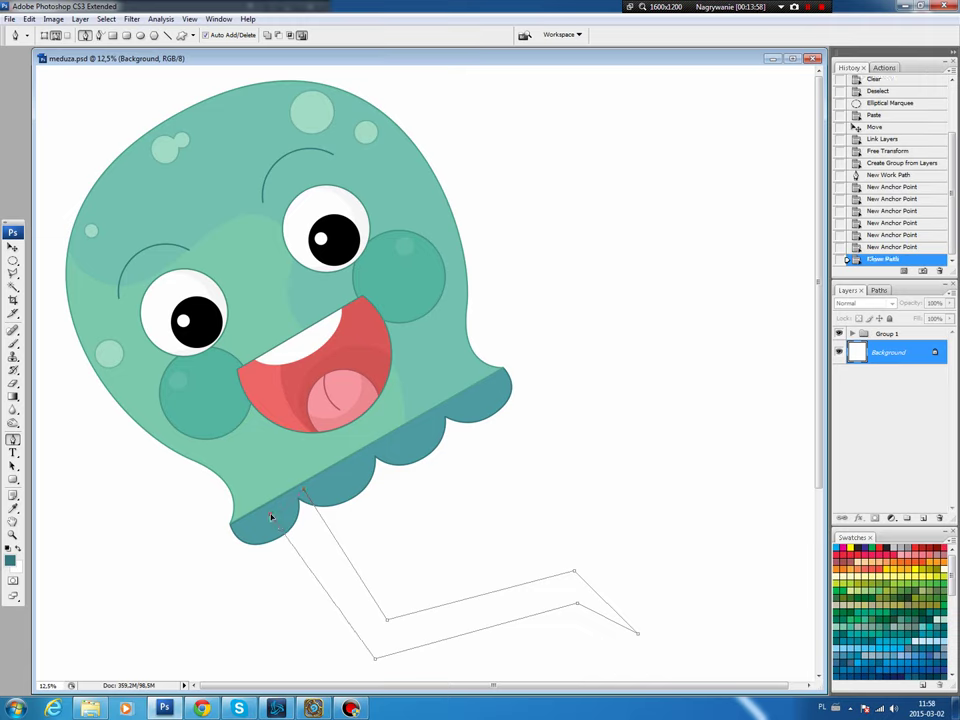
{"action": "left_click_drag", "start_coordinate": [376, 660], "coordinate": [455, 678]}
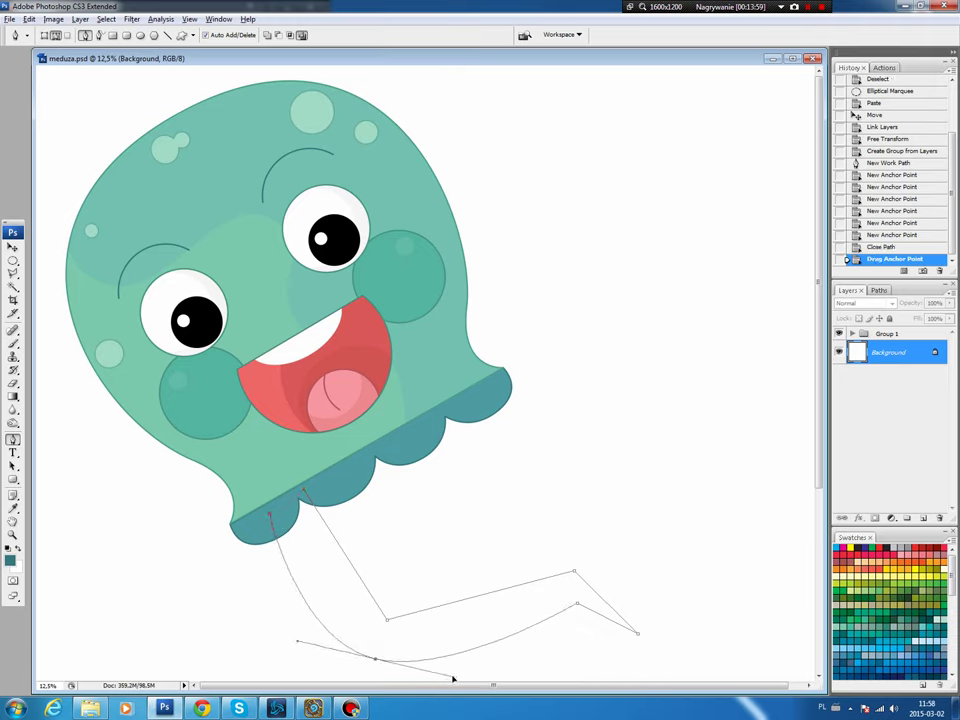
{"action": "left_click_drag", "start_coordinate": [388, 620], "coordinate": [322, 607]}
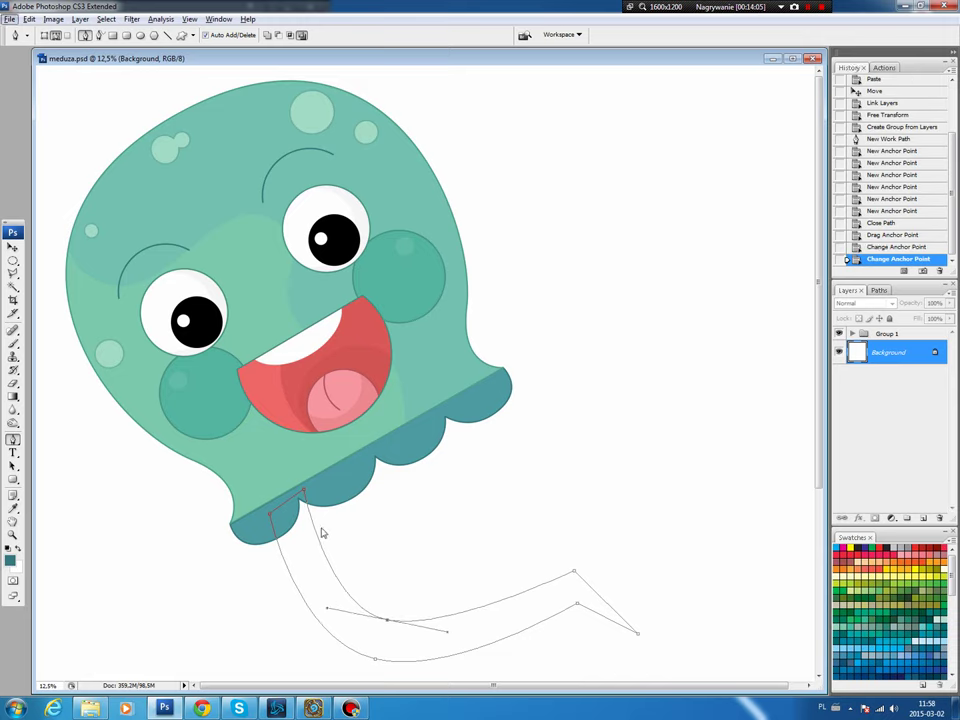
{"action": "mouse_move", "coordinate": [317, 523]}
{"action": "left_mouse_down"}
{"action": "mouse_move", "coordinate": [330, 530]}
{"action": "mouse_move", "coordinate": [283, 561]}
{"action": "mouse_move", "coordinate": [332, 512]}
{"action": "left_mouse_up"}
{"action": "left_click", "coordinate": [283, 561]}
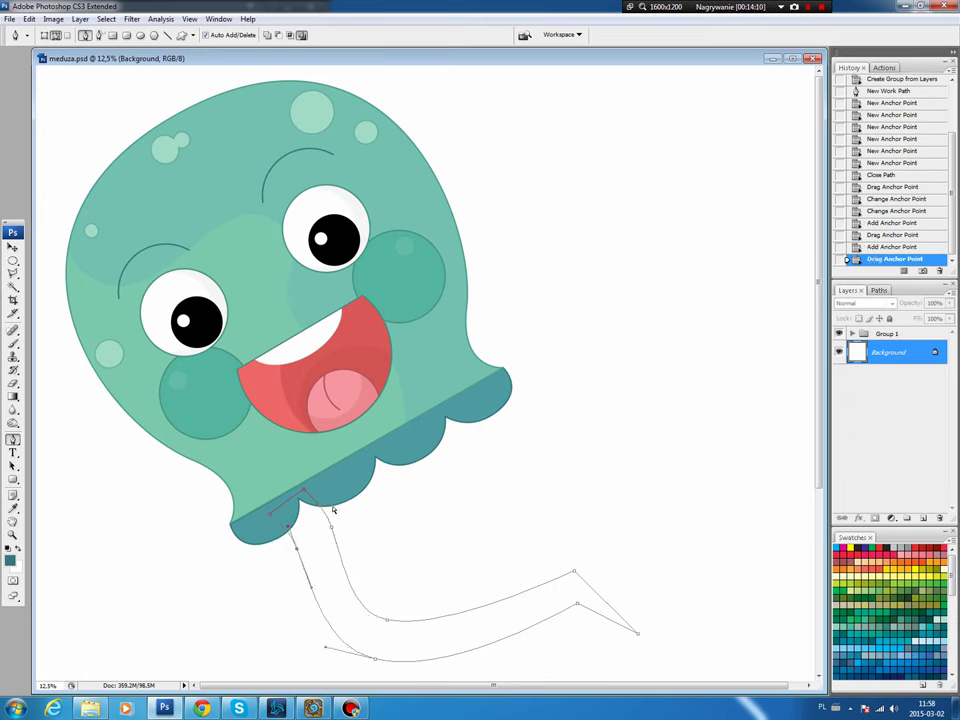
{"action": "left_click_drag", "start_coordinate": [395, 617], "coordinate": [392, 621]}
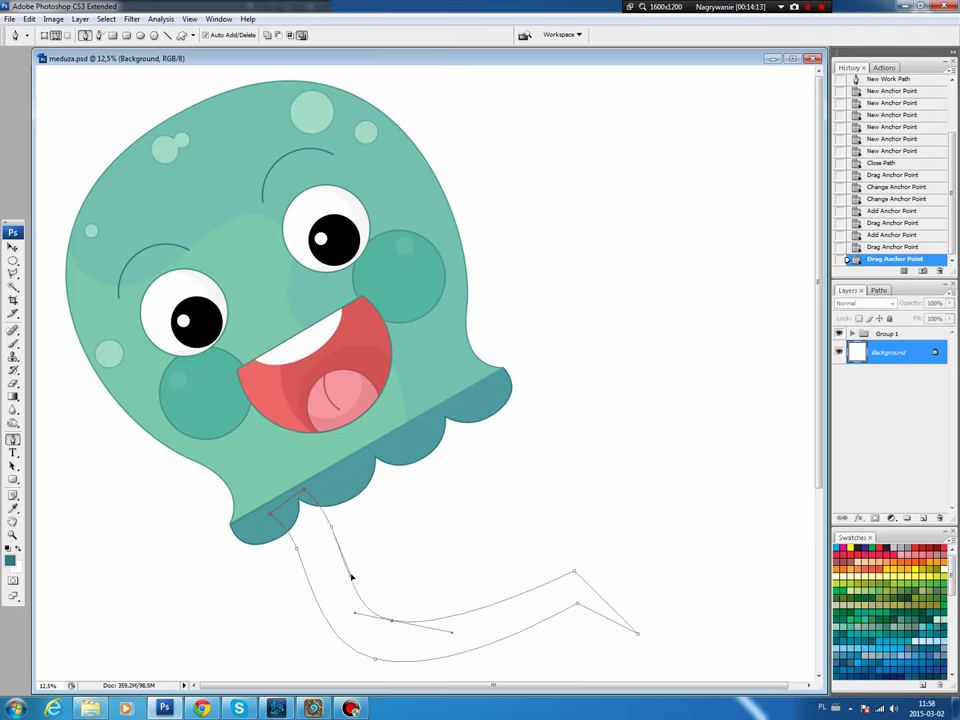
{"action": "left_click_drag", "start_coordinate": [351, 577], "coordinate": [348, 574]}
{"action": "left_click", "coordinate": [271, 518]}
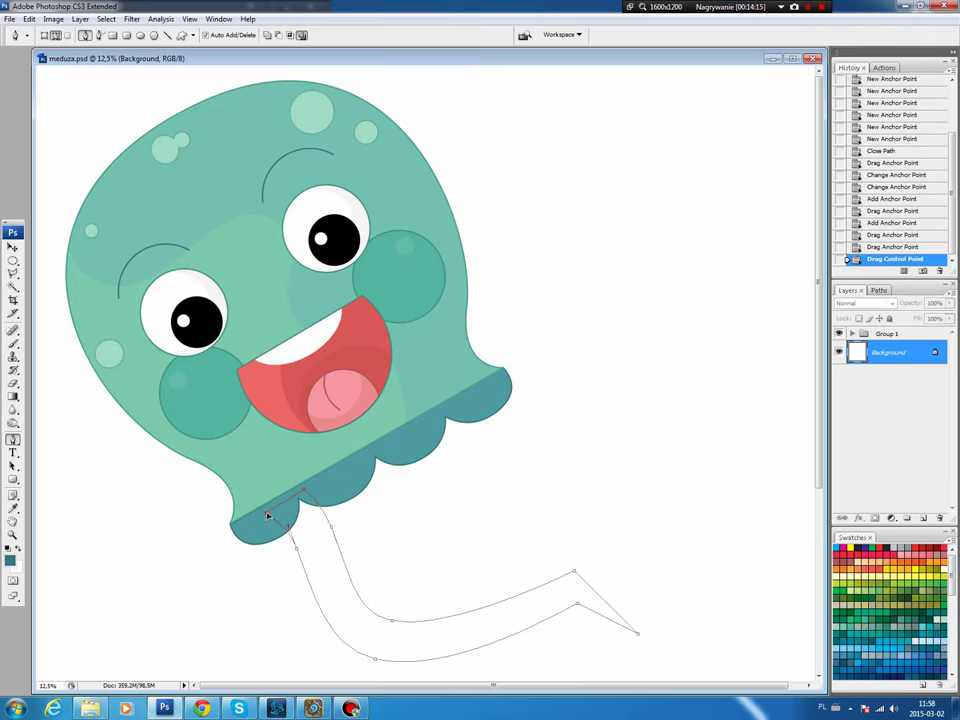
{"action": "left_click_drag", "start_coordinate": [267, 515], "coordinate": [306, 489]}
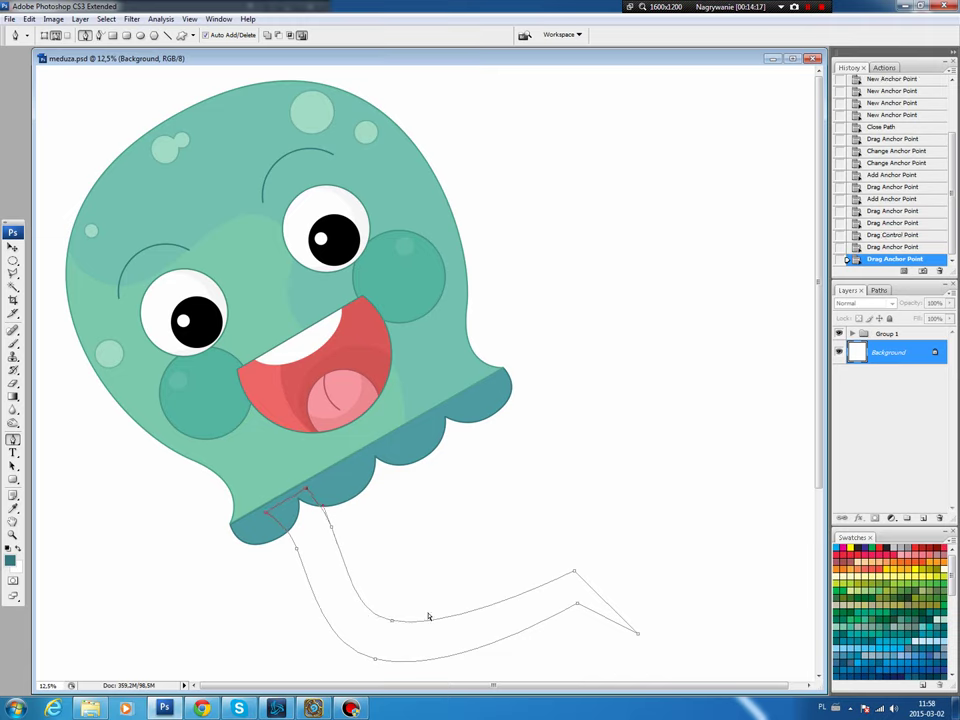
Step: Round the tentacle's upper-right corner and refine its bottom and inner bend curves
{"action": "left_click_drag", "start_coordinate": [378, 661], "coordinate": [330, 647]}
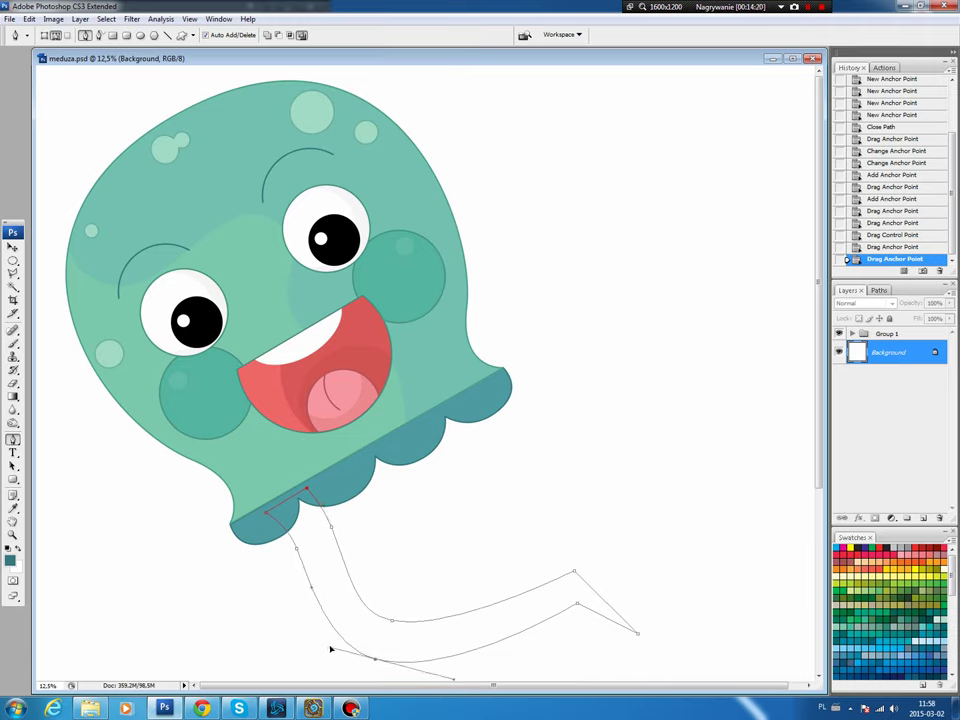
{"action": "left_click", "coordinate": [390, 623]}
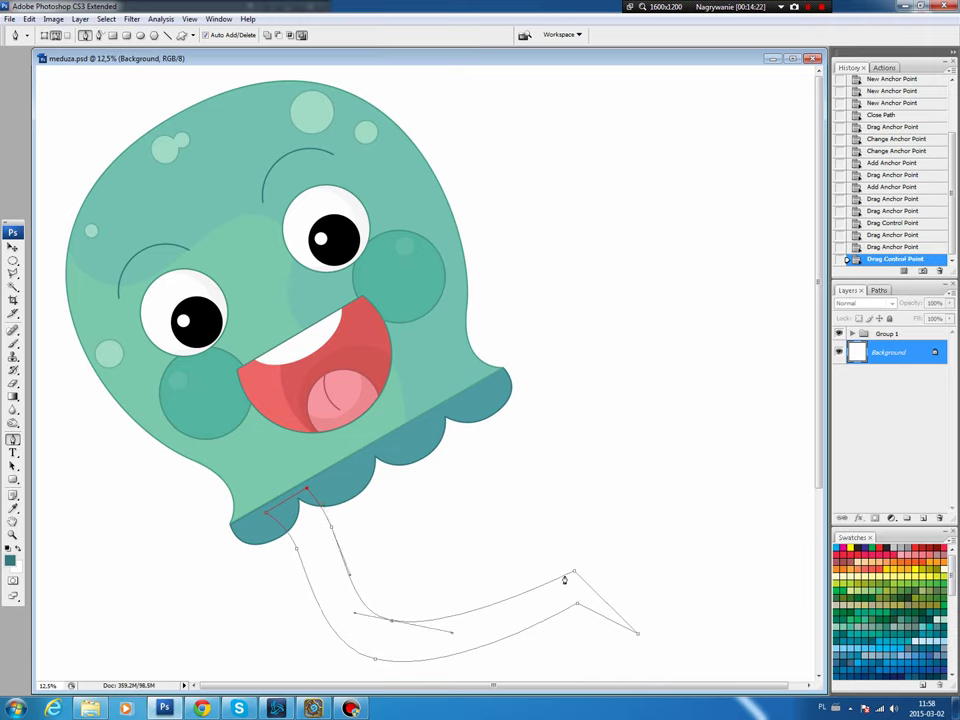
{"action": "left_click_drag", "start_coordinate": [573, 574], "coordinate": [510, 571]}
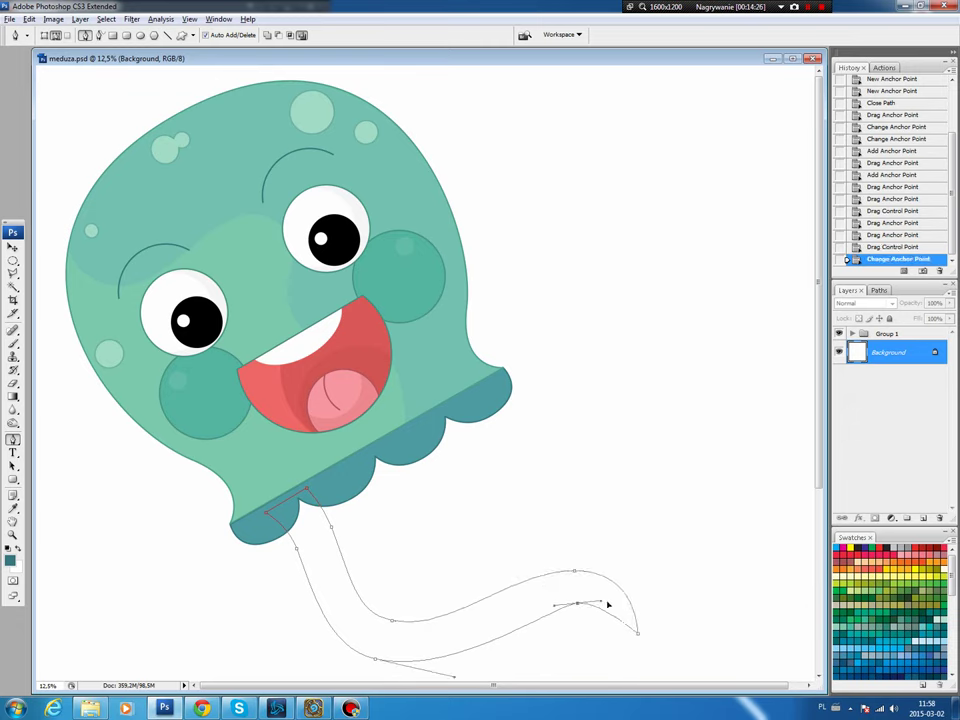
{"action": "mouse_move", "coordinate": [578, 605]}
{"action": "left_mouse_down"}
{"action": "mouse_move", "coordinate": [538, 604]}
{"action": "mouse_move", "coordinate": [628, 601]}
{"action": "left_mouse_up"}
{"action": "left_click_drag", "start_coordinate": [531, 601], "coordinate": [524, 600]}
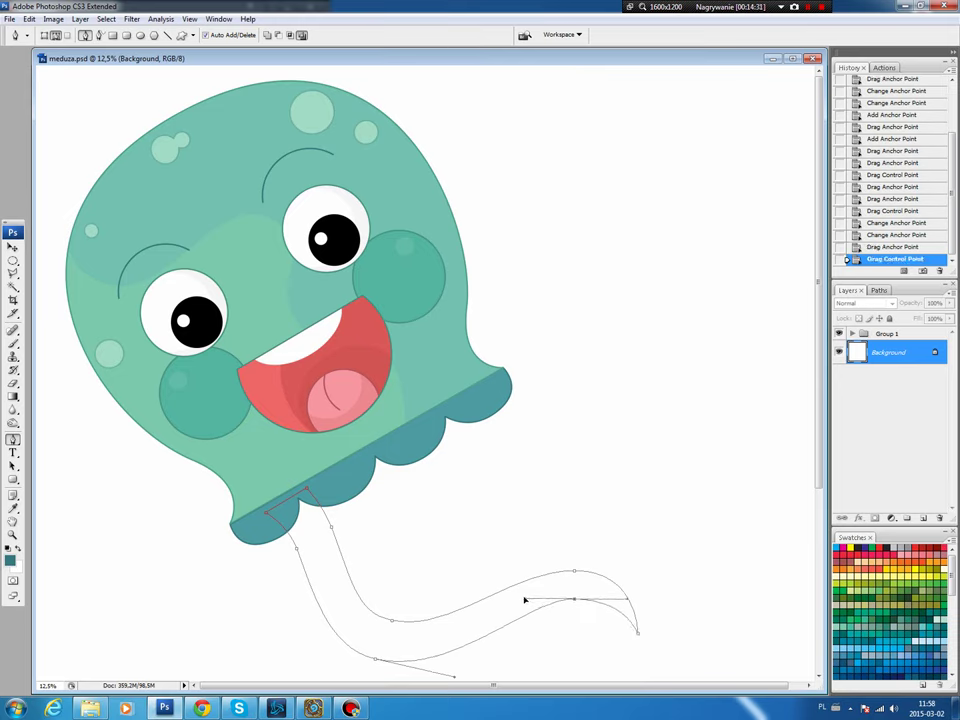
{"action": "left_click", "coordinate": [391, 621]}
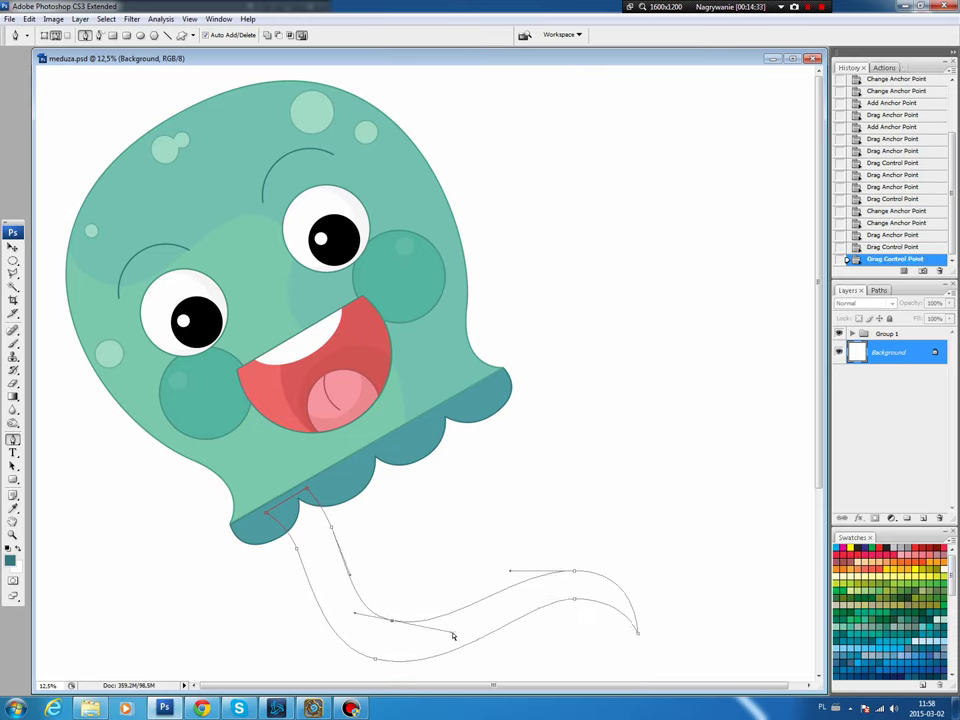
{"action": "left_click_drag", "start_coordinate": [453, 635], "coordinate": [444, 632]}
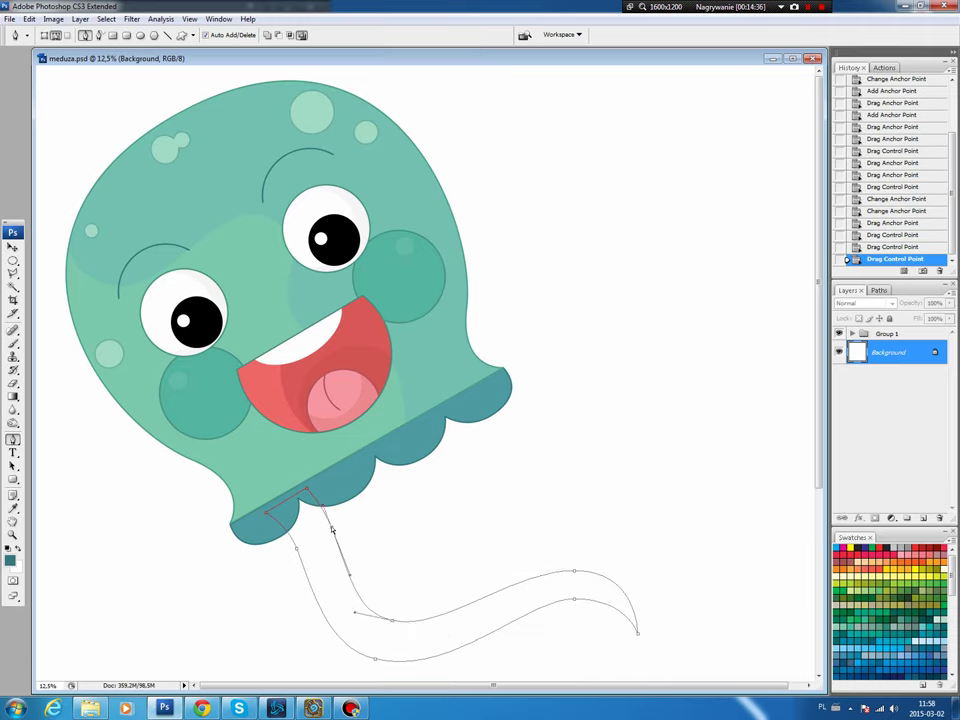
{"action": "mouse_move", "coordinate": [336, 557]}
{"action": "left_mouse_down"}
{"action": "mouse_move", "coordinate": [289, 549]}
{"action": "mouse_move", "coordinate": [300, 552]}
{"action": "mouse_move", "coordinate": [324, 645]}
{"action": "left_mouse_up"}
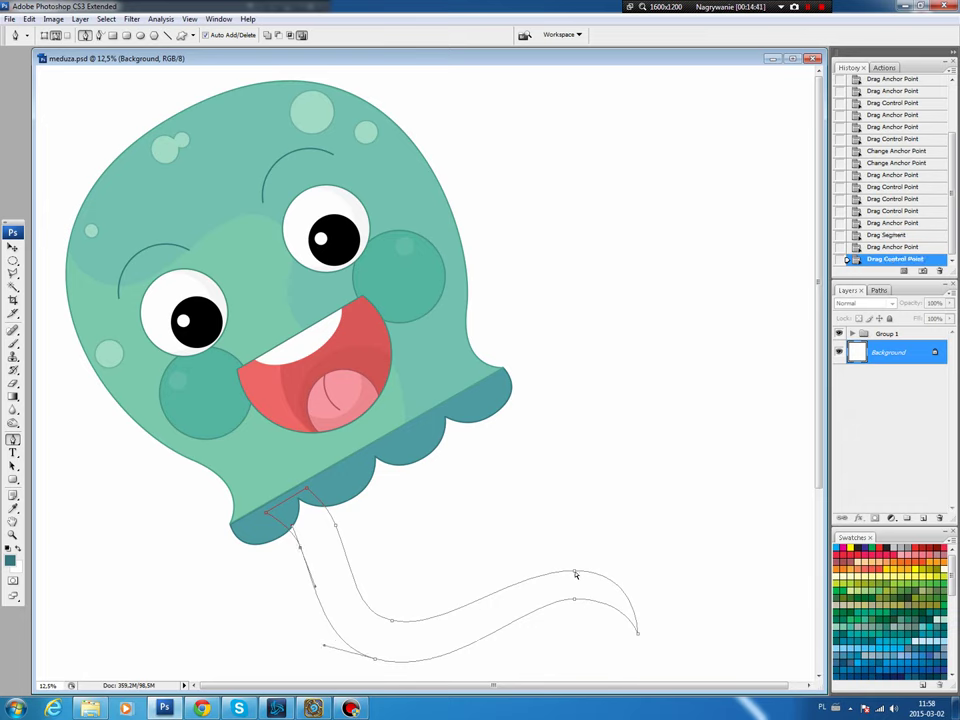
Step: Tighten the curl at the tentacle tip and smooth the curve just below the bell
{"action": "left_click", "coordinate": [638, 634]}
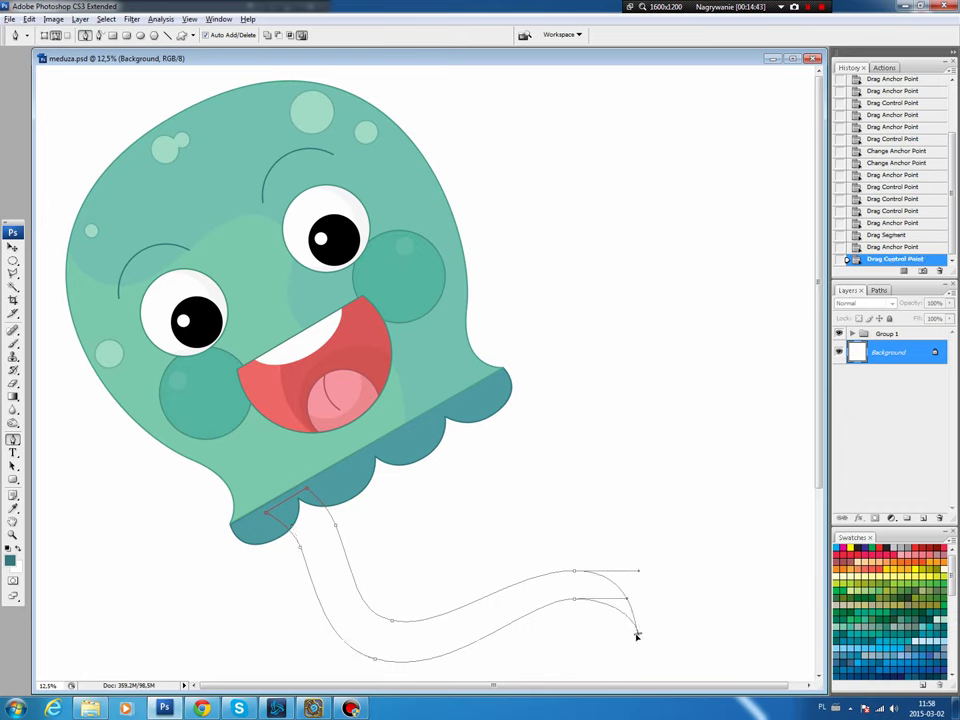
{"action": "left_click", "coordinate": [647, 635]}
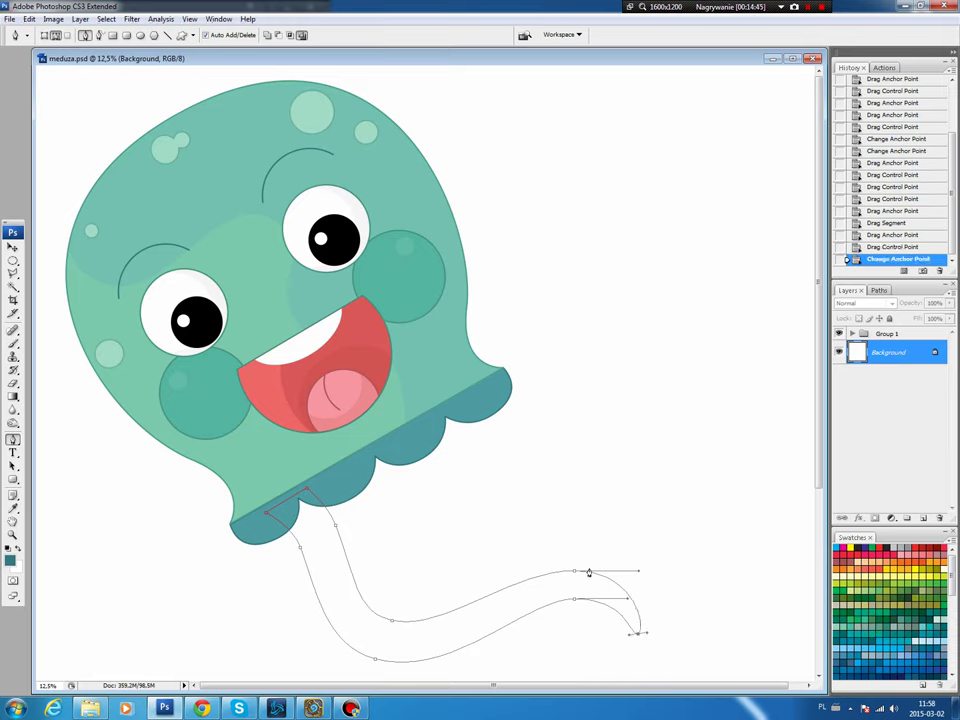
{"action": "left_click", "coordinate": [575, 572]}
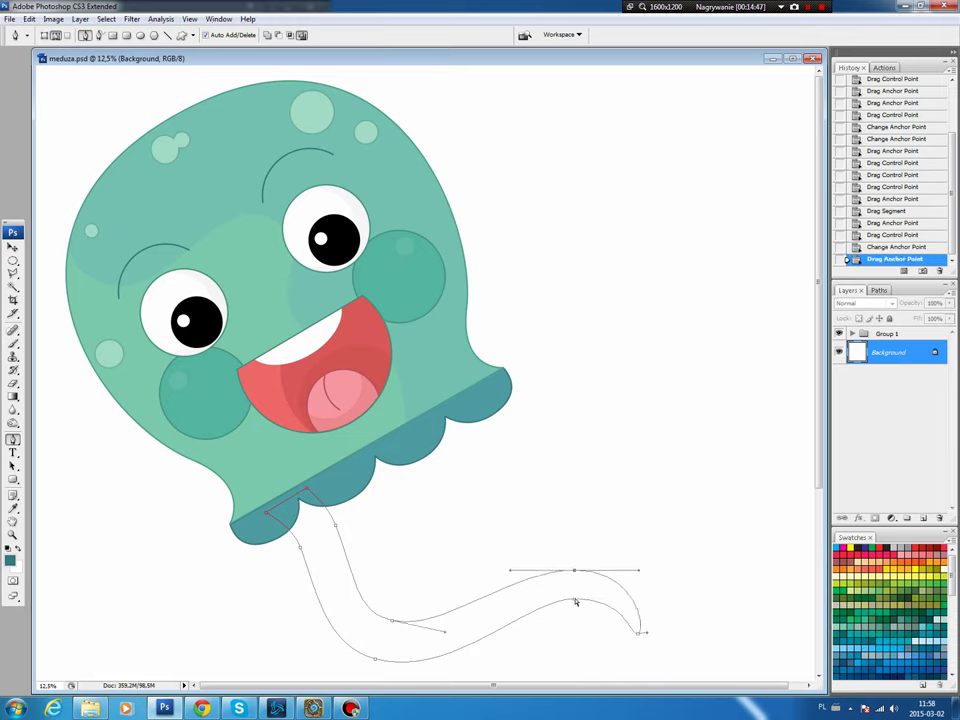
{"action": "left_click", "coordinate": [574, 600]}
{"action": "left_click_drag", "start_coordinate": [628, 600], "coordinate": [617, 596]}
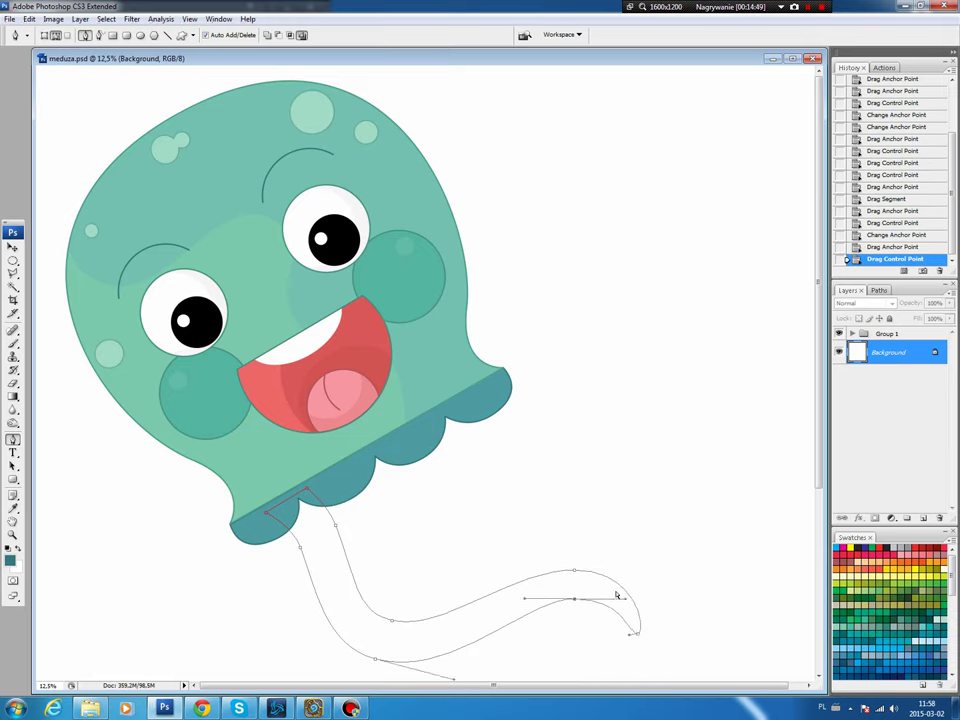
{"action": "left_click", "coordinate": [392, 621]}
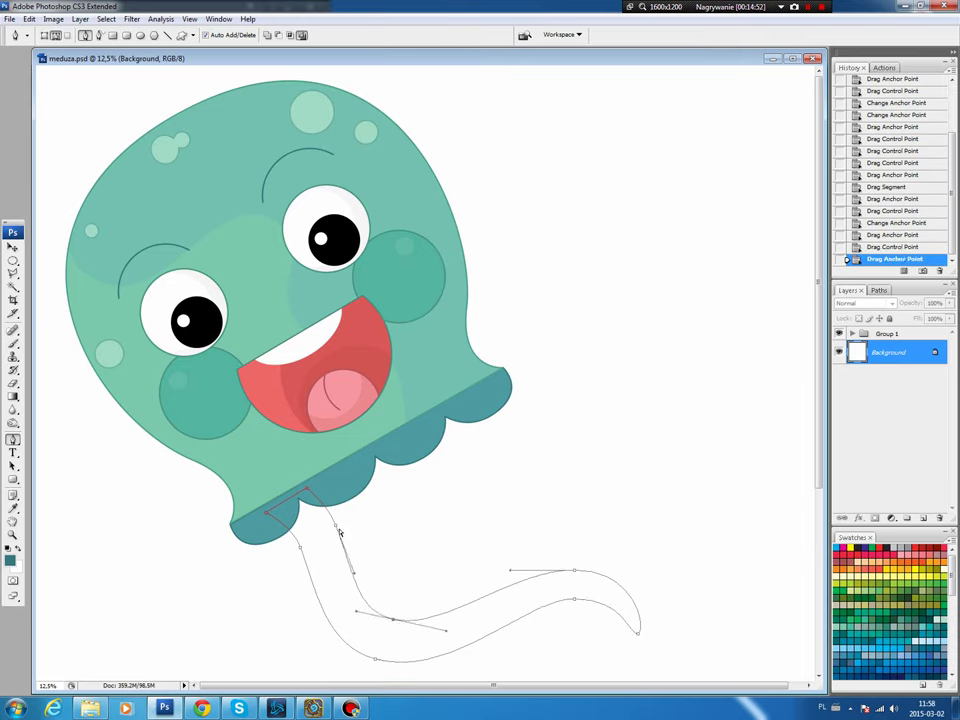
{"action": "mouse_move", "coordinate": [340, 533]}
{"action": "left_mouse_down"}
{"action": "mouse_move", "coordinate": [327, 498]}
{"action": "mouse_move", "coordinate": [333, 522]}
{"action": "left_mouse_up"}
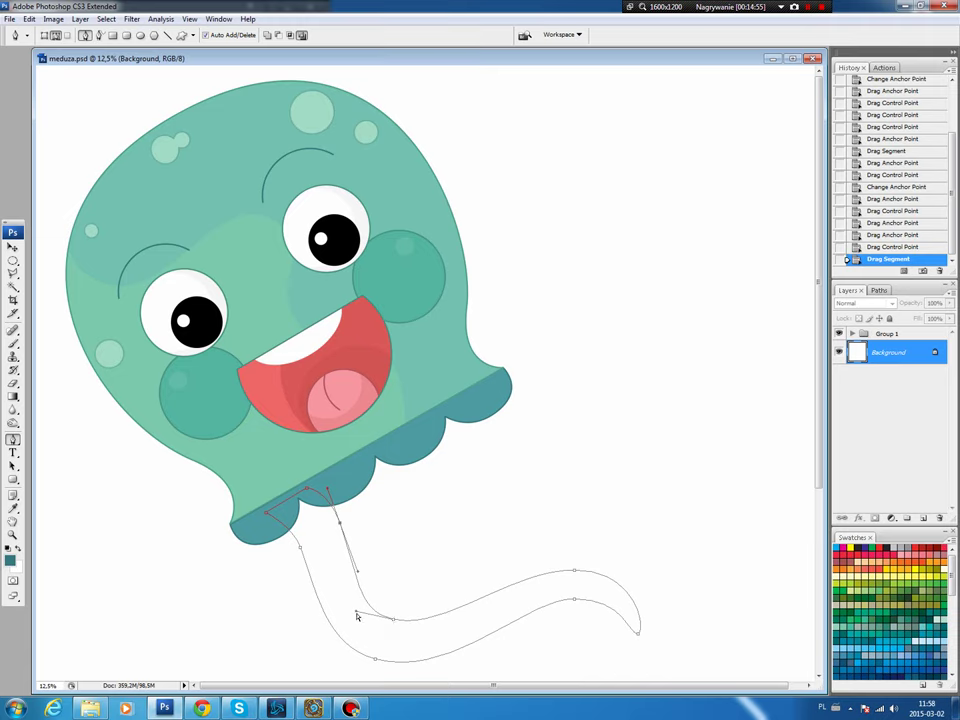
{"action": "left_click_drag", "start_coordinate": [362, 614], "coordinate": [358, 610]}
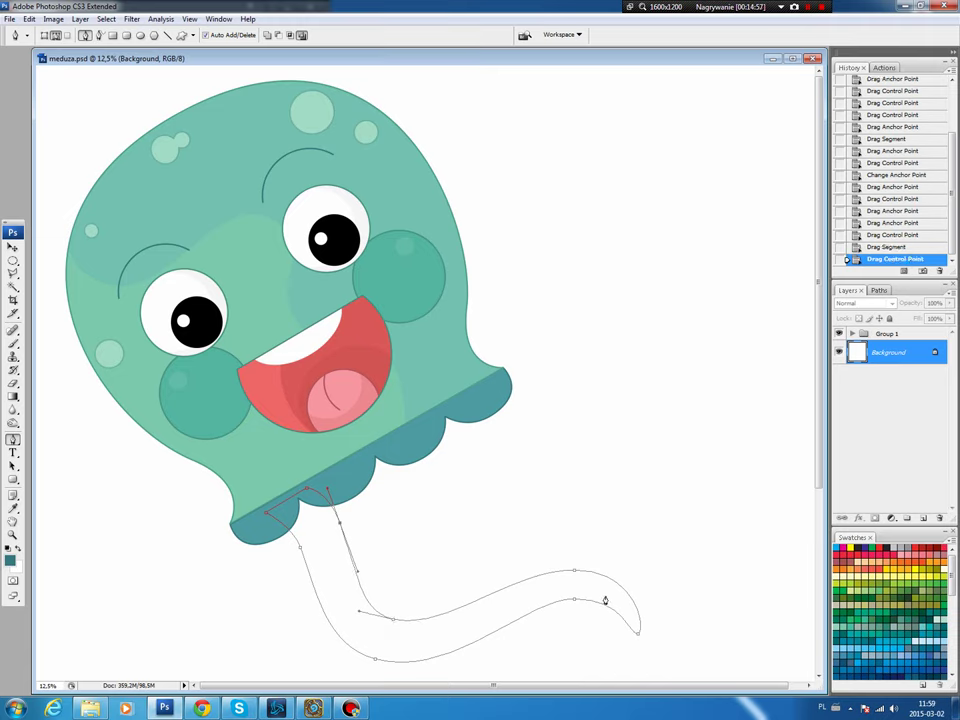
{"action": "left_click_drag", "start_coordinate": [576, 603], "coordinate": [614, 600]}
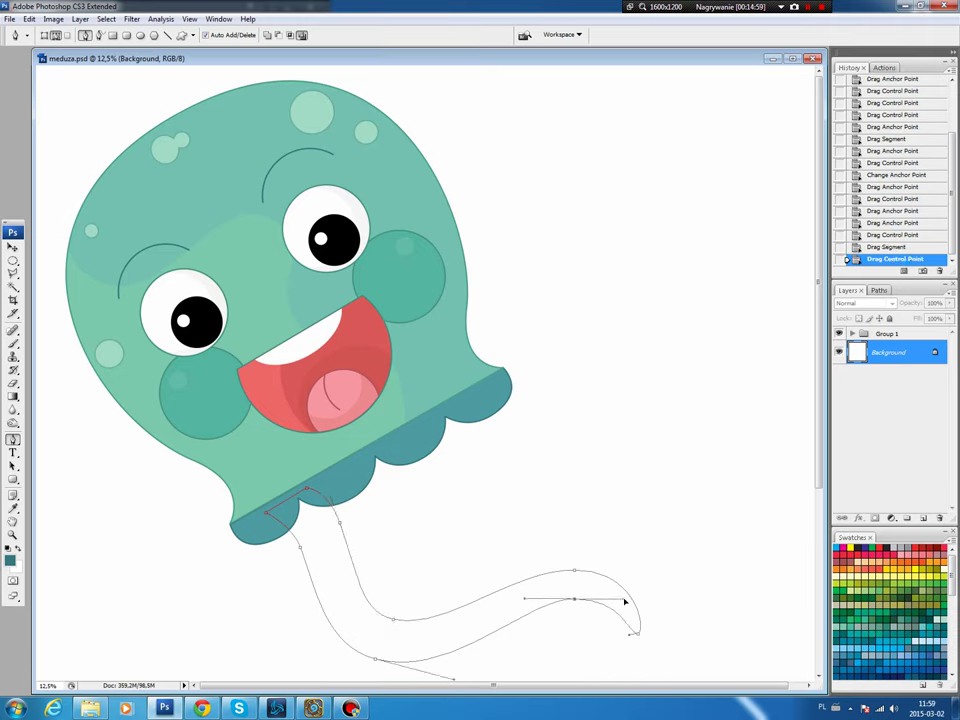
{"action": "left_click", "coordinate": [625, 601]}
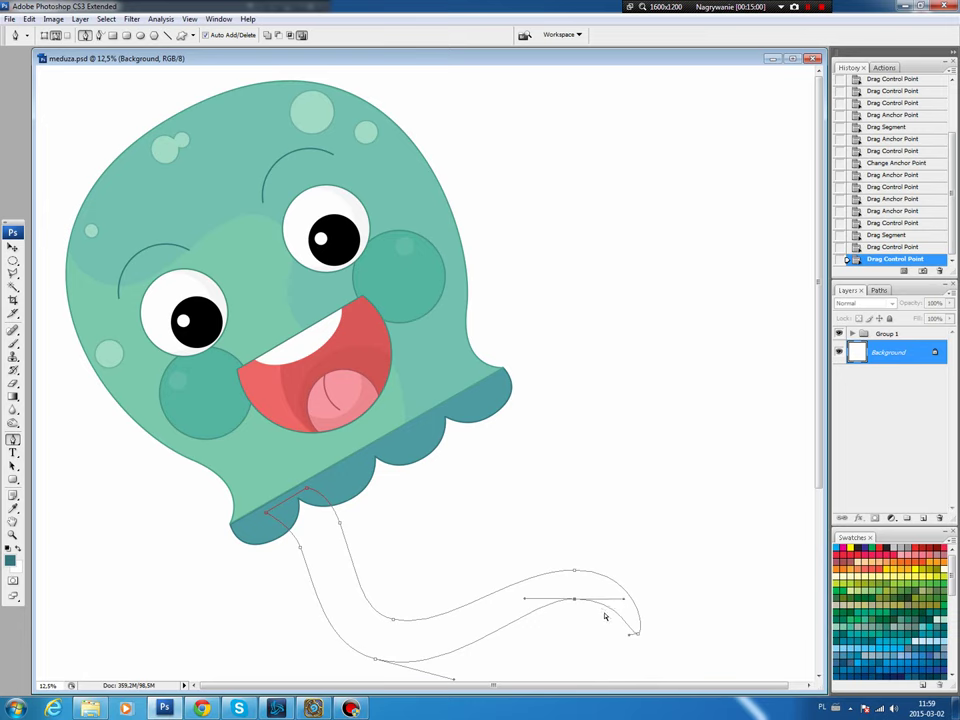
{"action": "left_click", "coordinate": [878, 290]}
Step: Load the tentacle path as a selection and fill it light pink on new Layer 19
{"action": "left_click", "coordinate": [850, 307], "text": "ctrl"}
{"action": "key", "text": "ctrl+shift+alt+n"}
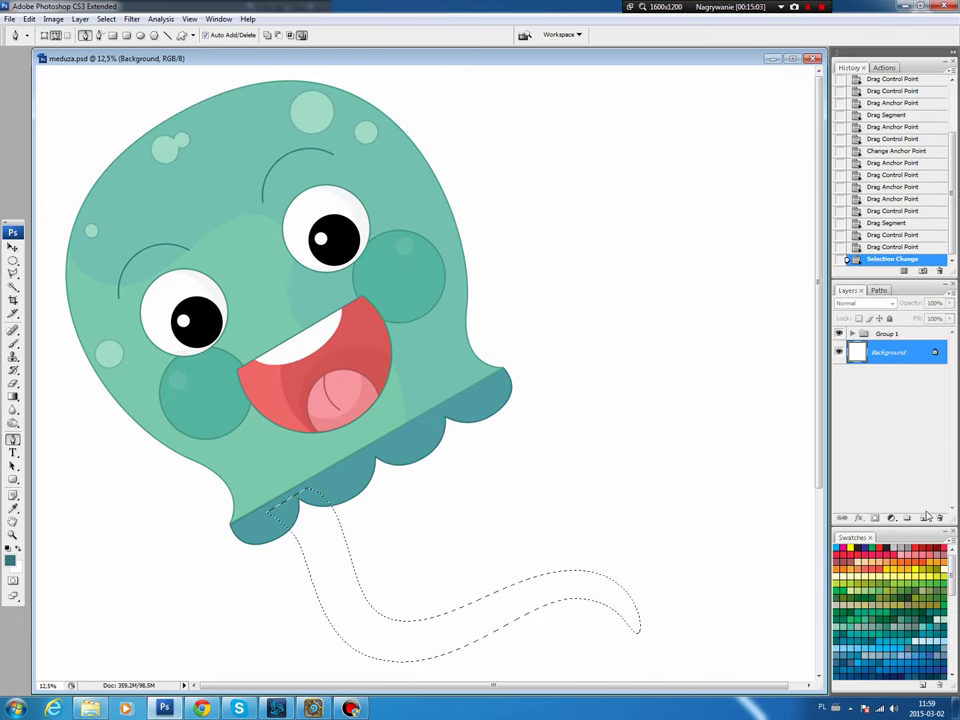
{"action": "key", "text": "b"}
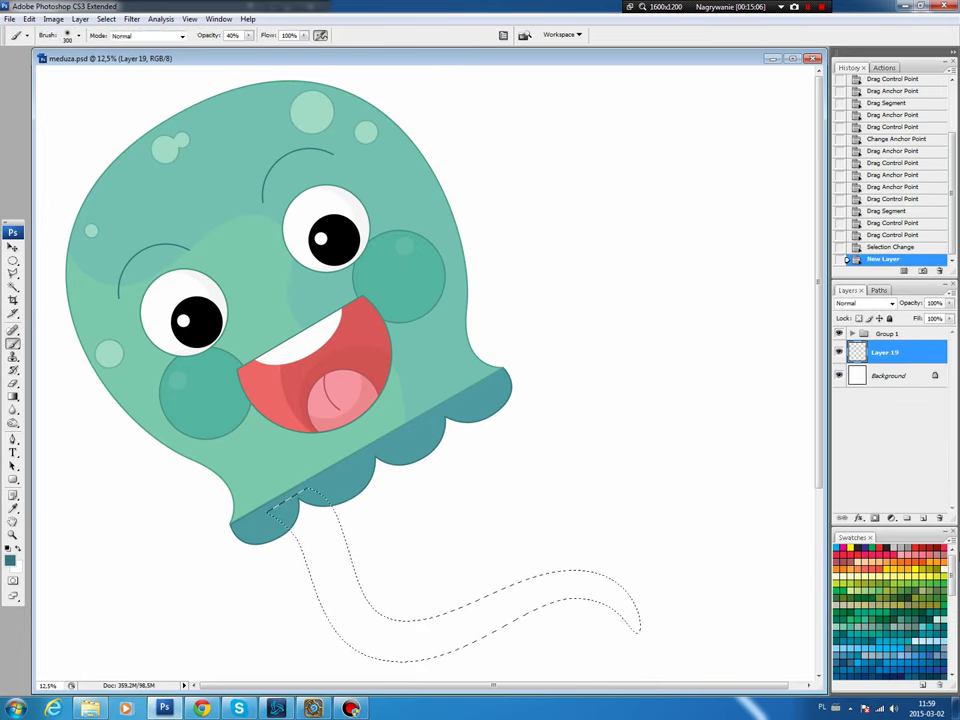
{"action": "left_click_drag", "start_coordinate": [951, 565], "coordinate": [951, 588]}
{"action": "left_click", "coordinate": [875, 606]}
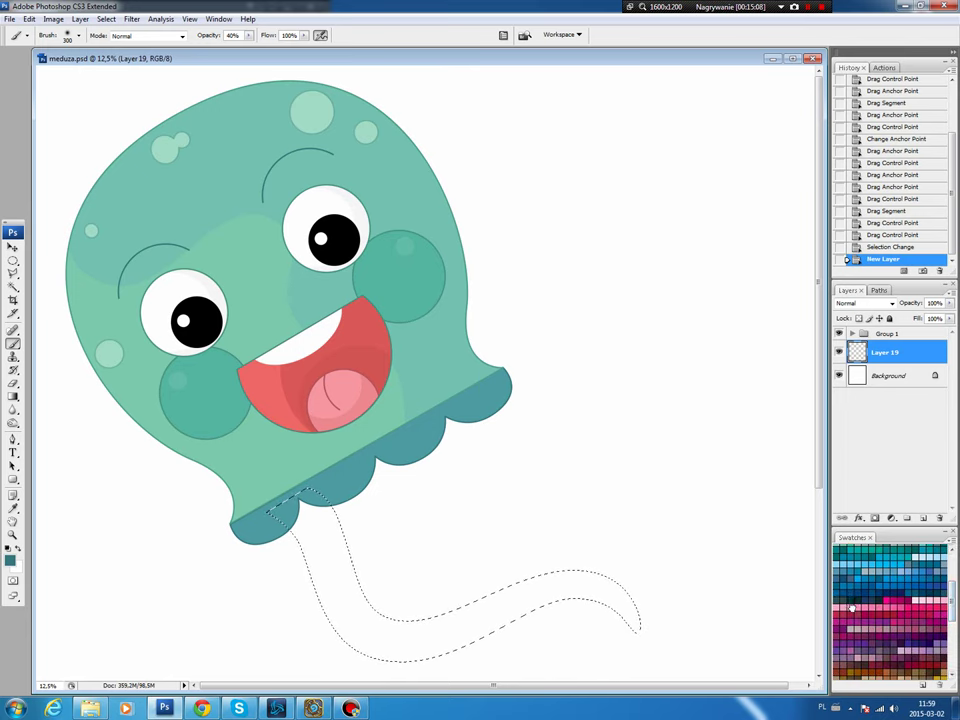
{"action": "key", "text": "alt+BackSpace"}
{"action": "key", "text": "ctrl+d"}
{"action": "key", "text": "p"}
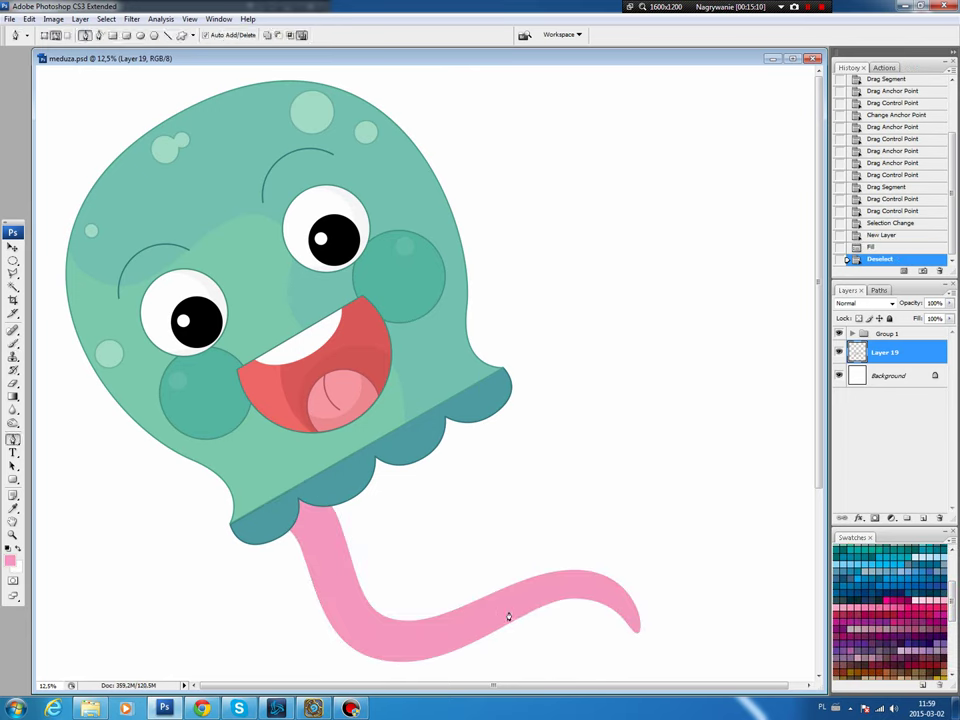
Step: Draw a closed shading path along the tentacle's lower side, from its base past the tip
{"action": "left_click", "coordinate": [300, 502]}
{"action": "left_click", "coordinate": [405, 645]}
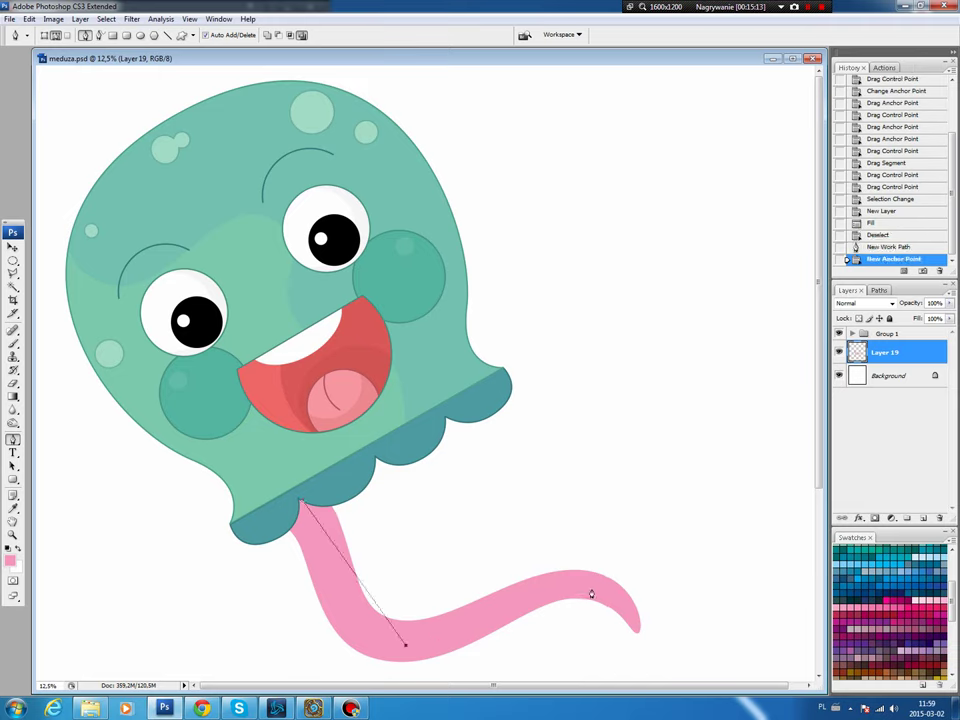
{"action": "left_click", "coordinate": [600, 583]}
{"action": "left_click", "coordinate": [647, 644]}
{"action": "left_click", "coordinate": [677, 563]}
{"action": "left_click", "coordinate": [372, 392]}
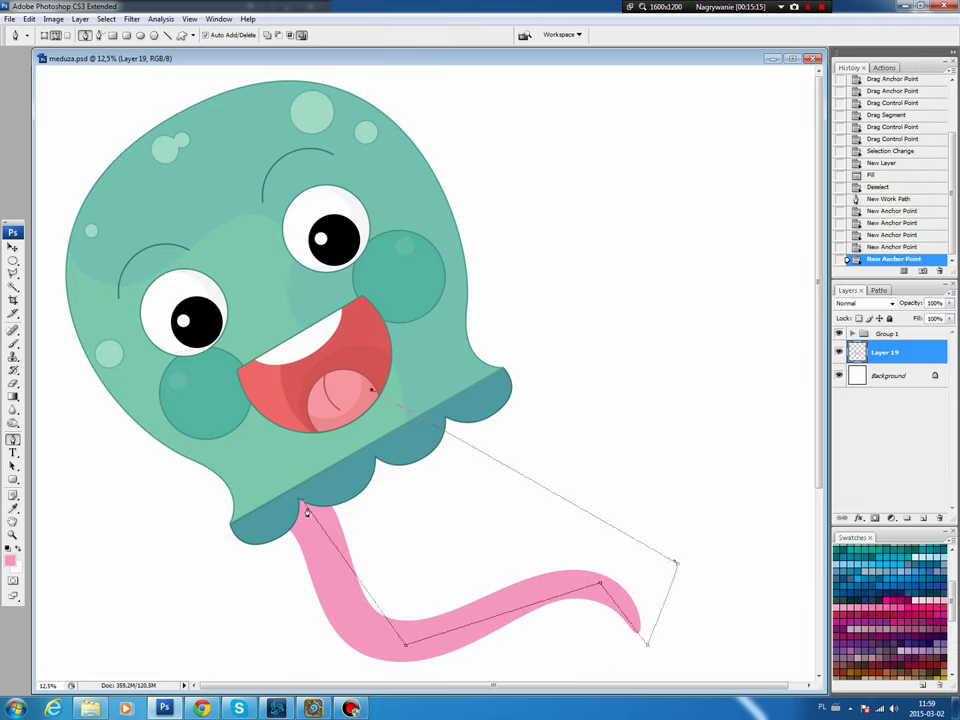
{"action": "left_click", "coordinate": [300, 502]}
Step: Curve the shading path to follow the tentacle's bends and load it as a selection
{"action": "left_click_drag", "start_coordinate": [405, 645], "coordinate": [492, 654]}
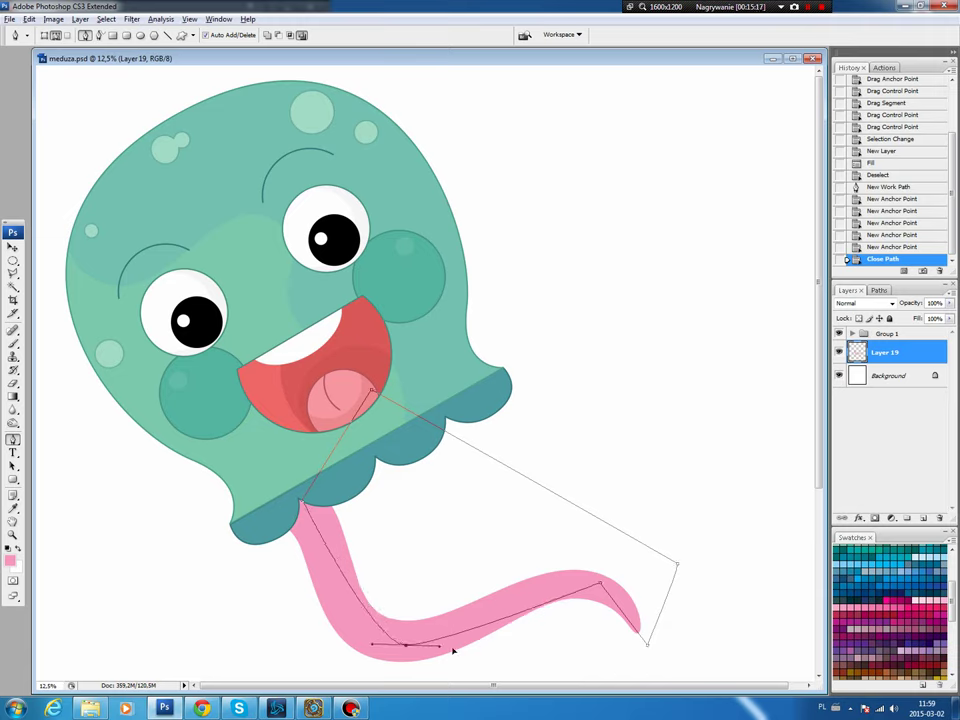
{"action": "left_click_drag", "start_coordinate": [302, 503], "coordinate": [356, 562]}
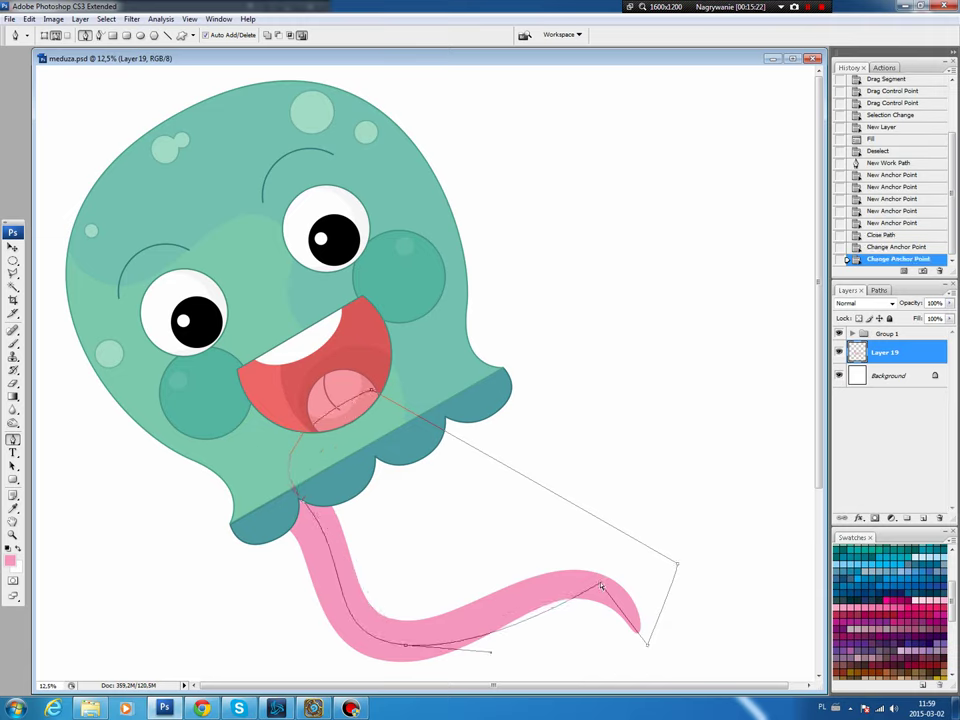
{"action": "left_click_drag", "start_coordinate": [598, 588], "coordinate": [640, 598]}
{"action": "left_click", "coordinate": [546, 574]}
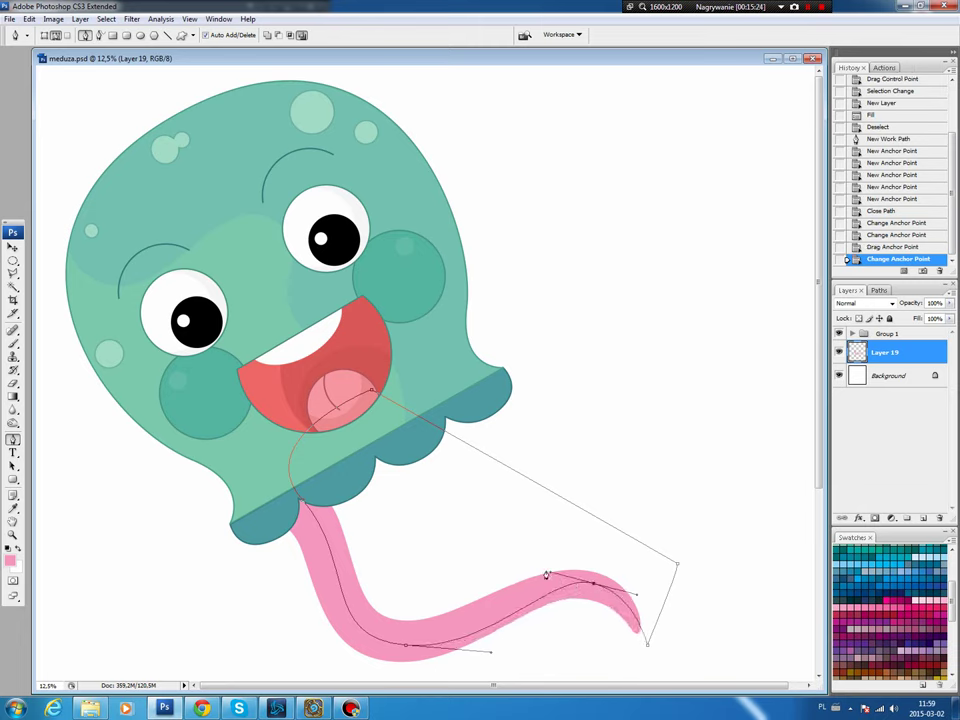
{"action": "left_click_drag", "start_coordinate": [549, 575], "coordinate": [509, 577]}
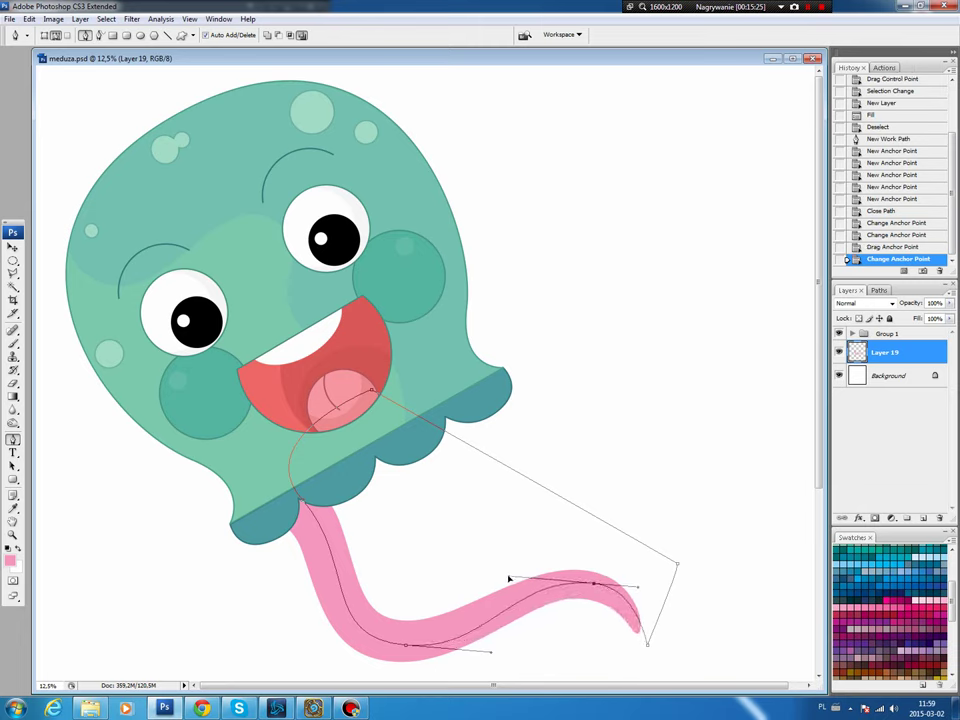
{"action": "left_click", "coordinate": [877, 290]}
{"action": "key", "text": "ctrl+Return"}
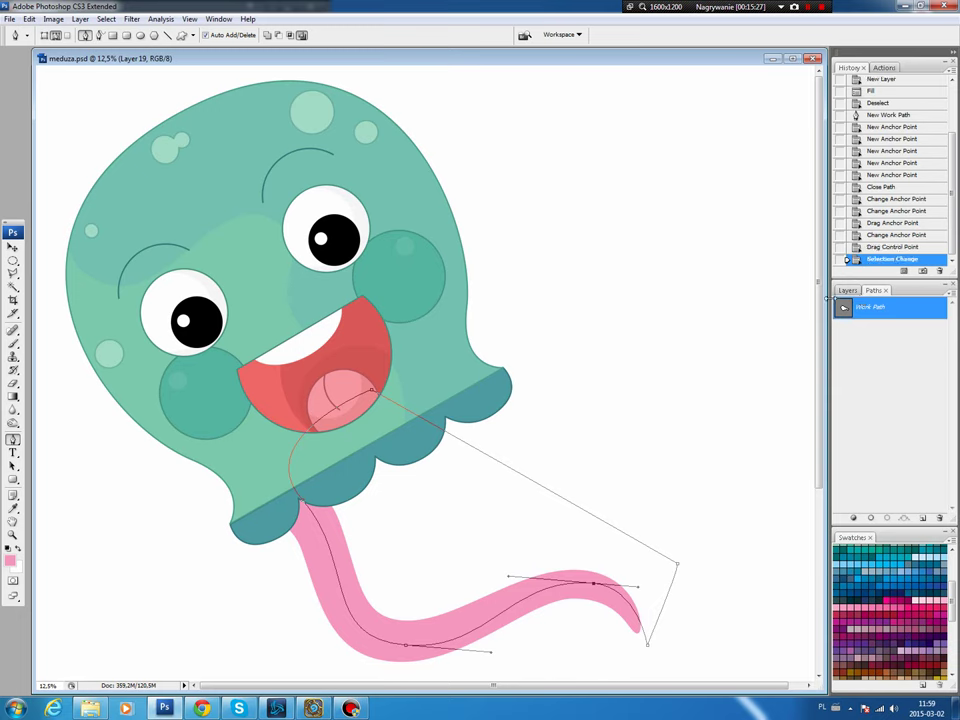
Step: Shade the selected band with Hue/Saturation at Hue +11 and Lightness -4, then deselect
{"action": "key", "text": "ctrl+u"}
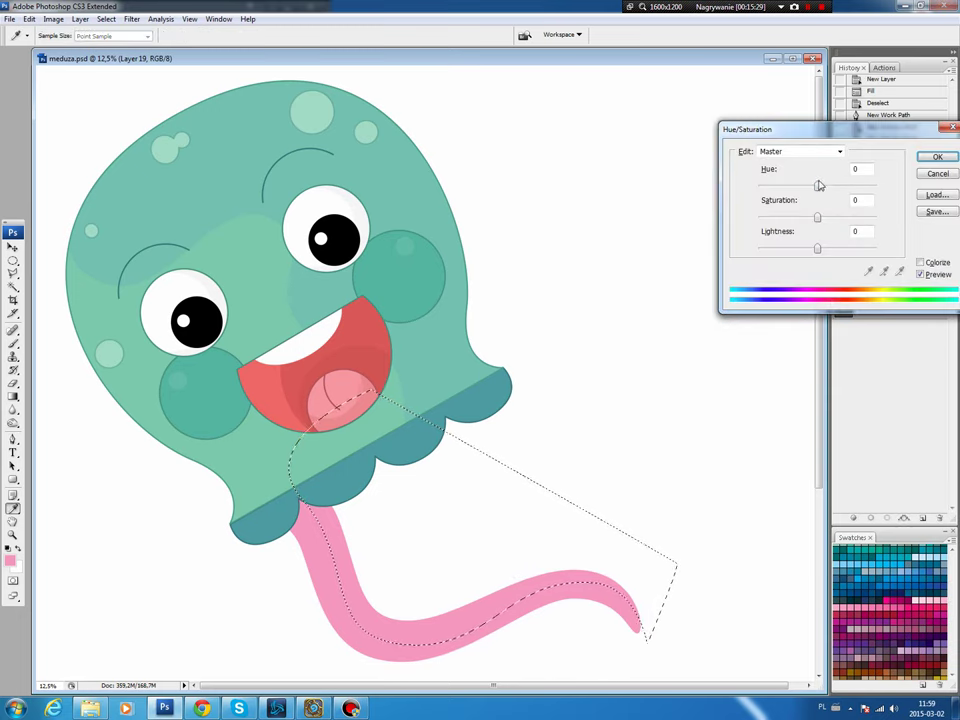
{"action": "left_click_drag", "start_coordinate": [818, 188], "coordinate": [823, 188]}
{"action": "left_click_drag", "start_coordinate": [817, 249], "coordinate": [816, 253]}
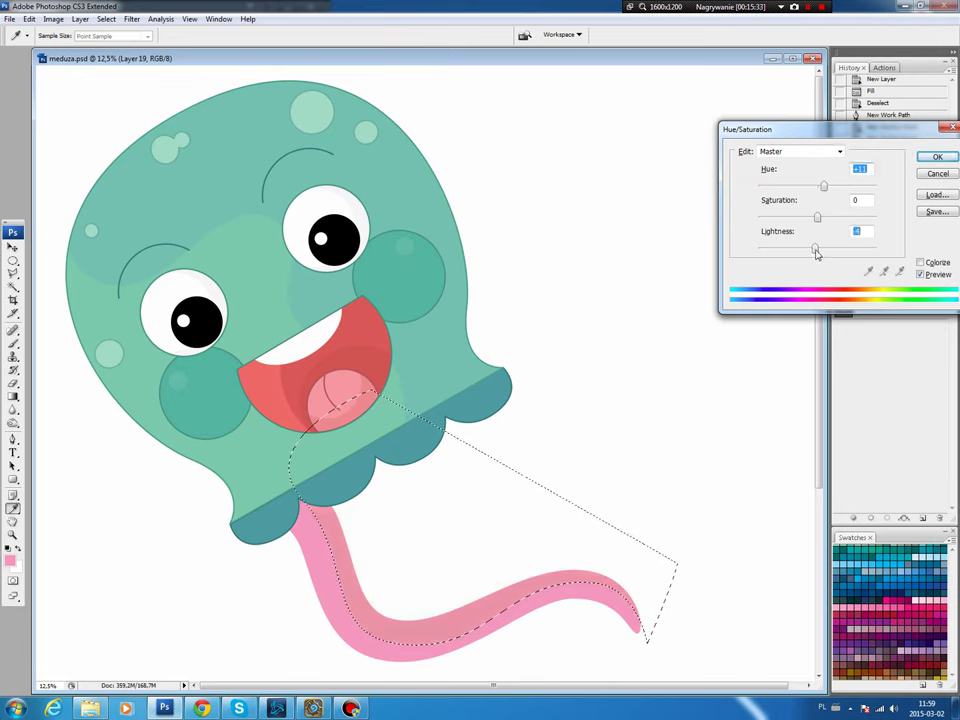
{"action": "left_click", "coordinate": [937, 157]}
{"action": "key", "text": "ctrl+d"}
{"action": "key", "text": "b"}
{"action": "left_click", "coordinate": [847, 290]}
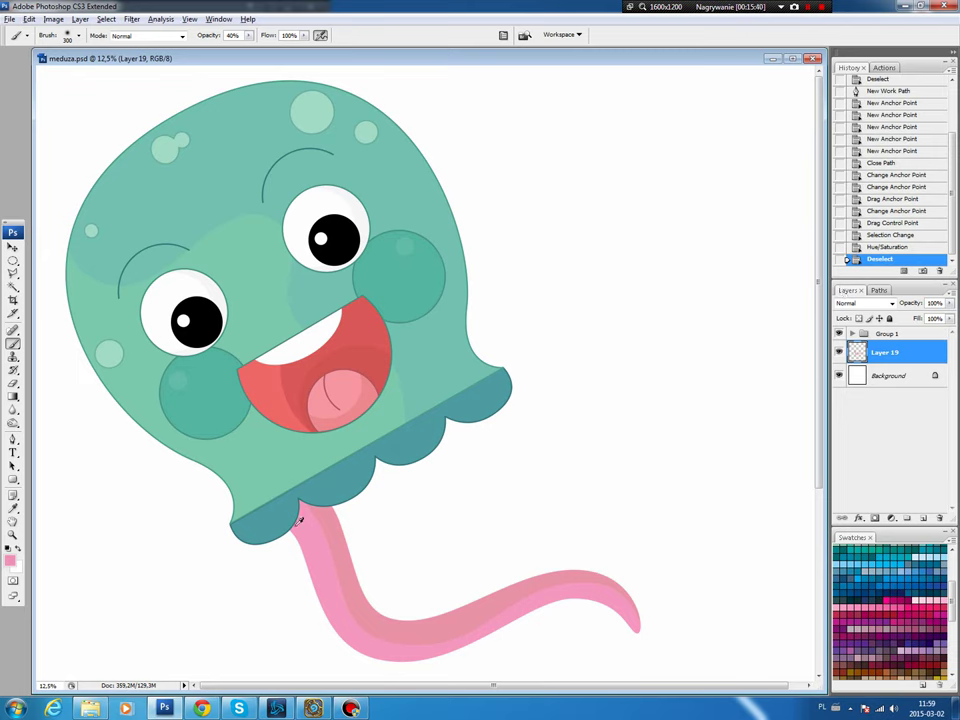
Step: Set the foreground to darker pink #c76f84, load Layer 19's shape, and add a new layer
{"action": "left_click", "coordinate": [11, 560]}
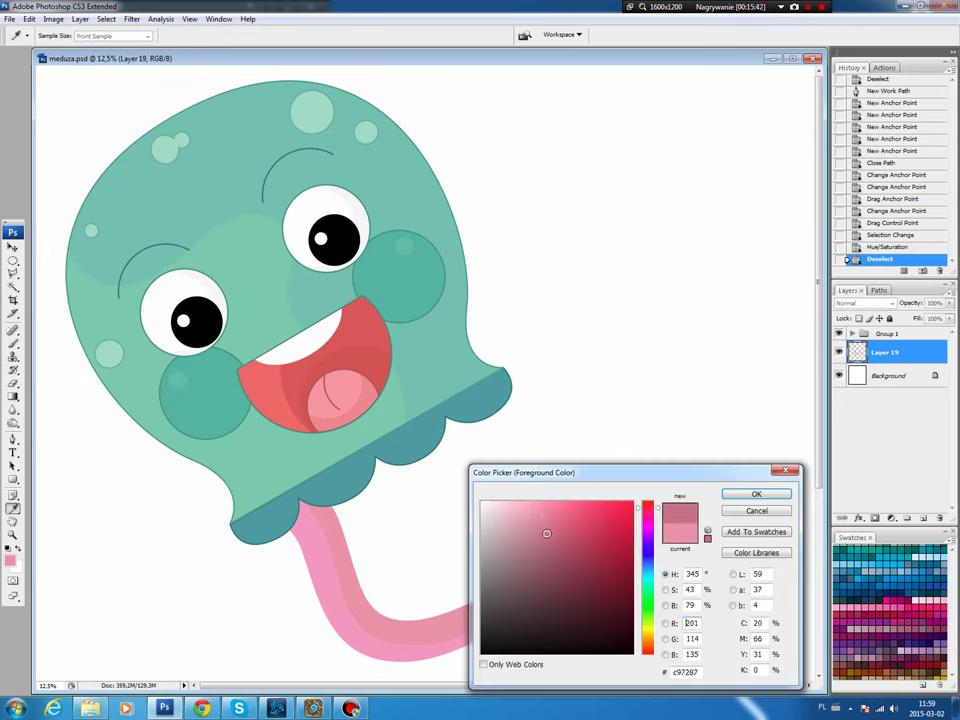
{"action": "left_click", "coordinate": [548, 535]}
{"action": "left_click", "coordinate": [742, 497]}
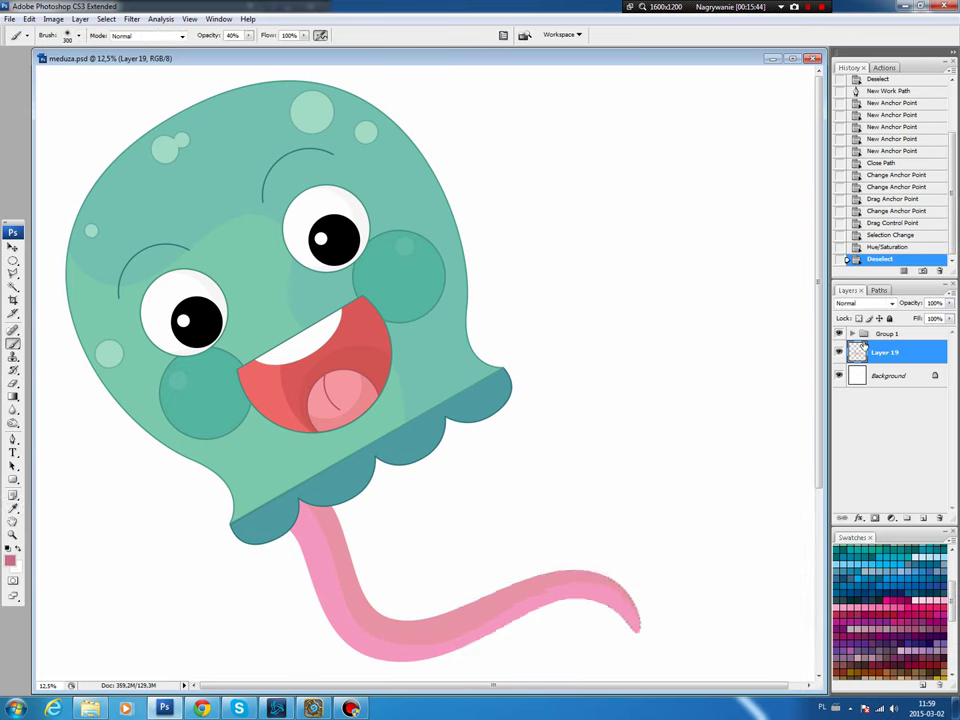
{"action": "left_click", "coordinate": [857, 352], "text": "ctrl"}
{"action": "left_click", "coordinate": [923, 518]}
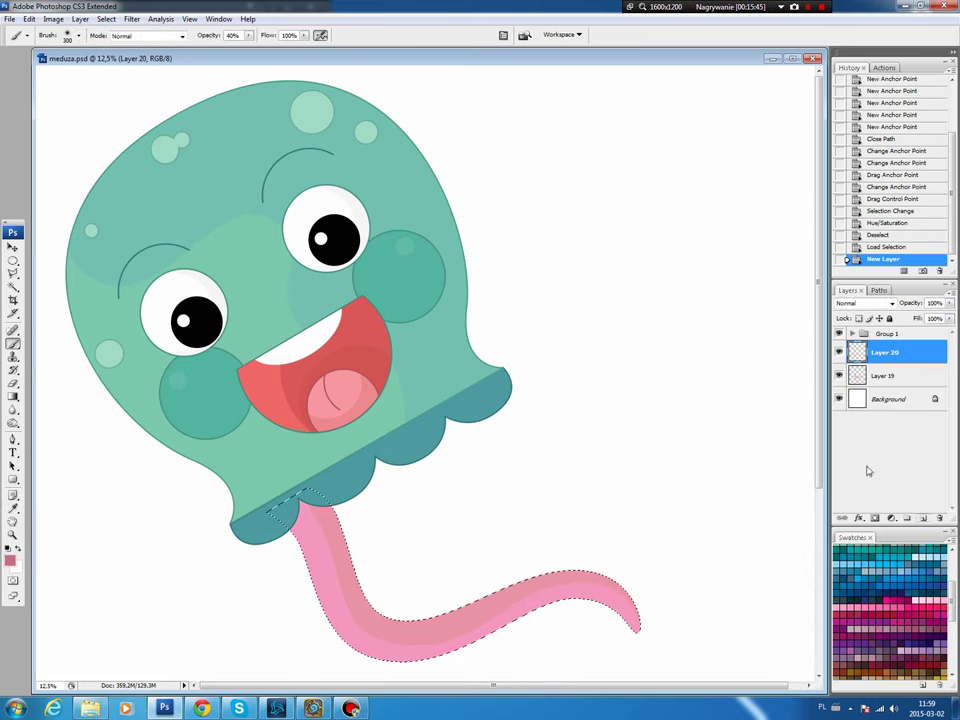
Step: Stroke the tentacle outline in dark pink on Layer 20 and link it with Layer 19
{"action": "left_click", "coordinate": [29, 19]}
{"action": "left_click", "coordinate": [68, 200]}
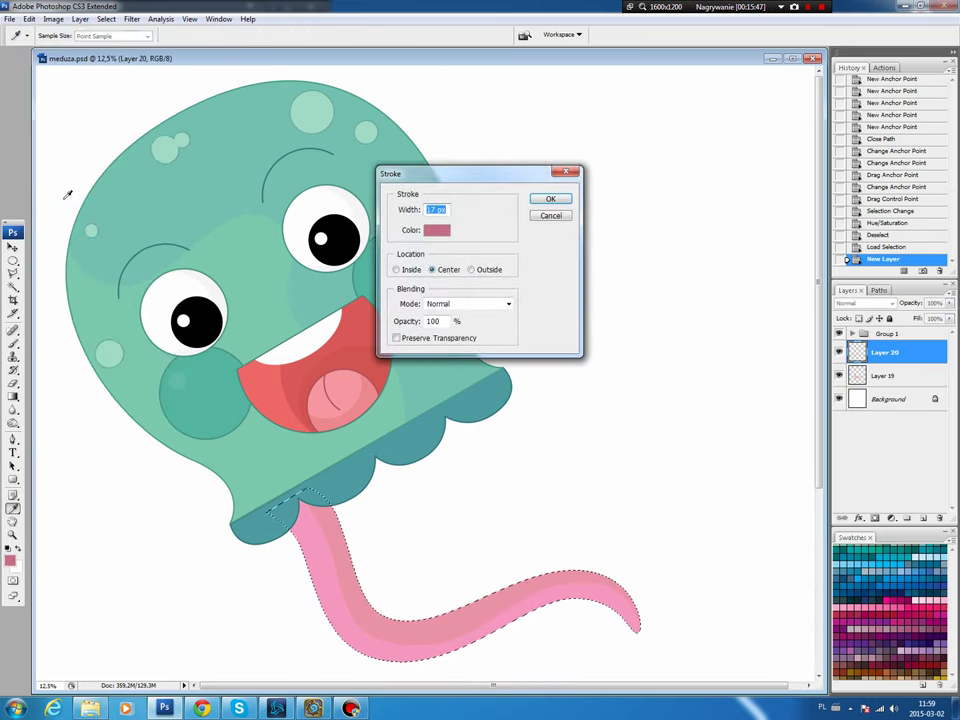
{"action": "key", "text": "Return"}
{"action": "key", "text": "b"}
{"action": "key", "text": "ctrl+d"}
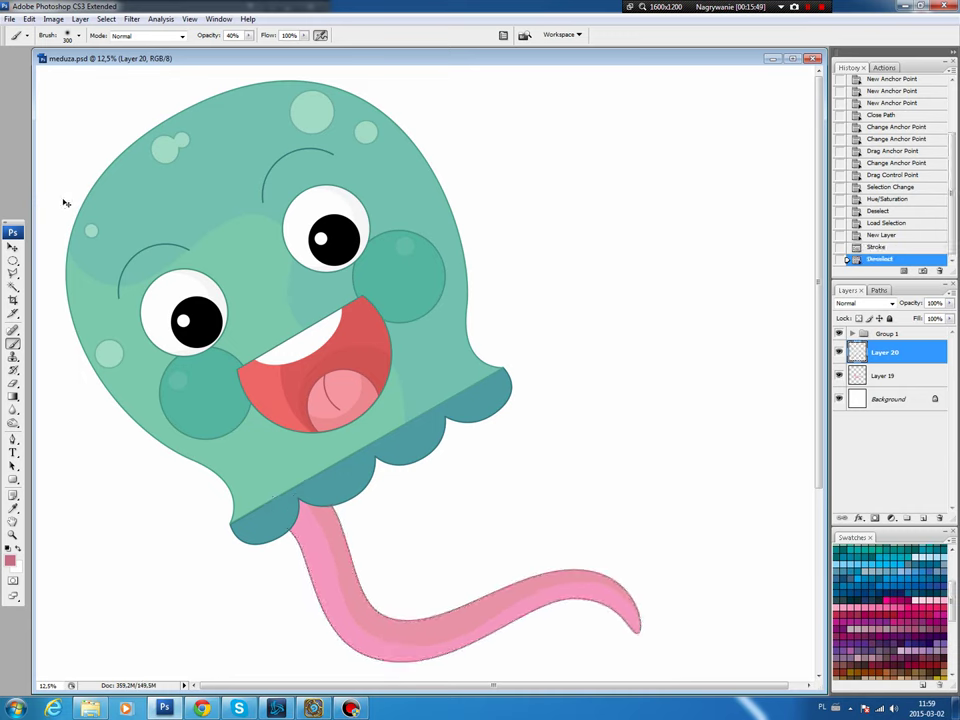
{"action": "key", "text": "p"}
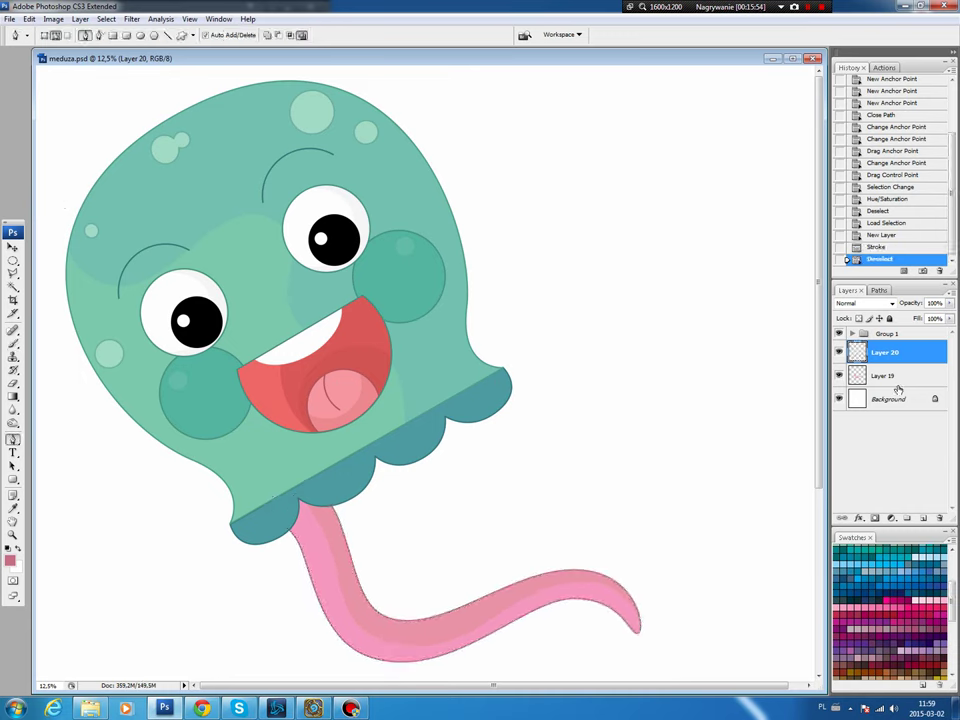
{"action": "left_click", "coordinate": [866, 377], "text": "ctrl"}
{"action": "left_click", "coordinate": [841, 518]}
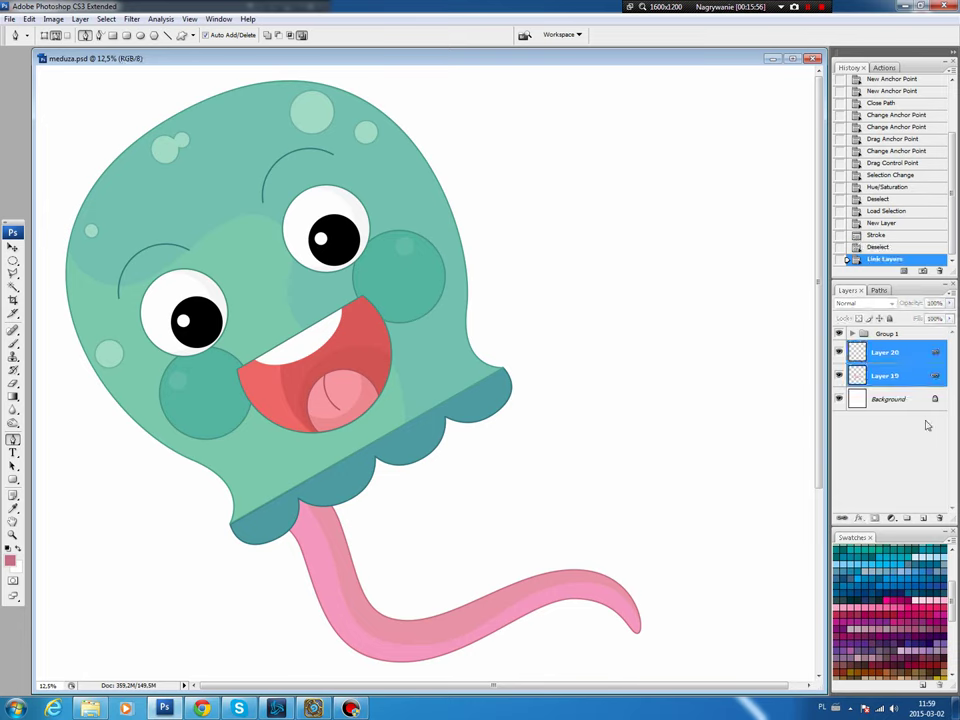
Step: On the Background layer, place anchors for a closed second tentacle path curving right
{"action": "left_click", "coordinate": [900, 399]}
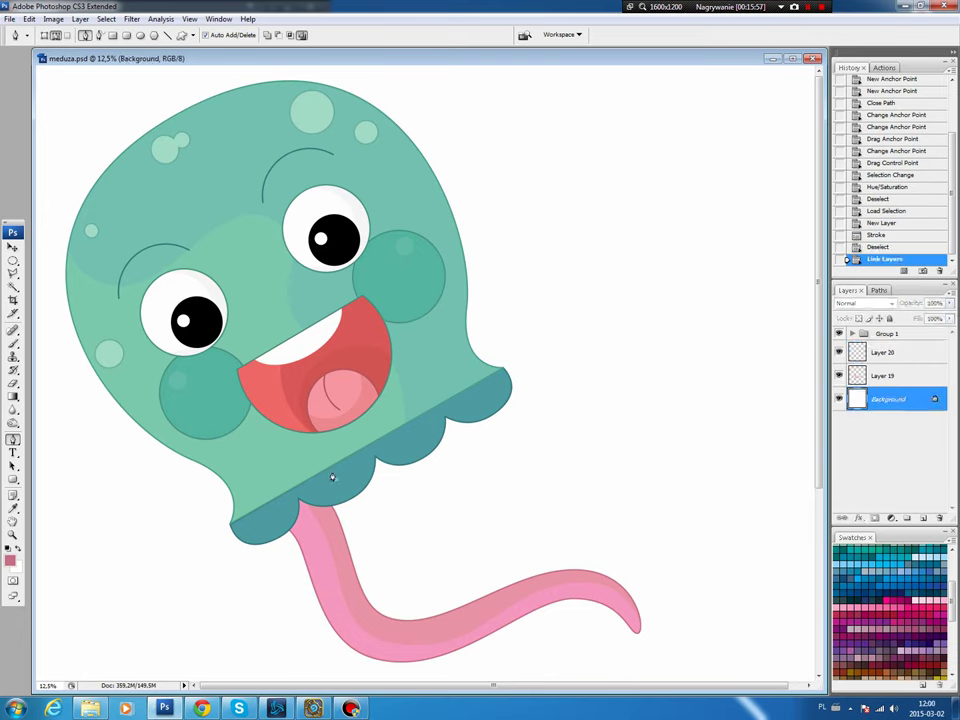
{"action": "left_click", "coordinate": [337, 473]}
{"action": "left_click", "coordinate": [404, 597]}
{"action": "left_click", "coordinate": [592, 542]}
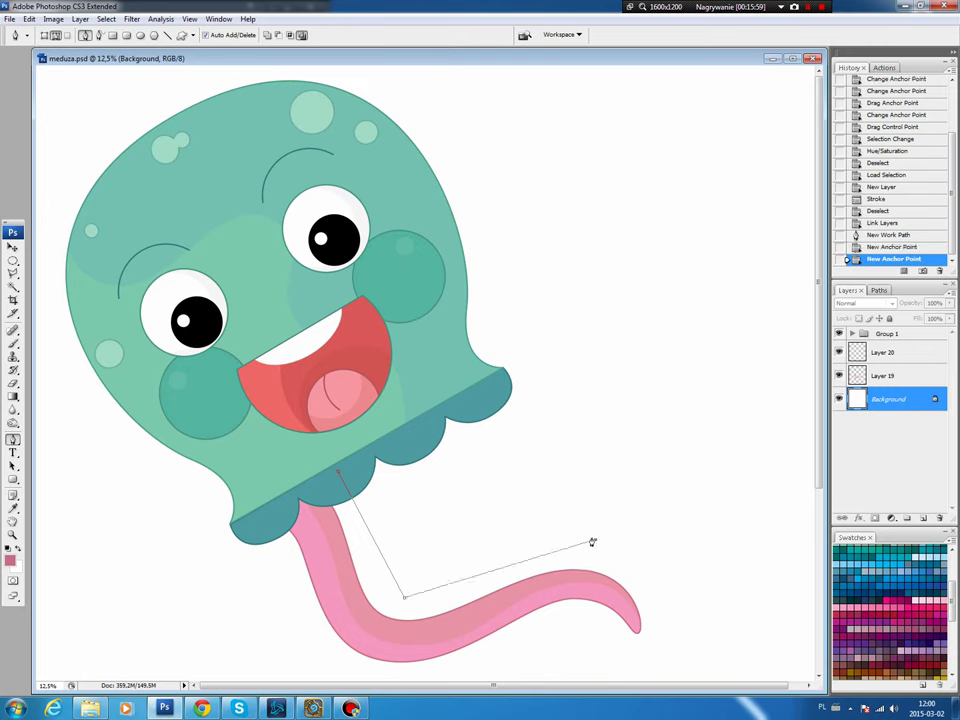
{"action": "left_click", "coordinate": [714, 621]}
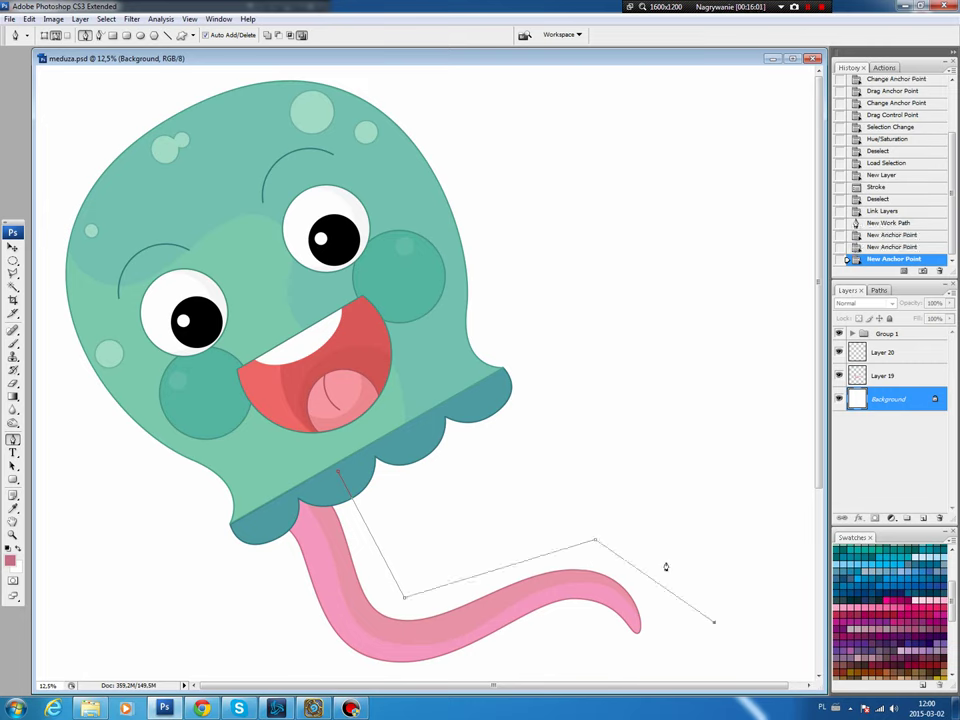
{"action": "left_click", "coordinate": [603, 510]}
{"action": "left_click", "coordinate": [422, 556]}
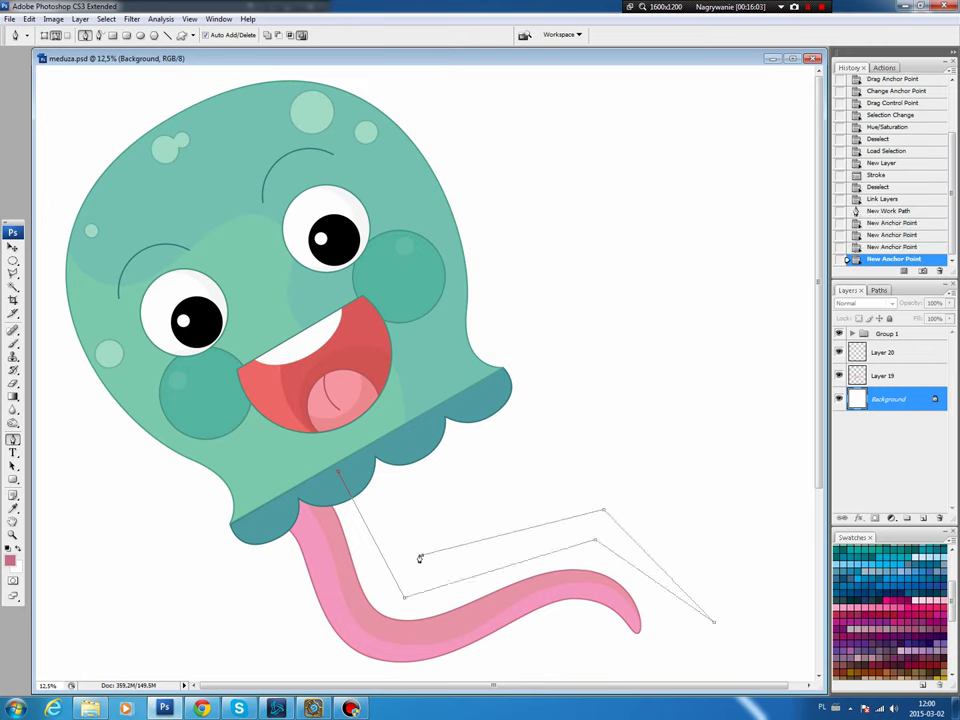
{"action": "left_click", "coordinate": [360, 448]}
{"action": "left_click", "coordinate": [337, 473]}
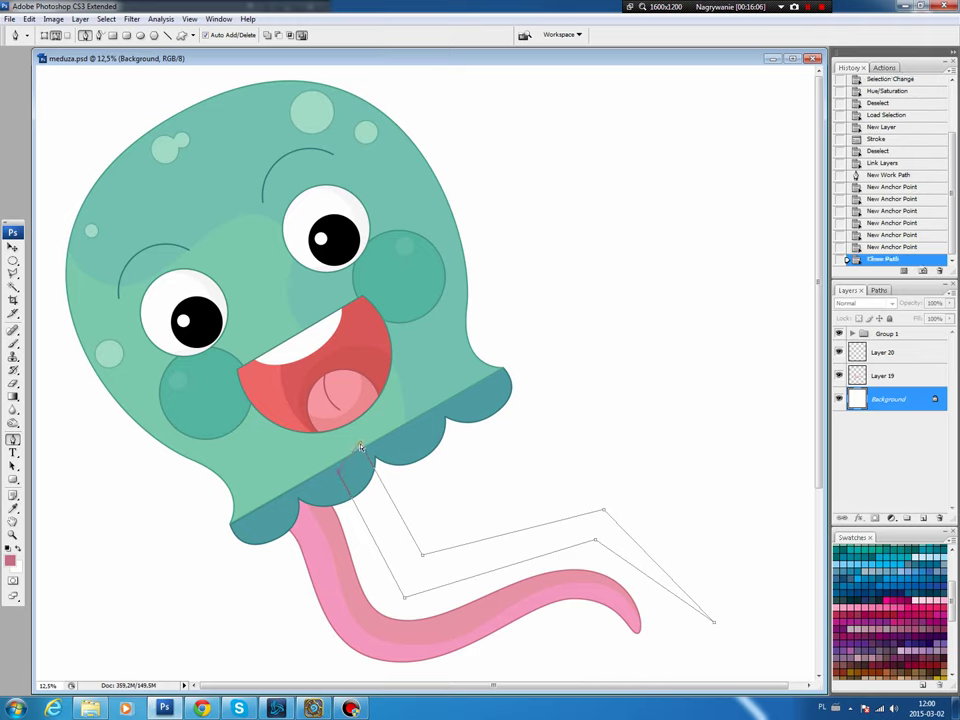
Step: Shape the second tentacle's top, inner and lower bends, adding points along its left edge
{"action": "left_click_drag", "start_coordinate": [361, 447], "coordinate": [371, 439]}
{"action": "mouse_move", "coordinate": [422, 557]}
{"action": "left_mouse_down"}
{"action": "mouse_move", "coordinate": [441, 549]}
{"action": "mouse_move", "coordinate": [413, 542]}
{"action": "left_mouse_up"}
{"action": "left_click", "coordinate": [401, 595], "text": "alt"}
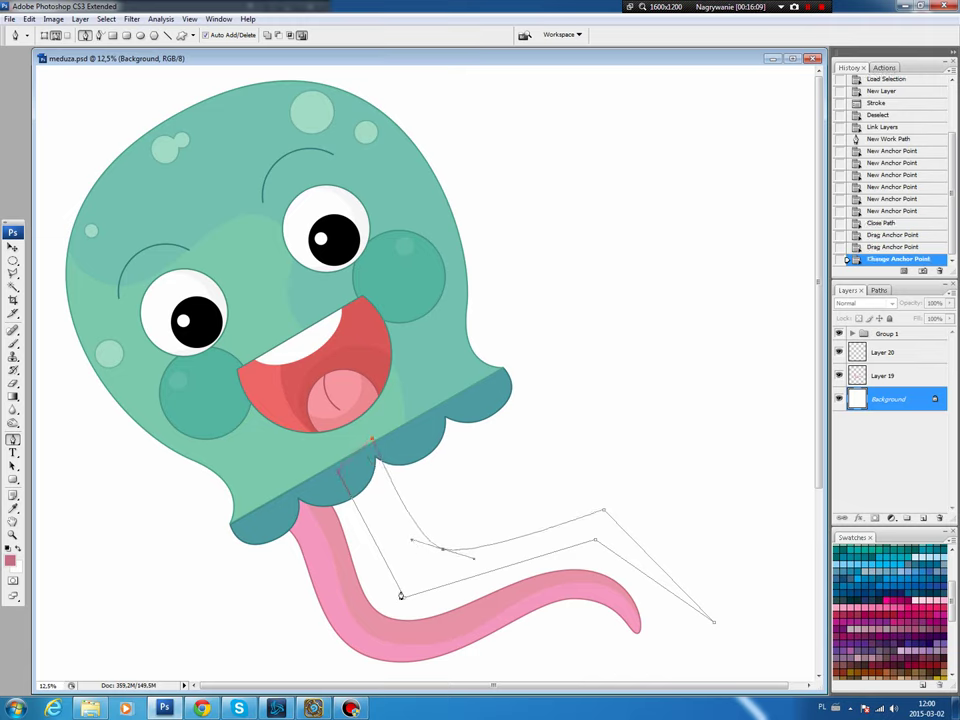
{"action": "left_click_drag", "start_coordinate": [411, 596], "coordinate": [471, 603]}
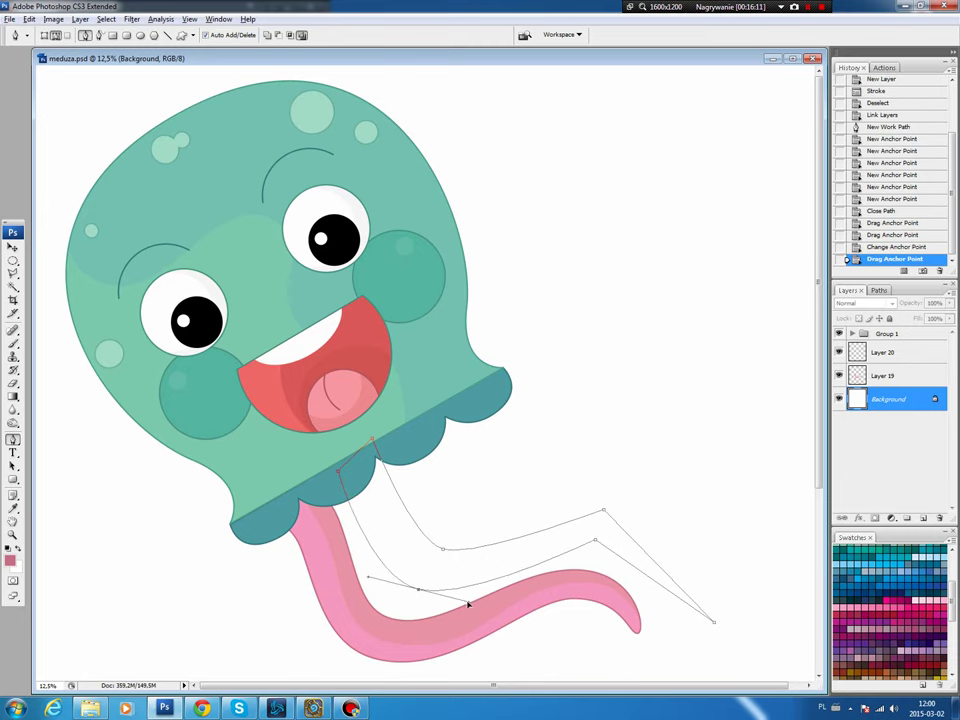
{"action": "left_click_drag", "start_coordinate": [439, 553], "coordinate": [420, 543]}
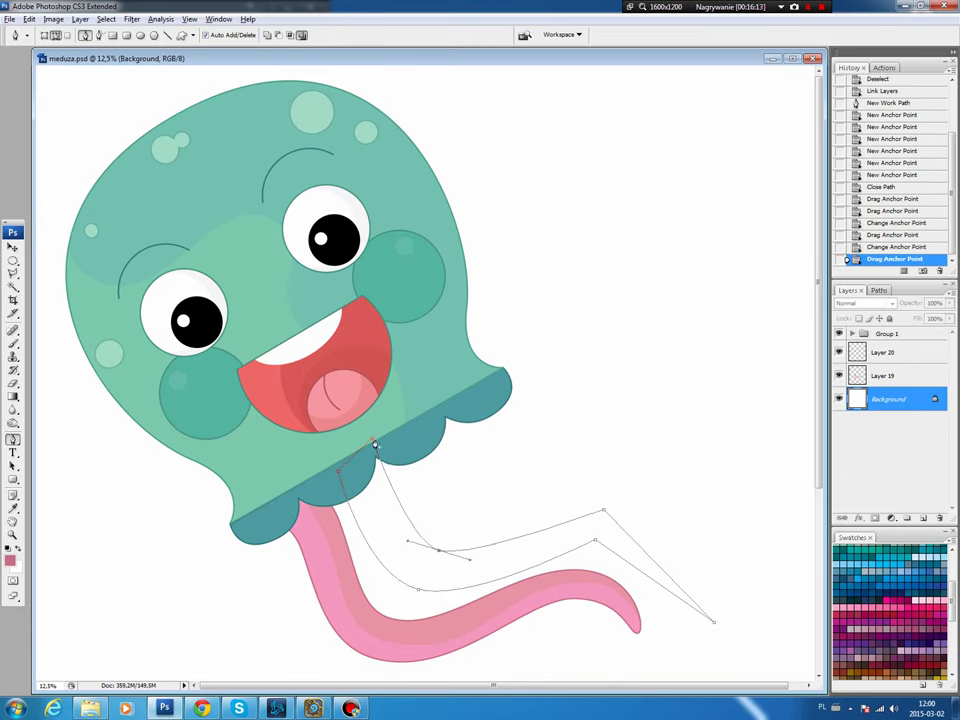
{"action": "left_click", "coordinate": [386, 479]}
{"action": "left_click_drag", "start_coordinate": [385, 479], "coordinate": [392, 456]}
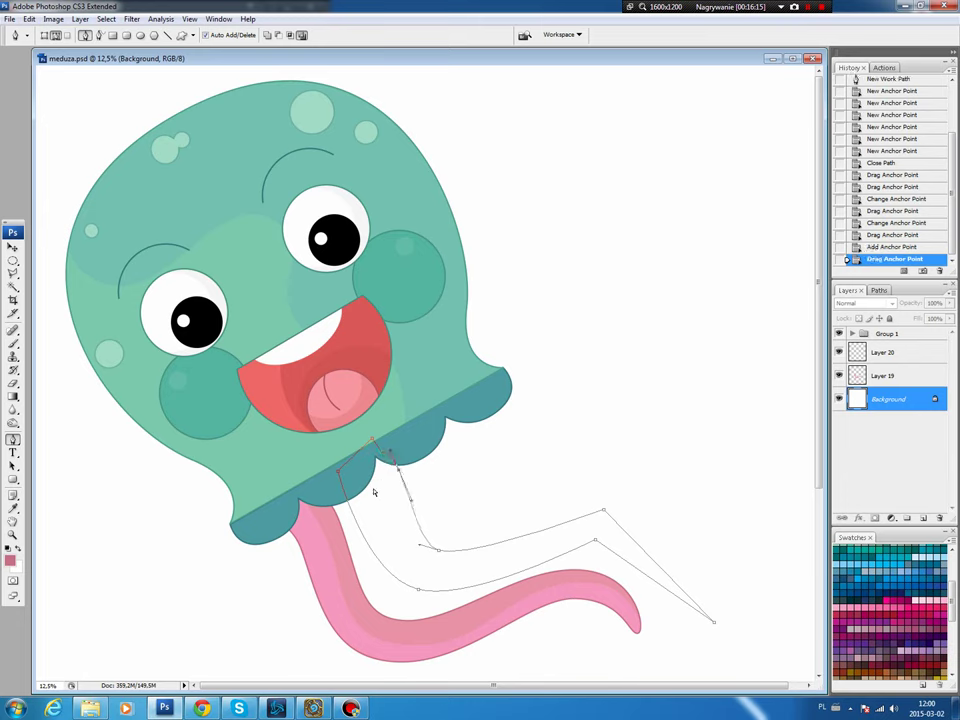
{"action": "left_click", "coordinate": [349, 510]}
{"action": "left_click_drag", "start_coordinate": [364, 510], "coordinate": [370, 518]}
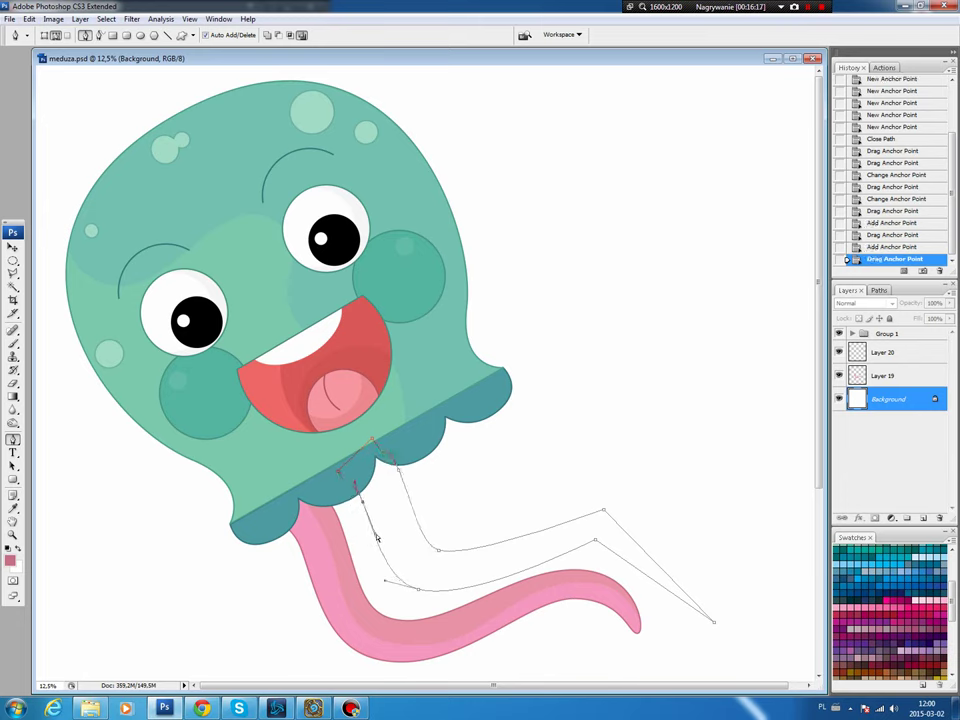
{"action": "left_click_drag", "start_coordinate": [385, 580], "coordinate": [420, 545]}
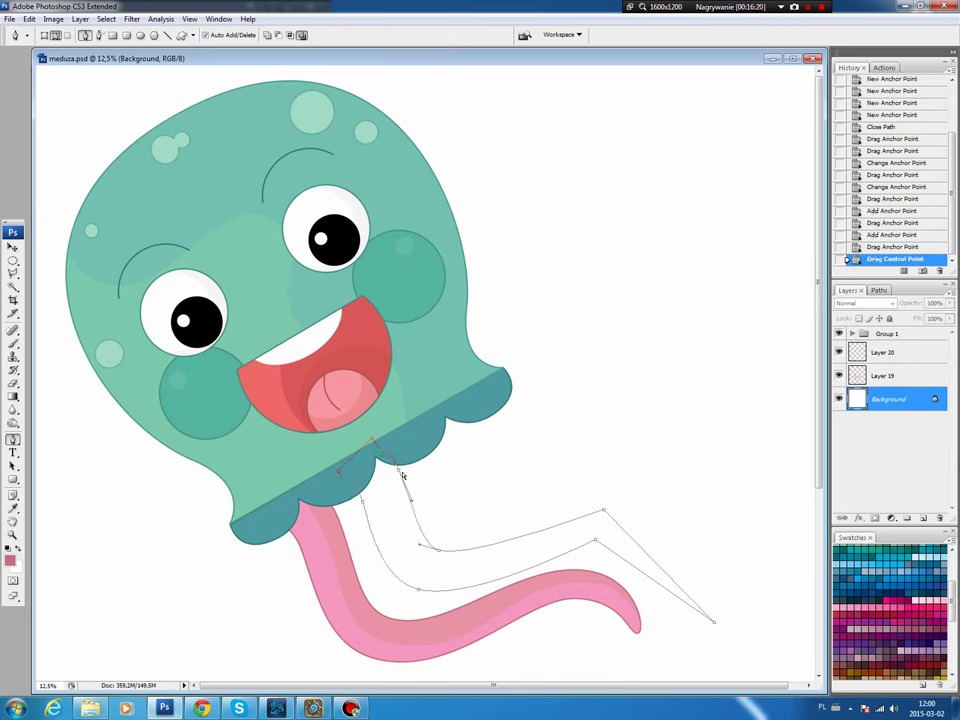
{"action": "left_click_drag", "start_coordinate": [420, 542], "coordinate": [413, 537]}
{"action": "left_click_drag", "start_coordinate": [401, 471], "coordinate": [403, 470]}
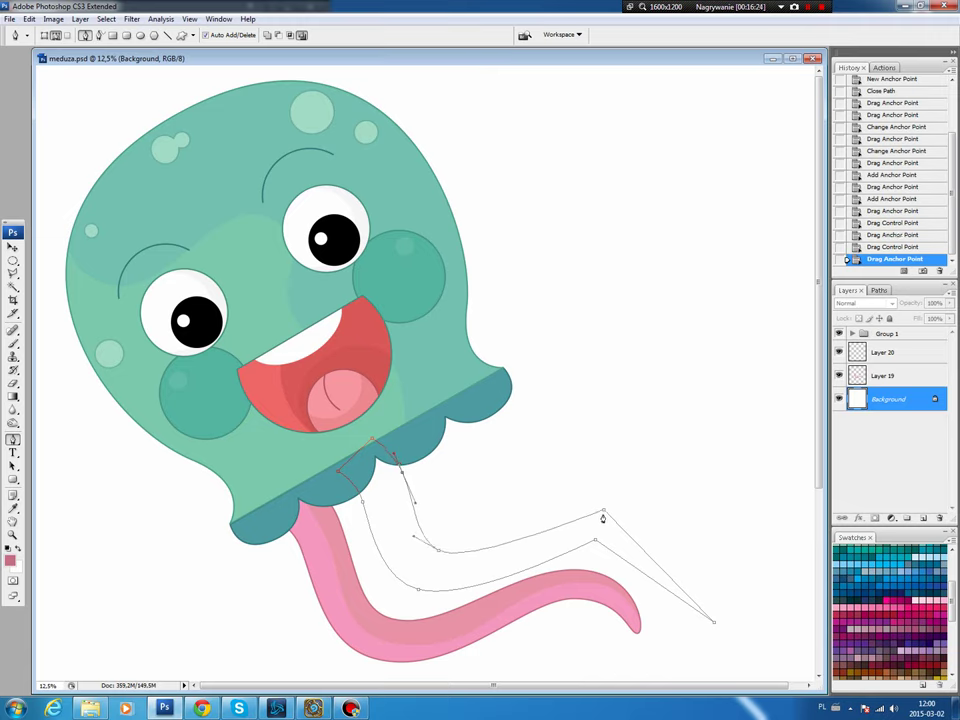
Step: Round the second tentacle's right-hand corners and curve its tip
{"action": "left_click_drag", "start_coordinate": [602, 513], "coordinate": [526, 498]}
{"action": "left_click_drag", "start_coordinate": [467, 569], "coordinate": [478, 563]}
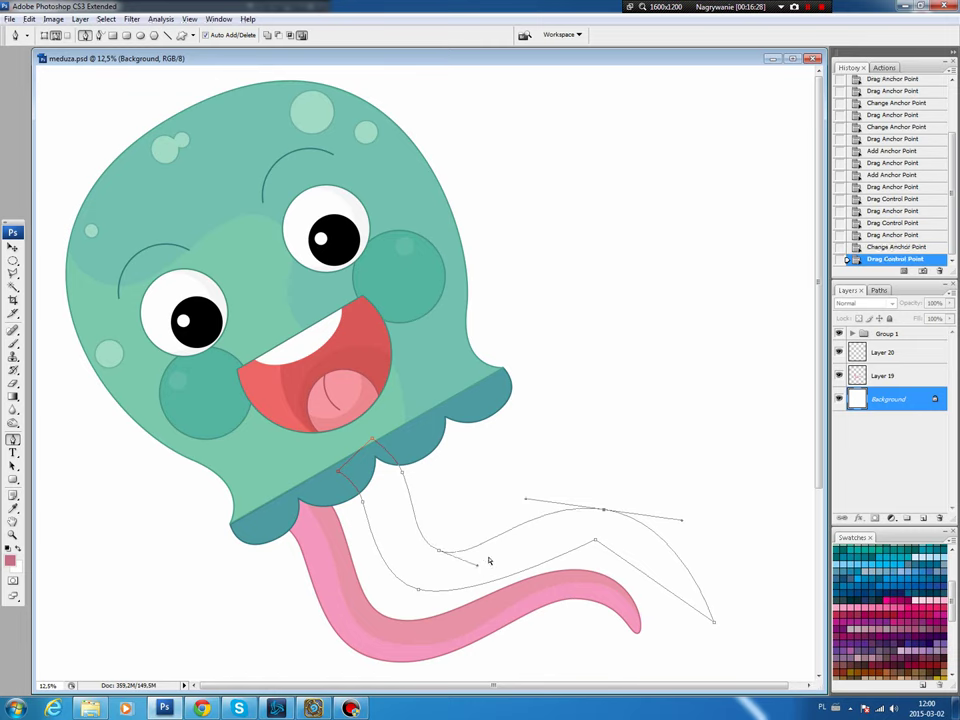
{"action": "left_click_drag", "start_coordinate": [600, 540], "coordinate": [667, 545]}
{"action": "left_click_drag", "start_coordinate": [597, 543], "coordinate": [596, 547]}
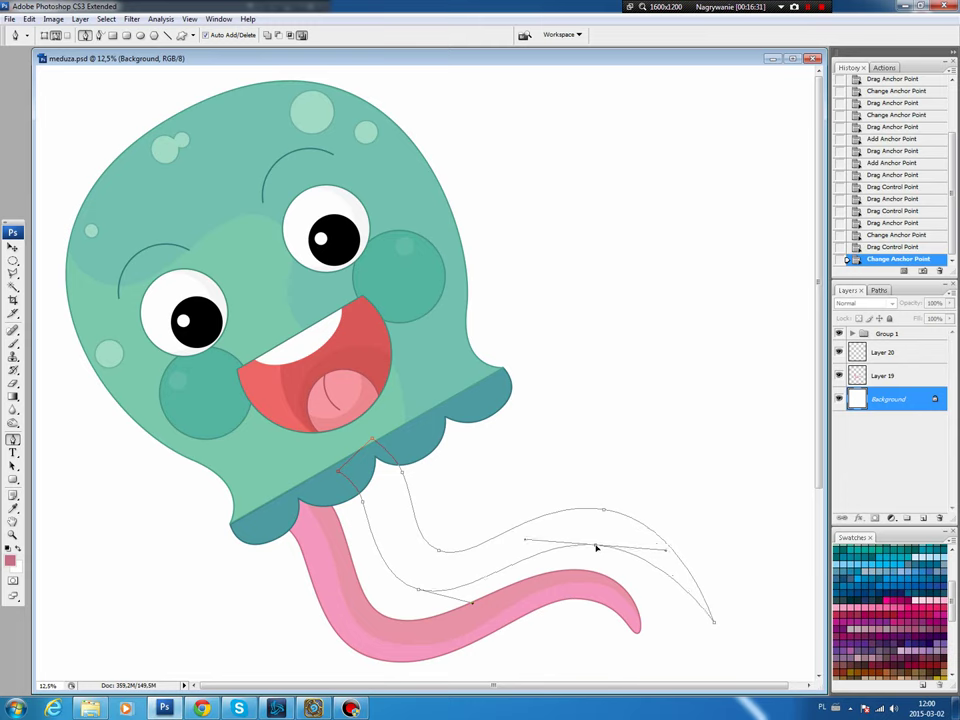
{"action": "left_click_drag", "start_coordinate": [474, 607], "coordinate": [499, 612]}
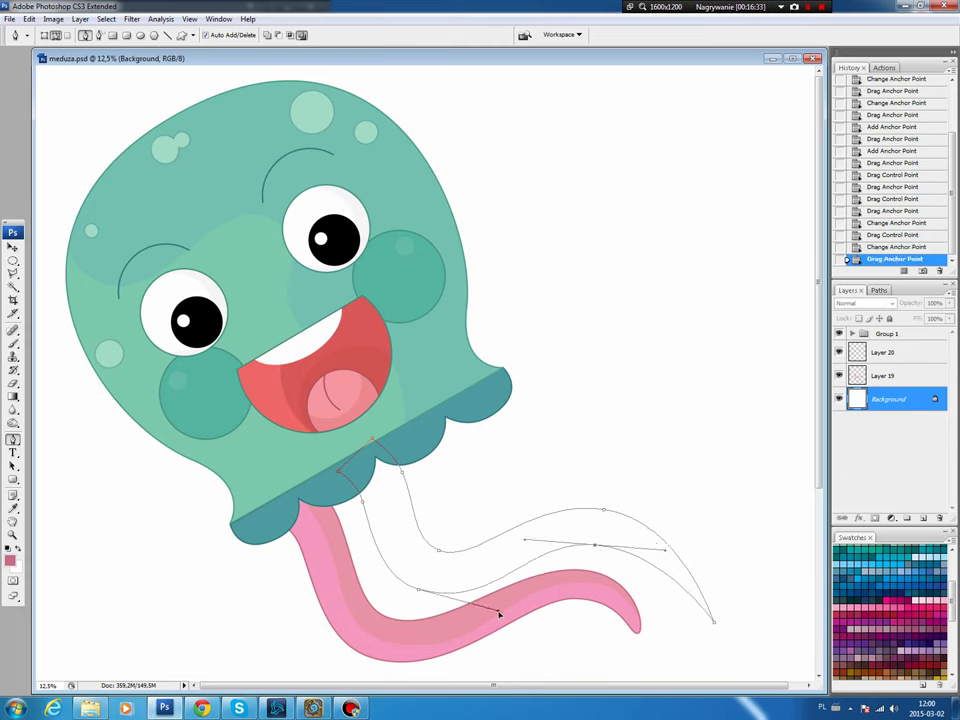
{"action": "left_click_drag", "start_coordinate": [420, 594], "coordinate": [420, 592]}
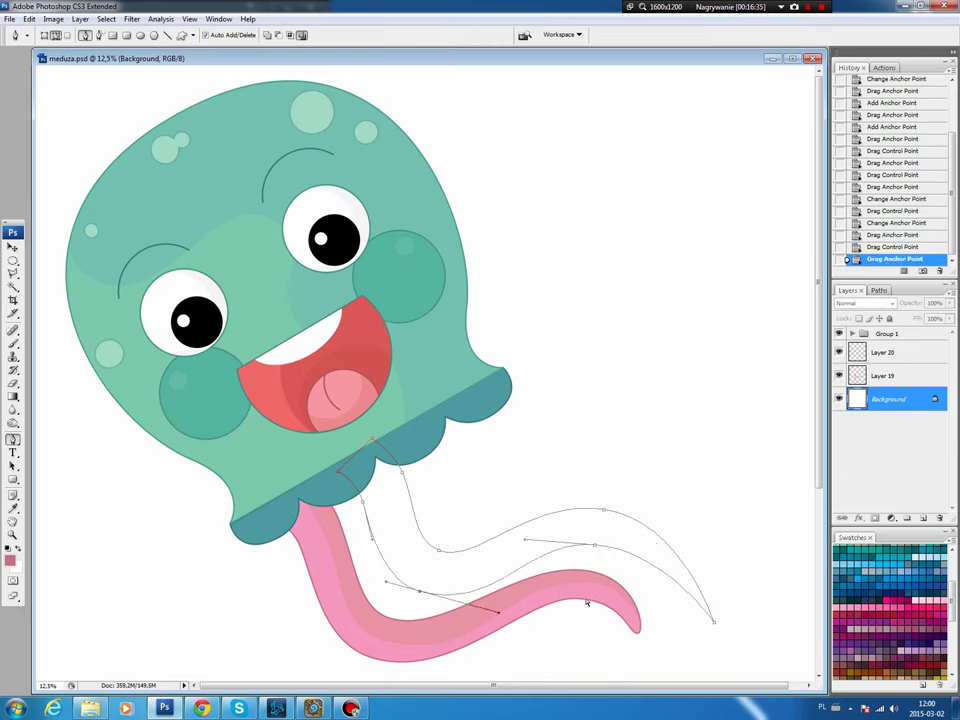
{"action": "left_click_drag", "start_coordinate": [715, 627], "coordinate": [706, 622]}
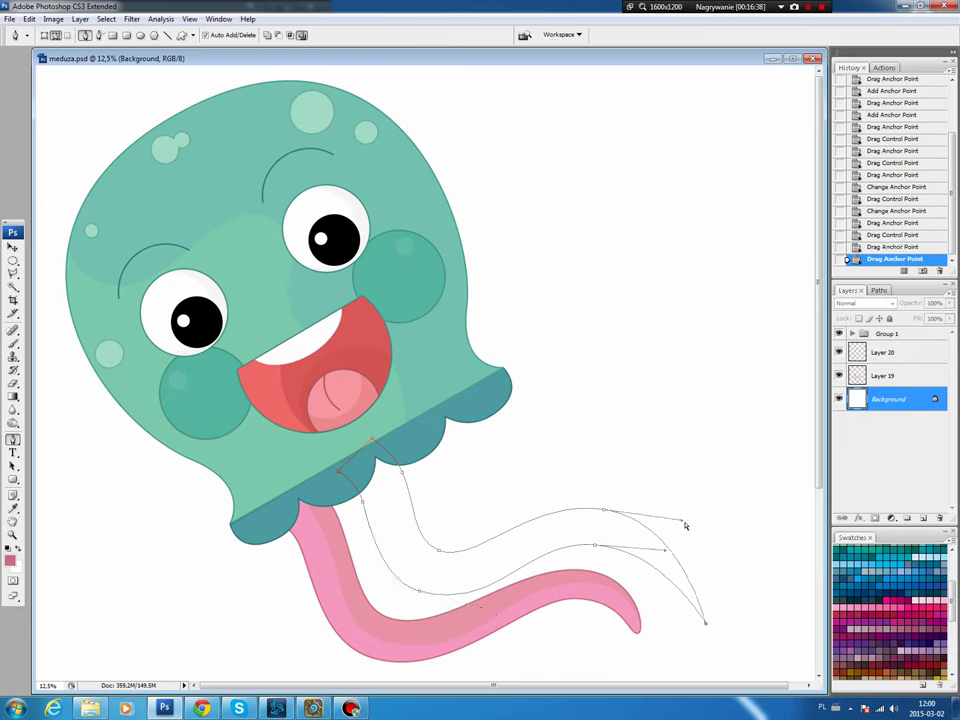
{"action": "left_click_drag", "start_coordinate": [684, 522], "coordinate": [691, 521]}
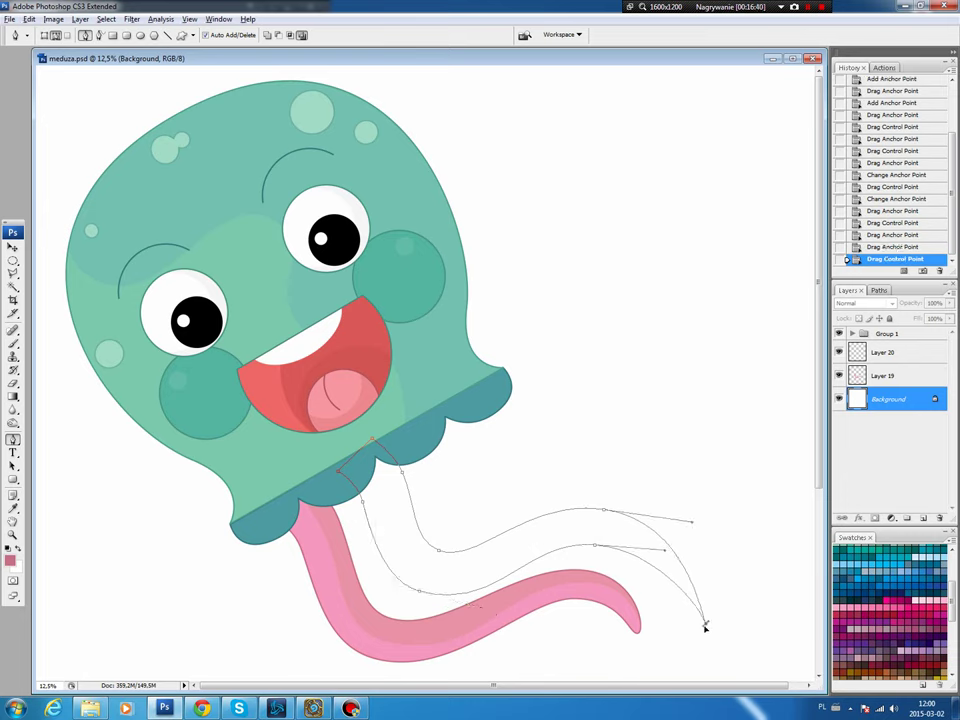
{"action": "left_click_drag", "start_coordinate": [705, 622], "coordinate": [710, 602]}
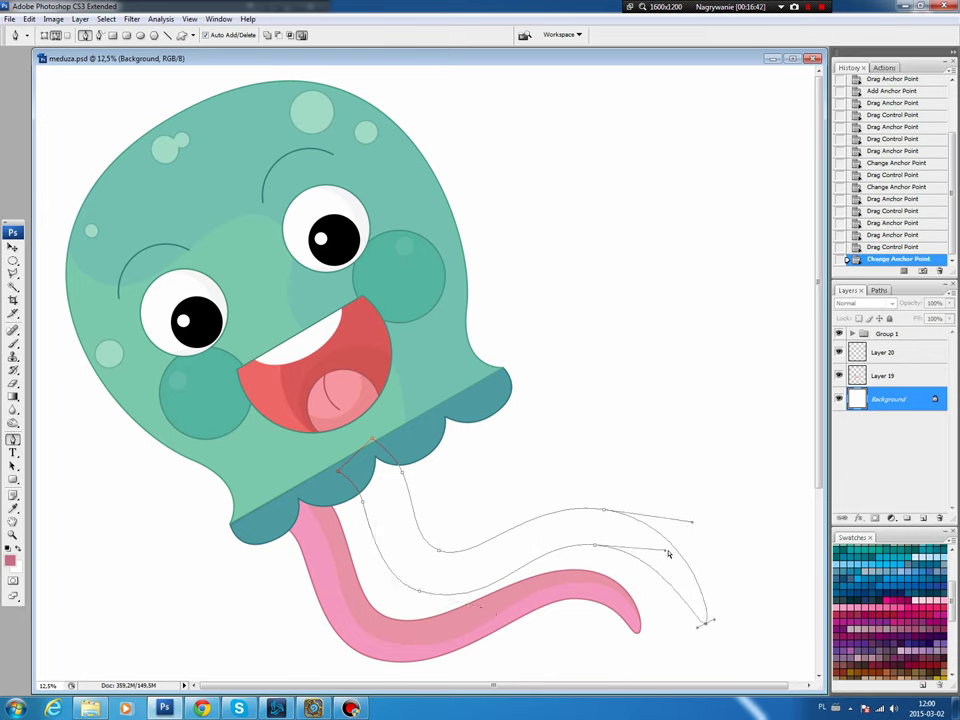
{"action": "left_click_drag", "start_coordinate": [669, 553], "coordinate": [678, 552]}
Step: Refine the second tentacle's lower and upper edge curves
{"action": "left_click", "coordinate": [488, 573]}
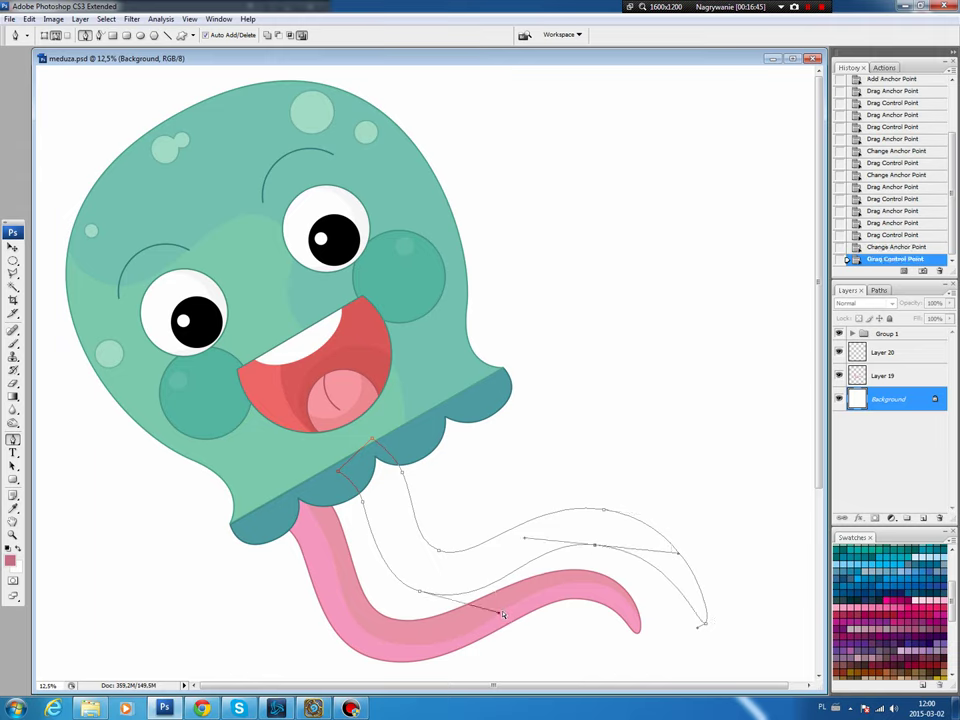
{"action": "left_click_drag", "start_coordinate": [497, 614], "coordinate": [497, 607]}
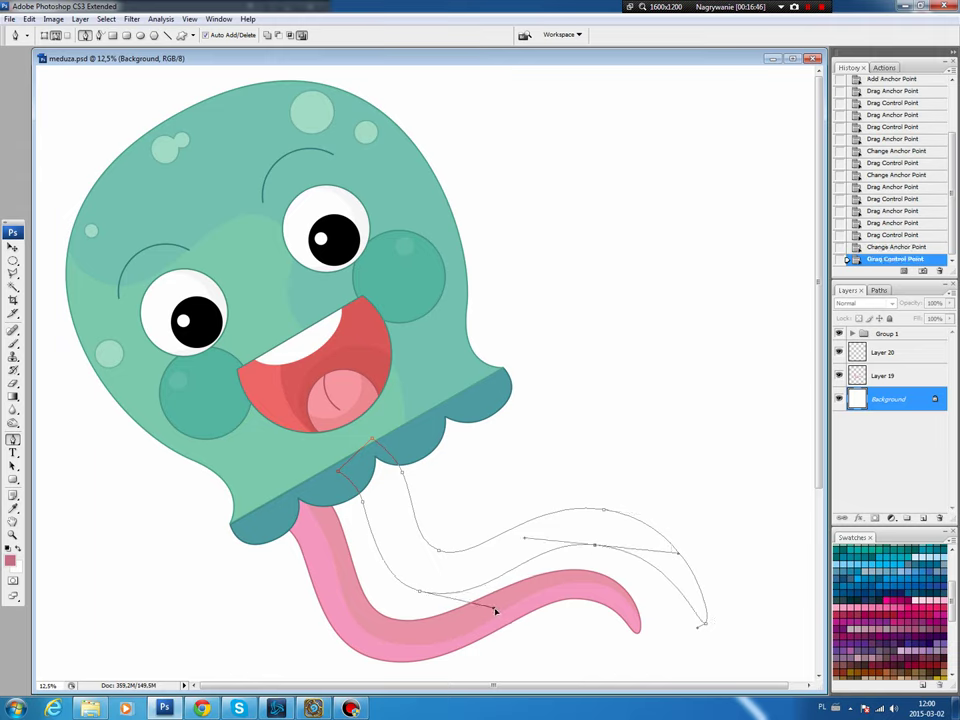
{"action": "left_click", "coordinate": [604, 513]}
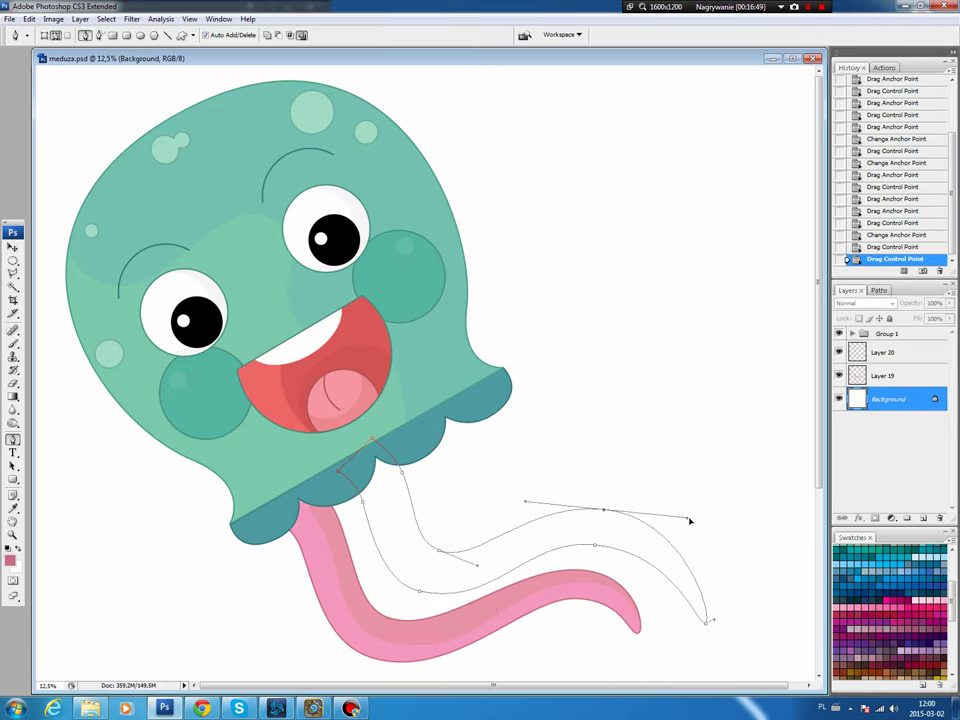
{"action": "left_click_drag", "start_coordinate": [694, 523], "coordinate": [686, 517]}
{"action": "left_click_drag", "start_coordinate": [603, 512], "coordinate": [604, 517]}
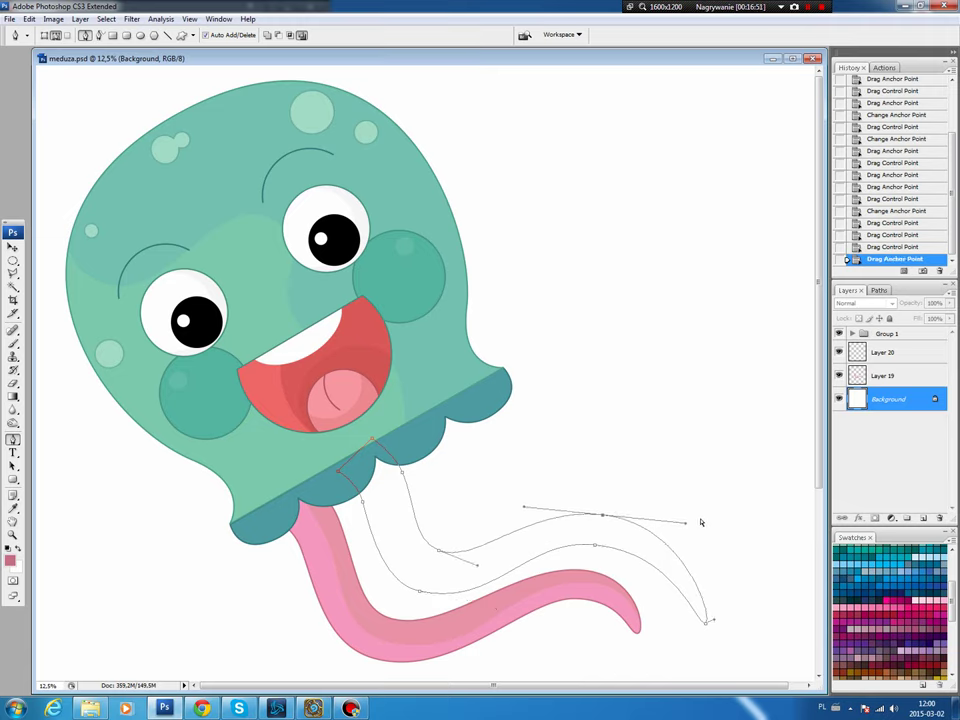
{"action": "left_click_drag", "start_coordinate": [437, 549], "coordinate": [409, 540]}
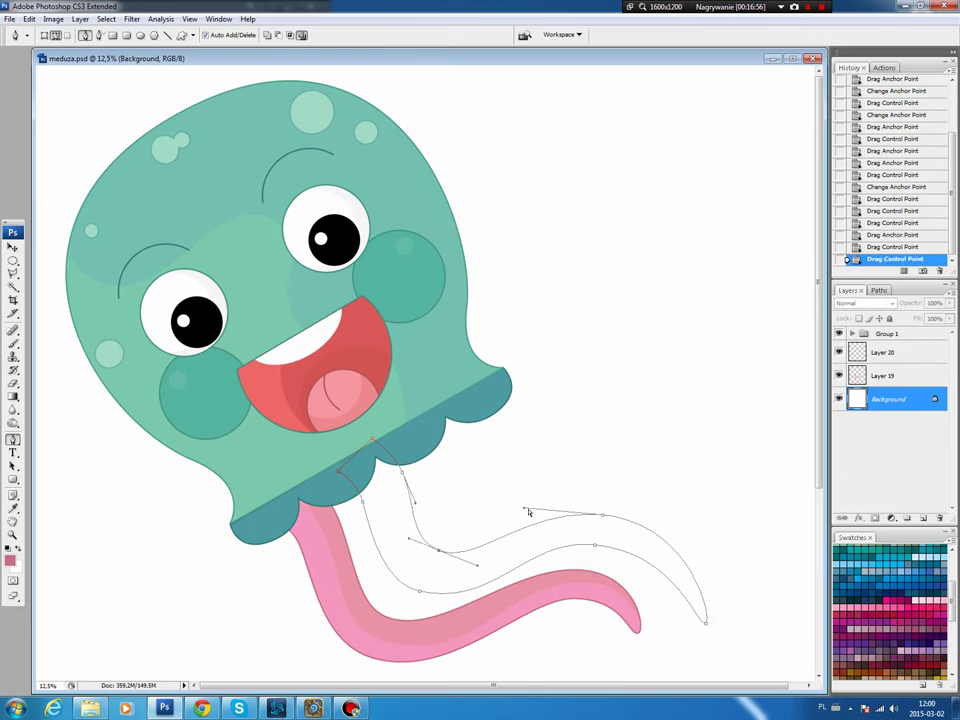
{"action": "left_click_drag", "start_coordinate": [522, 508], "coordinate": [517, 506]}
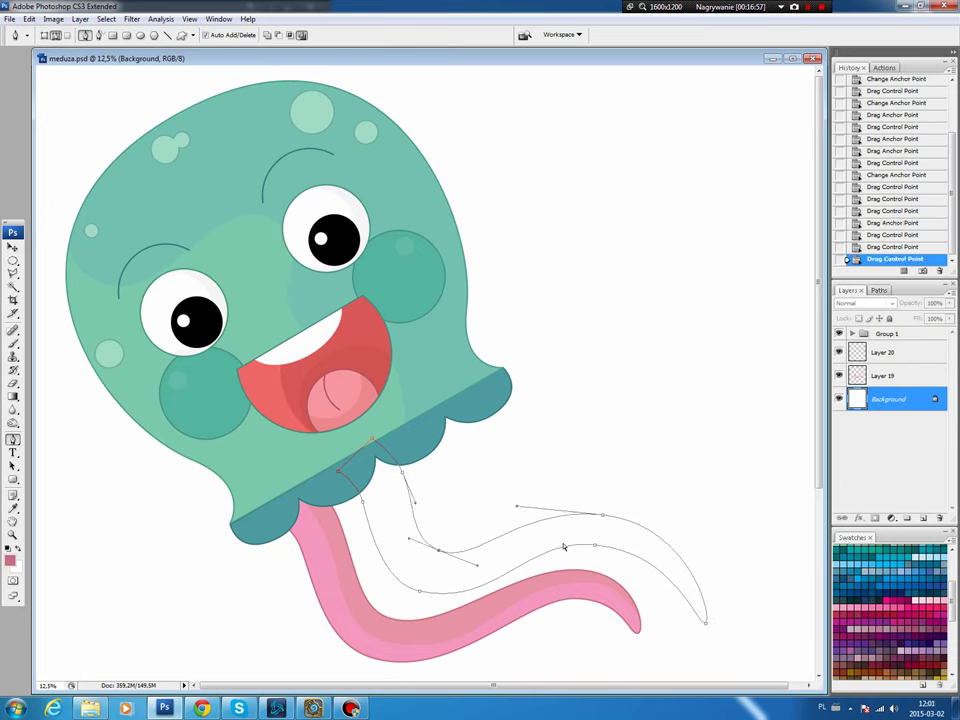
Step: Fine-tune the inner edge, the start under the bell, and the right-hand curve
{"action": "left_click", "coordinate": [596, 546]}
{"action": "left_click_drag", "start_coordinate": [526, 541], "coordinate": [529, 540]}
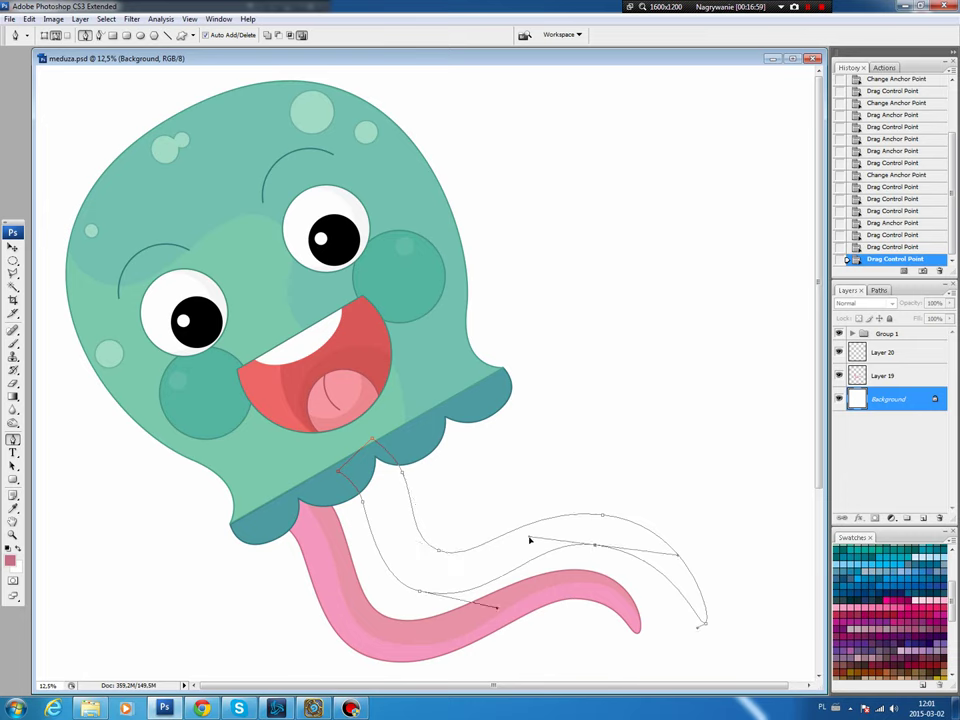
{"action": "left_click_drag", "start_coordinate": [686, 556], "coordinate": [677, 556]}
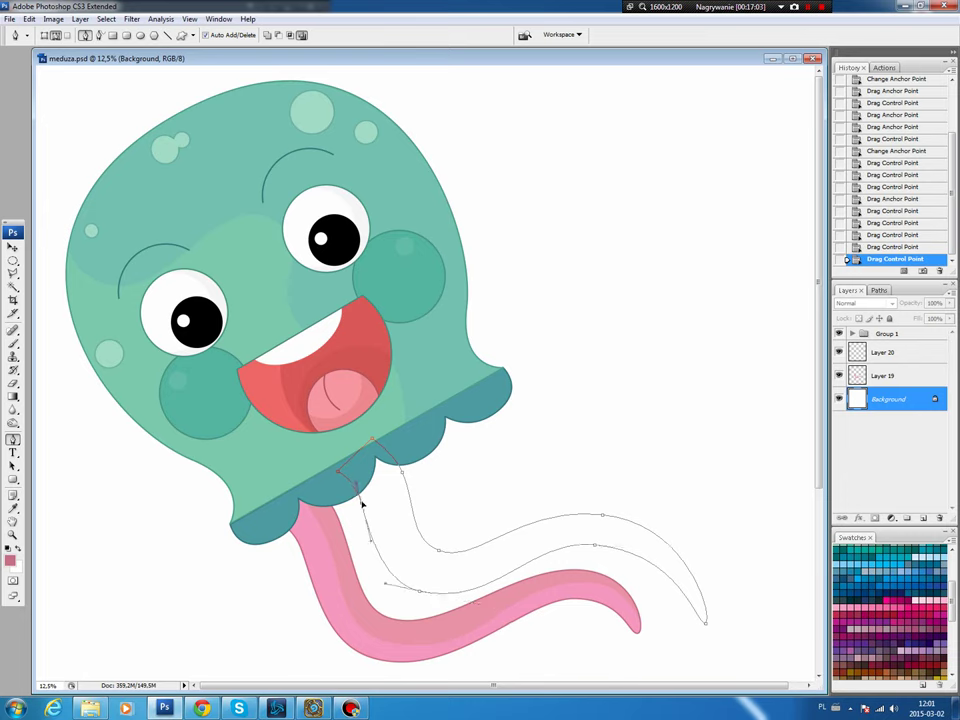
{"action": "left_click_drag", "start_coordinate": [364, 505], "coordinate": [362, 498]}
{"action": "left_click_drag", "start_coordinate": [380, 444], "coordinate": [378, 443]}
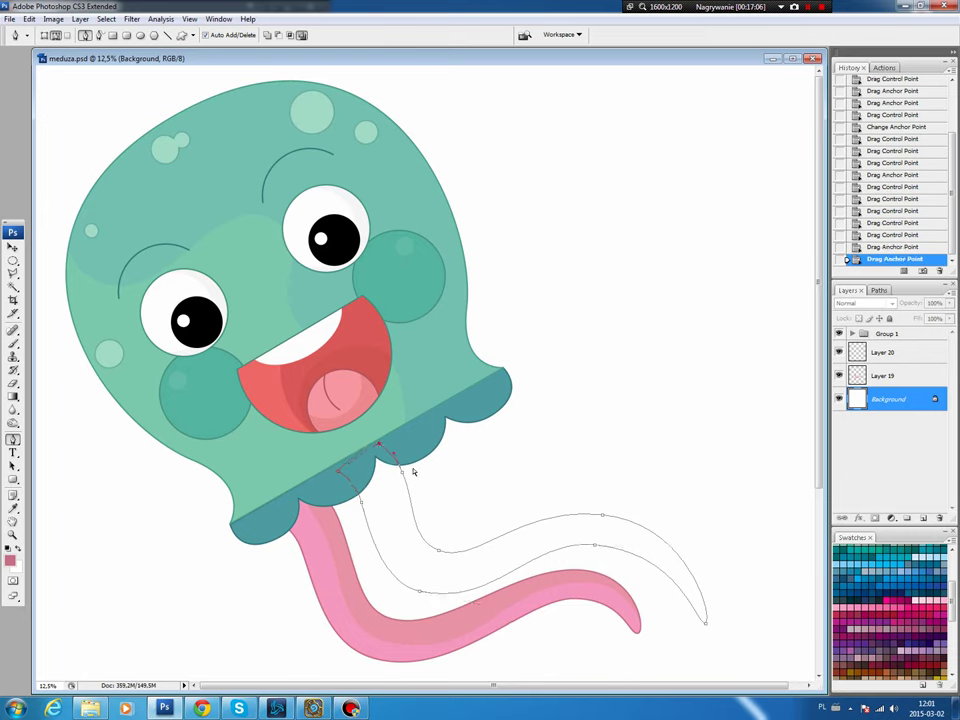
{"action": "left_click", "coordinate": [420, 592]}
{"action": "left_click_drag", "start_coordinate": [497, 612], "coordinate": [489, 610]}
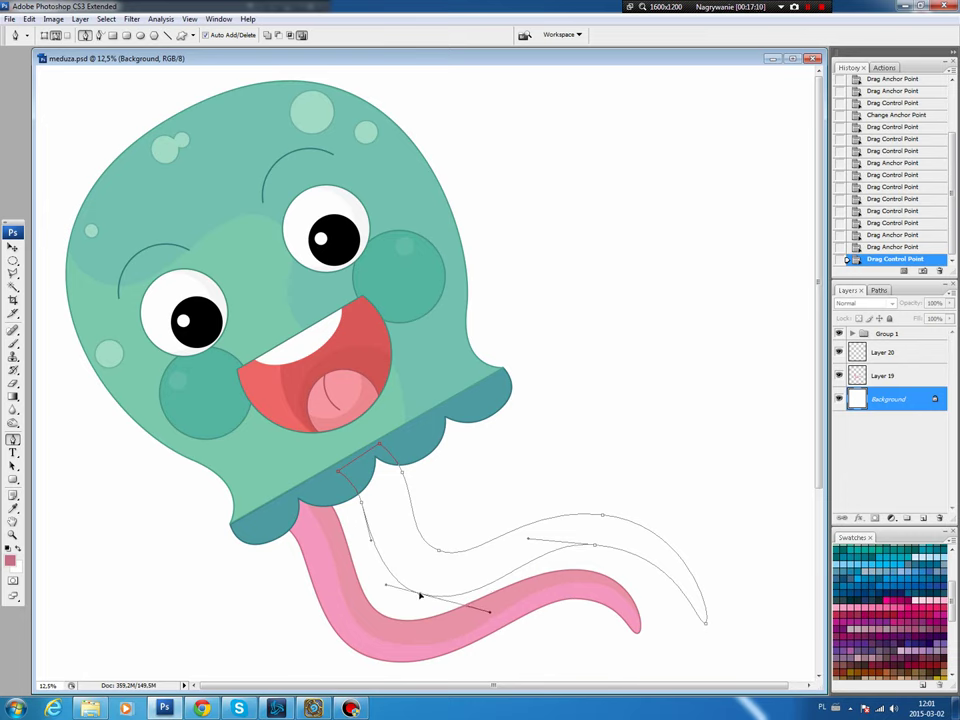
{"action": "left_click_drag", "start_coordinate": [420, 594], "coordinate": [422, 594]}
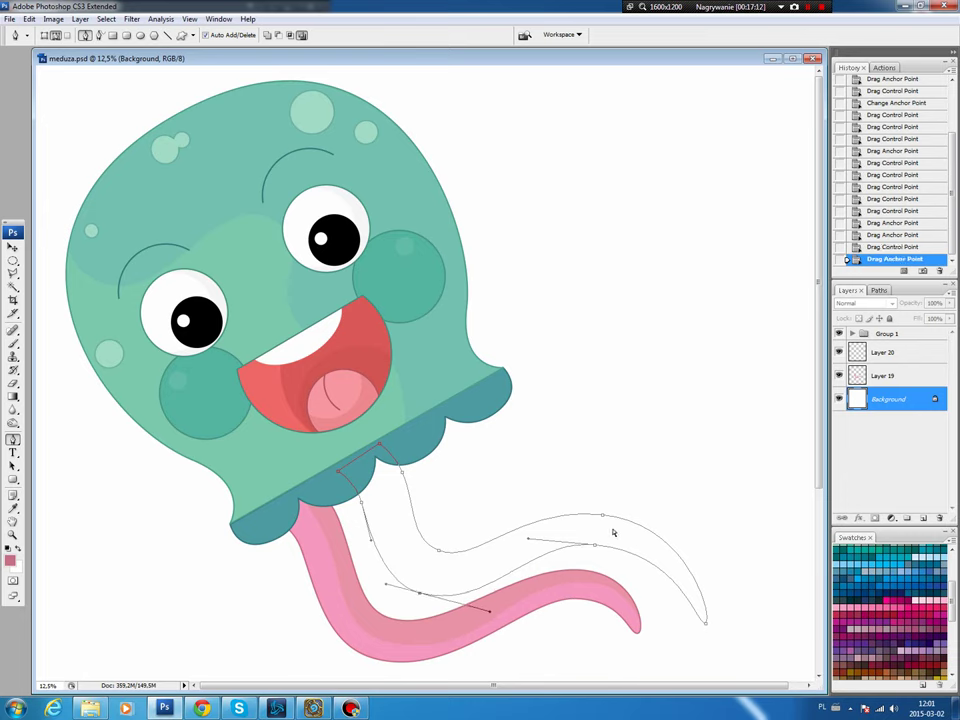
{"action": "mouse_move", "coordinate": [593, 548]}
{"action": "left_mouse_down"}
{"action": "mouse_move", "coordinate": [684, 557]}
{"action": "mouse_move", "coordinate": [680, 550]}
{"action": "left_mouse_up"}
Step: Load the second tentacle path as a selection and fill it light pink on new Layer 21
{"action": "left_click", "coordinate": [878, 290]}
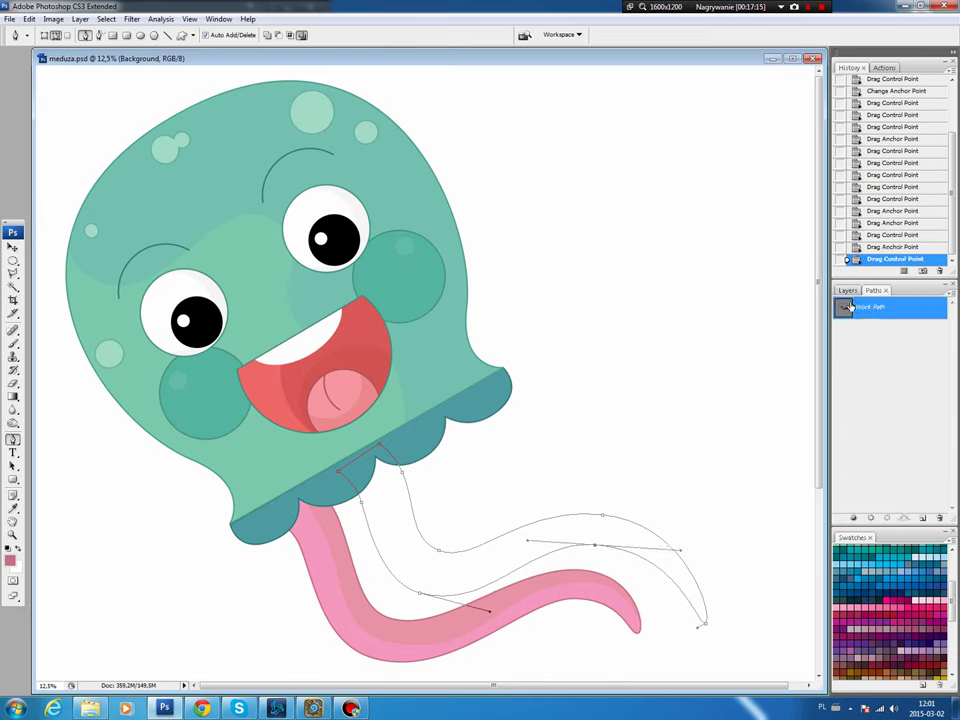
{"action": "left_click", "coordinate": [891, 518]}
{"action": "left_click", "coordinate": [848, 290]}
{"action": "left_click", "coordinate": [922, 519]}
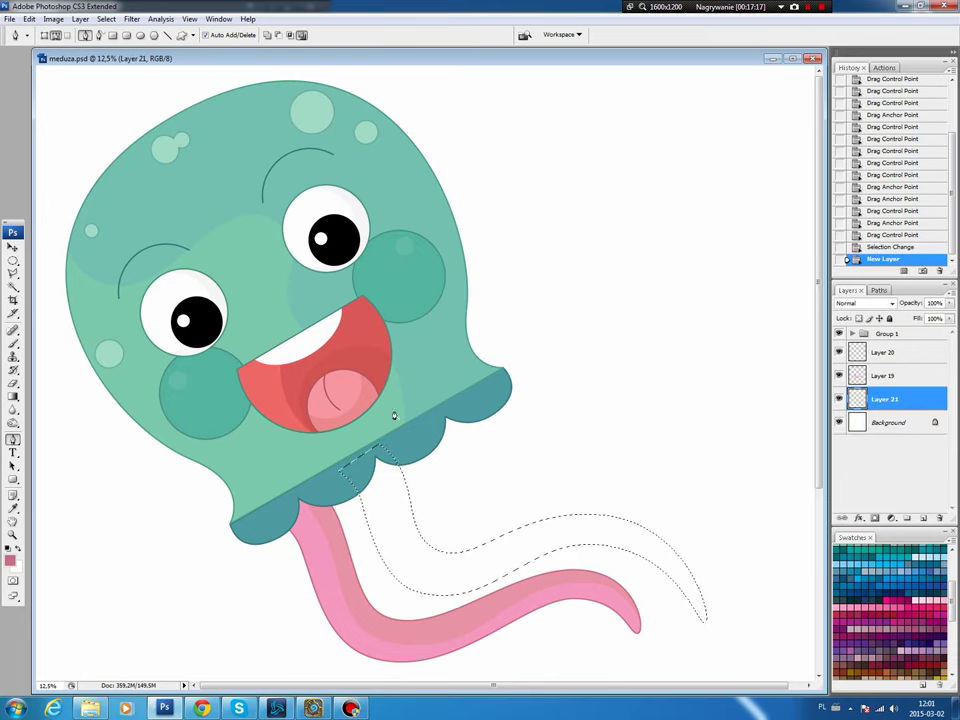
{"action": "key", "text": "b"}
{"action": "key", "text": "alt+BackSpace"}
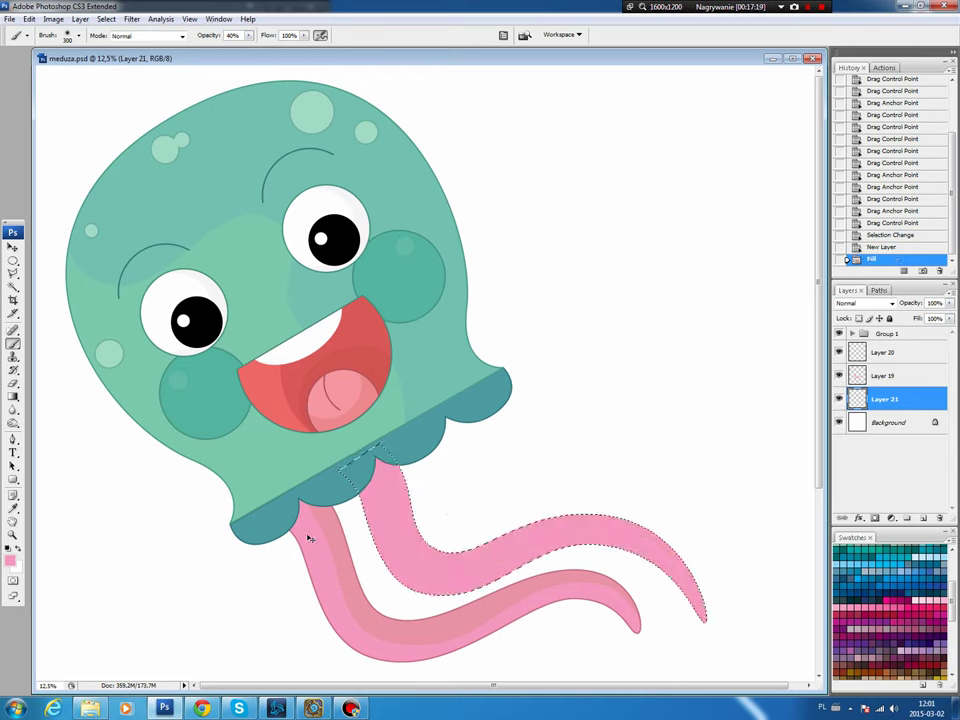
{"action": "key", "text": "ctrl+d"}
{"action": "key", "text": "p"}
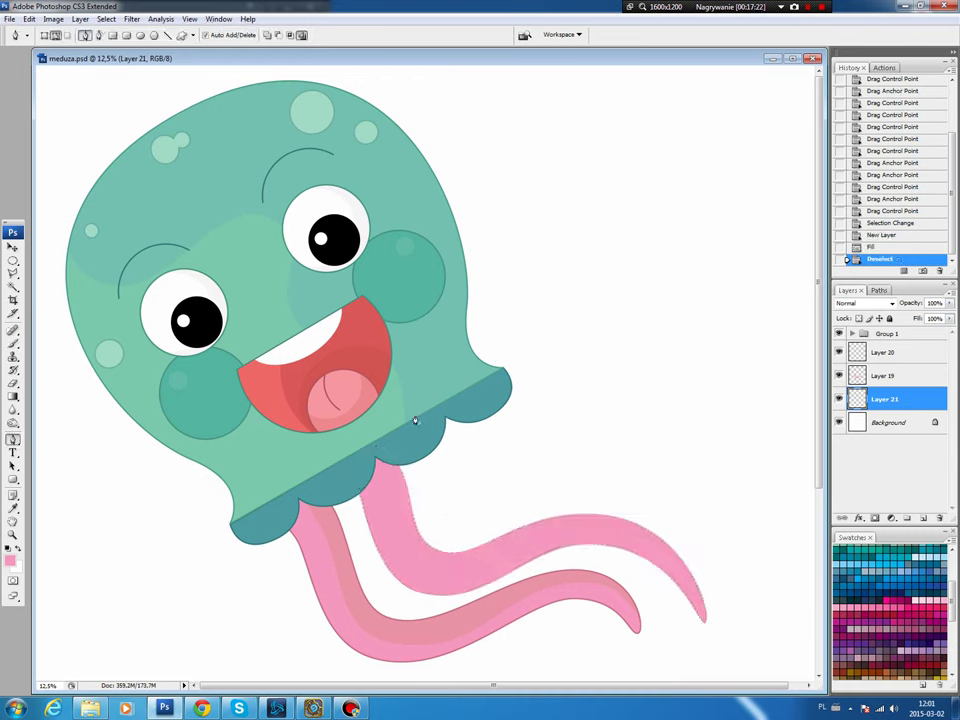
Step: Draw a closed, curved pen path over the shaded half of the second tentacle
{"action": "left_click", "coordinate": [372, 460]}
{"action": "left_click", "coordinate": [437, 573]}
{"action": "left_click", "coordinate": [628, 533]}
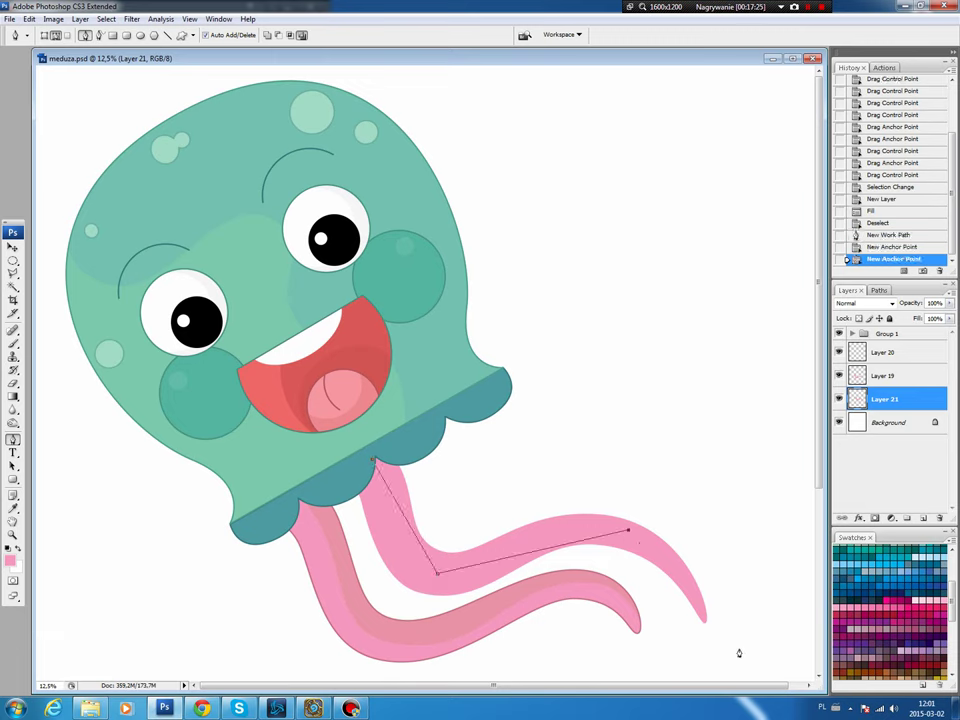
{"action": "left_click", "coordinate": [705, 638]}
{"action": "left_click", "coordinate": [745, 598]}
{"action": "left_click", "coordinate": [481, 378]}
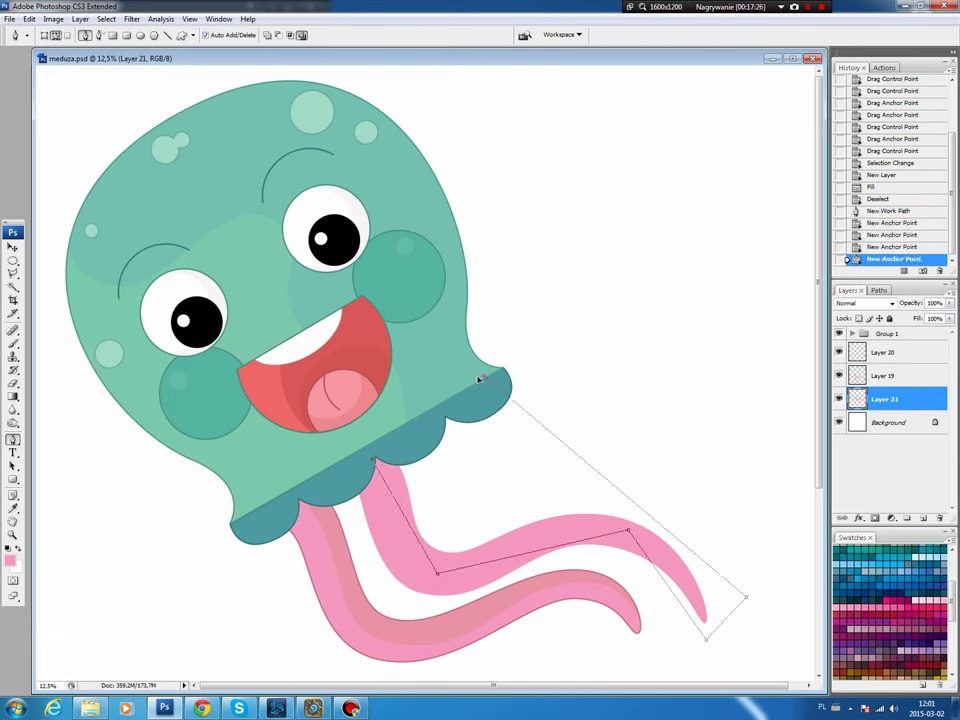
{"action": "left_click", "coordinate": [373, 462]}
{"action": "left_click_drag", "start_coordinate": [437, 575], "coordinate": [489, 581]}
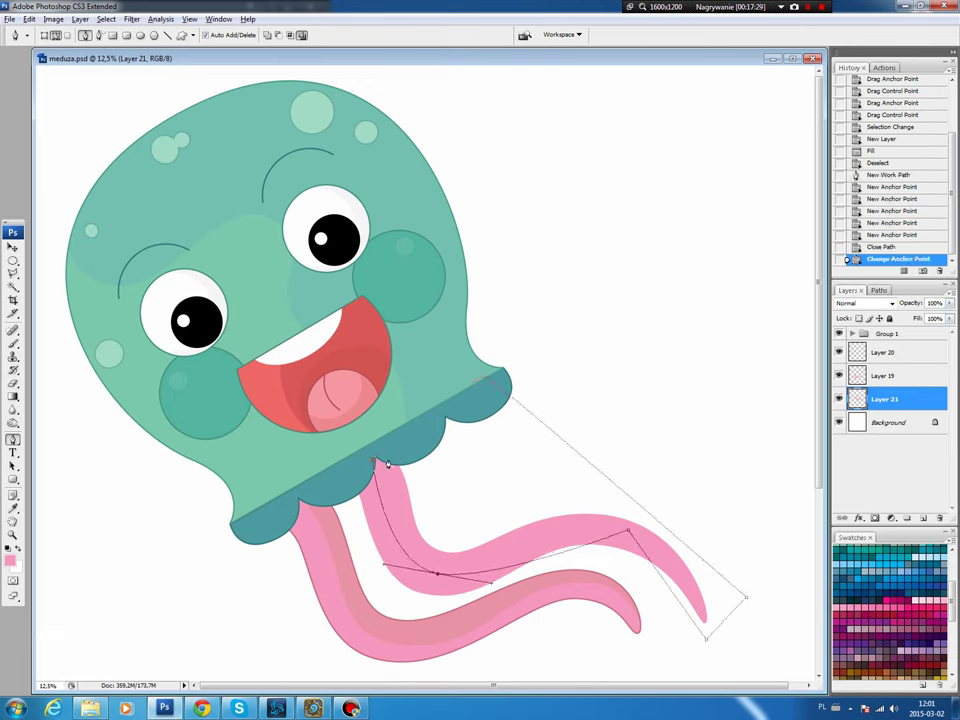
{"action": "left_click_drag", "start_coordinate": [399, 496], "coordinate": [400, 497]}
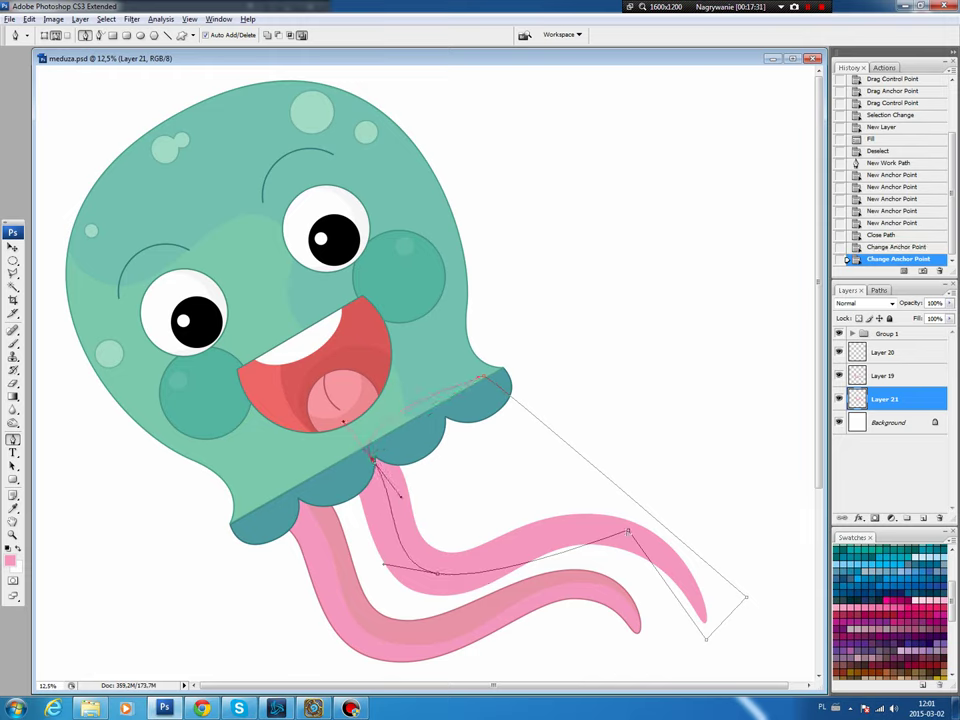
{"action": "left_click_drag", "start_coordinate": [628, 532], "coordinate": [709, 555]}
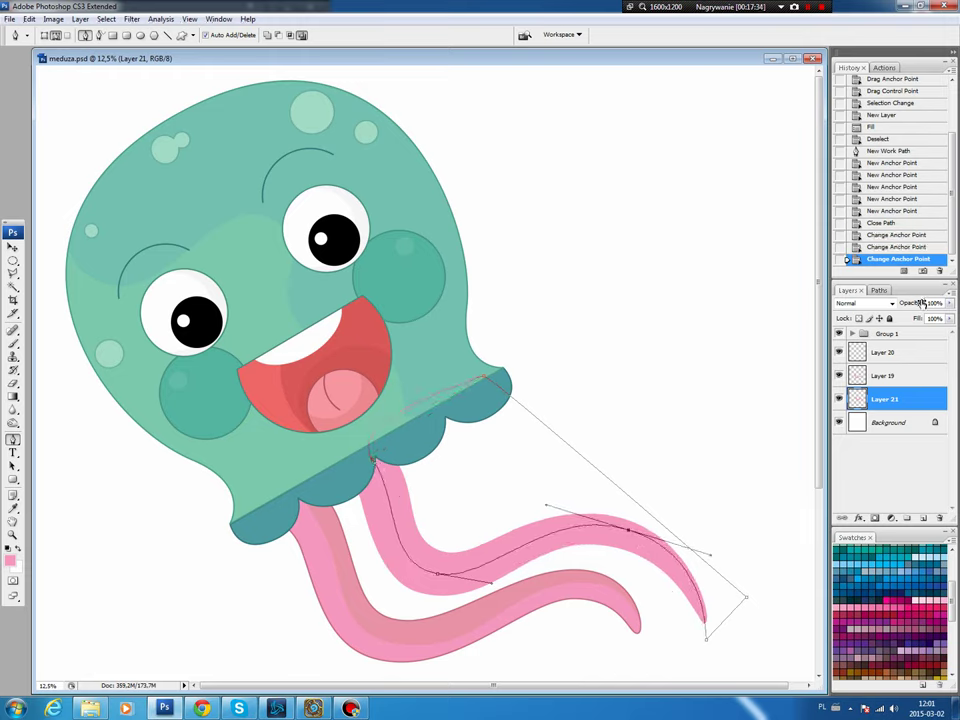
Step: Turn the path into a selection and darken that tentacle half with Hue/Saturation
{"action": "left_click", "coordinate": [879, 290]}
{"action": "left_click", "coordinate": [852, 313], "text": "ctrl"}
{"action": "key", "text": "ctrl+u"}
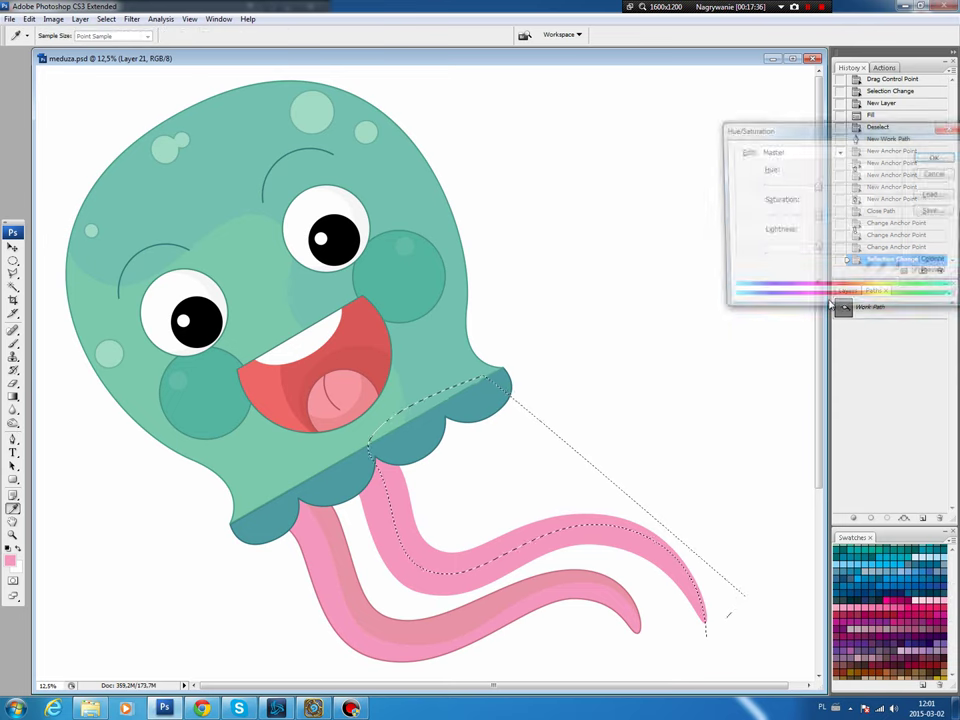
{"action": "left_click_drag", "start_coordinate": [817, 249], "coordinate": [815, 253]}
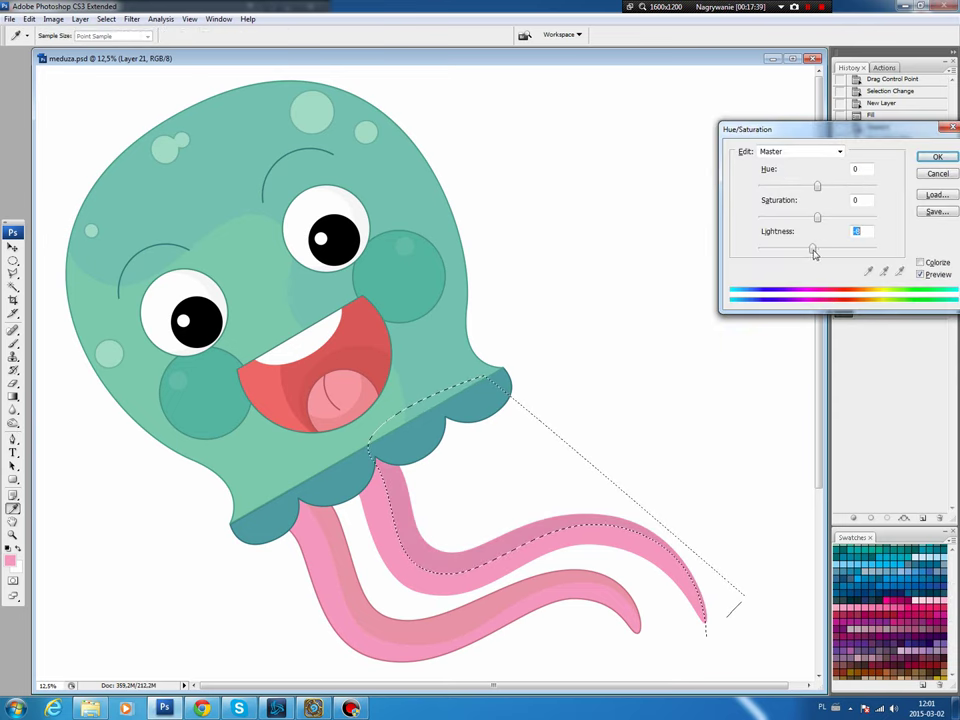
{"action": "left_click", "coordinate": [937, 157]}
{"action": "key", "text": "ctrl+d"}
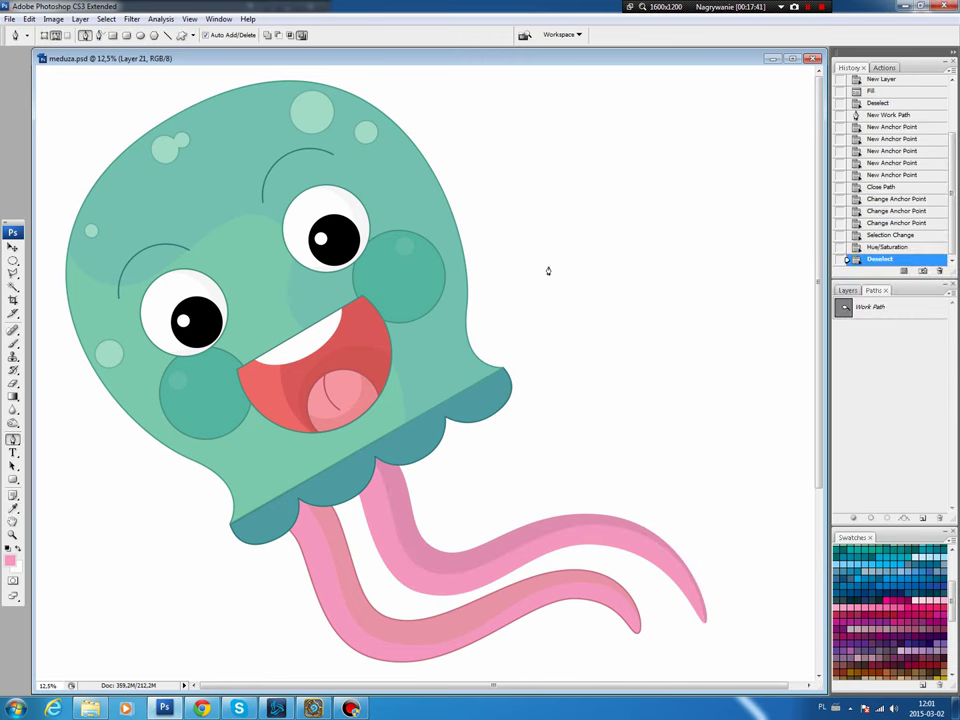
Step: Stroke the tentacle outline in darker pink on new Layer 22 and link it to Layer 21
{"action": "key", "text": "b"}
{"action": "left_click", "coordinate": [846, 290]}
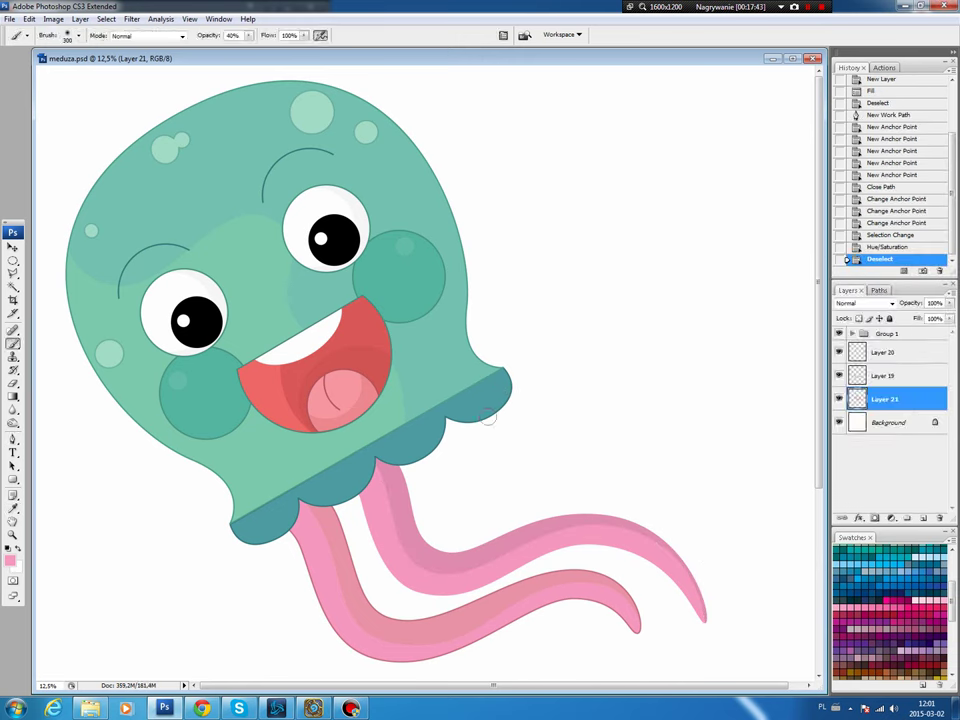
{"action": "left_click", "coordinate": [354, 556], "text": "alt"}
{"action": "left_click", "coordinate": [857, 375], "text": "ctrl"}
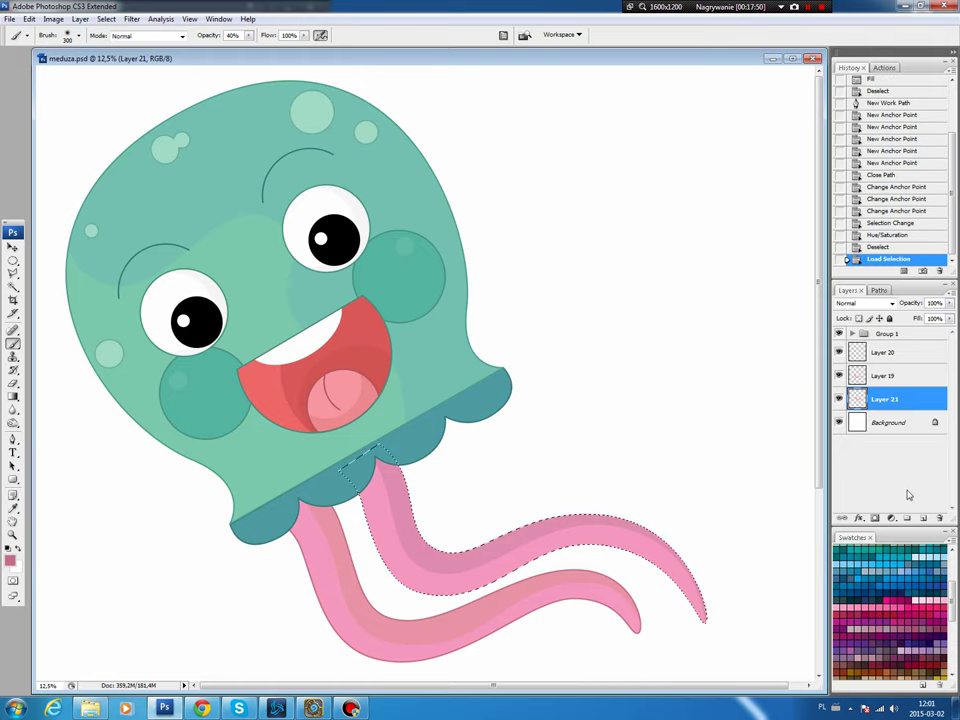
{"action": "left_click", "coordinate": [928, 519]}
{"action": "left_click", "coordinate": [29, 19]}
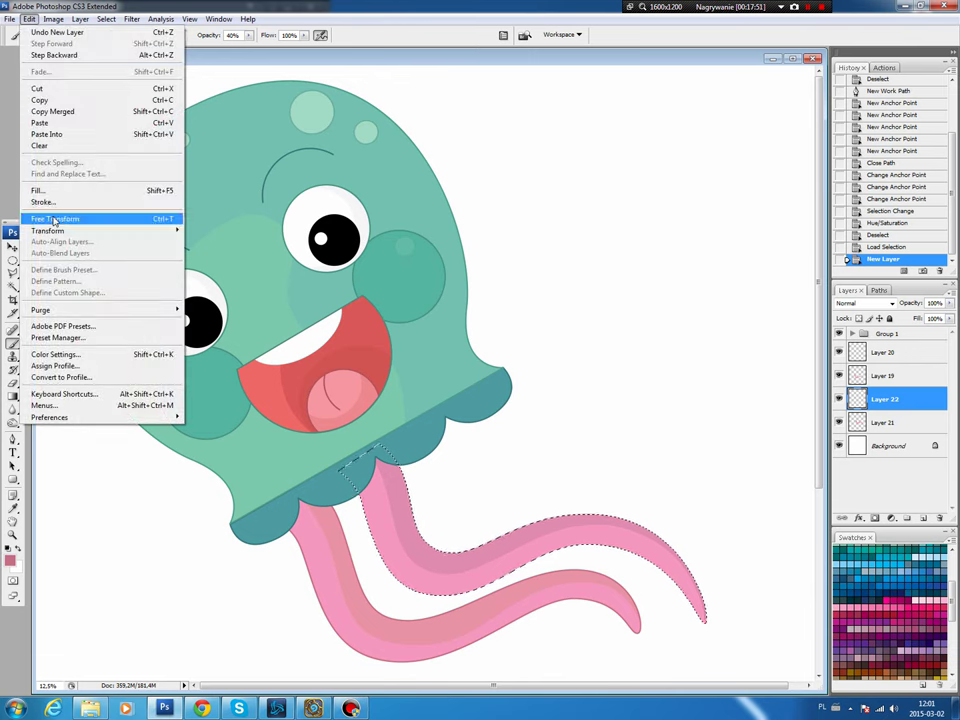
{"action": "left_click", "coordinate": [34, 200]}
{"action": "key", "text": "Return"}
{"action": "key", "text": "ctrl+d"}
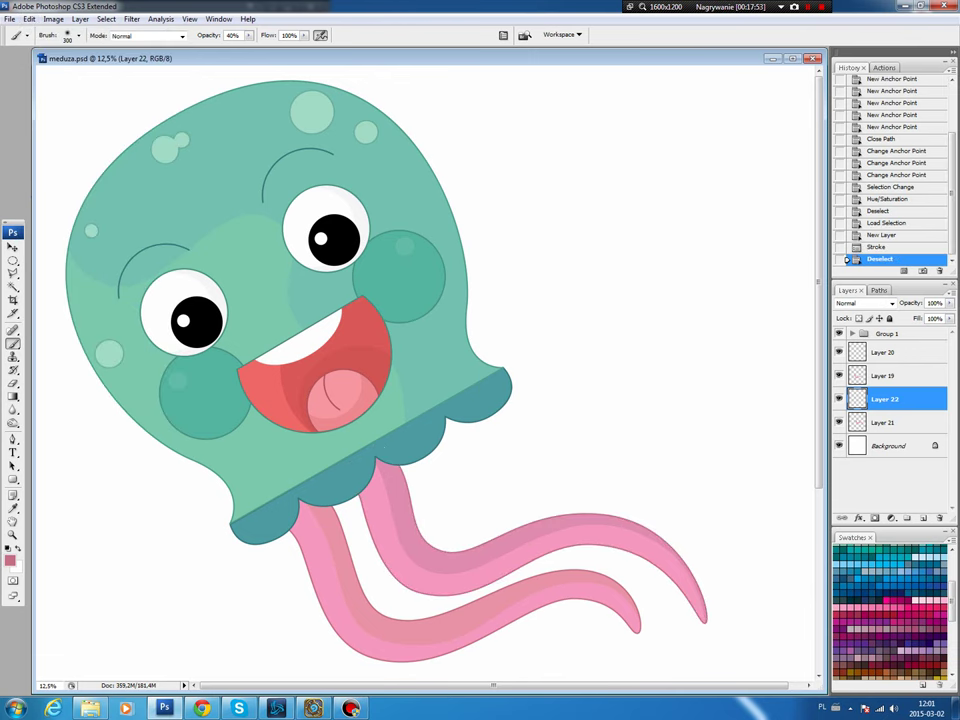
{"action": "left_click", "coordinate": [884, 422], "text": "shift"}
{"action": "left_click", "coordinate": [842, 518]}
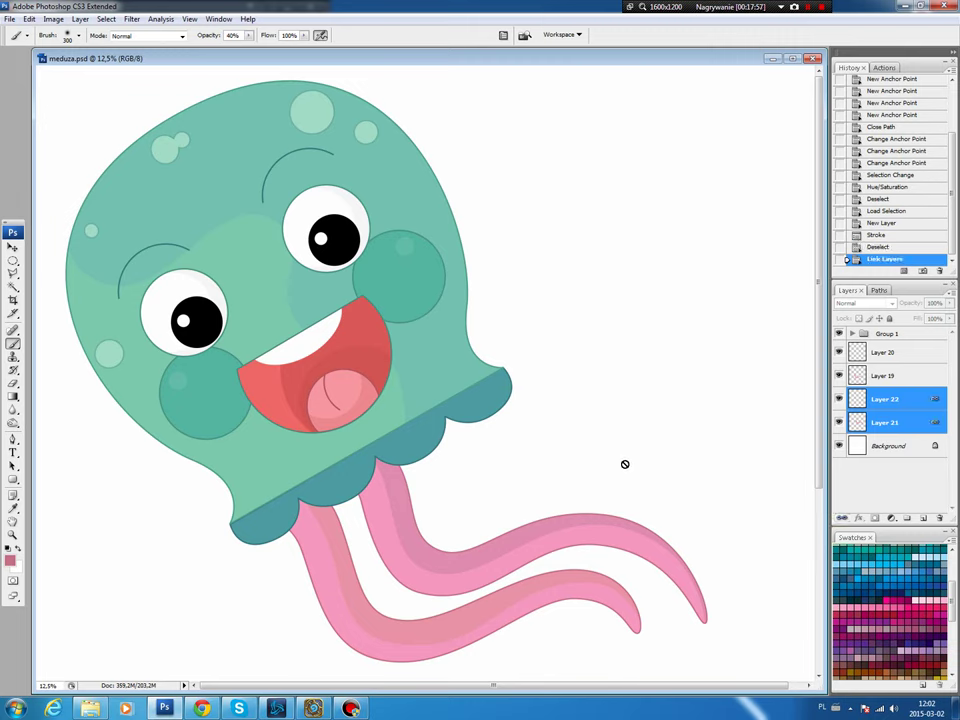
Step: Move the linked tentacle and the Layer 19 tentacle up-left toward the body
{"action": "key", "text": "v"}
{"action": "left_click_drag", "start_coordinate": [401, 539], "coordinate": [388, 526]}
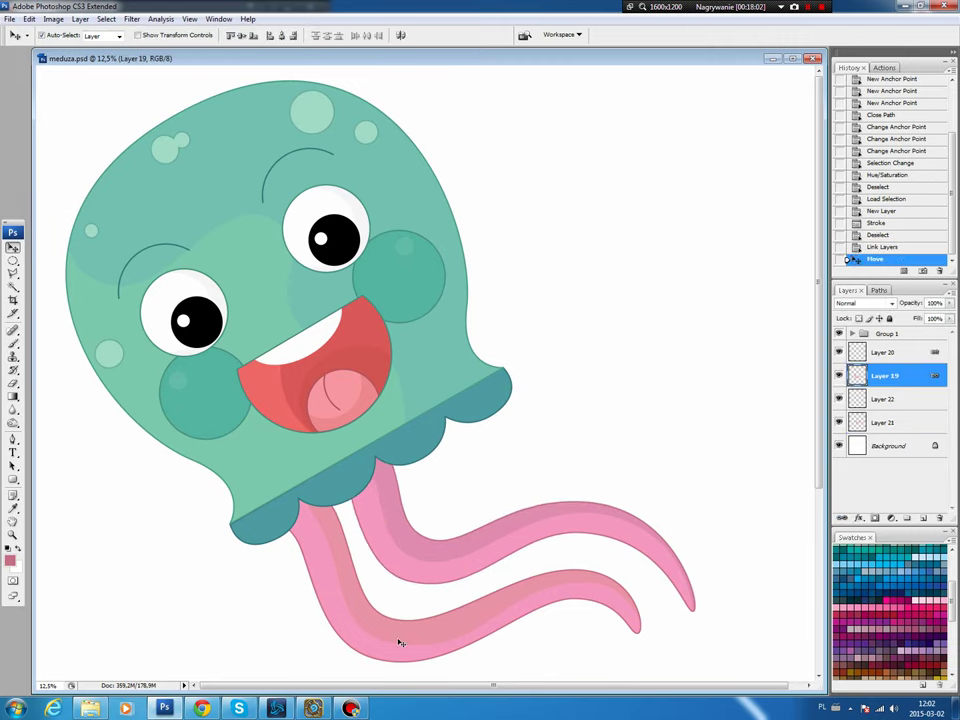
{"action": "left_click_drag", "start_coordinate": [396, 638], "coordinate": [393, 621]}
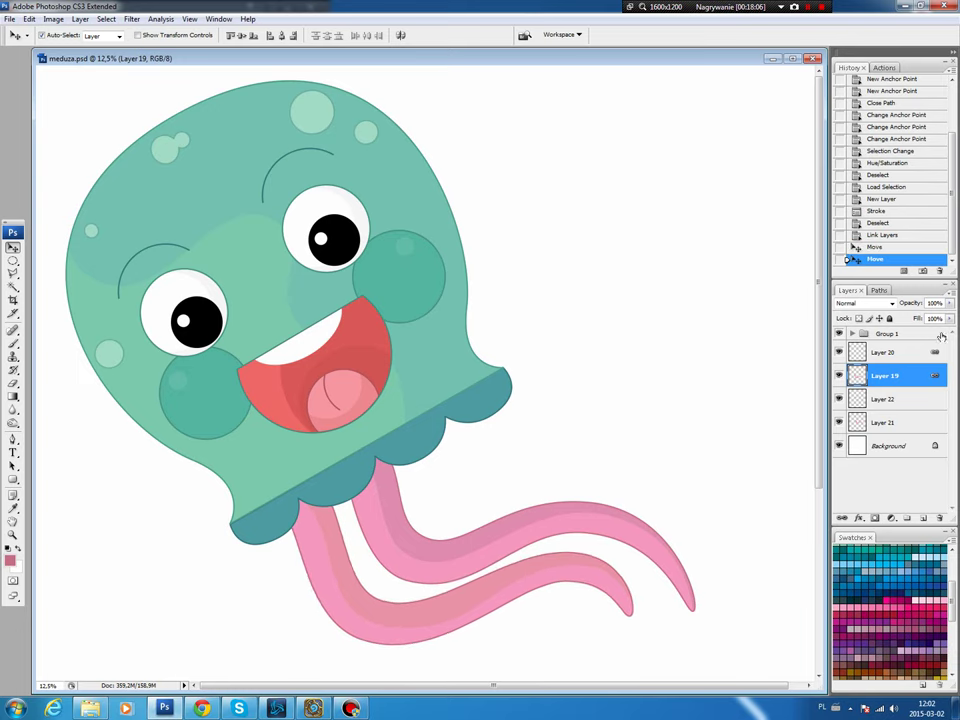
Step: Duplicate the Layer 19/20 tentacle pair twice, placing the copies up and rightward
{"action": "left_click", "coordinate": [890, 354], "text": "ctrl"}
{"action": "left_click_drag", "start_coordinate": [895, 379], "coordinate": [907, 518]}
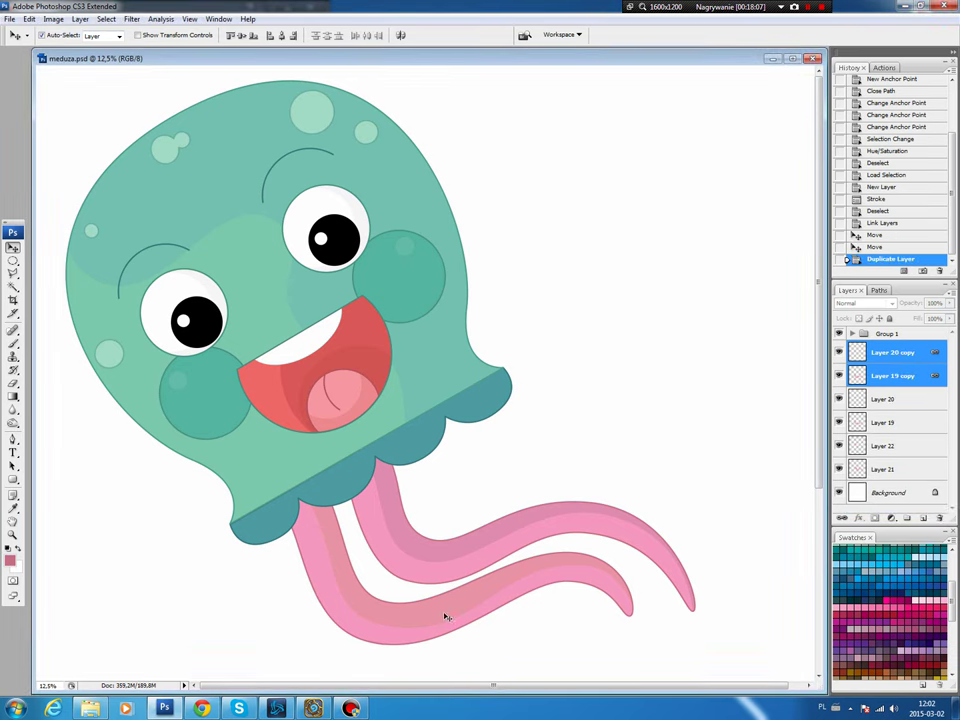
{"action": "left_click_drag", "start_coordinate": [443, 619], "coordinate": [549, 485]}
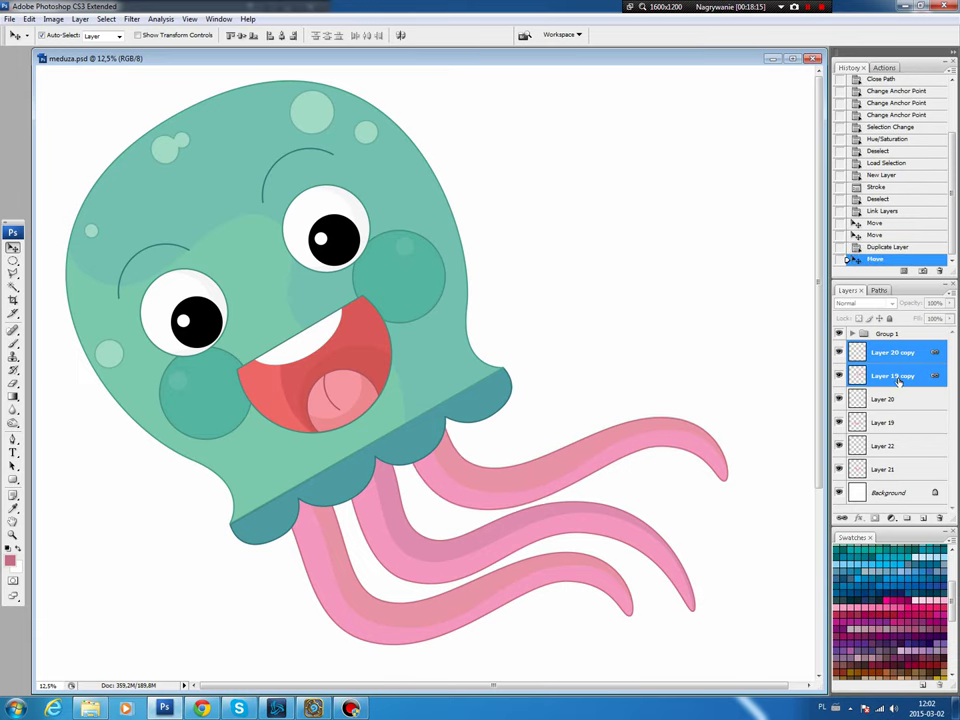
{"action": "left_click_drag", "start_coordinate": [898, 382], "coordinate": [923, 518]}
{"action": "left_click_drag", "start_coordinate": [602, 452], "coordinate": [546, 418]}
Step: Scale the top tentacle copy down to about 89%
{"action": "key", "text": "ctrl+t"}
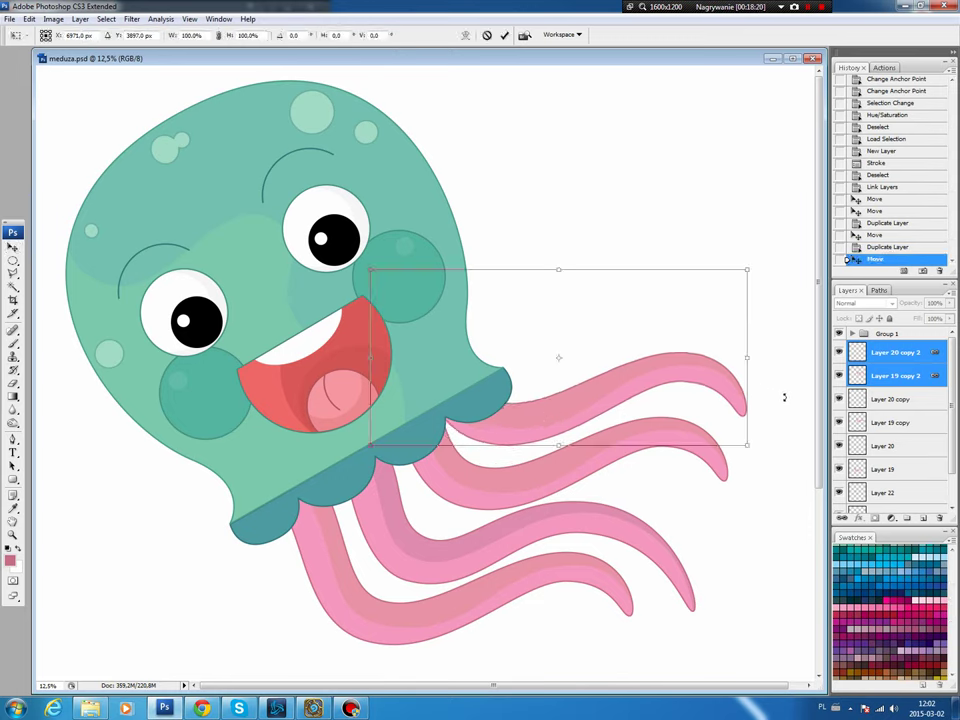
{"action": "left_click_drag", "start_coordinate": [750, 445], "coordinate": [708, 428]}
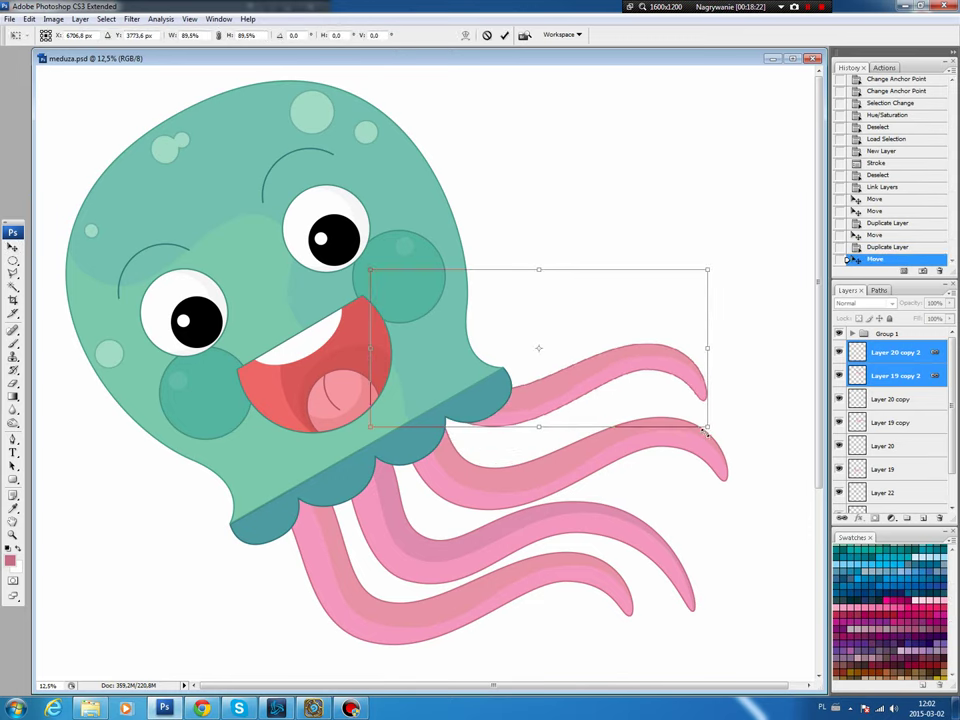
{"action": "key", "text": "Return"}
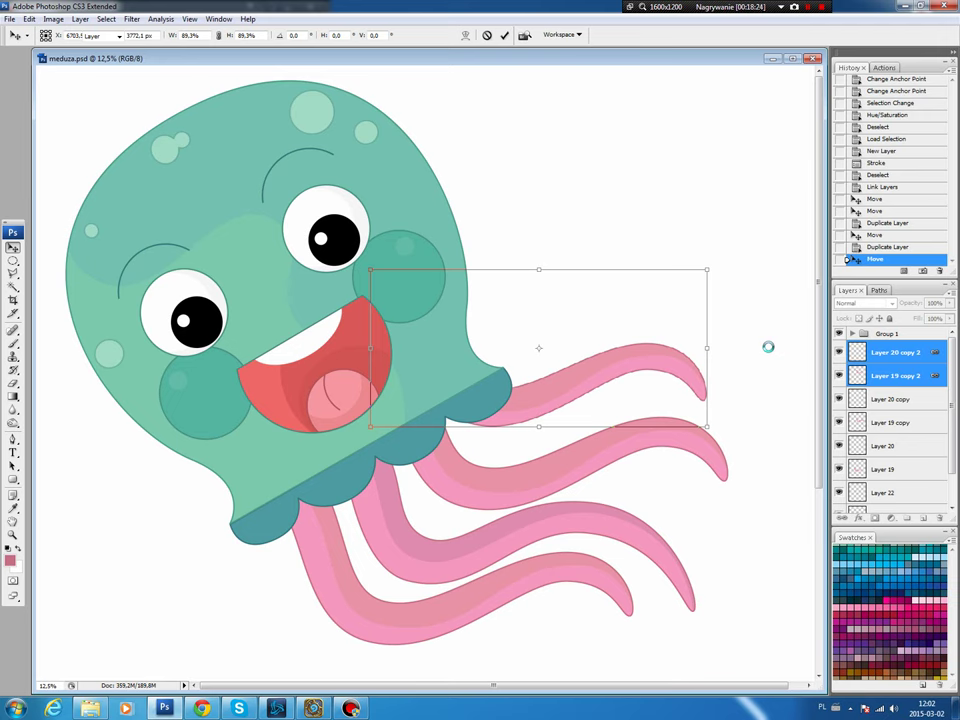
{"action": "right_click", "coordinate": [890, 375]}
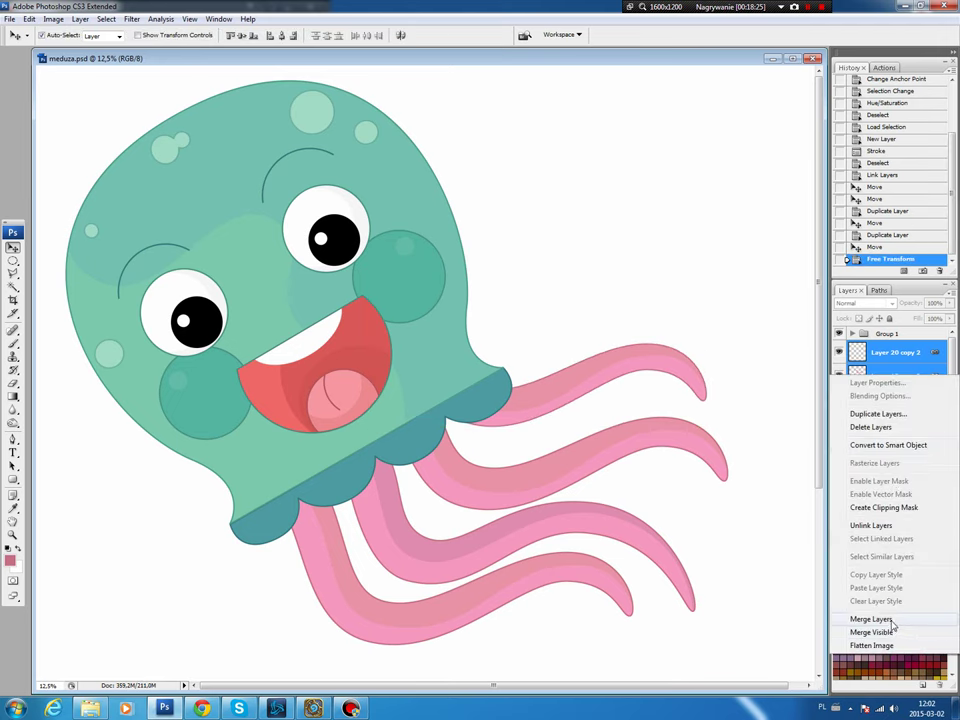
Step: Merge the top tentacle copies into one layer and warp it into a curve
{"action": "left_click", "coordinate": [891, 621]}
{"action": "left_click", "coordinate": [30, 19]}
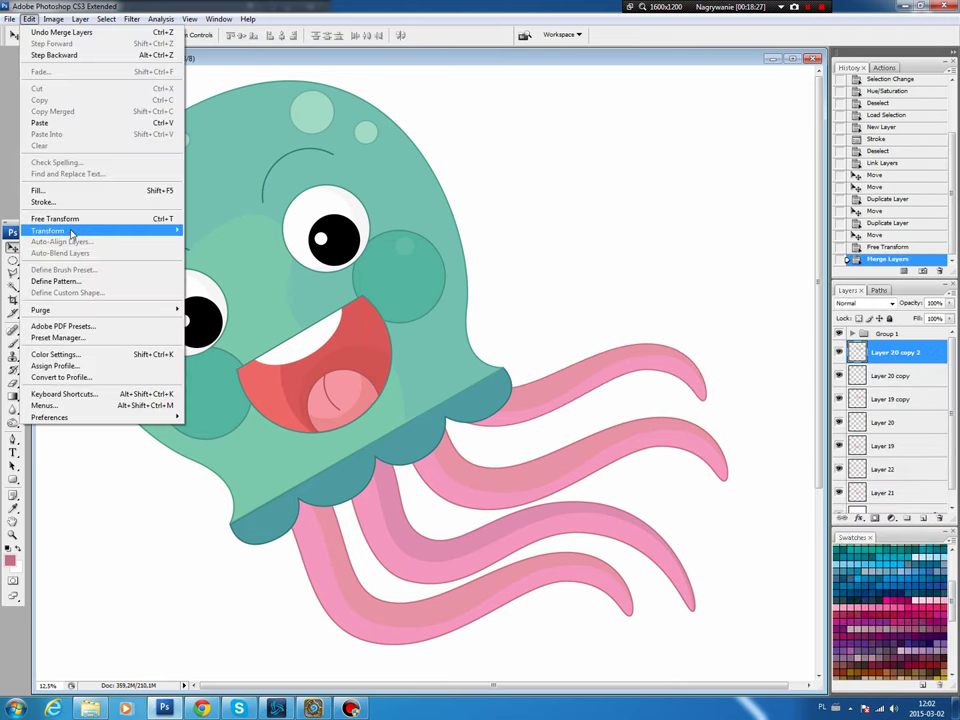
{"action": "mouse_move", "coordinate": [48, 231]}
{"action": "left_click", "coordinate": [205, 304]}
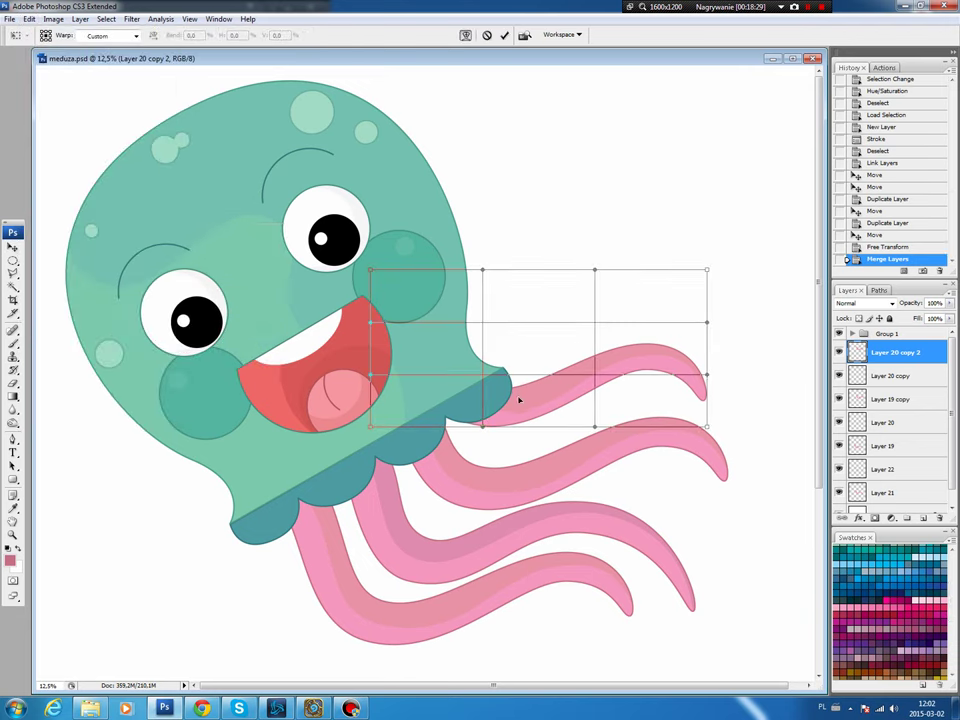
{"action": "left_click_drag", "start_coordinate": [484, 427], "coordinate": [488, 449]}
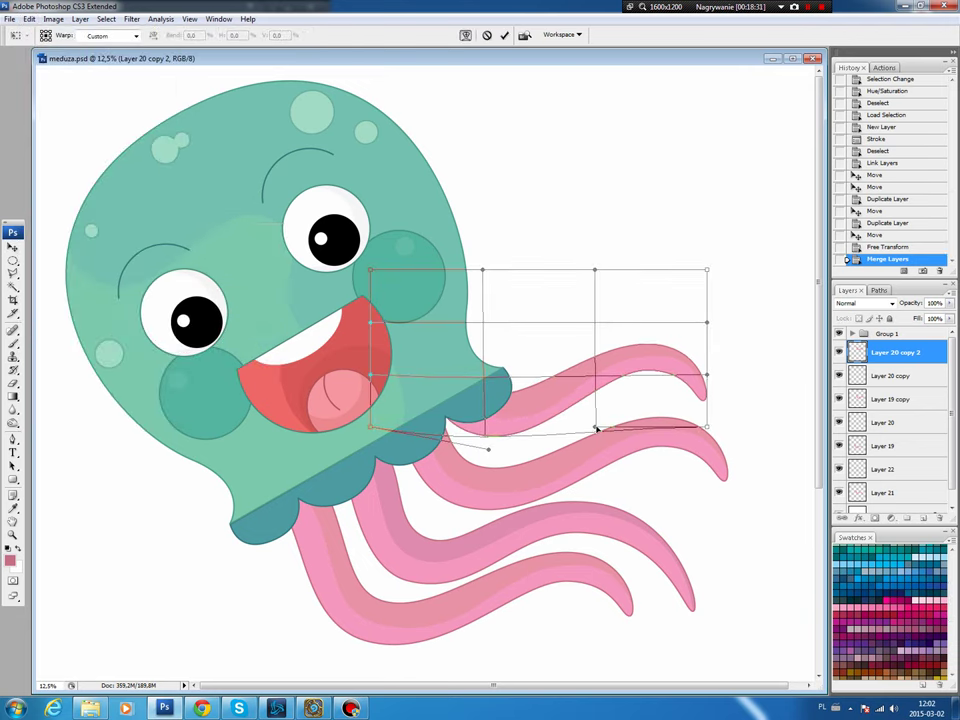
{"action": "left_click_drag", "start_coordinate": [594, 428], "coordinate": [600, 453]}
{"action": "left_click_drag", "start_coordinate": [597, 378], "coordinate": [597, 392]}
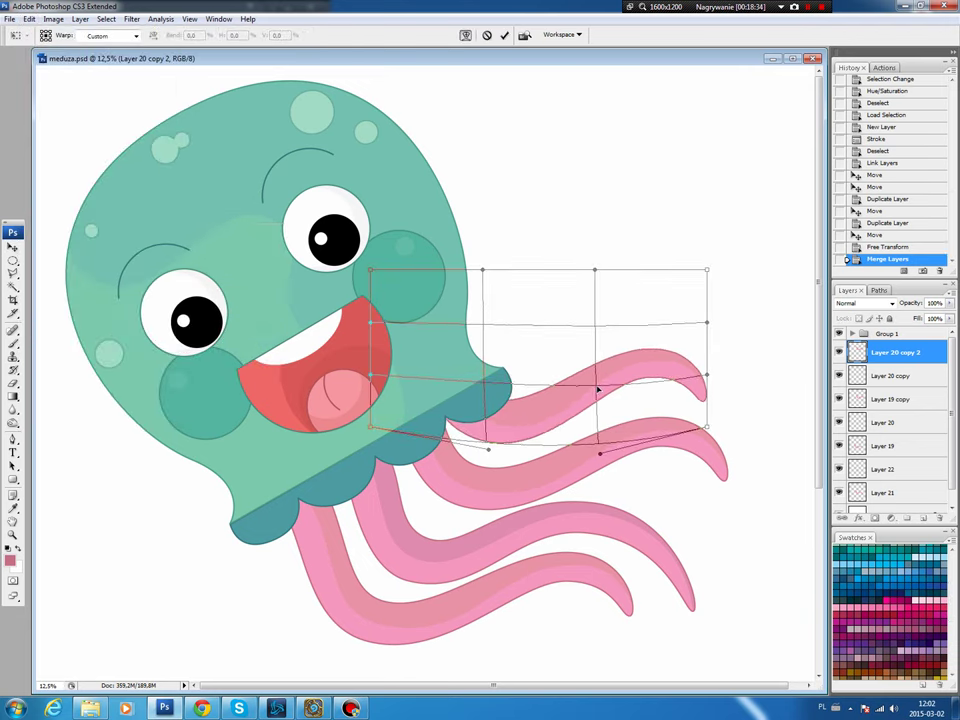
{"action": "left_click_drag", "start_coordinate": [371, 376], "coordinate": [398, 366]}
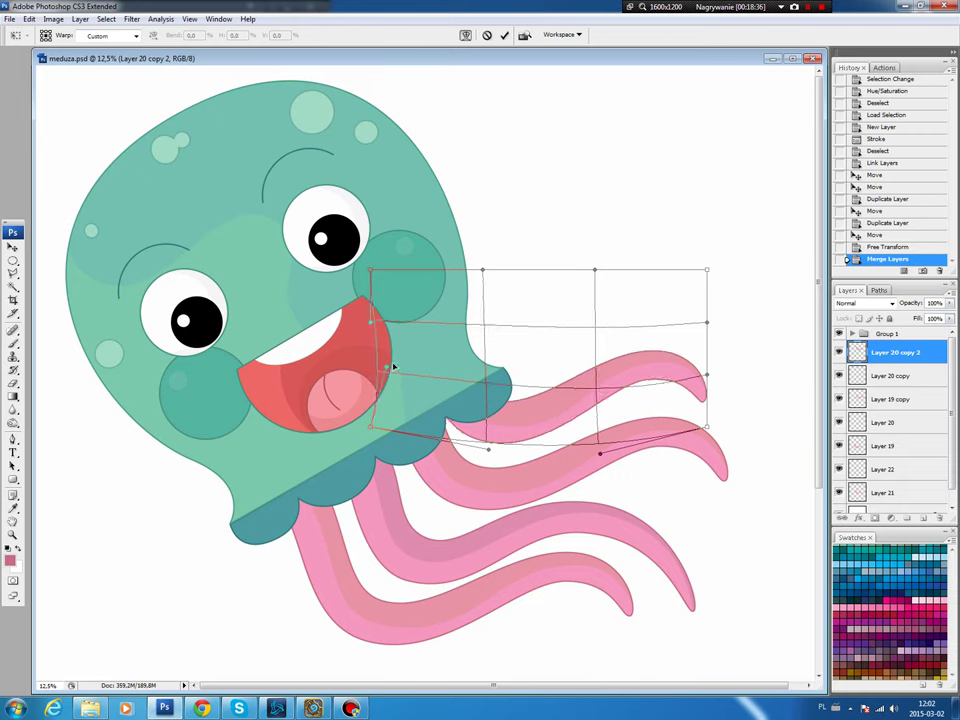
{"action": "left_click_drag", "start_coordinate": [708, 430], "coordinate": [684, 447]}
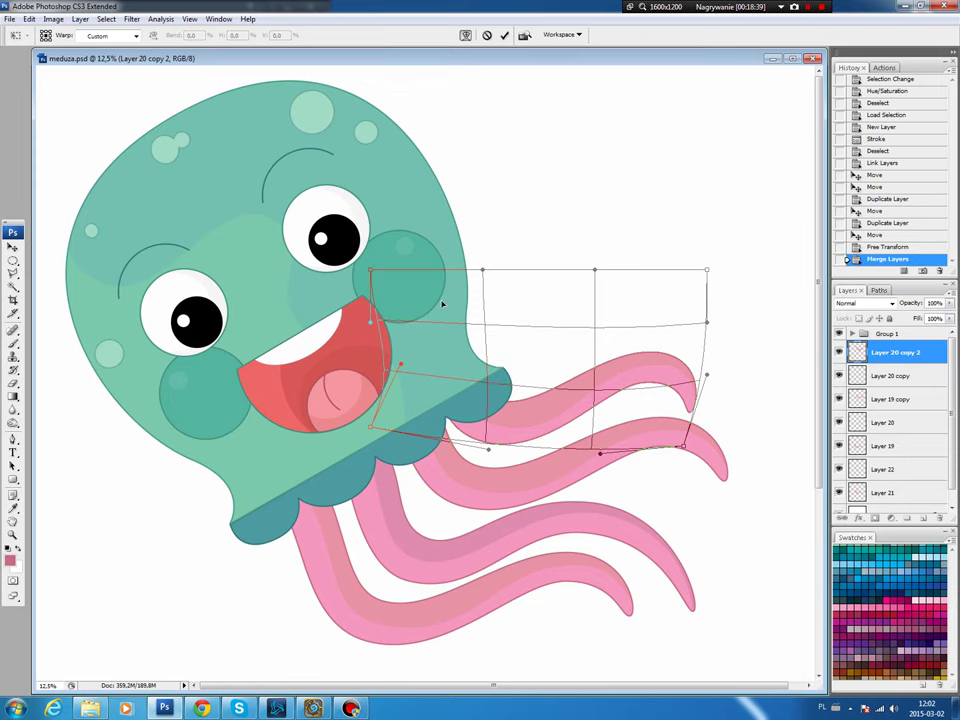
{"action": "left_click_drag", "start_coordinate": [484, 326], "coordinate": [504, 313]}
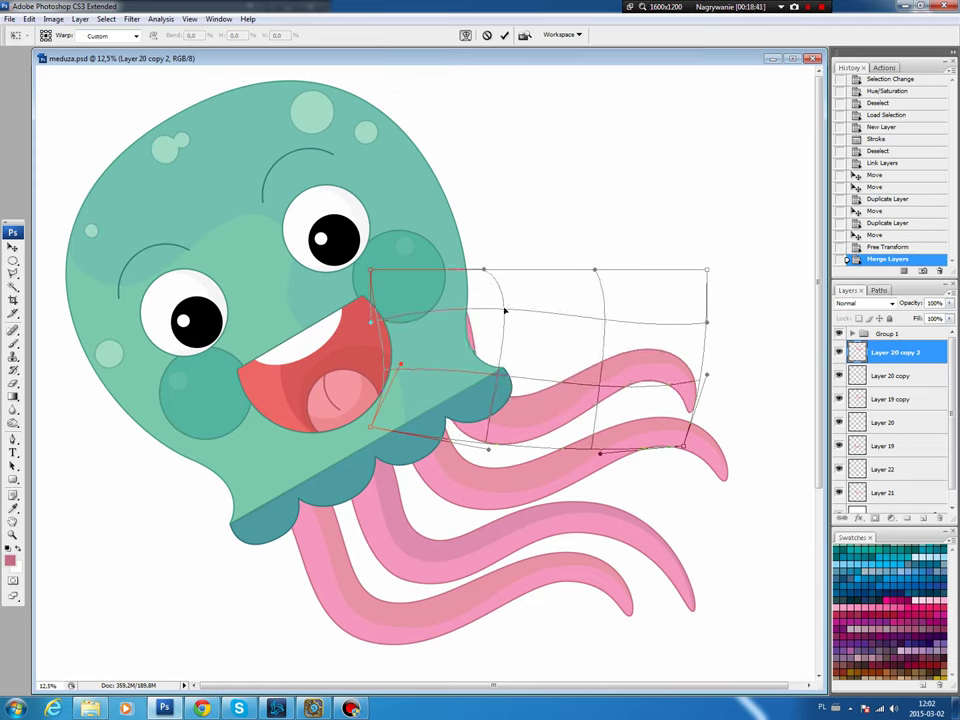
{"action": "key", "text": "Return"}
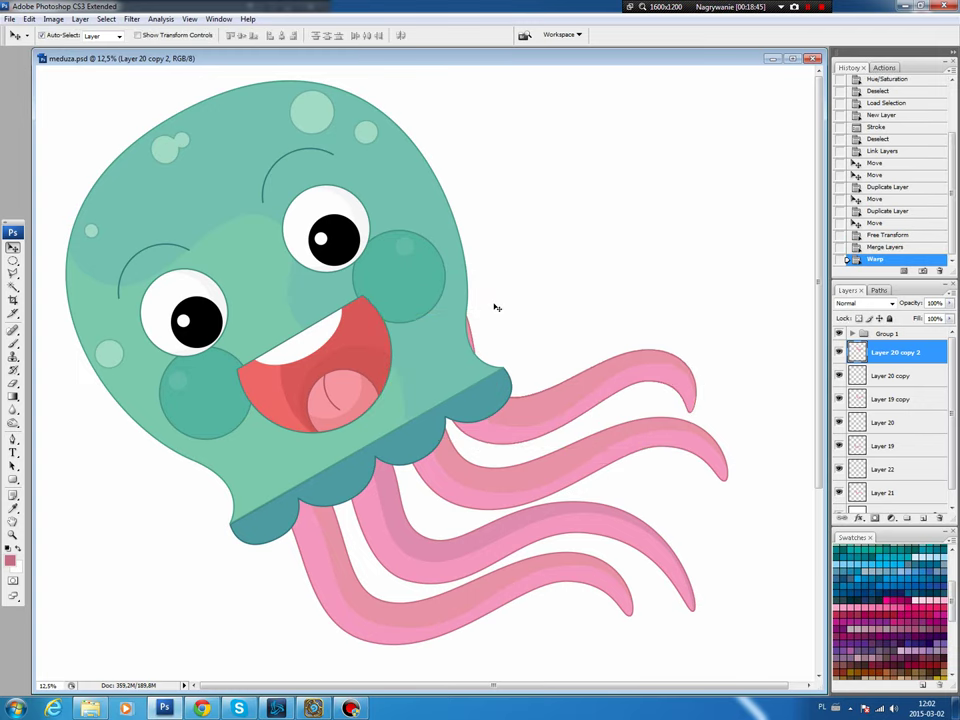
Step: Delete the stray tentacle piece poking out beside the head with a polygonal selection
{"action": "key", "text": "l"}
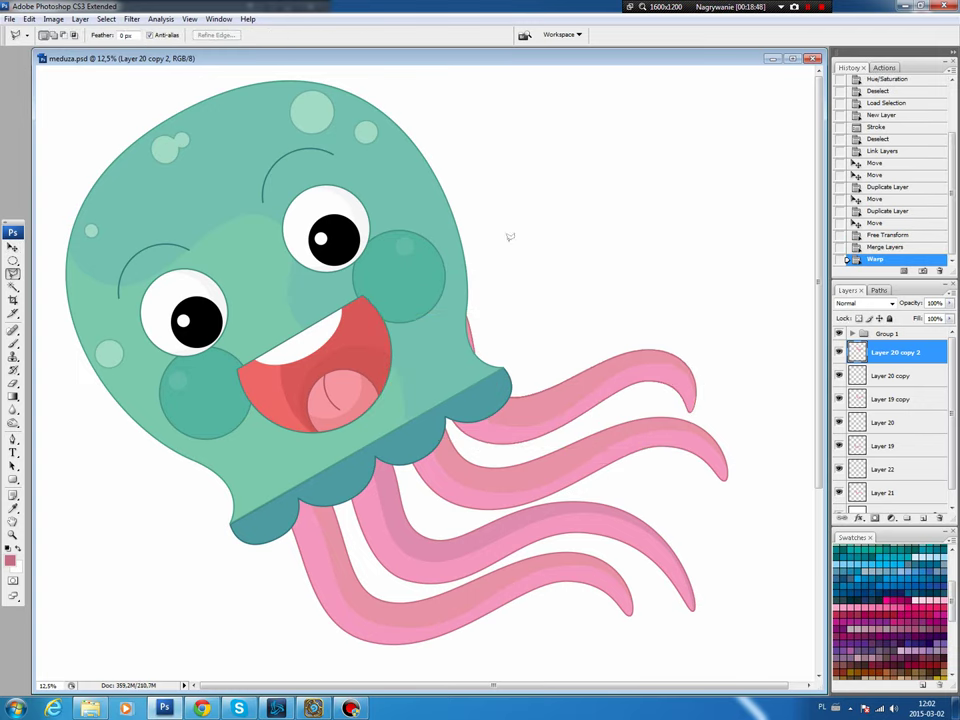
{"action": "left_click", "coordinate": [424, 301]}
{"action": "left_click", "coordinate": [444, 383]}
{"action": "left_click", "coordinate": [499, 371]}
{"action": "left_click", "coordinate": [524, 338]}
{"action": "left_click", "coordinate": [521, 298]}
{"action": "left_click", "coordinate": [499, 281]}
{"action": "key", "text": "Delete"}
{"action": "key", "text": "ctrl+d"}
{"action": "key", "text": "v"}
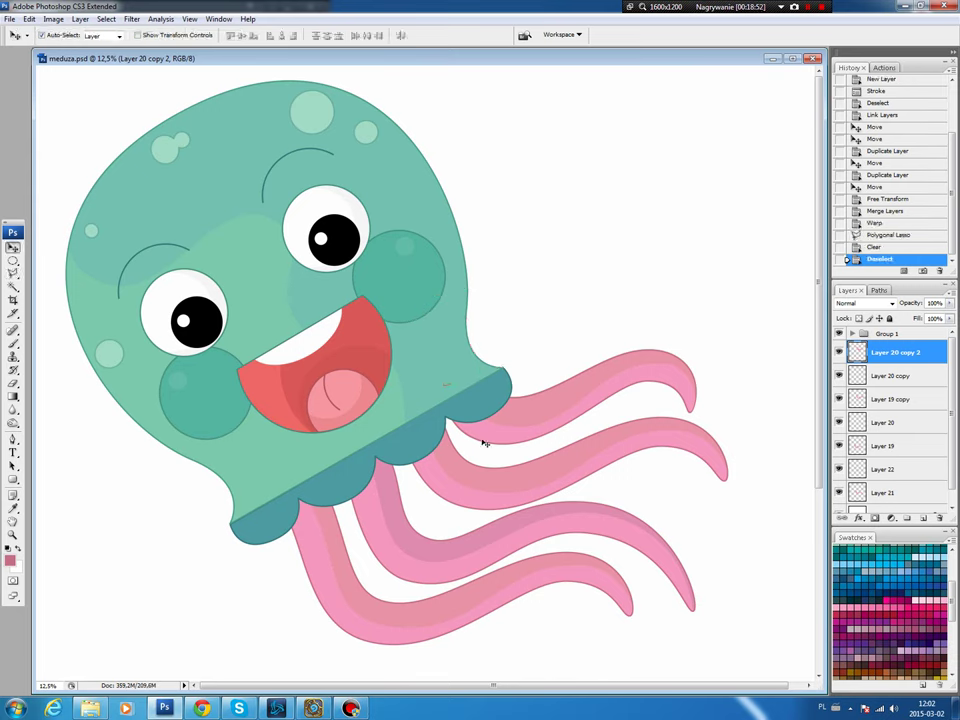
{"action": "left_click", "coordinate": [483, 442]}
{"action": "left_click", "coordinate": [902, 376], "text": "ctrl"}
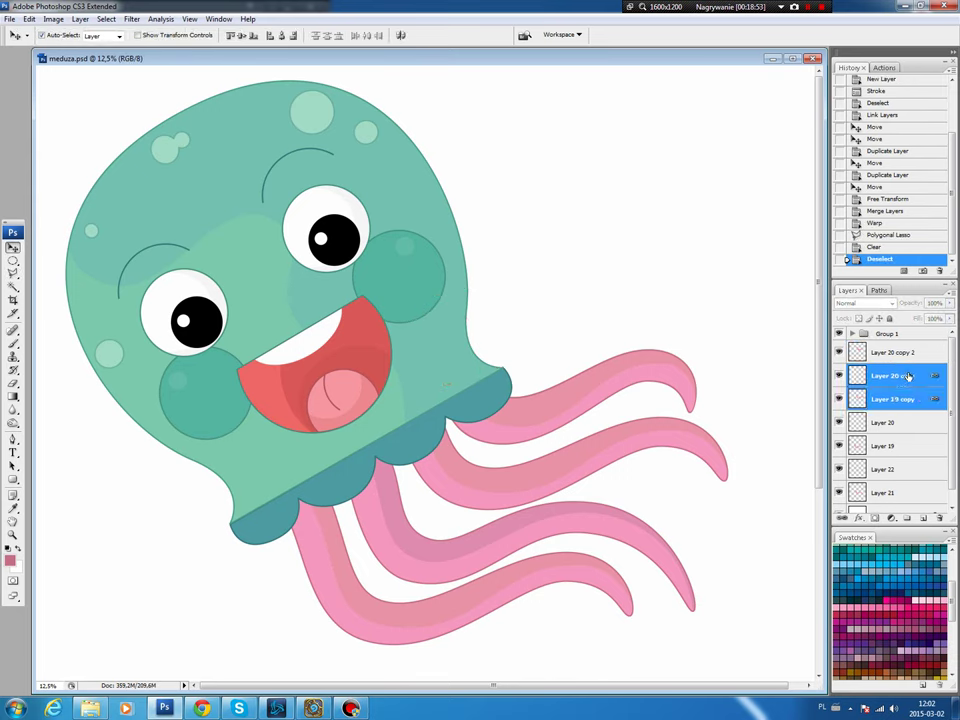
Step: Merge Layer 20 copy with Layer 19 copy and warp the result slightly upward
{"action": "right_click", "coordinate": [907, 376]}
{"action": "left_click", "coordinate": [885, 617]}
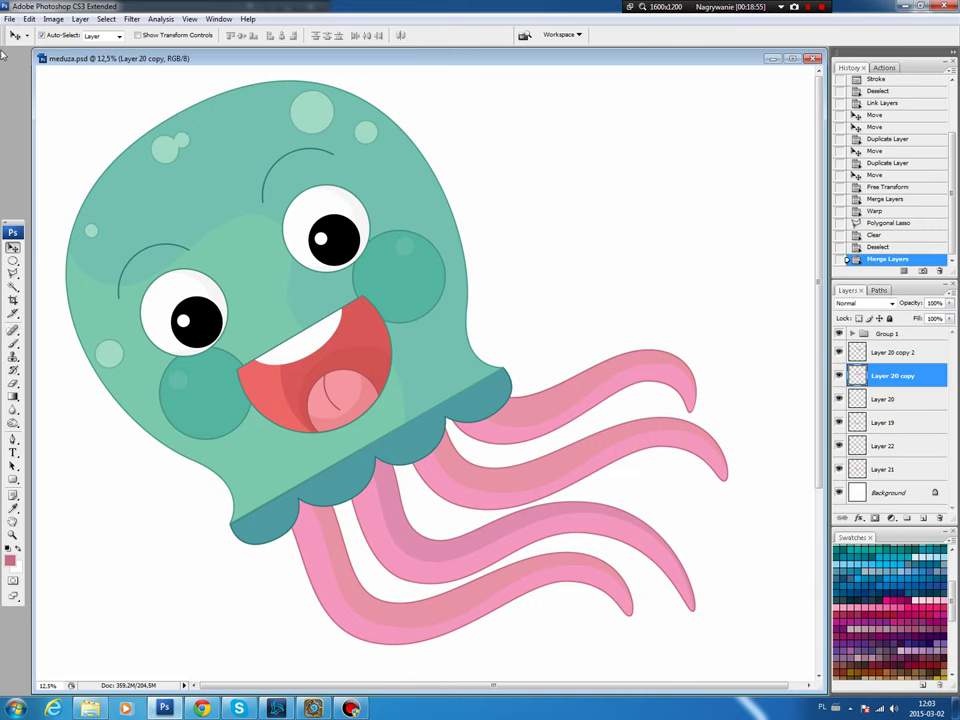
{"action": "left_click", "coordinate": [29, 19]}
{"action": "mouse_move", "coordinate": [100, 230]}
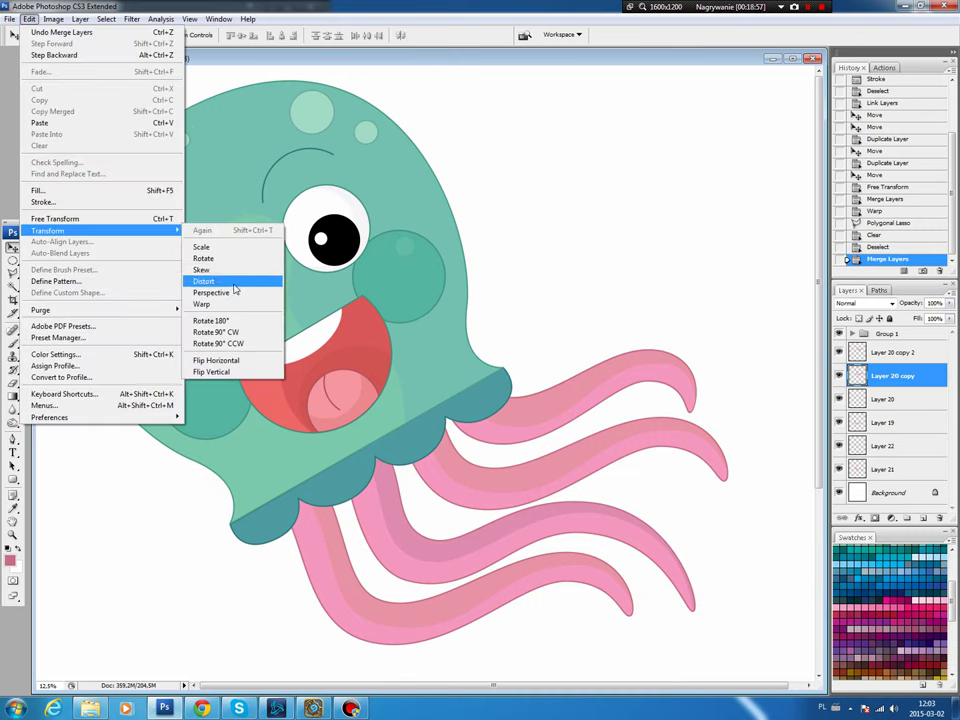
{"action": "left_click", "coordinate": [228, 303]}
{"action": "left_click_drag", "start_coordinate": [480, 452], "coordinate": [482, 436]}
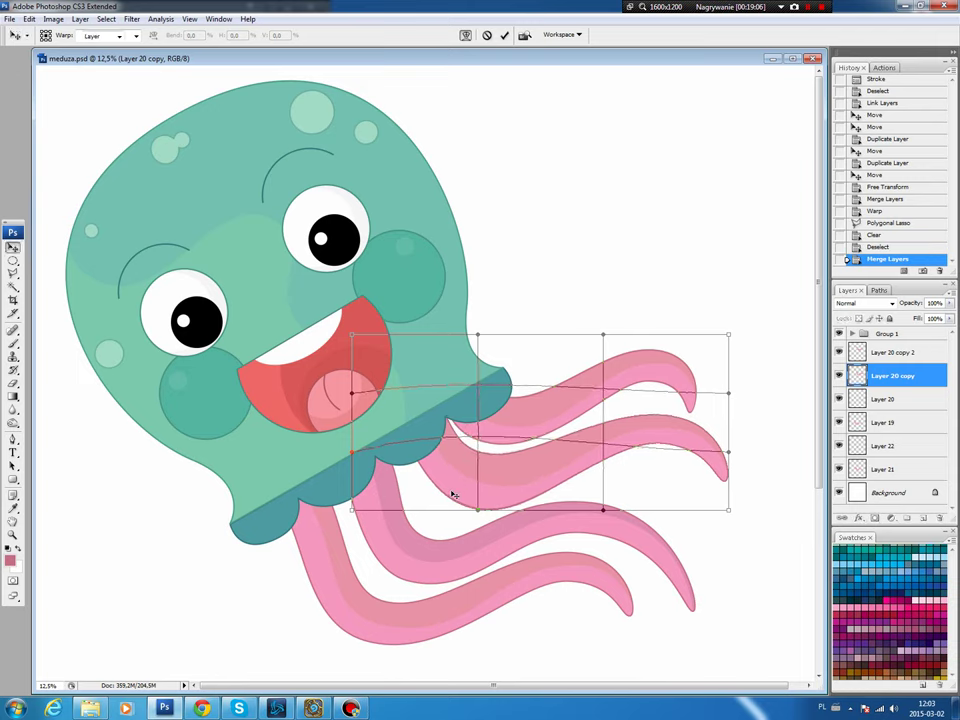
{"action": "key", "text": "Return"}
{"action": "left_click", "coordinate": [437, 545]}
Step: Merge Layers 21 and 22, then warp the back tentacles to curve out from under the head
{"action": "left_click", "coordinate": [903, 445], "text": "shift"}
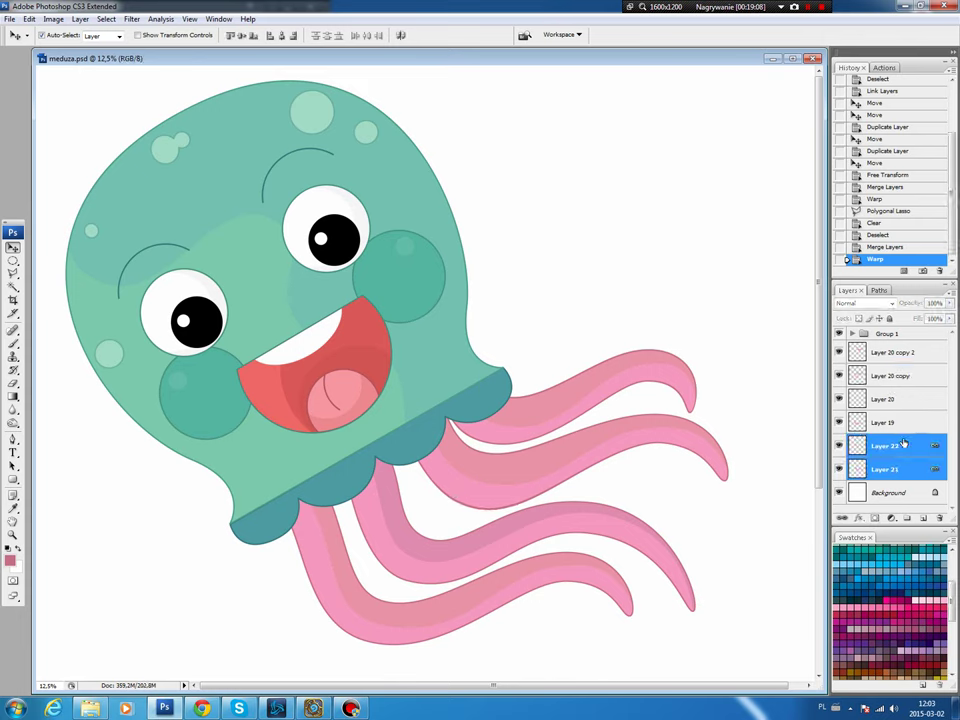
{"action": "right_click", "coordinate": [903, 448]}
{"action": "left_click", "coordinate": [794, 403]}
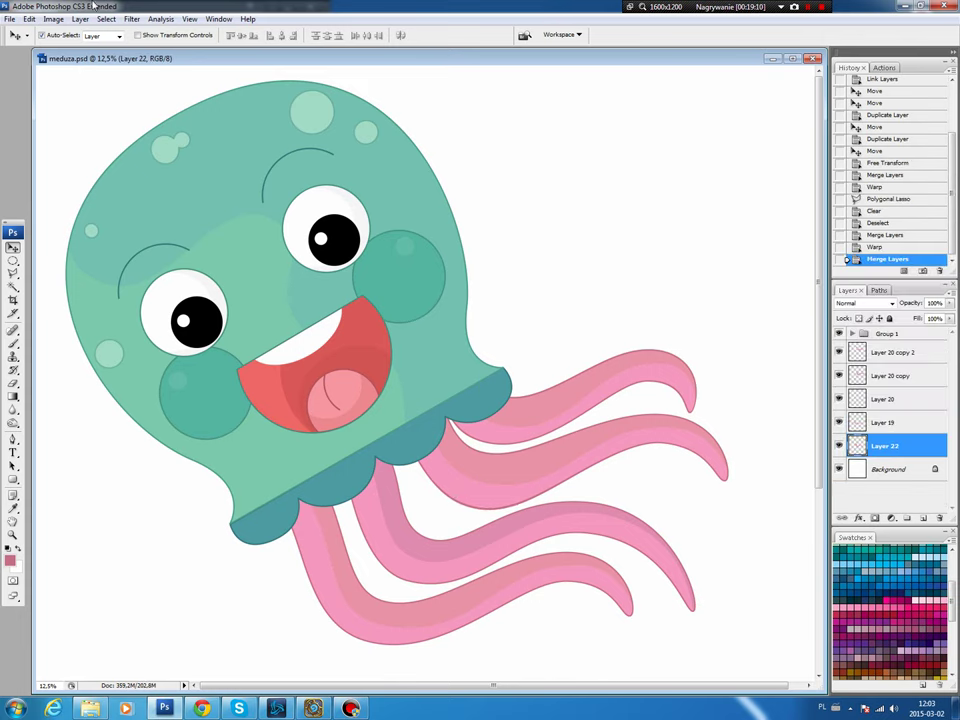
{"action": "left_click", "coordinate": [30, 19]}
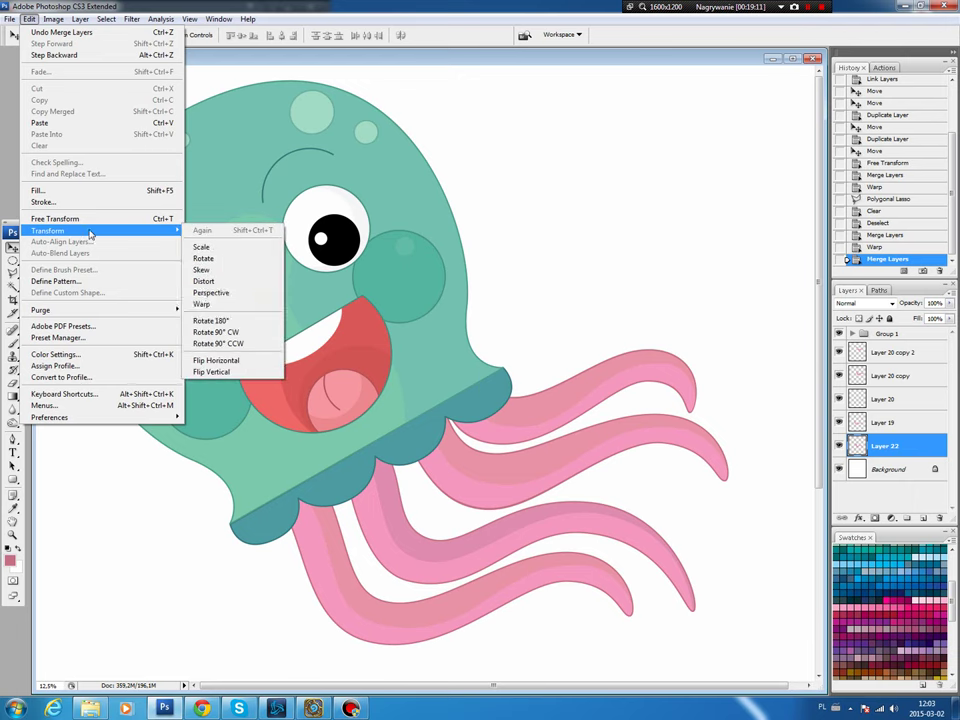
{"action": "left_click", "coordinate": [227, 305]}
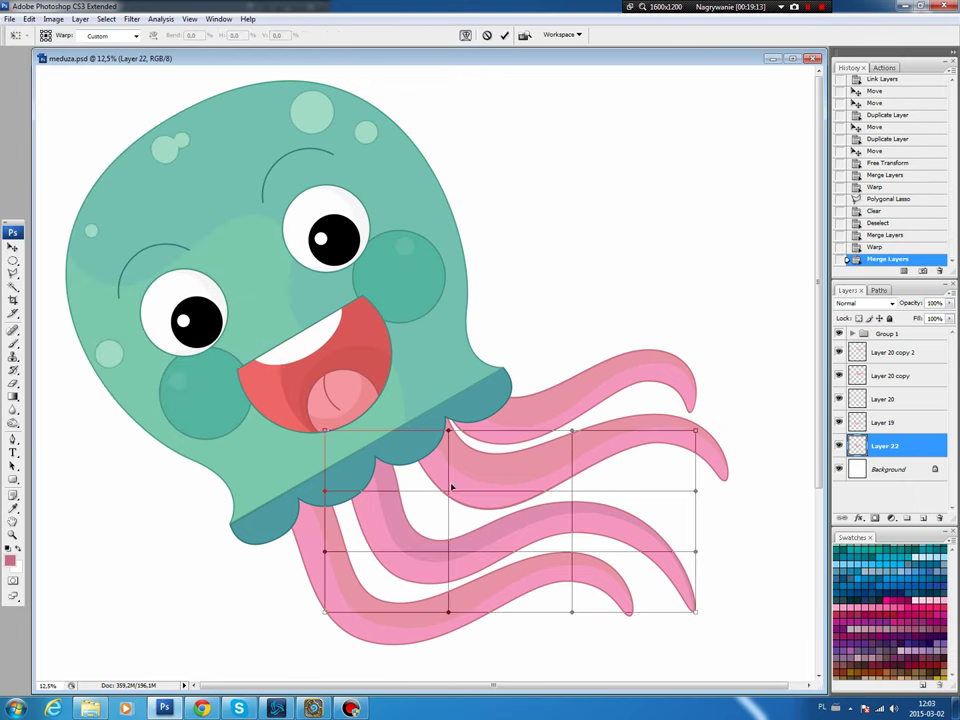
{"action": "left_click_drag", "start_coordinate": [452, 487], "coordinate": [482, 486]}
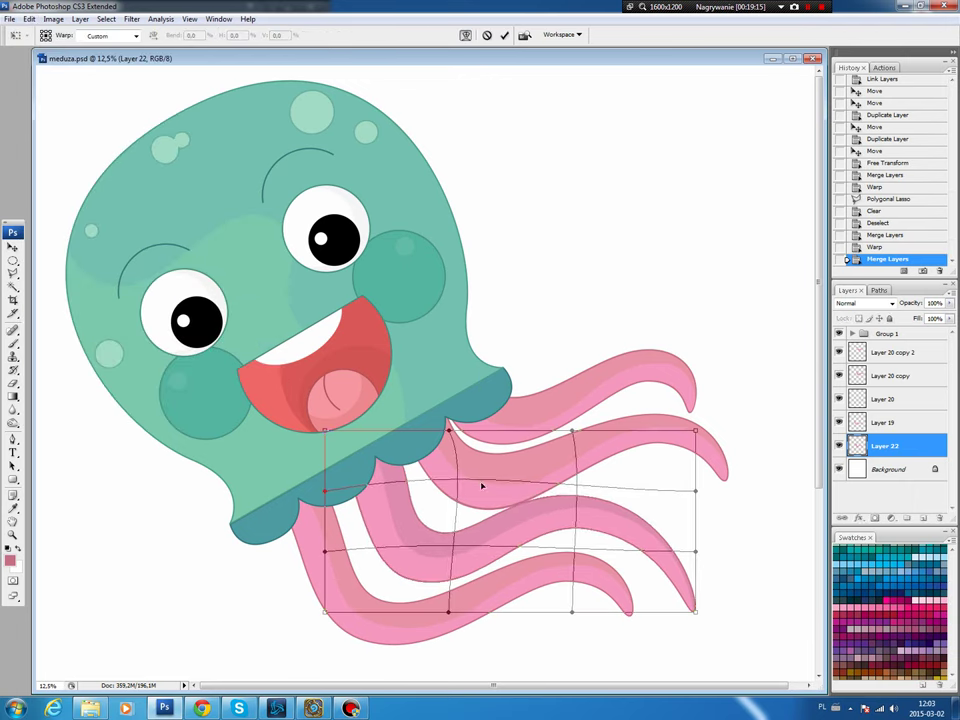
{"action": "left_click_drag", "start_coordinate": [697, 612], "coordinate": [663, 636]}
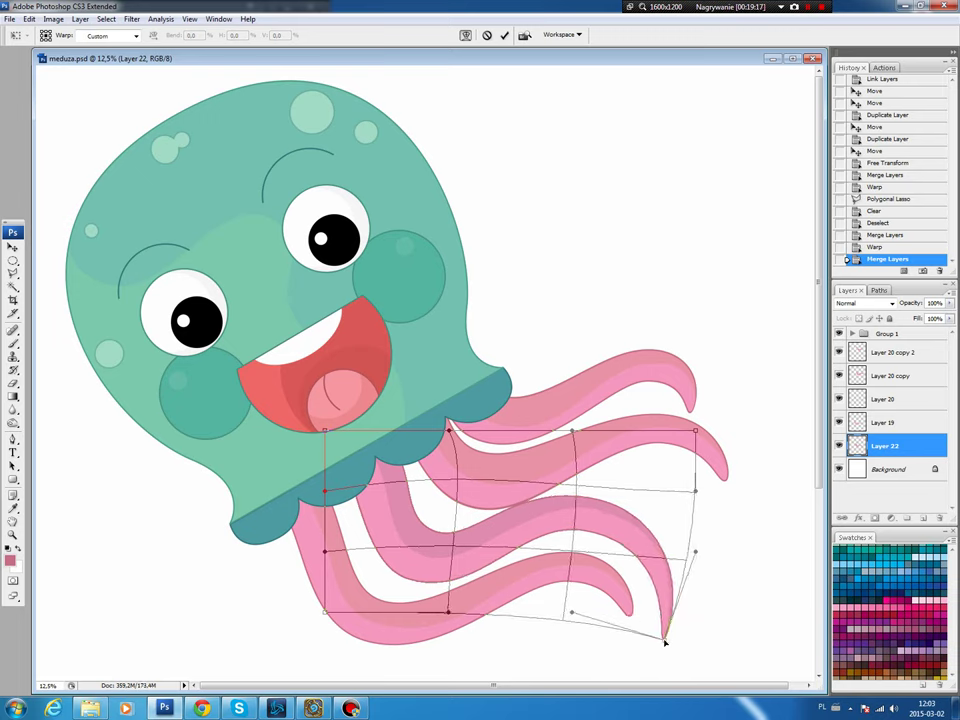
{"action": "left_click_drag", "start_coordinate": [575, 553], "coordinate": [570, 558]}
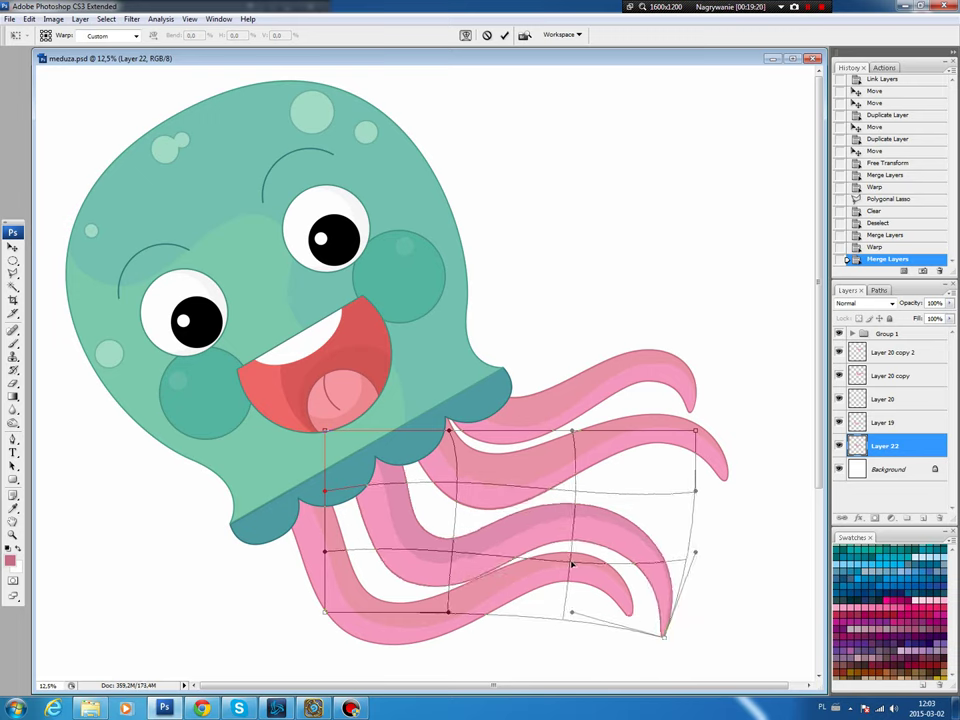
{"action": "left_click_drag", "start_coordinate": [697, 490], "coordinate": [700, 473]}
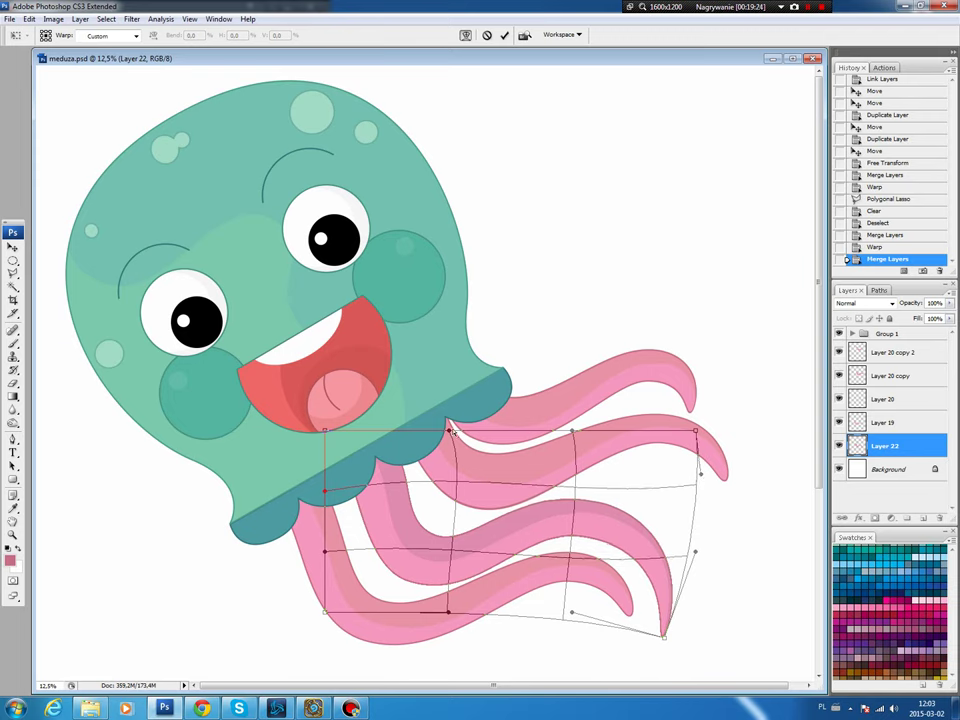
{"action": "left_click_drag", "start_coordinate": [451, 432], "coordinate": [472, 416]}
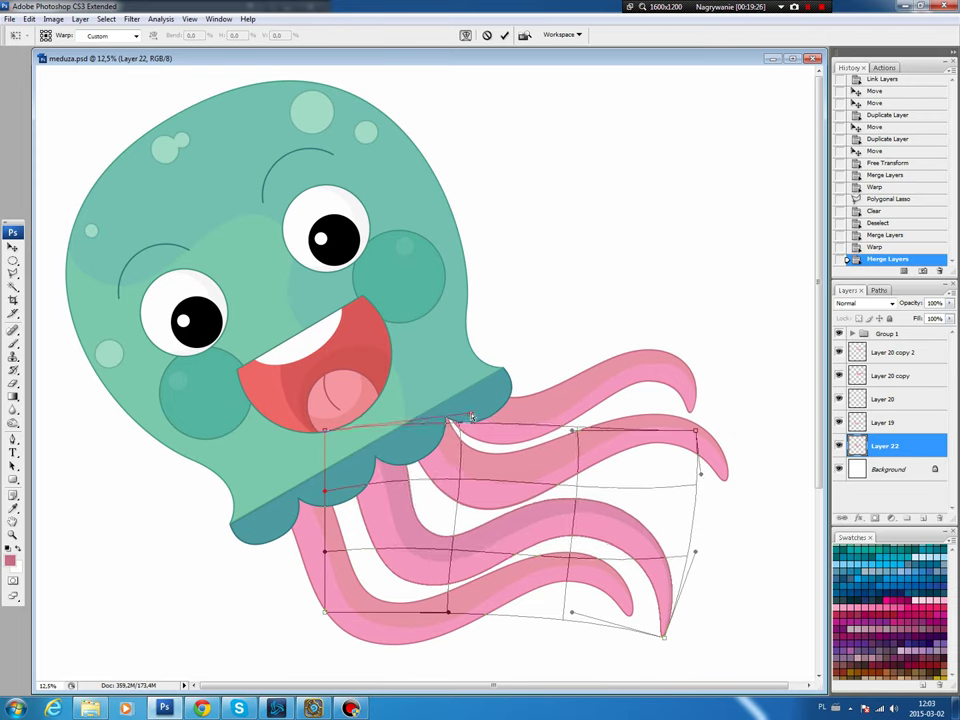
{"action": "key", "text": "Return"}
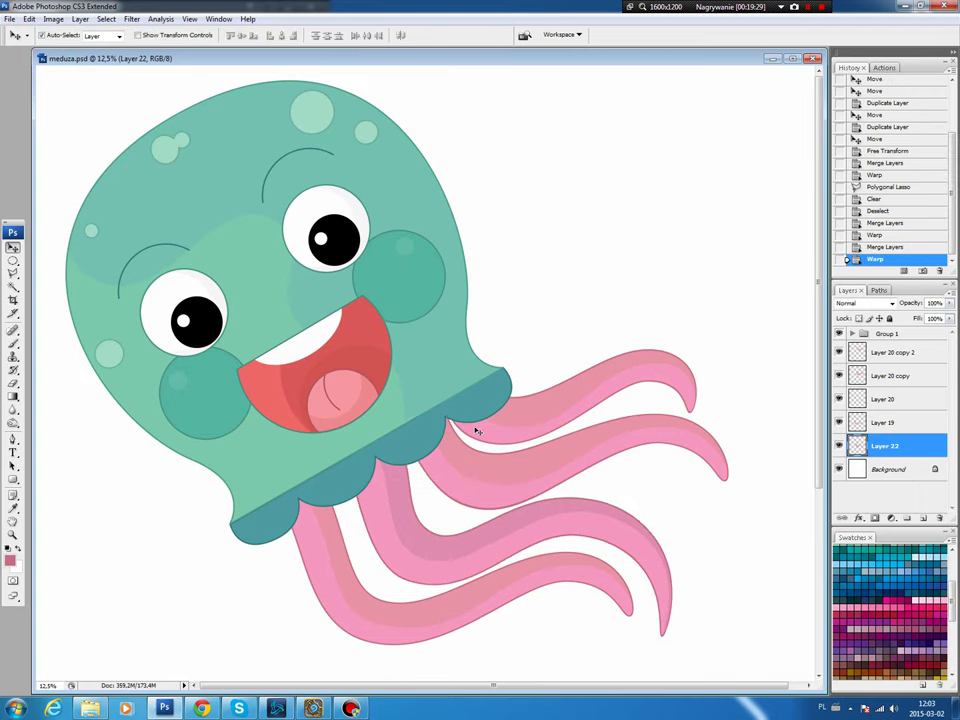
{"action": "left_click", "coordinate": [346, 607]}
Step: Merge Layer 19 into Layer 20, warp those tentacles down-left, and reposition them
{"action": "left_click", "coordinate": [911, 399], "text": "shift"}
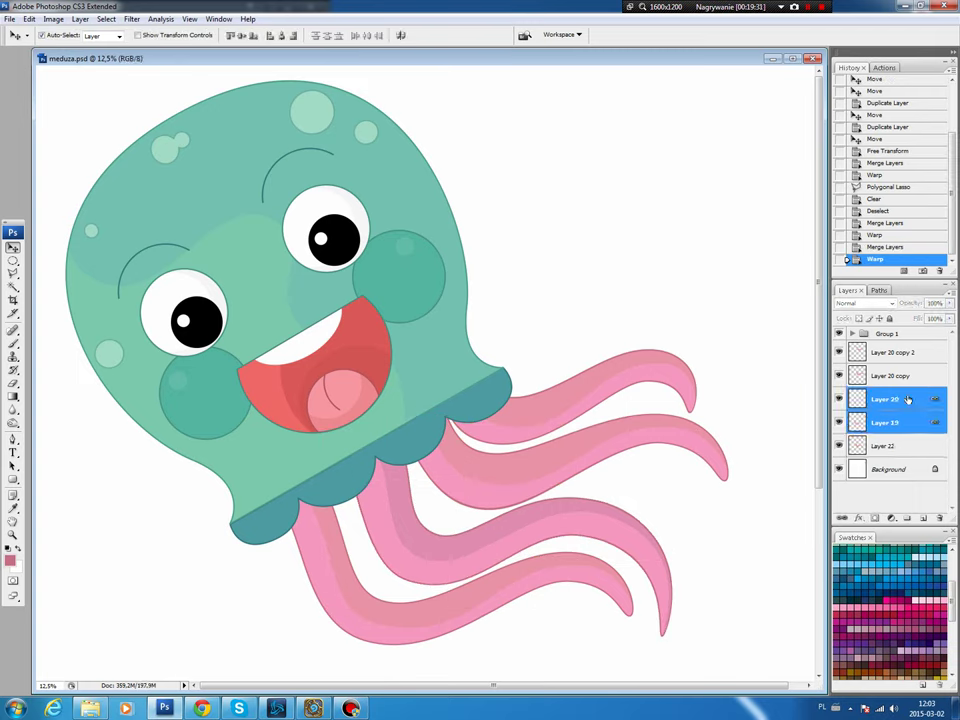
{"action": "right_click", "coordinate": [918, 400]}
{"action": "left_click", "coordinate": [690, 639]}
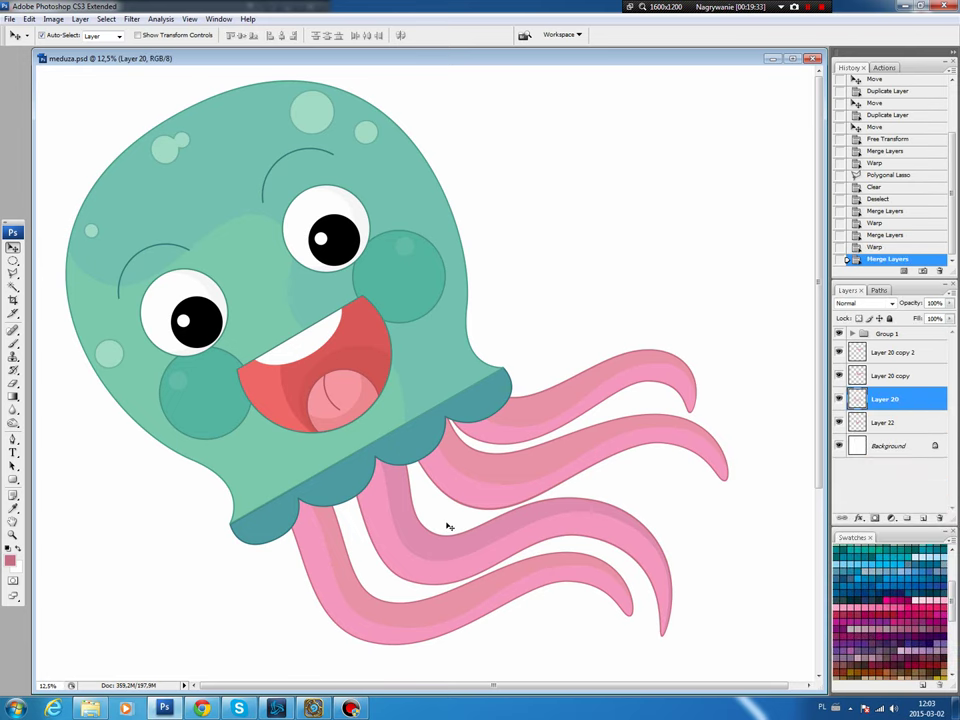
{"action": "left_click", "coordinate": [29, 19]}
{"action": "mouse_move", "coordinate": [48, 230]}
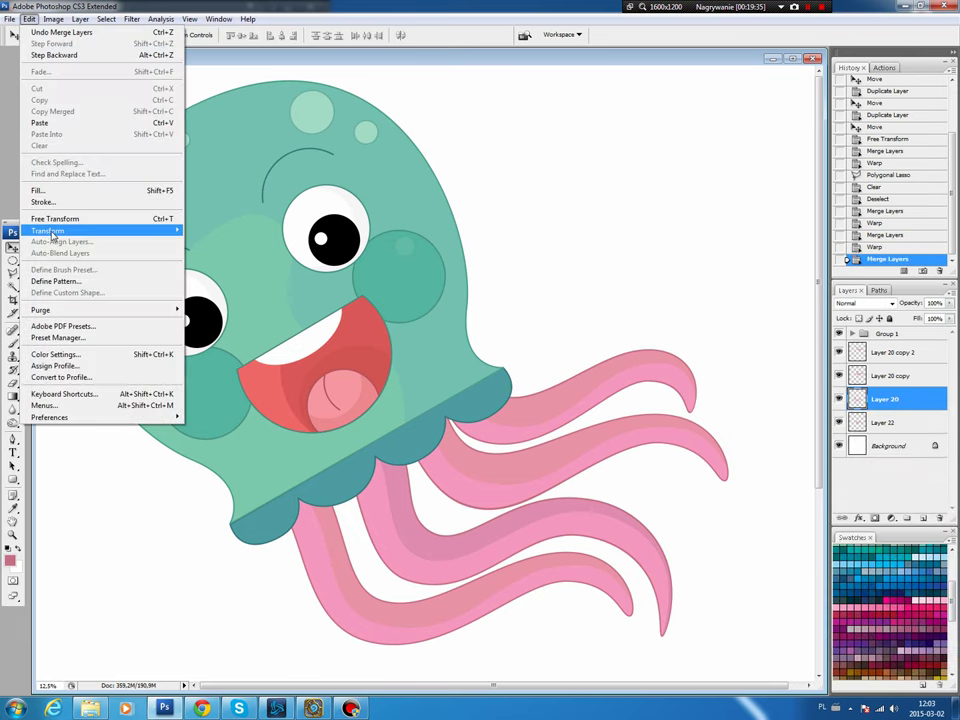
{"action": "left_click", "coordinate": [210, 304]}
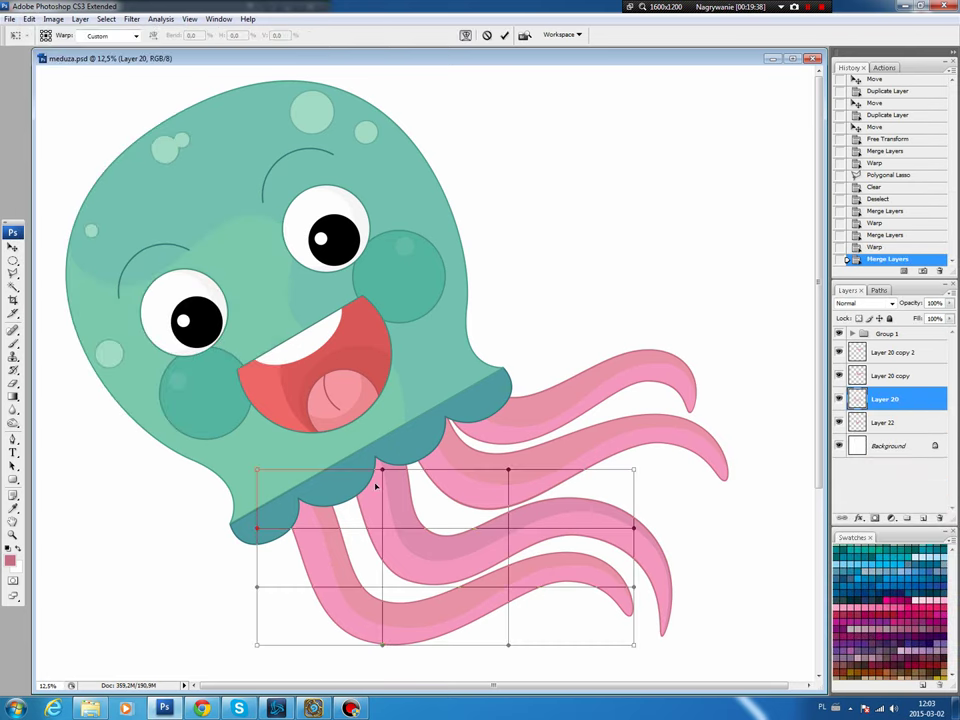
{"action": "left_click_drag", "start_coordinate": [385, 530], "coordinate": [406, 533]}
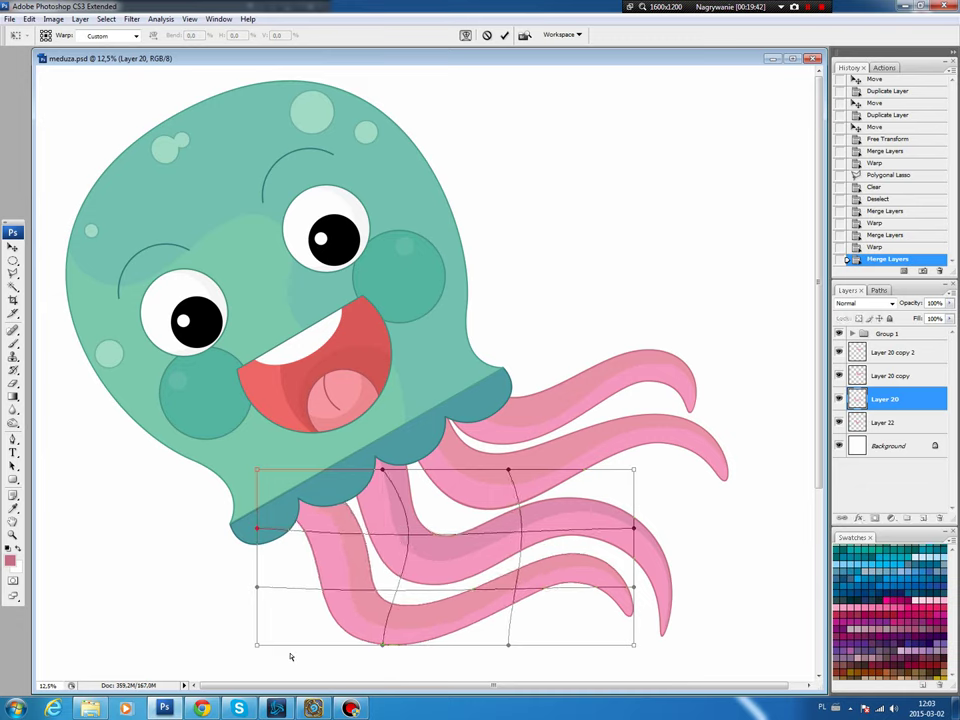
{"action": "left_click_drag", "start_coordinate": [255, 648], "coordinate": [245, 664]}
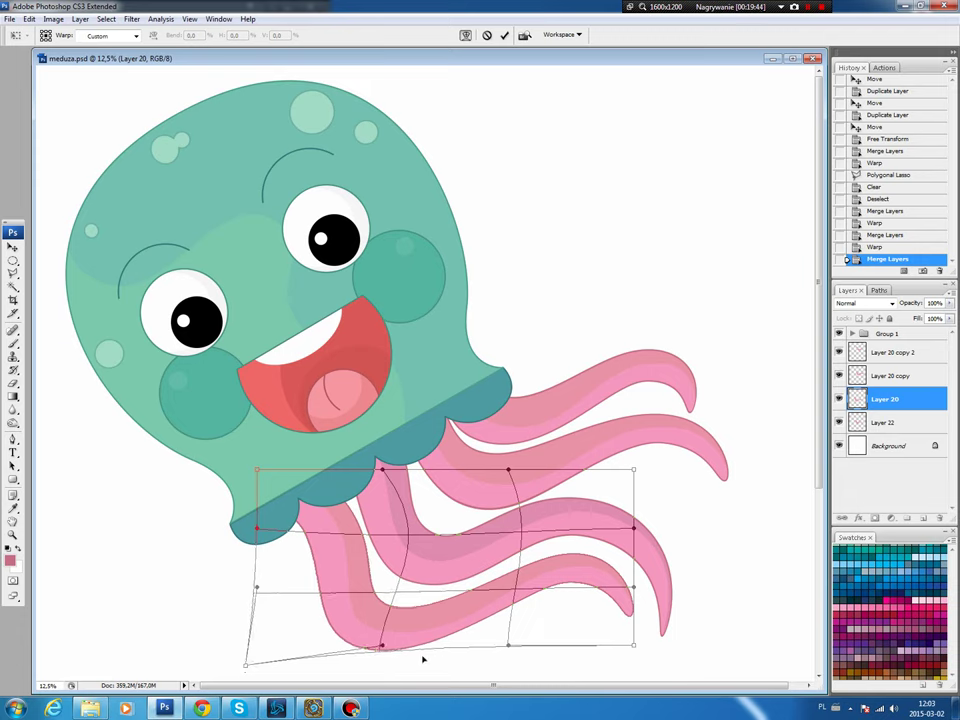
{"action": "left_click_drag", "start_coordinate": [384, 654], "coordinate": [405, 660]}
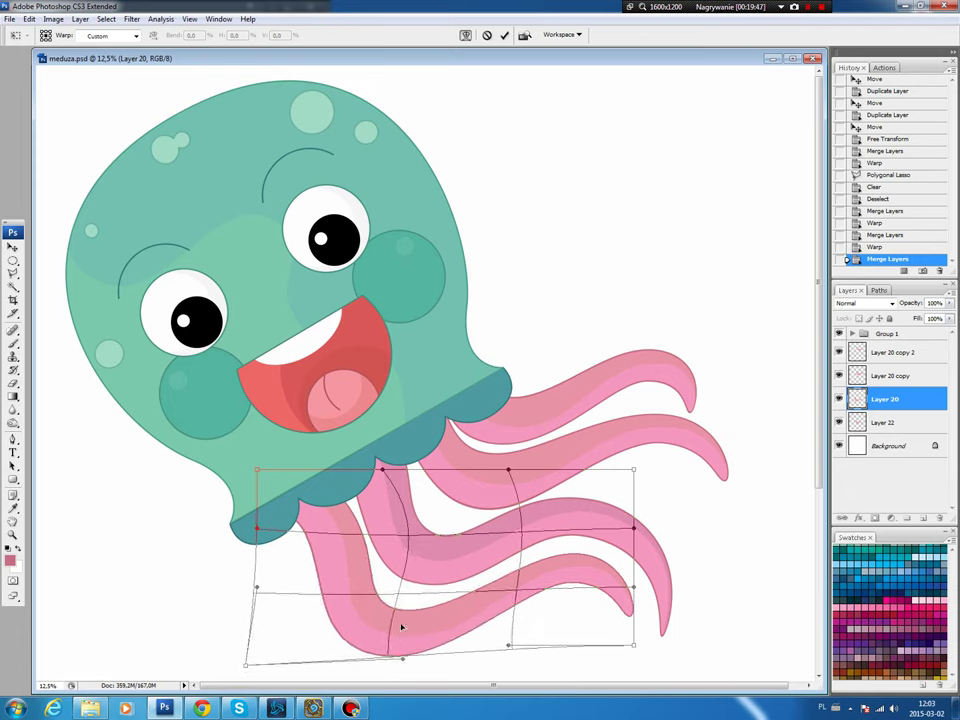
{"action": "key", "text": "Return"}
{"action": "mouse_move", "coordinate": [361, 582]}
{"action": "left_mouse_down"}
{"action": "mouse_move", "coordinate": [349, 589]}
{"action": "mouse_move", "coordinate": [414, 551]}
{"action": "mouse_move", "coordinate": [407, 557]}
{"action": "mouse_move", "coordinate": [519, 435]}
{"action": "mouse_move", "coordinate": [507, 441]}
{"action": "left_mouse_up"}
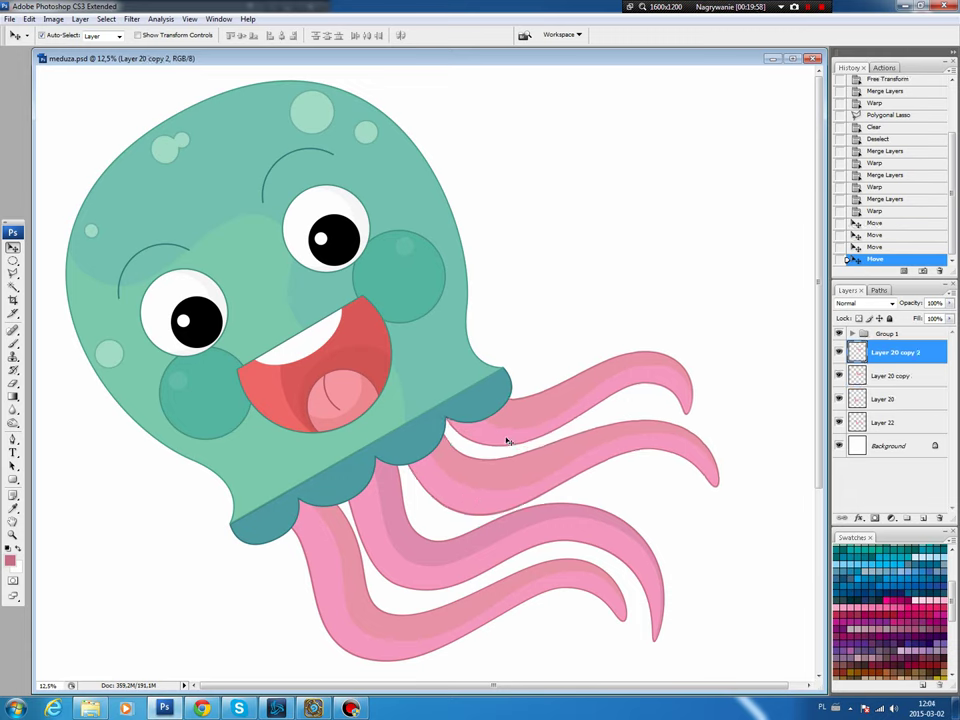
{"action": "left_click", "coordinate": [447, 366]}
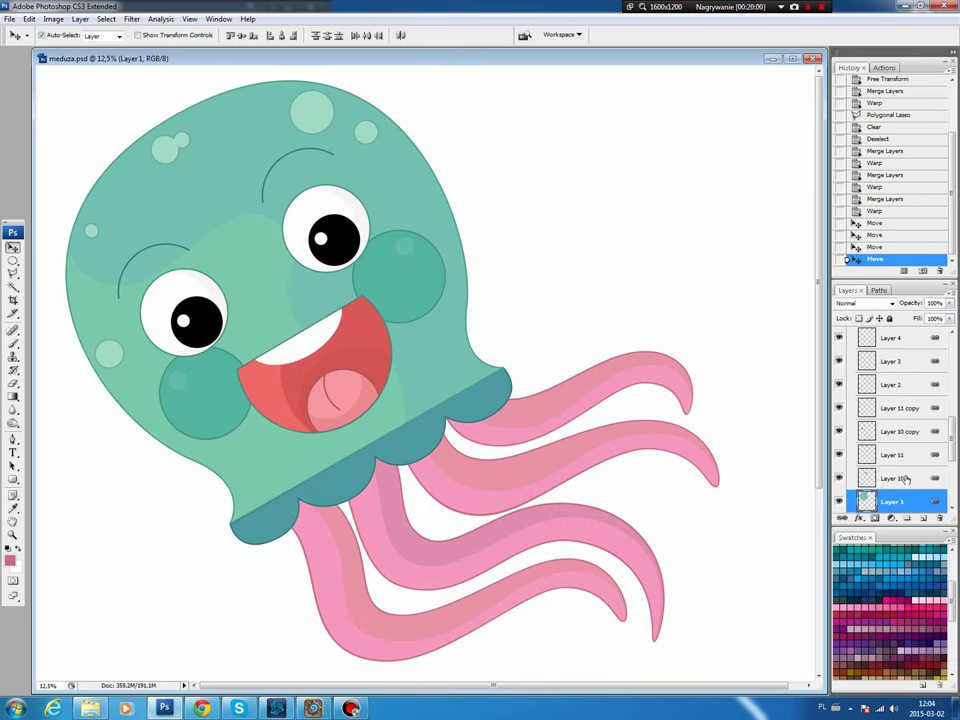
{"action": "left_click", "coordinate": [878, 479], "text": "shift"}
{"action": "left_click", "coordinate": [893, 502]}
{"action": "left_click", "coordinate": [839, 361]}
{"action": "scroll", "coordinate": [839, 370], "scroll_direction": "up", "scroll_amount": 2}
{"action": "left_click", "coordinate": [839, 376]}
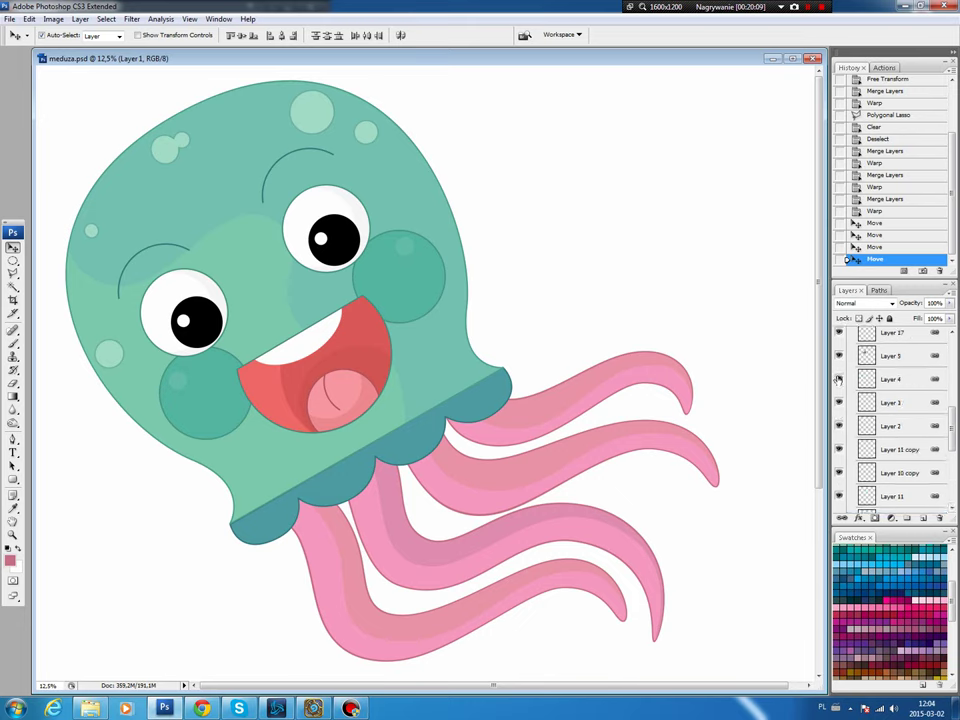
{"action": "left_click", "coordinate": [480, 363]}
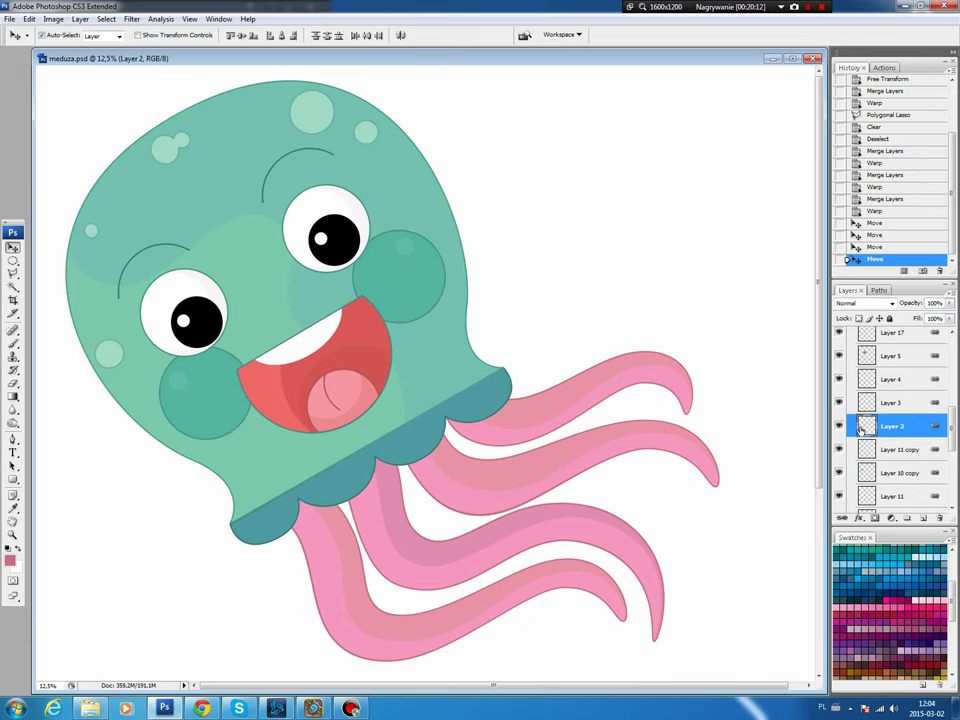
Step: Move Layer 2 below Layer 10, merge Layer 1 into it, and unlink the head layer
{"action": "scroll", "coordinate": [840, 428], "scroll_direction": "down", "scroll_amount": 1}
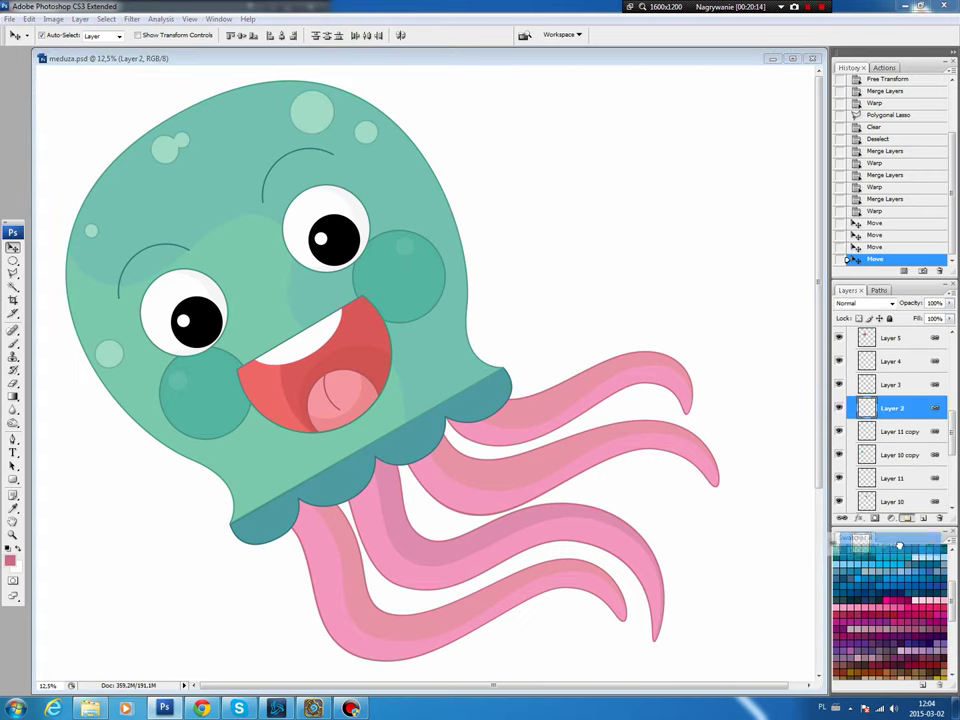
{"action": "scroll", "coordinate": [890, 430], "scroll_direction": "down", "scroll_amount": 2}
{"action": "left_click_drag", "start_coordinate": [890, 360], "coordinate": [895, 470]}
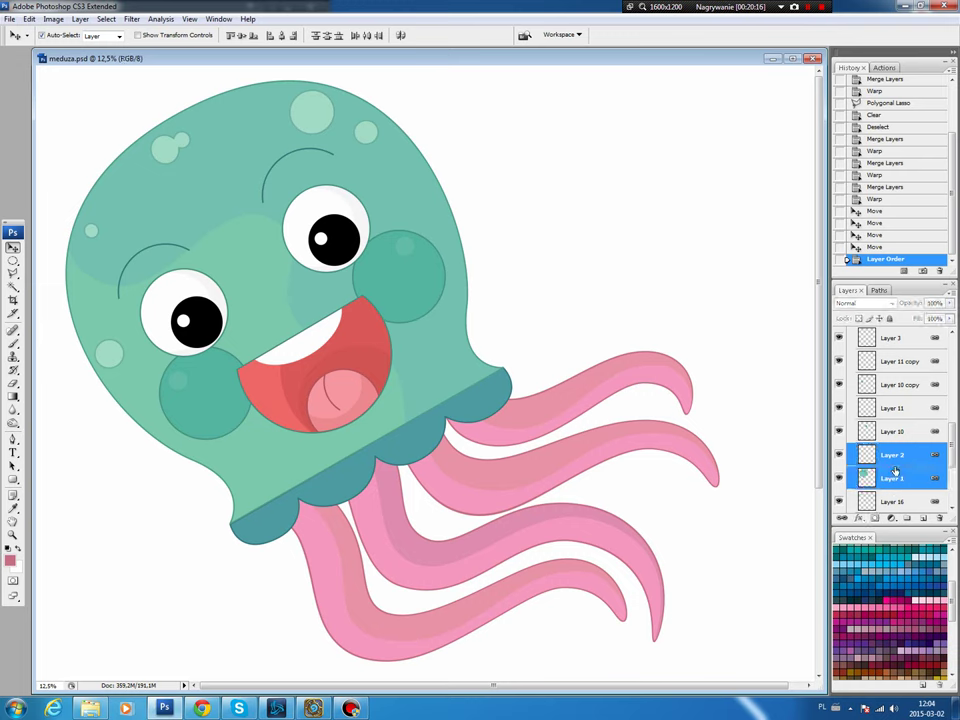
{"action": "right_click", "coordinate": [895, 470]}
{"action": "left_click", "coordinate": [905, 604]}
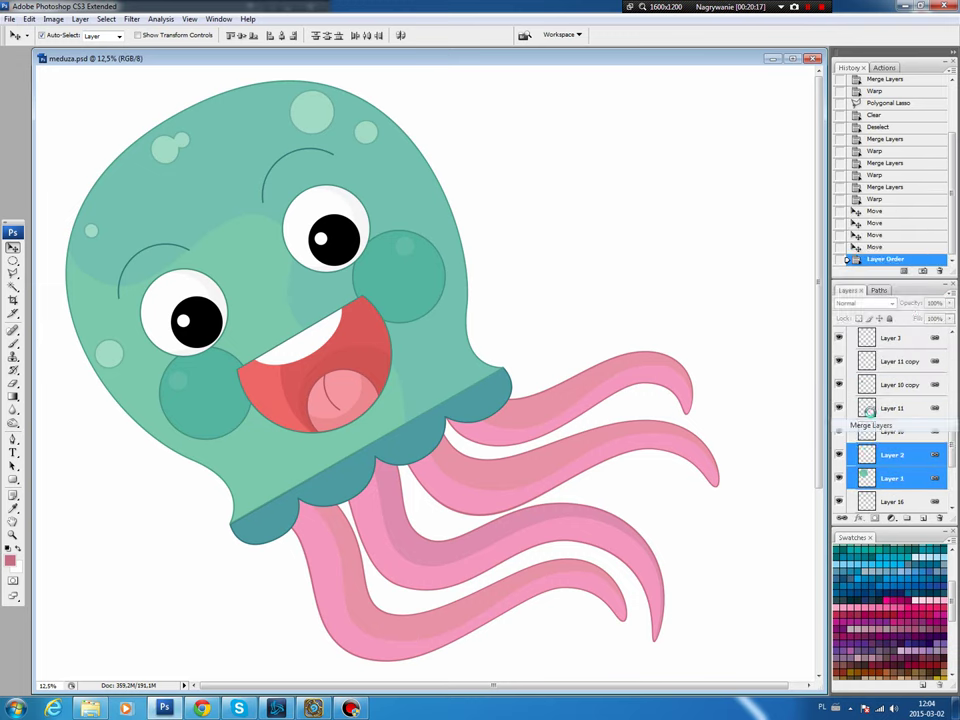
{"action": "left_click", "coordinate": [843, 517]}
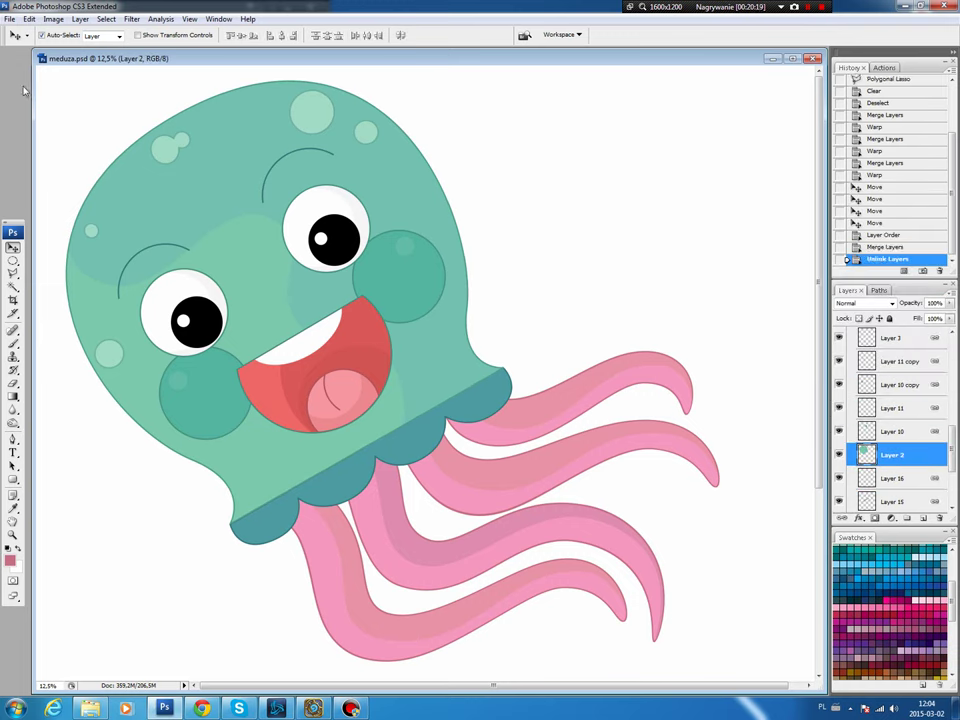
Step: Warp the head layer so the bell's left side bulges wider
{"action": "left_click", "coordinate": [29, 19]}
{"action": "mouse_move", "coordinate": [50, 231]}
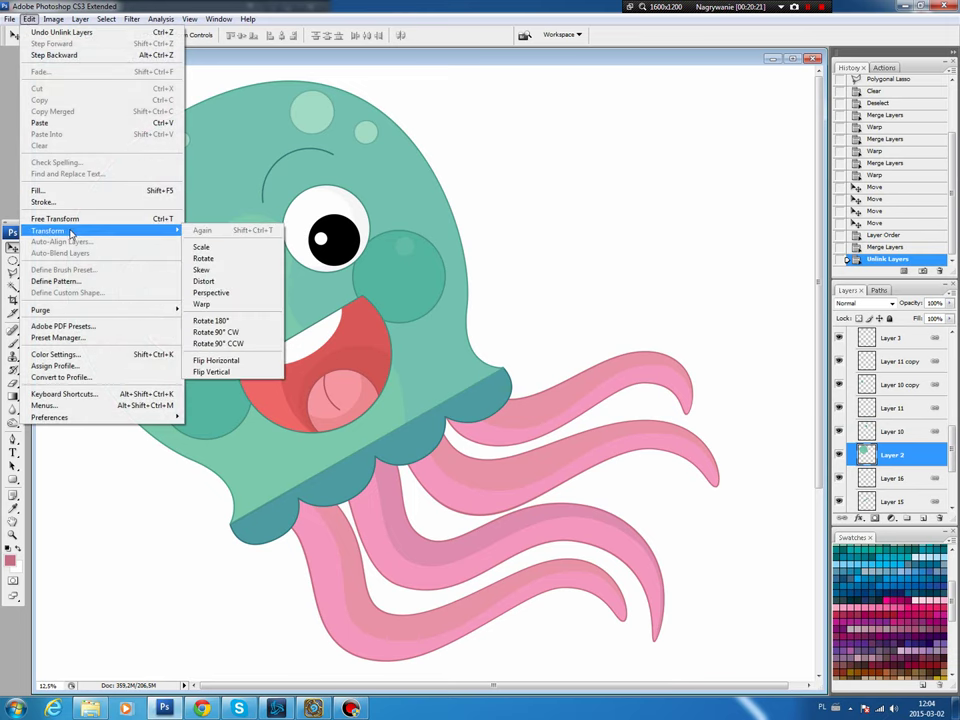
{"action": "left_click", "coordinate": [202, 303]}
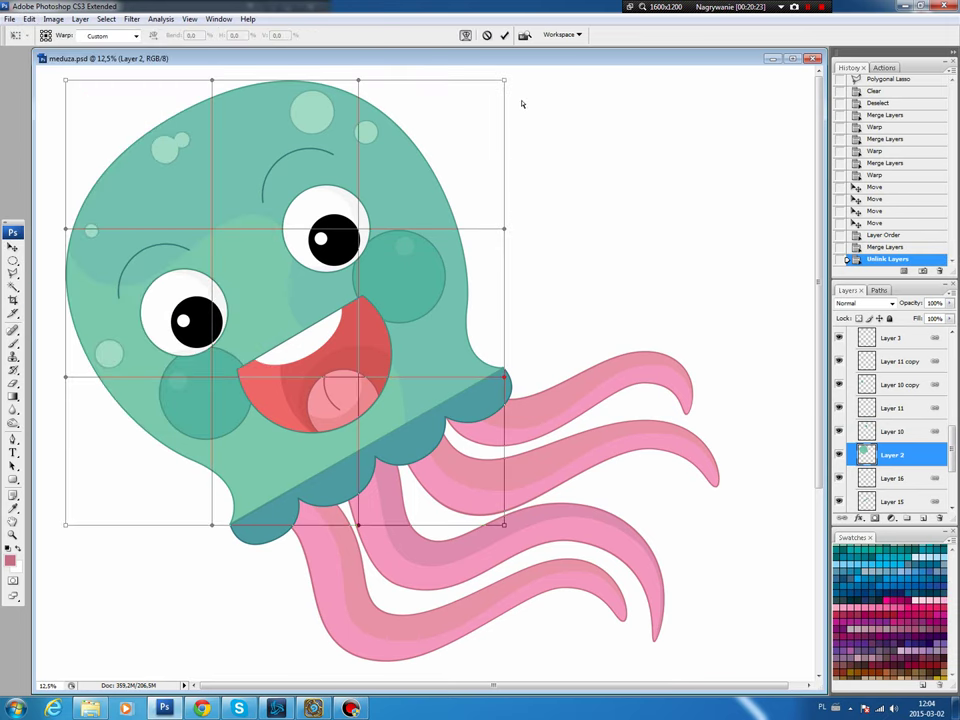
{"action": "left_click_drag", "start_coordinate": [505, 83], "coordinate": [548, 85]}
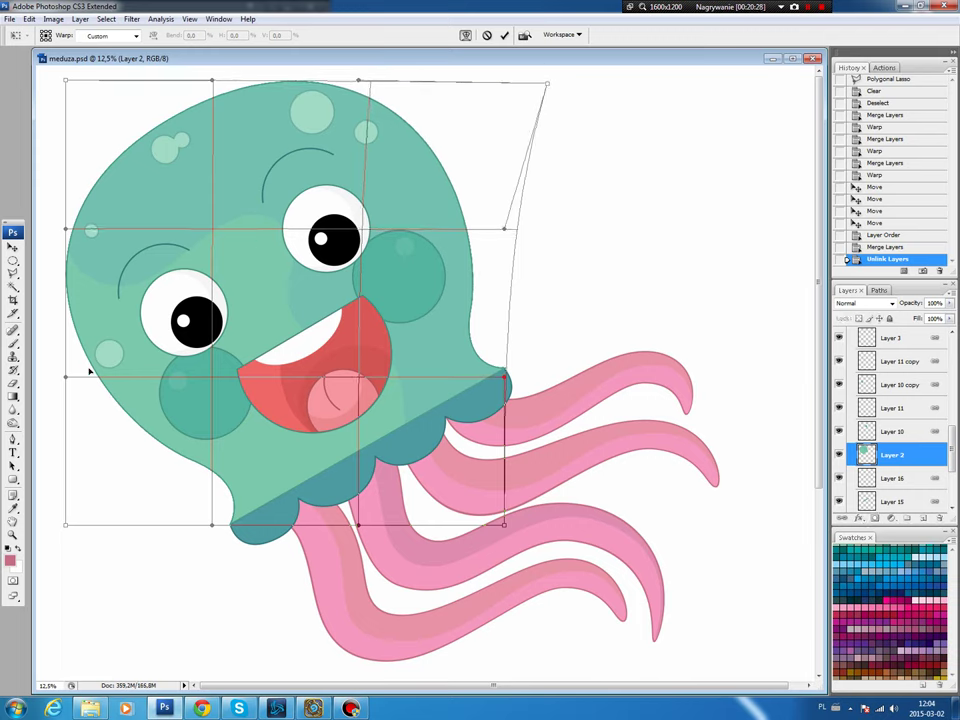
{"action": "left_click_drag", "start_coordinate": [66, 380], "coordinate": [41, 386]}
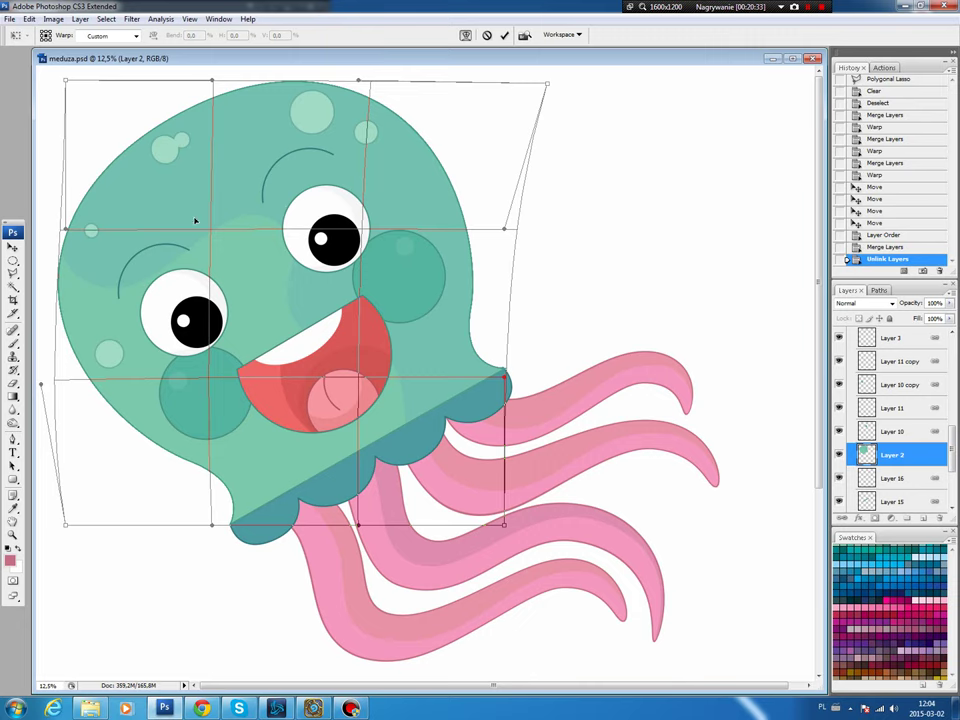
{"action": "key", "text": "v"}
{"action": "key", "text": "Return"}
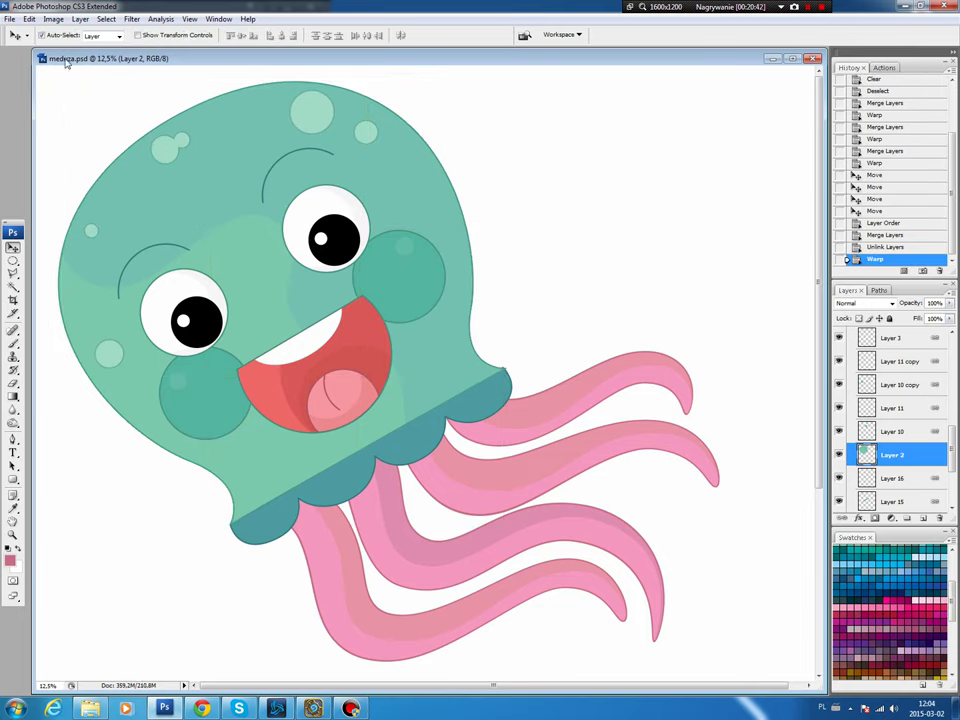
Step: Move the left pupil on Layer 14 and the right pupil on its copy up-left
{"action": "left_click", "coordinate": [207, 325]}
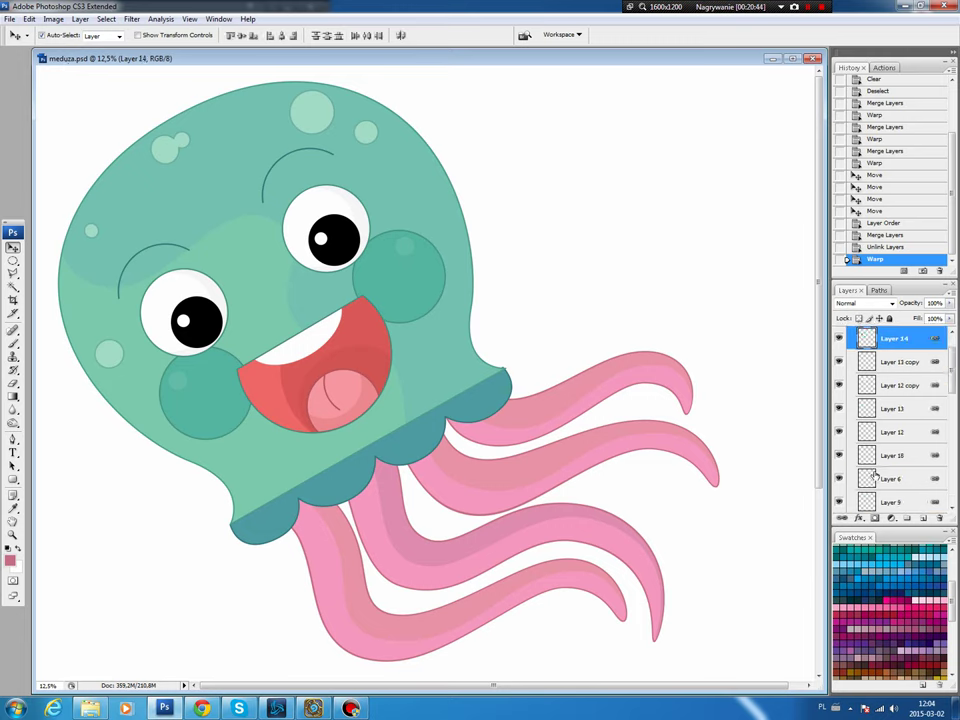
{"action": "key", "text": "ctrl+shift+l"}
{"action": "left_click_drag", "start_coordinate": [200, 325], "coordinate": [176, 313]}
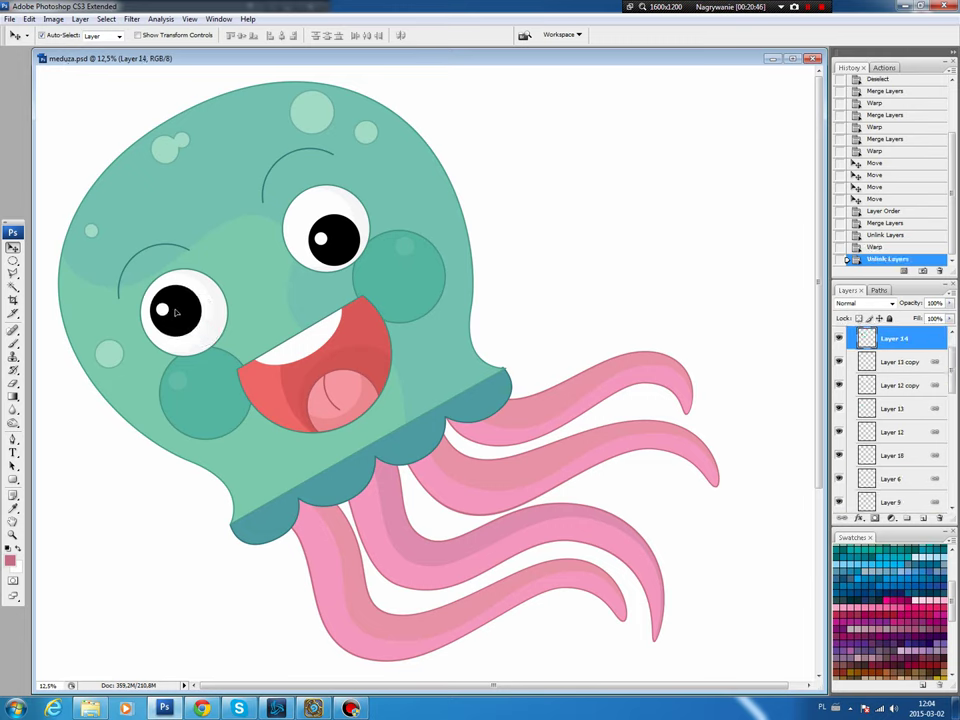
{"action": "key", "text": "ctrl+j"}
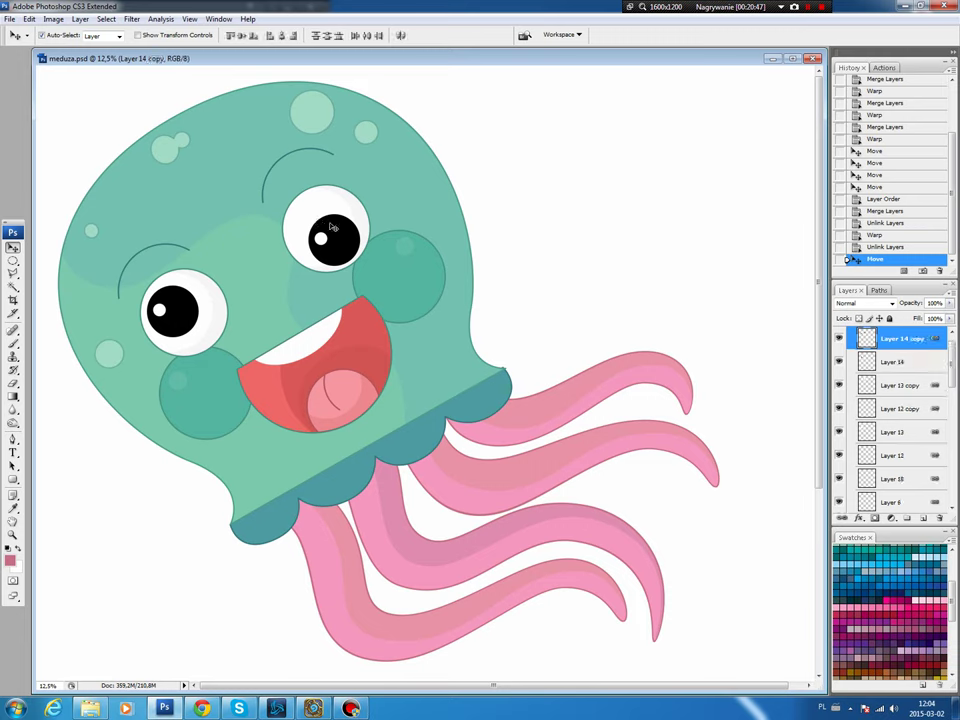
{"action": "key", "text": "ctrl+shift+l"}
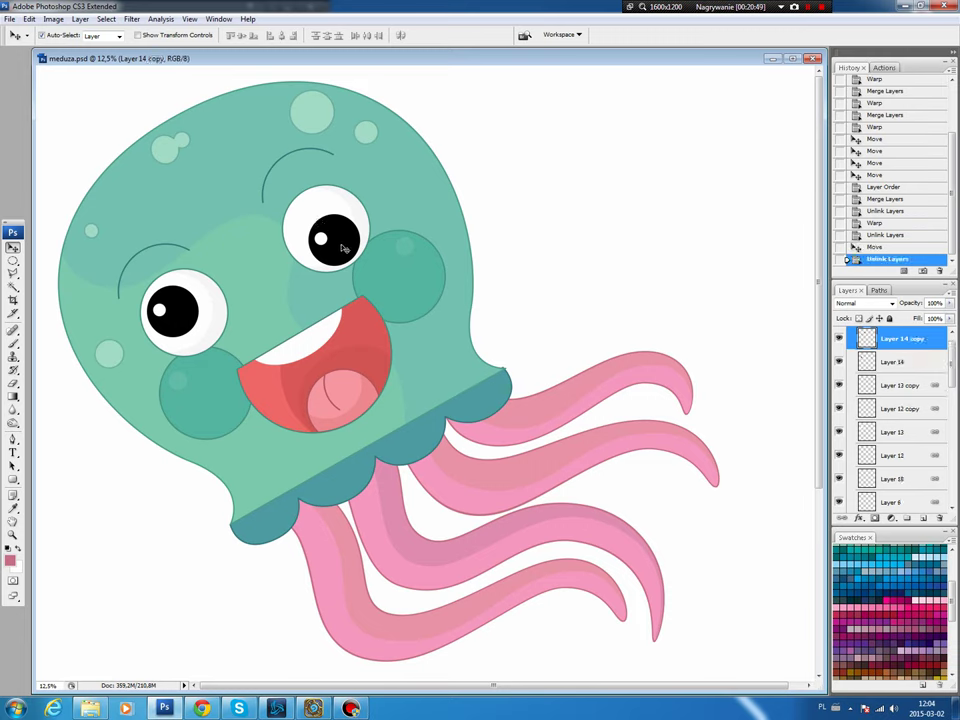
{"action": "left_click_drag", "start_coordinate": [342, 248], "coordinate": [325, 233]}
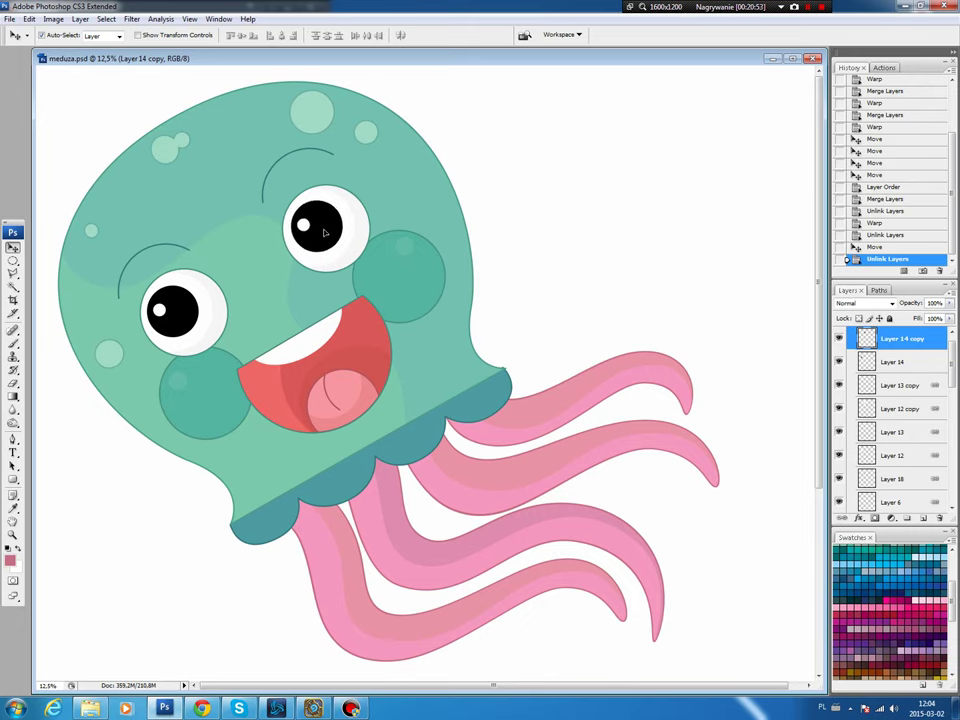
{"action": "left_click_drag", "start_coordinate": [324, 232], "coordinate": [329, 232]}
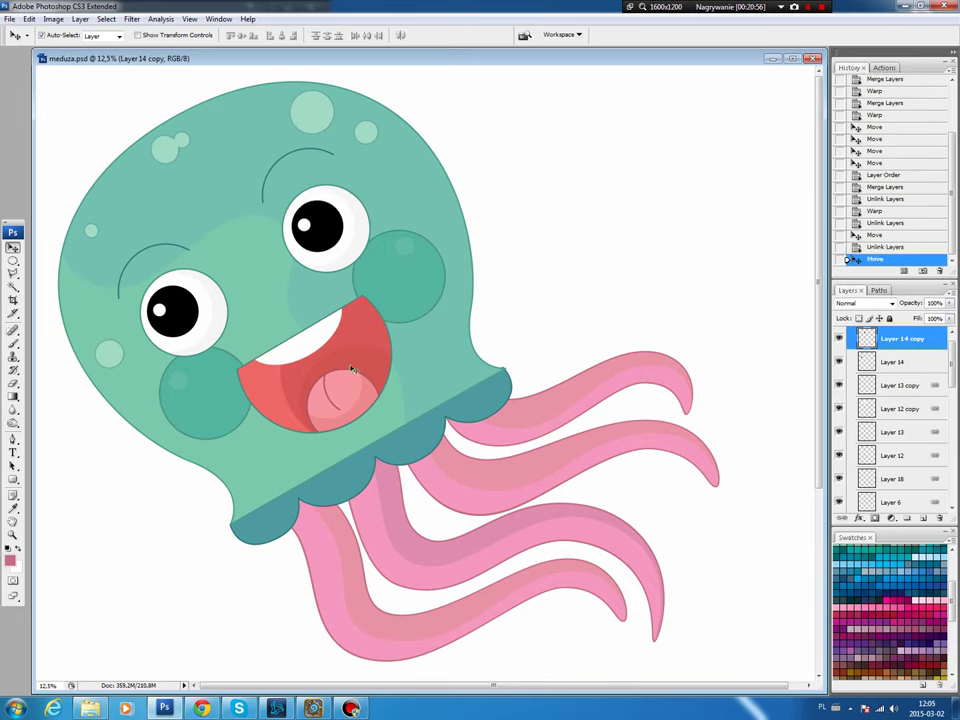
{"action": "left_click", "coordinate": [508, 405]}
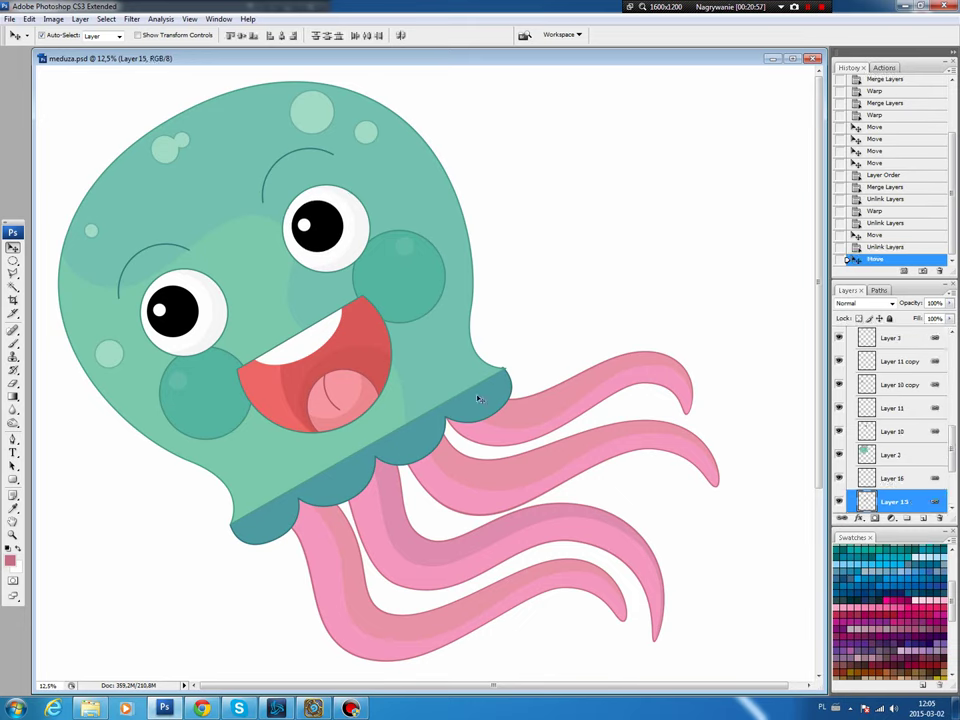
{"action": "left_click", "coordinate": [895, 478], "text": "ctrl"}
Step: Link Layers 15 and 16, nudge the rim, and rotate it slightly into alignment
{"action": "left_click", "coordinate": [843, 519]}
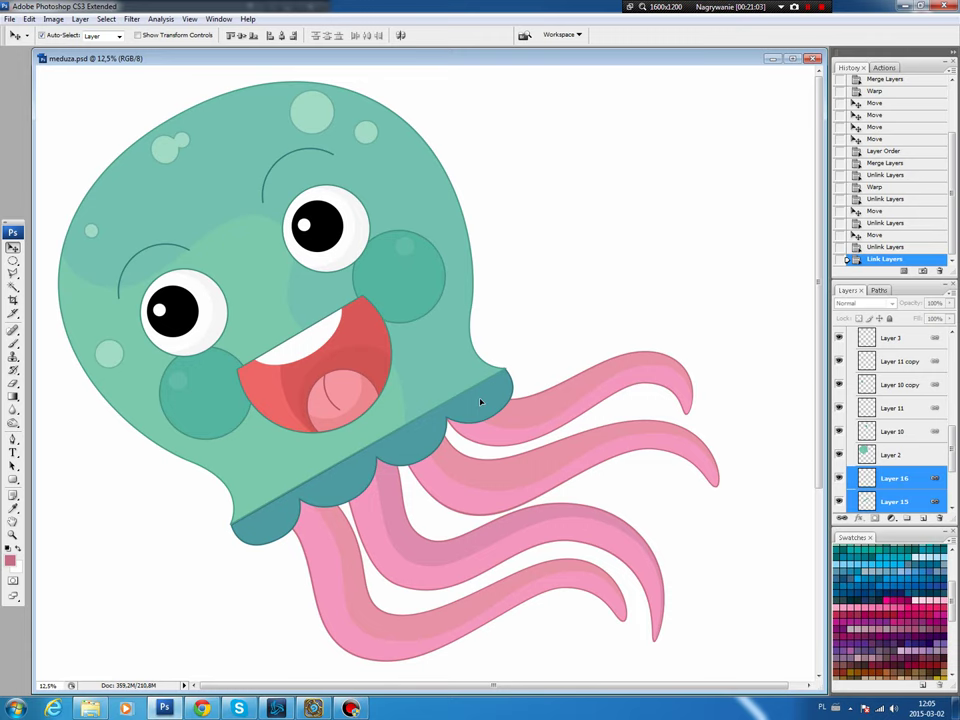
{"action": "left_click_drag", "start_coordinate": [480, 402], "coordinate": [481, 403]}
{"action": "key", "text": "ctrl+t"}
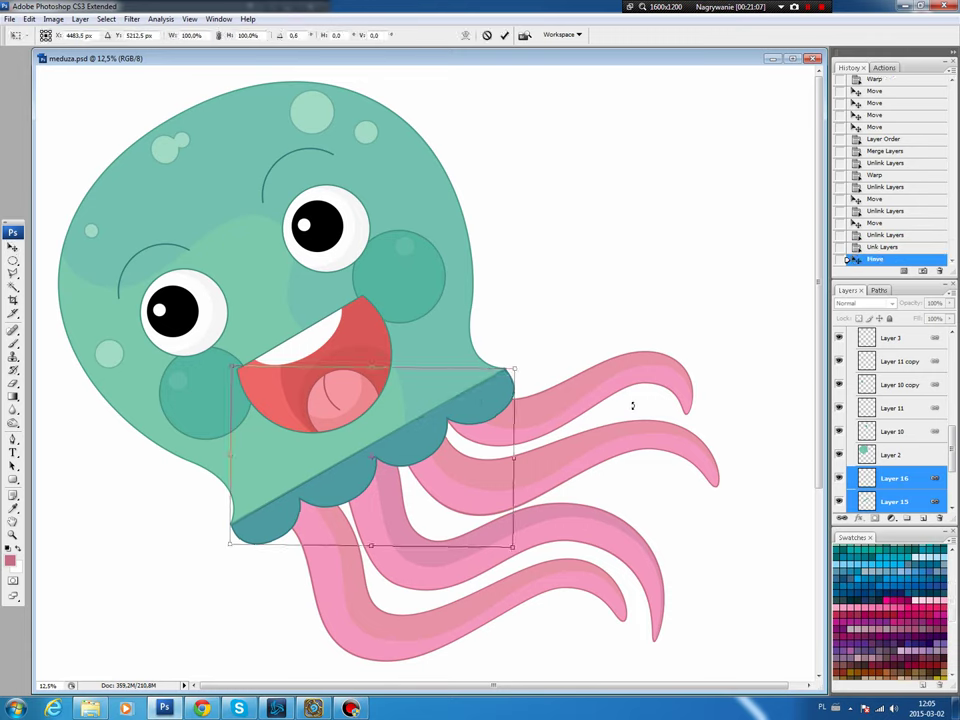
{"action": "left_click_drag", "start_coordinate": [632, 404], "coordinate": [633, 401]}
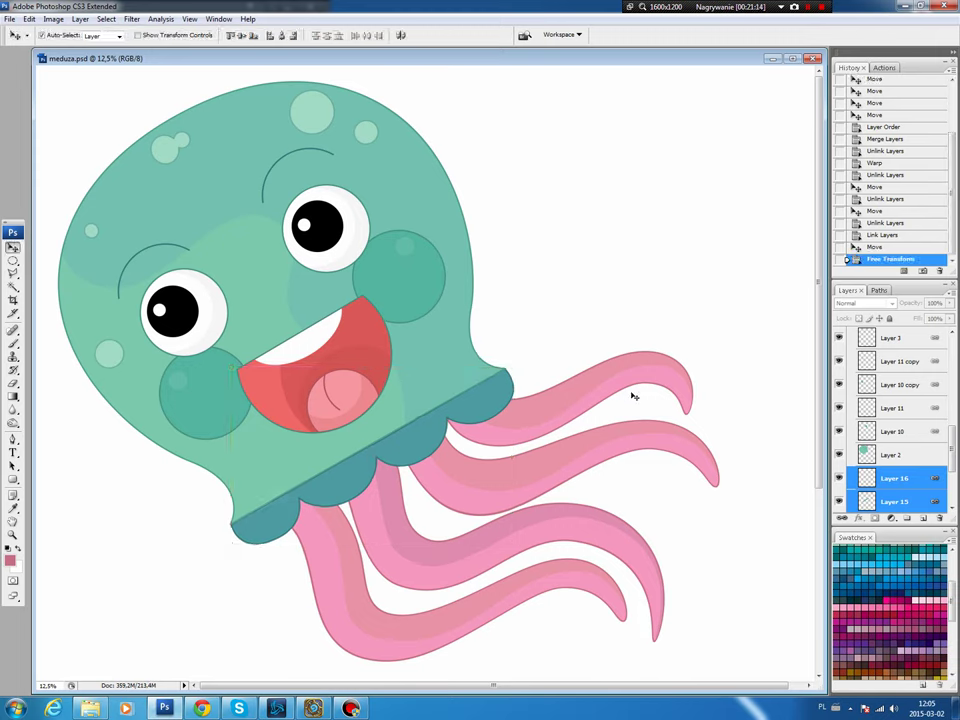
{"action": "left_click", "coordinate": [277, 510]}
Step: Draw a closed, curved pen path along a scalloped strip of the lower rim
{"action": "key", "text": "p"}
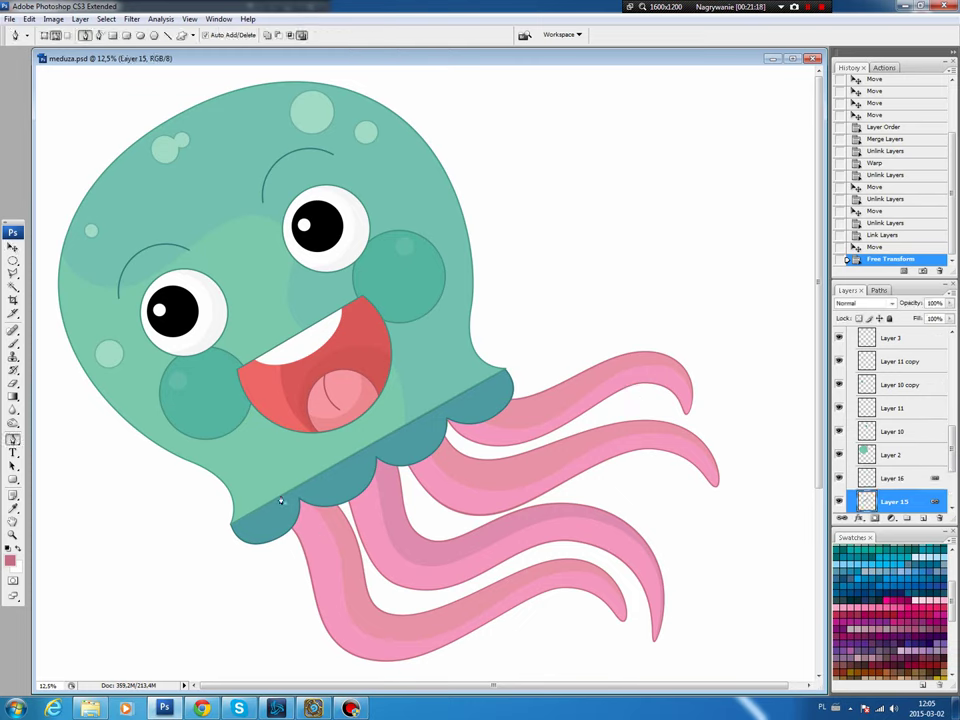
{"action": "left_click", "coordinate": [231, 518]}
{"action": "left_click", "coordinate": [270, 523]}
{"action": "left_click", "coordinate": [298, 487]}
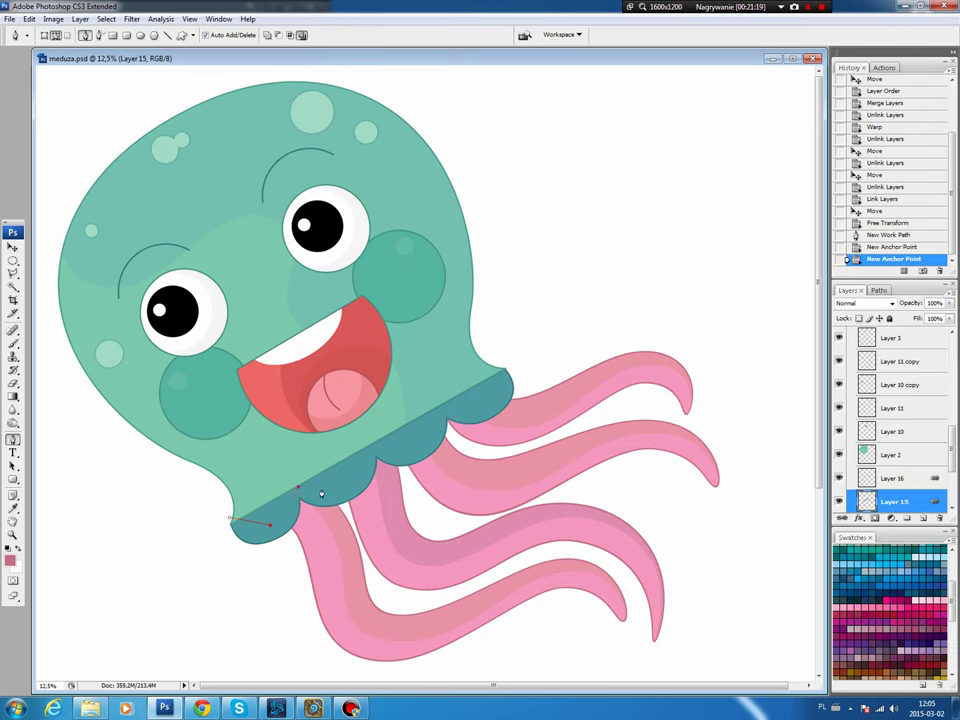
{"action": "left_click", "coordinate": [350, 487]}
{"action": "left_click", "coordinate": [372, 446]}
{"action": "left_click", "coordinate": [433, 424]}
{"action": "left_click", "coordinate": [445, 407]}
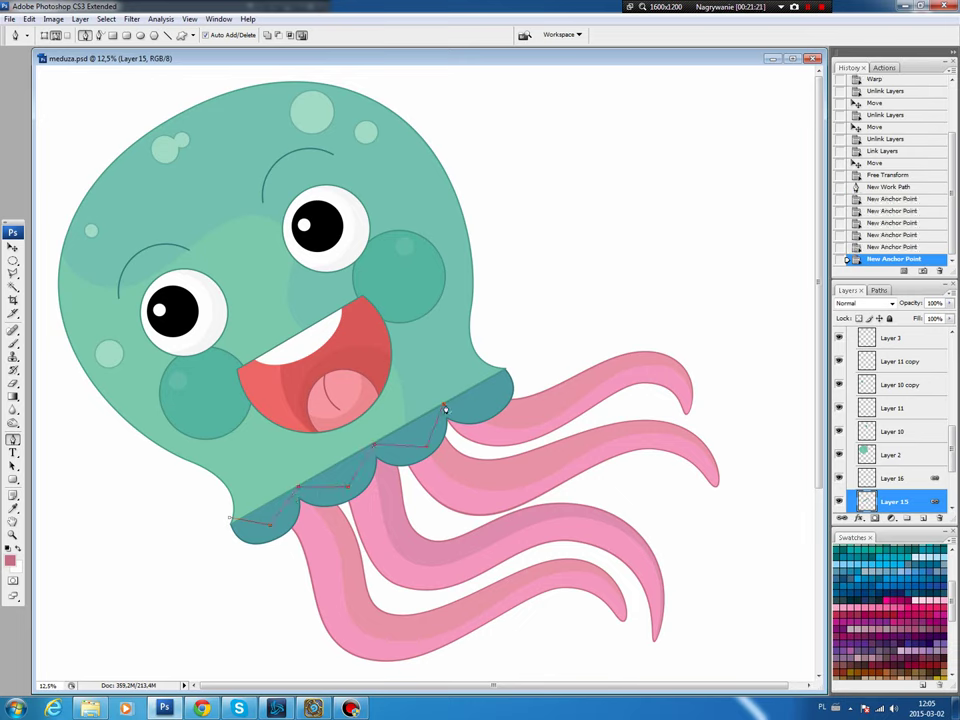
{"action": "left_click", "coordinate": [517, 349]}
{"action": "left_click", "coordinate": [559, 387]}
{"action": "left_click", "coordinate": [390, 555]}
{"action": "left_click", "coordinate": [182, 610]}
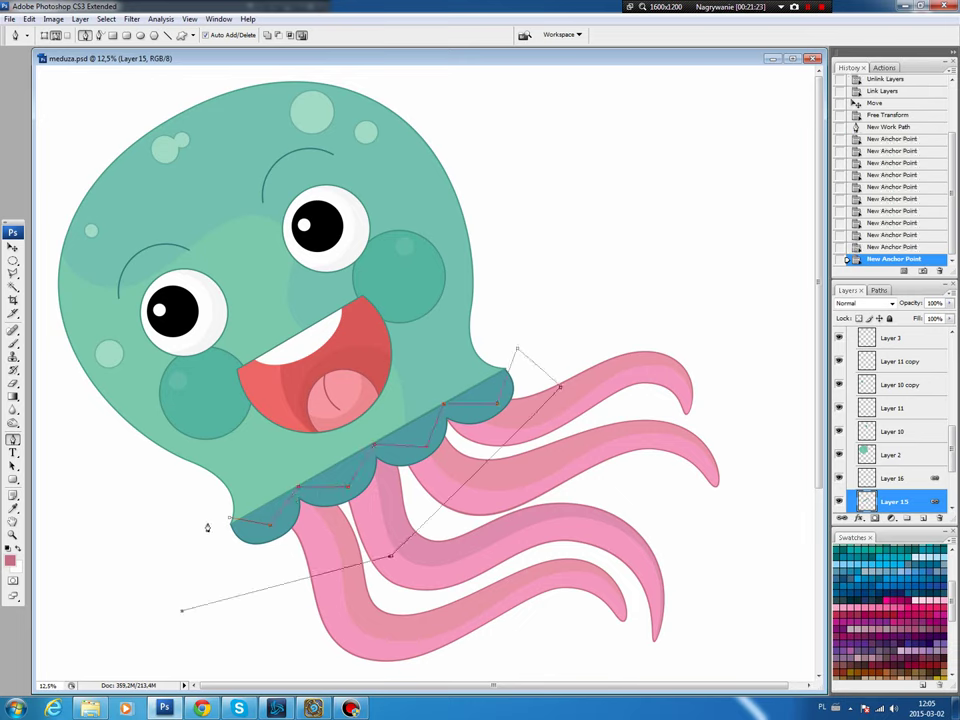
{"action": "left_click", "coordinate": [230, 519]}
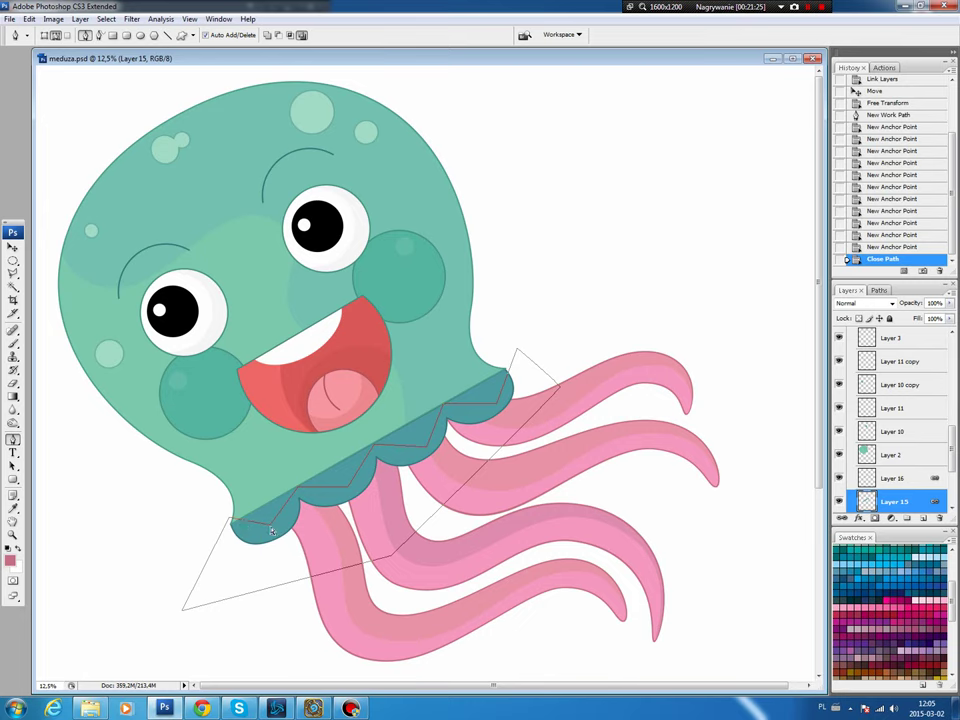
{"action": "left_click_drag", "start_coordinate": [272, 530], "coordinate": [300, 492]}
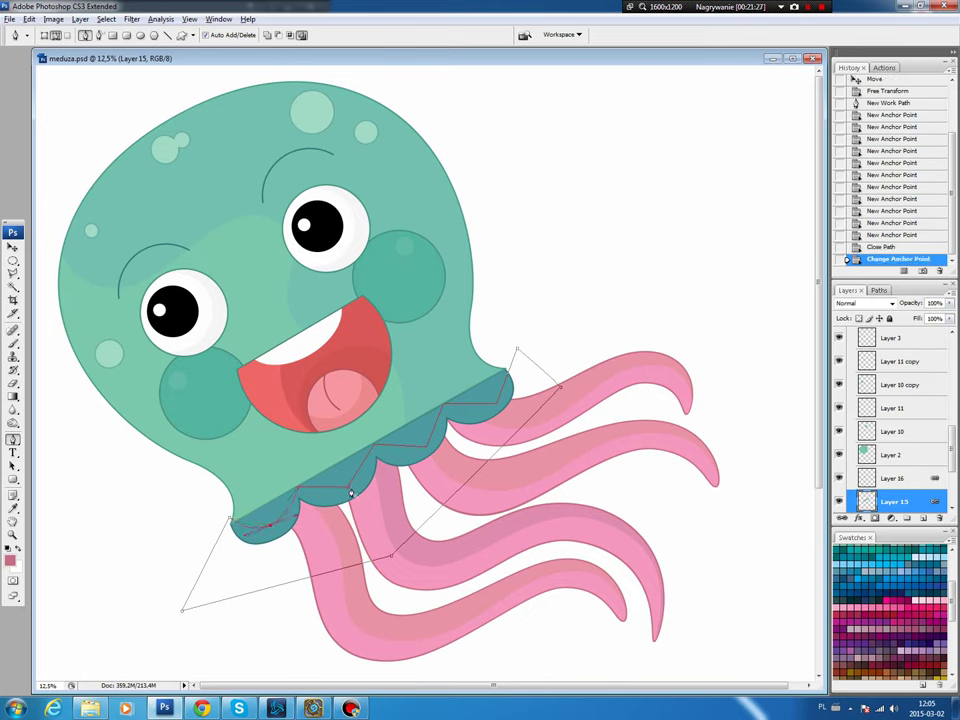
{"action": "mouse_move", "coordinate": [408, 444]}
{"action": "left_mouse_down"}
{"action": "mouse_move", "coordinate": [443, 440]}
{"action": "mouse_move", "coordinate": [476, 418]}
{"action": "left_mouse_up"}
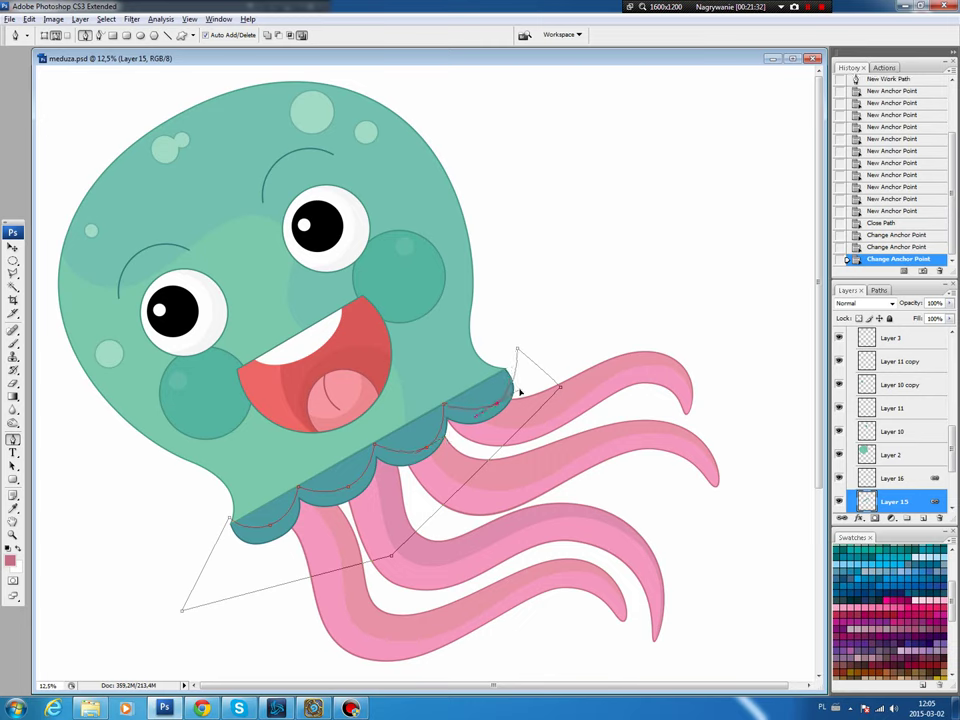
Step: Brighten the selected rim strip with Hue/Saturation, Lightness +9, then deselect
{"action": "left_click", "coordinate": [878, 290]}
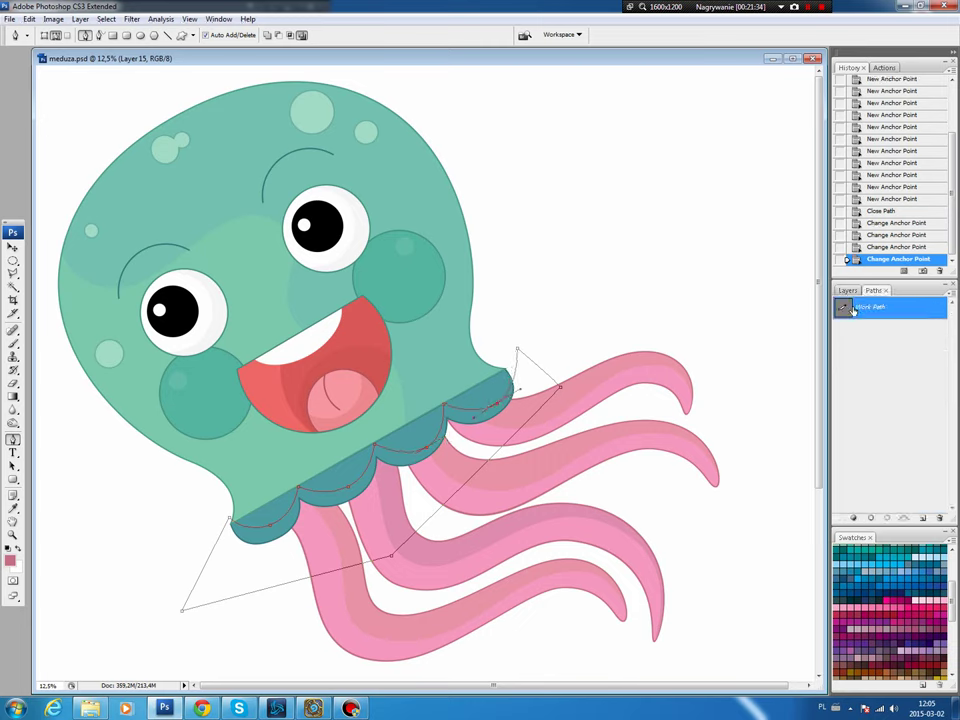
{"action": "left_click", "coordinate": [840, 306], "text": "ctrl"}
{"action": "key", "text": "ctrl+u"}
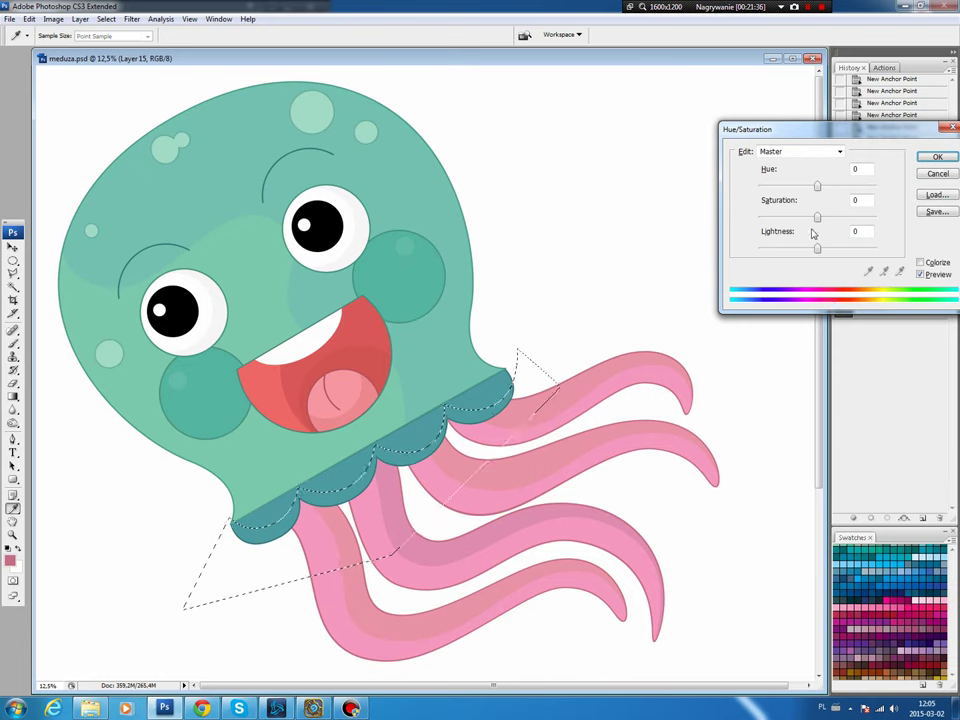
{"action": "left_click_drag", "start_coordinate": [823, 251], "coordinate": [829, 219]}
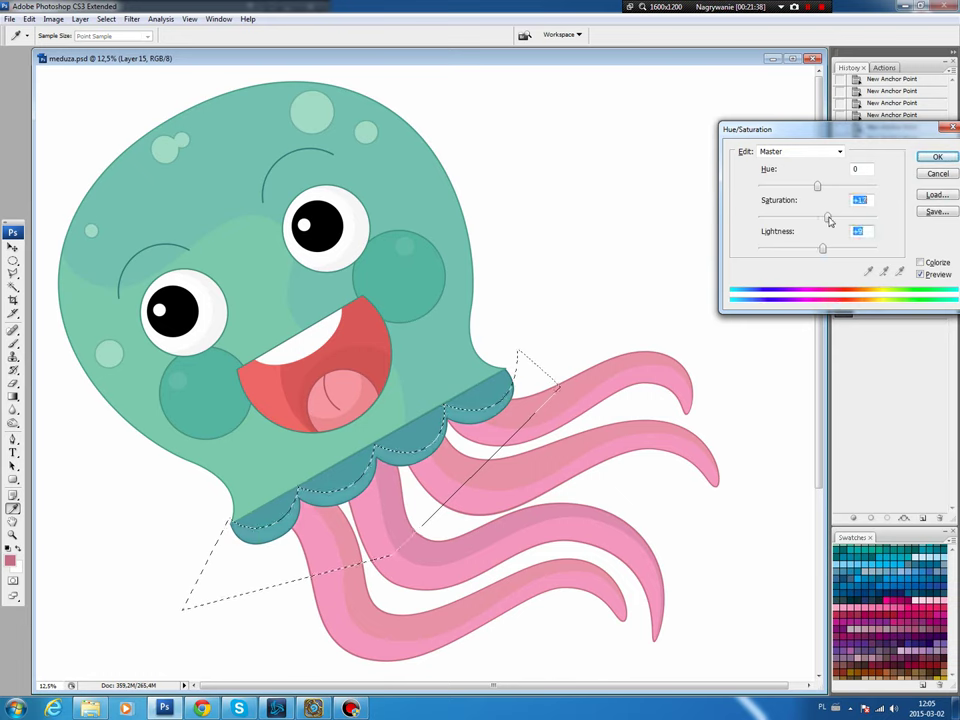
{"action": "left_click", "coordinate": [937, 157]}
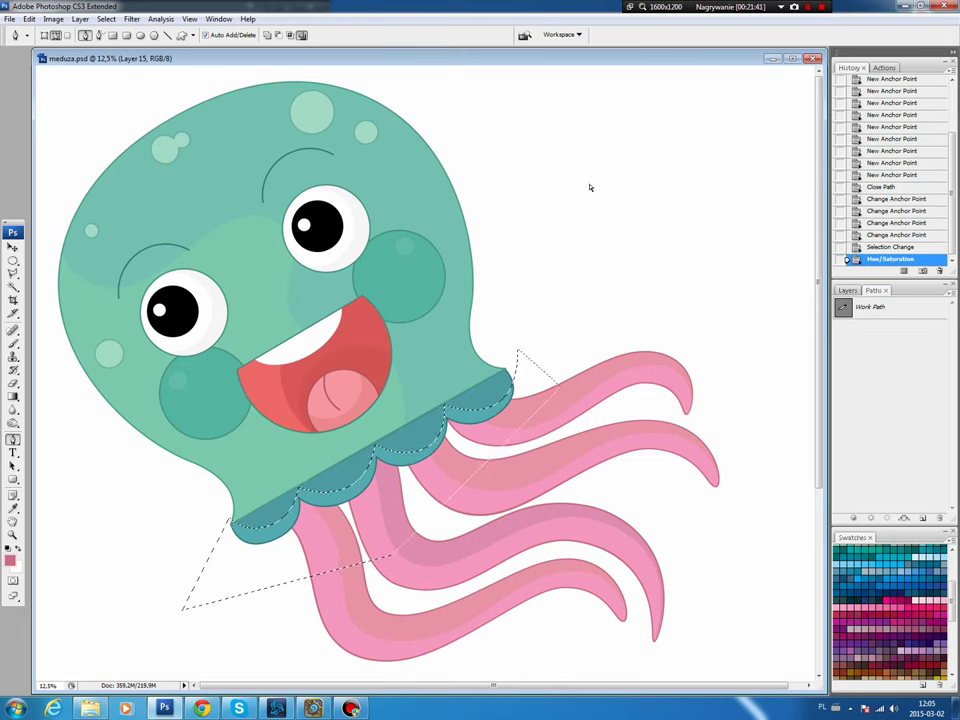
{"action": "key", "text": "ctrl+d"}
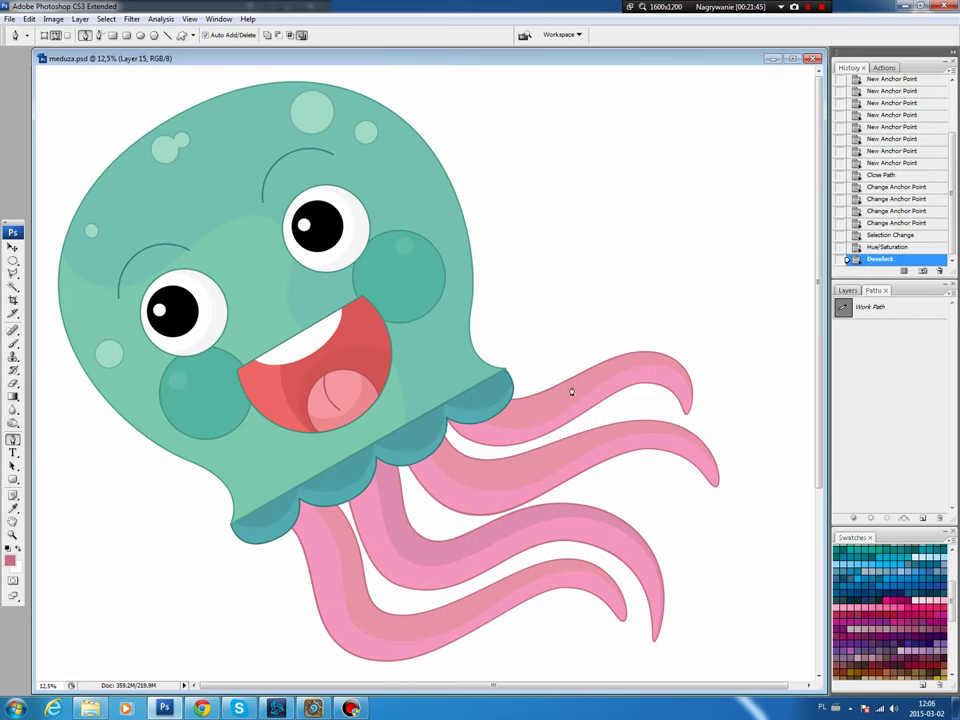
{"action": "key", "text": "F7"}
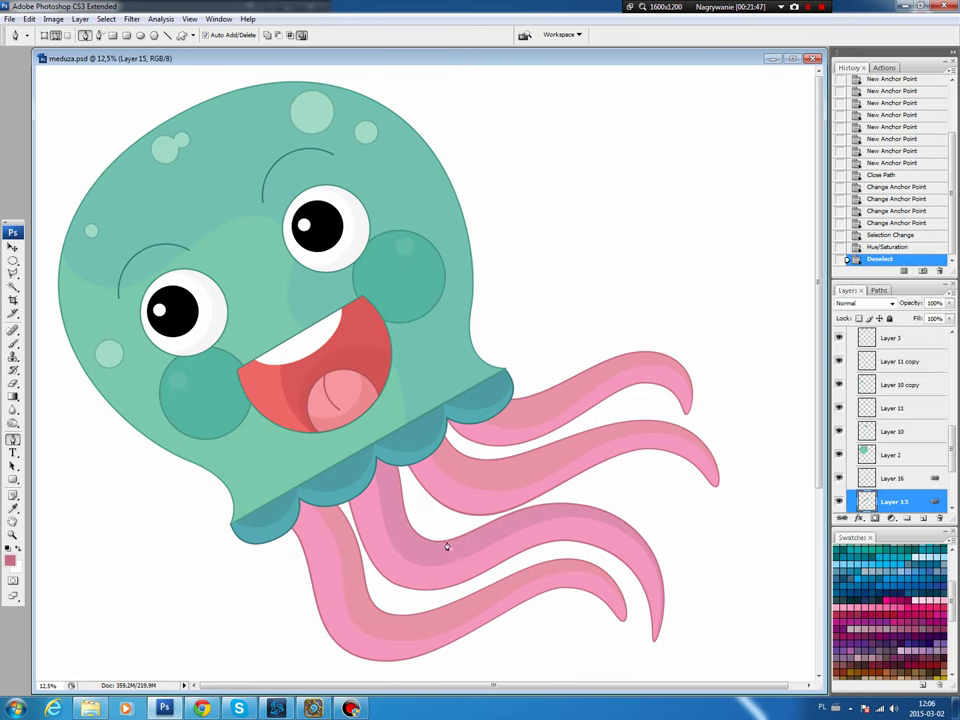
Step: Reposition the pink tentacles and restack Layer 20 beneath Layer 22, just above Background
{"action": "key", "text": "v"}
{"action": "left_click_drag", "start_coordinate": [465, 493], "coordinate": [489, 446]}
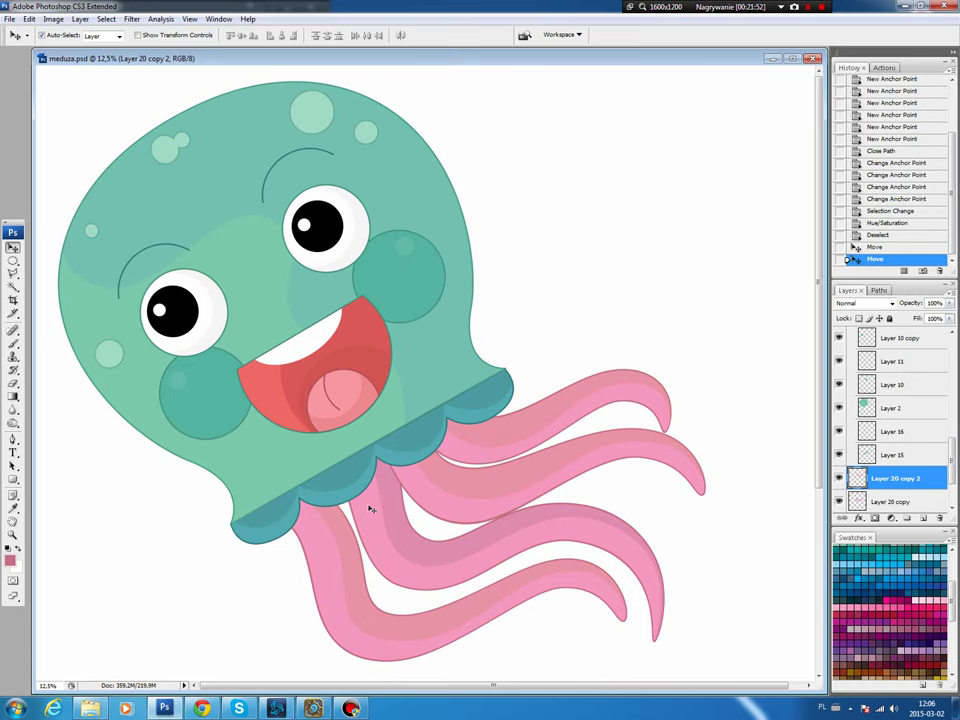
{"action": "left_click", "coordinate": [365, 509]}
{"action": "left_click_drag", "start_coordinate": [325, 535], "coordinate": [336, 525]}
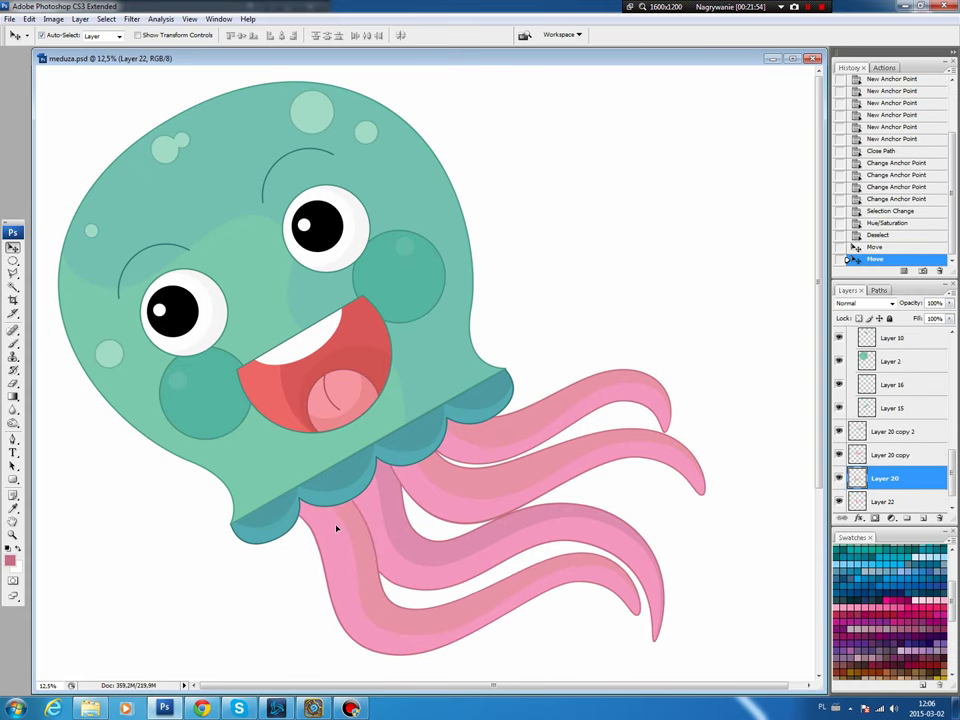
{"action": "mouse_move", "coordinate": [884, 455]}
{"action": "left_mouse_down"}
{"action": "mouse_move", "coordinate": [884, 530]}
{"action": "mouse_move", "coordinate": [896, 490]}
{"action": "left_mouse_up"}
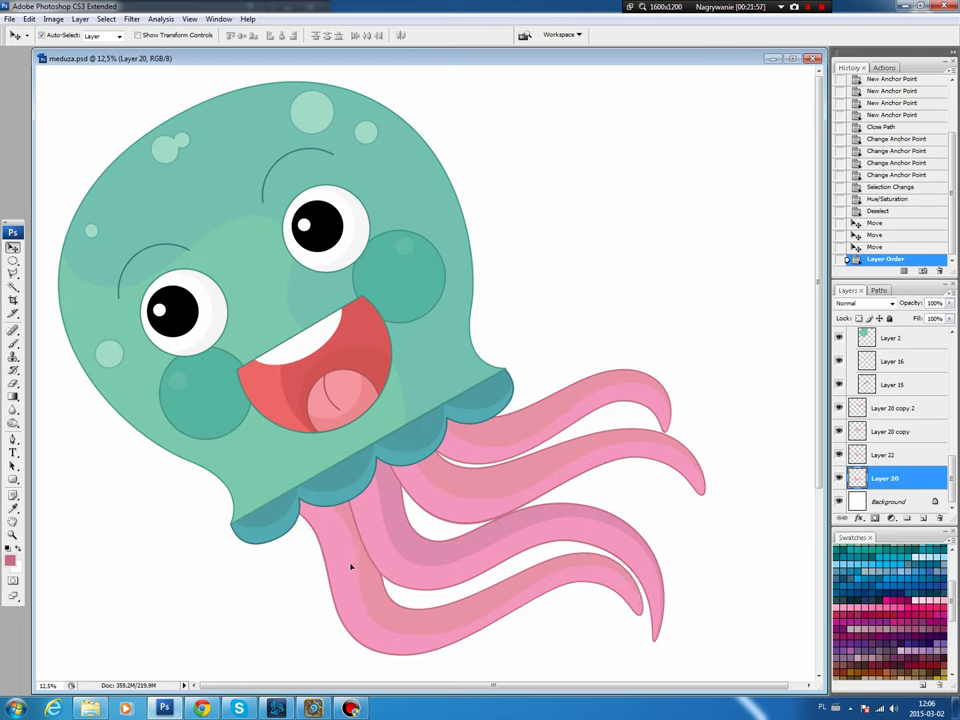
{"action": "left_click_drag", "start_coordinate": [350, 565], "coordinate": [367, 527]}
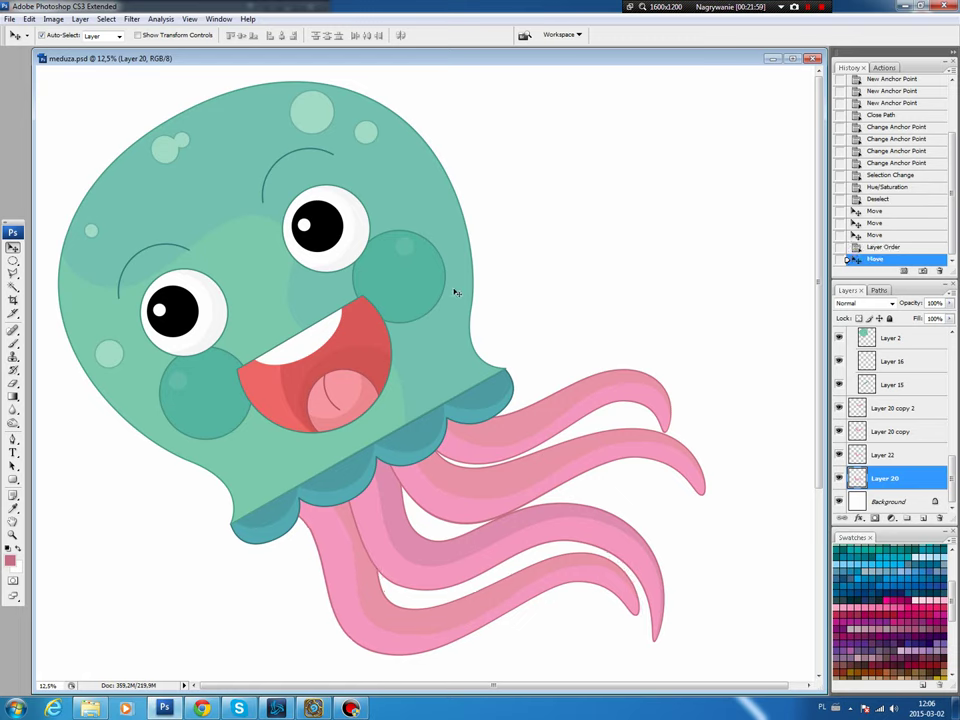
Step: Unlink Layer 18 and raise the right eyebrow above the right eye
{"action": "left_click", "coordinate": [267, 206]}
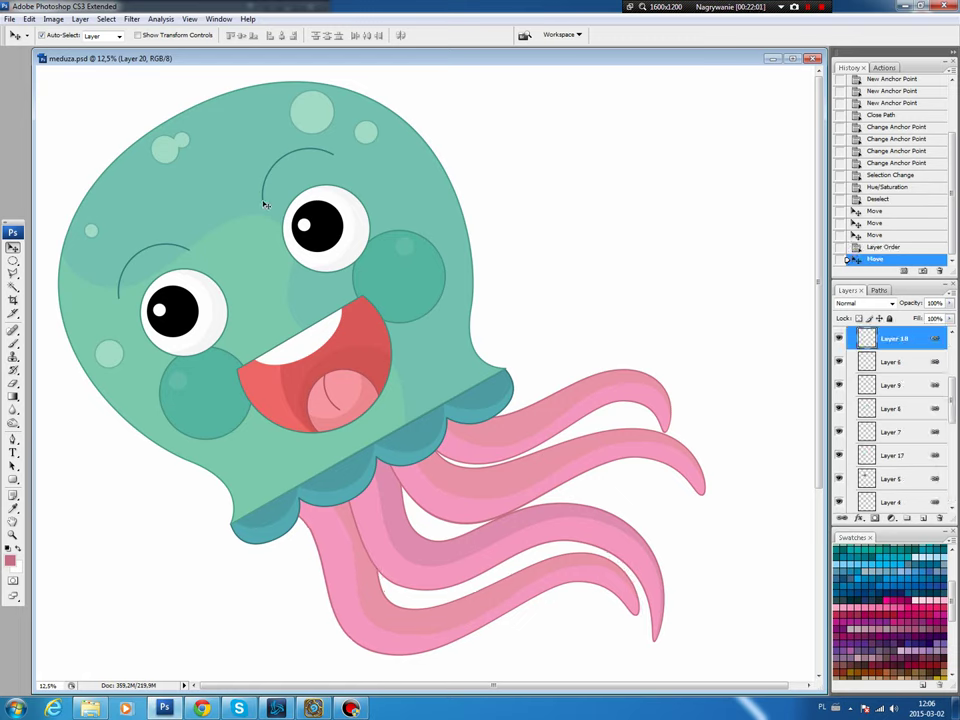
{"action": "left_click", "coordinate": [843, 518]}
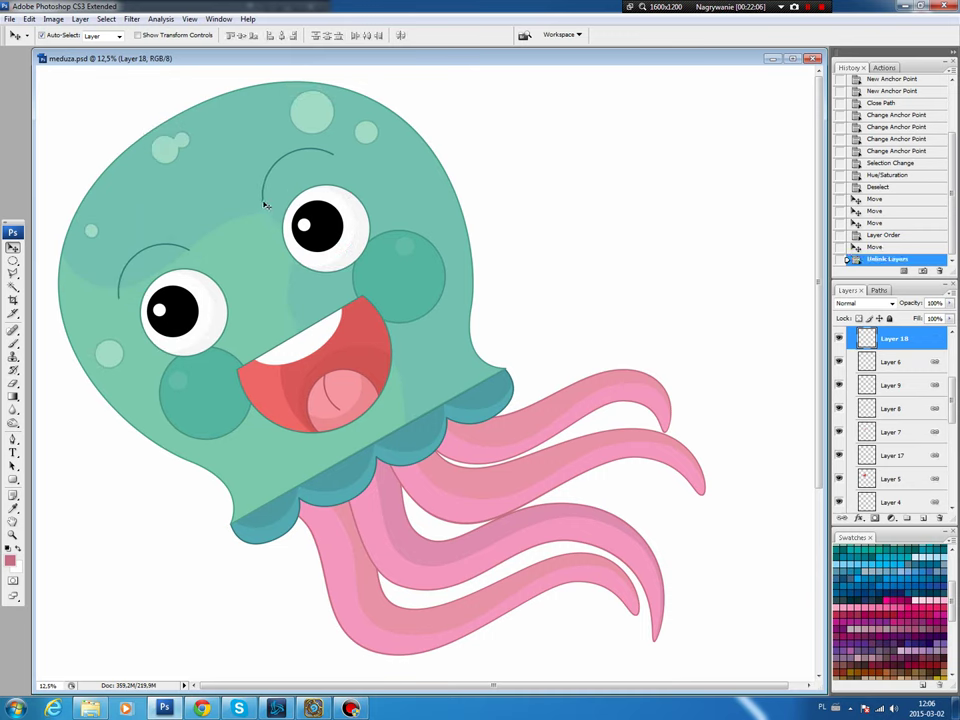
{"action": "left_click_drag", "start_coordinate": [265, 205], "coordinate": [259, 188]}
{"action": "left_click_drag", "start_coordinate": [260, 190], "coordinate": [259, 189]}
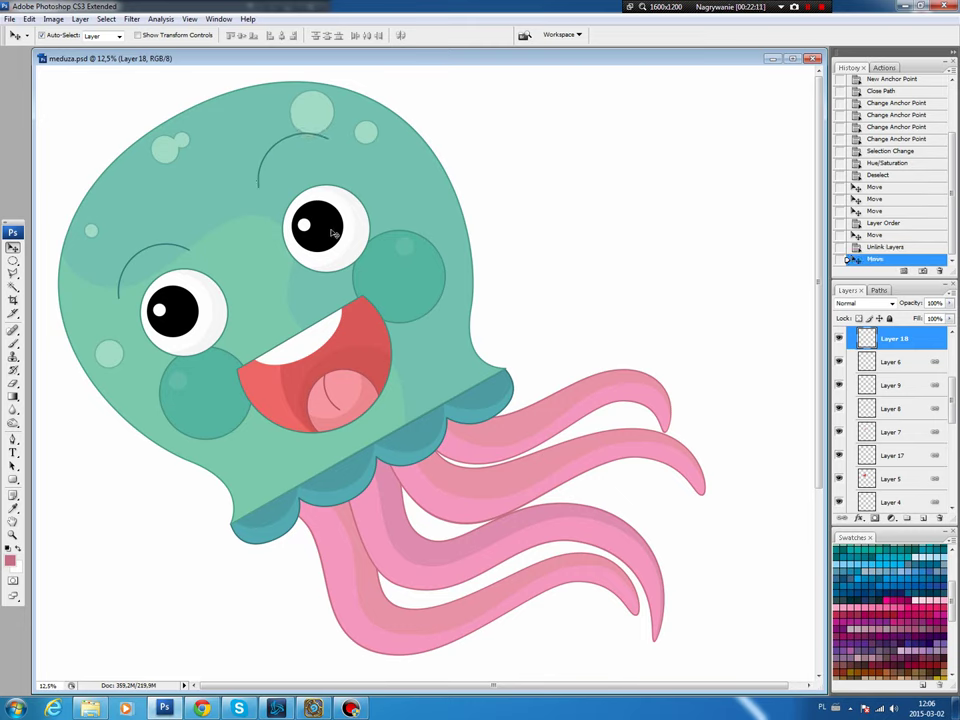
Step: Nudge both black pupils slightly left so the eyes glance left
{"action": "left_click_drag", "start_coordinate": [332, 232], "coordinate": [322, 238]}
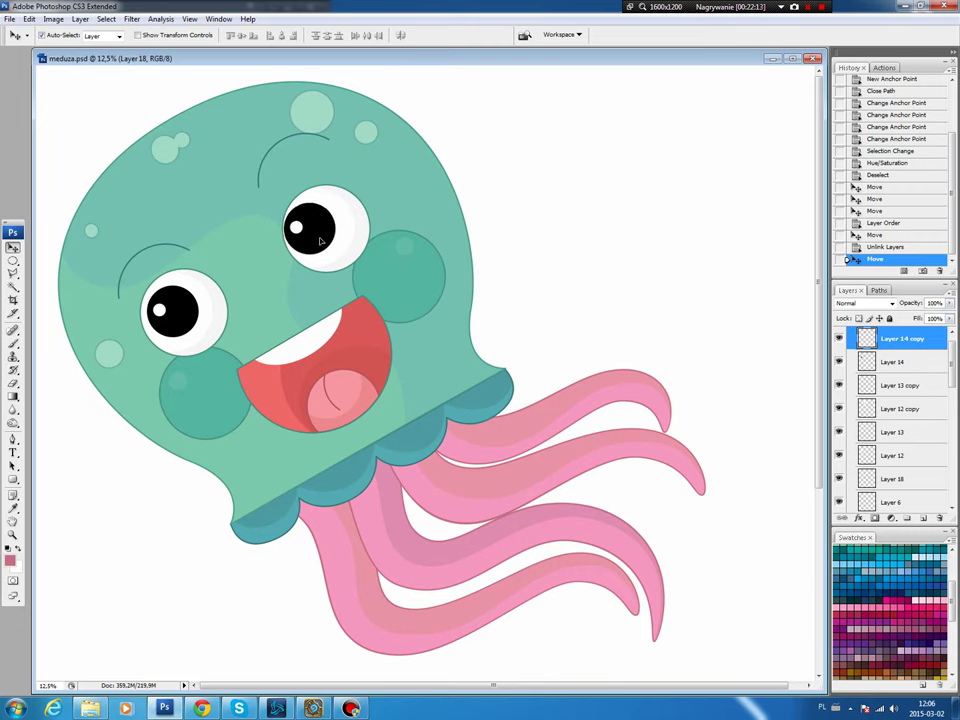
{"action": "left_click_drag", "start_coordinate": [322, 238], "coordinate": [323, 235]}
{"action": "left_click", "coordinate": [190, 305]}
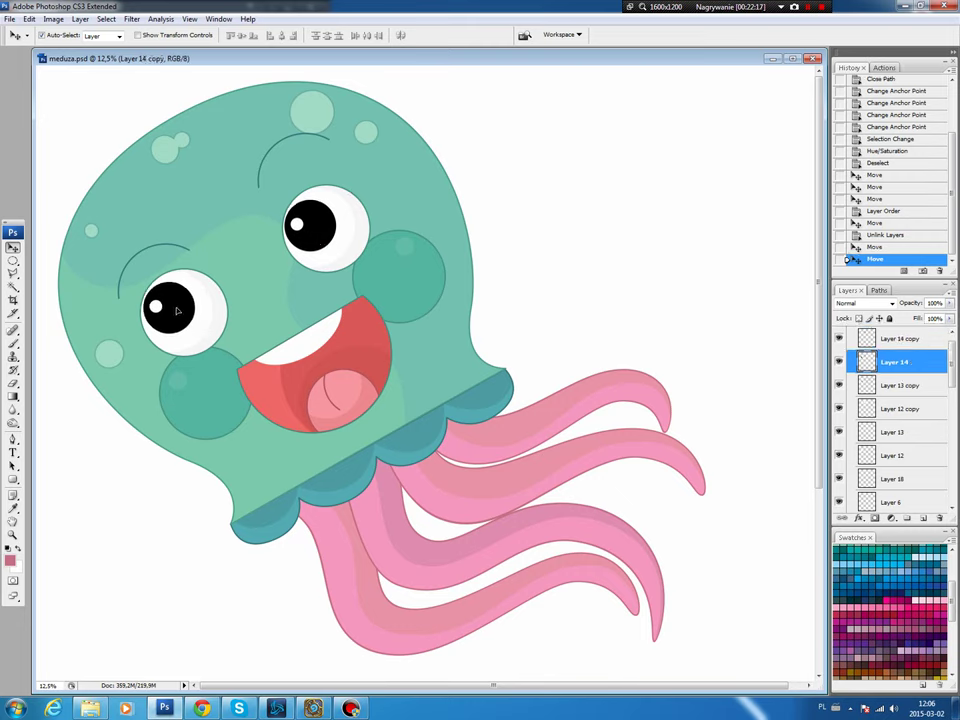
{"action": "left_click_drag", "start_coordinate": [177, 311], "coordinate": [179, 312]}
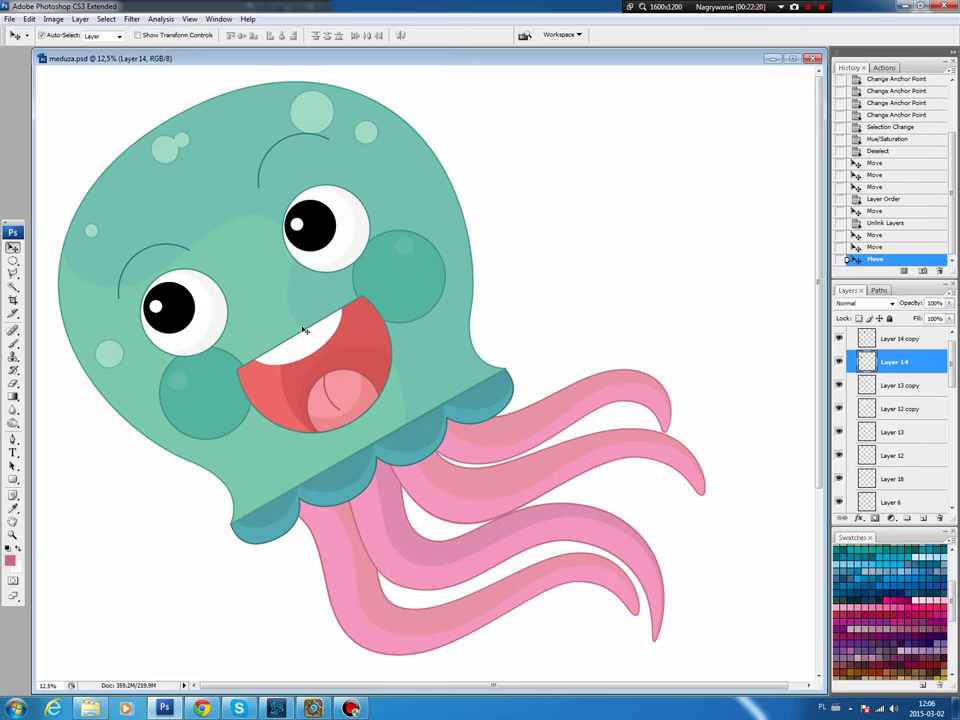
{"action": "left_click", "coordinate": [462, 366]}
Step: Draw a closed pen path around the right side of the jellyfish bell
{"action": "key", "text": "p"}
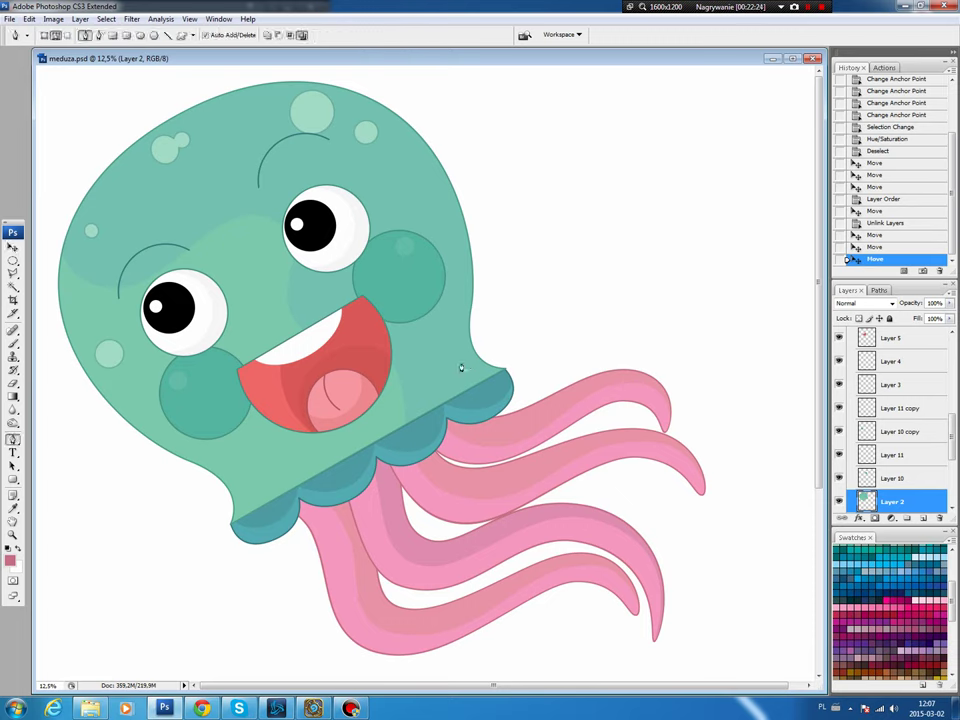
{"action": "left_click", "coordinate": [357, 97]}
{"action": "left_click", "coordinate": [355, 183]}
{"action": "left_click", "coordinate": [446, 225]}
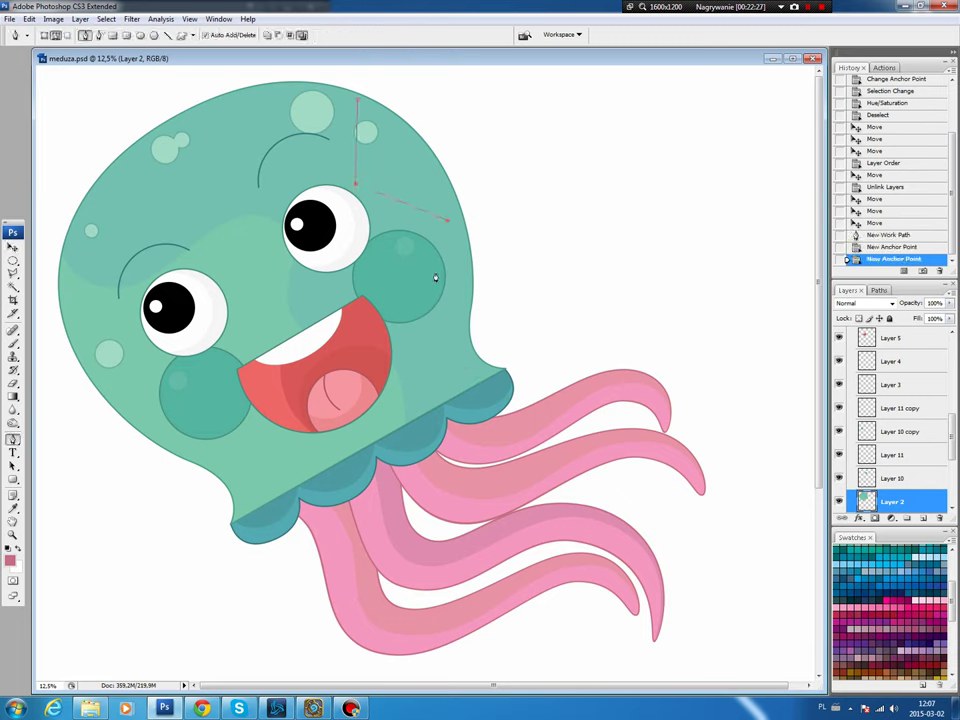
{"action": "left_click", "coordinate": [408, 357]}
{"action": "left_click", "coordinate": [492, 424]}
{"action": "left_click", "coordinate": [556, 325]}
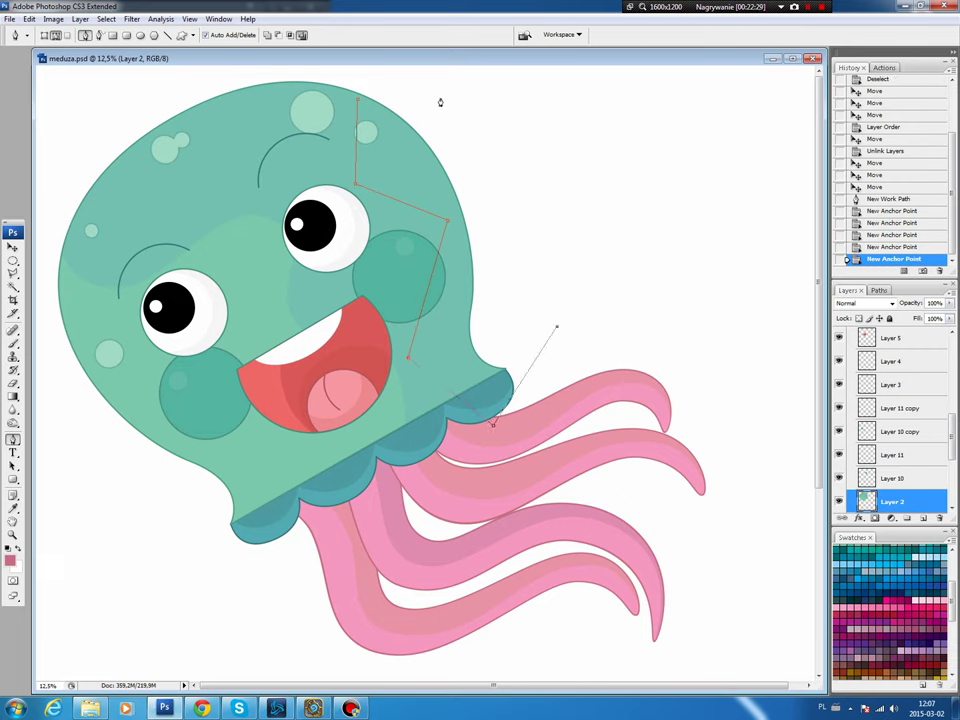
{"action": "left_click", "coordinate": [440, 97]}
{"action": "left_click", "coordinate": [358, 98]}
Step: Bend the path's anchors into wavy curves and load the Work Path as a selection
{"action": "left_click_drag", "start_coordinate": [358, 98], "coordinate": [361, 92]}
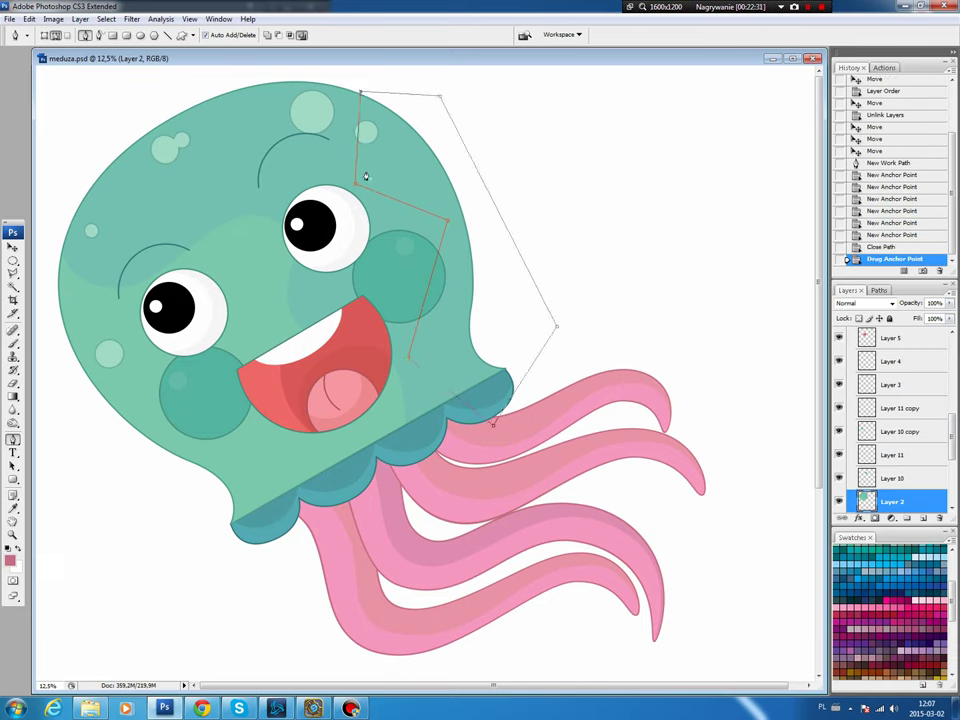
{"action": "mouse_move", "coordinate": [358, 187]}
{"action": "left_mouse_down"}
{"action": "mouse_move", "coordinate": [358, 168]}
{"action": "mouse_move", "coordinate": [371, 210]}
{"action": "left_mouse_up"}
{"action": "left_click_drag", "start_coordinate": [446, 221], "coordinate": [474, 259]}
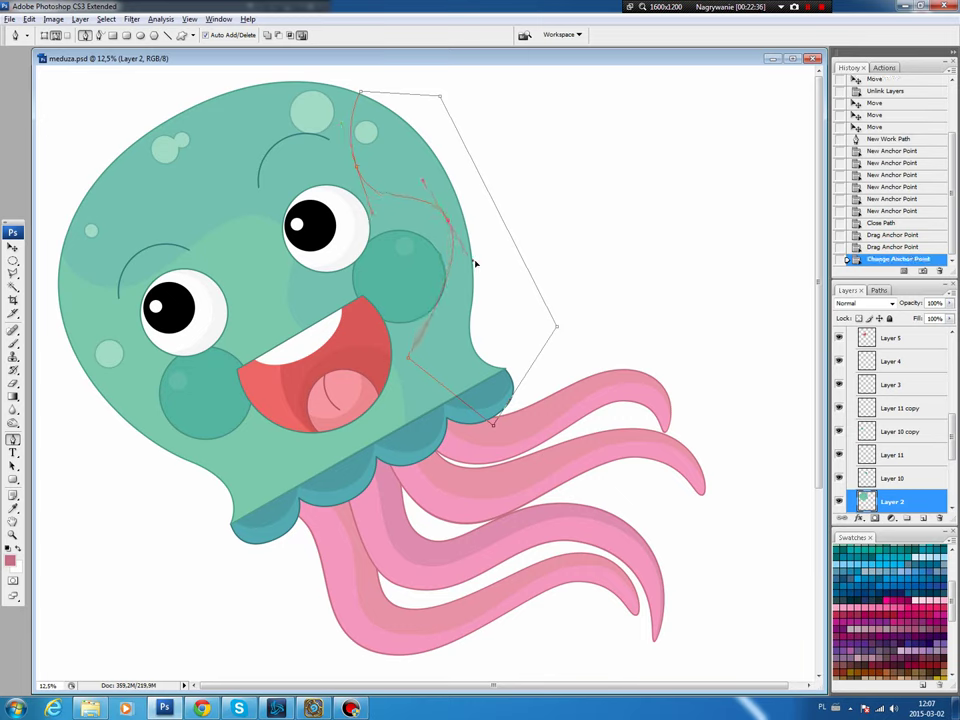
{"action": "left_click_drag", "start_coordinate": [376, 213], "coordinate": [381, 204]}
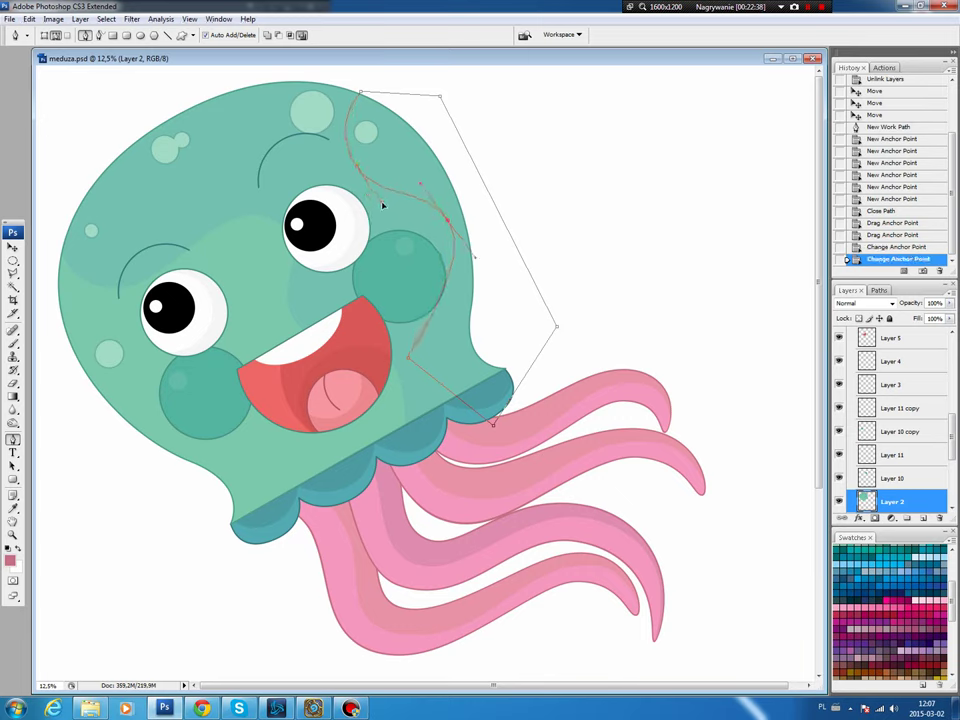
{"action": "left_click_drag", "start_coordinate": [410, 366], "coordinate": [418, 430]}
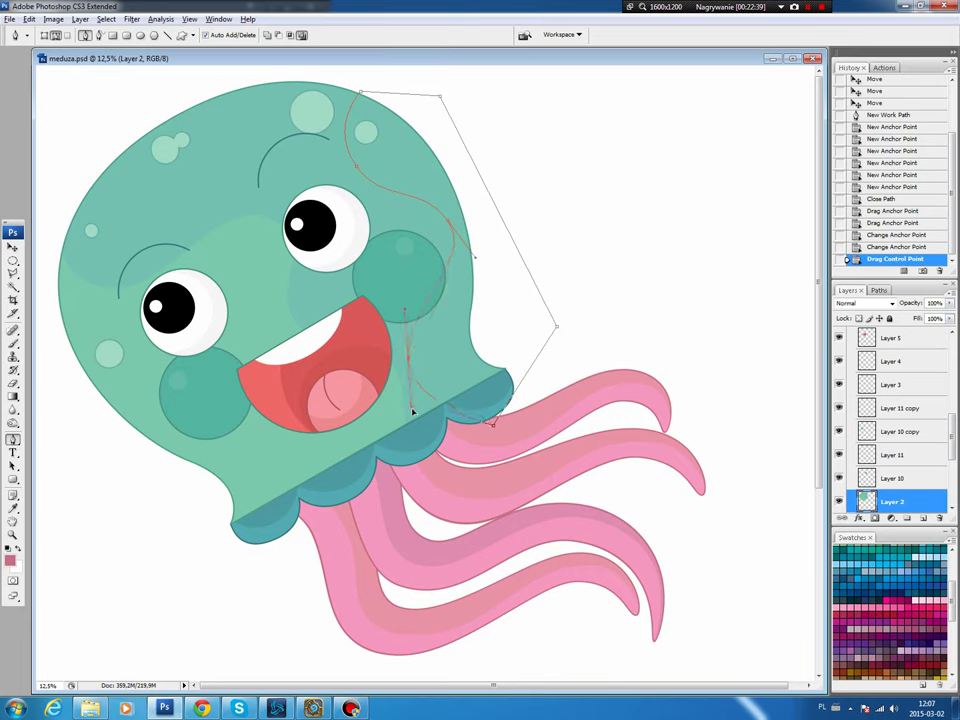
{"action": "left_click", "coordinate": [418, 430]}
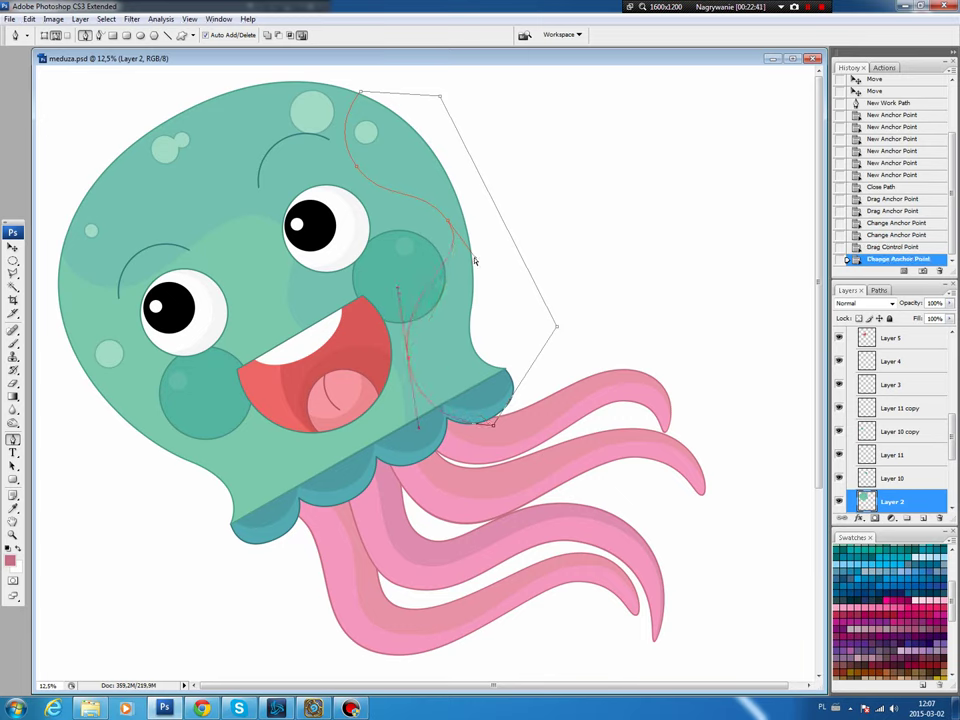
{"action": "left_click_drag", "start_coordinate": [463, 268], "coordinate": [456, 229]}
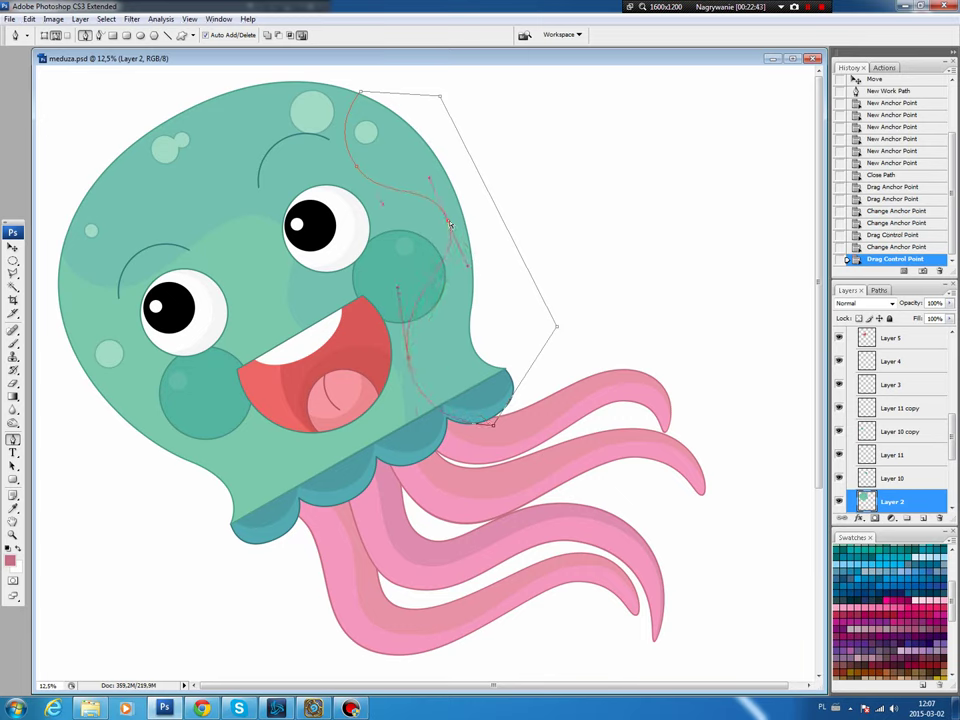
{"action": "left_click_drag", "start_coordinate": [330, 150], "coordinate": [358, 170]}
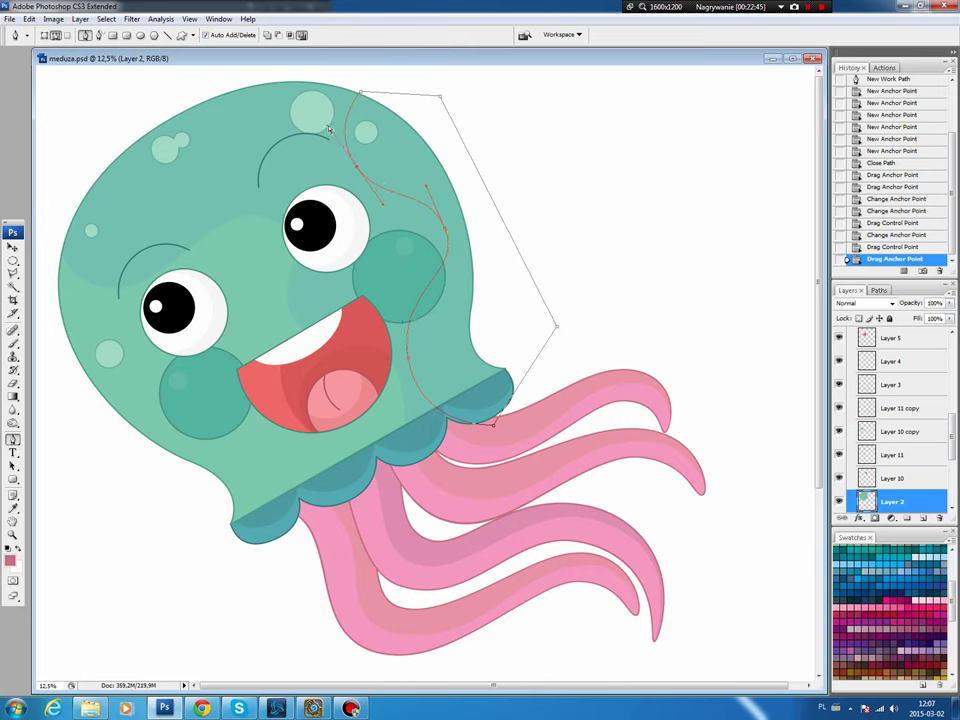
{"action": "left_click_drag", "start_coordinate": [455, 229], "coordinate": [443, 230]}
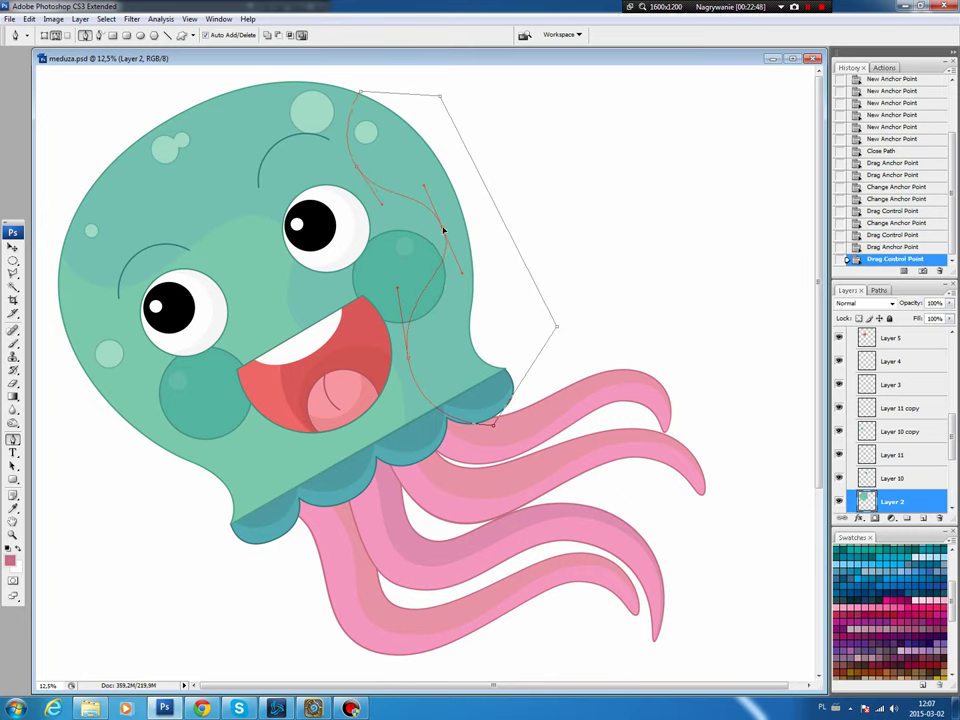
{"action": "left_click", "coordinate": [877, 290]}
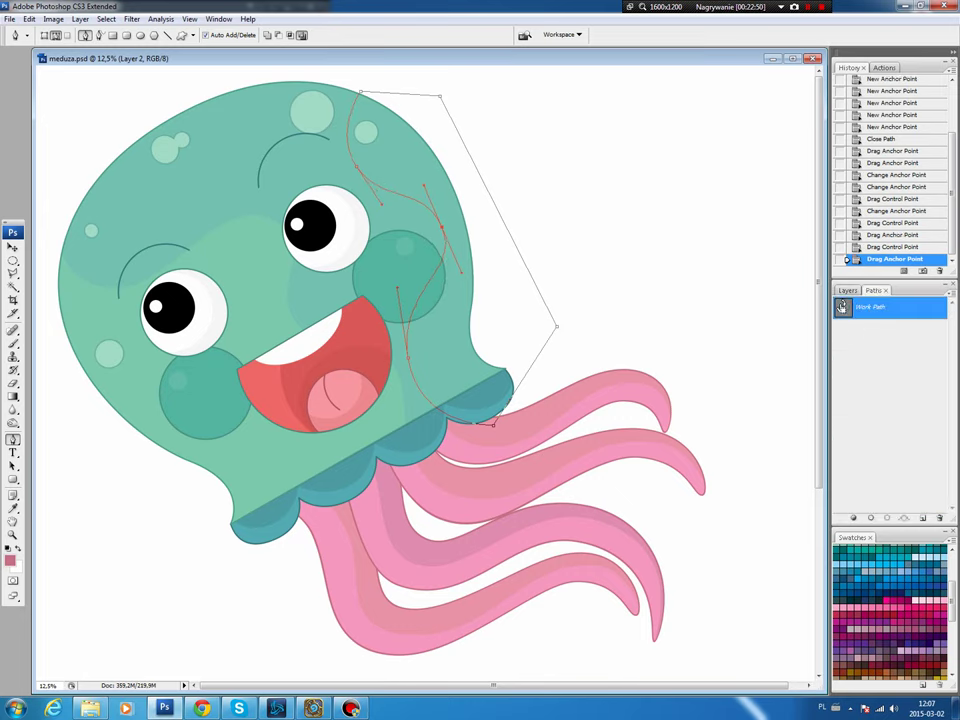
{"action": "left_click", "coordinate": [843, 305], "text": "ctrl"}
Step: Apply Hue +7, Saturation +15, Lightness -11 to the selected band, then deselect
{"action": "key", "text": "ctrl+u"}
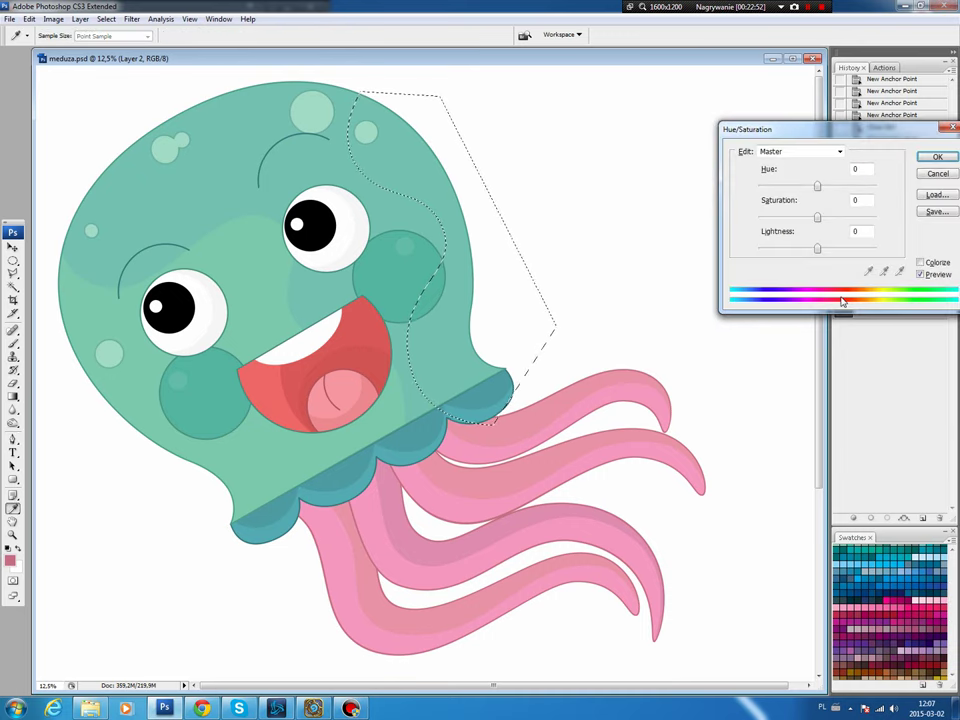
{"action": "left_click_drag", "start_coordinate": [817, 186], "coordinate": [822, 187]}
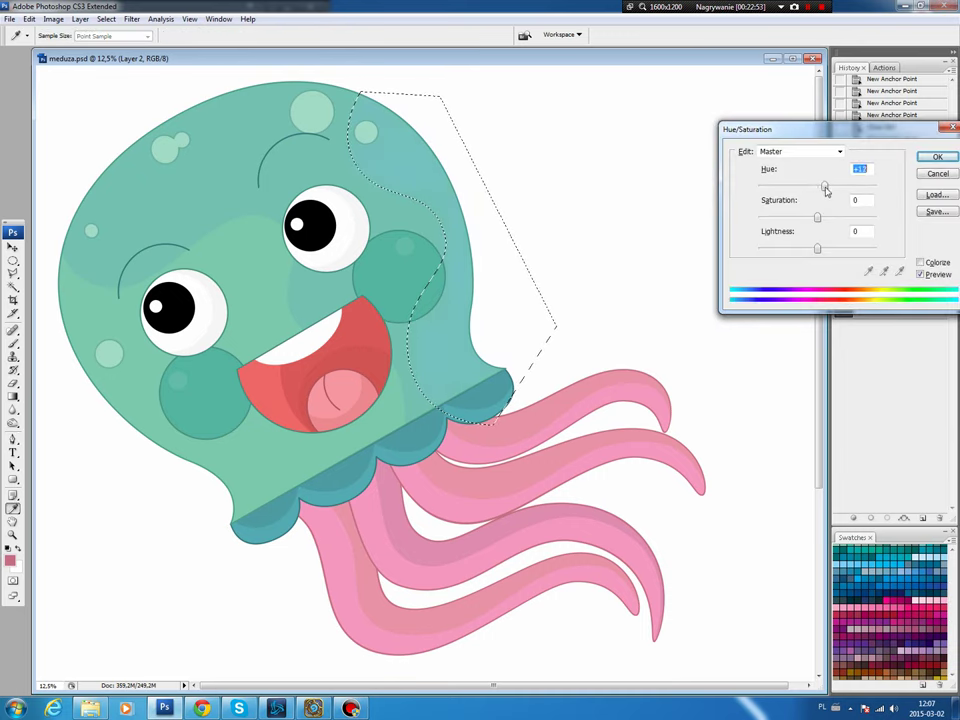
{"action": "left_click_drag", "start_coordinate": [817, 249], "coordinate": [811, 250]}
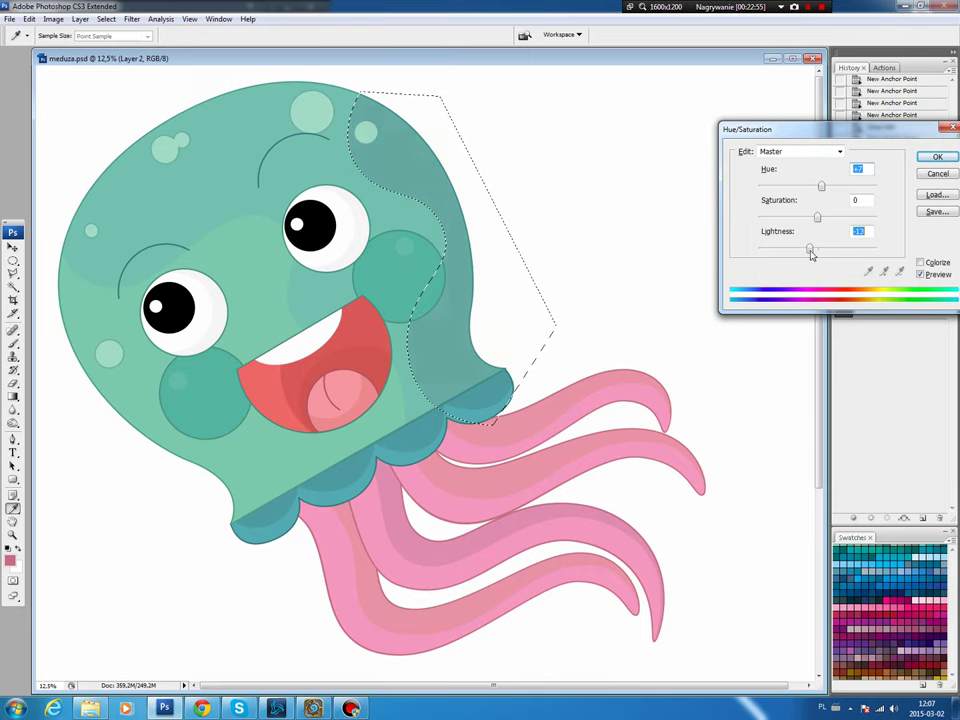
{"action": "left_click_drag", "start_coordinate": [821, 187], "coordinate": [829, 220]}
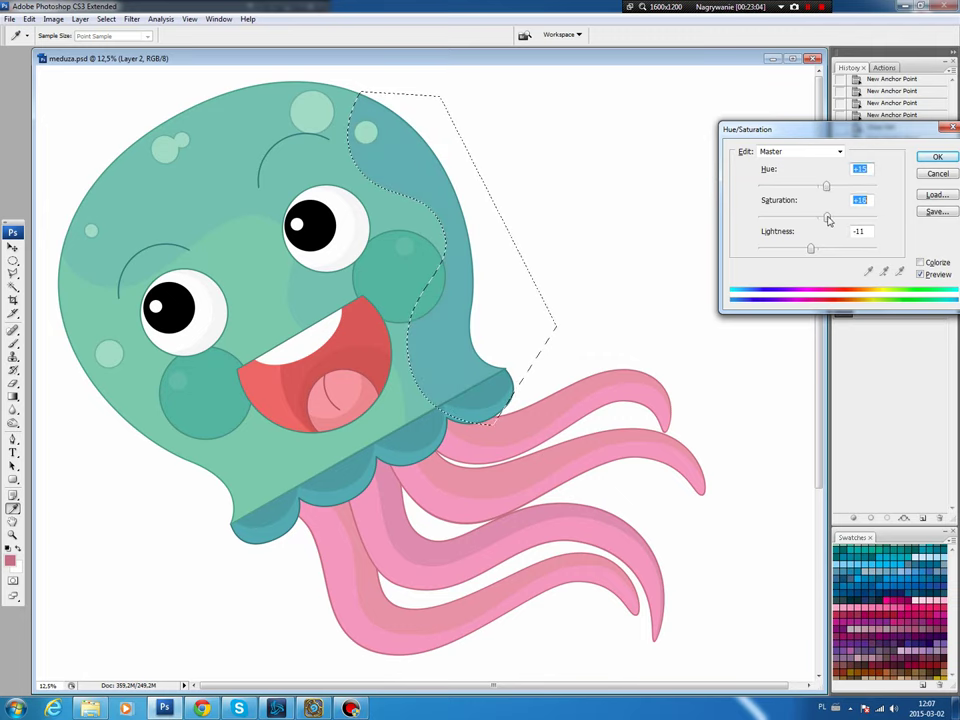
{"action": "left_click_drag", "start_coordinate": [811, 249], "coordinate": [810, 251]}
{"action": "left_click_drag", "start_coordinate": [823, 185], "coordinate": [821, 189]}
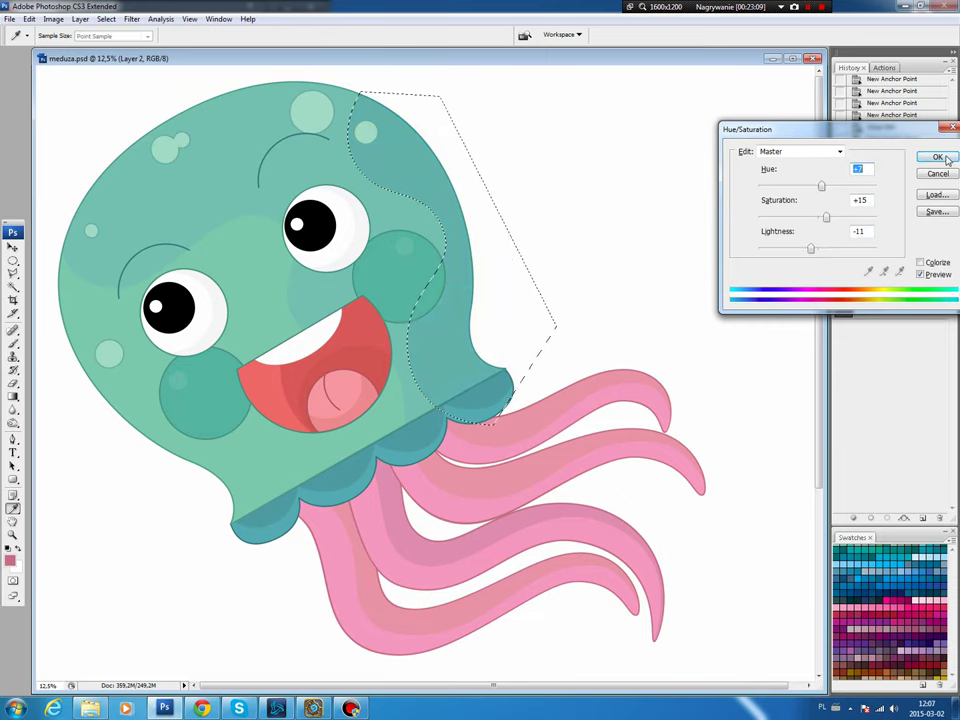
{"action": "left_click", "coordinate": [937, 157]}
{"action": "key", "text": "ctrl+d"}
Step: Rearrange the pink tentacles and duplicate one as Layer 22 copy, offset up and right
{"action": "key", "text": "v"}
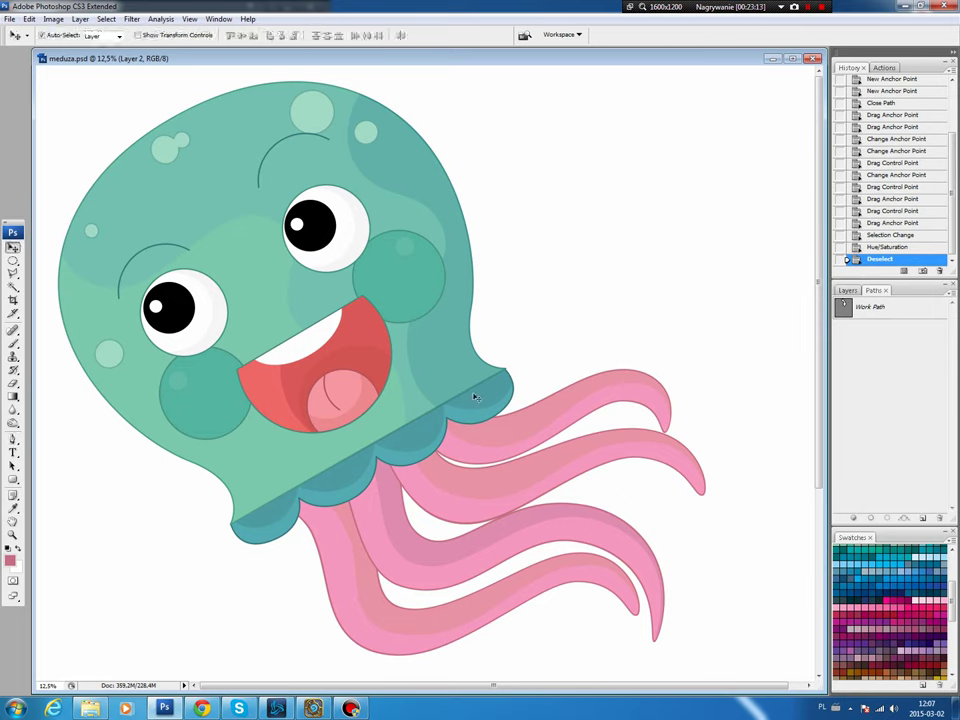
{"action": "mouse_move", "coordinate": [311, 553]}
{"action": "left_mouse_down"}
{"action": "mouse_move", "coordinate": [328, 542]}
{"action": "mouse_move", "coordinate": [314, 552]}
{"action": "left_mouse_up"}
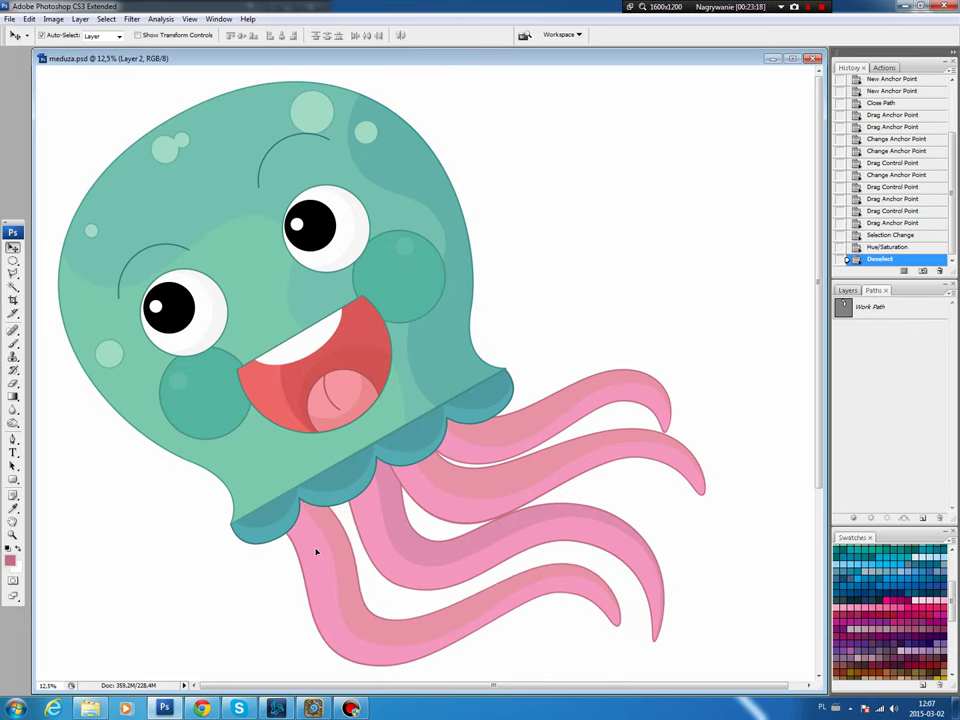
{"action": "mouse_move", "coordinate": [314, 552]}
{"action": "left_mouse_down"}
{"action": "mouse_move", "coordinate": [381, 537]}
{"action": "mouse_move", "coordinate": [334, 551]}
{"action": "left_mouse_up"}
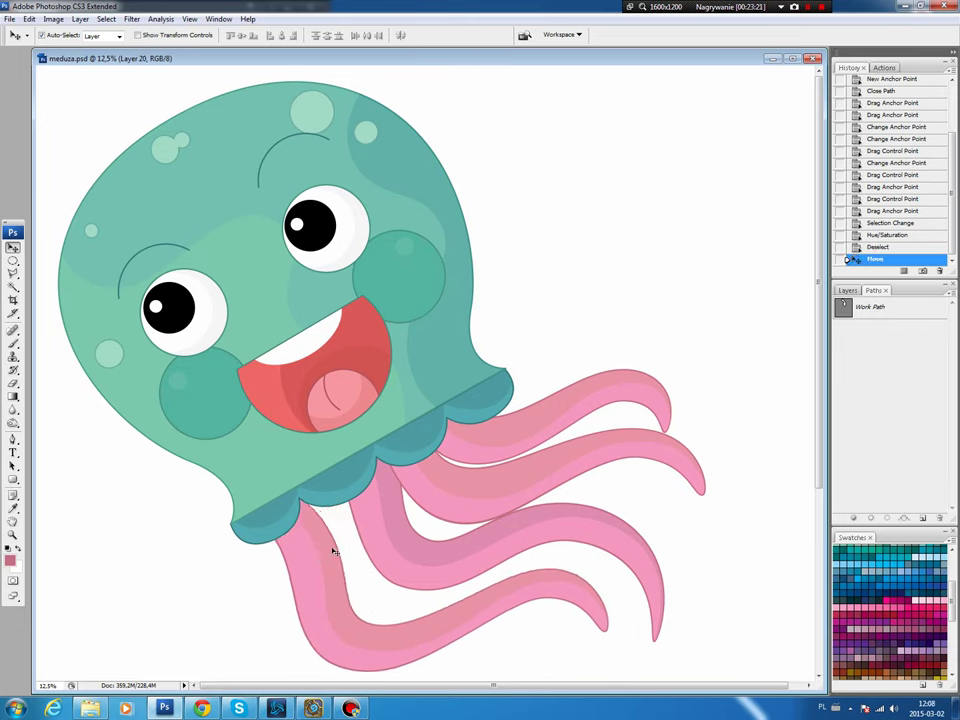
{"action": "left_click_drag", "start_coordinate": [380, 525], "coordinate": [366, 533]}
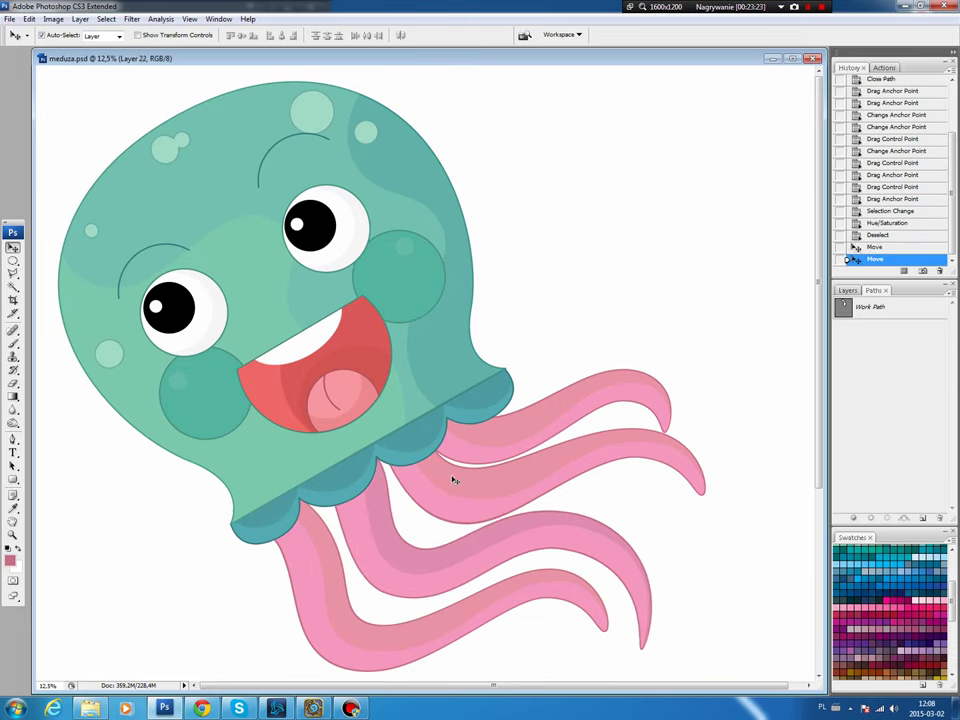
{"action": "left_click_drag", "start_coordinate": [501, 437], "coordinate": [523, 423]}
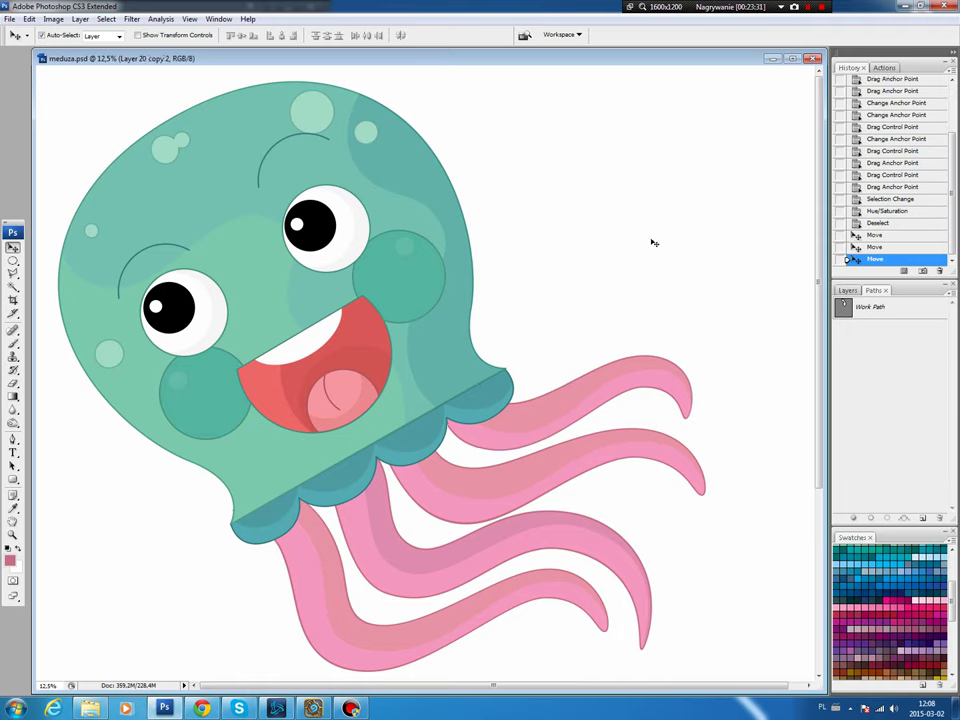
{"action": "key", "text": "F7"}
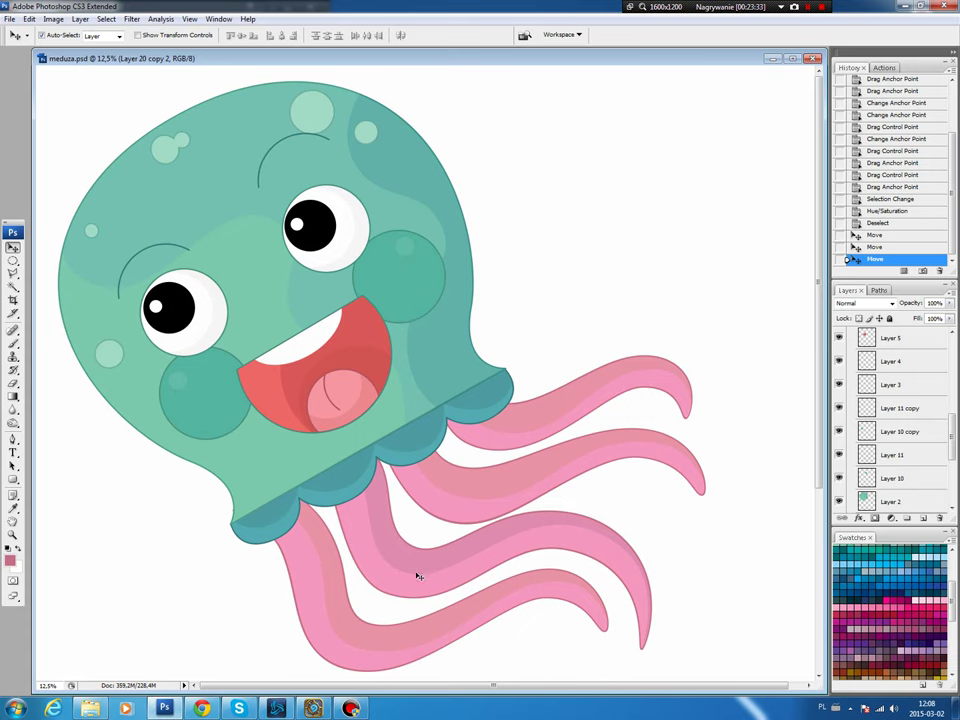
{"action": "mouse_move", "coordinate": [419, 576]}
{"action": "left_mouse_down"}
{"action": "mouse_move", "coordinate": [445, 512]}
{"action": "mouse_move", "coordinate": [495, 473]}
{"action": "left_mouse_up"}
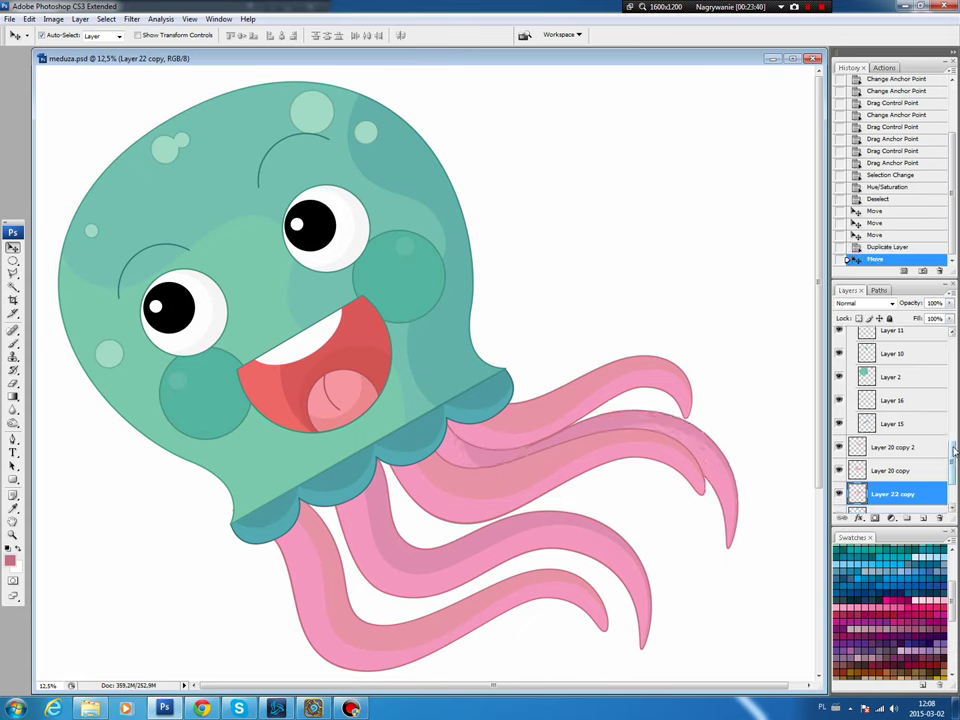
Step: Move Layer 22 copy above Background, darken it to mauve (Saturation -4, Lightness -26), and nudge it
{"action": "left_click_drag", "start_coordinate": [906, 490], "coordinate": [888, 481]}
{"action": "key", "text": "ctrl+u"}
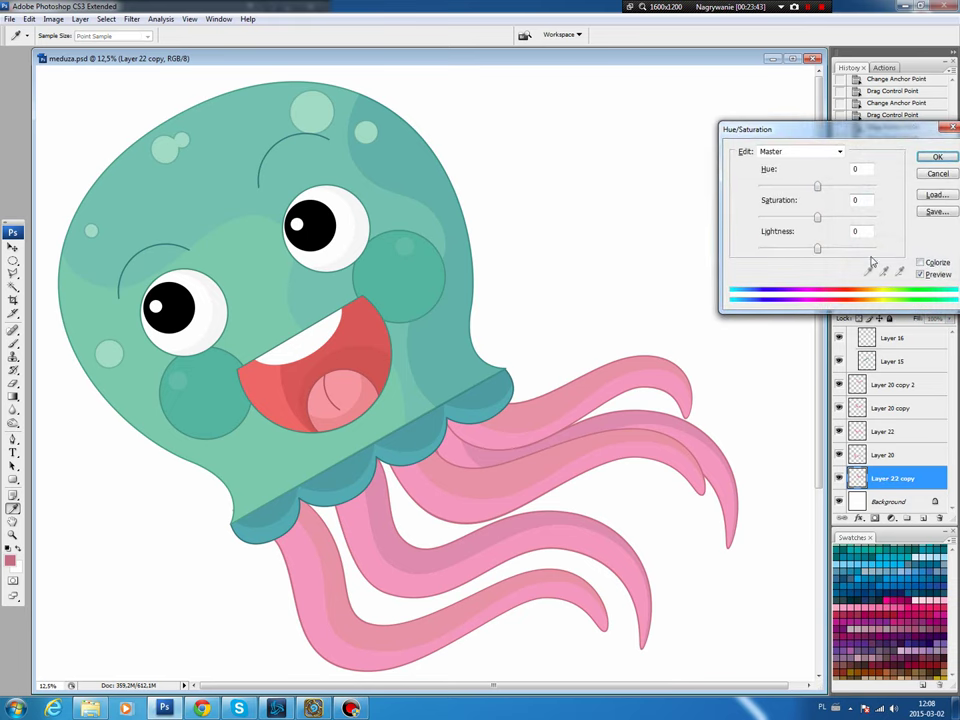
{"action": "mouse_move", "coordinate": [817, 186]}
{"action": "left_mouse_down"}
{"action": "mouse_move", "coordinate": [799, 187]}
{"action": "mouse_move", "coordinate": [815, 217]}
{"action": "mouse_move", "coordinate": [802, 250]}
{"action": "left_mouse_up"}
{"action": "left_click_drag", "start_coordinate": [806, 187], "coordinate": [812, 190]}
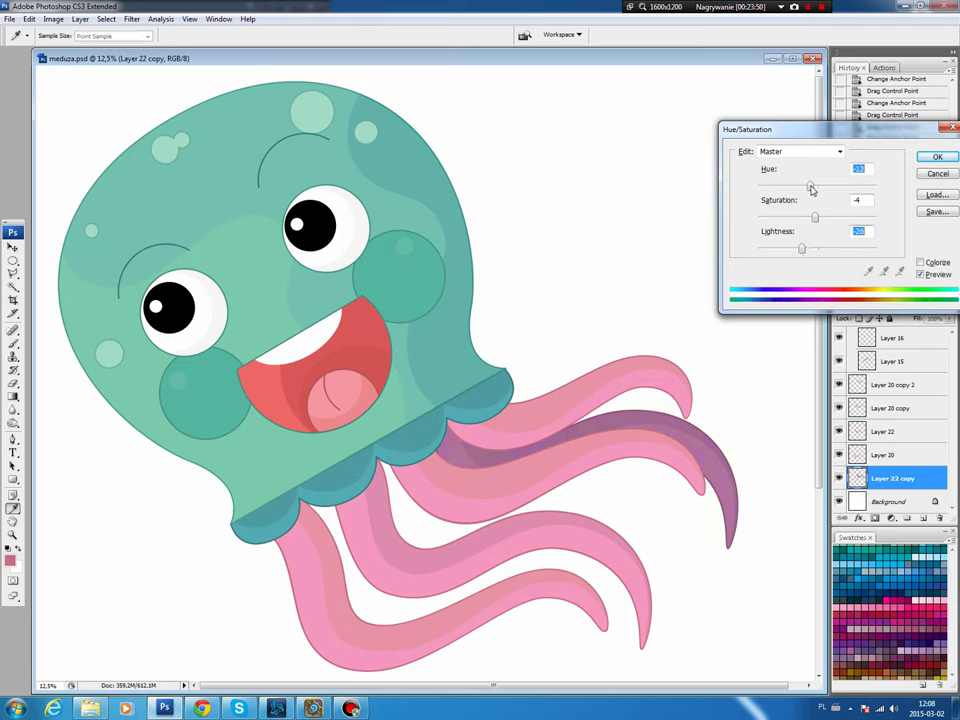
{"action": "left_click", "coordinate": [936, 157]}
{"action": "left_click_drag", "start_coordinate": [698, 442], "coordinate": [716, 456]}
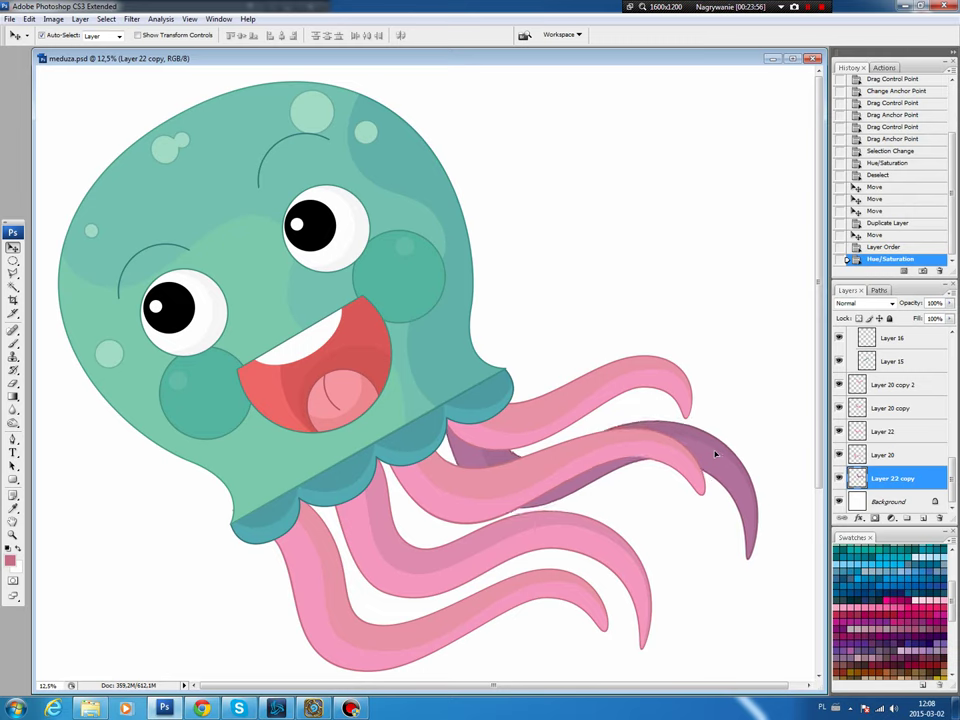
Step: Duplicate Layer 20 copy as Layer 20 copy 3, stack it above Background, and rotate it about 16°
{"action": "left_click_drag", "start_coordinate": [716, 456], "coordinate": [706, 452]}
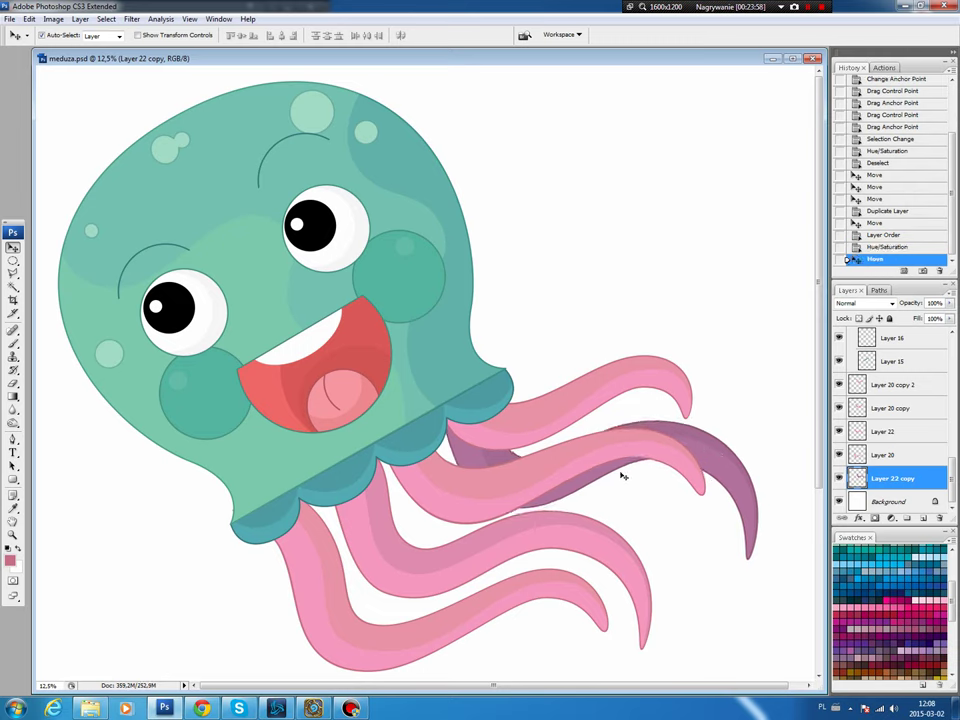
{"action": "left_click", "coordinate": [561, 470]}
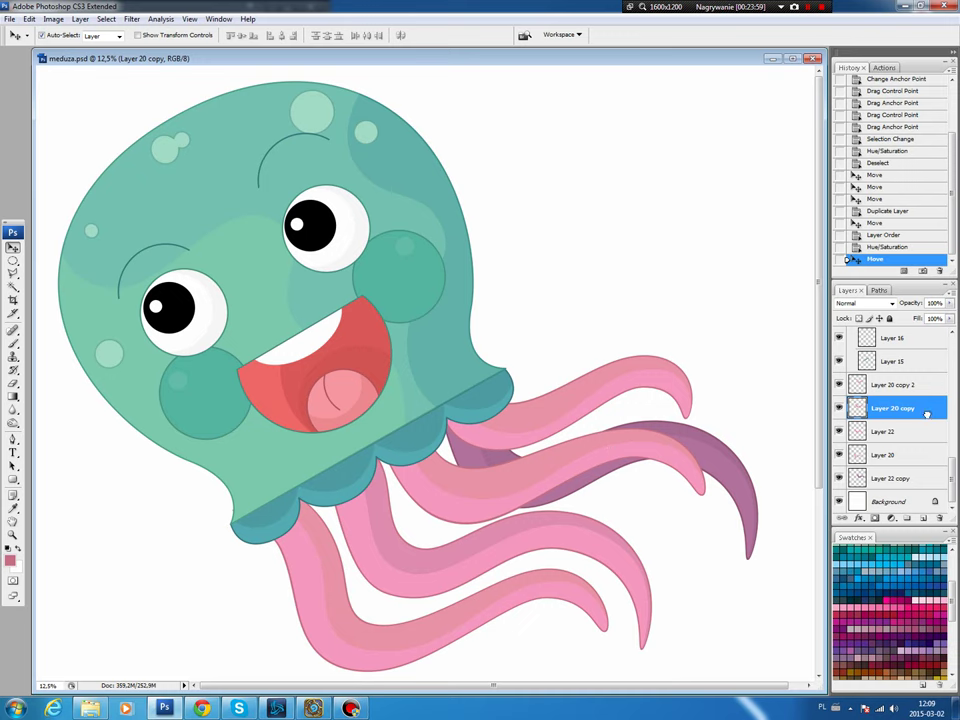
{"action": "mouse_move", "coordinate": [505, 473]}
{"action": "left_mouse_down"}
{"action": "mouse_move", "coordinate": [450, 562]}
{"action": "mouse_move", "coordinate": [456, 581]}
{"action": "left_mouse_up"}
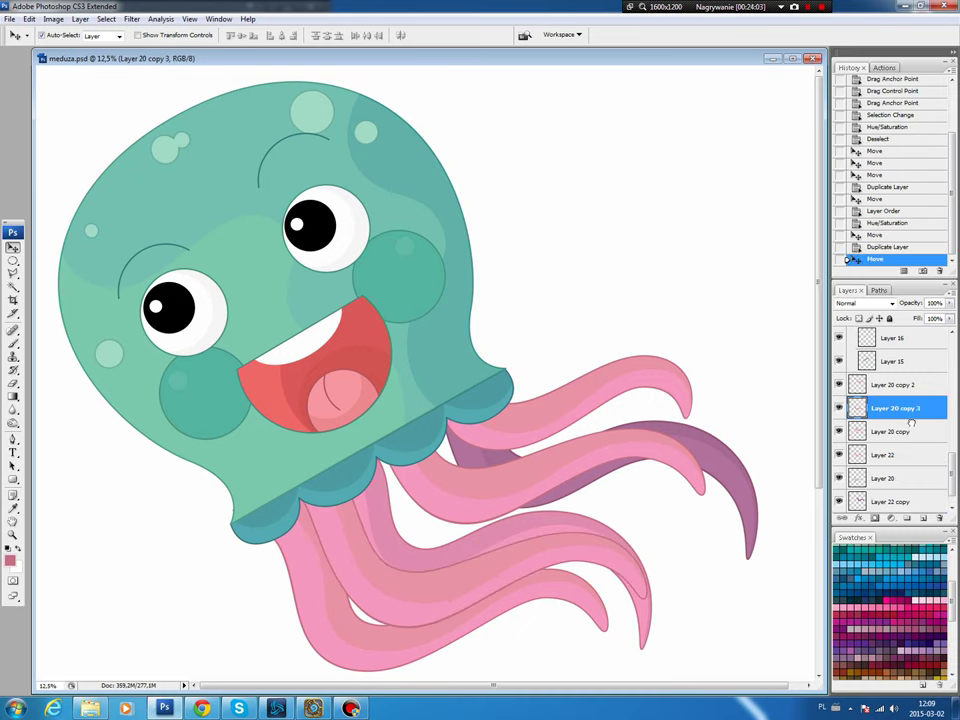
{"action": "left_click_drag", "start_coordinate": [912, 424], "coordinate": [898, 488]}
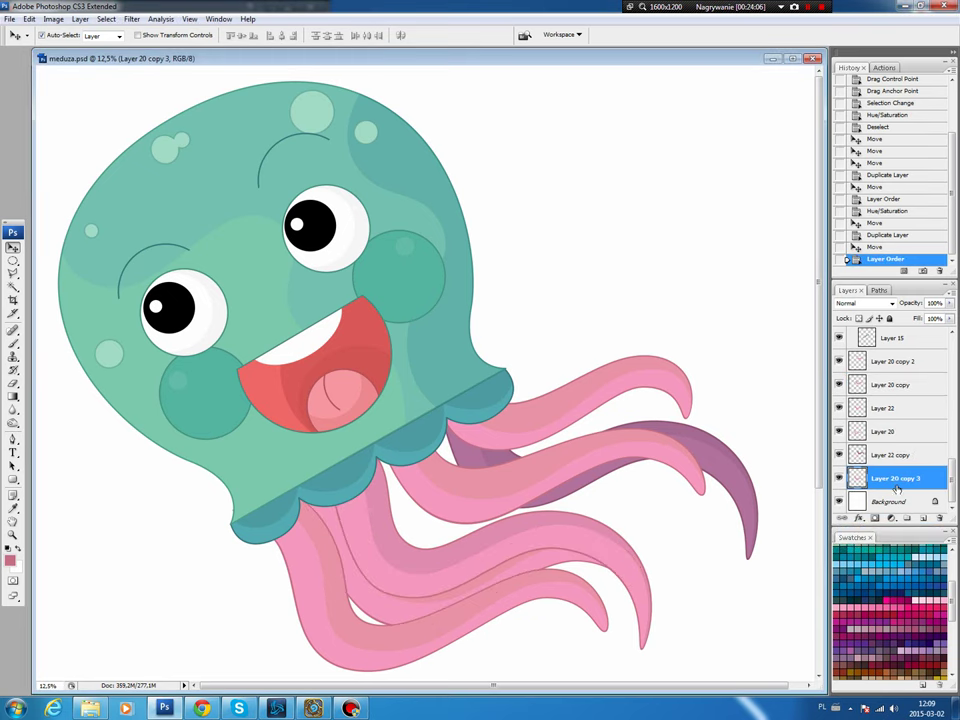
{"action": "key", "text": "ctrl+t"}
{"action": "mouse_move", "coordinate": [696, 407]}
{"action": "left_mouse_down"}
{"action": "mouse_move", "coordinate": [563, 578]}
{"action": "mouse_move", "coordinate": [586, 601]}
{"action": "left_mouse_up"}
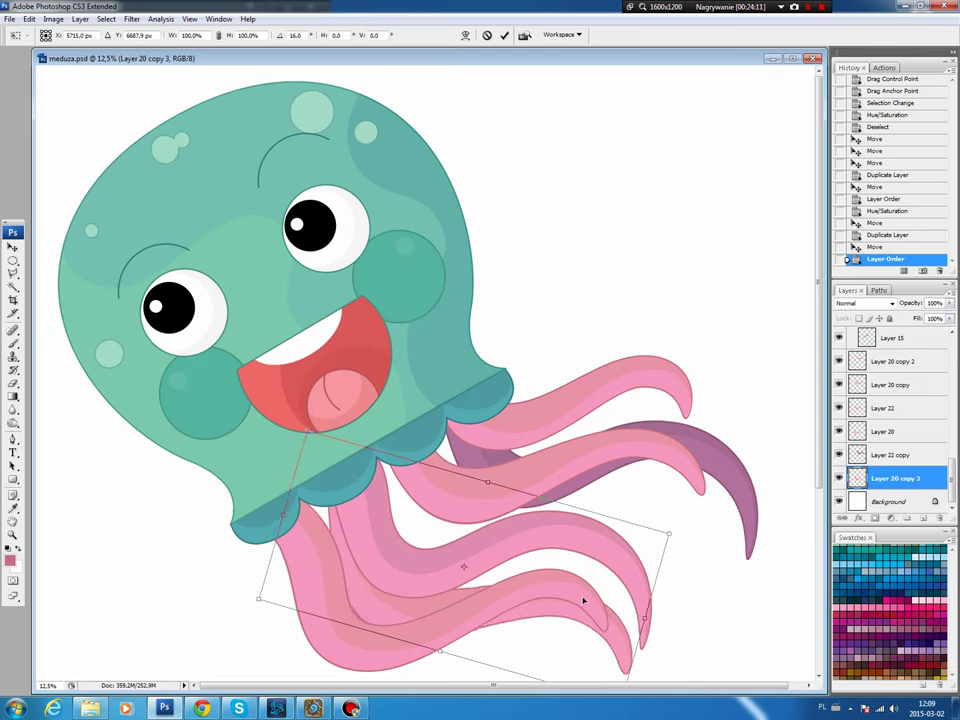
{"action": "left_click_drag", "start_coordinate": [586, 601], "coordinate": [582, 598]}
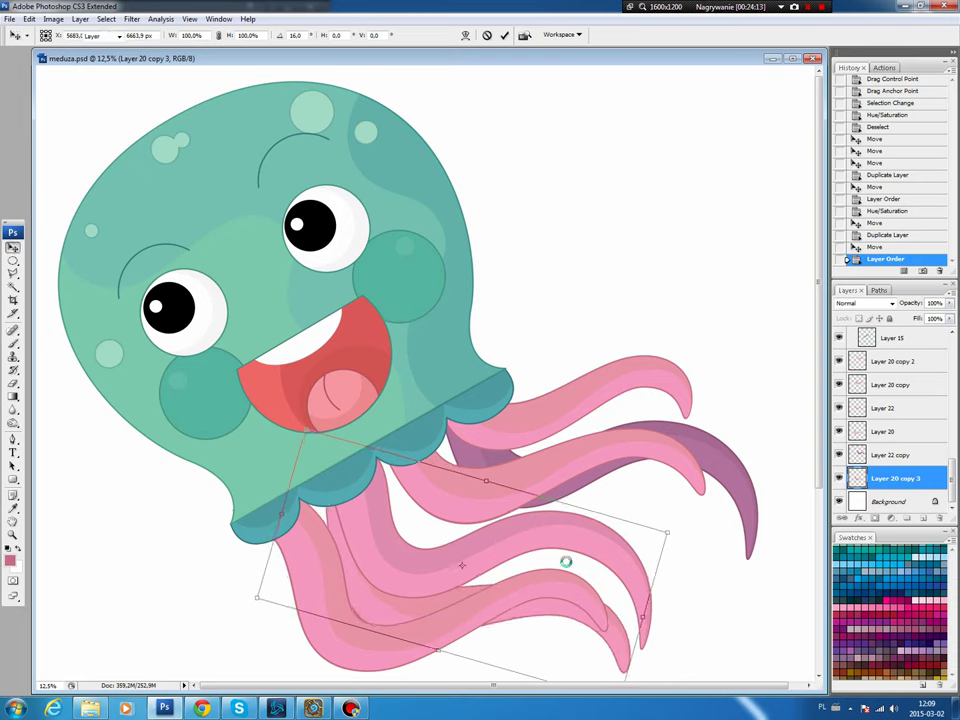
{"action": "key", "text": "Return"}
Step: Darken Layer 20 copy 3 toward purple with Saturation +14 and Lightness -27
{"action": "key", "text": "ctrl+u"}
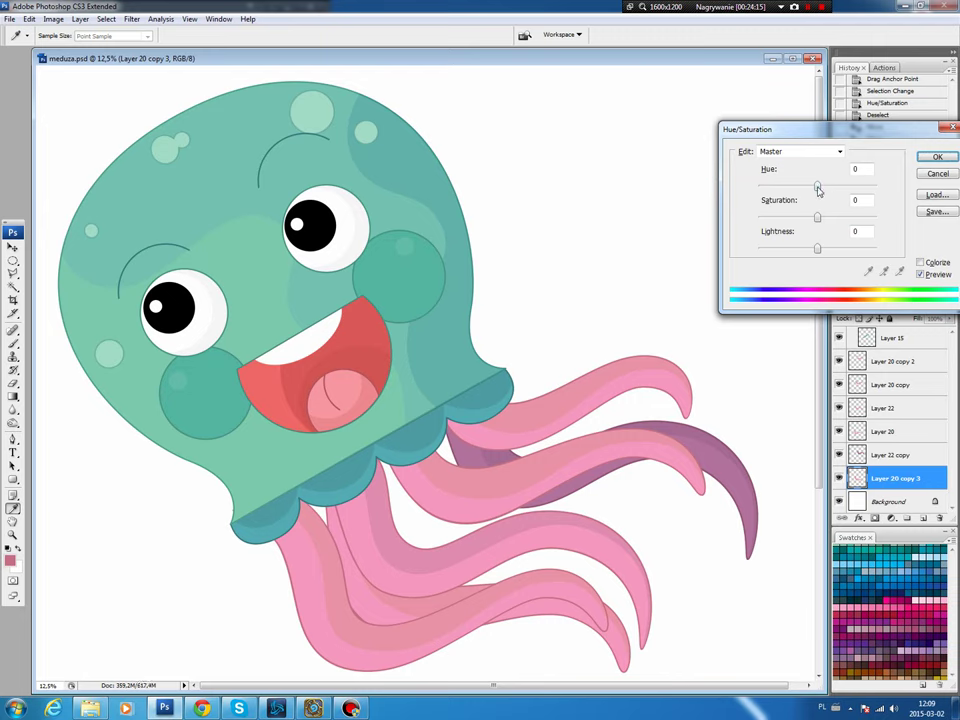
{"action": "left_click_drag", "start_coordinate": [818, 190], "coordinate": [809, 188]}
{"action": "mouse_move", "coordinate": [816, 250]}
{"action": "left_mouse_down"}
{"action": "mouse_move", "coordinate": [804, 250]}
{"action": "mouse_move", "coordinate": [826, 218]}
{"action": "mouse_move", "coordinate": [812, 187]}
{"action": "left_mouse_up"}
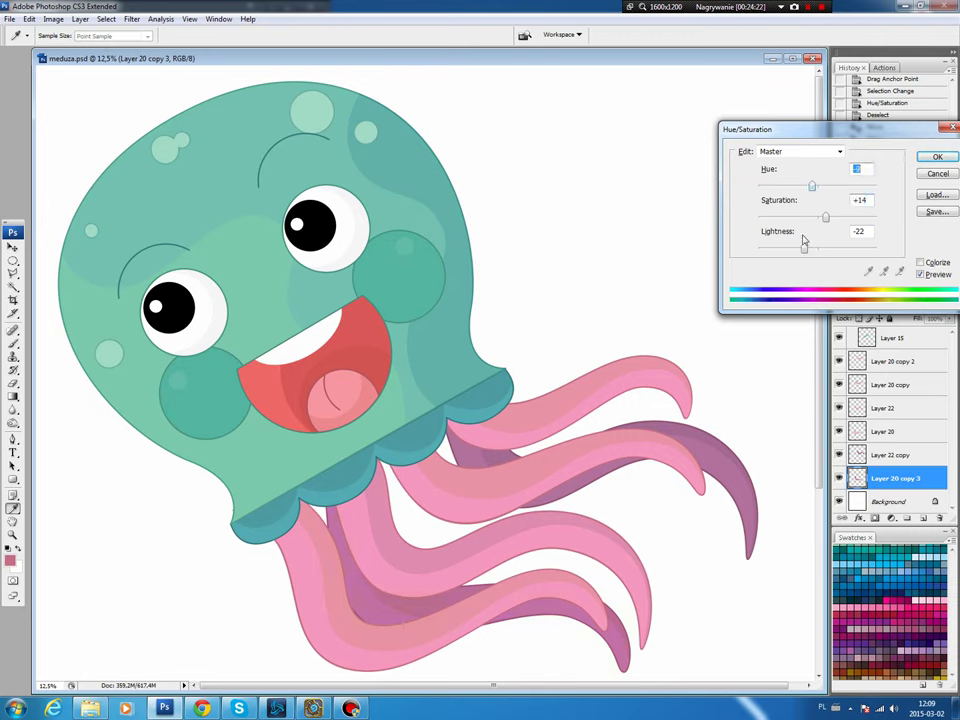
{"action": "left_click_drag", "start_coordinate": [806, 250], "coordinate": [800, 250]}
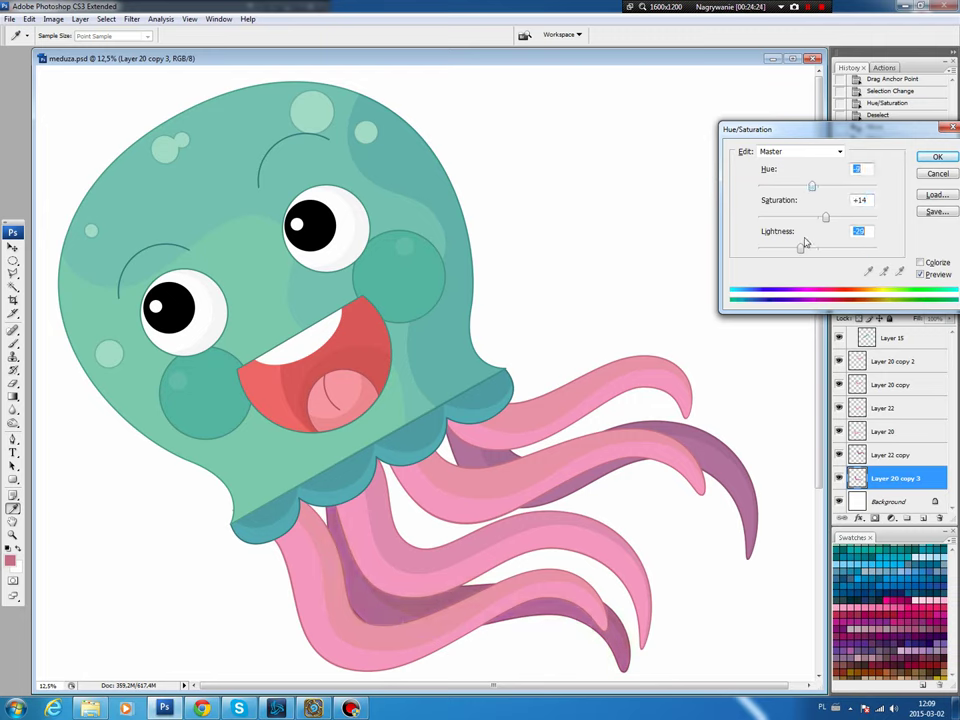
{"action": "left_click_drag", "start_coordinate": [812, 187], "coordinate": [809, 187]}
{"action": "key", "text": "Return"}
Step: Shift the back tentacle left and down and reposition the mauve Layer 22 copy tentacle
{"action": "key", "text": "v"}
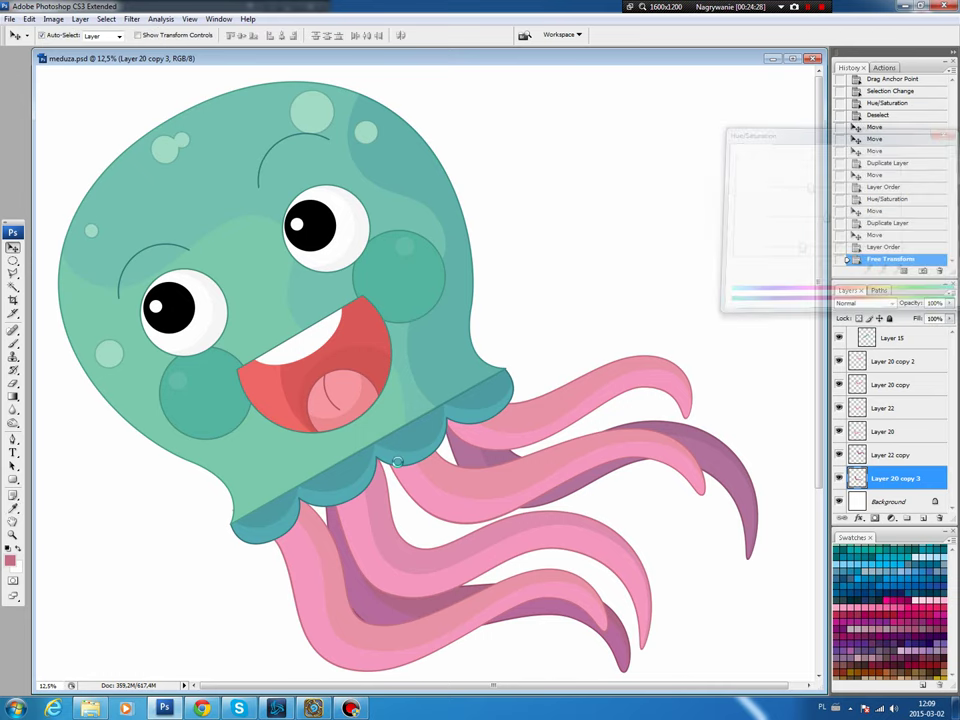
{"action": "left_click_drag", "start_coordinate": [395, 625], "coordinate": [382, 632]}
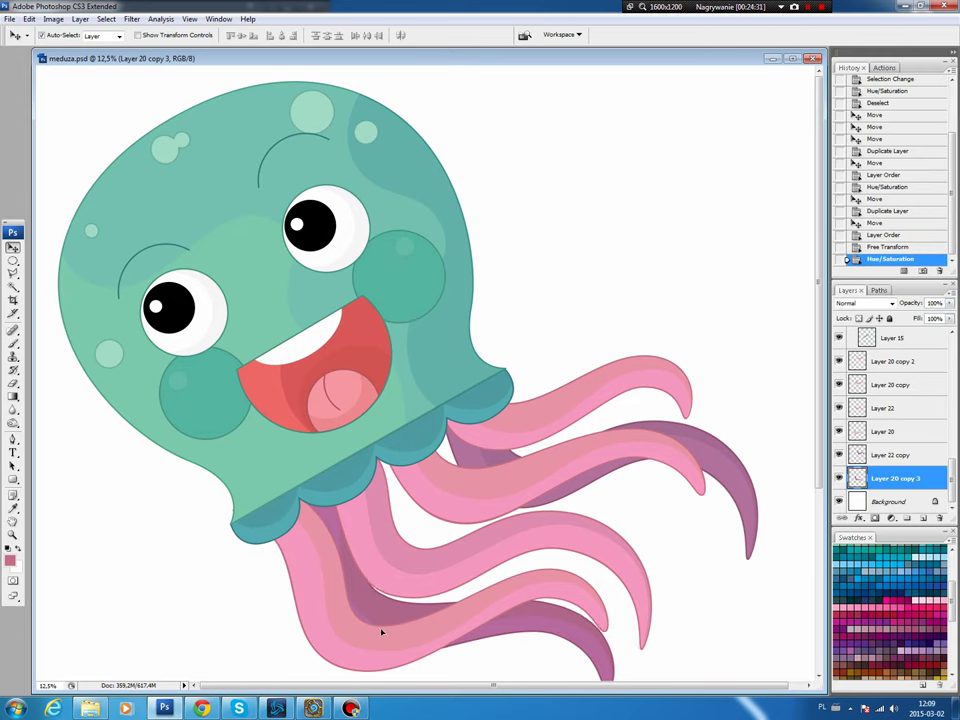
{"action": "left_click_drag", "start_coordinate": [382, 632], "coordinate": [381, 634]}
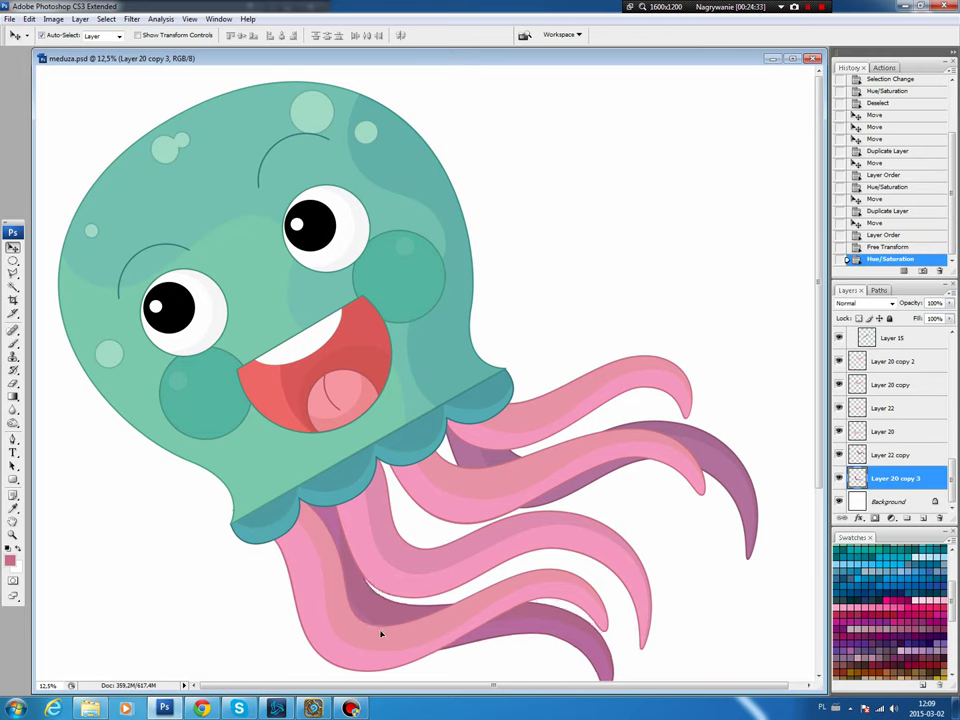
{"action": "left_click_drag", "start_coordinate": [575, 471], "coordinate": [582, 481]}
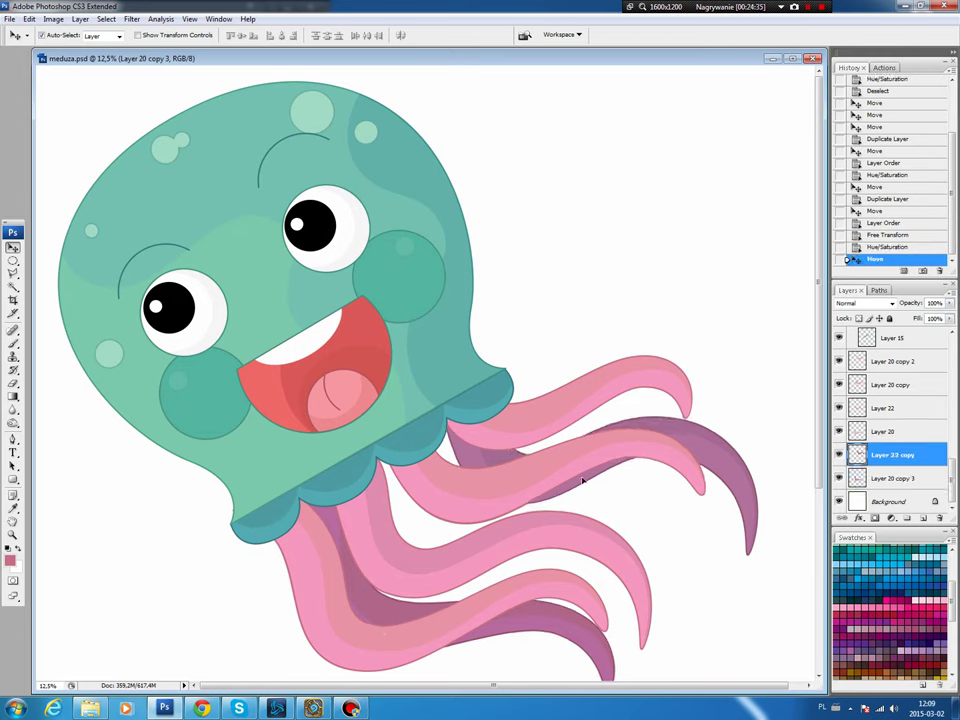
Step: Warp the Layer 22 copy tentacles so their left base bends in under the bell
{"action": "left_click", "coordinate": [29, 19]}
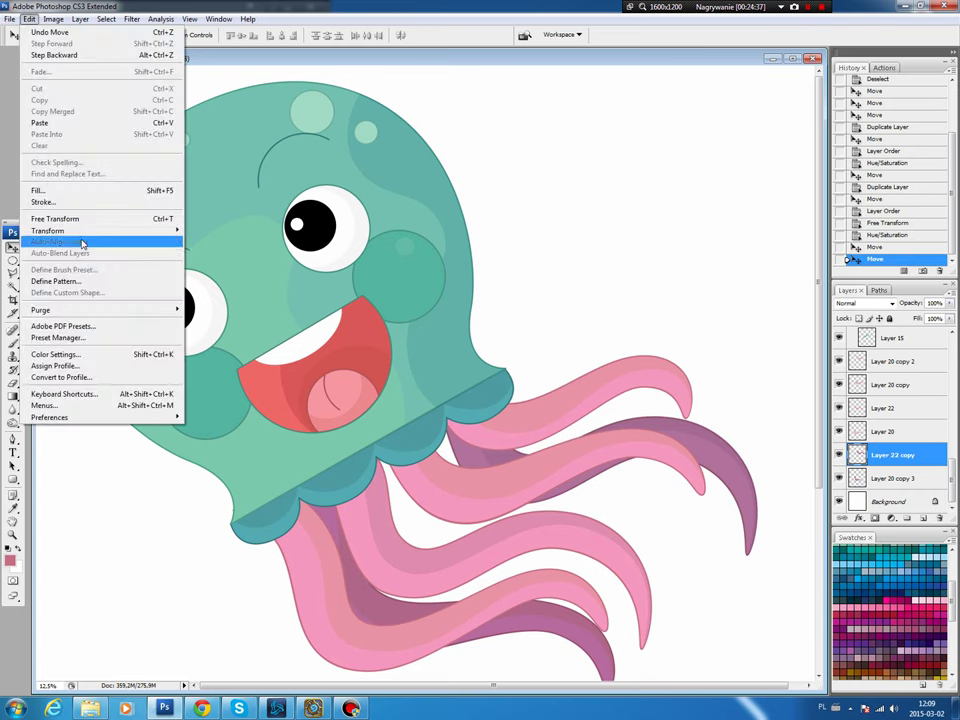
{"action": "left_click", "coordinate": [225, 306]}
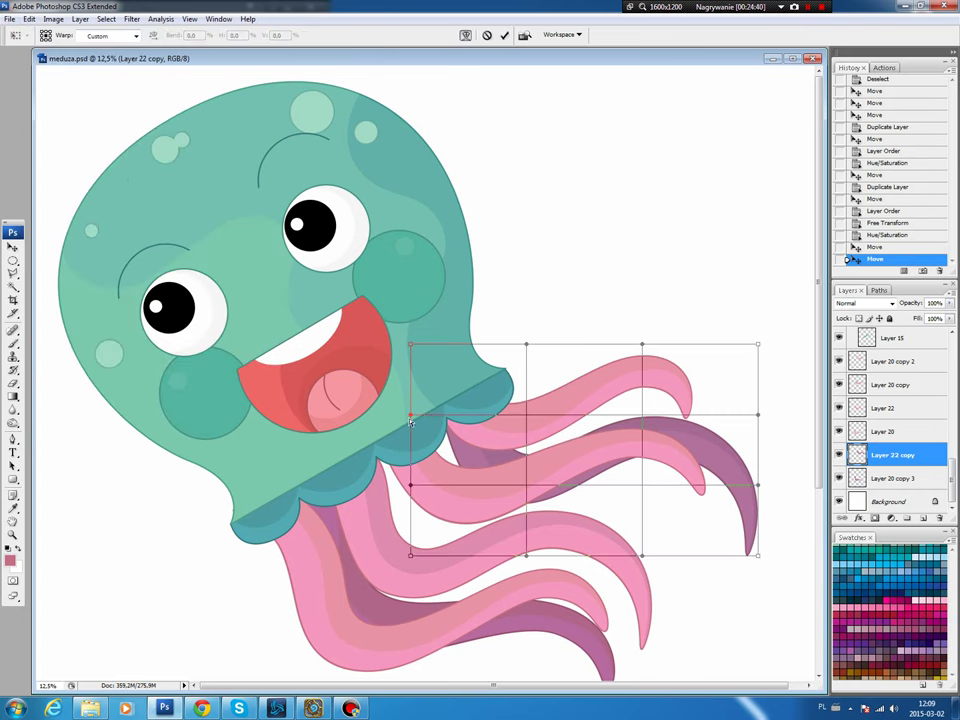
{"action": "left_click_drag", "start_coordinate": [410, 422], "coordinate": [376, 421]}
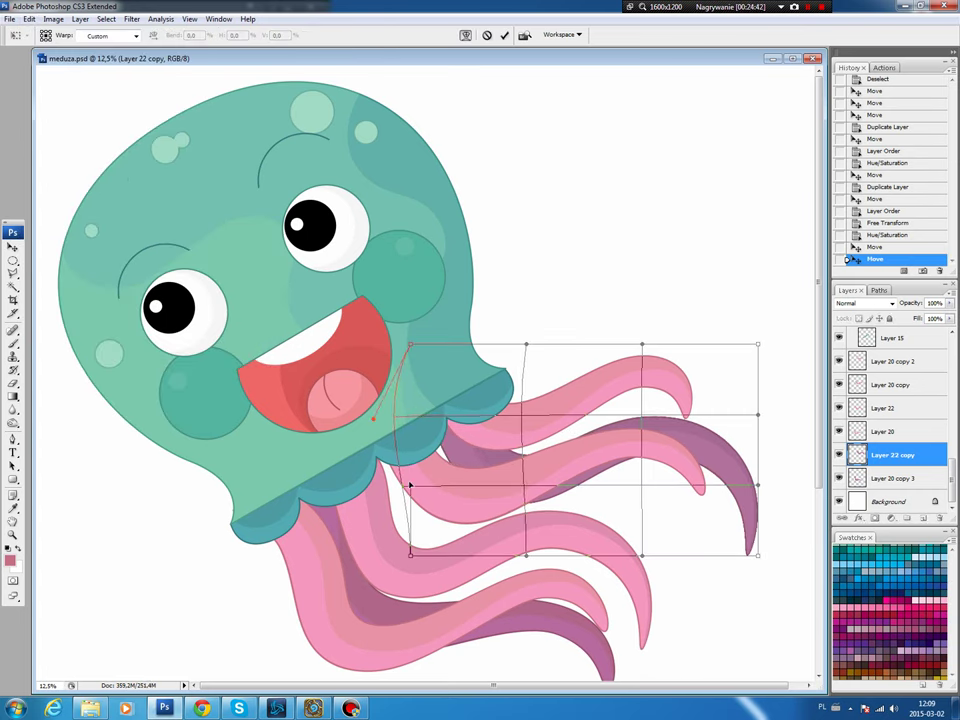
{"action": "left_click_drag", "start_coordinate": [408, 485], "coordinate": [397, 490]}
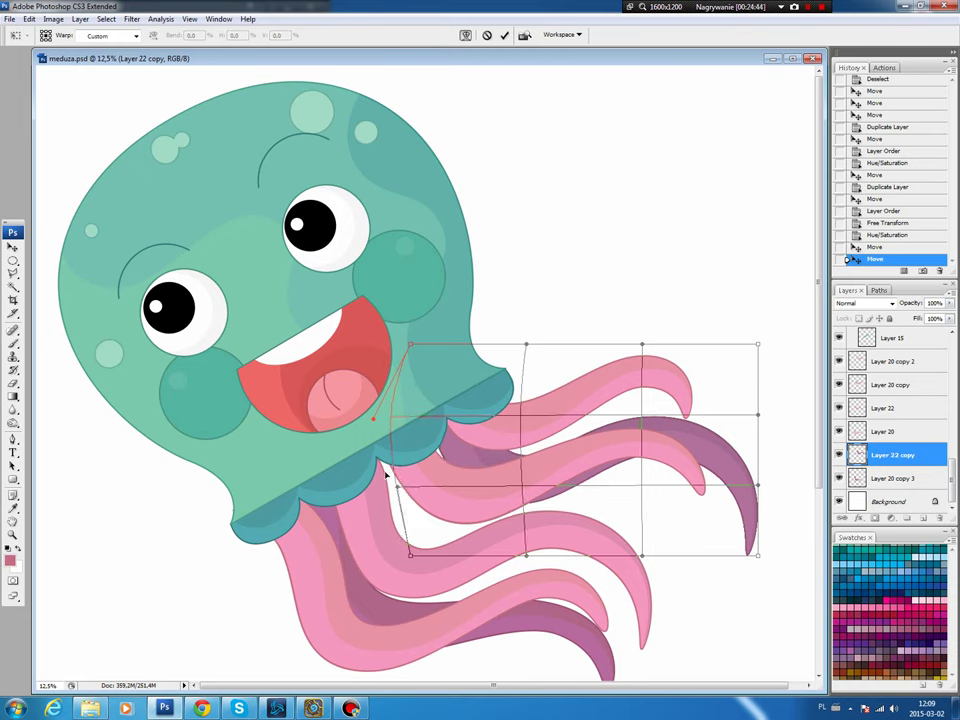
{"action": "key", "text": "v"}
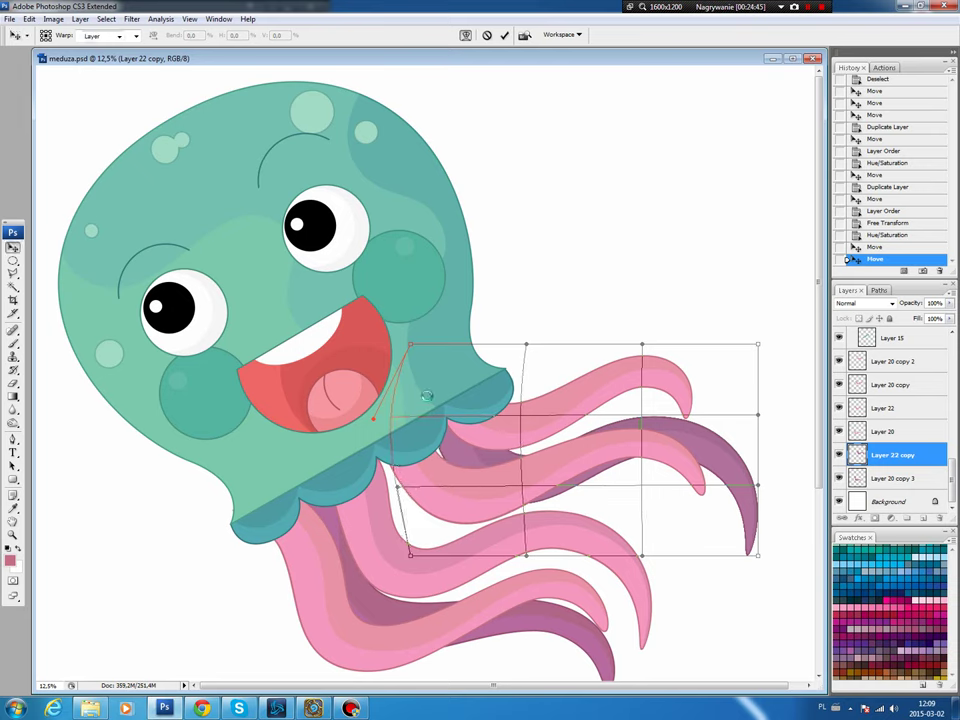
{"action": "key", "text": "Return"}
{"action": "left_click", "coordinate": [514, 420]}
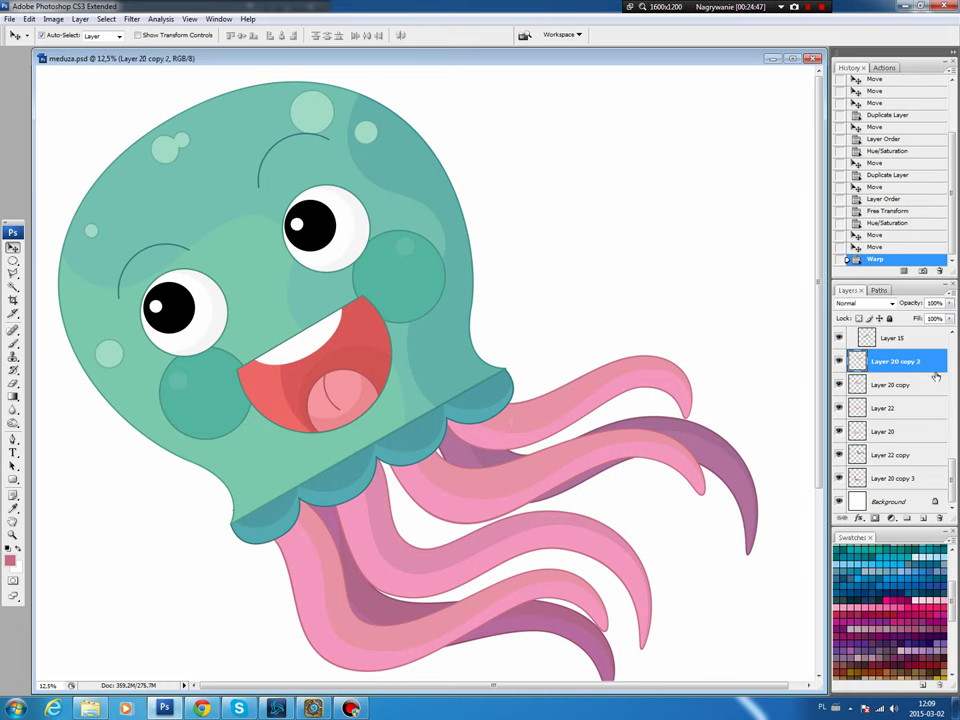
Step: Duplicate Layer 20 copy 2 as Layer 20 copy 4, rotate it, and stack it above Background
{"action": "mouse_move", "coordinate": [521, 413]}
{"action": "left_mouse_down"}
{"action": "mouse_move", "coordinate": [487, 521]}
{"action": "mouse_move", "coordinate": [455, 505]}
{"action": "left_mouse_up"}
{"action": "key", "text": "ctrl+t"}
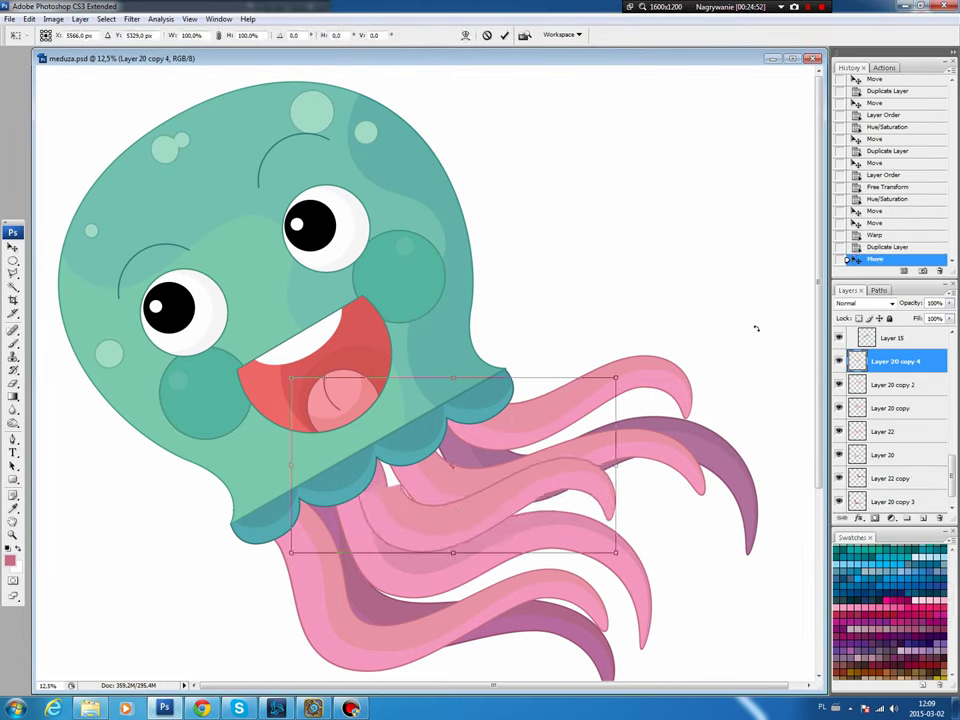
{"action": "left_click_drag", "start_coordinate": [724, 354], "coordinate": [720, 428]}
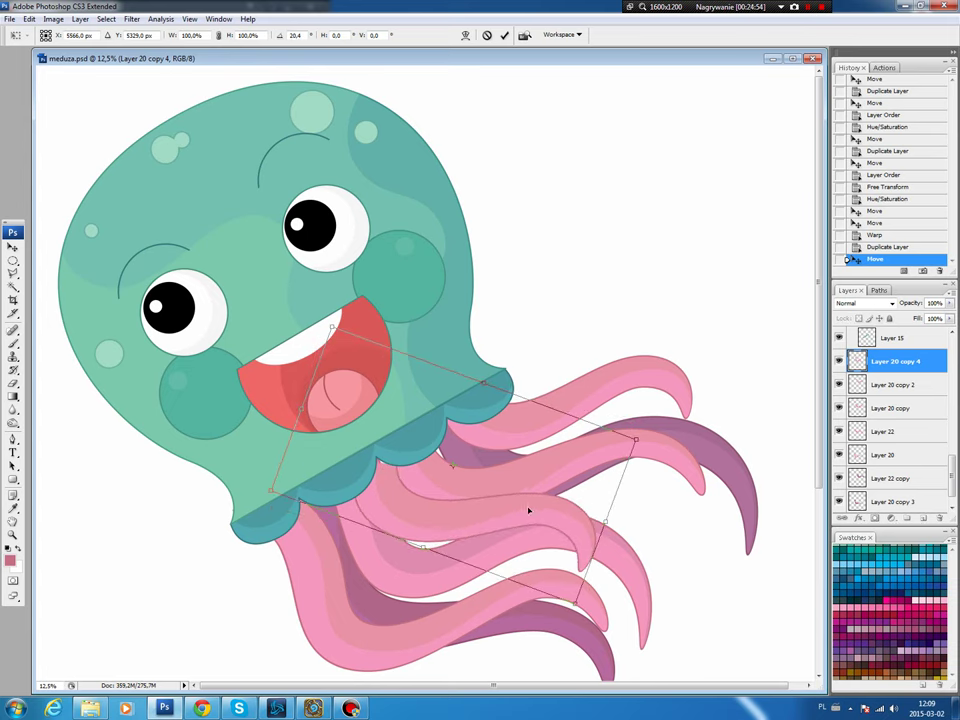
{"action": "left_click_drag", "start_coordinate": [516, 492], "coordinate": [513, 488]}
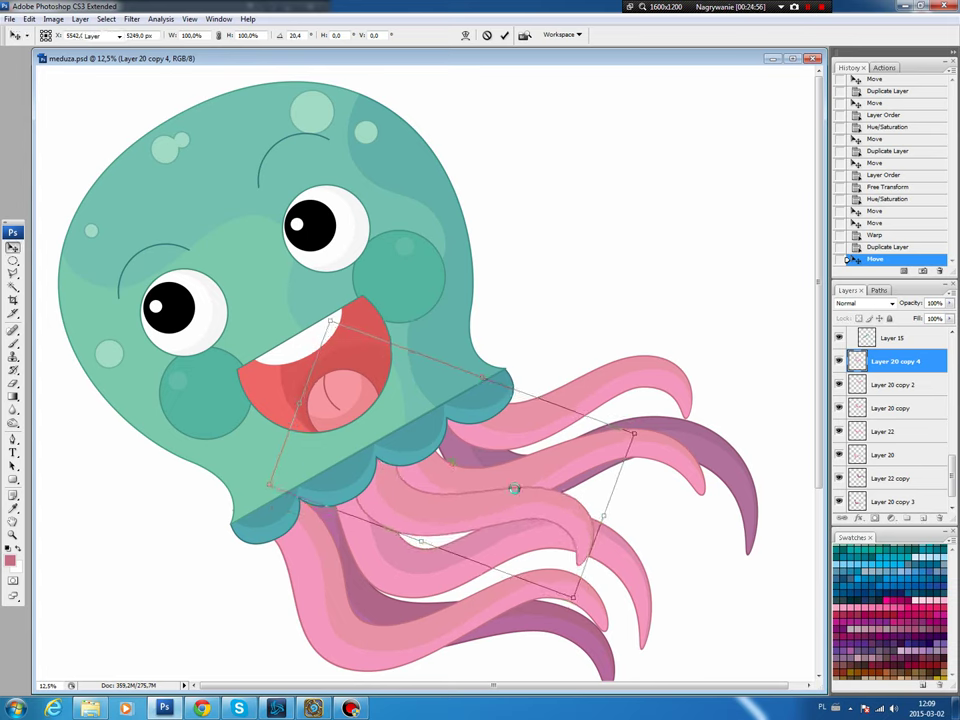
{"action": "key", "text": "Return"}
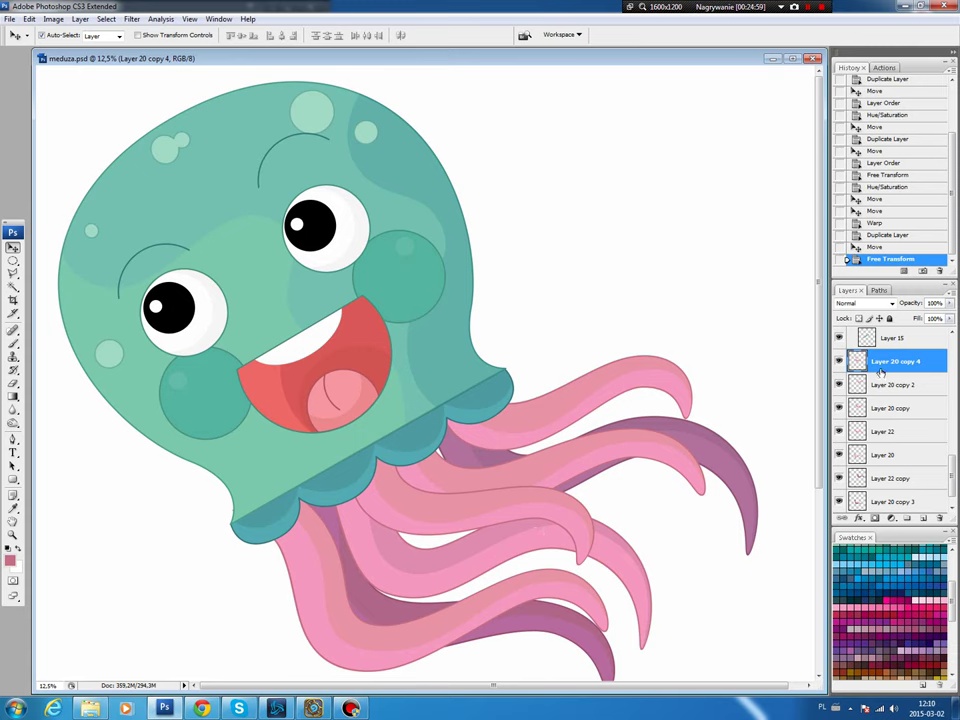
{"action": "left_click_drag", "start_coordinate": [880, 371], "coordinate": [878, 492]}
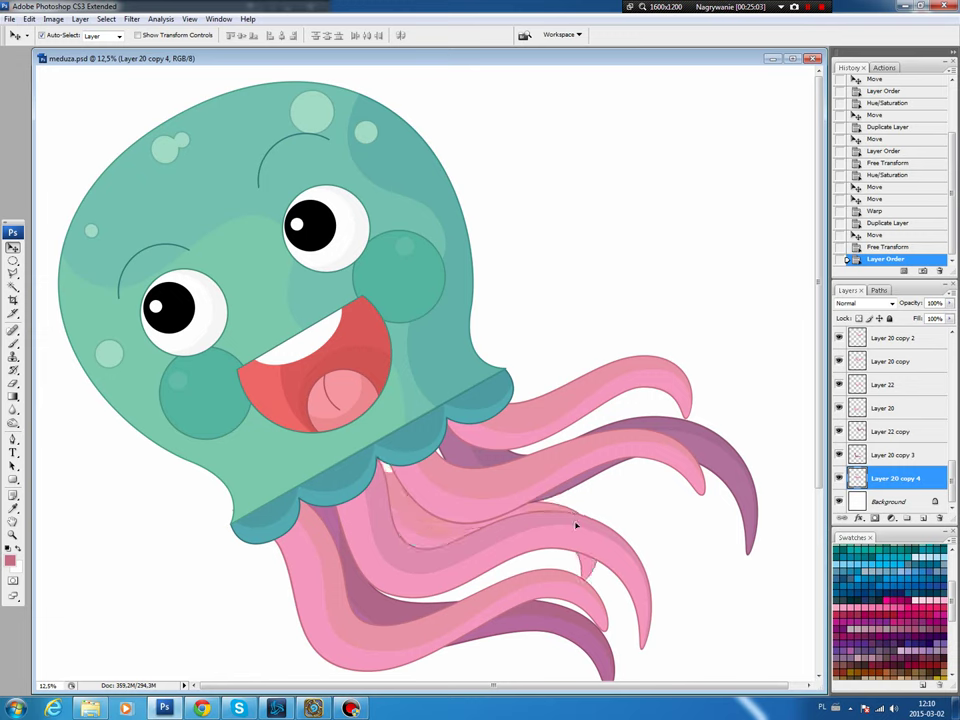
{"action": "left_click_drag", "start_coordinate": [573, 511], "coordinate": [559, 514]}
{"action": "key", "text": "ctrl+t"}
{"action": "left_click_drag", "start_coordinate": [655, 450], "coordinate": [658, 499]}
{"action": "left_click_drag", "start_coordinate": [545, 522], "coordinate": [564, 526]}
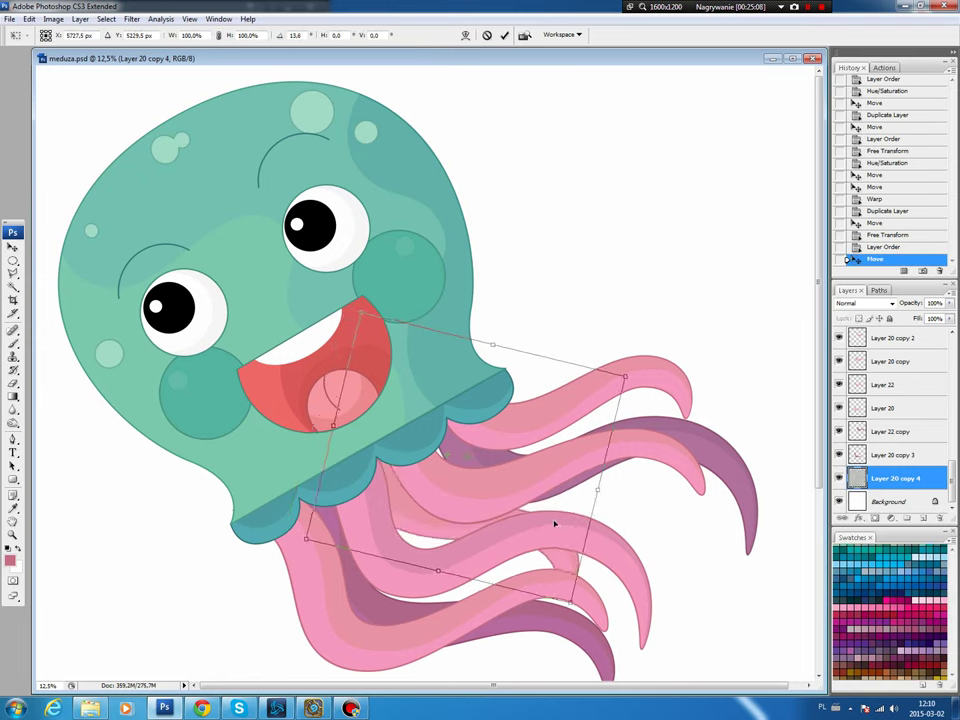
{"action": "key", "text": "Return"}
Step: Recolour the tentacle copy with Hue -24 and Lightness -22
{"action": "key", "text": "ctrl+u"}
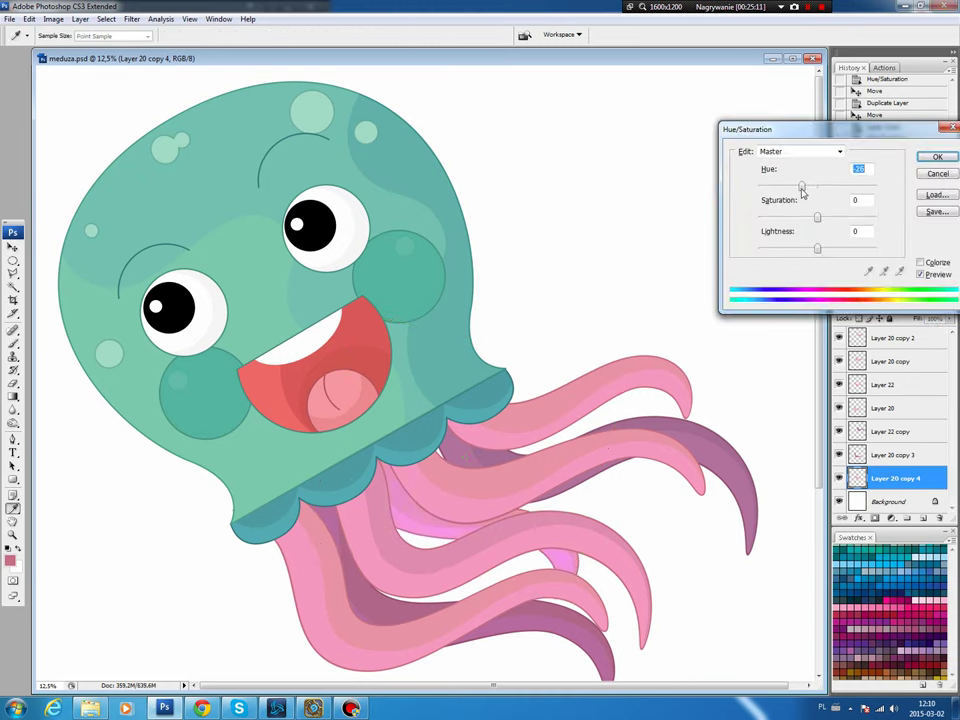
{"action": "left_click_drag", "start_coordinate": [810, 188], "coordinate": [802, 188]}
{"action": "mouse_move", "coordinate": [818, 250]}
{"action": "left_mouse_down"}
{"action": "mouse_move", "coordinate": [803, 250]}
{"action": "mouse_move", "coordinate": [822, 217]}
{"action": "mouse_move", "coordinate": [800, 250]}
{"action": "left_mouse_up"}
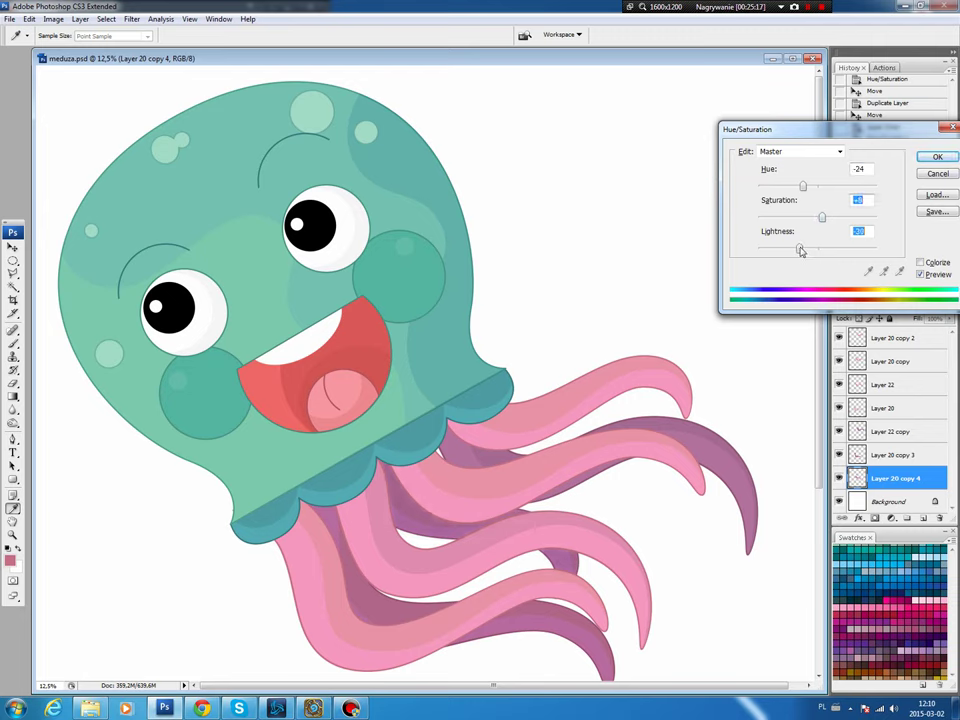
{"action": "left_click", "coordinate": [937, 157]}
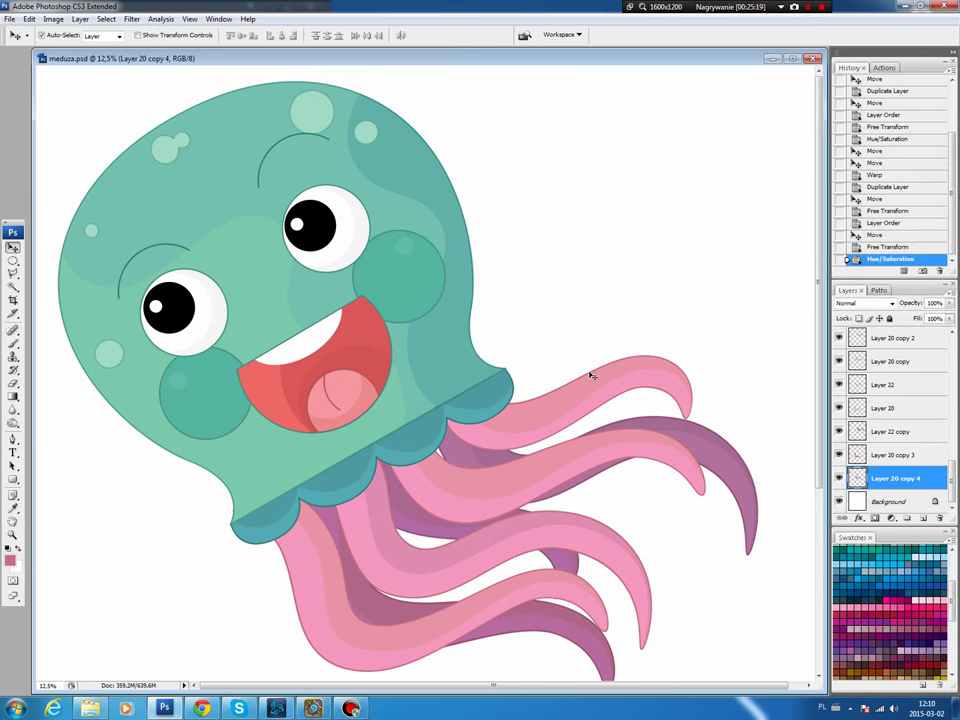
Step: Fine-tune the darker tentacles' angle and position, and nudge Layer 22 copy down-left
{"action": "left_click_drag", "start_coordinate": [560, 568], "coordinate": [556, 566]}
{"action": "key", "text": "ctrl+t"}
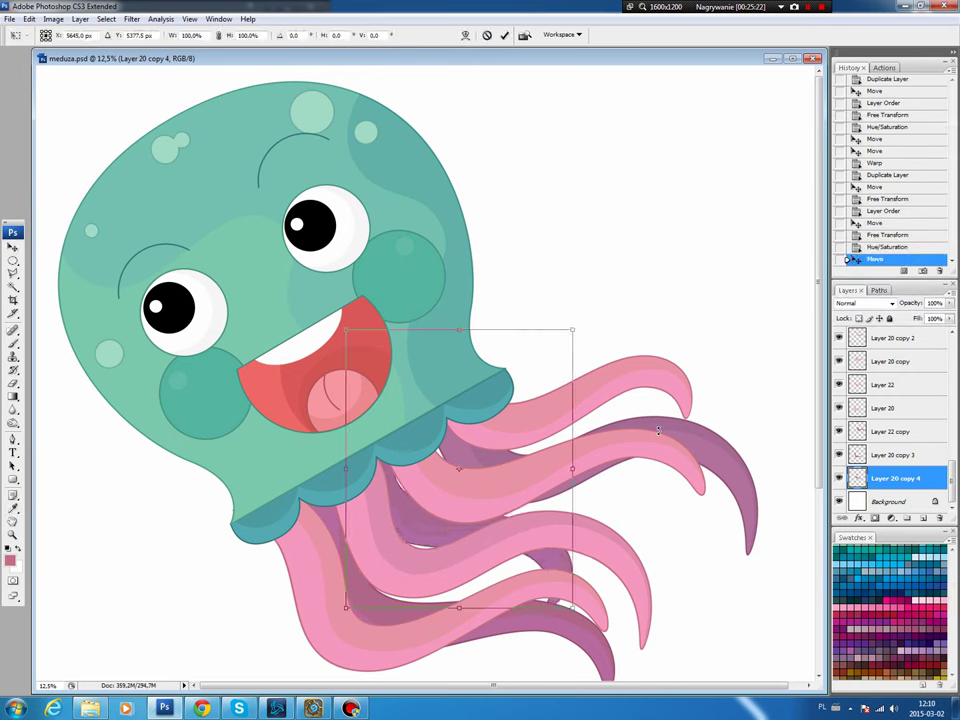
{"action": "mouse_move", "coordinate": [652, 443]}
{"action": "left_mouse_down"}
{"action": "mouse_move", "coordinate": [653, 463]}
{"action": "mouse_move", "coordinate": [647, 454]}
{"action": "left_mouse_up"}
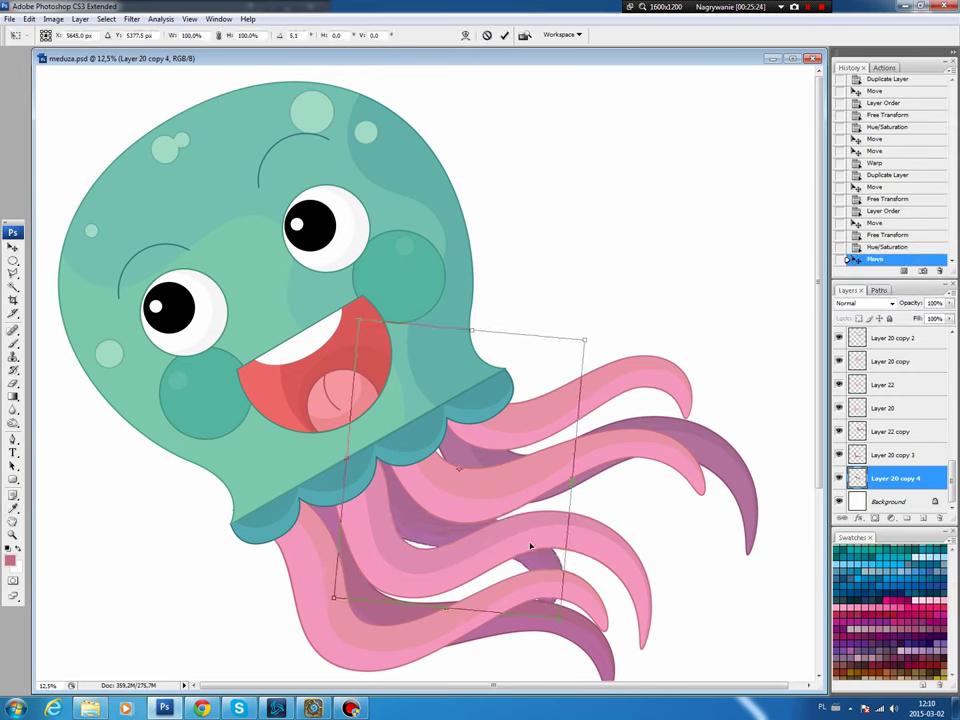
{"action": "left_click_drag", "start_coordinate": [532, 558], "coordinate": [566, 558]}
{"action": "left_click_drag", "start_coordinate": [688, 516], "coordinate": [690, 527]}
{"action": "left_click_drag", "start_coordinate": [517, 561], "coordinate": [508, 559]}
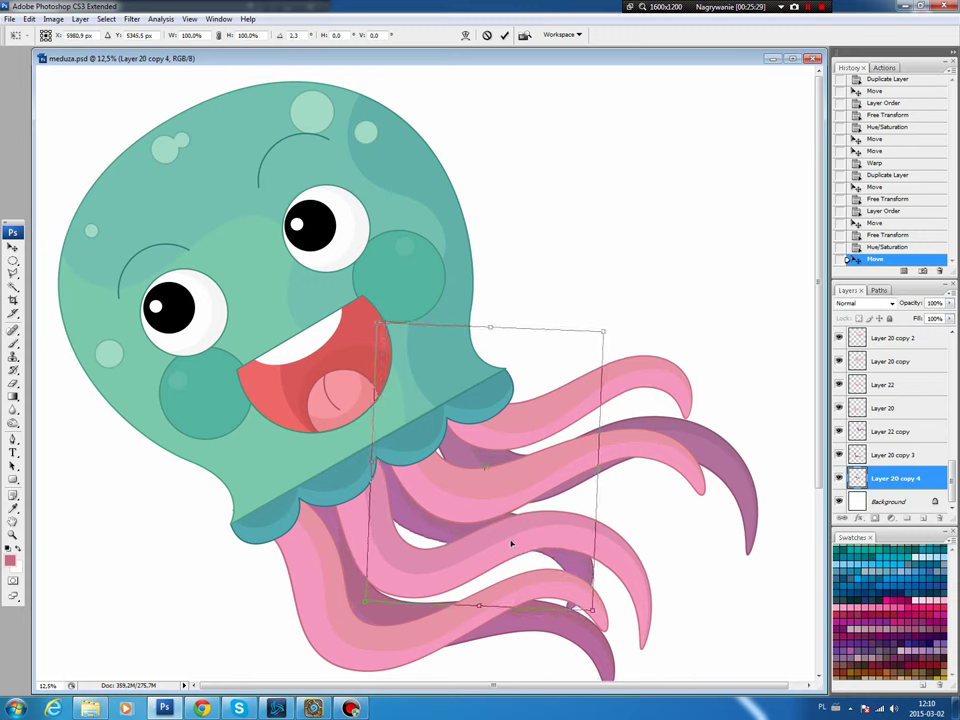
{"action": "key", "text": "Return"}
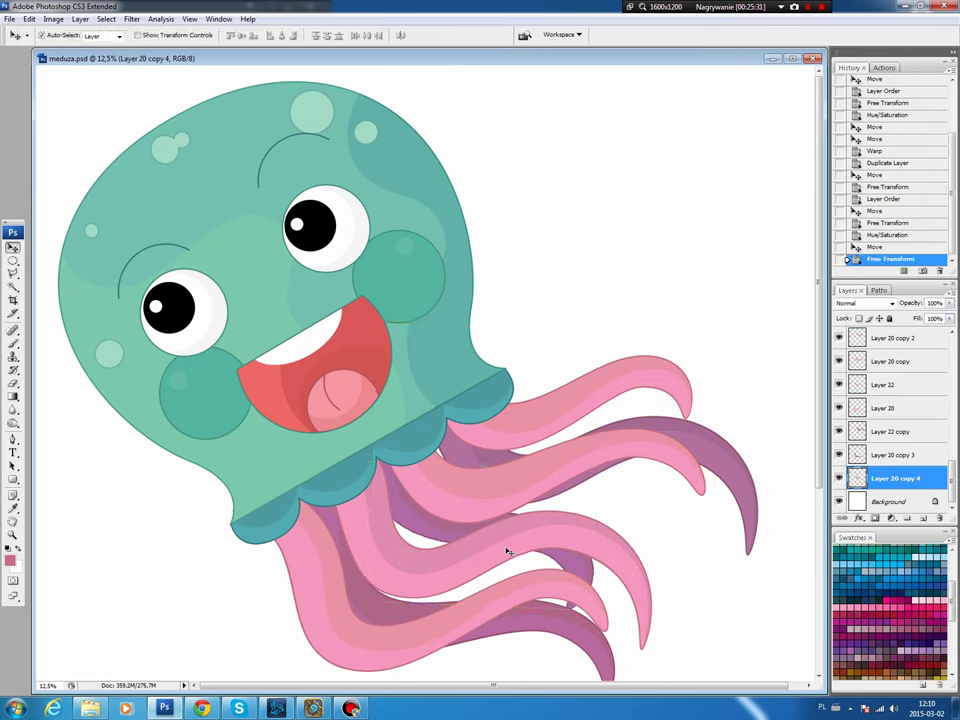
{"action": "left_click_drag", "start_coordinate": [485, 457], "coordinate": [475, 465]}
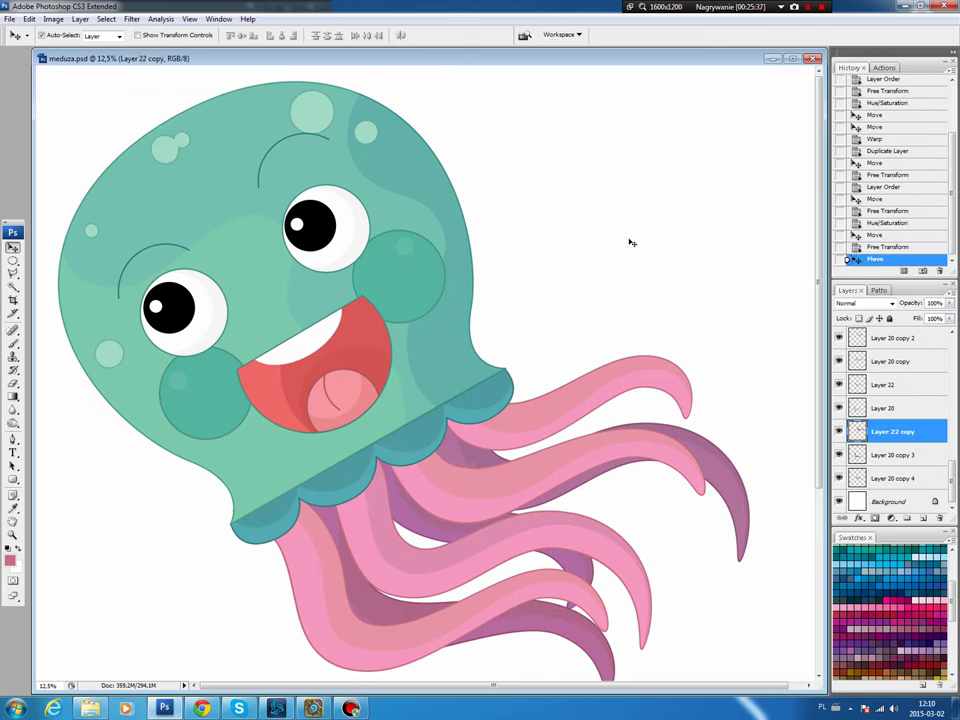
Step: Unlink the Layer 10 and Layer 11 copies and shift the left cheek left and up
{"action": "left_click", "coordinate": [217, 391]}
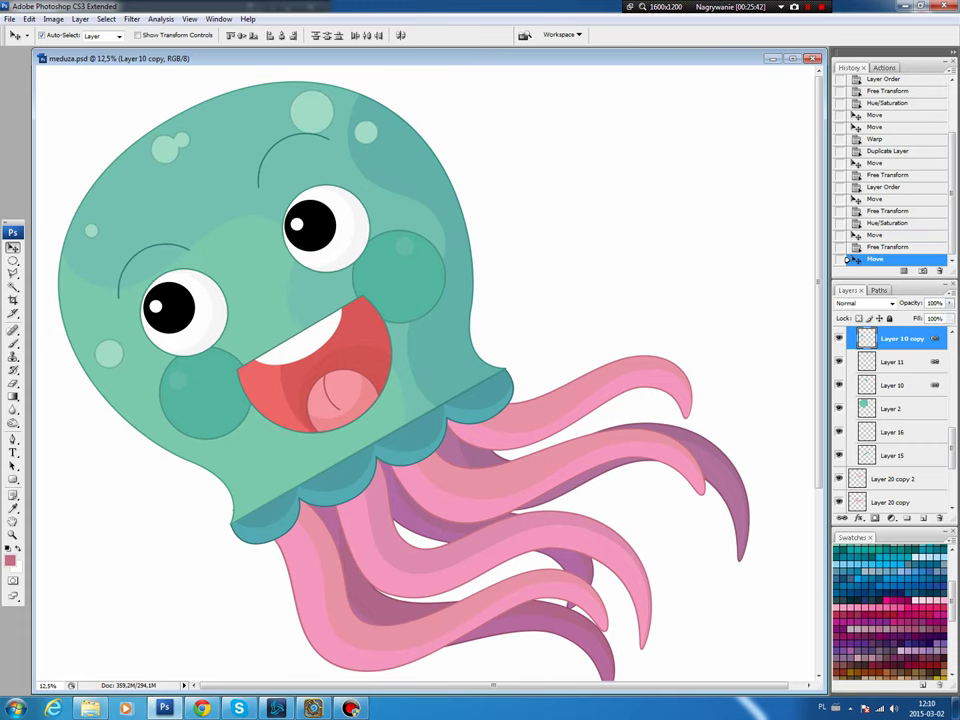
{"action": "left_click", "coordinate": [954, 333]}
{"action": "left_click", "coordinate": [900, 342], "text": "ctrl"}
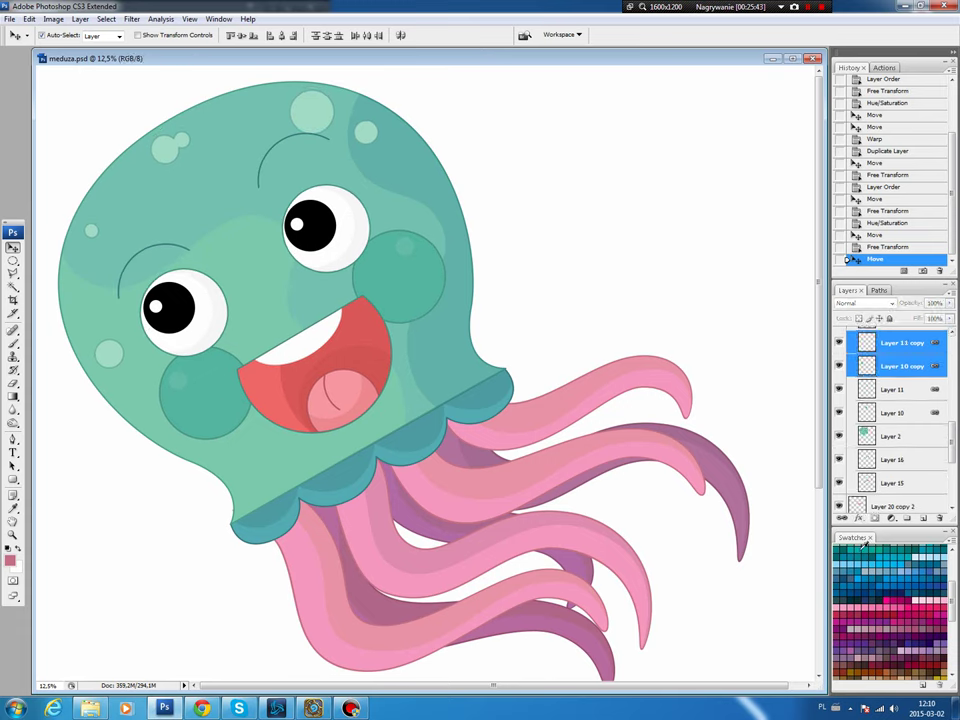
{"action": "left_click", "coordinate": [842, 518]}
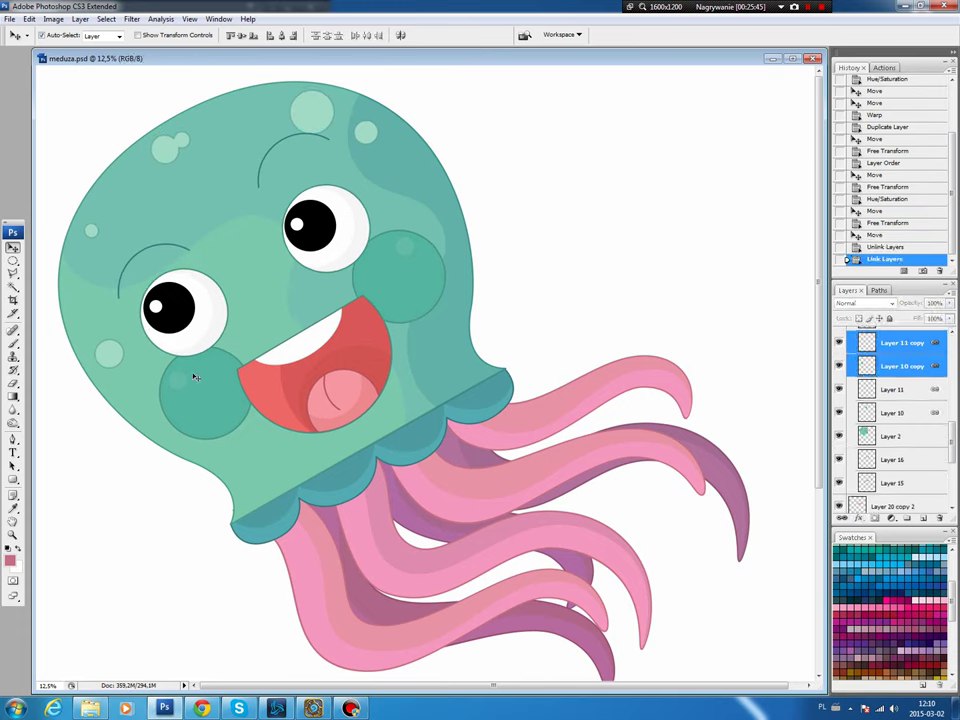
{"action": "left_click_drag", "start_coordinate": [208, 401], "coordinate": [185, 395]}
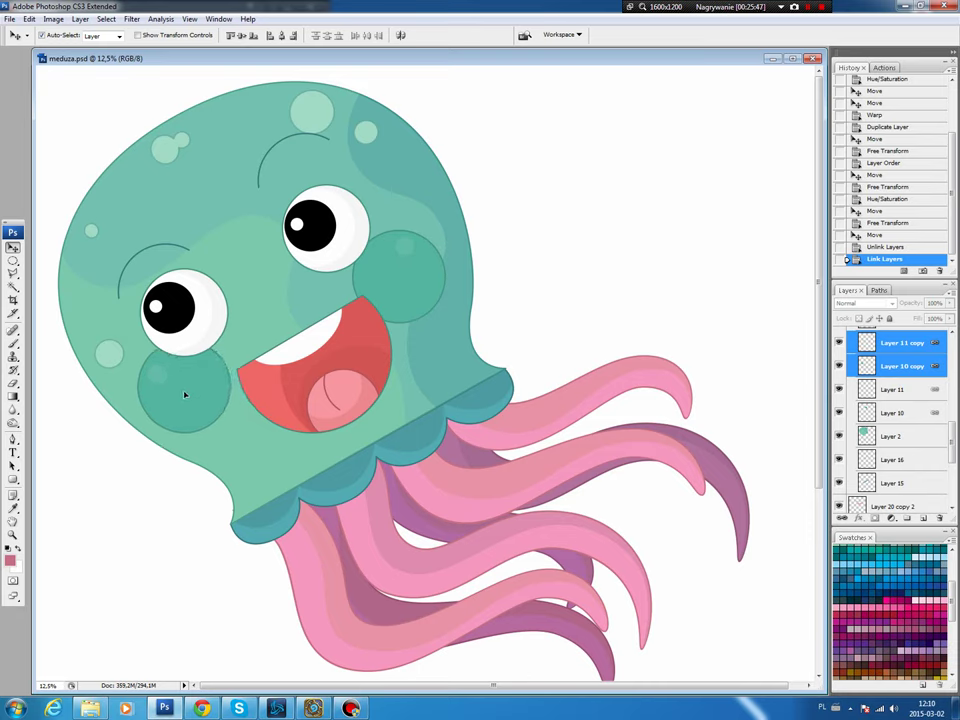
Step: Link Layers 10 and 11, then raise the right cheek slightly
{"action": "left_click", "coordinate": [387, 291]}
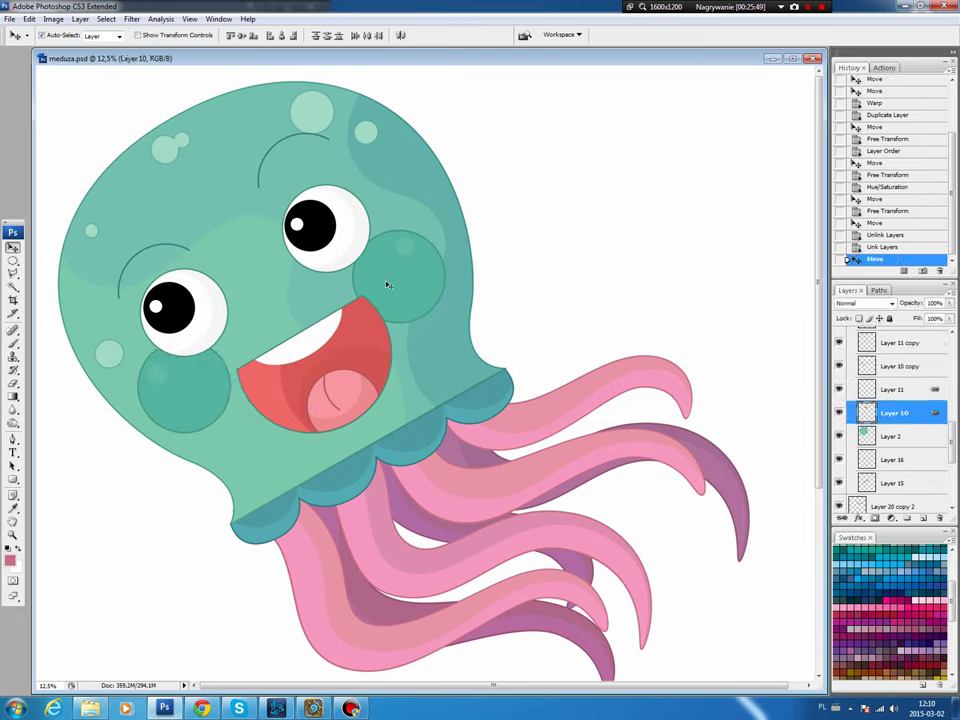
{"action": "left_click", "coordinate": [893, 389], "text": "ctrl"}
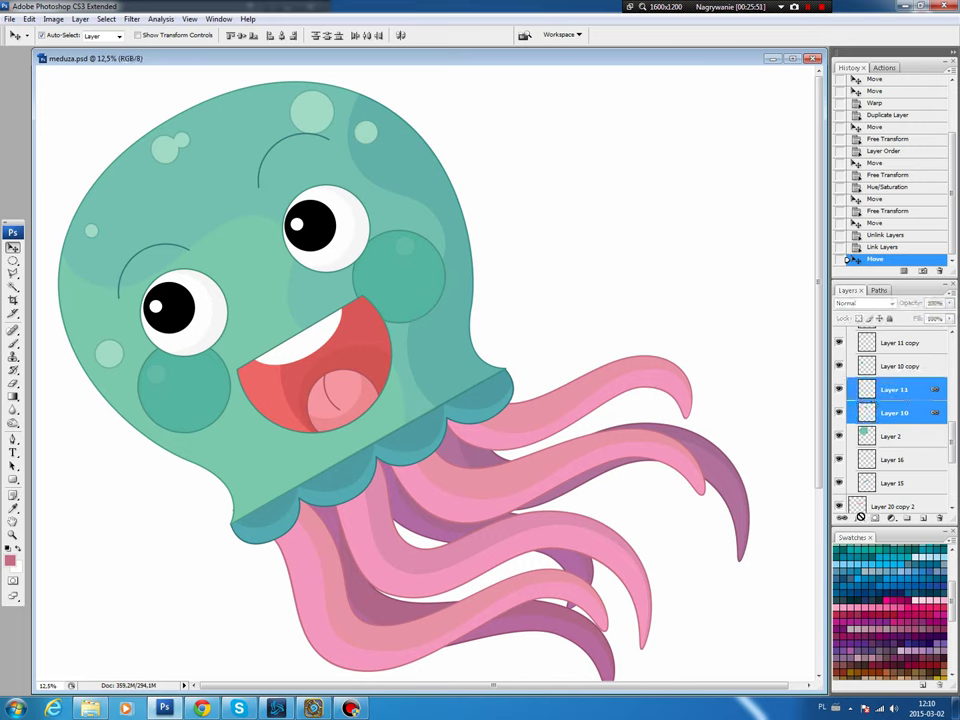
{"action": "left_click", "coordinate": [843, 517]}
{"action": "left_click", "coordinate": [843, 517]}
{"action": "left_click_drag", "start_coordinate": [406, 282], "coordinate": [401, 261]}
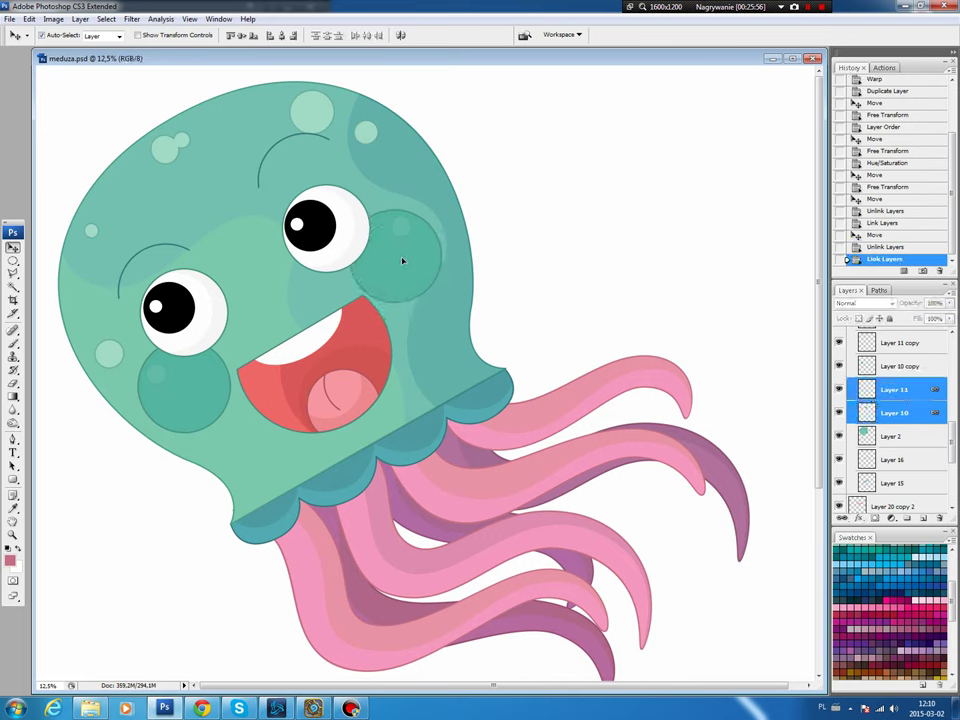
{"action": "left_click_drag", "start_coordinate": [401, 261], "coordinate": [401, 257]}
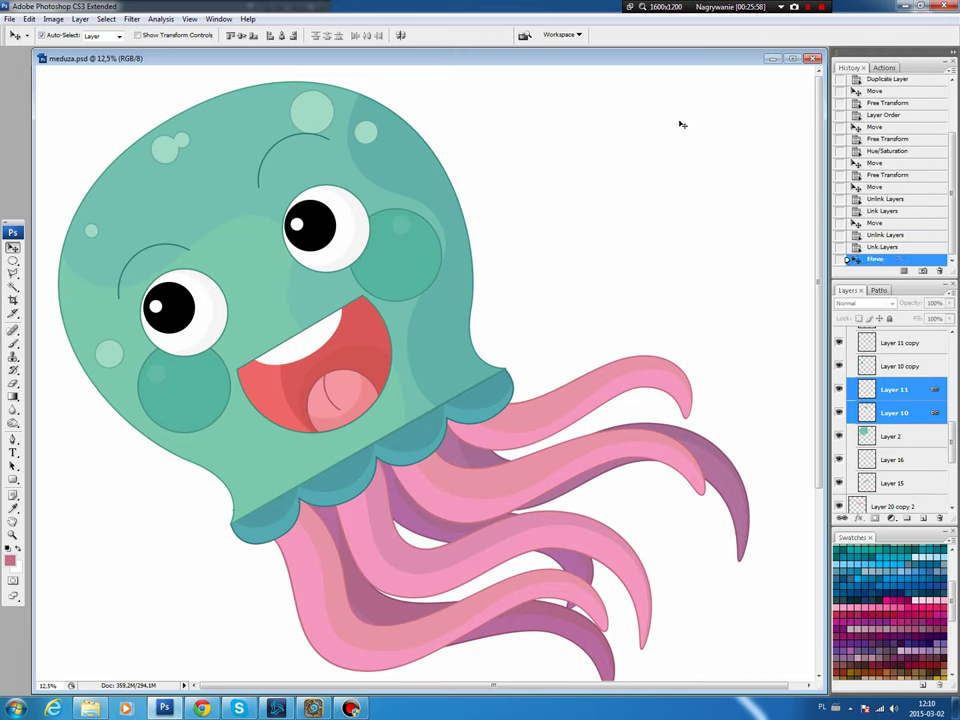
Step: Lighten small round spots on the Layer 20 copy tentacle to Lightness +27
{"action": "left_click", "coordinate": [557, 482]}
{"action": "key", "text": "m"}
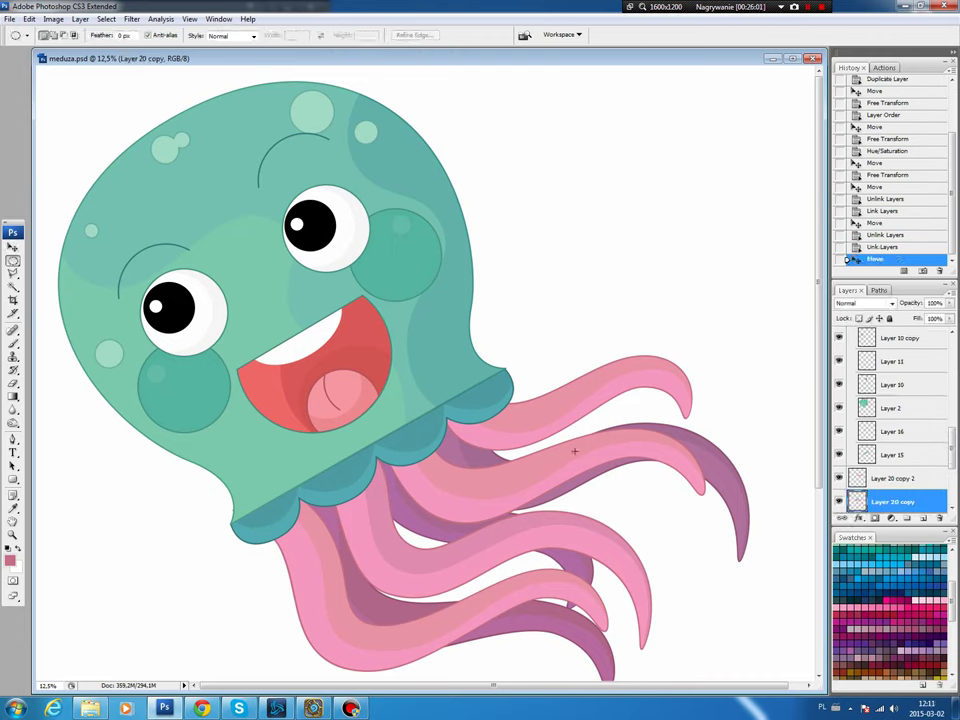
{"action": "mouse_move", "coordinate": [575, 451]}
{"action": "left_mouse_down"}
{"action": "mouse_move", "coordinate": [589, 466]}
{"action": "mouse_move", "coordinate": [611, 455]}
{"action": "left_mouse_up"}
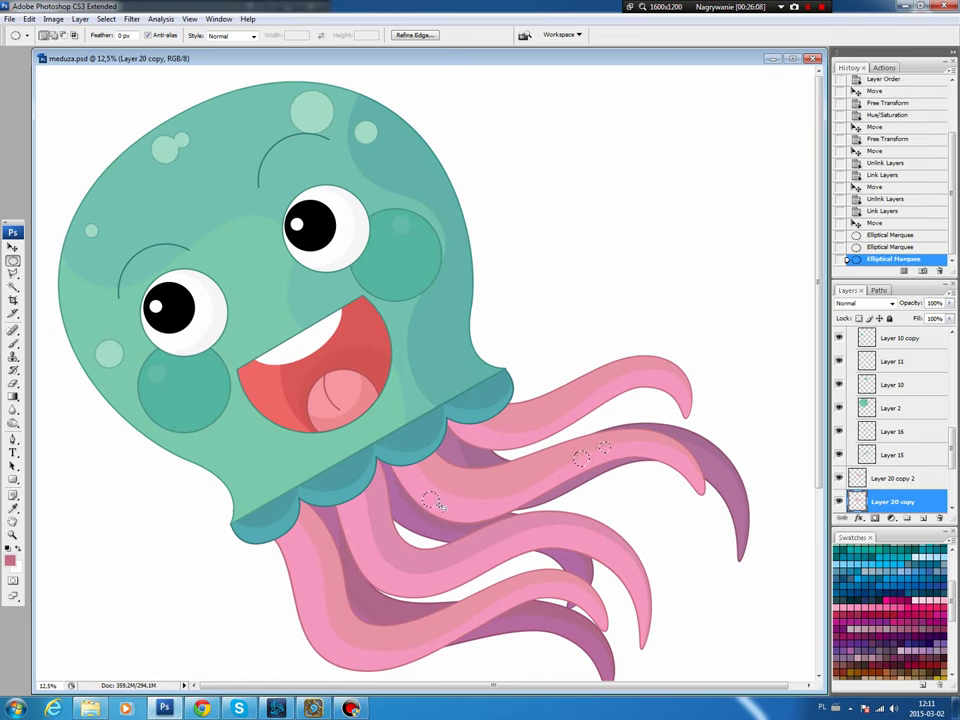
{"action": "key", "text": "ctrl+u"}
{"action": "left_click", "coordinate": [832, 248]}
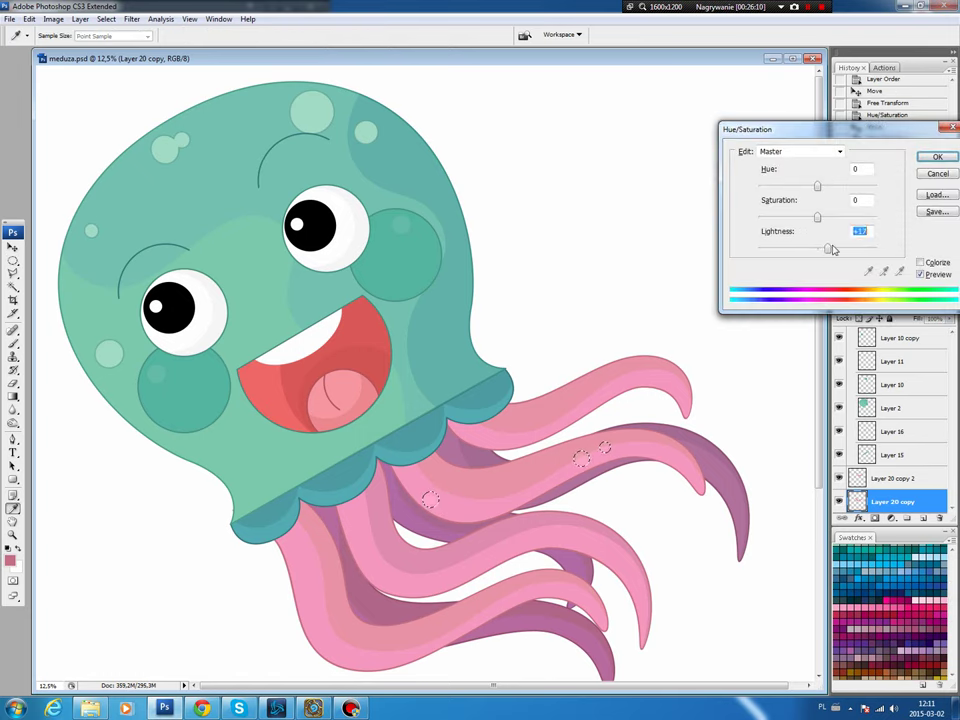
{"action": "left_click", "coordinate": [932, 157]}
{"action": "key", "text": "ctrl+d"}
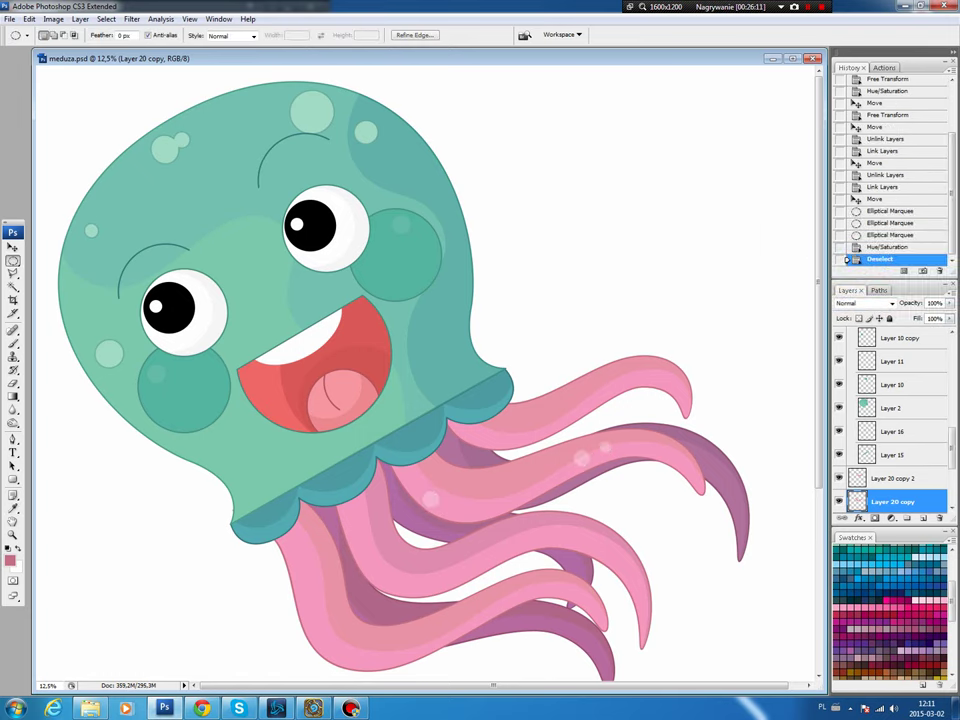
{"action": "key", "text": "v"}
Step: Lighten a small spot on the lower-left Layer 20 tentacle to Lightness +25
{"action": "left_click", "coordinate": [338, 620]}
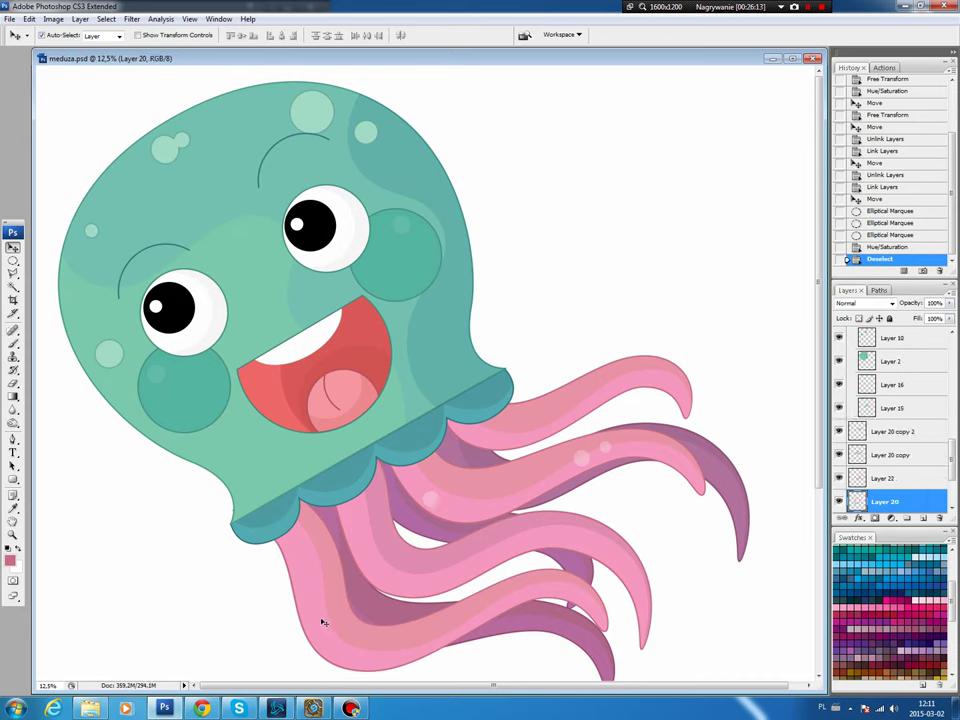
{"action": "key", "text": "m"}
{"action": "left_click_drag", "start_coordinate": [325, 603], "coordinate": [348, 651]}
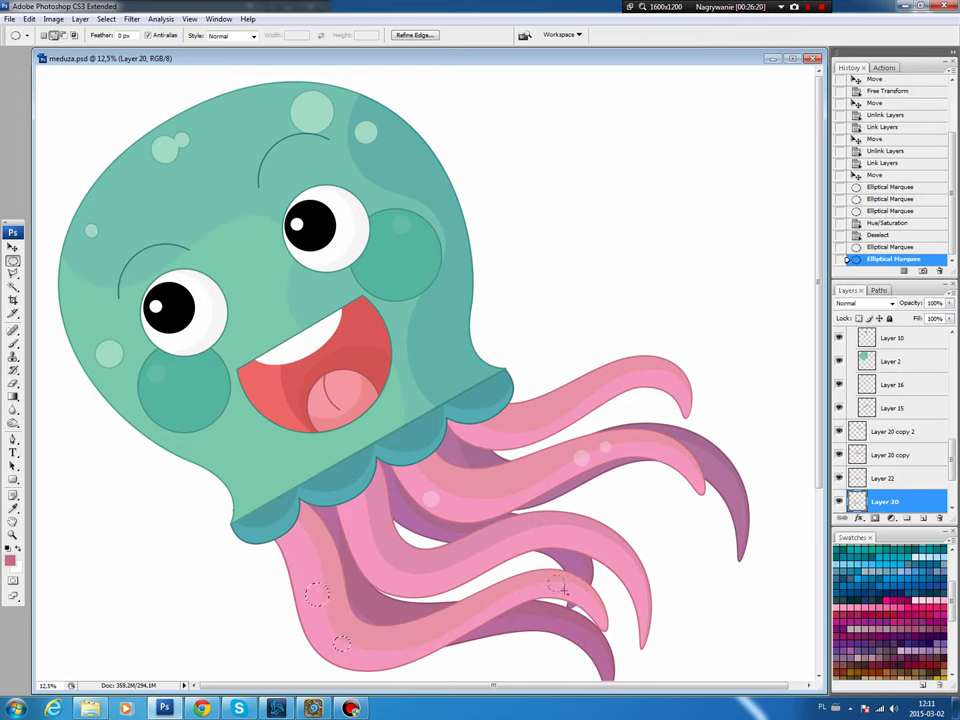
{"action": "key", "text": "ctrl+u"}
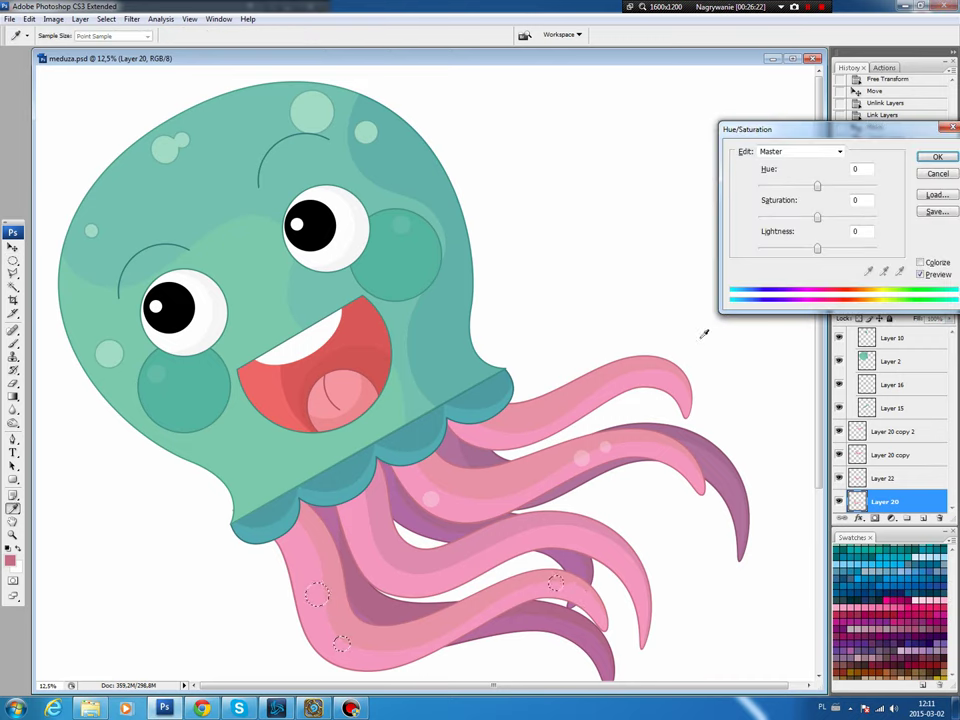
{"action": "left_click_drag", "start_coordinate": [829, 248], "coordinate": [834, 250]}
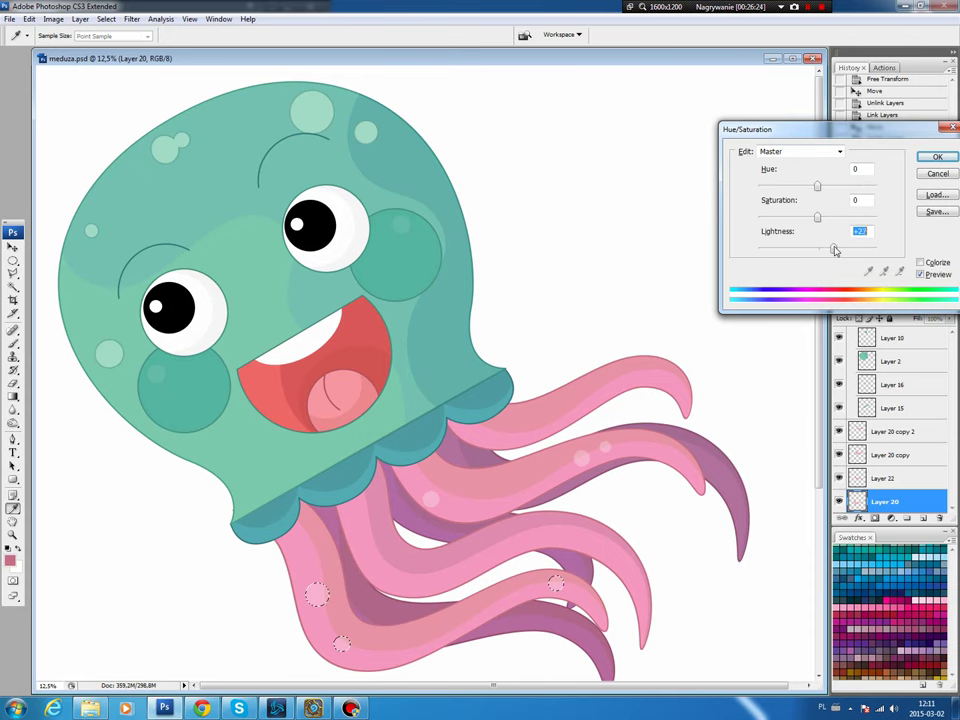
{"action": "key", "text": "Return"}
{"action": "key", "text": "ctrl+d"}
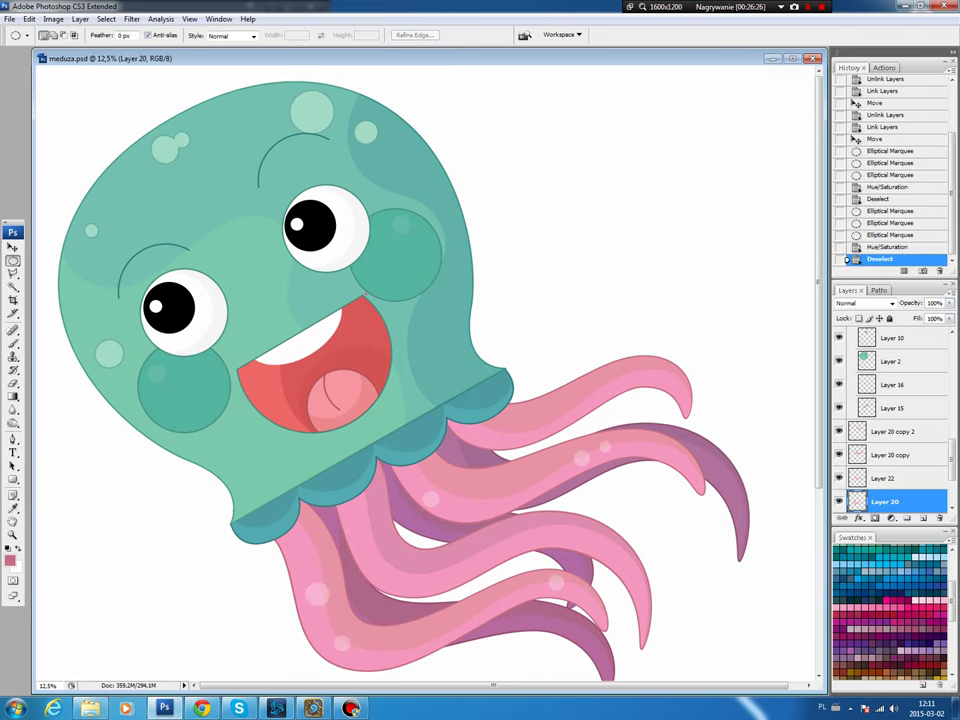
Step: Add a lightened highlight spot on the right purple tentacle
{"action": "key", "text": "v"}
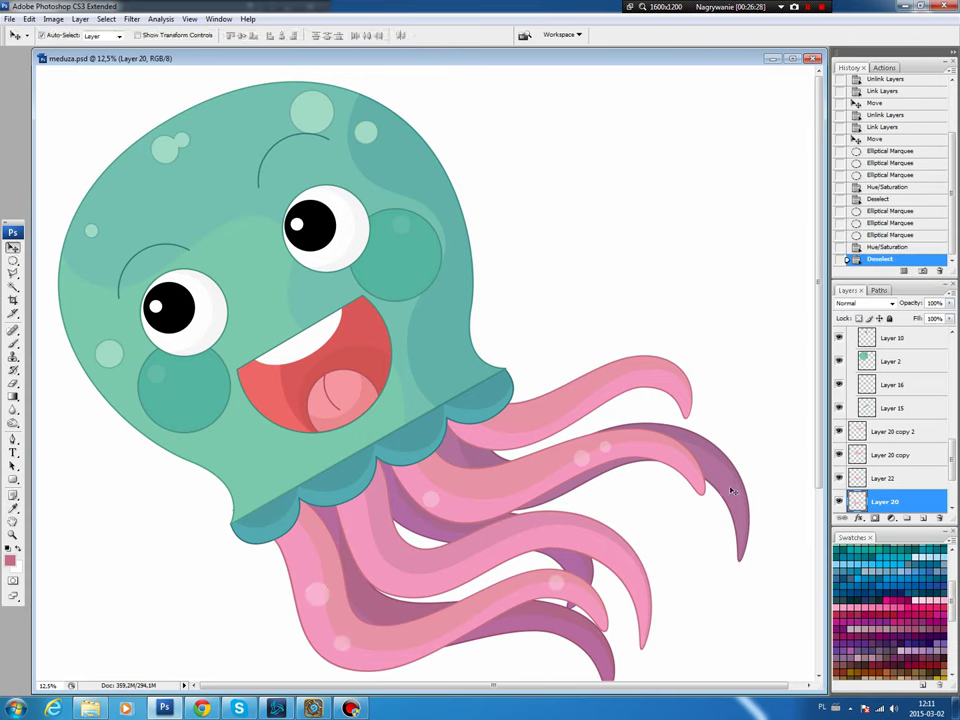
{"action": "mouse_move", "coordinate": [731, 492]}
{"action": "left_mouse_down"}
{"action": "mouse_move", "coordinate": [712, 466]}
{"action": "mouse_move", "coordinate": [721, 479]}
{"action": "left_mouse_up"}
{"action": "key", "text": "m"}
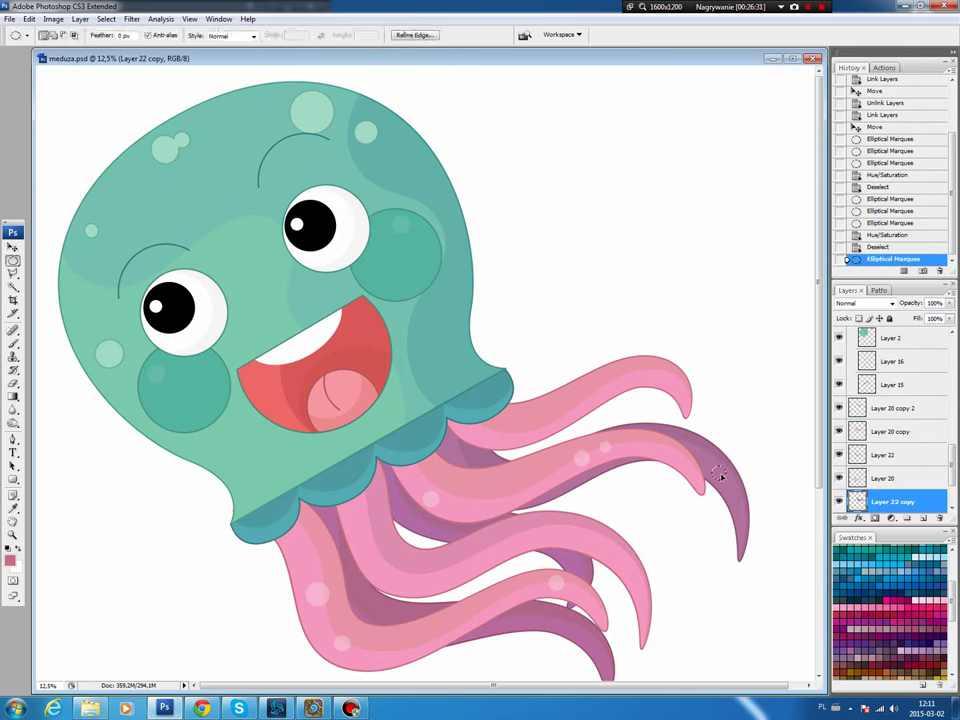
{"action": "key", "text": "ctrl+u"}
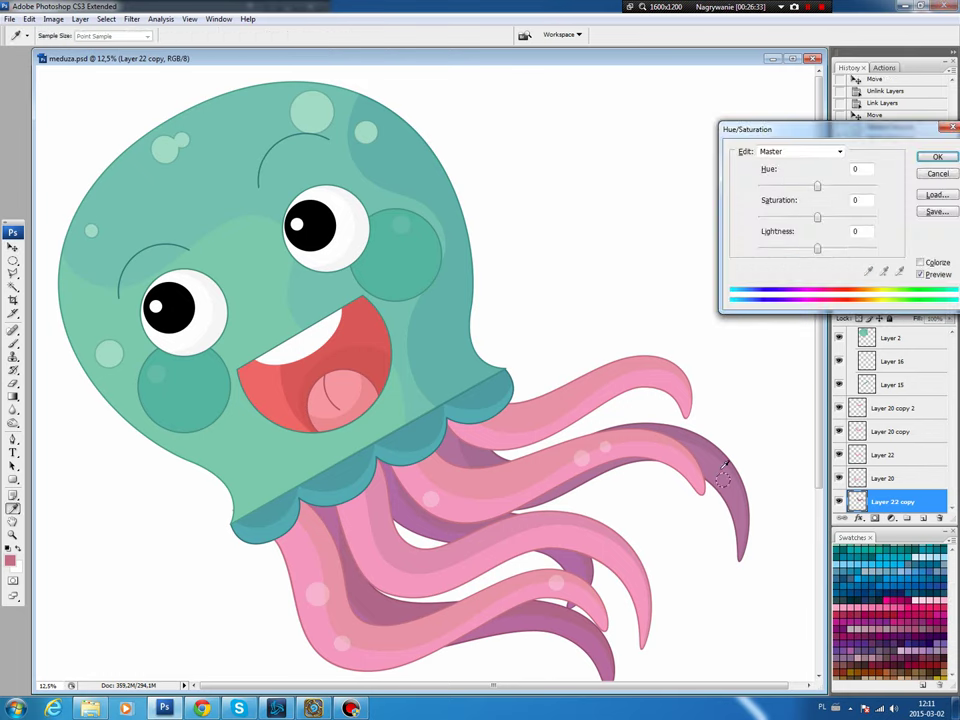
{"action": "left_click", "coordinate": [937, 157]}
{"action": "key", "text": "ctrl+d"}
{"action": "key", "text": "v"}
Step: Lighten a small highlight spot near the upper tentacle's tip
{"action": "left_click", "coordinate": [556, 412]}
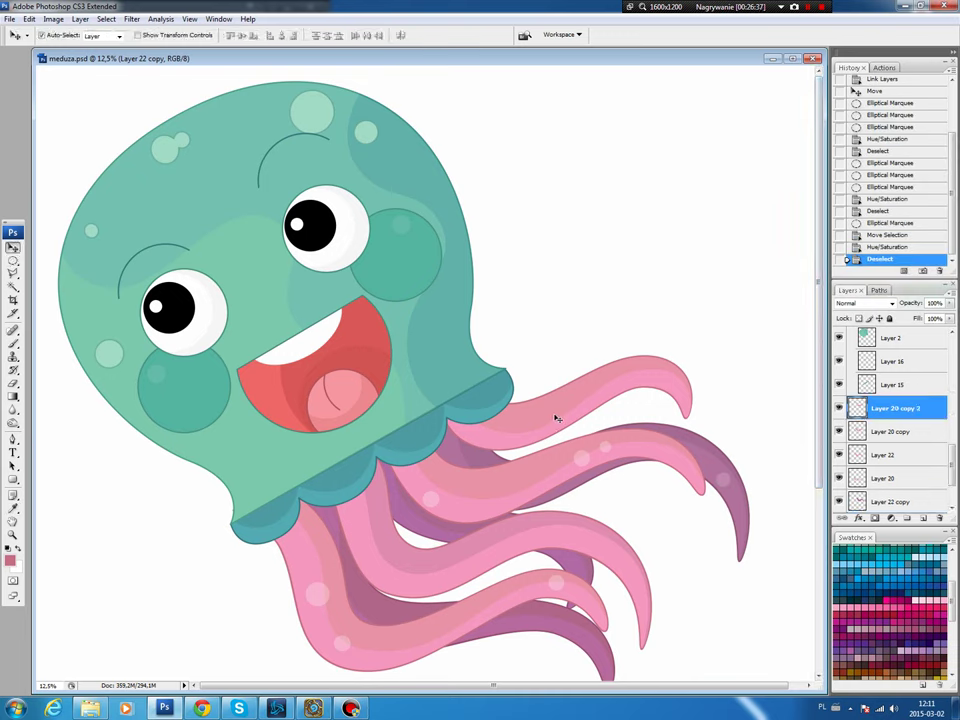
{"action": "key", "text": "m"}
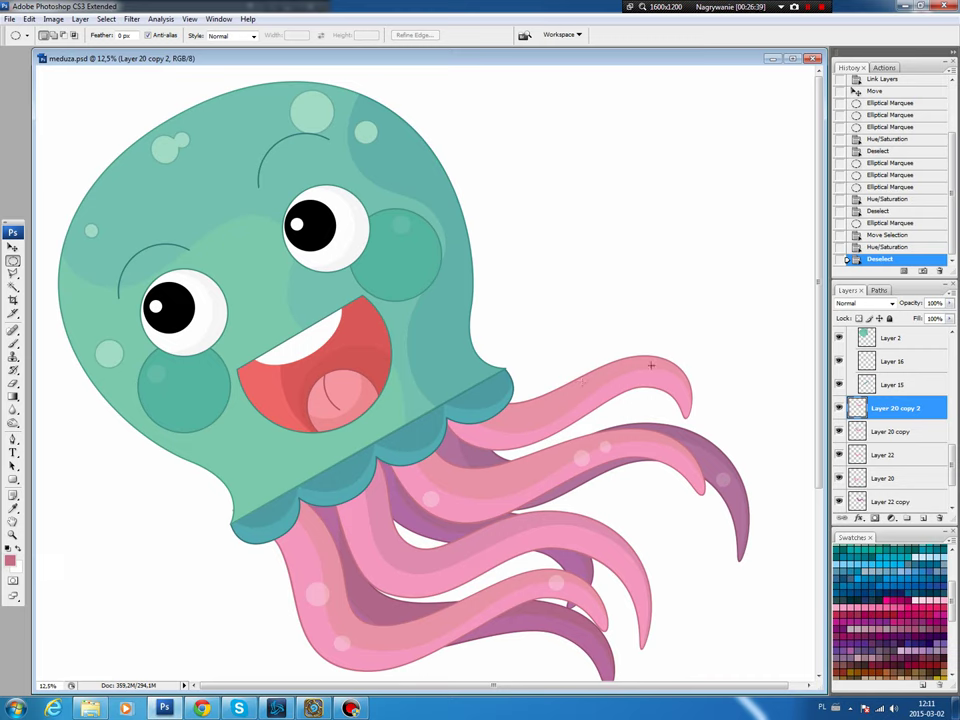
{"action": "key", "text": "ctrl+u"}
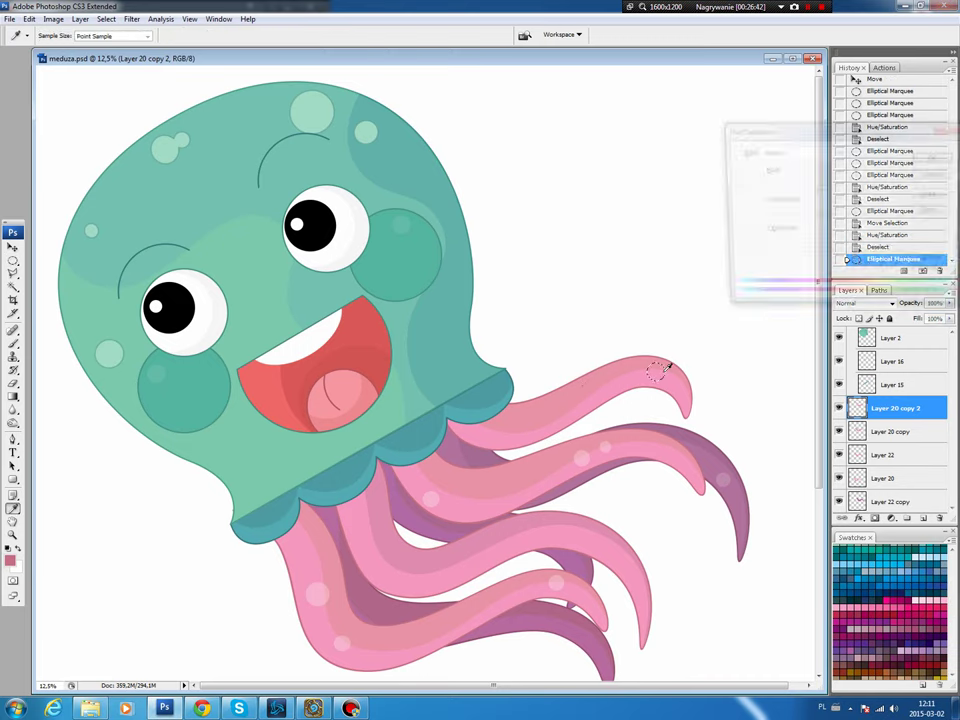
{"action": "left_click_drag", "start_coordinate": [817, 252], "coordinate": [822, 252]}
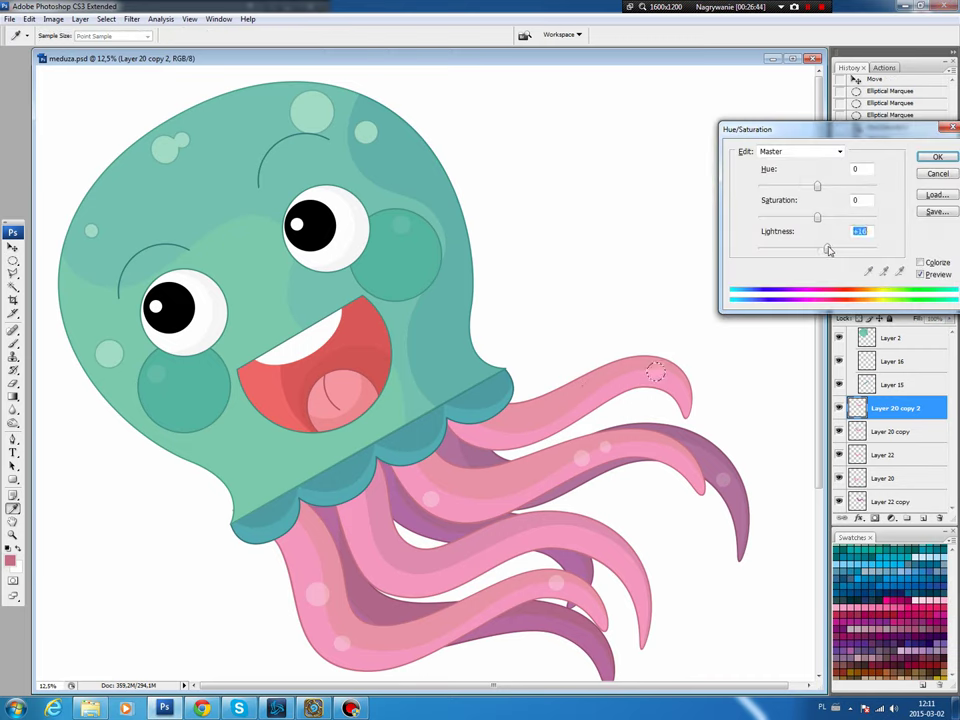
{"action": "key", "text": "Return"}
{"action": "key", "text": "m"}
{"action": "key", "text": "ctrl+d"}
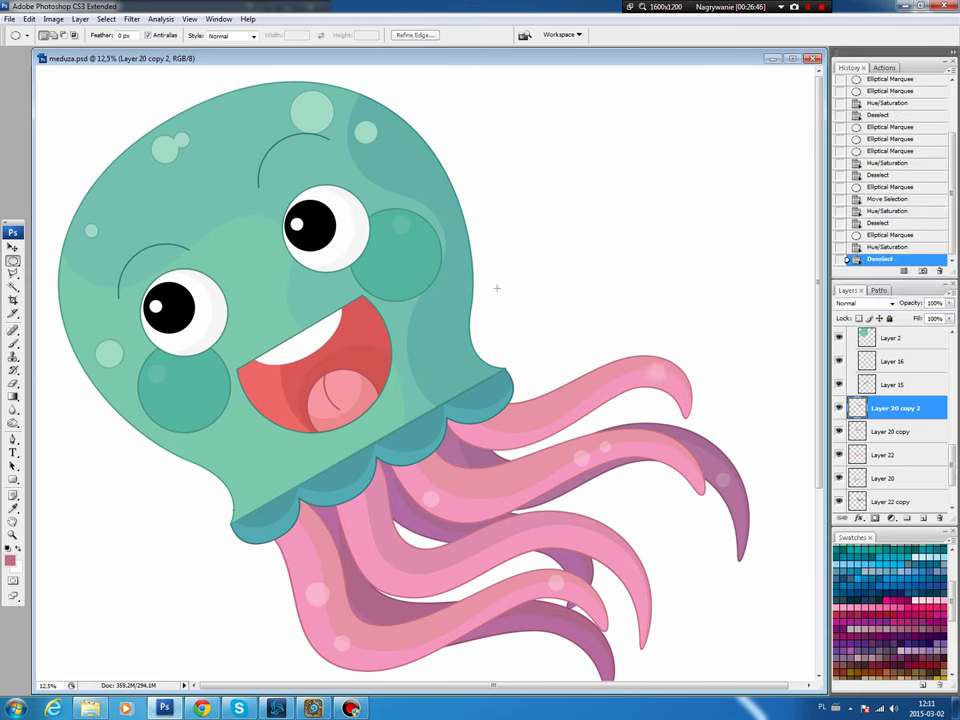
{"action": "key", "text": "v"}
Step: Add two small spots on the lower middle tentacle, lightened to +24
{"action": "left_click", "coordinate": [430, 565]}
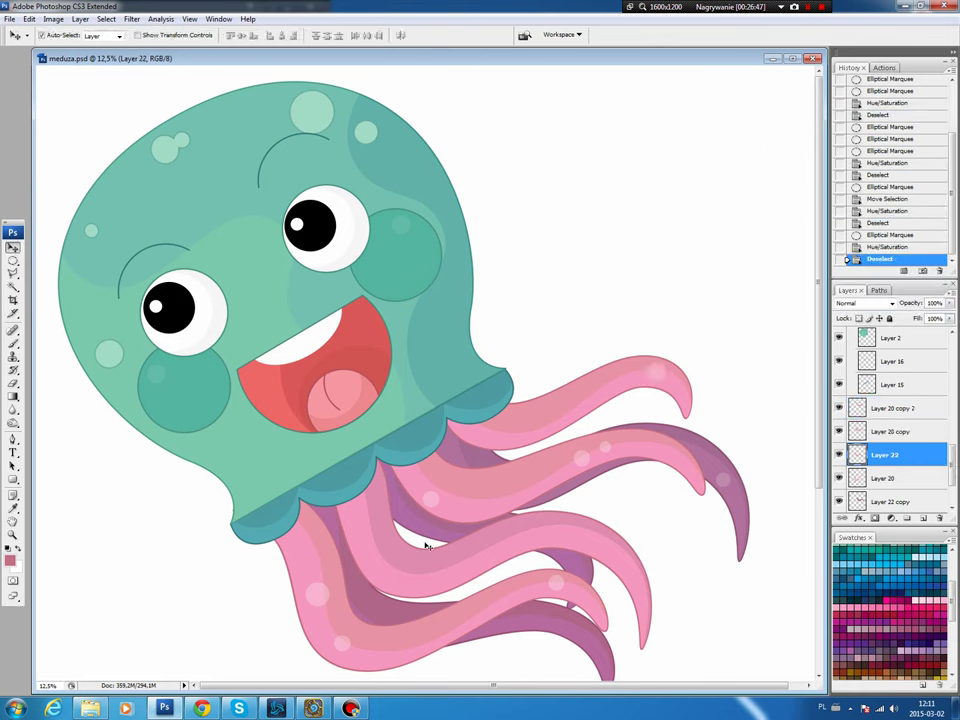
{"action": "key", "text": "m"}
{"action": "left_click_drag", "start_coordinate": [400, 579], "coordinate": [401, 580]}
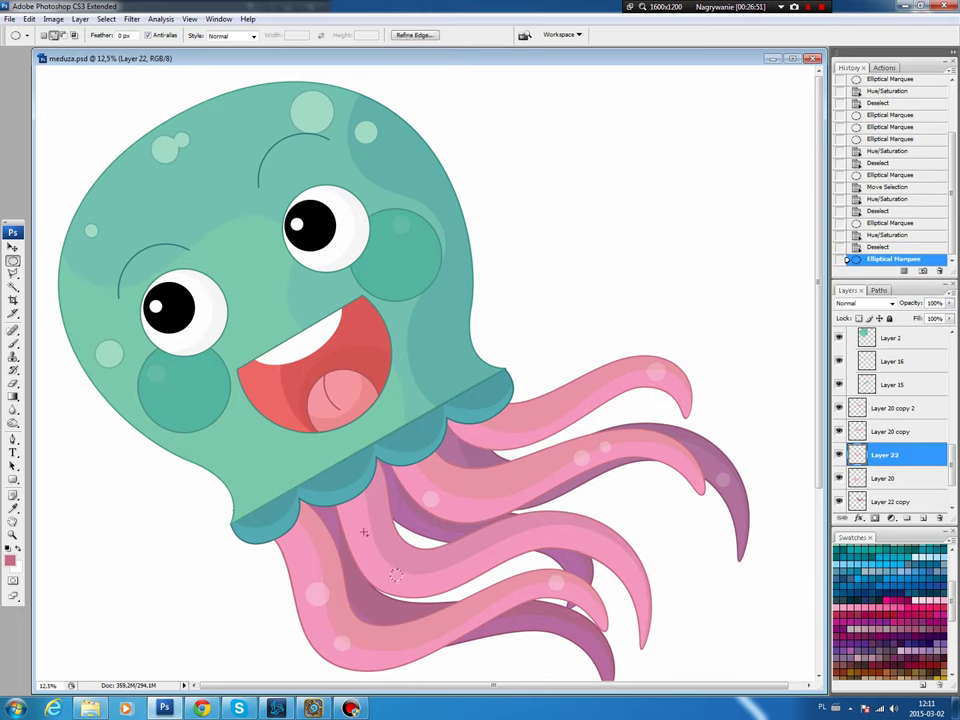
{"action": "left_click_drag", "start_coordinate": [369, 537], "coordinate": [370, 538]}
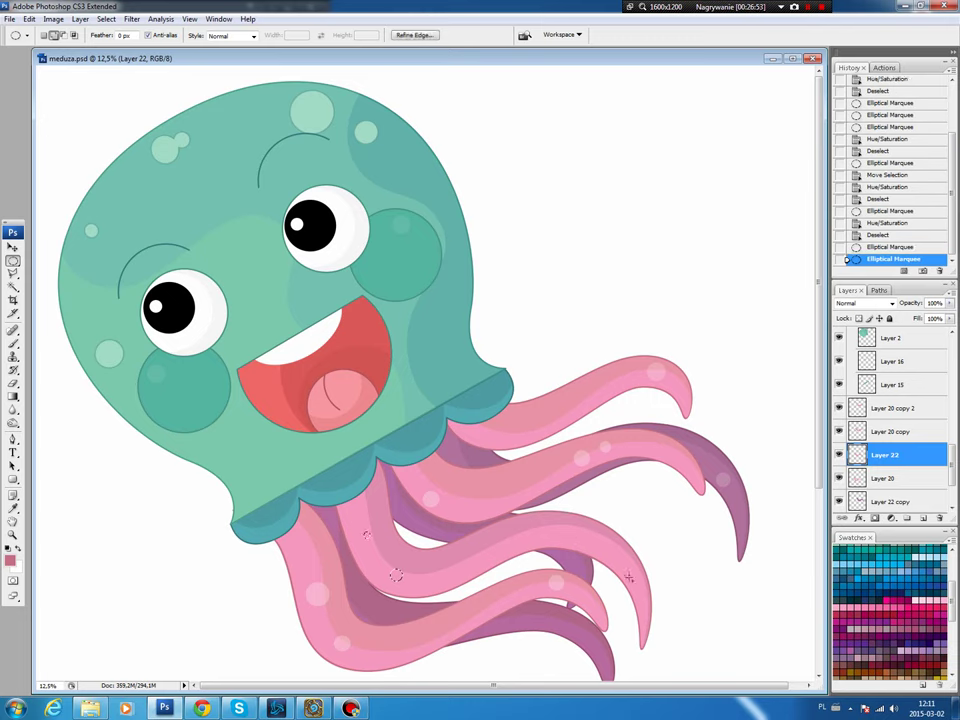
{"action": "key", "text": "ctrl+u"}
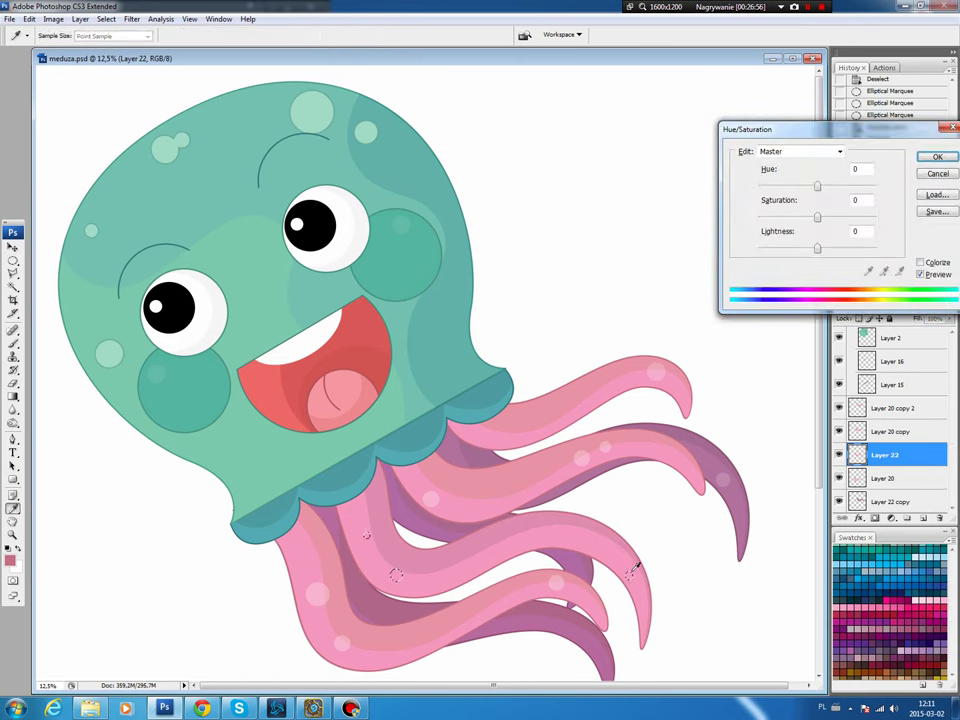
{"action": "left_click_drag", "start_coordinate": [817, 248], "coordinate": [831, 248]}
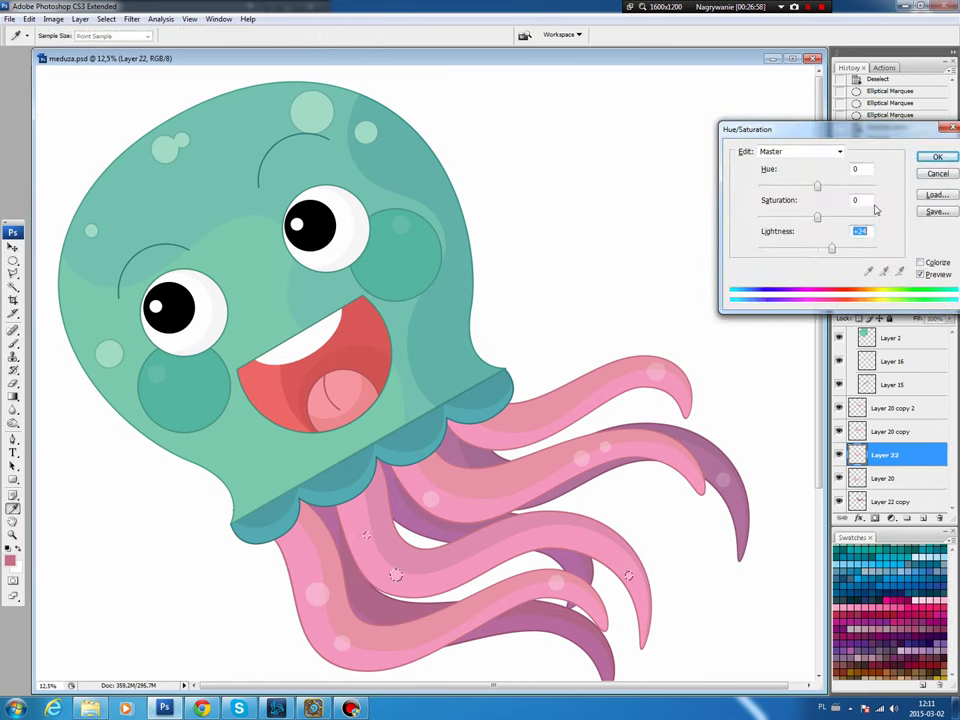
{"action": "left_click", "coordinate": [937, 157]}
{"action": "key", "text": "ctrl+d"}
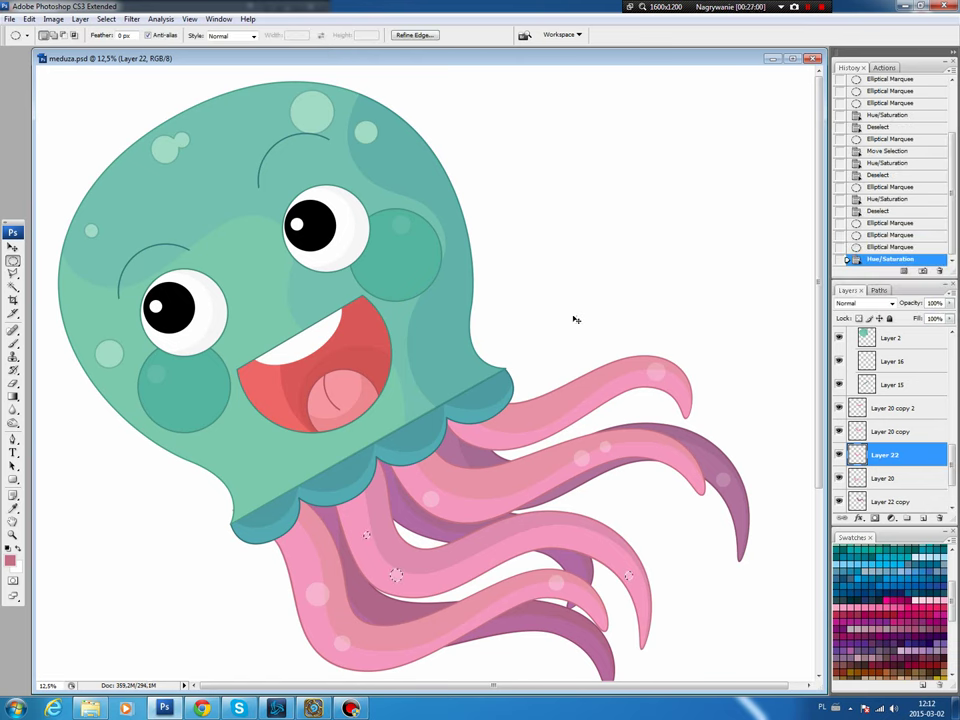
{"action": "key", "text": "v"}
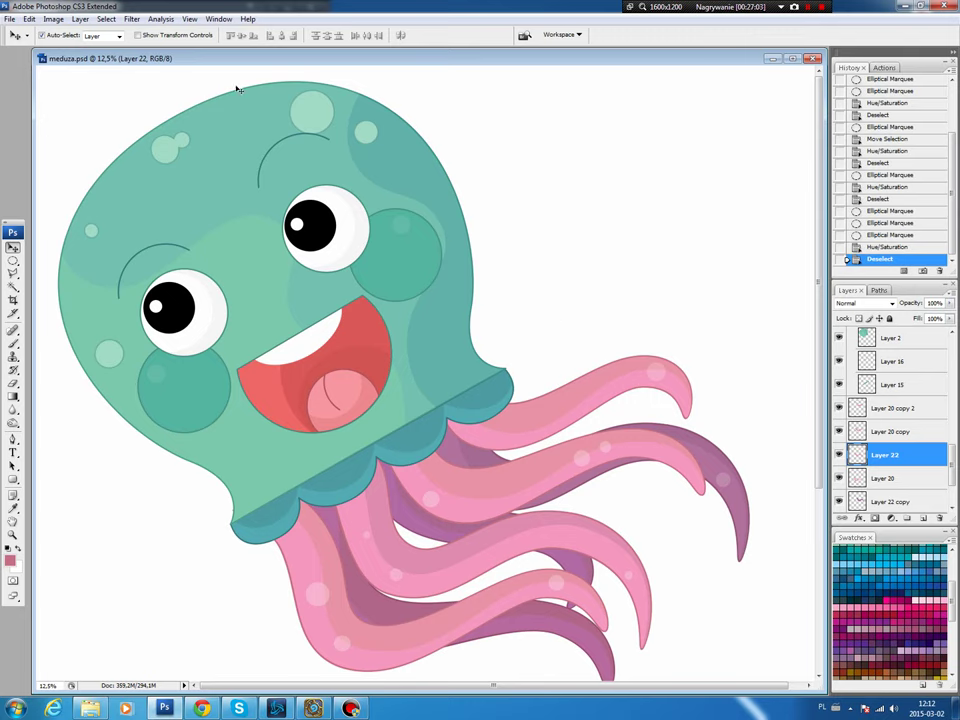
Step: Merge bubble-spot Layers 3 and 4 into a single layer
{"action": "left_click", "coordinate": [308, 100]}
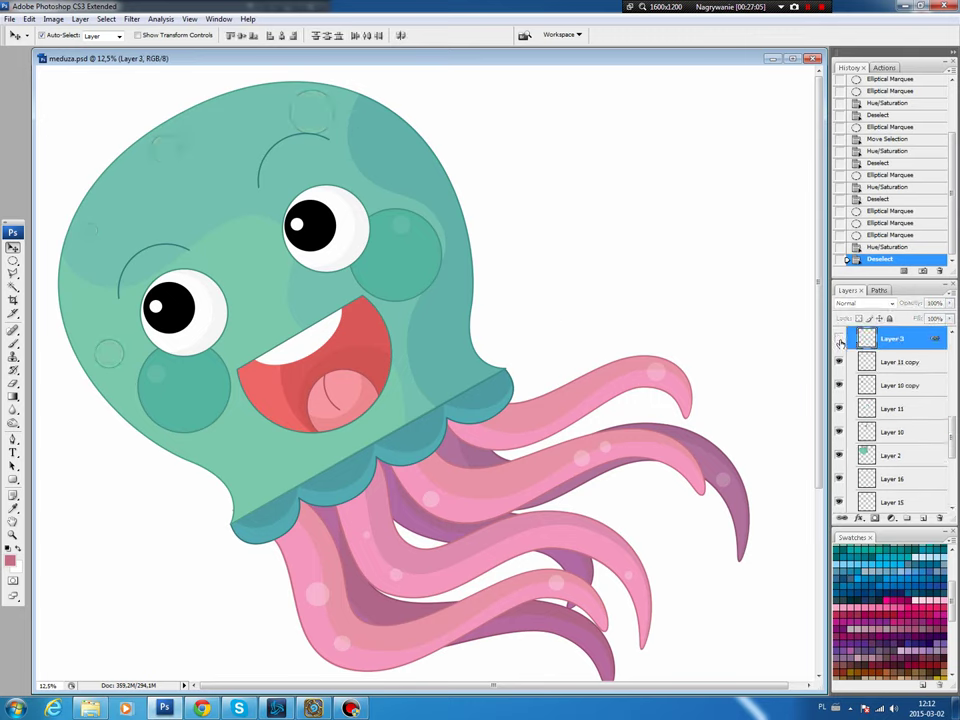
{"action": "scroll", "coordinate": [952, 421], "scroll_direction": "up", "scroll_amount": 1}
{"action": "scroll", "coordinate": [952, 421], "scroll_direction": "up", "scroll_amount": 1}
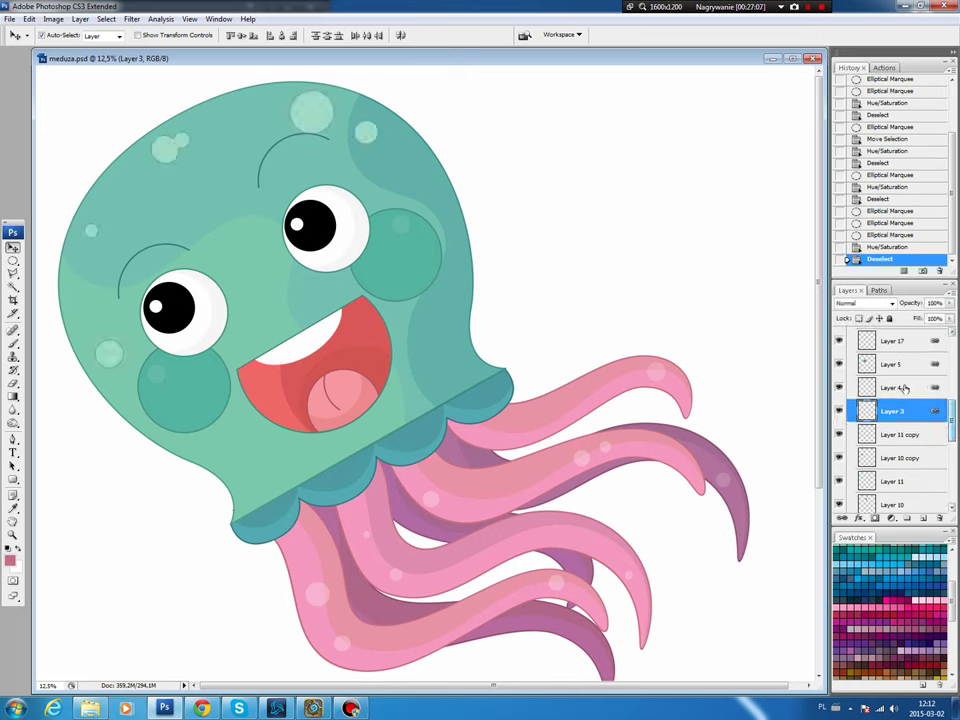
{"action": "left_click", "coordinate": [890, 387], "text": "ctrl"}
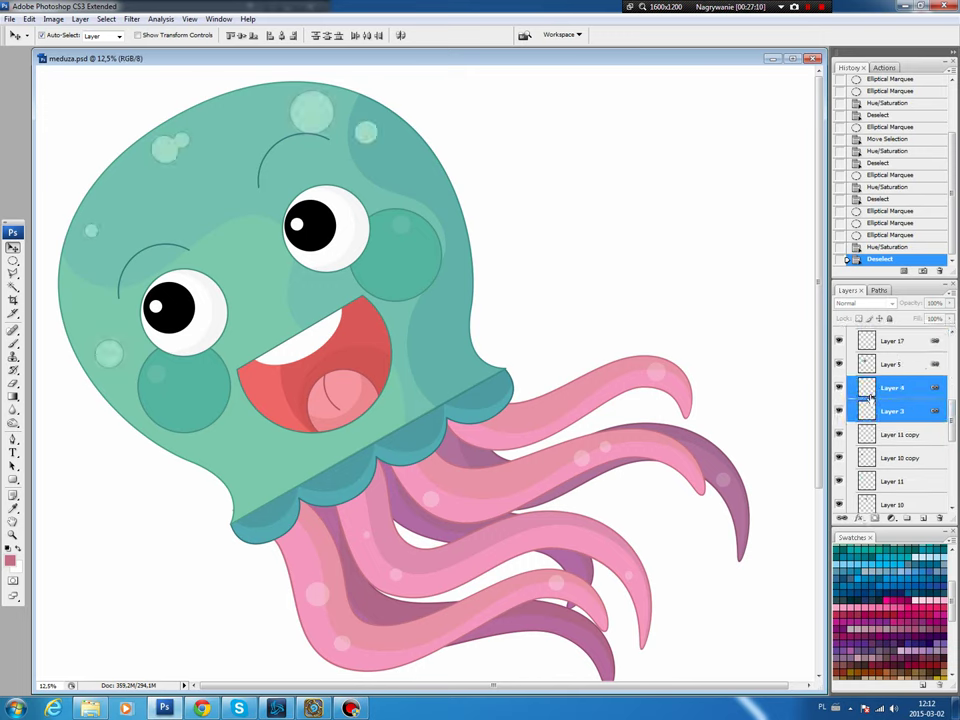
{"action": "right_click", "coordinate": [846, 389]}
{"action": "left_click", "coordinate": [866, 634]}
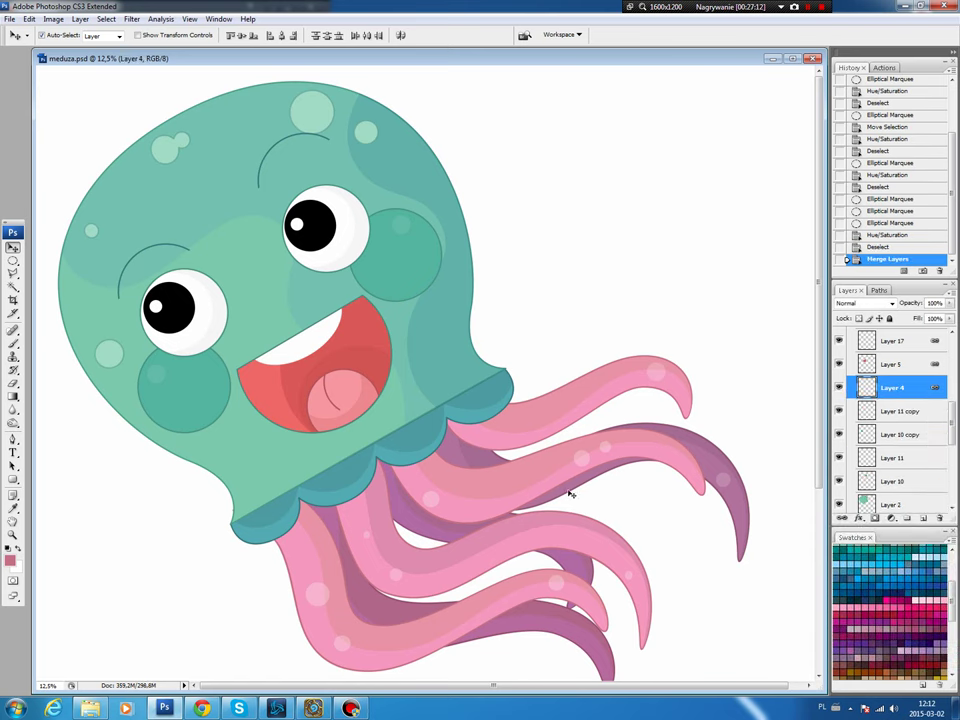
Step: Copy the large top bubble and paste it as a new layer
{"action": "key", "text": "m"}
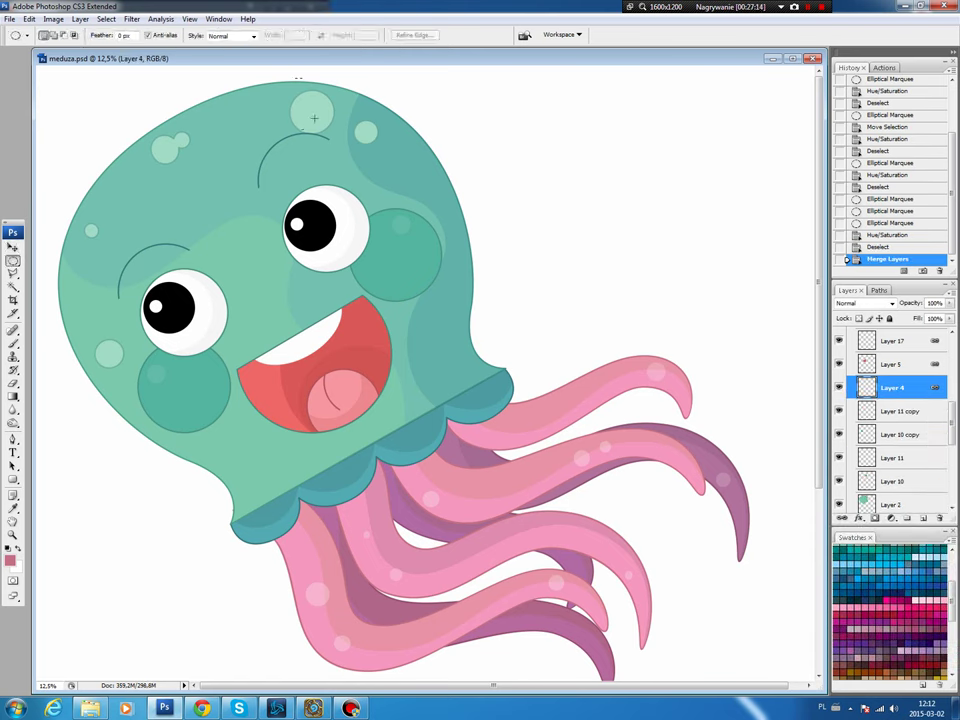
{"action": "mouse_move", "coordinate": [341, 147]}
{"action": "left_mouse_down"}
{"action": "mouse_move", "coordinate": [336, 140]}
{"action": "mouse_move", "coordinate": [258, 421]}
{"action": "mouse_move", "coordinate": [252, 455]}
{"action": "mouse_move", "coordinate": [265, 485]}
{"action": "mouse_move", "coordinate": [261, 472]}
{"action": "left_mouse_up"}
{"action": "key", "text": "ctrl+c"}
{"action": "key", "text": "ctrl+v"}
{"action": "key", "text": "v"}
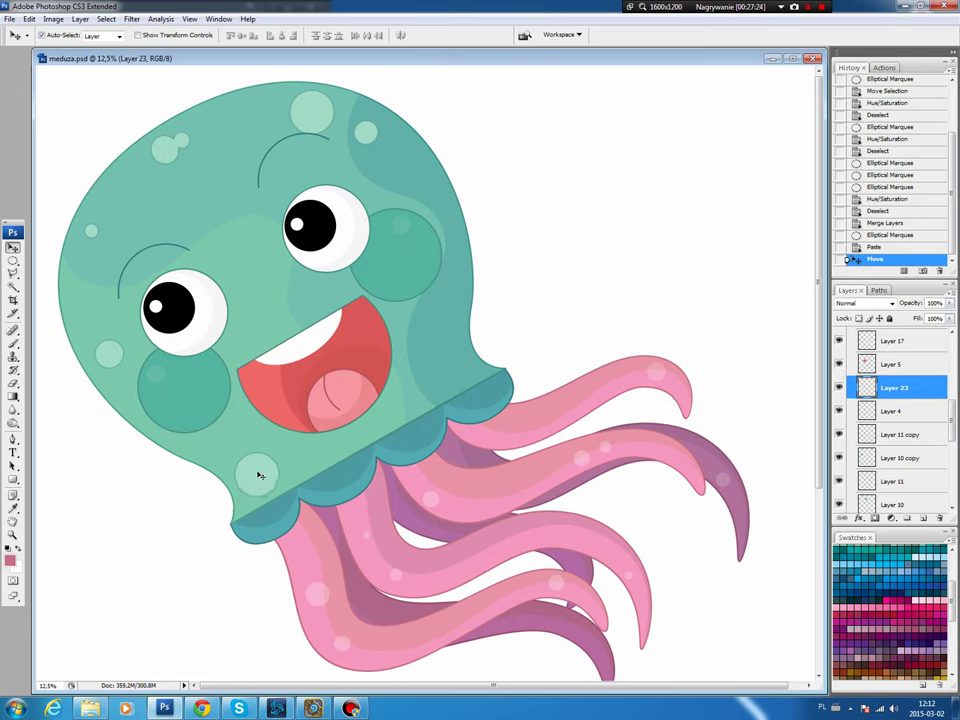